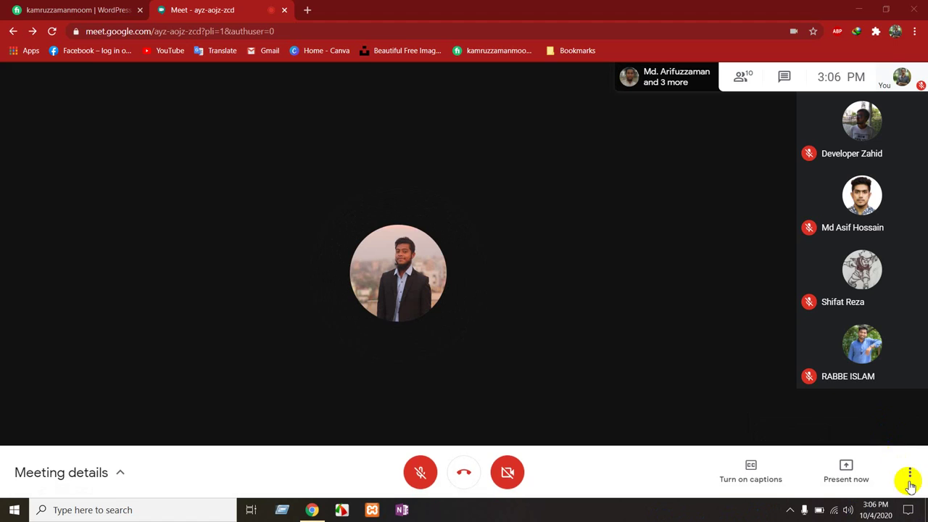
# Open Fiverr's Buyer Requests page and reload the Active tab, which still shows no requests.
pyautogui.click(84, 10)
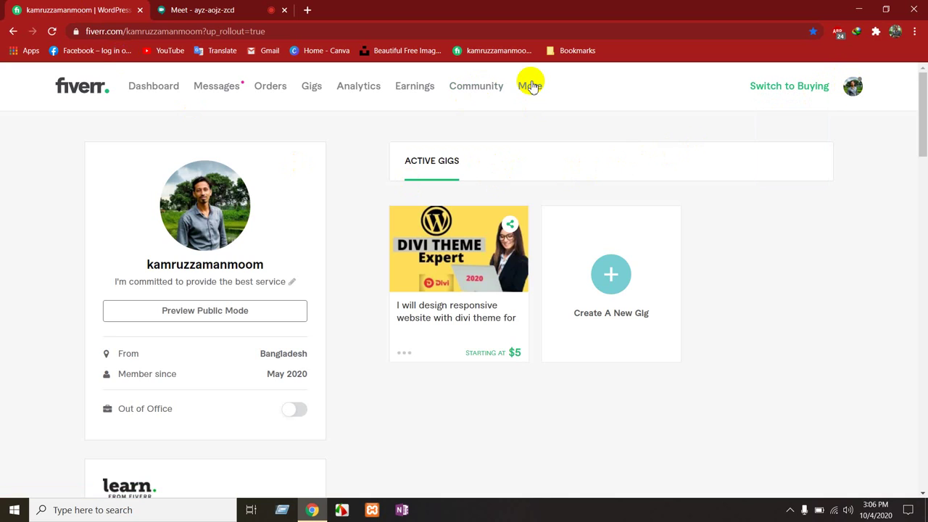
pyautogui.moveTo(530, 86)
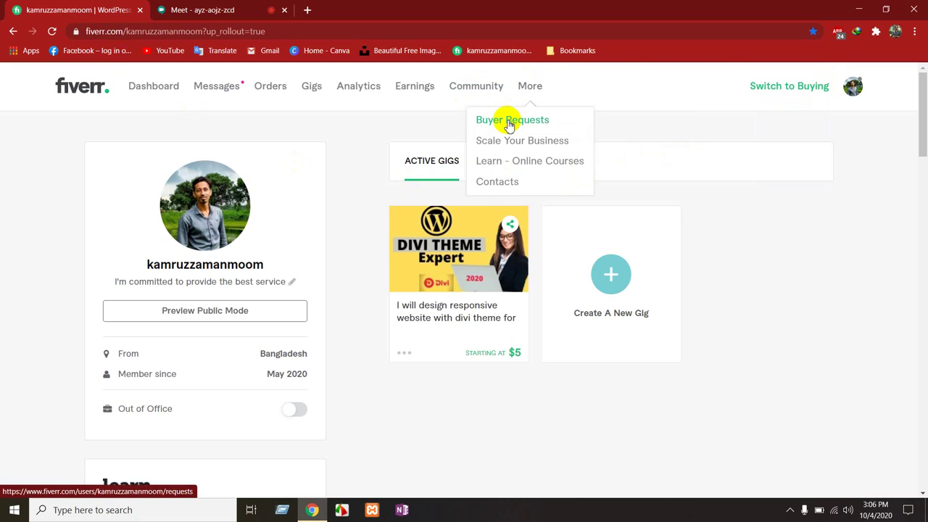
pyautogui.click(509, 121)
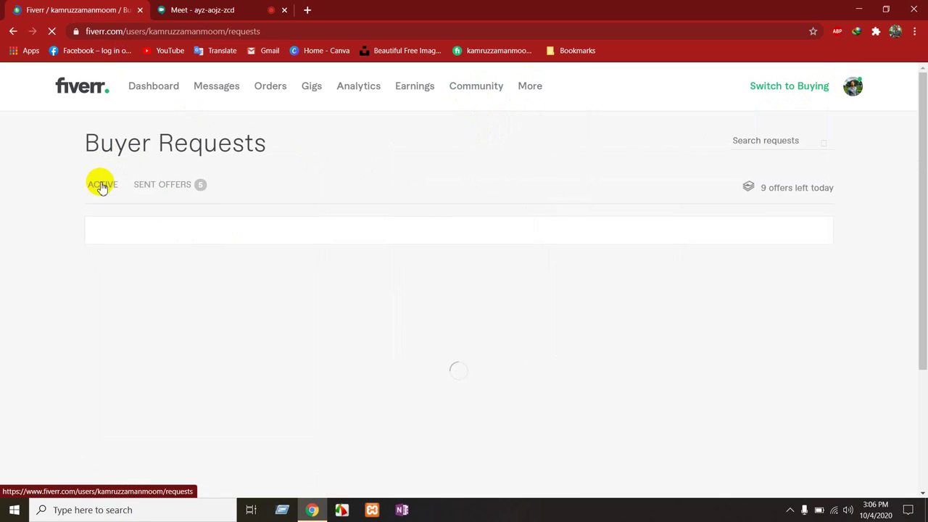
pyautogui.click(102, 186)
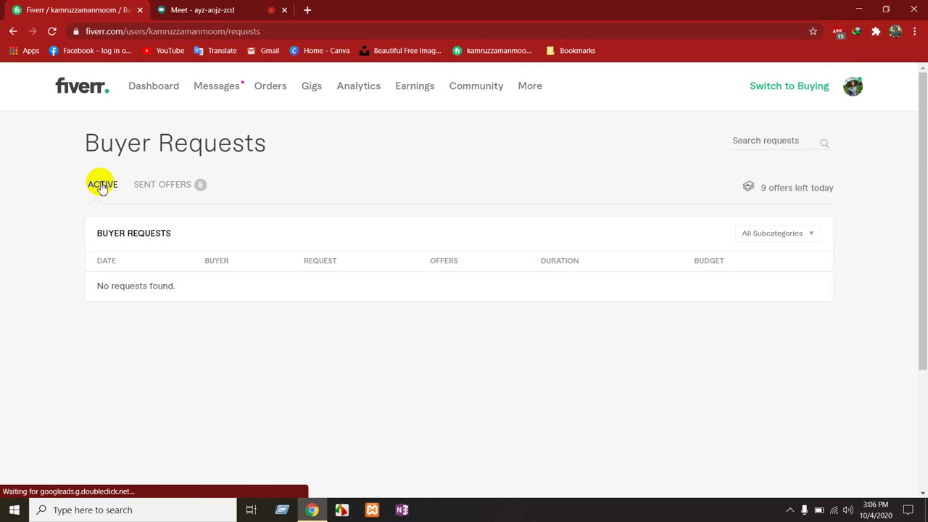
pyautogui.click(54, 32)
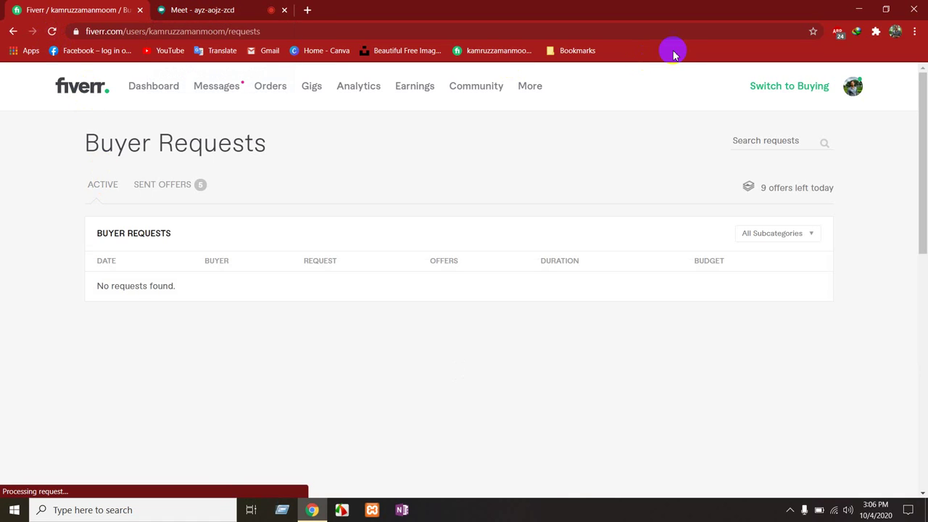
# Return to the Google Meet call, then minimize Chrome to reveal the Windows desktop.
pyautogui.click(213, 8)
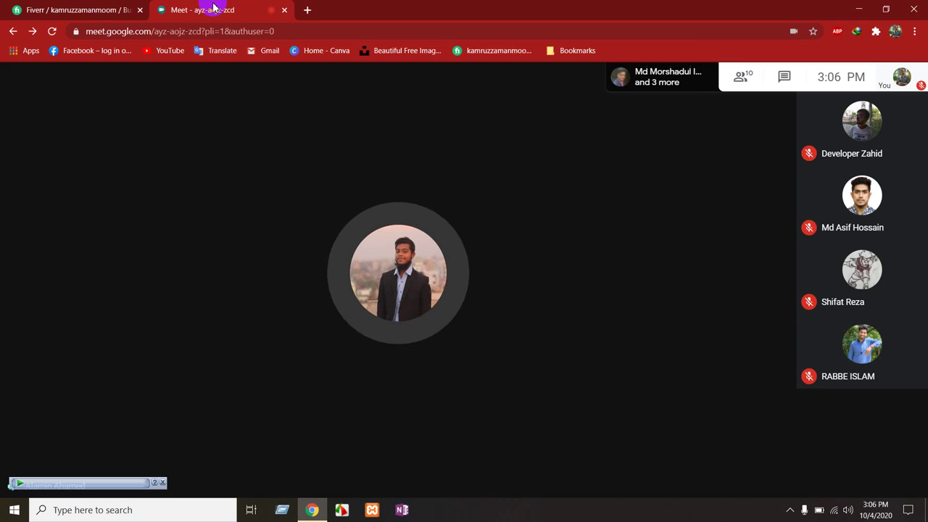
pyautogui.click(858, 8)
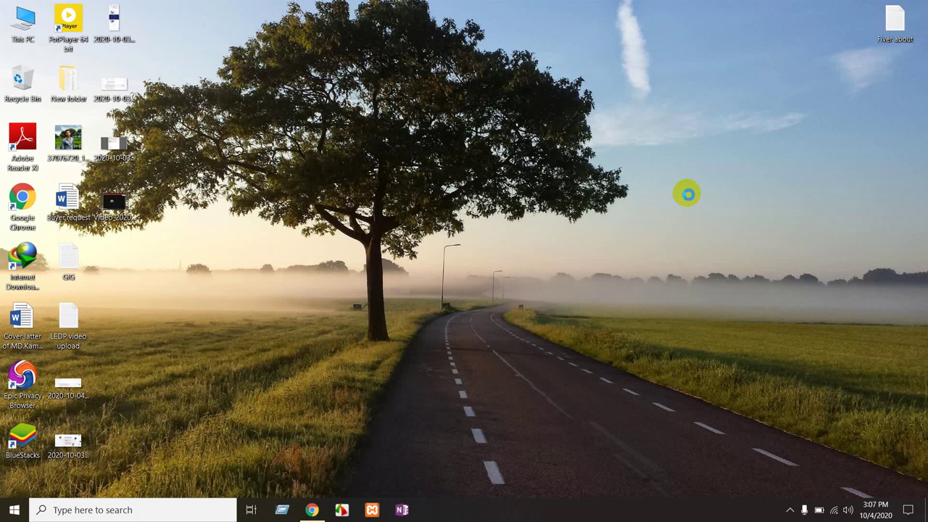
pyautogui.rightClick(688, 192)
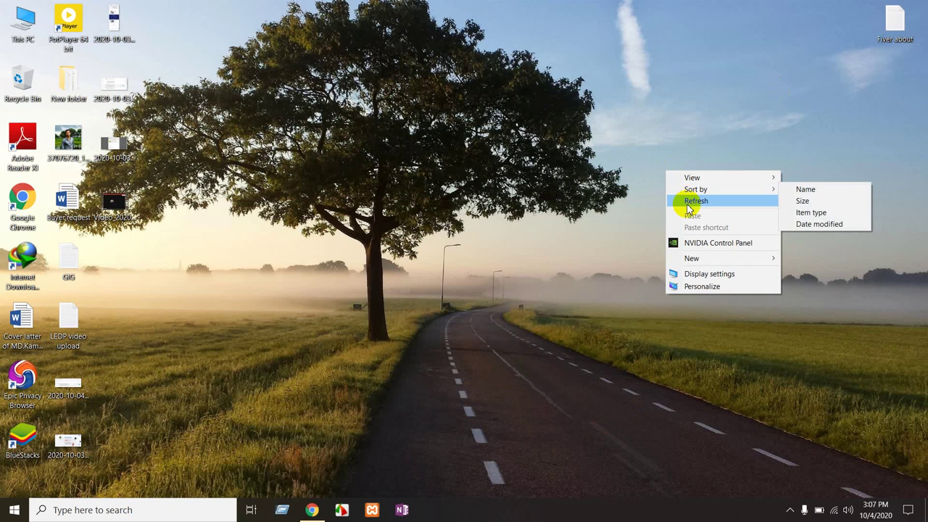
pyautogui.click(689, 203)
pyautogui.rightClick(678, 185)
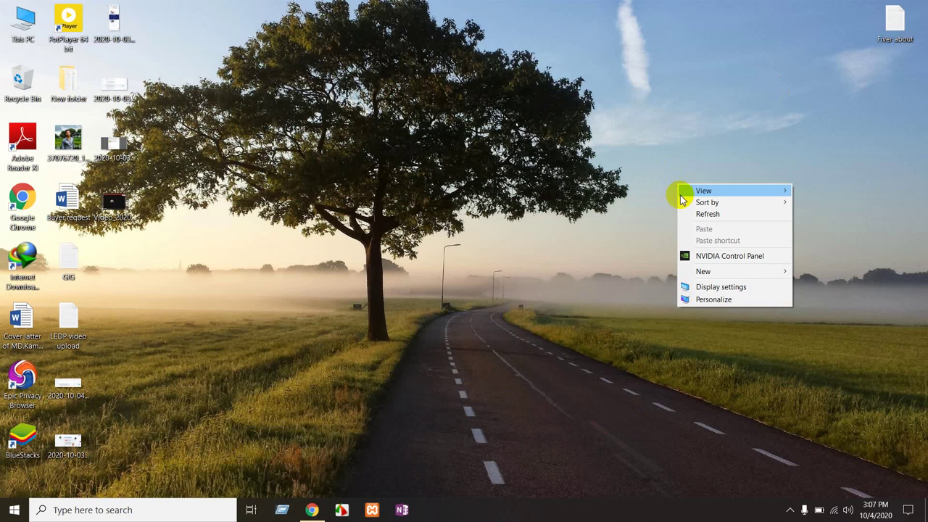
pyautogui.click(689, 214)
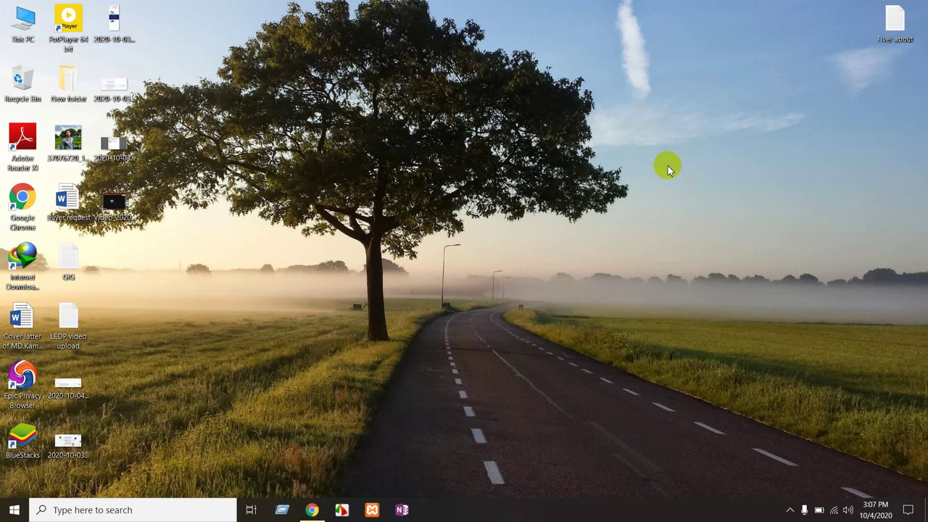
pyautogui.rightClick(666, 161)
pyautogui.click(689, 190)
pyautogui.rightClick(665, 161)
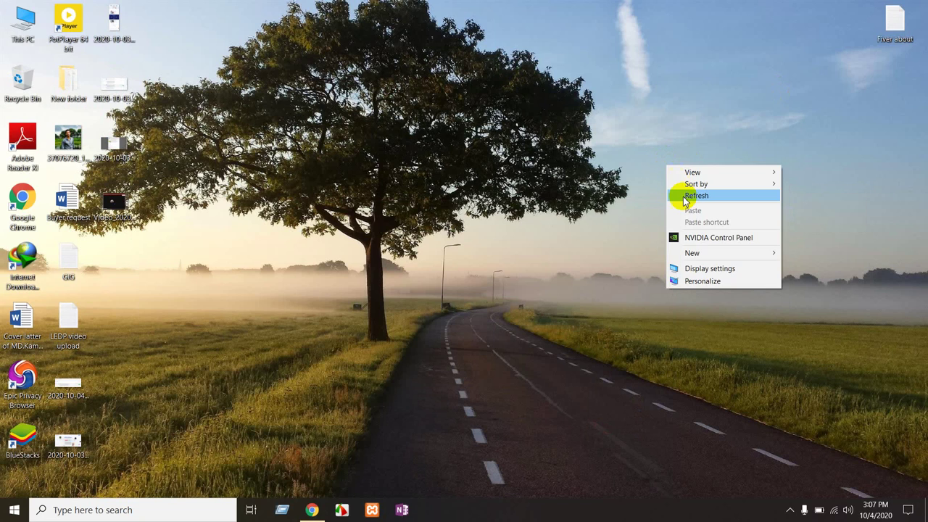
pyautogui.click(685, 195)
pyautogui.rightClick(666, 154)
pyautogui.click(684, 181)
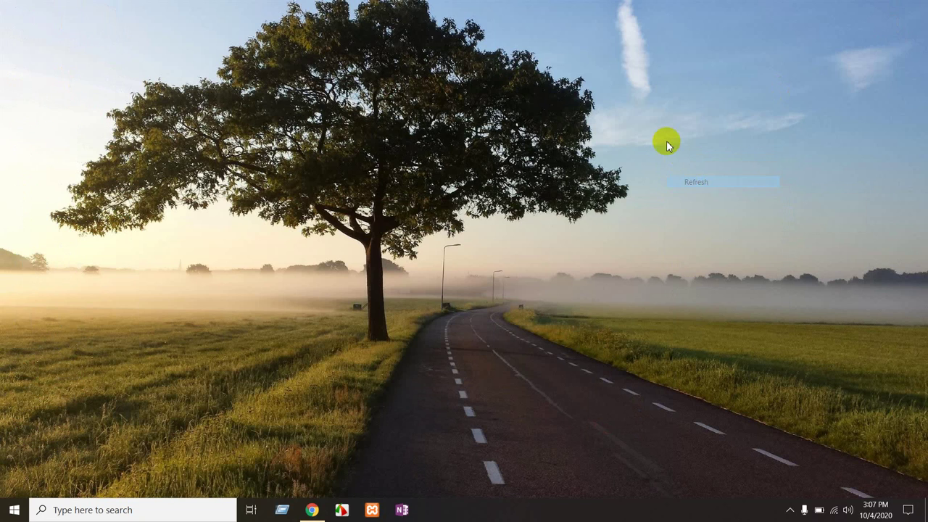
pyautogui.rightClick(666, 142)
pyautogui.click(683, 181)
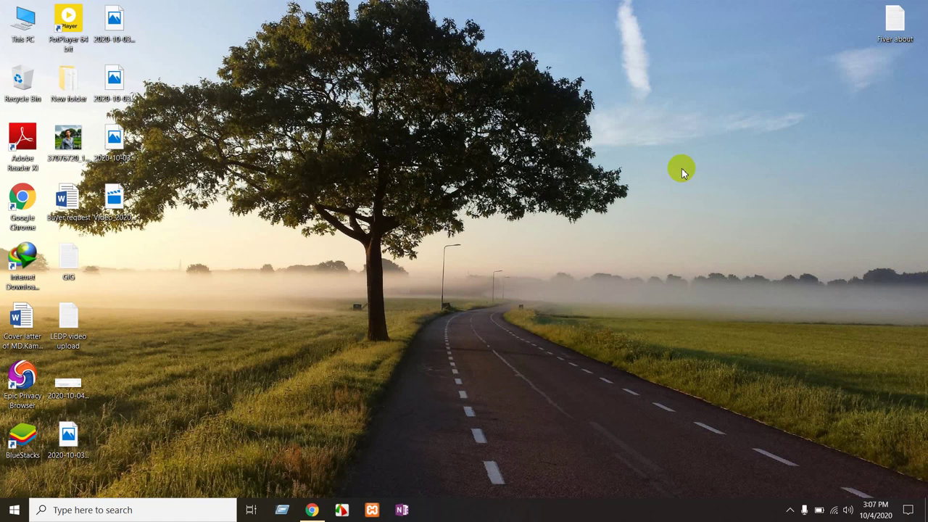
pyautogui.rightClick(673, 155)
pyautogui.click(688, 183)
pyautogui.rightClick(665, 140)
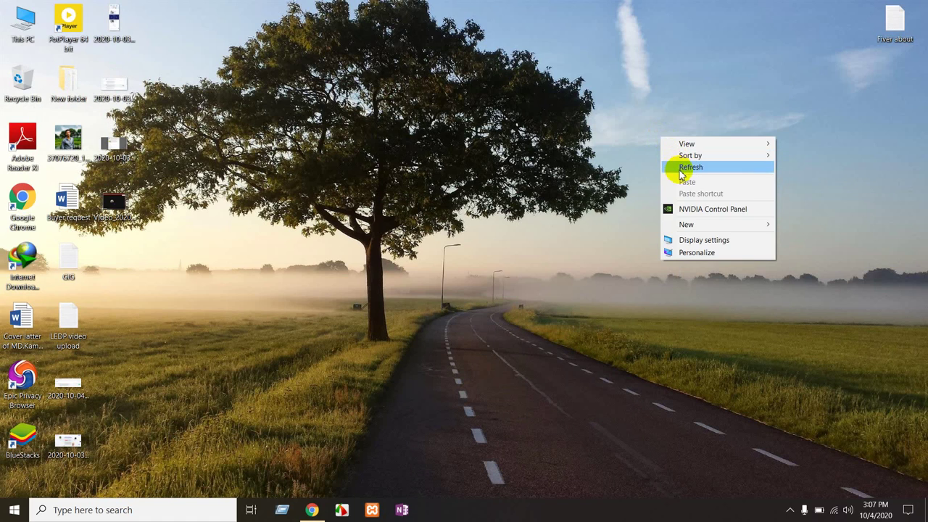
pyautogui.click(682, 168)
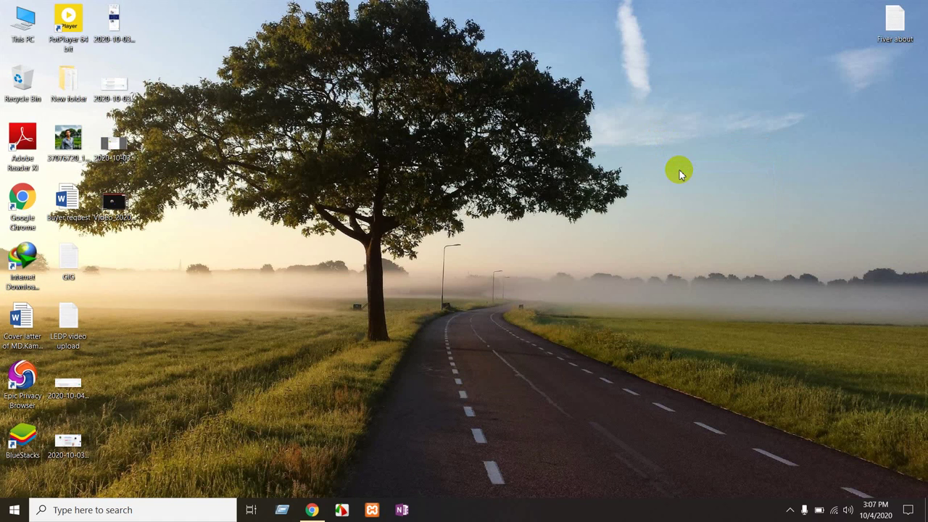
# Launch the tree command from the Run dialog twice, bringing the Meet call forward between runs.
pyautogui.press('super+r')
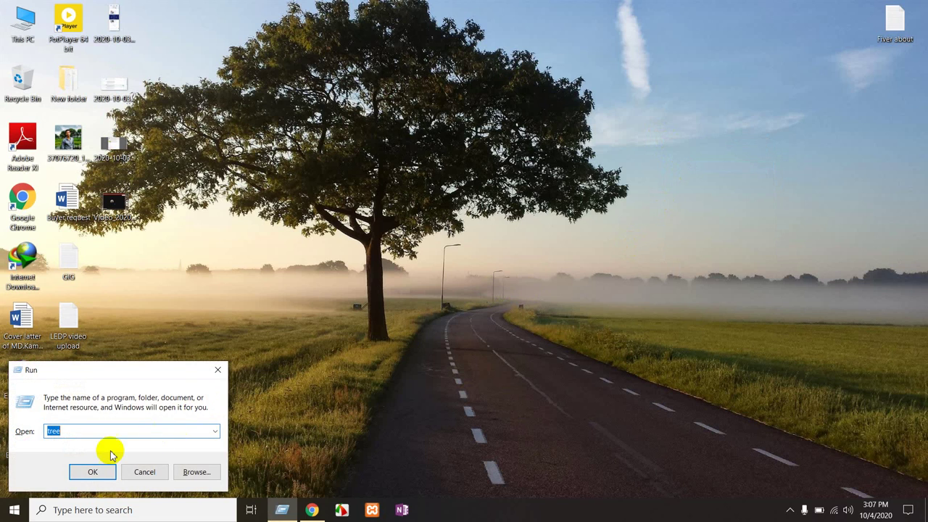
pyautogui.click(95, 472)
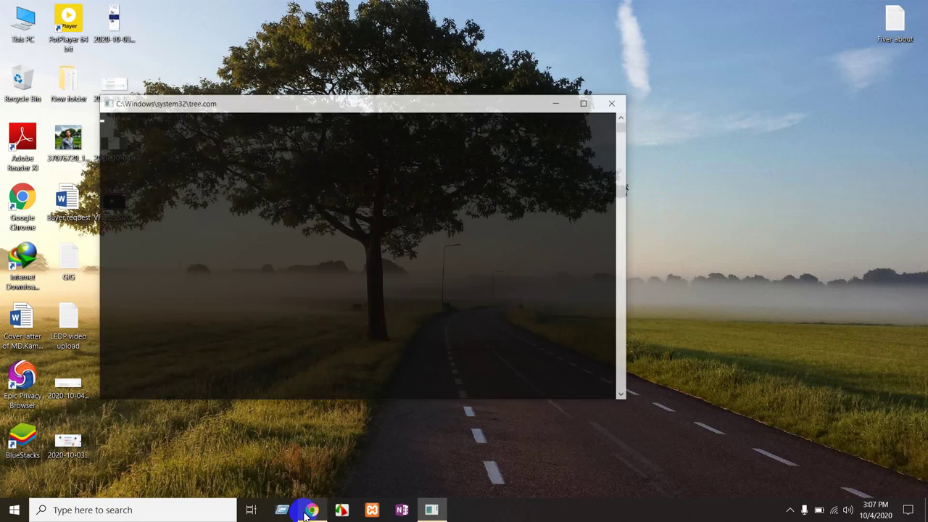
pyautogui.click(307, 512)
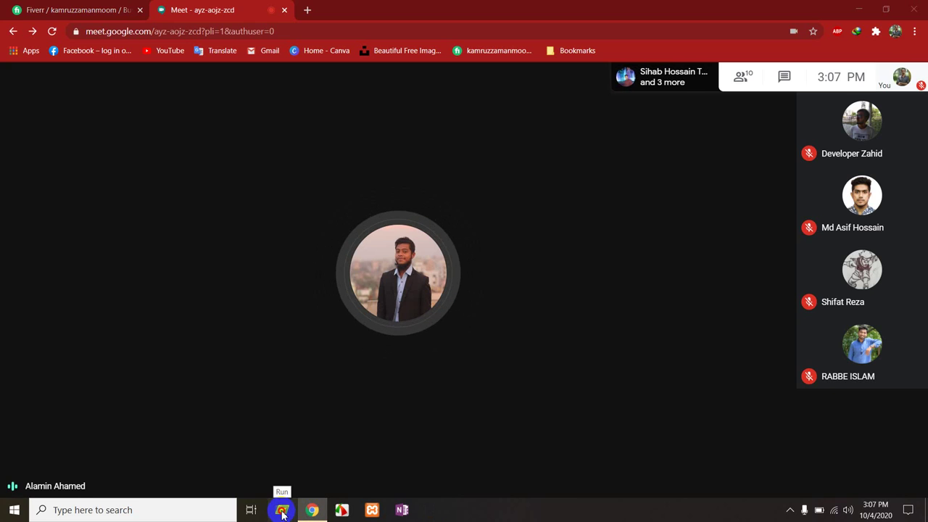
pyautogui.click(283, 512)
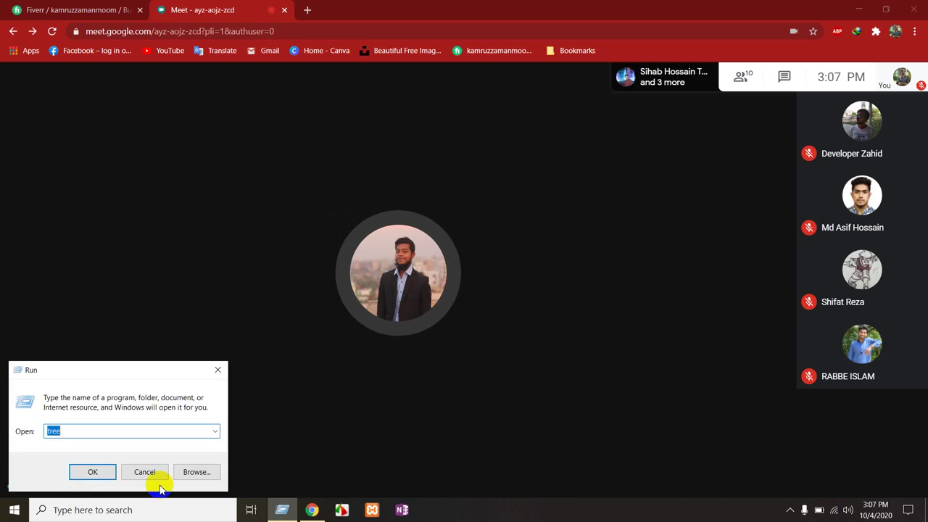
pyautogui.click(87, 471)
pyautogui.moveTo(433, 325)
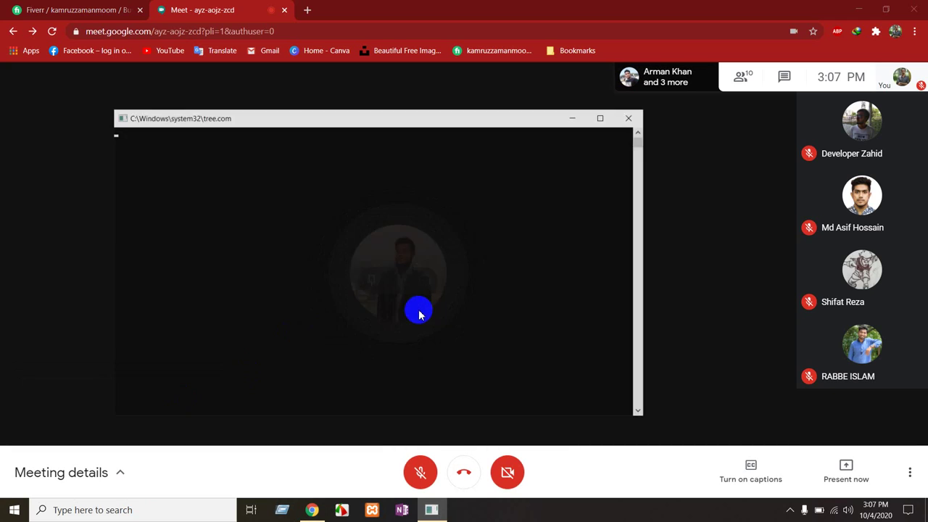
pyautogui.click(282, 510)
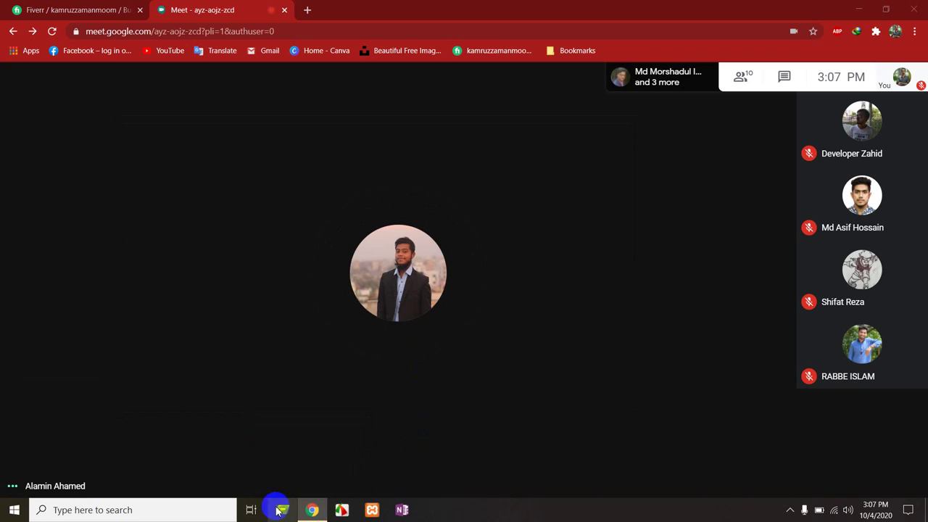
# Run tree again, returning to the class call with 10 participants and one chat message.
pyautogui.click(93, 470)
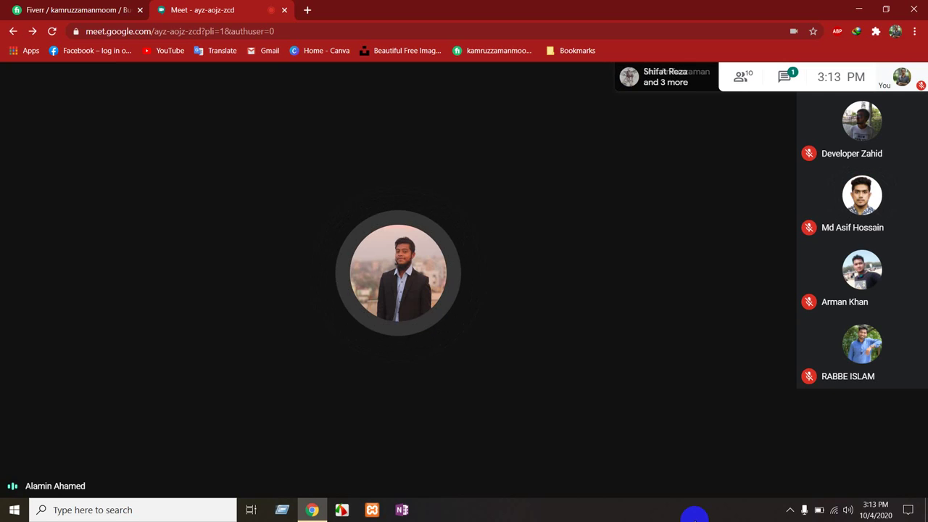
# Check the meeting participants list and chat messages, then close the details panel.
pyautogui.click(740, 80)
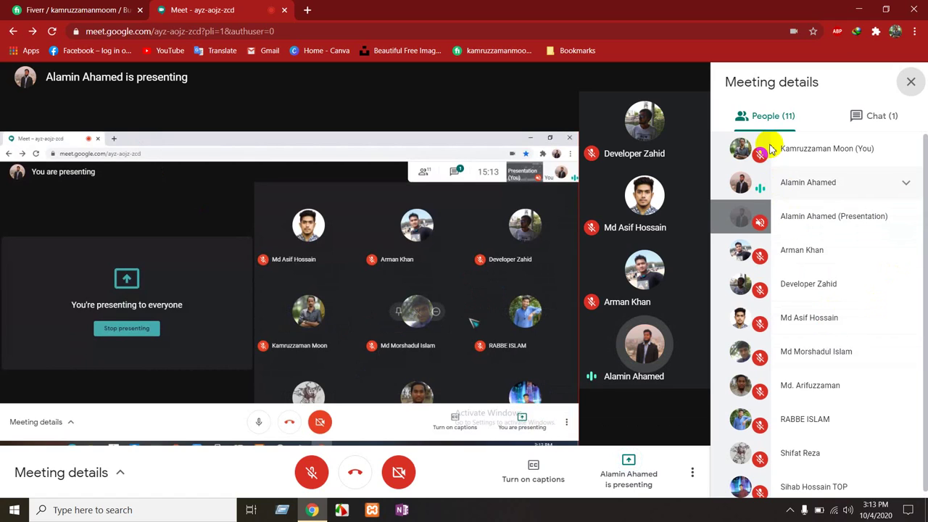
pyautogui.click(883, 116)
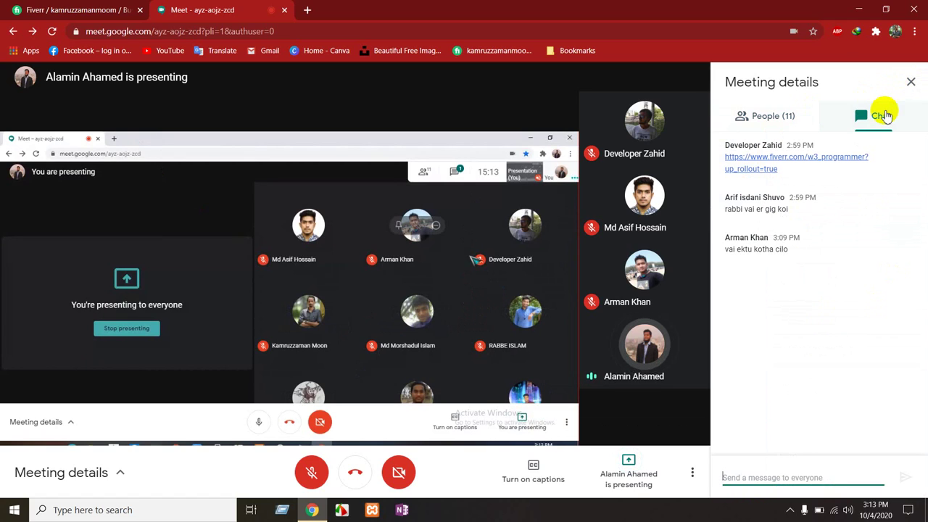
pyautogui.click(911, 81)
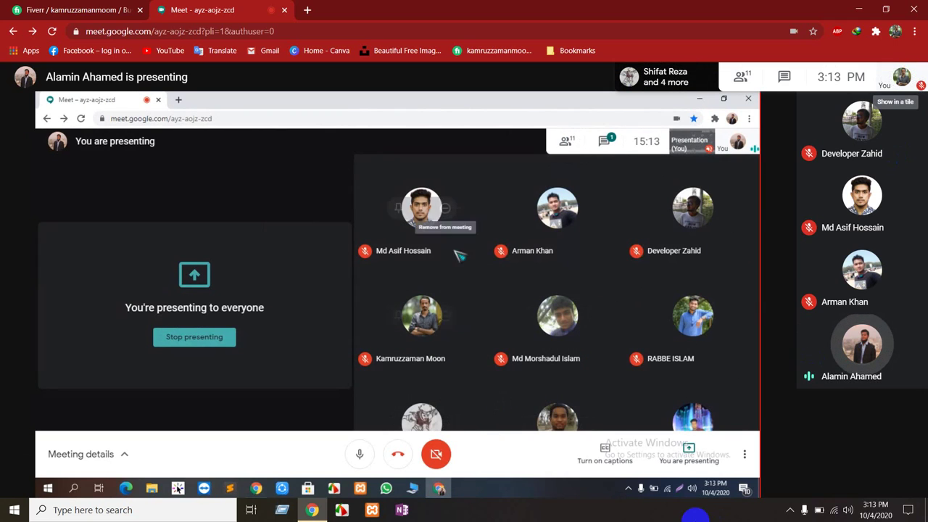
# Switch Google Meet to full screen and unmute the microphone with Ctrl+D.
pyautogui.click(910, 472)
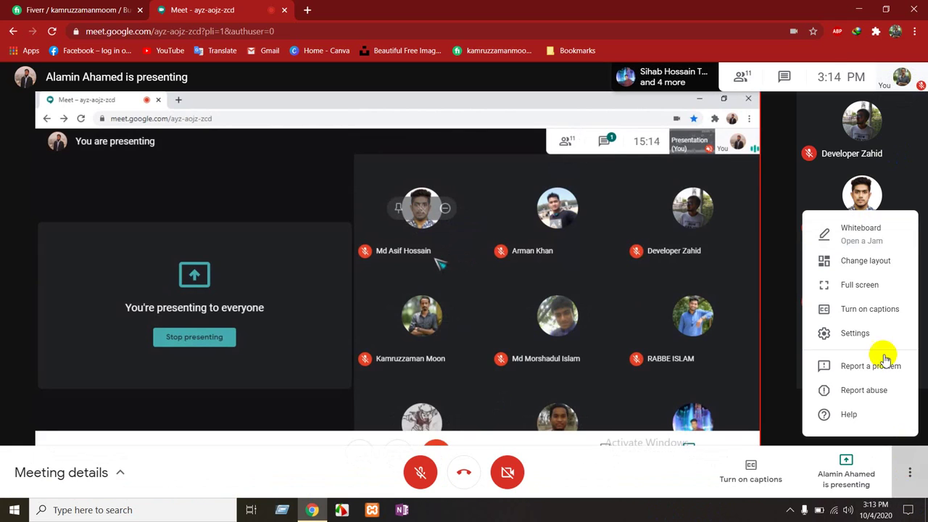
pyautogui.click(880, 290)
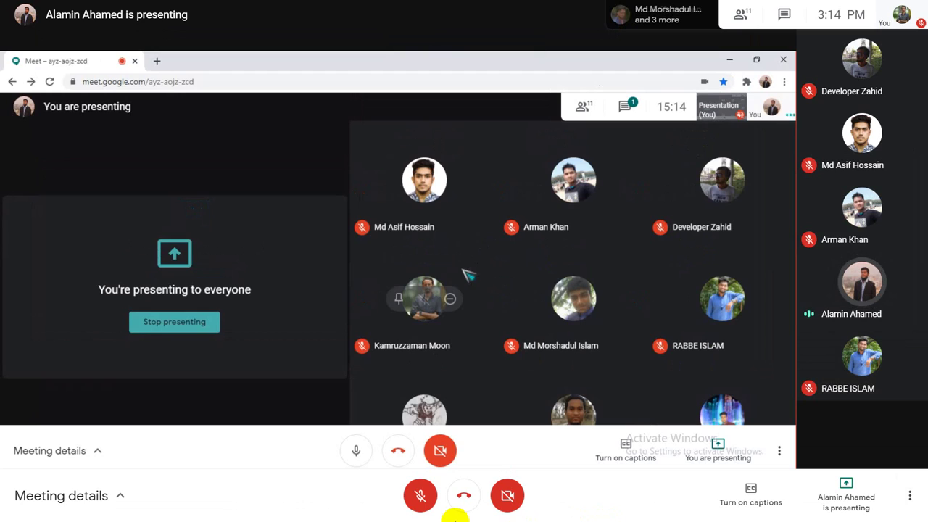
pyautogui.moveTo(455, 517)
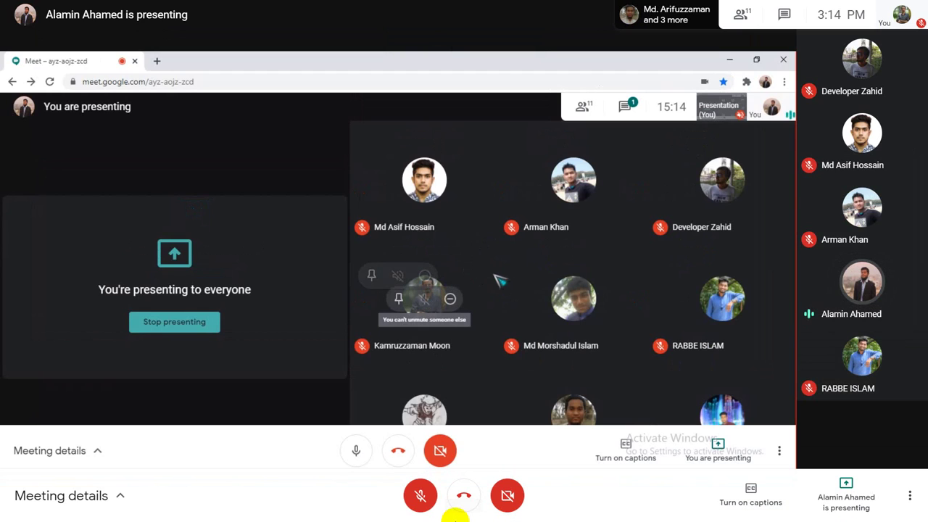
pyautogui.hotkey('ctrl', 'd')
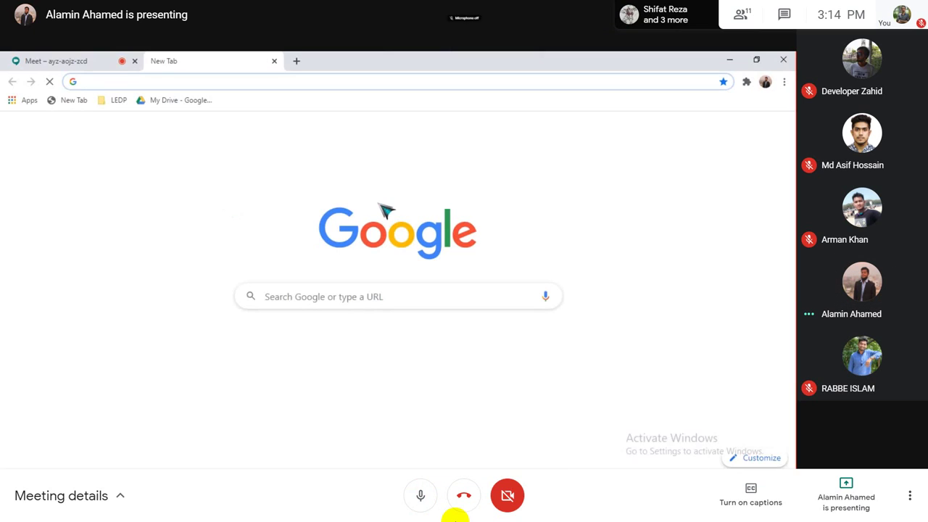
# Search the web for 'bretheon' in a new tab and scroll through the results.
pyautogui.hotkey('ctrl', 'd')
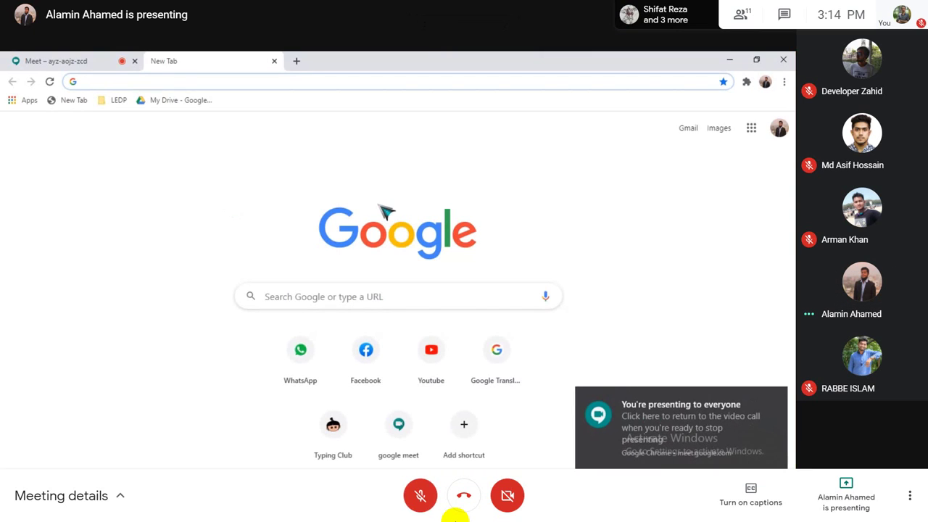
pyautogui.write('brethe')
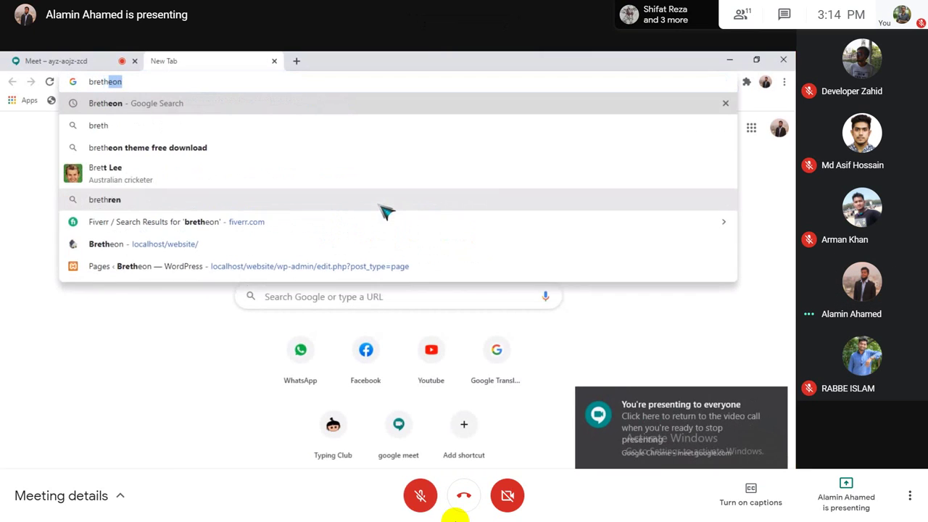
pyautogui.write('on')
pyautogui.press('Return')
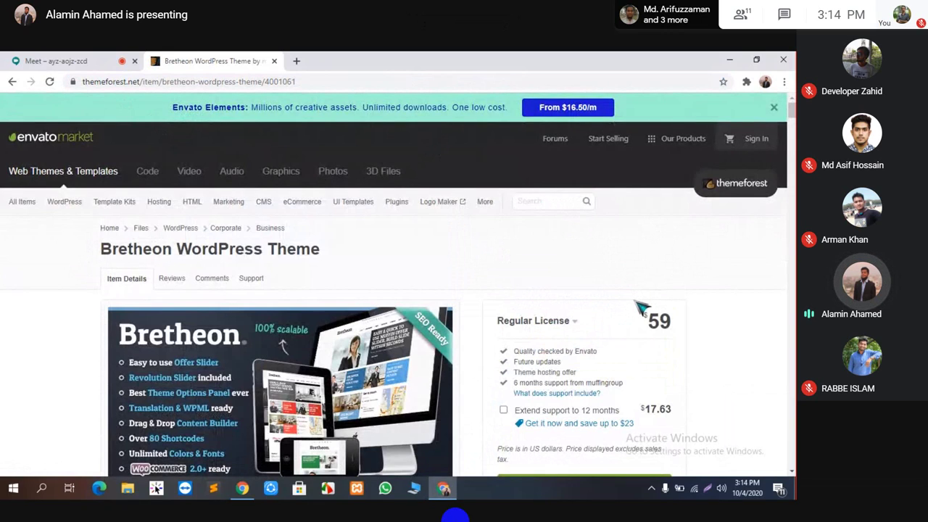
pyautogui.scroll(-3, 641, 308)
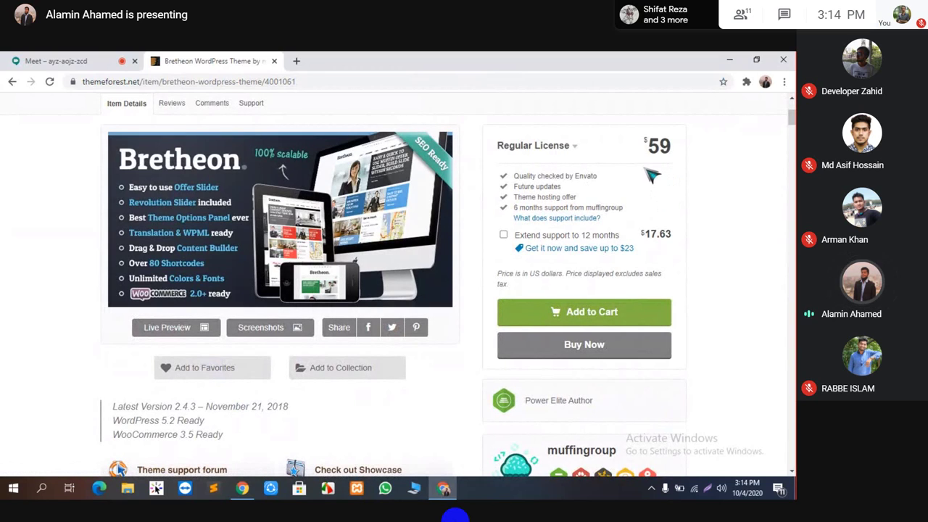
pyautogui.scroll(-1, 650, 176)
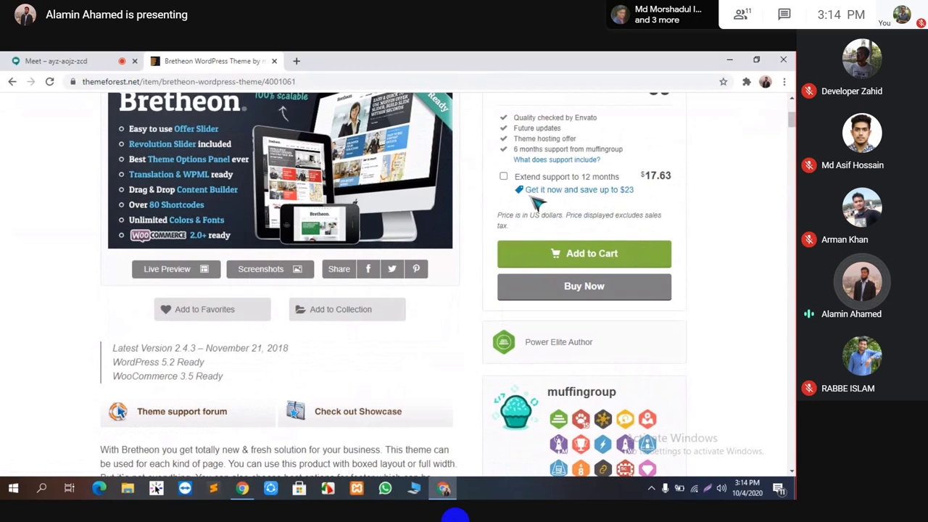
pyautogui.scroll(1, 536, 204)
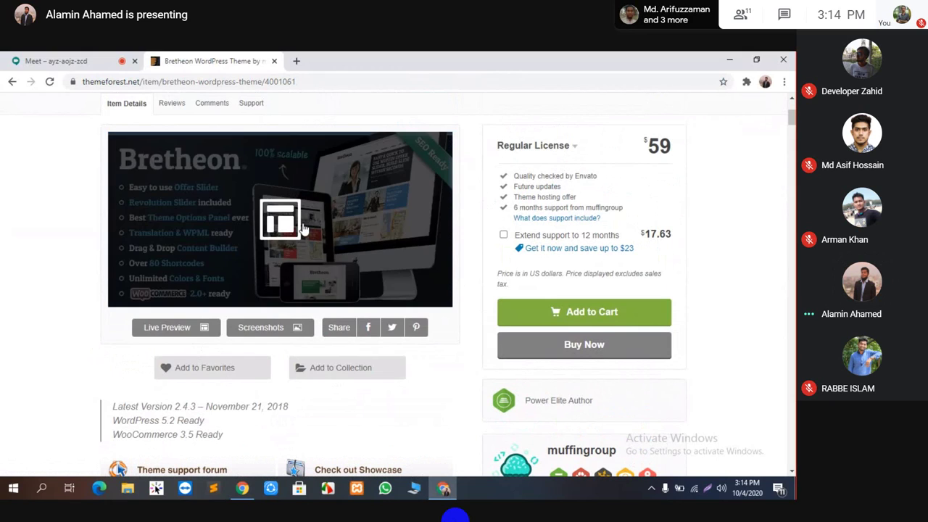
# Open the Bretheon live demo in a new tab, checking the product page while it loads.
pyautogui.click(354, 231)
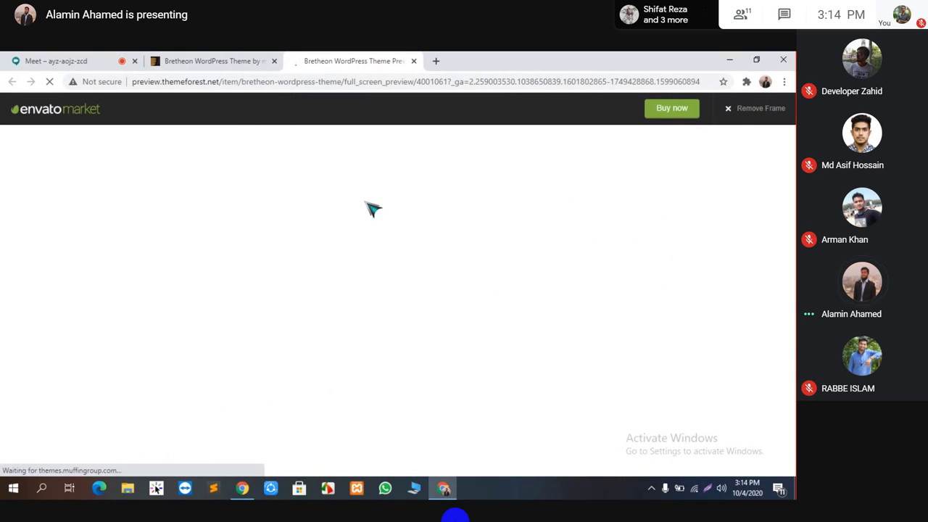
pyautogui.click(227, 61)
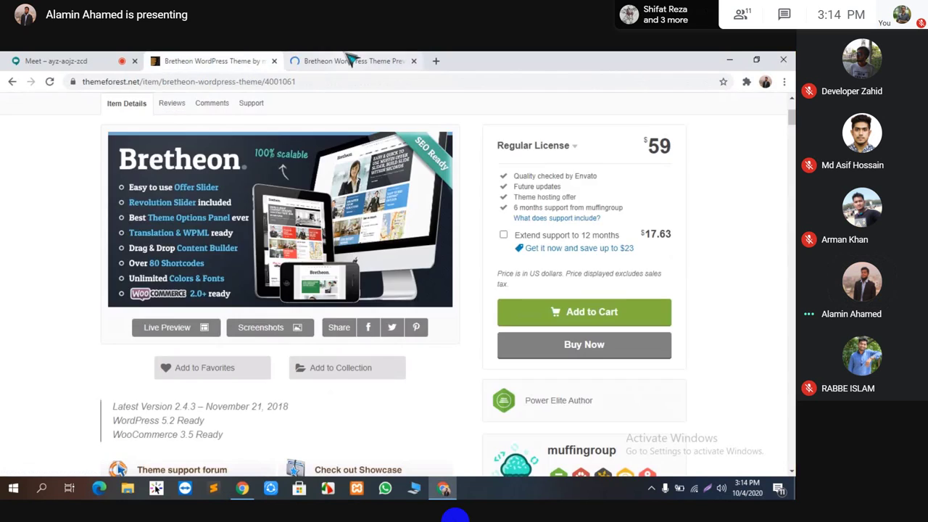
pyautogui.click(351, 60)
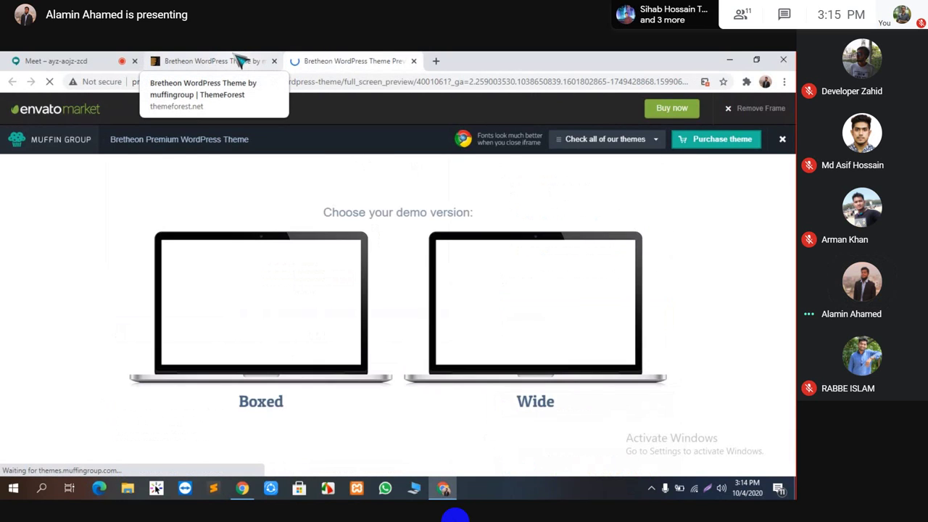
pyautogui.click(239, 61)
pyautogui.click(352, 61)
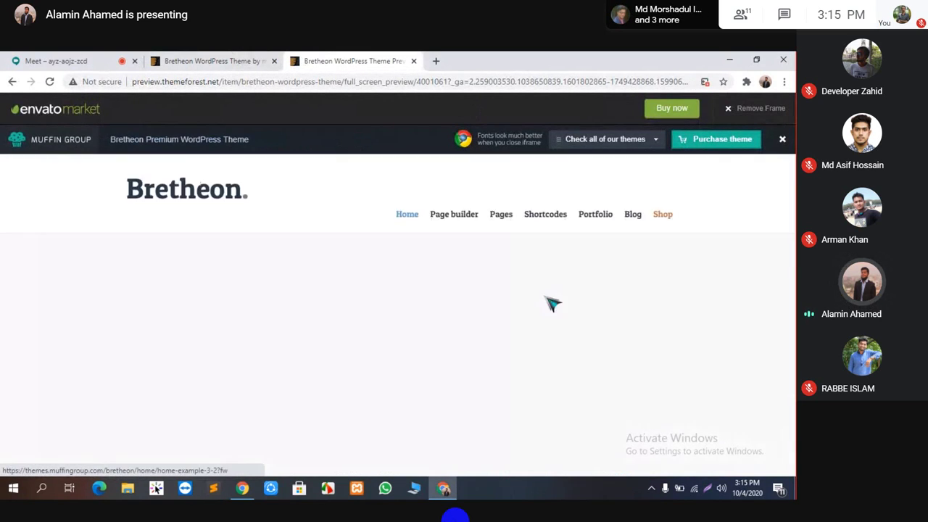
# Return to the ThemeForest page and scroll through the version 2.4.3 details.
pyautogui.click(217, 61)
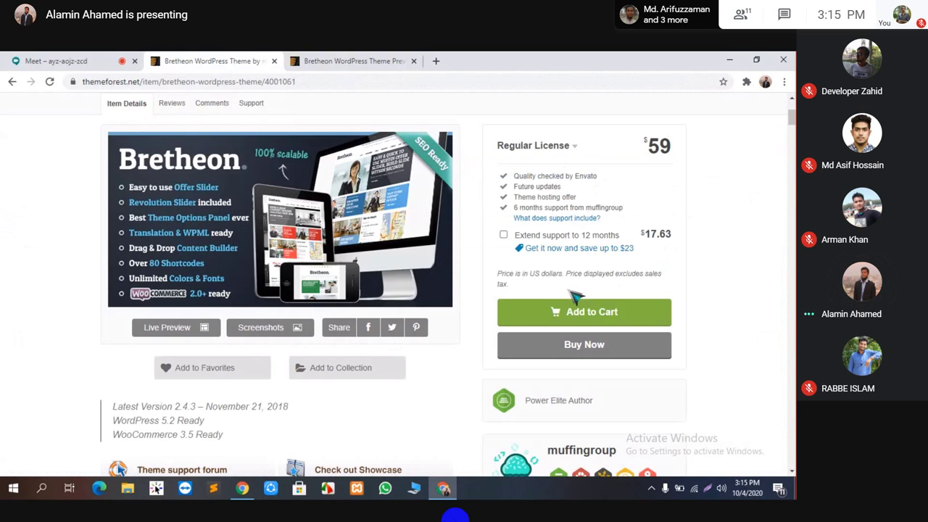
pyautogui.scroll(-1, 587, 278)
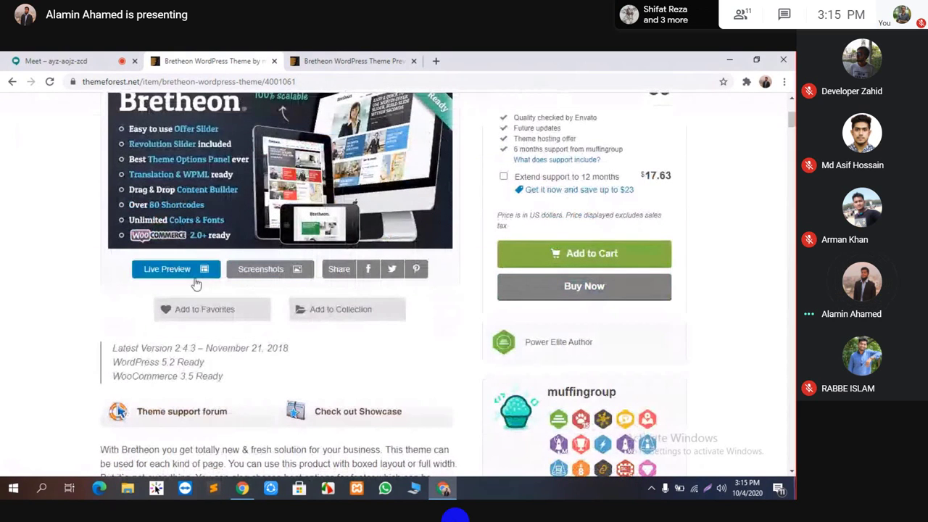
pyautogui.scroll(-1, 331, 266)
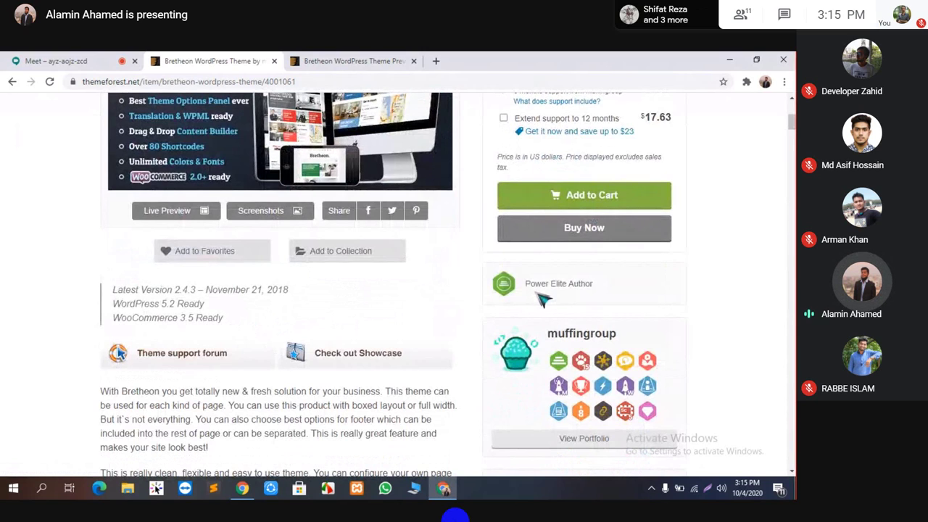
pyautogui.scroll(1, 542, 300)
pyautogui.scroll(1, 537, 305)
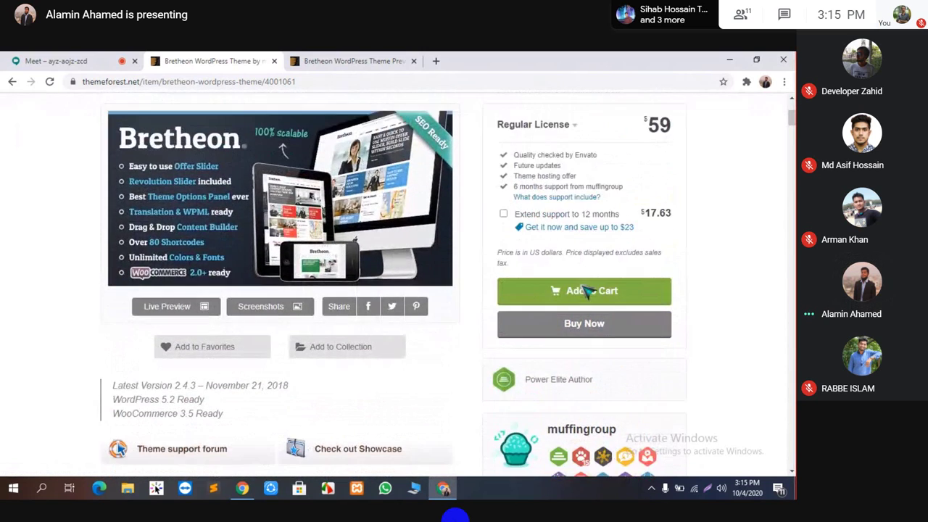
pyautogui.scroll(-1, 310, 335)
pyautogui.scroll(-2, 311, 335)
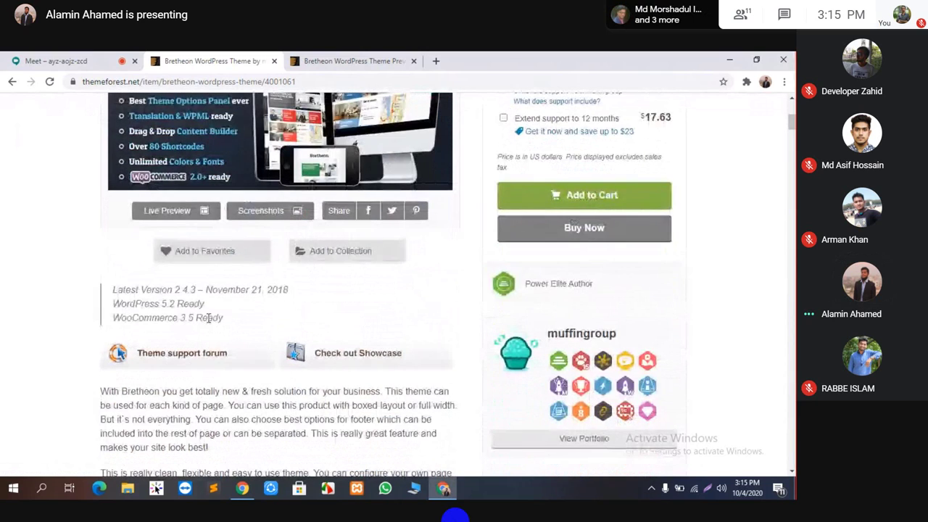
pyautogui.scroll(-2, 435, 259)
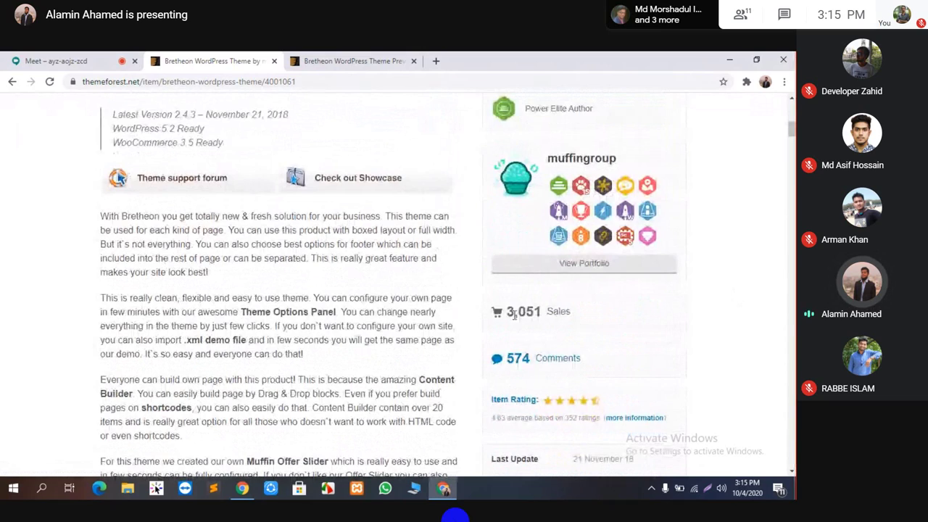
pyautogui.scroll(3, 607, 332)
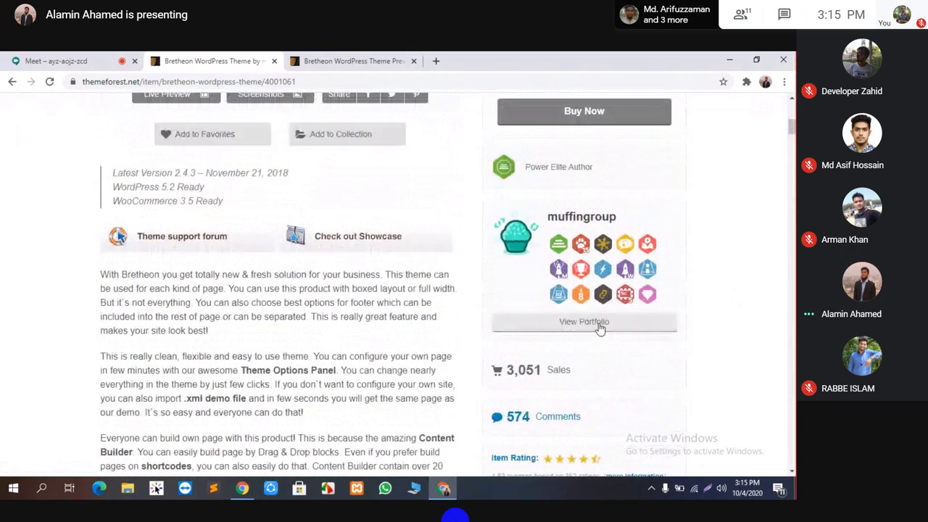
pyautogui.scroll(-4, 607, 330)
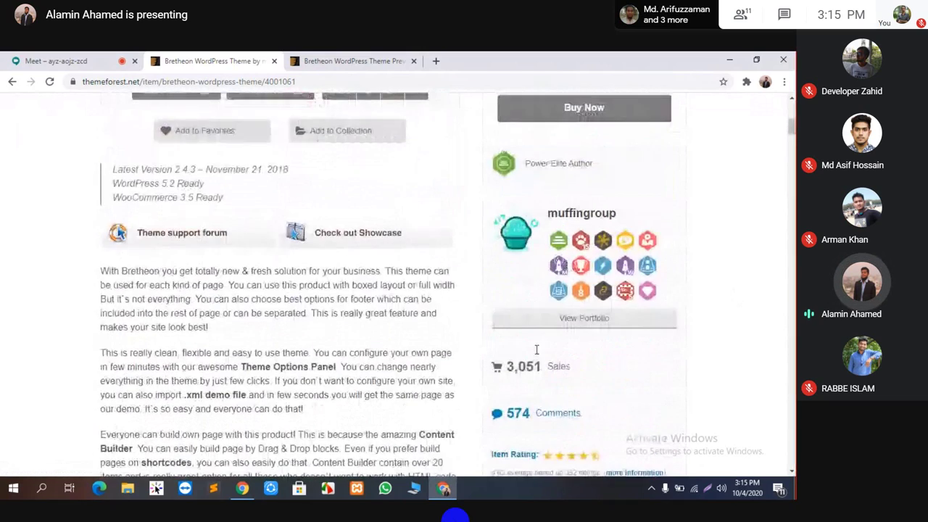
pyautogui.scroll(1, 580, 284)
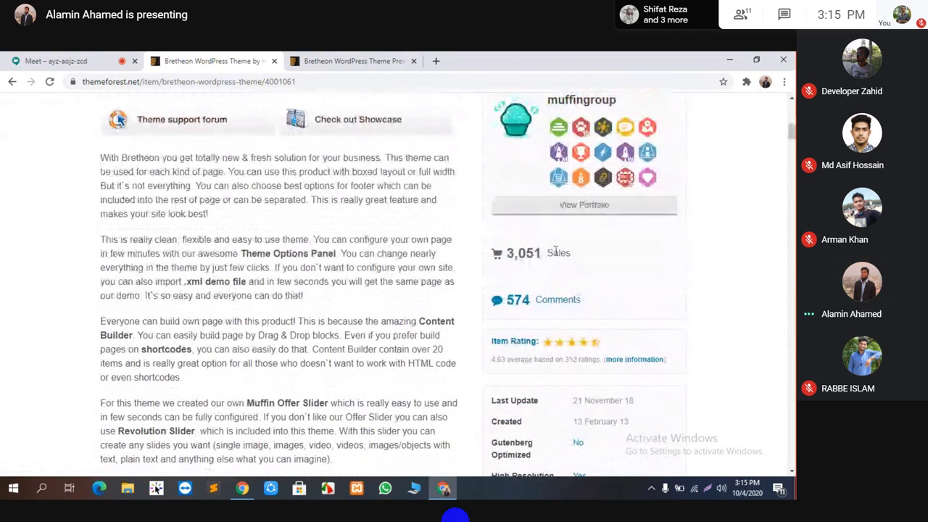
pyautogui.scroll(2, 535, 261)
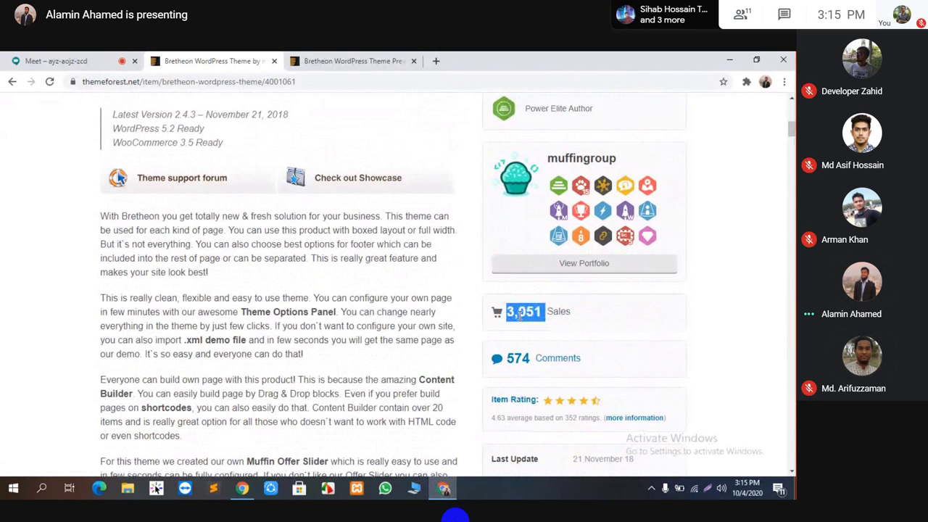
pyautogui.click(597, 320)
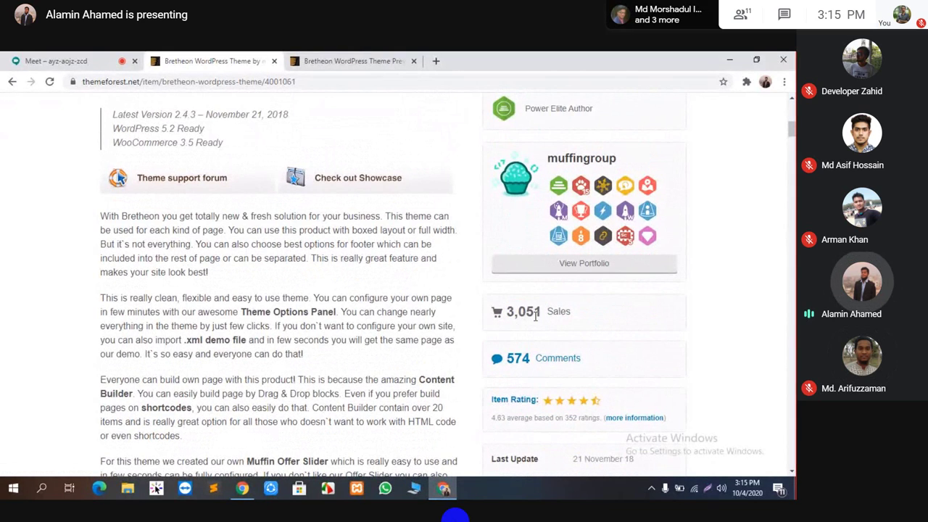
pyautogui.scroll(2, 543, 316)
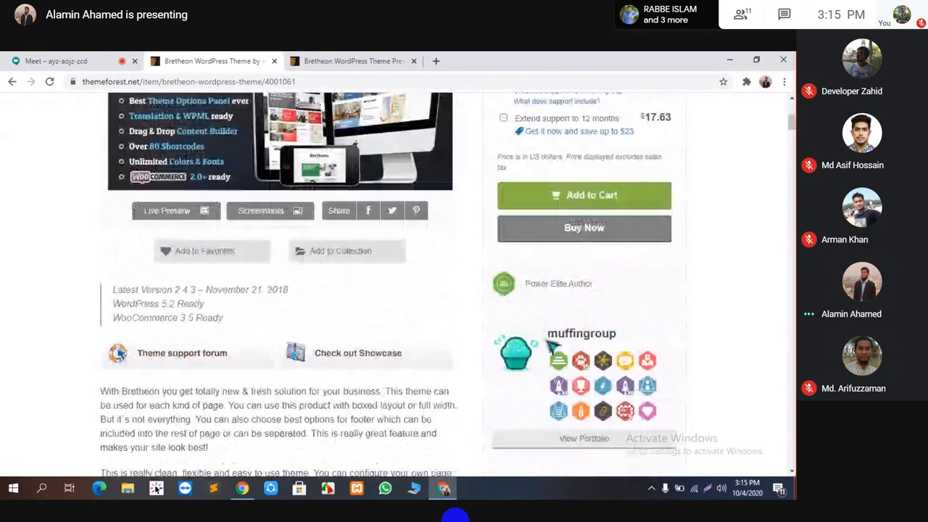
pyautogui.scroll(4, 551, 347)
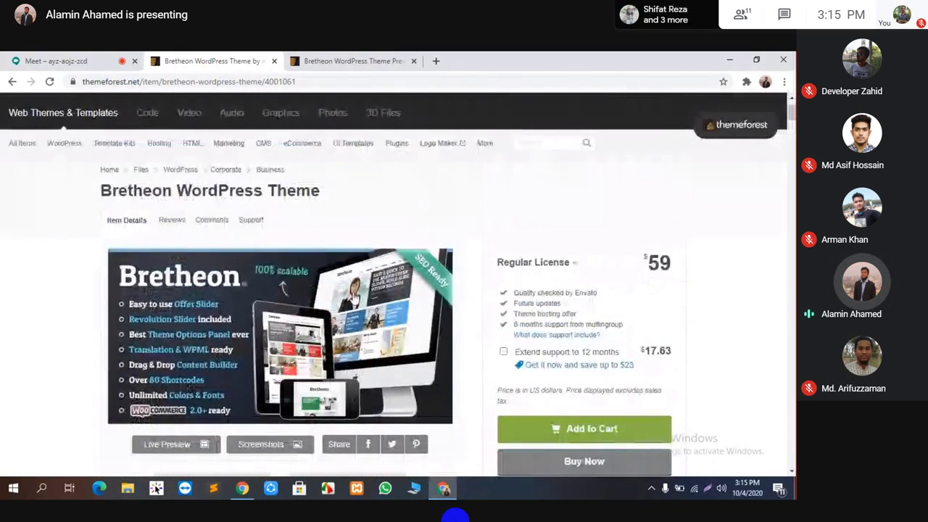
pyautogui.scroll(1, 355, 297)
pyautogui.scroll(-2, 290, 312)
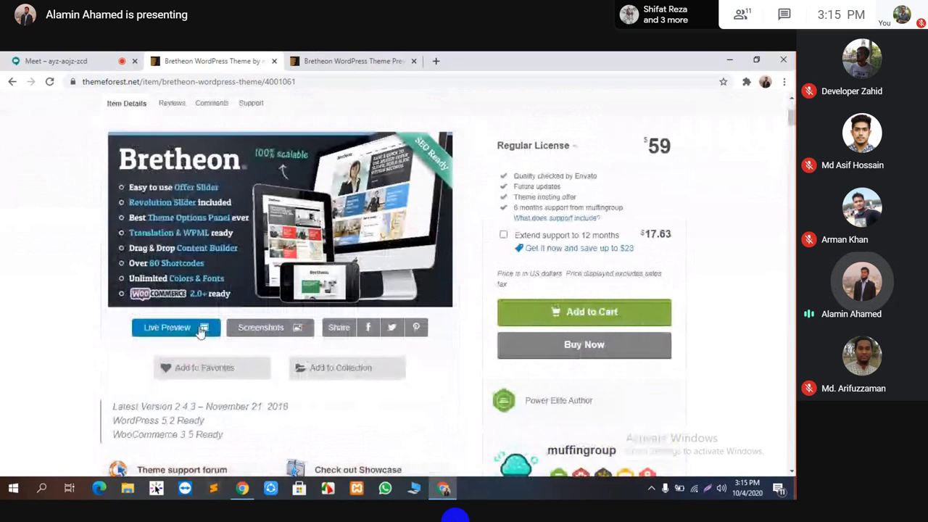
pyautogui.scroll(-1, 170, 378)
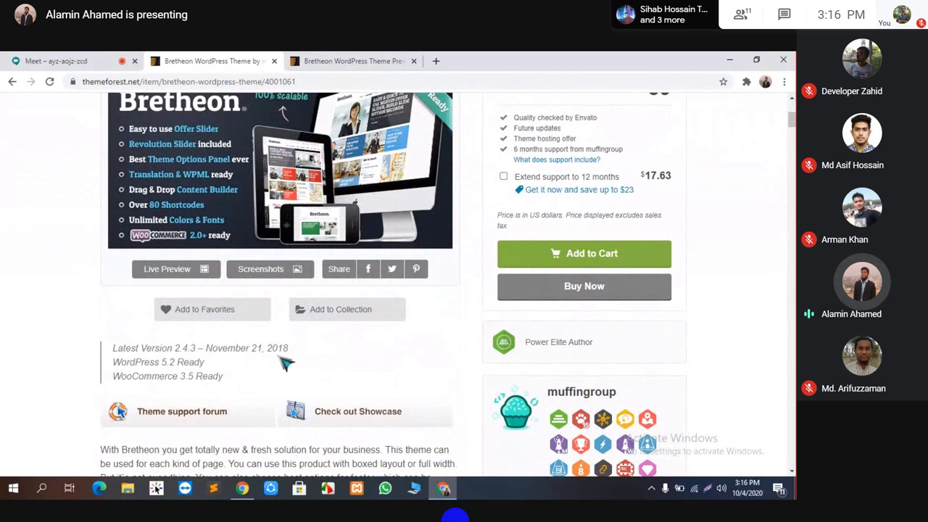
pyautogui.scroll(-1, 172, 373)
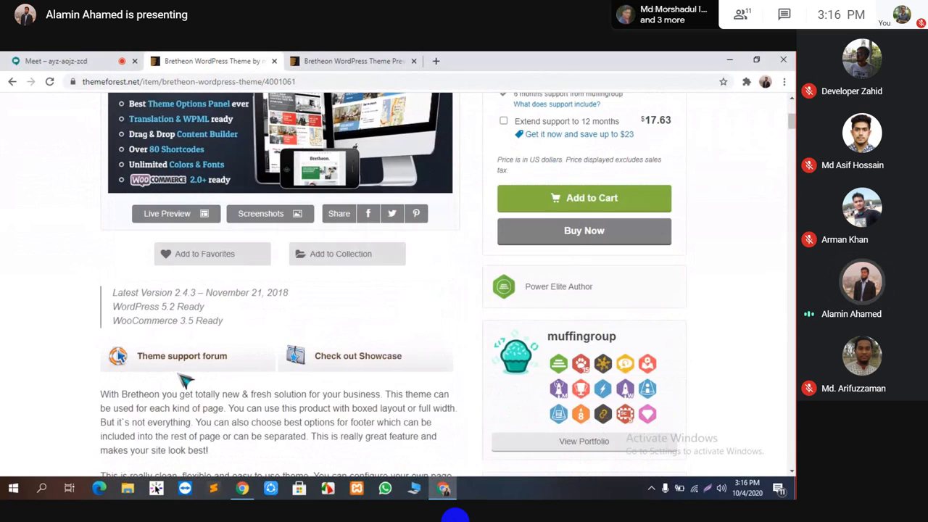
pyautogui.scroll(4, 172, 373)
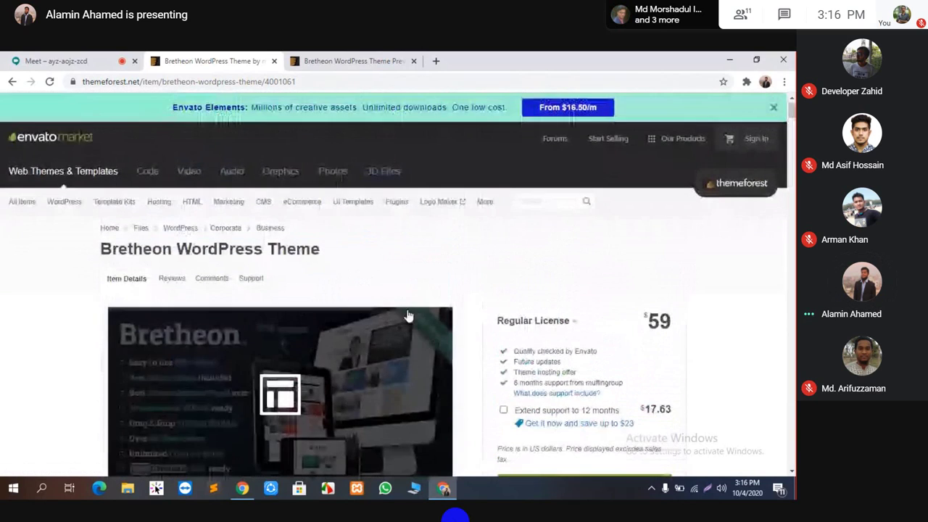
# Scroll the Bretheon demo and repeatedly toggle the SEO optimized accordion item.
pyautogui.click(396, 64)
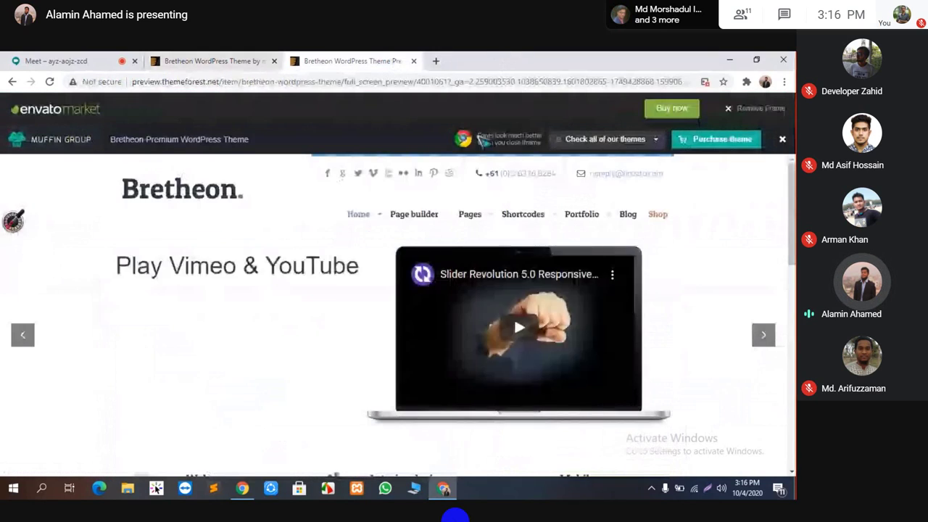
pyautogui.scroll(-3, 684, 294)
pyautogui.scroll(-3, 684, 294)
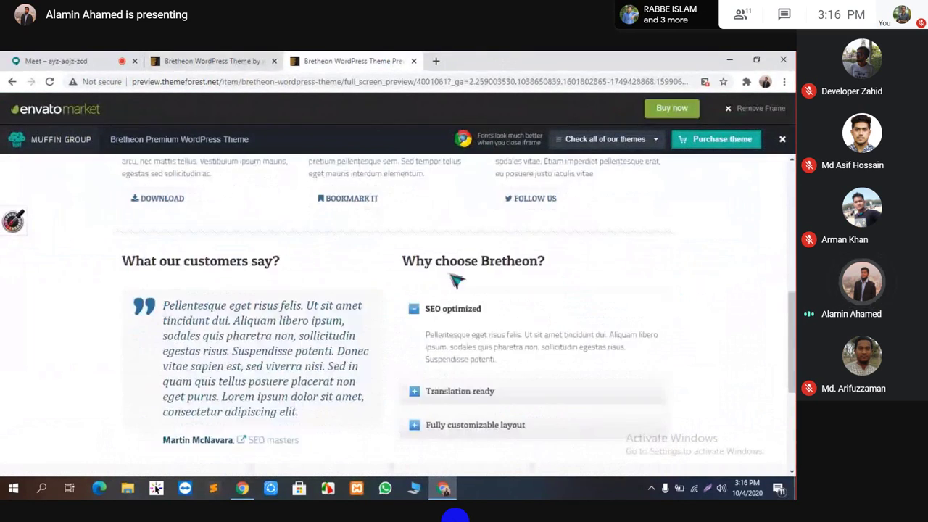
pyautogui.scroll(-2, 447, 268)
pyautogui.scroll(2, 447, 269)
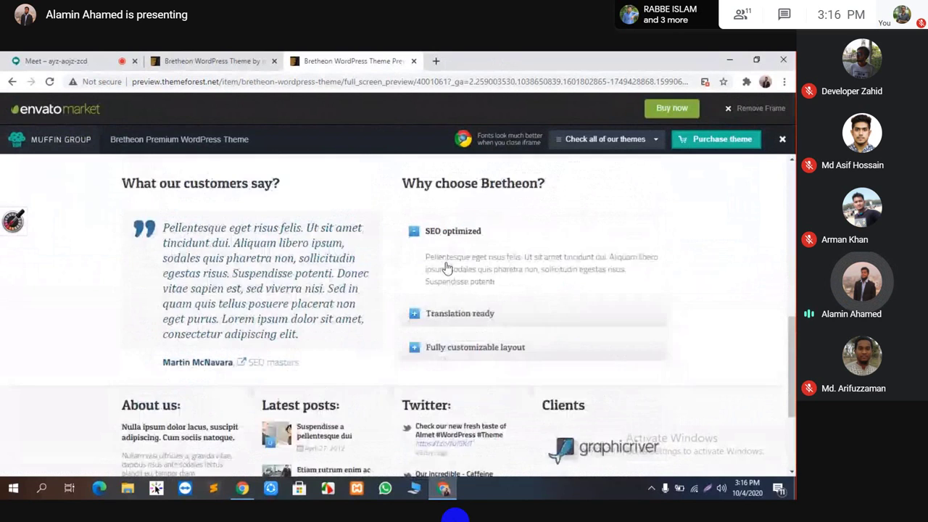
pyautogui.click(414, 251)
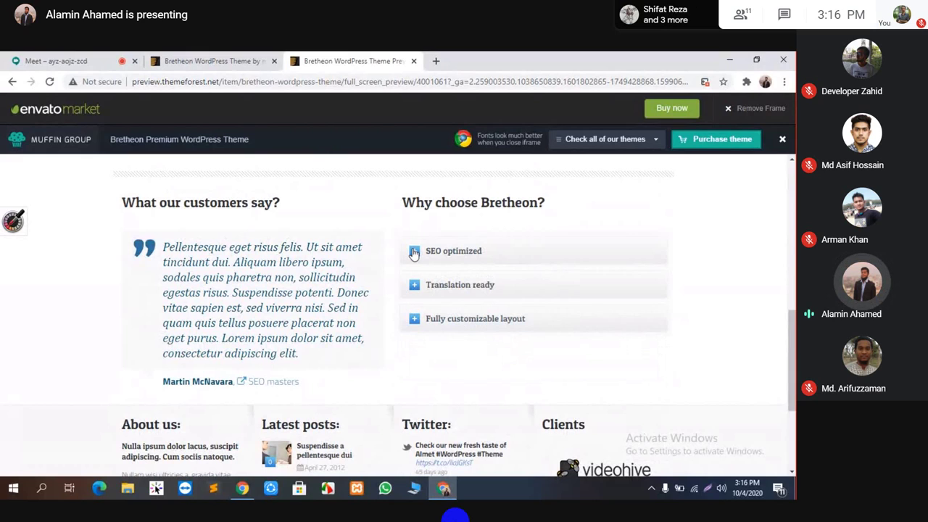
pyautogui.click(414, 252)
pyautogui.click(414, 252)
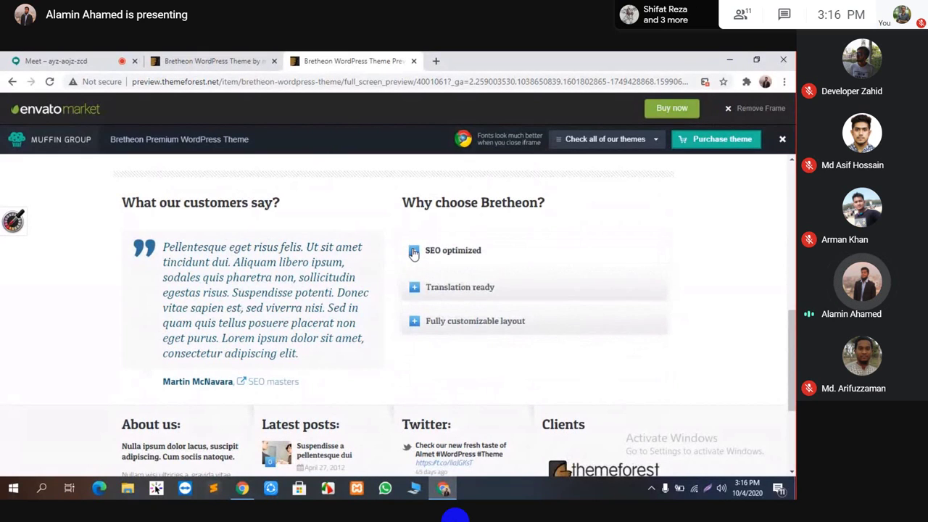
pyautogui.click(414, 252)
pyautogui.click(414, 251)
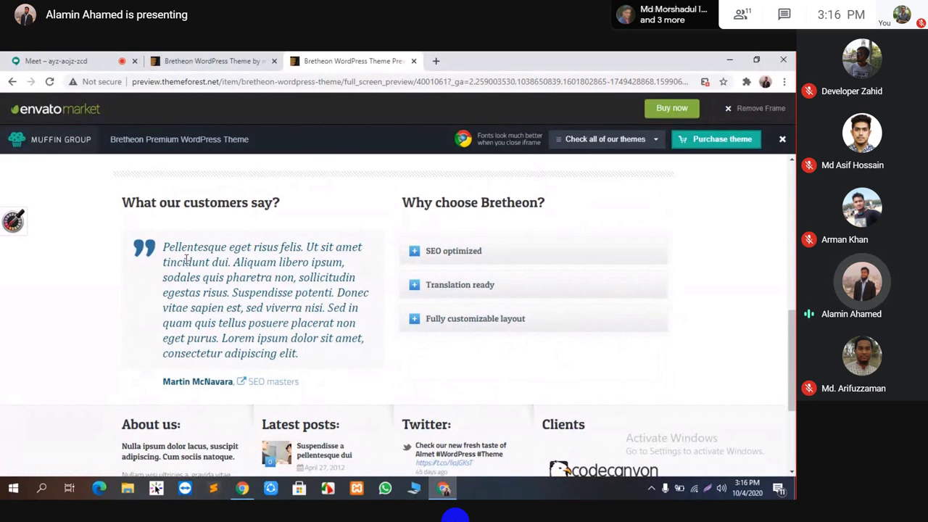
# Highlight part of the testimonial quote, then cycle the homepage slider back and forward.
pyautogui.moveTo(168, 247); pyautogui.dragTo(330, 338)
pyautogui.click(228, 380)
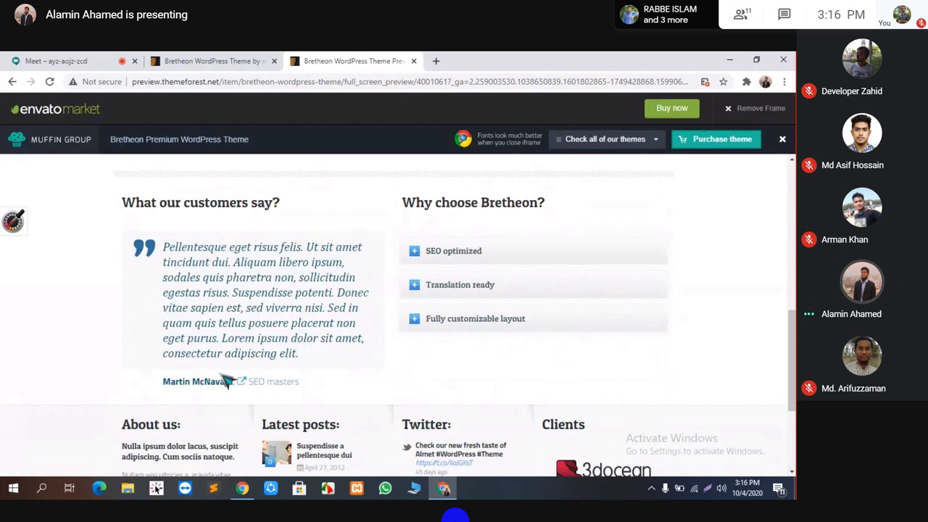
pyautogui.scroll(5, 228, 380)
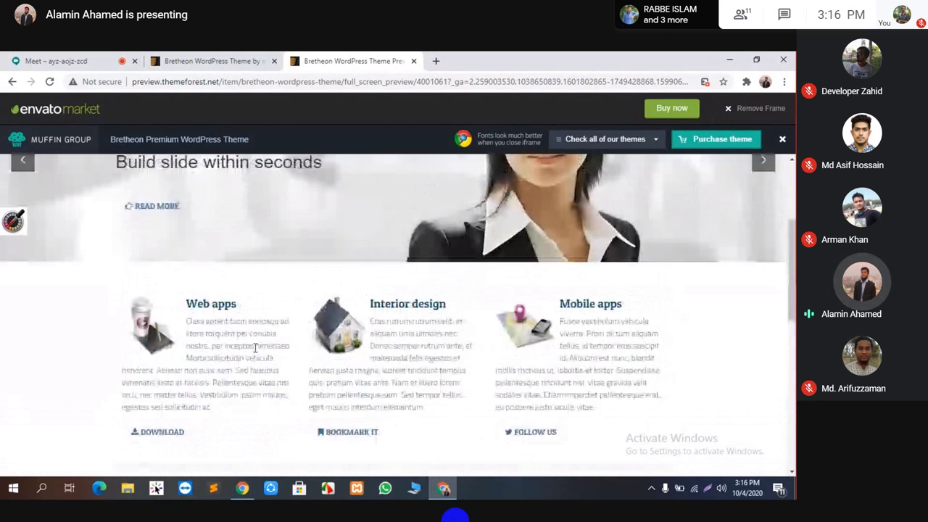
pyautogui.scroll(3, 255, 347)
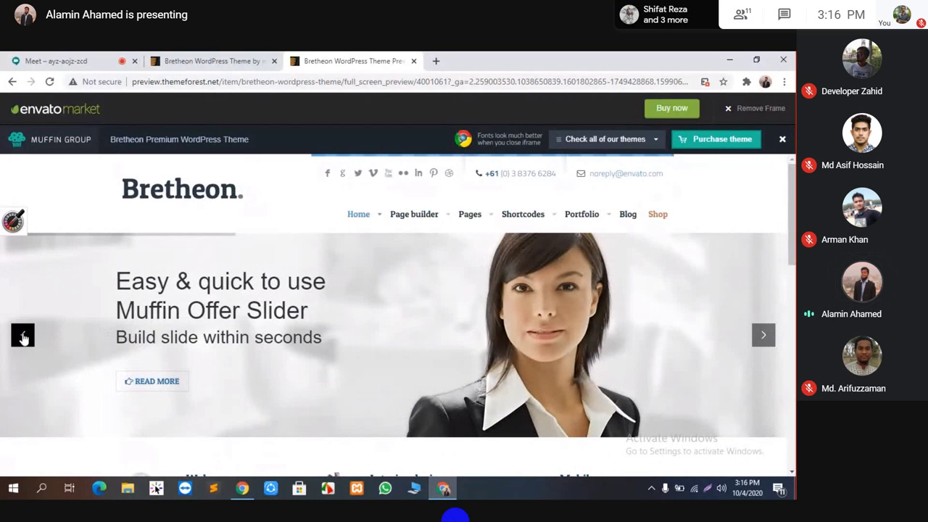
pyautogui.click(22, 336)
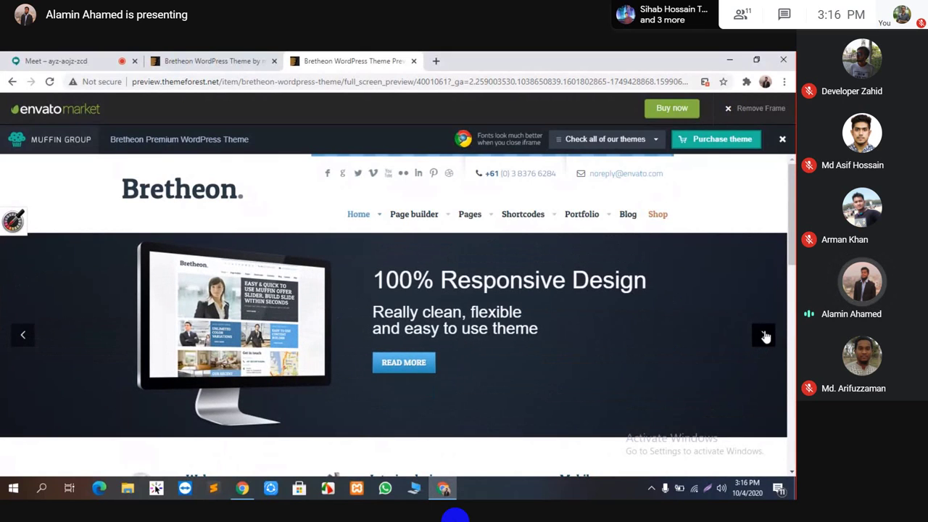
pyautogui.click(765, 336)
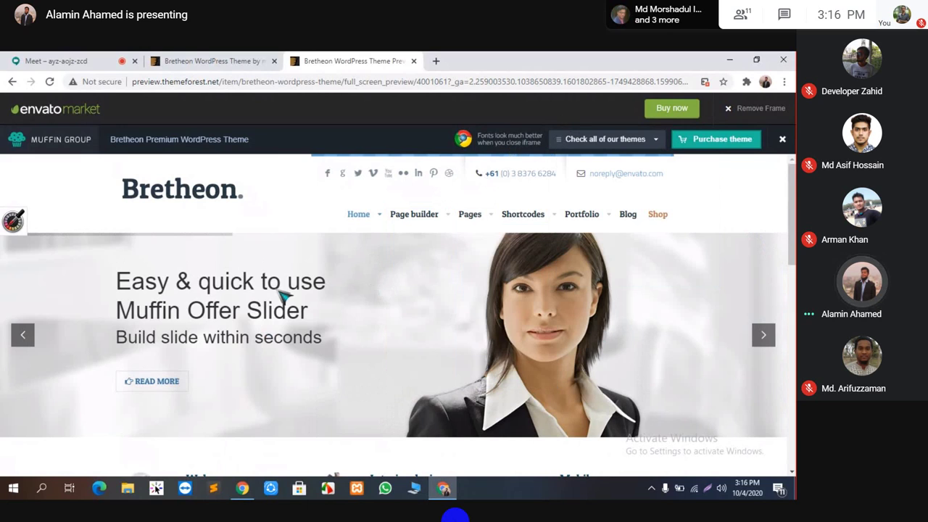
# Glance over the ThemeForest Bretheon item page, then check the Google Meet call view.
pyautogui.click(200, 61)
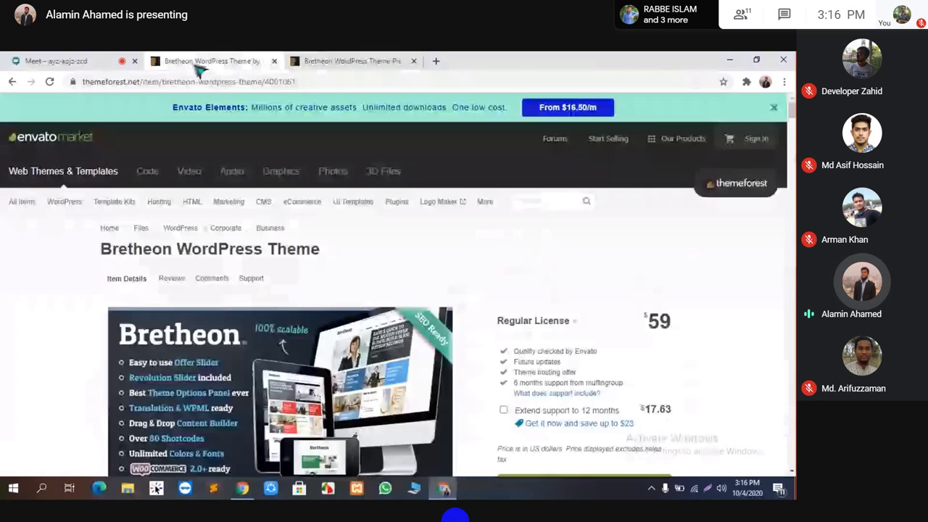
pyautogui.scroll(-2, 617, 384)
pyautogui.scroll(2, 568, 366)
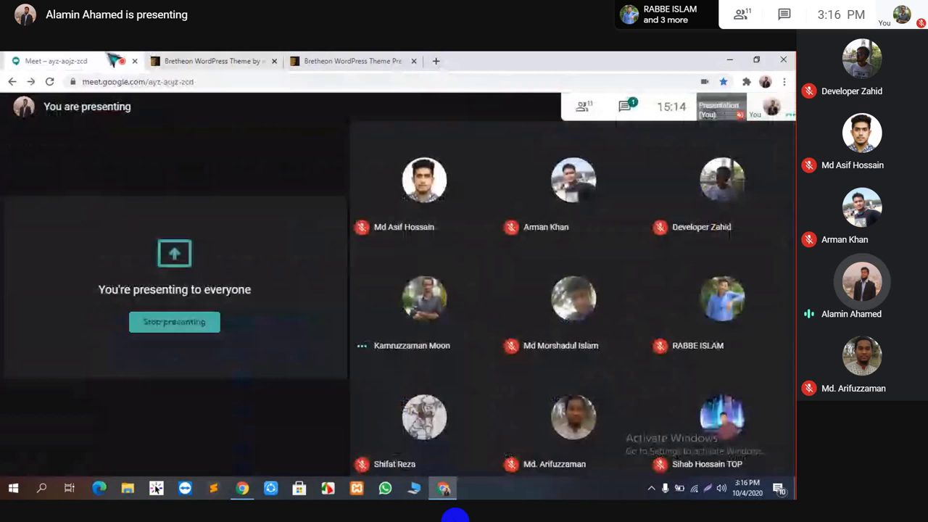
pyautogui.click(108, 64)
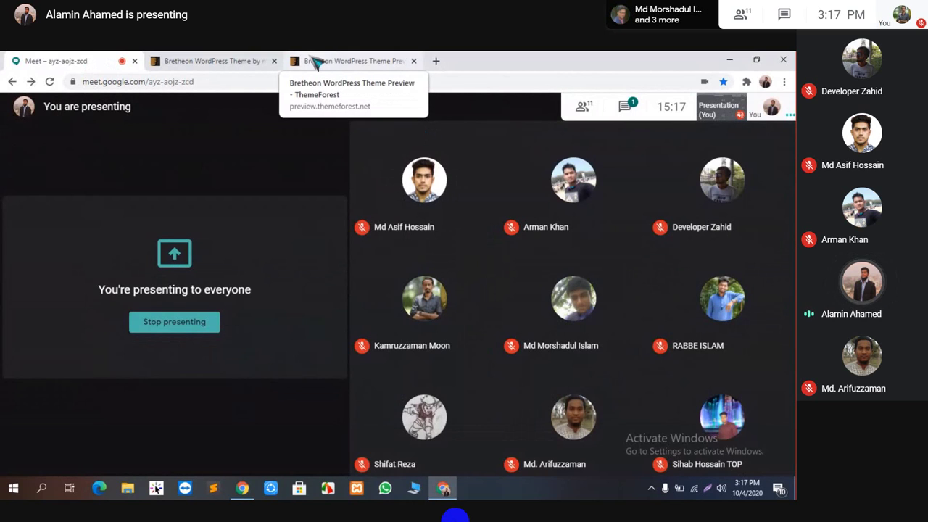
# Switch between the demo preview and ThemeForest page, then open a fourth blank tab.
pyautogui.click(392, 62)
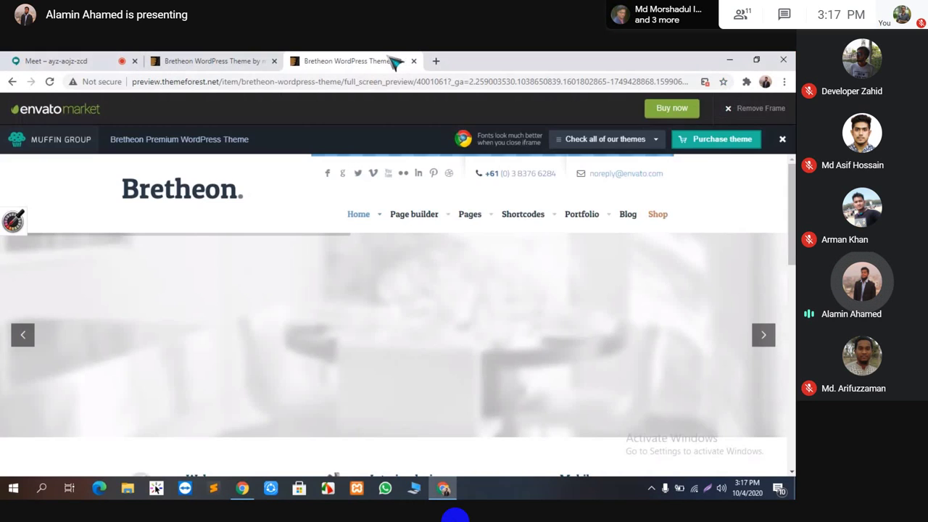
pyautogui.click(254, 61)
pyautogui.scroll(-5, 258, 324)
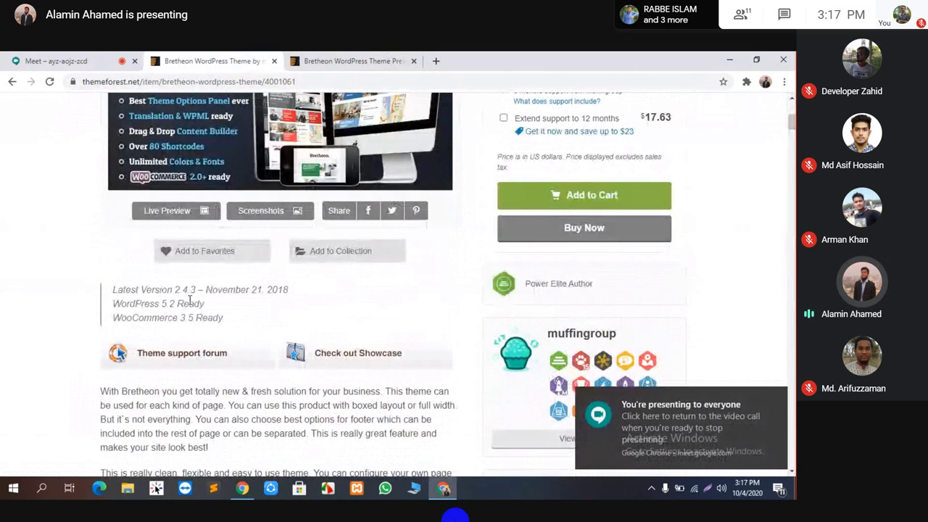
pyautogui.click(381, 64)
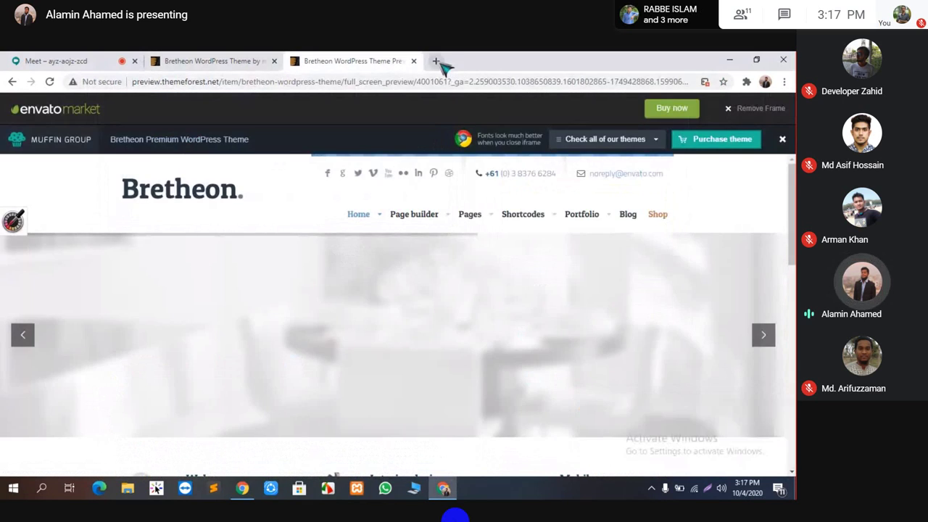
pyautogui.click(436, 62)
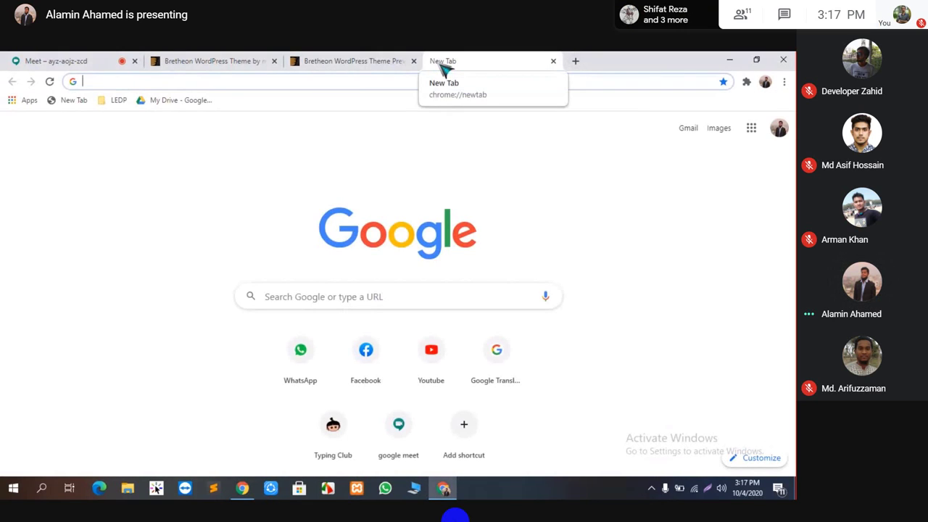
# Search wplocker.com for 'bretheon' in the new tab, then return to the demo preview.
pyautogui.write('wplocker.com')
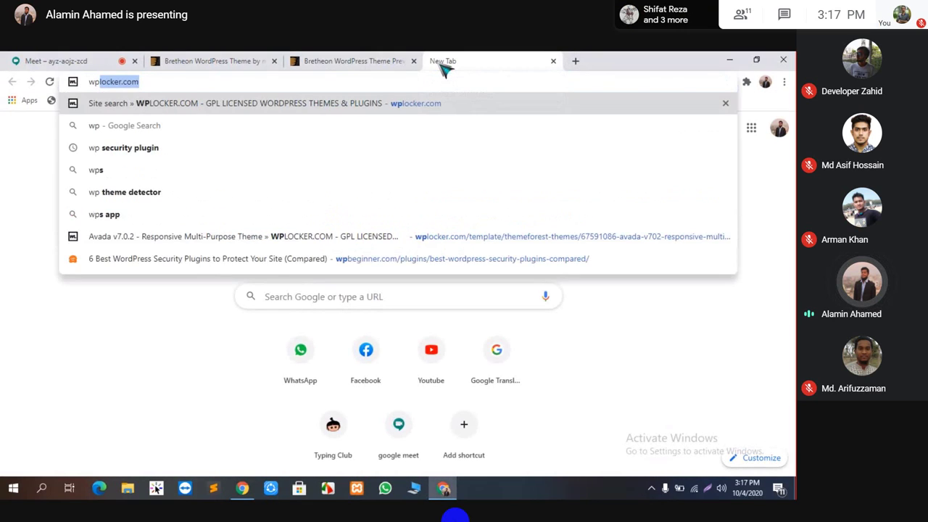
pyautogui.press('Return')
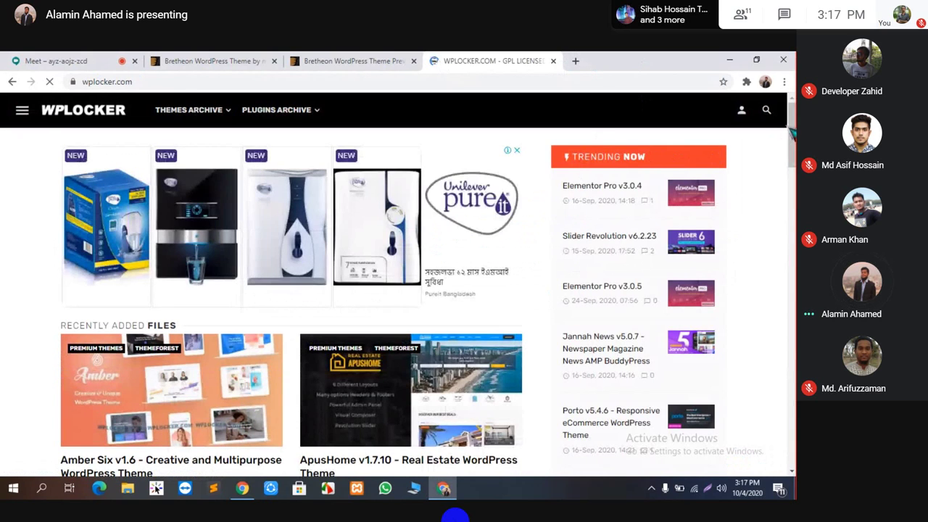
pyautogui.click(769, 110)
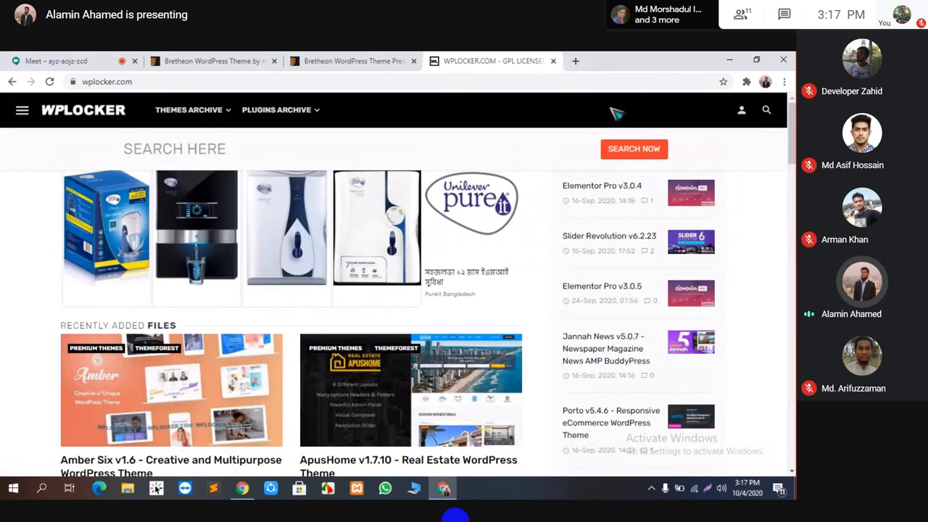
pyautogui.write('breth')
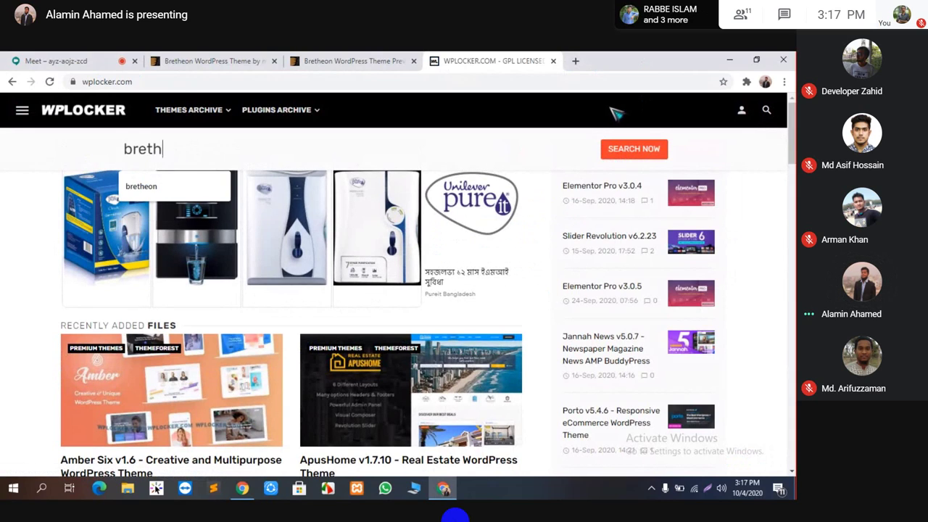
pyautogui.write('eon')
pyautogui.press('Return')
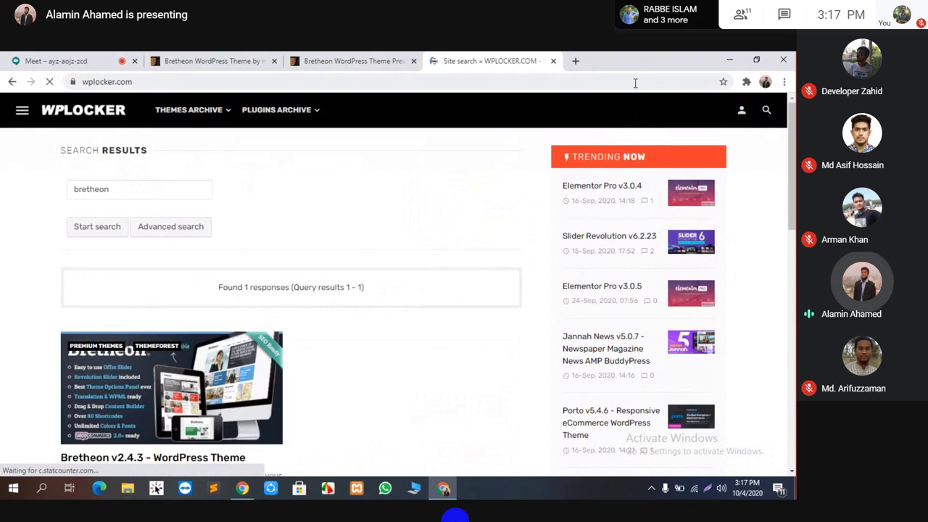
pyautogui.scroll(-3, 382, 174)
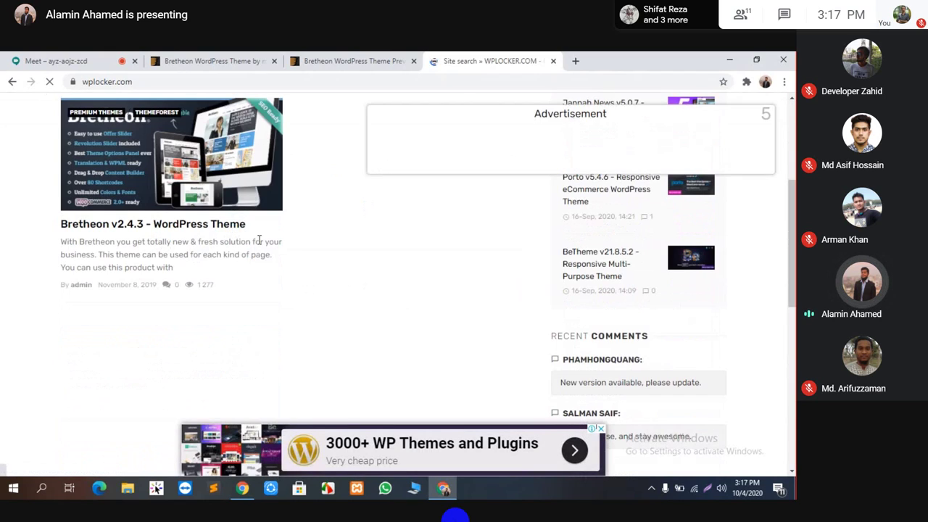
pyautogui.click(319, 61)
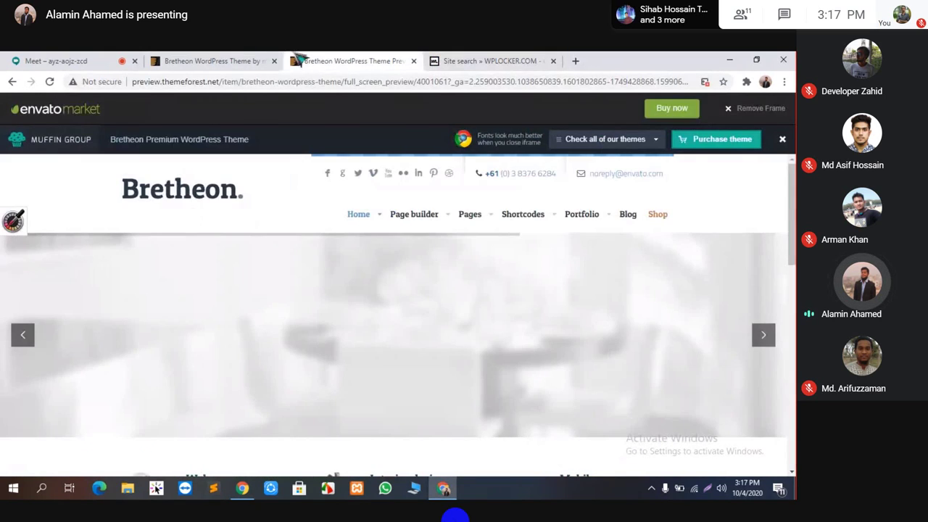
# Return to the WPLOCKER results, dismiss the ads and open the Bretheon v2.4.3 page.
pyautogui.click(252, 61)
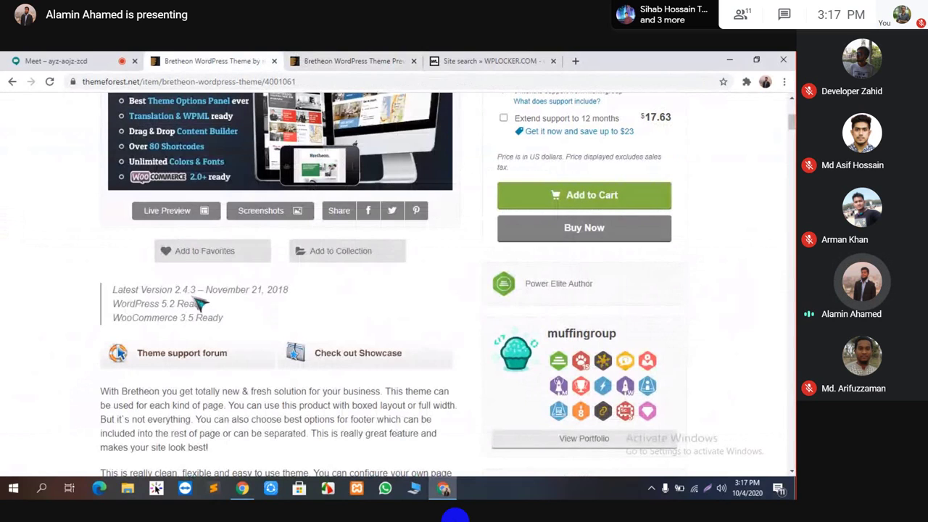
pyautogui.scroll(3, 194, 304)
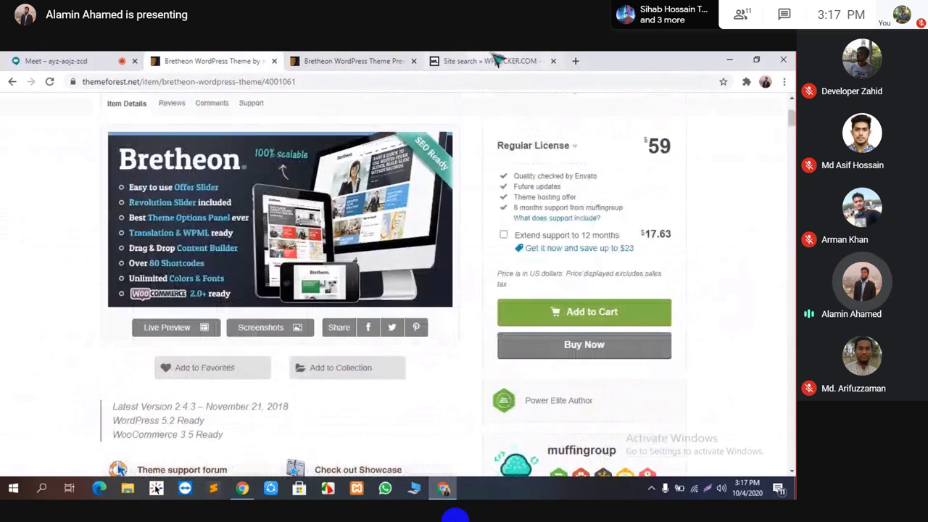
pyautogui.click(494, 61)
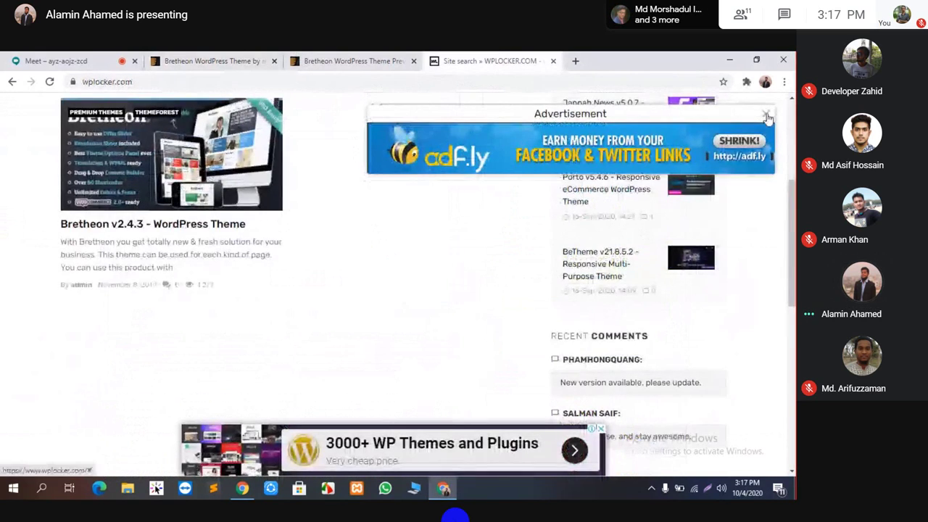
pyautogui.click(420, 215)
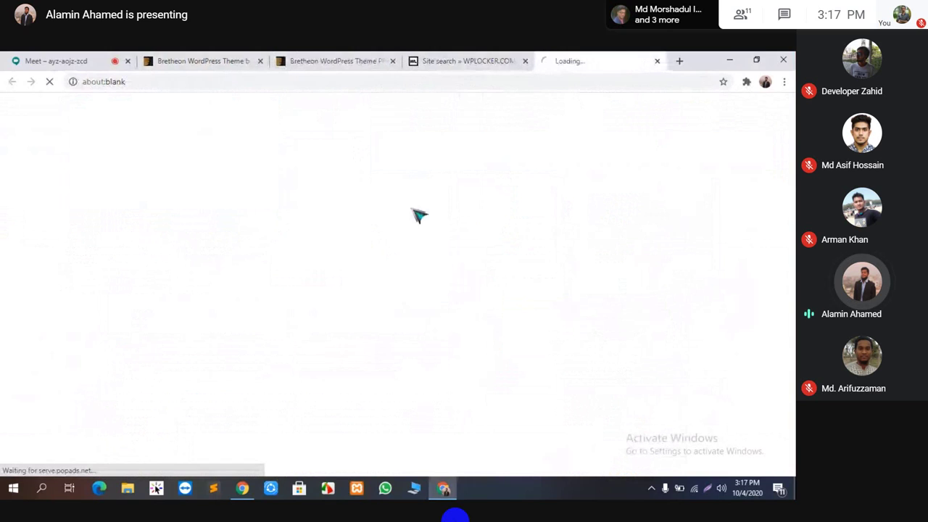
pyautogui.click(658, 61)
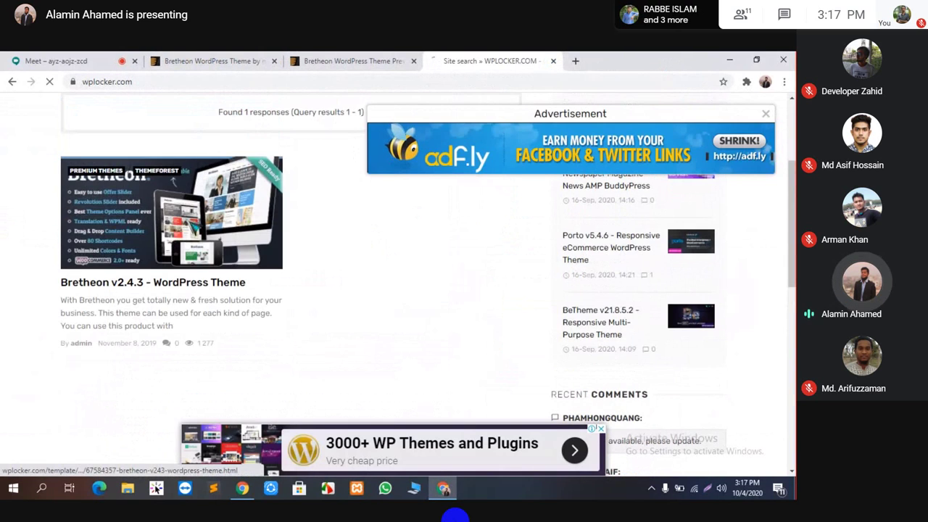
pyautogui.click(187, 225)
pyautogui.scroll(-5, 297, 269)
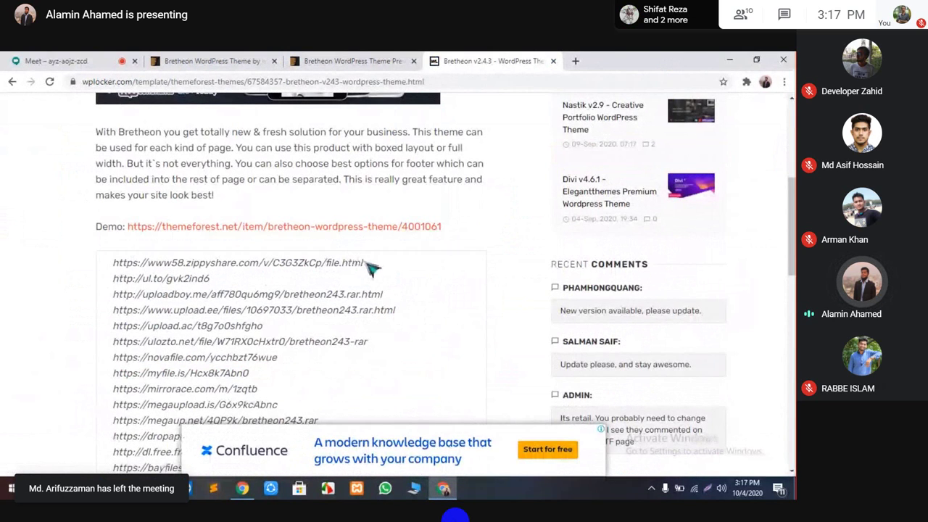
# Try the Zippyshare download link twice, closing the ad tabs that open instead.
pyautogui.click(360, 263)
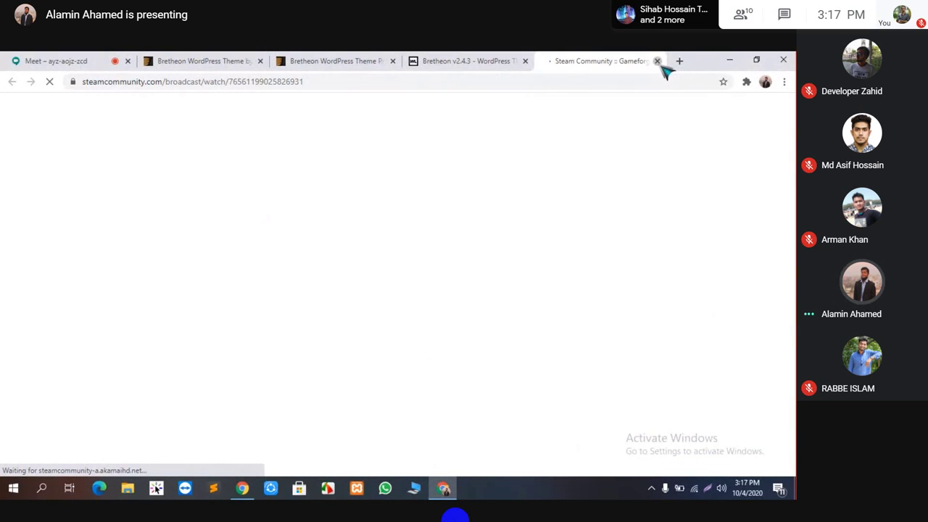
pyautogui.click(657, 61)
pyautogui.click(355, 265)
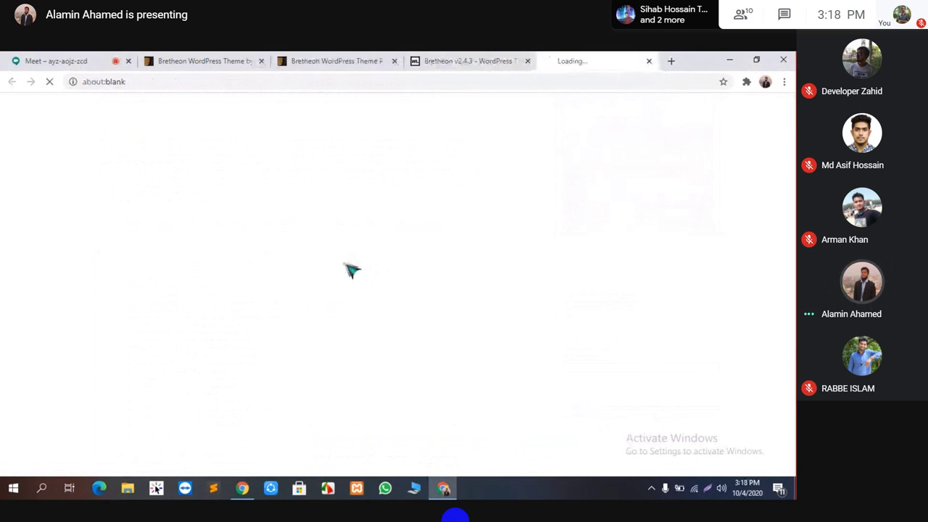
pyautogui.click(657, 61)
# Copy the Zippyshare link address, open a blank new tab and close the Bretheon v2.4.3 page.
pyautogui.moveTo(361, 262); pyautogui.dragTo(147, 265)
pyautogui.hotkey('ctrl', 'c')
pyautogui.rightClick(177, 264)
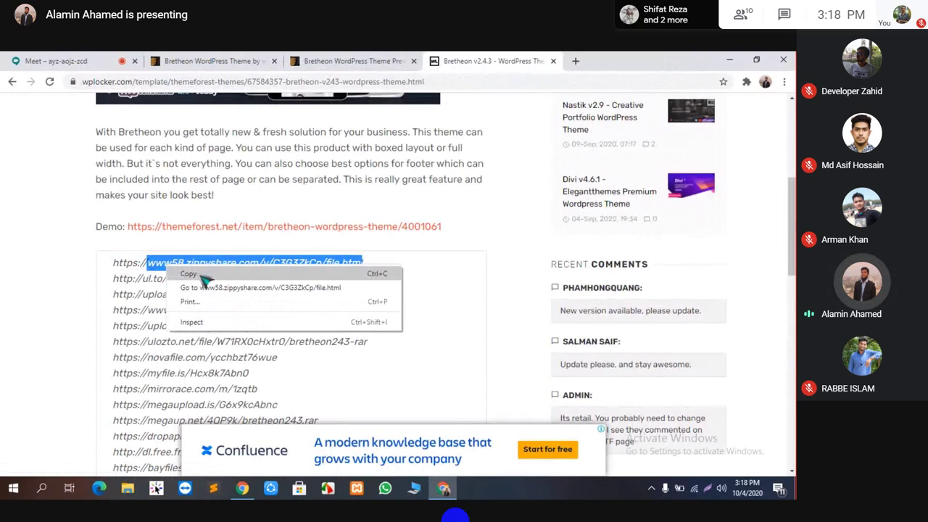
pyautogui.click(198, 273)
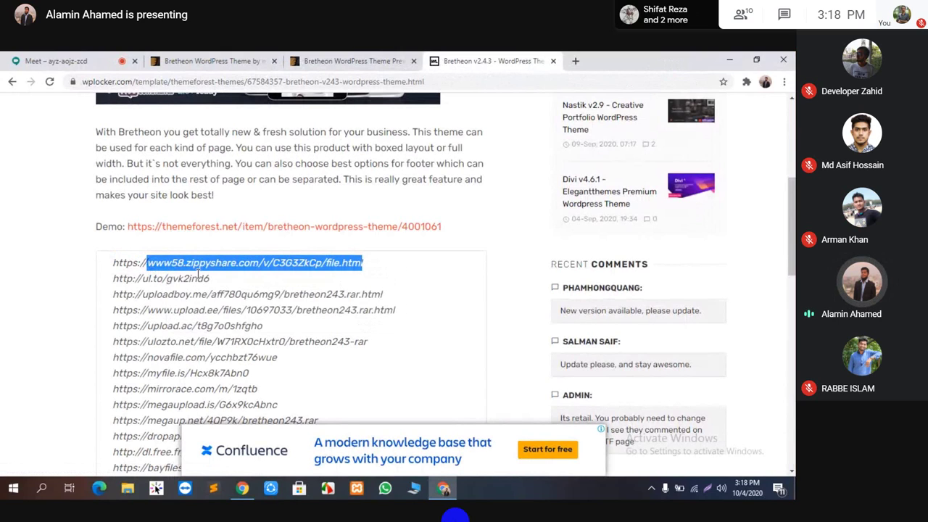
pyautogui.click(575, 61)
pyautogui.click(527, 62)
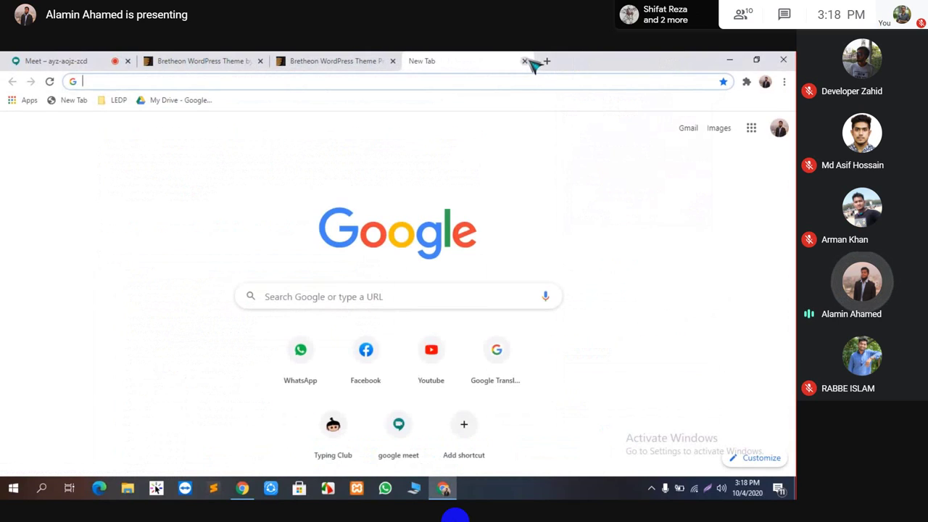
# Paste the Zippyshare address, load the bretheon243.rar download page, then close it.
pyautogui.hotkey('ctrl', 'v')
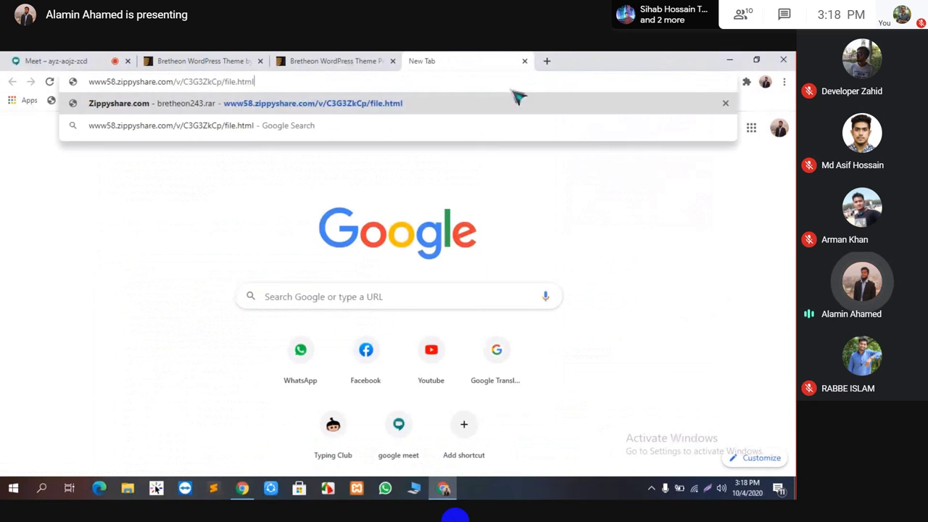
pyautogui.click(441, 99)
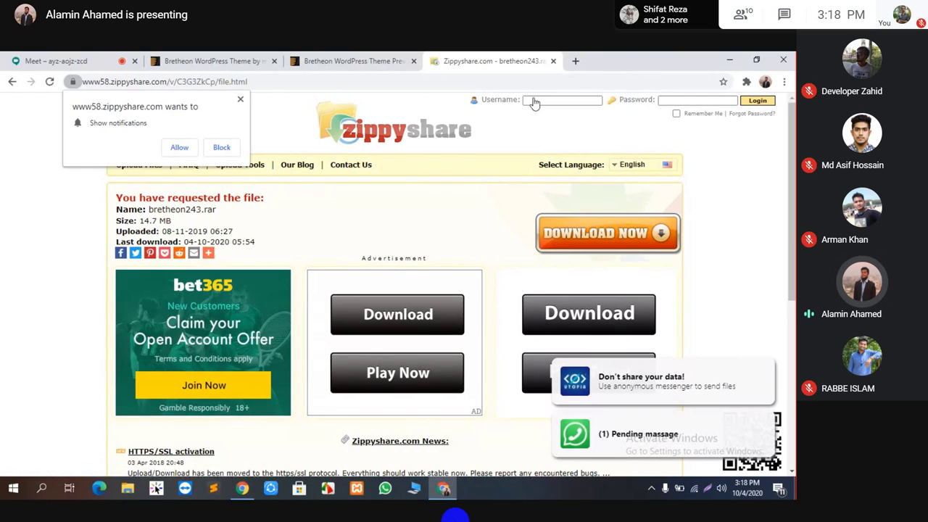
pyautogui.click(554, 61)
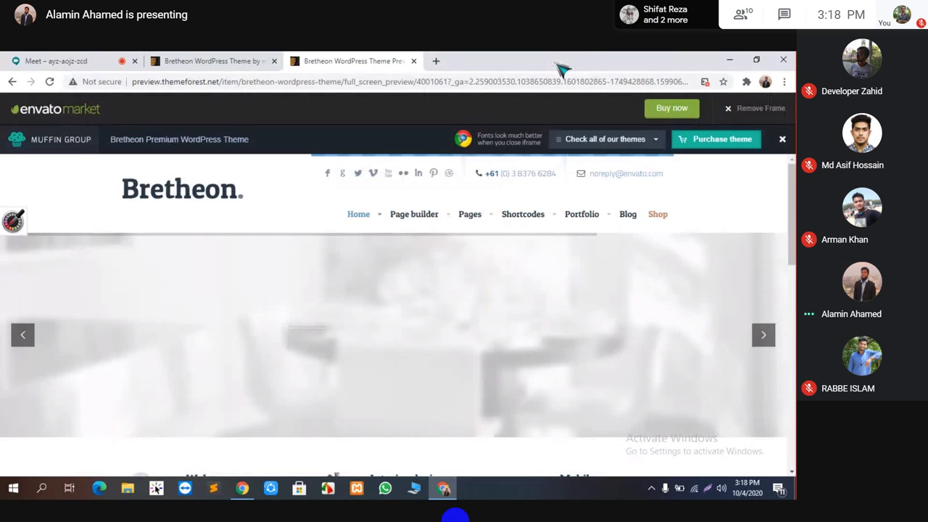
# Move the Bretheon rar archive beside the themeforest folder on the desktop and restore Chrome.
pyautogui.click(734, 63)
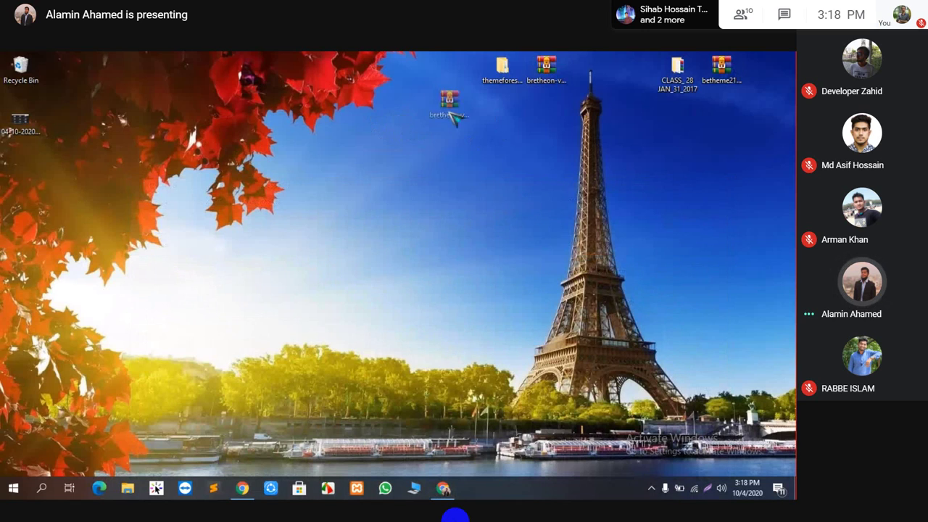
pyautogui.moveTo(454, 120); pyautogui.dragTo(557, 83)
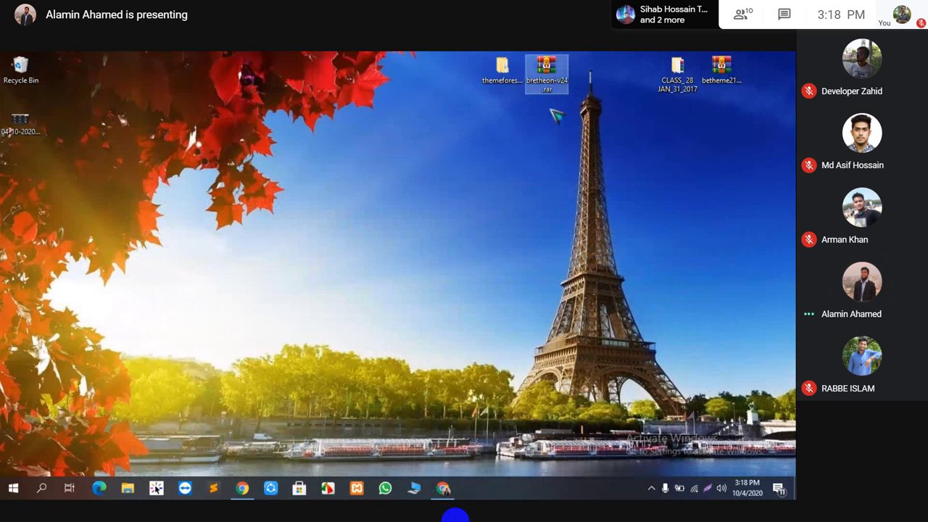
pyautogui.click(444, 490)
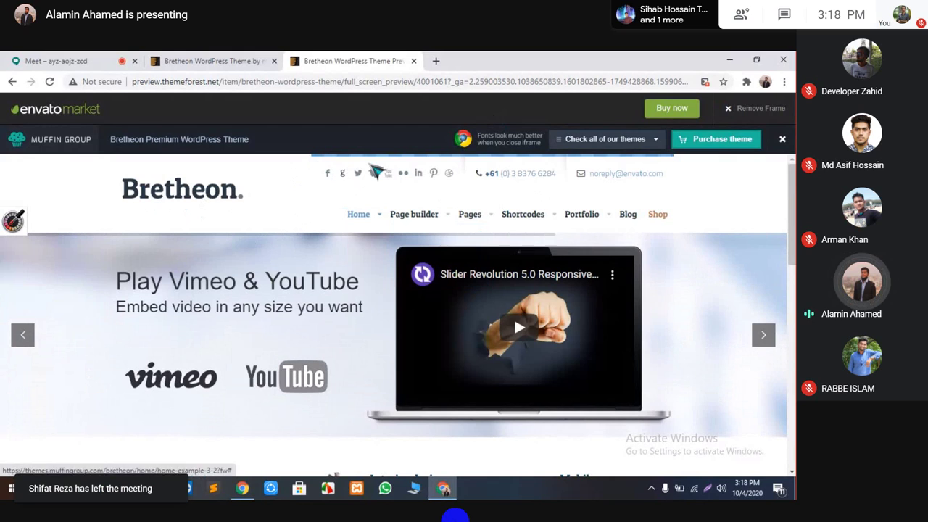
# Scroll down the Bretheon demo preview to inspect its footer widgets.
pyautogui.tripleClick(513, 174)
pyautogui.click(508, 180)
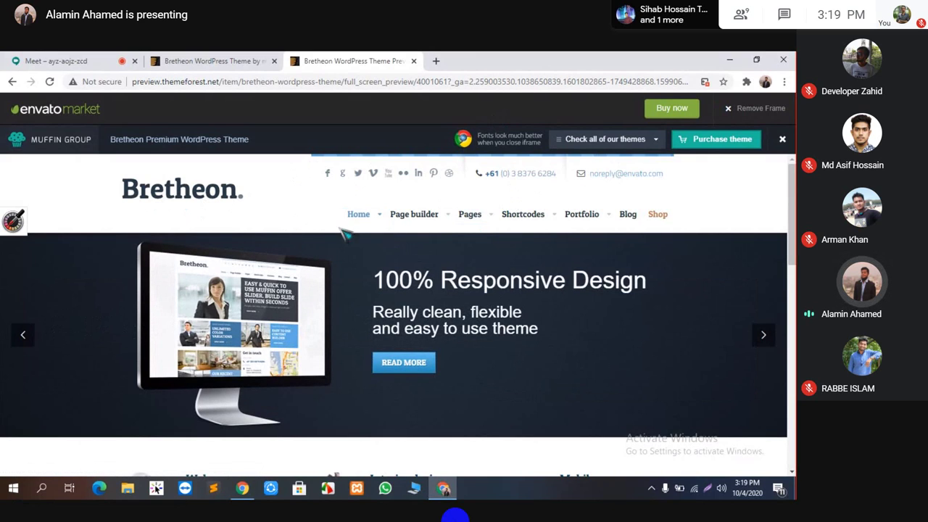
pyautogui.scroll(-1, 380, 232)
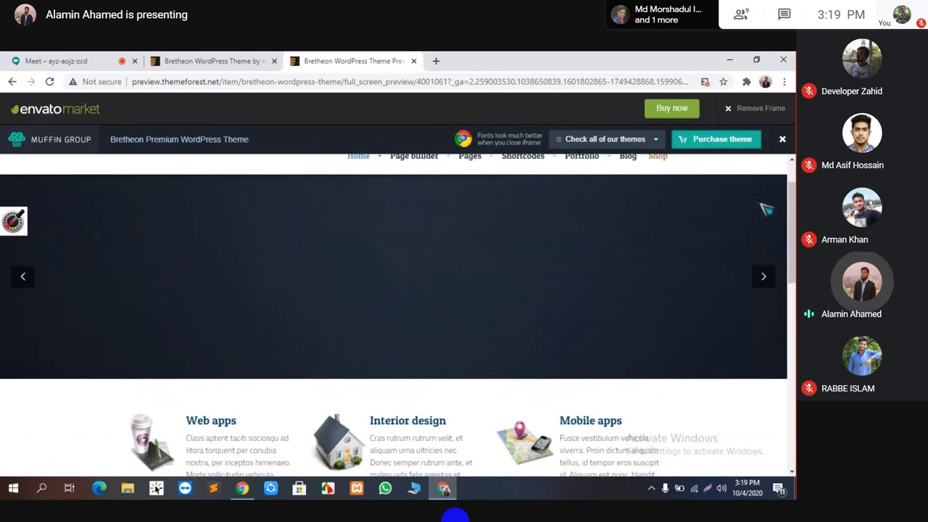
pyautogui.scroll(-1, 599, 238)
pyautogui.scroll(1, 561, 282)
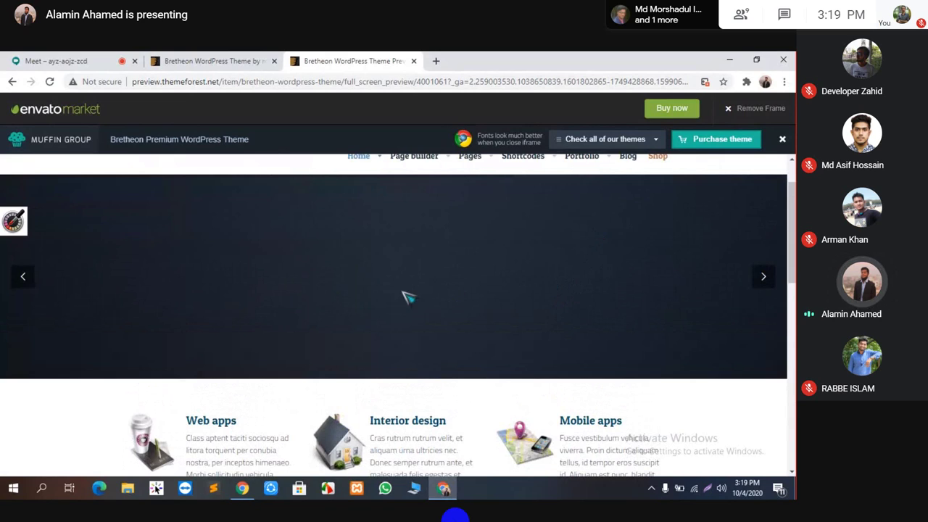
pyautogui.scroll(1, 408, 297)
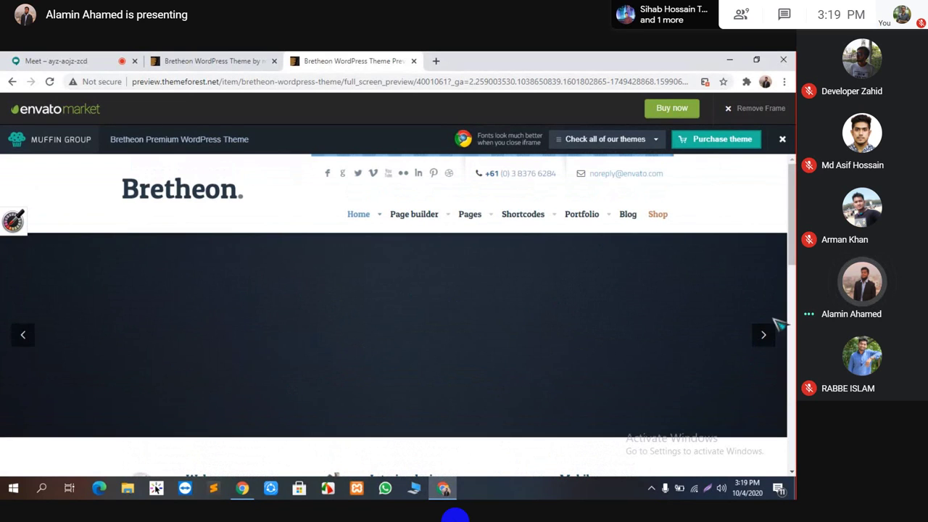
pyautogui.scroll(-4, 373, 348)
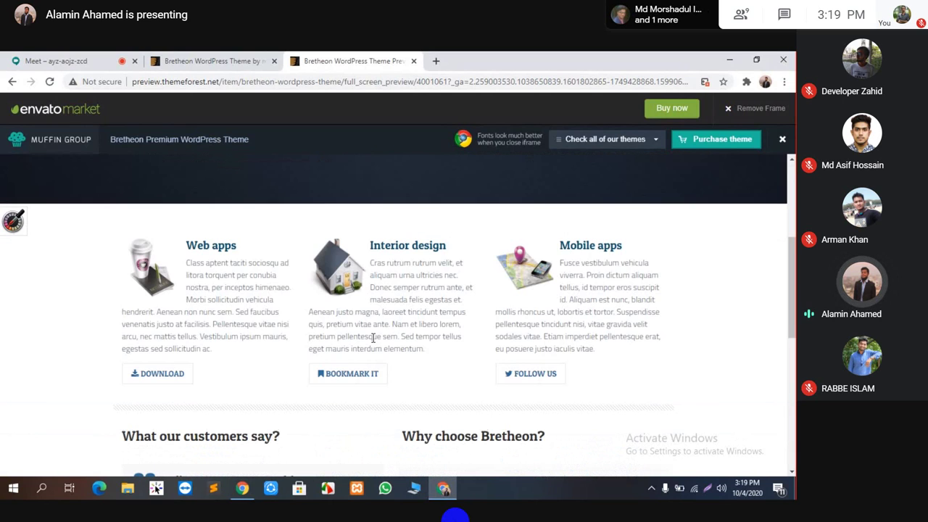
pyautogui.scroll(-1, 312, 232)
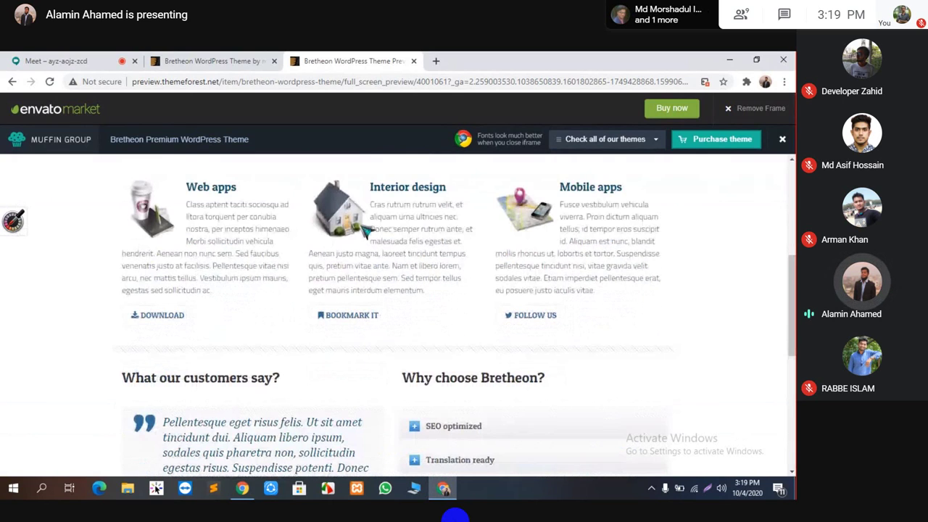
pyautogui.scroll(-3, 425, 259)
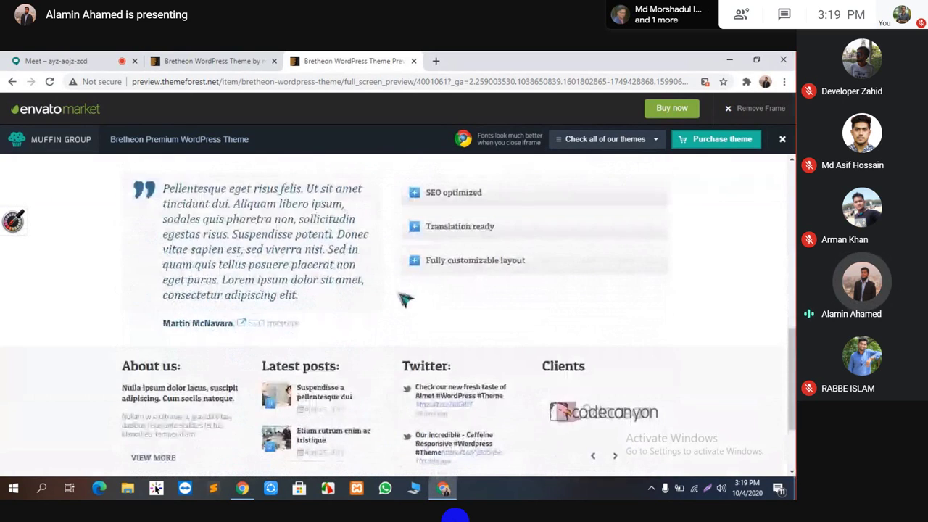
pyautogui.scroll(-2, 402, 304)
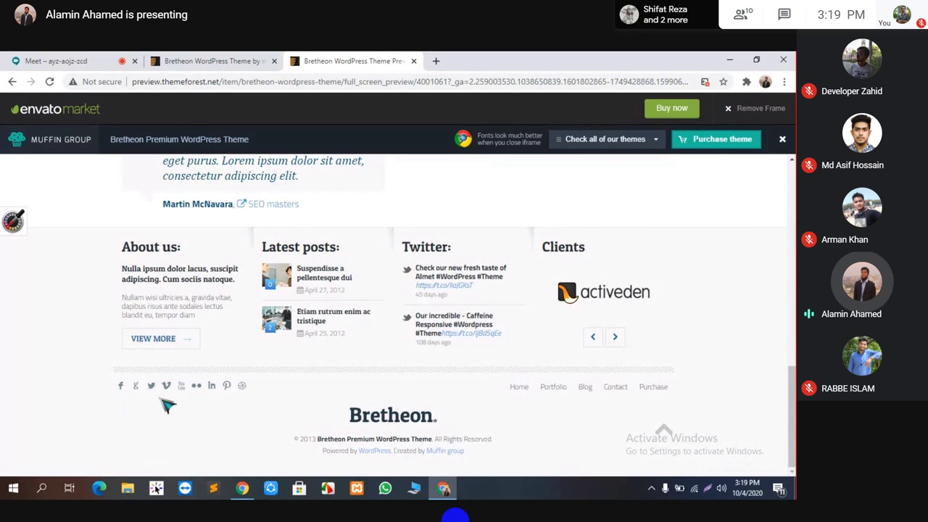
# Scroll back to the top of the demo, then switch to the ThemeForest Bretheon item page.
pyautogui.scroll(1, 169, 406)
pyautogui.scroll(10, 169, 406)
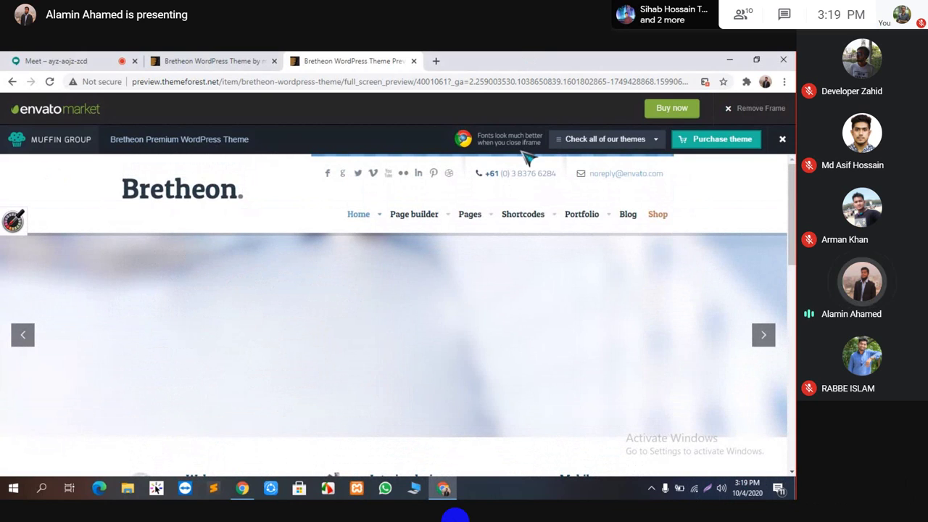
pyautogui.scroll(-1, 532, 182)
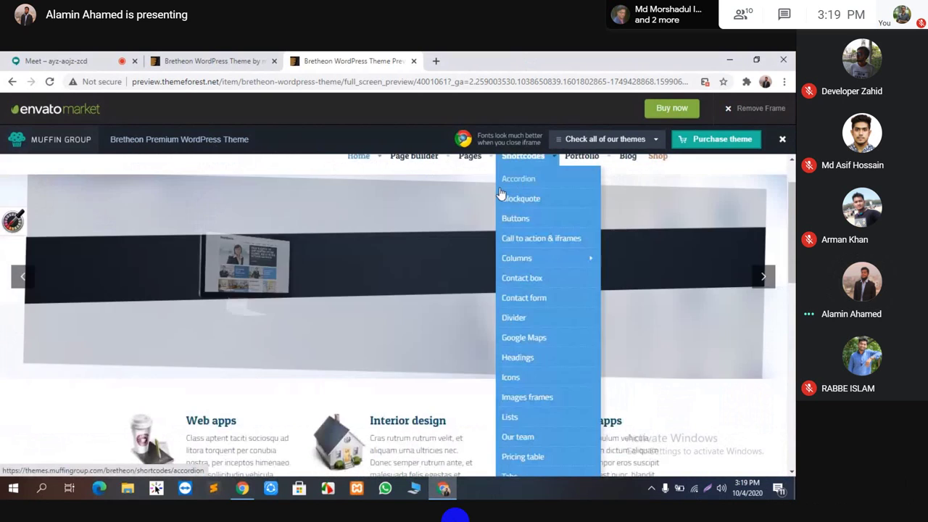
pyautogui.scroll(2, 177, 218)
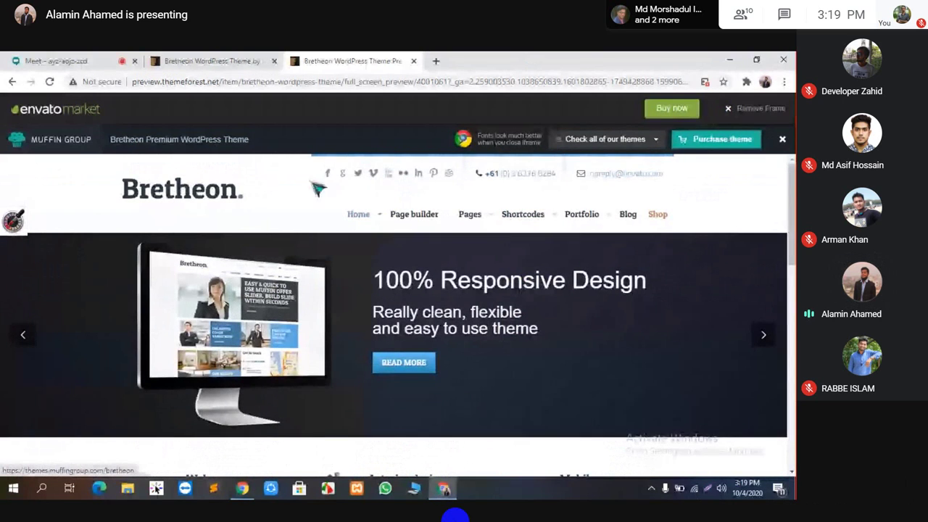
pyautogui.scroll(-5, 489, 257)
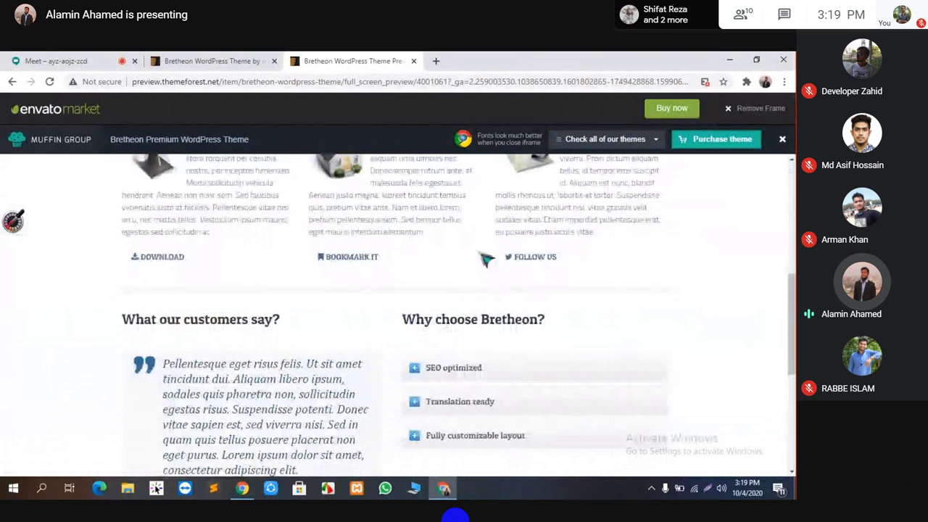
pyautogui.scroll(1, 465, 274)
pyautogui.scroll(5, 455, 280)
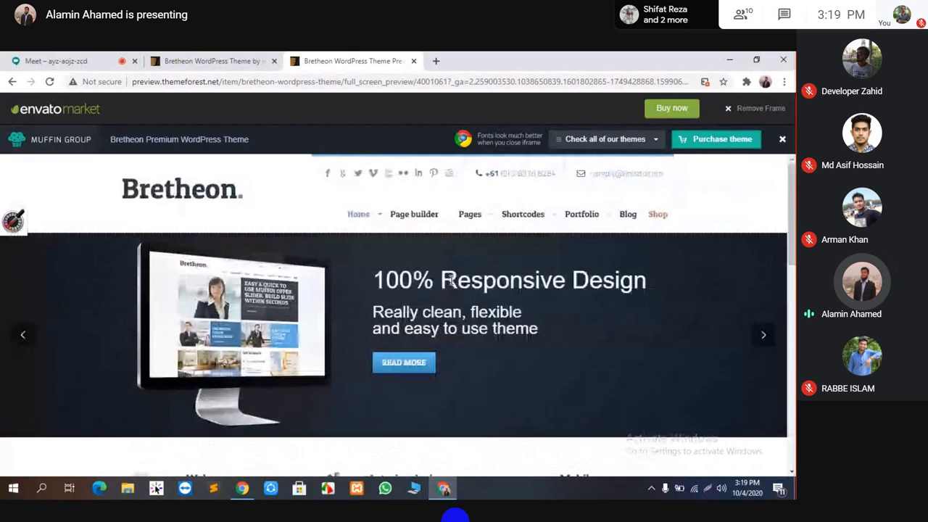
pyautogui.click(239, 61)
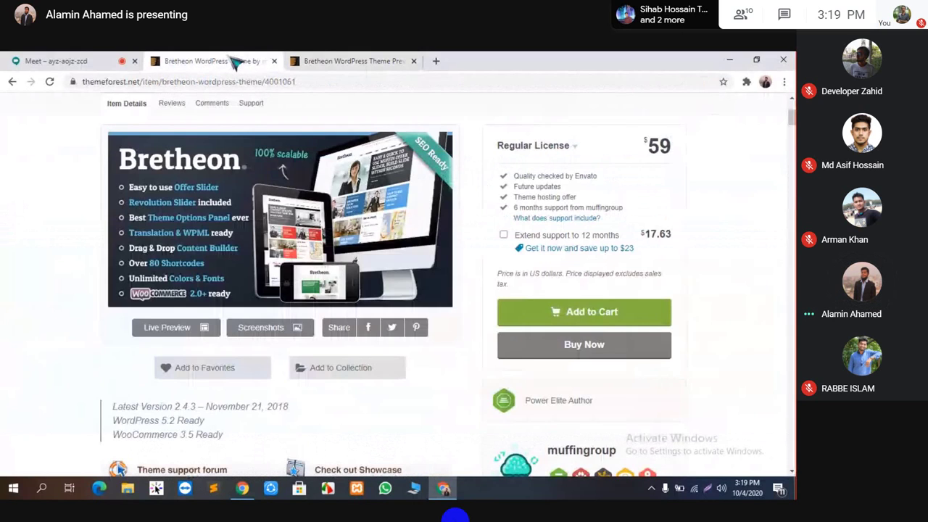
# Load localhost/alamin in a new browser tab.
pyautogui.click(436, 61)
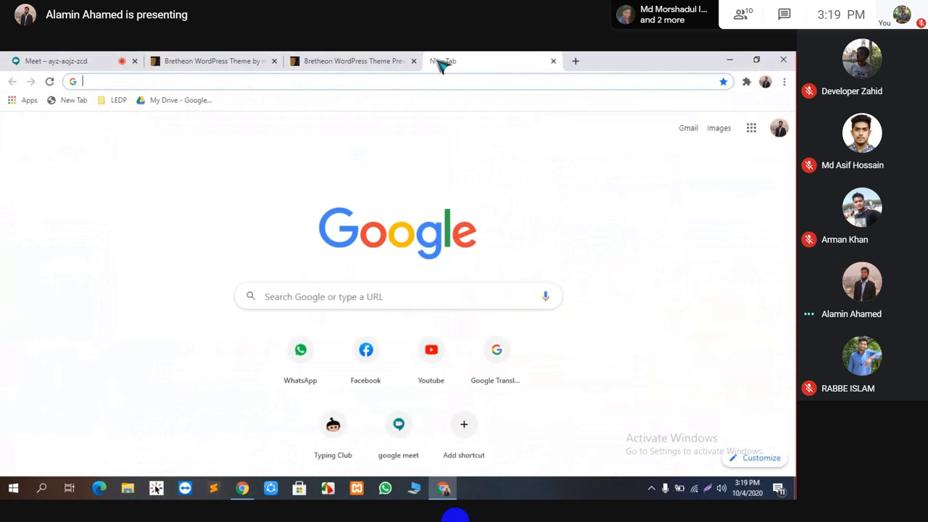
pyautogui.write('localhos')
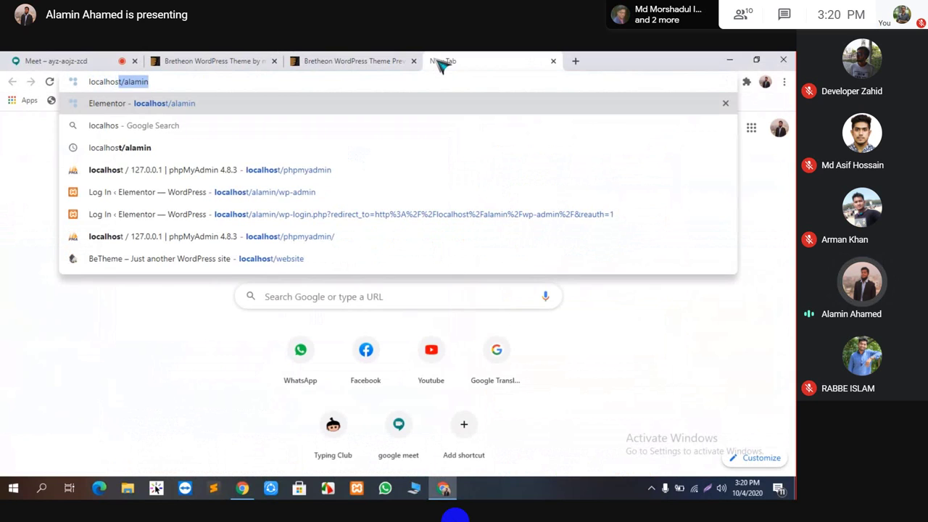
pyautogui.write('t/al')
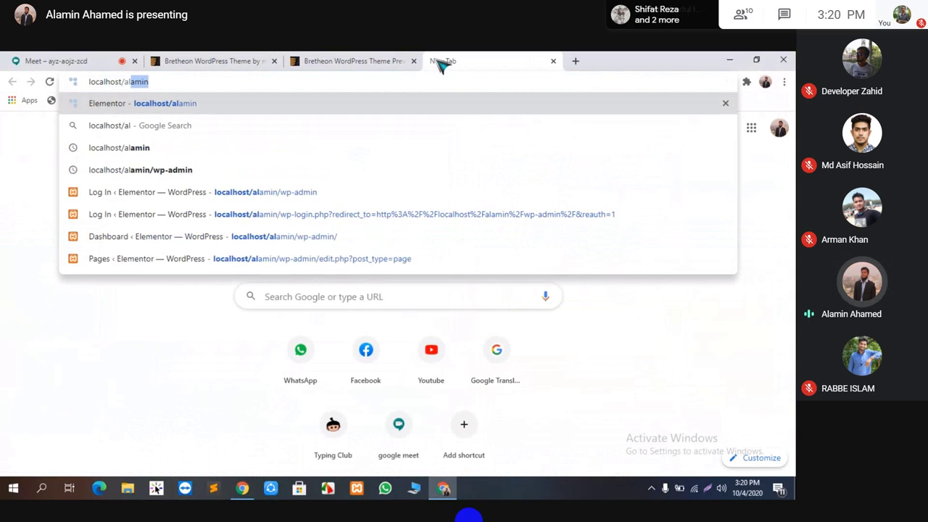
pyautogui.press('Return')
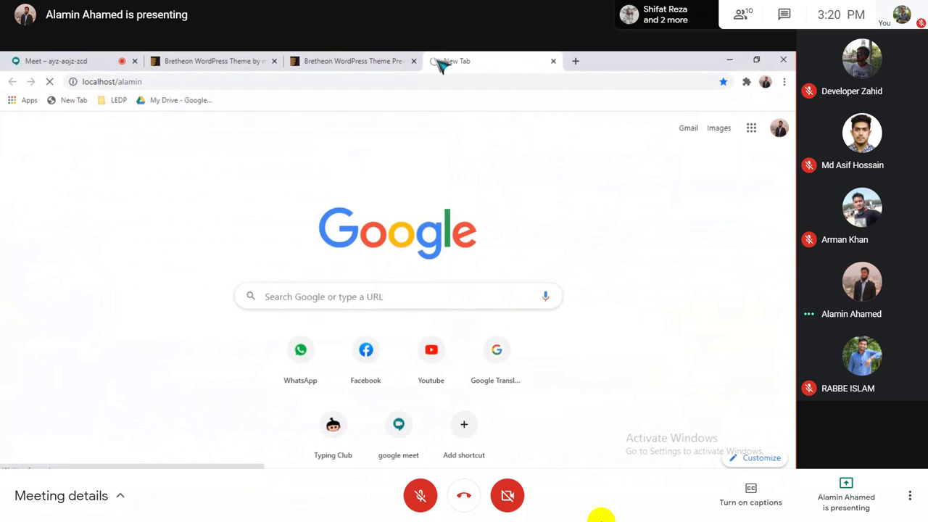
# Check the demo preview, close the ThemeForest item page and return to the localhost tab.
pyautogui.click(377, 63)
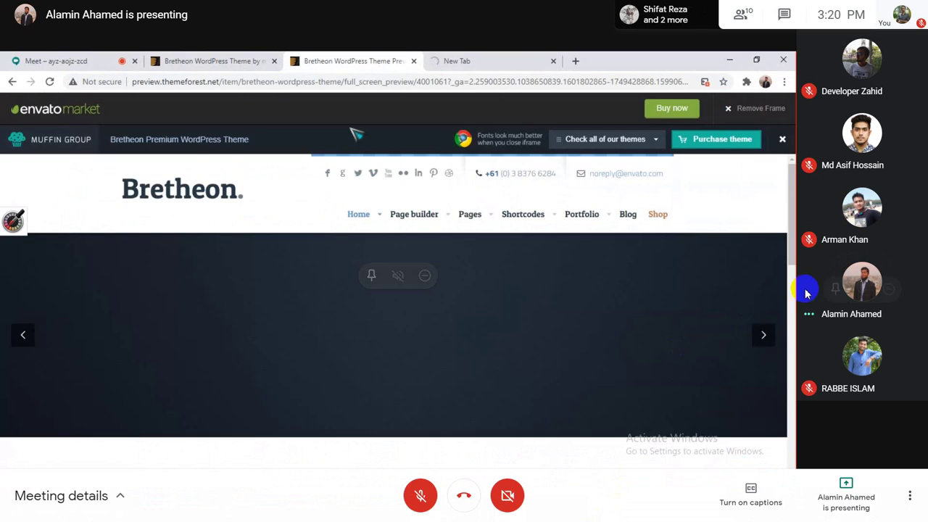
pyautogui.scroll(-5, 312, 224)
pyautogui.scroll(5, 316, 240)
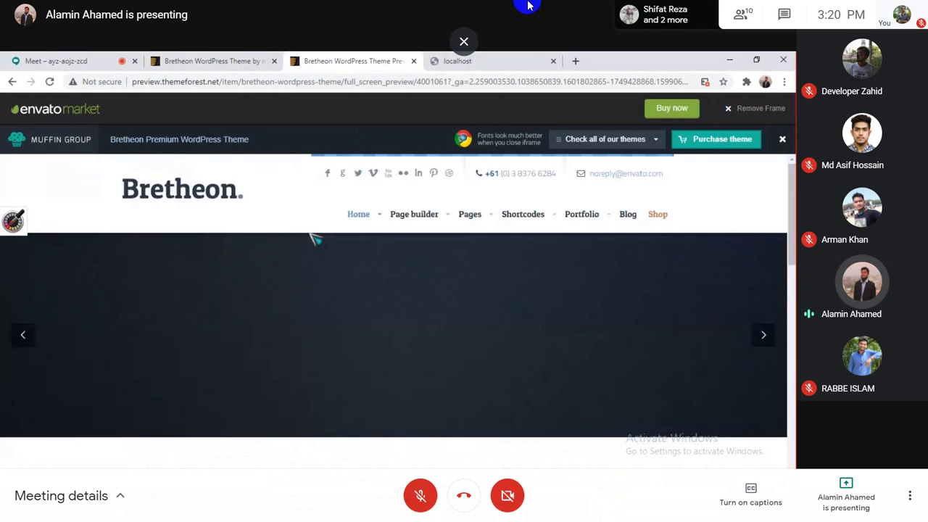
pyautogui.click(267, 61)
pyautogui.click(275, 61)
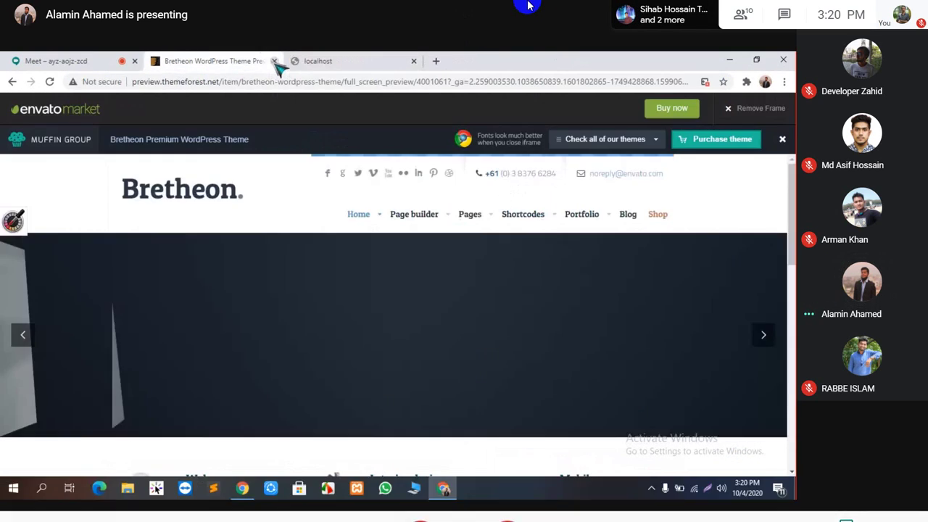
pyautogui.moveTo(358, 214)
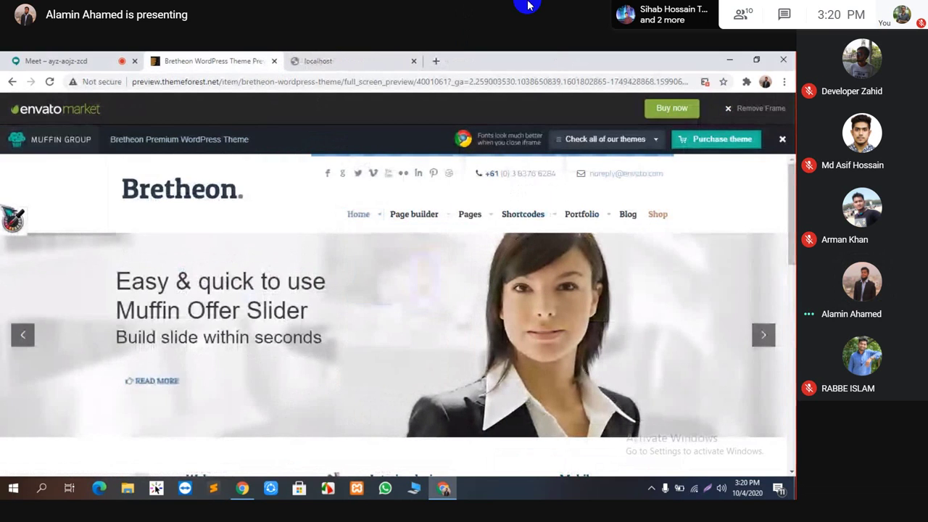
pyautogui.scroll(-3, 224, 216)
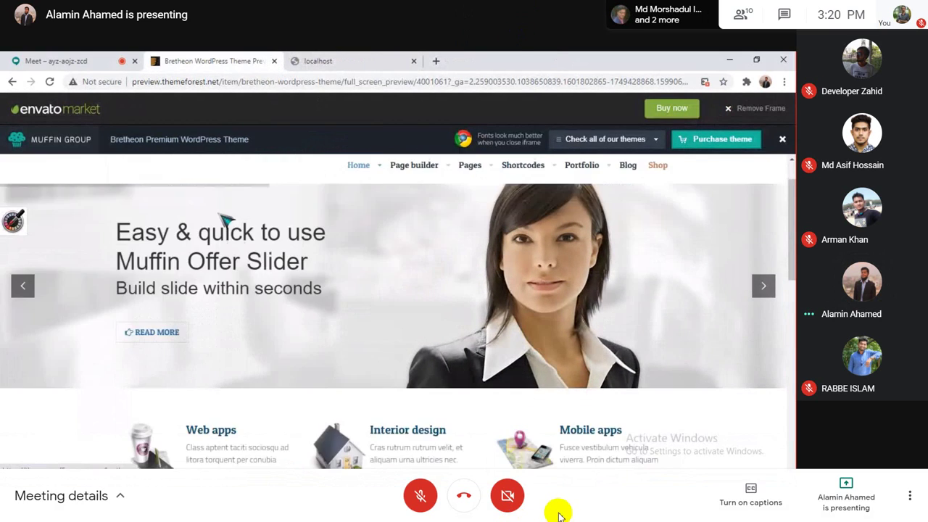
pyautogui.click(354, 61)
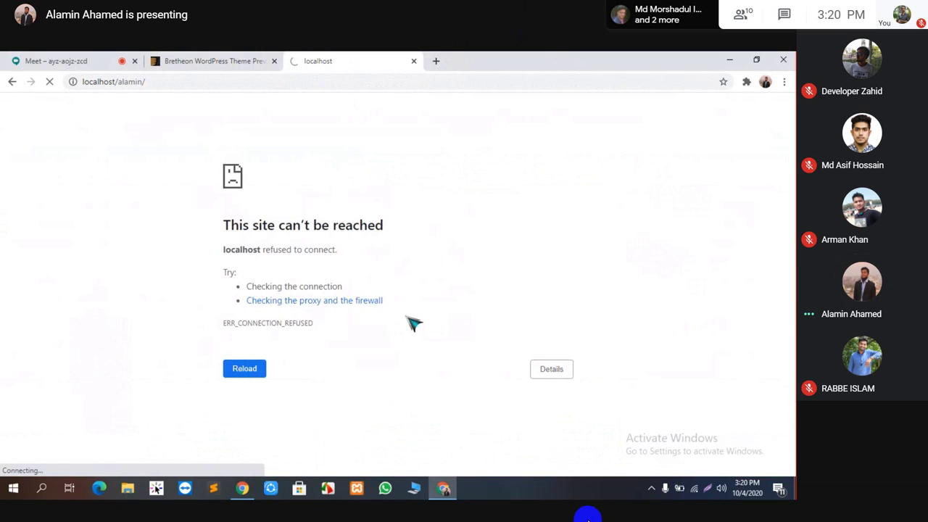
# Start Apache and MySQL in XAMPP Control Panel, then return to the browser.
pyautogui.hotkey('ctrl', 'd')
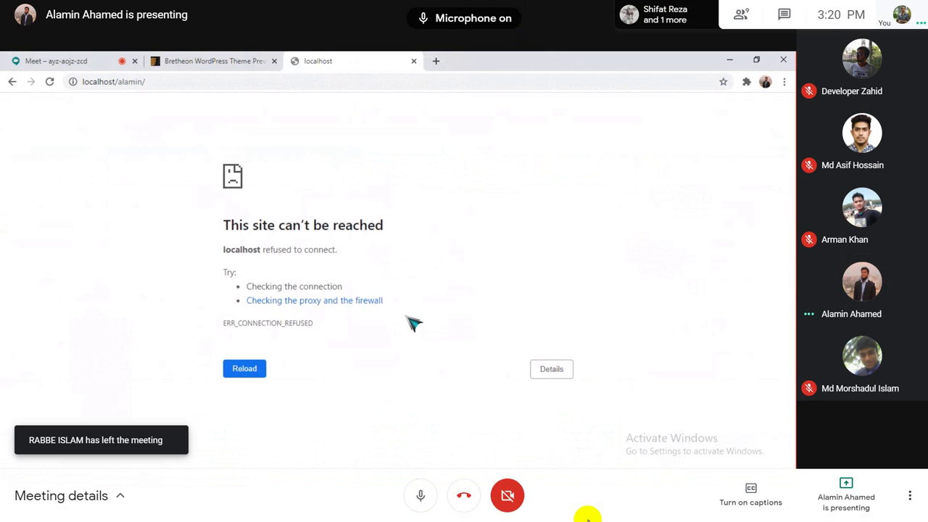
pyautogui.hotkey('ctrl', 'd')
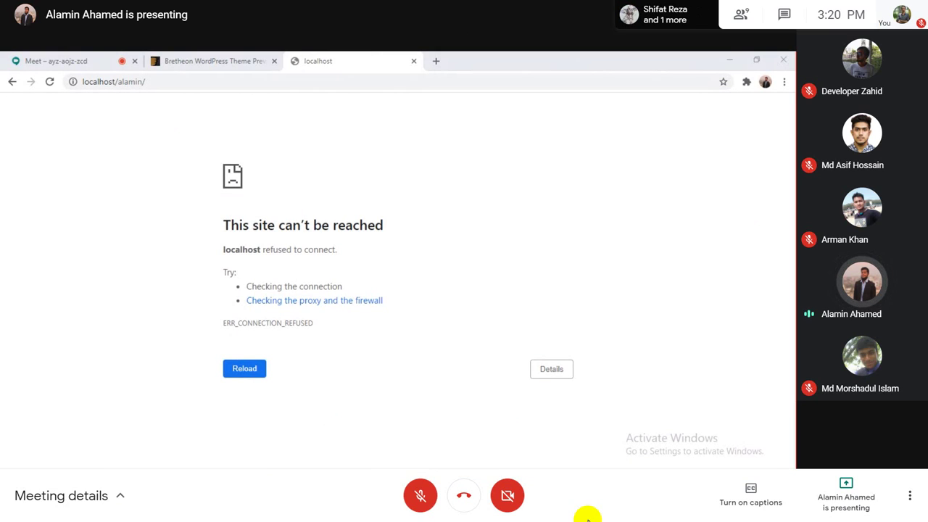
pyautogui.click(534, 187)
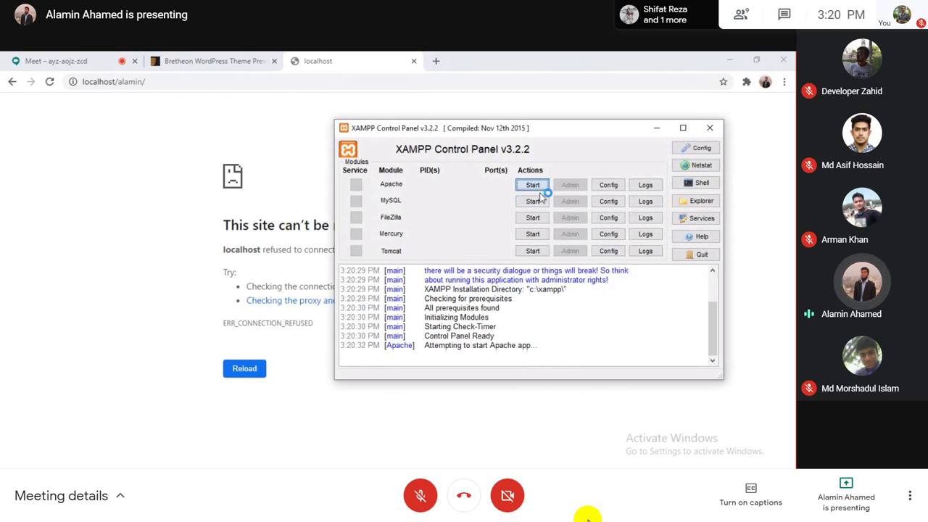
pyautogui.click(535, 201)
pyautogui.click(728, 251)
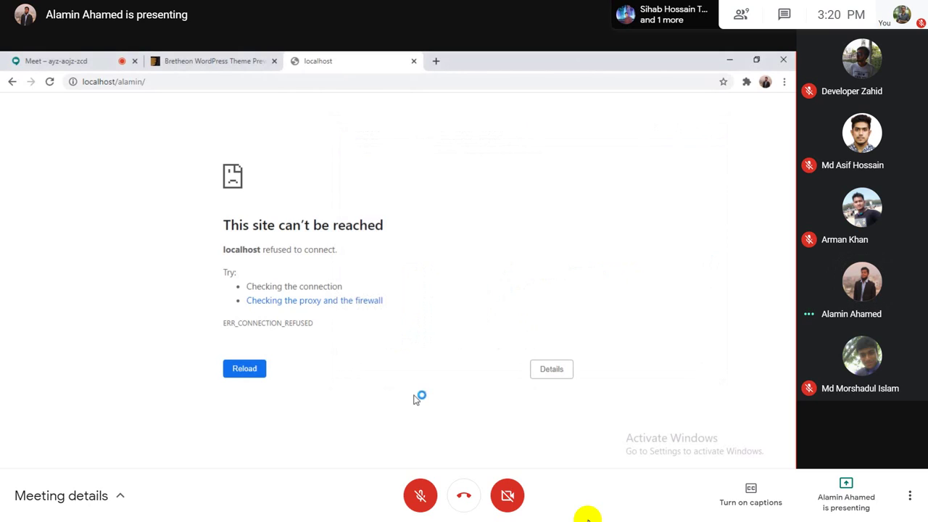
# Reload localhost/alamin to show the Bretheon site with 'Hello world!', compare it with the demo.
pyautogui.click(49, 81)
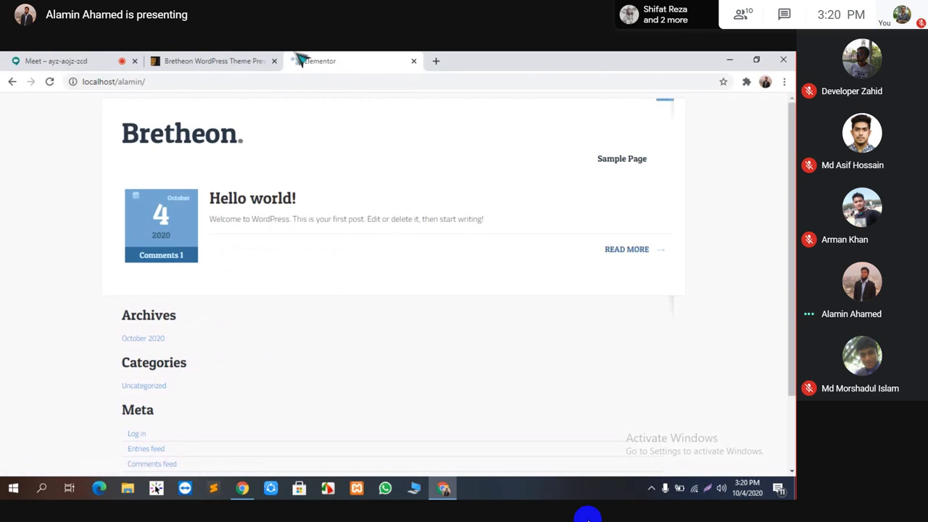
pyautogui.scroll(-1, 210, 247)
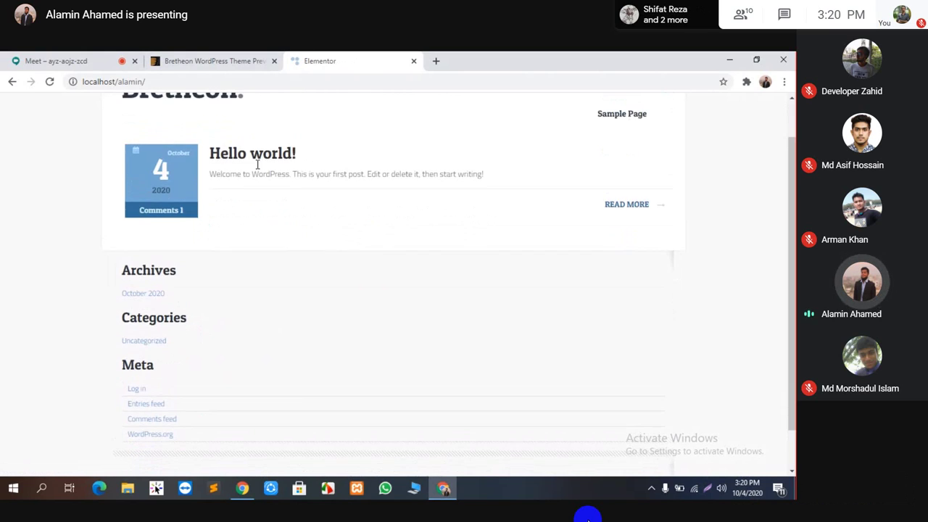
pyautogui.scroll(1, 261, 152)
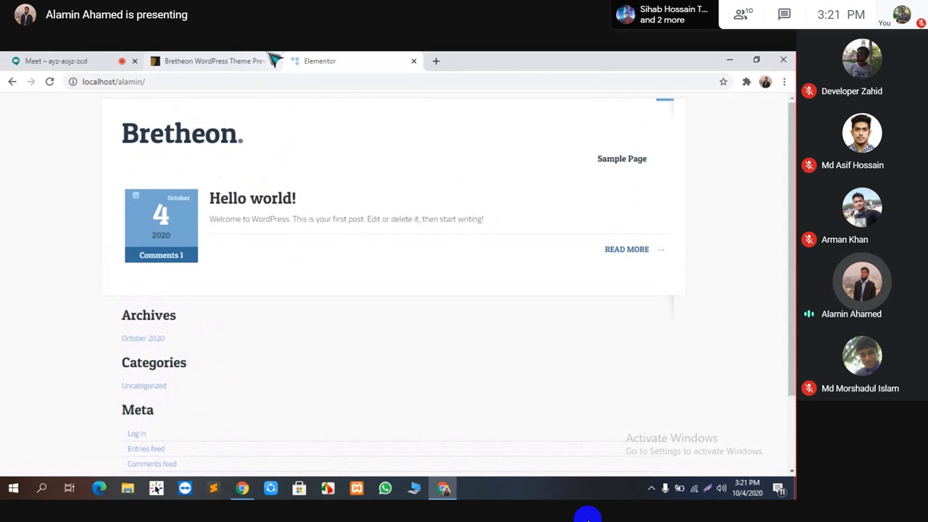
pyautogui.click(217, 61)
pyautogui.click(336, 61)
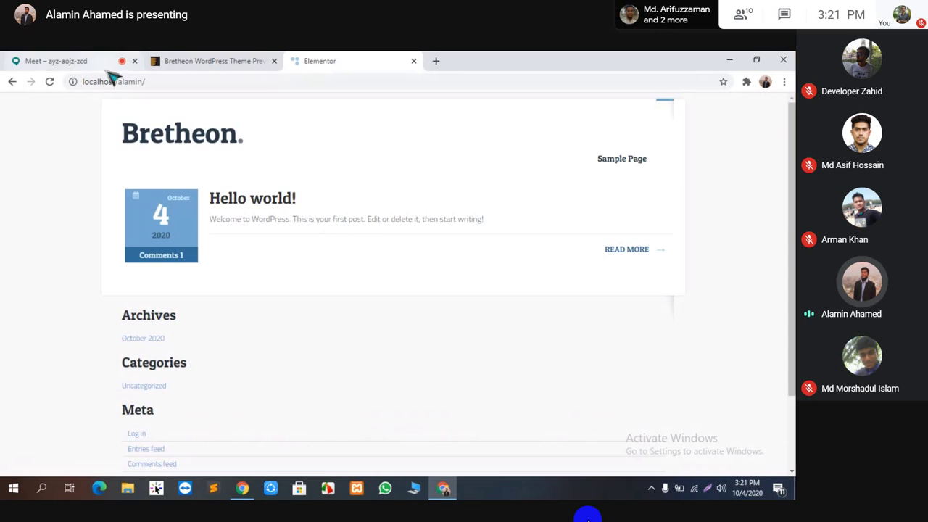
pyautogui.click(176, 81)
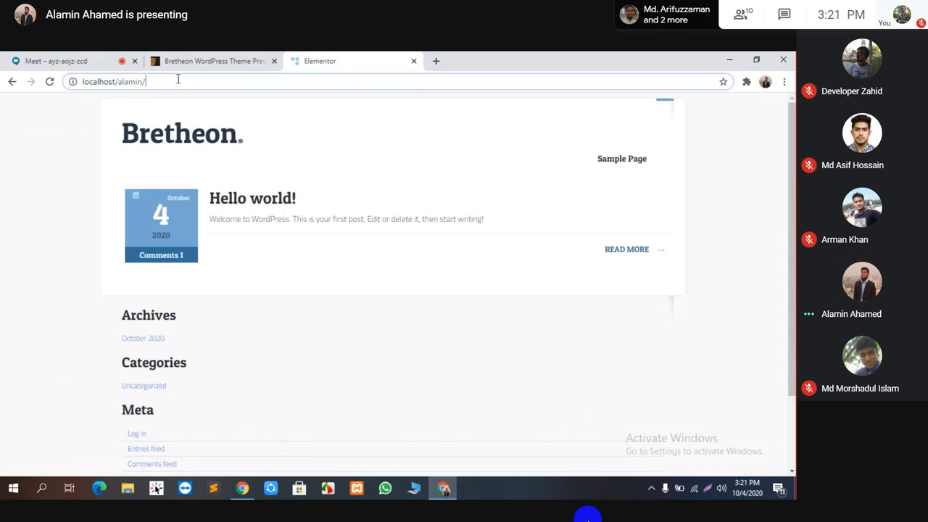
# Go to localhost/alamin/wp-admin and log in with Remember Me ticked.
pyautogui.write('wp')
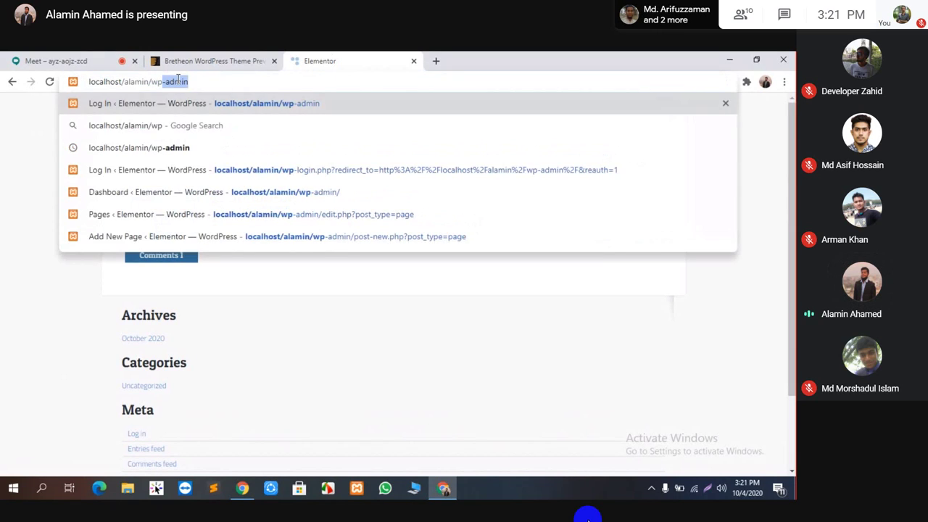
pyautogui.press('Return')
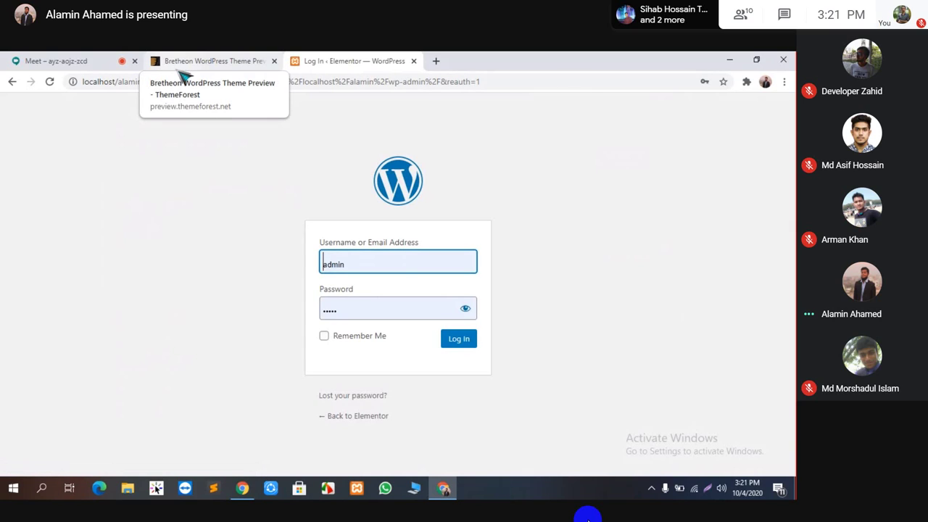
pyautogui.click(358, 338)
pyautogui.click(451, 345)
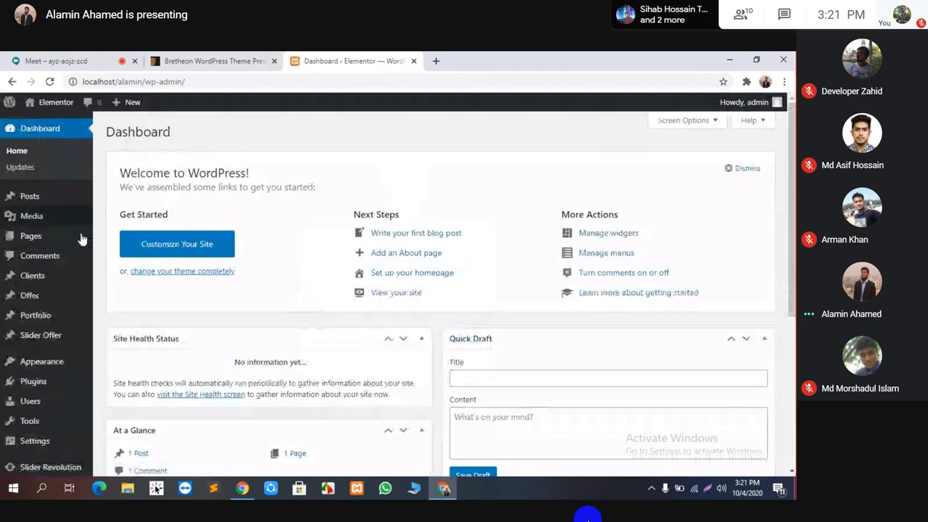
# Open Tools > WP Reset, enter 'reset' as confirmation and confirm the site reset.
pyautogui.scroll(-1, 62, 363)
pyautogui.scroll(-1, 61, 362)
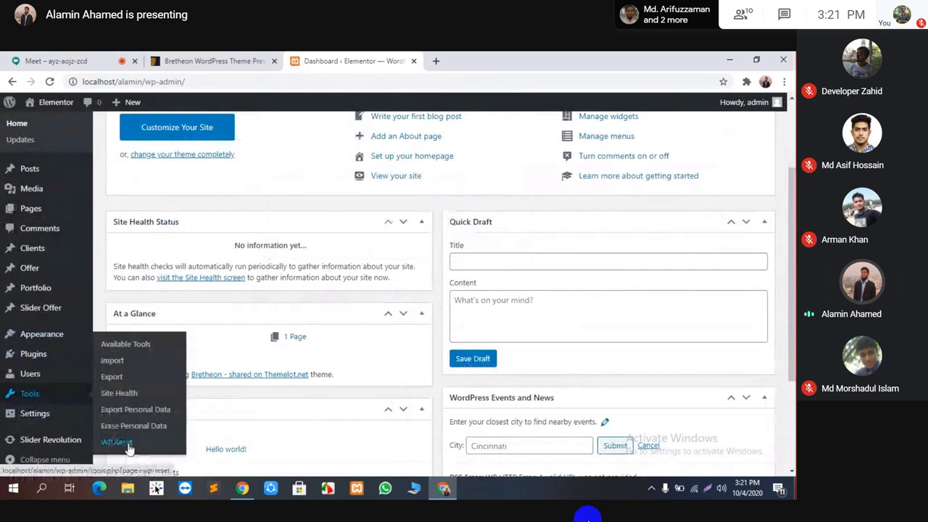
pyautogui.click(124, 443)
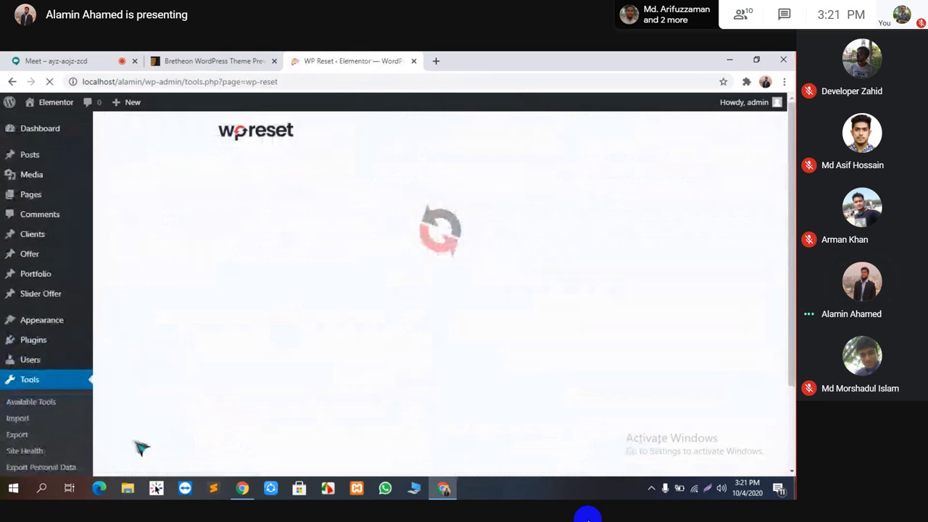
pyautogui.moveTo(794, 181); pyautogui.dragTo(684, 443)
pyautogui.click(304, 328)
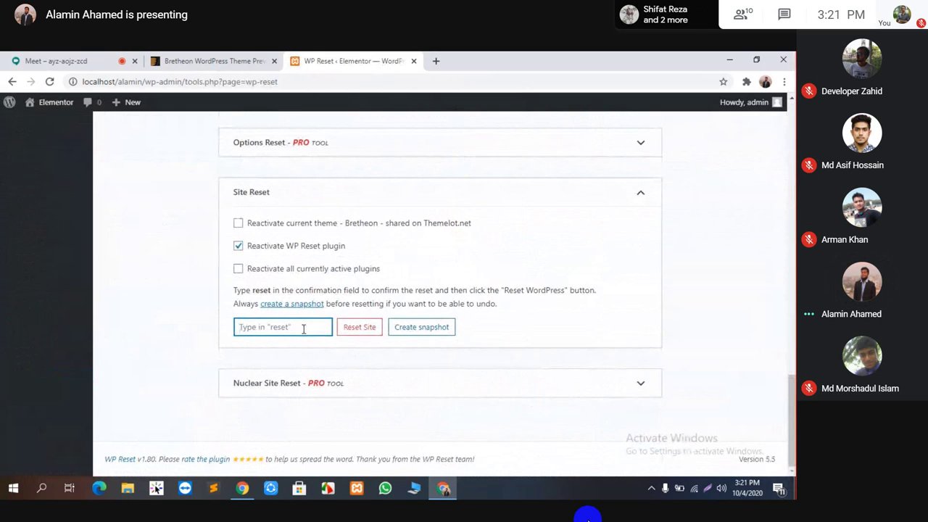
pyautogui.write('res')
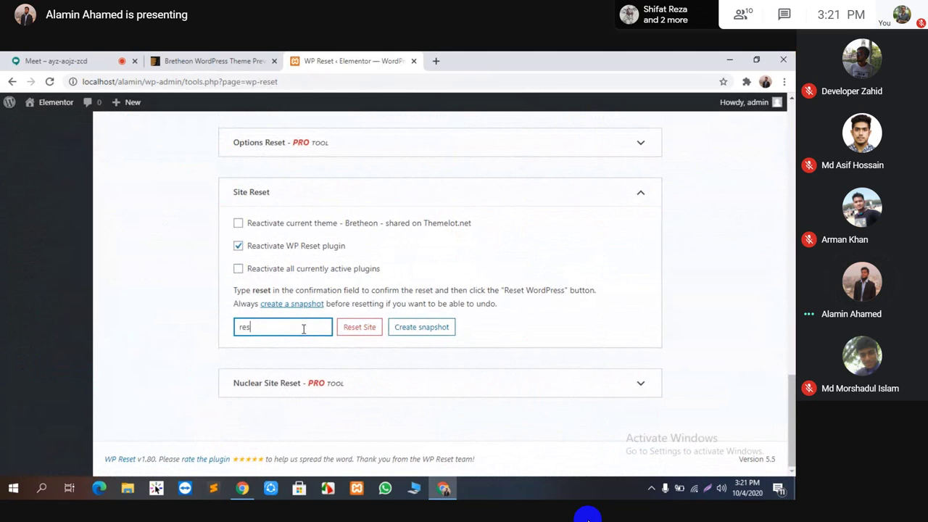
pyautogui.write('et')
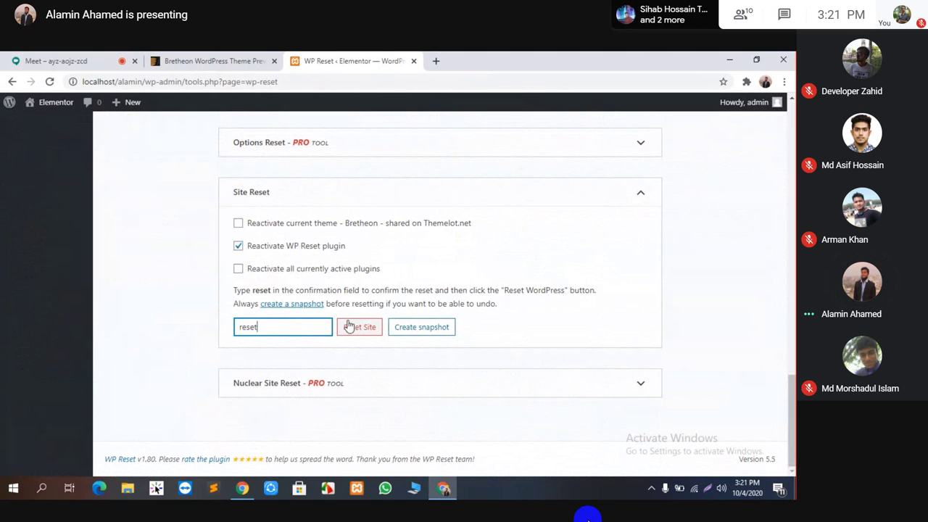
pyautogui.click(356, 327)
pyautogui.click(363, 378)
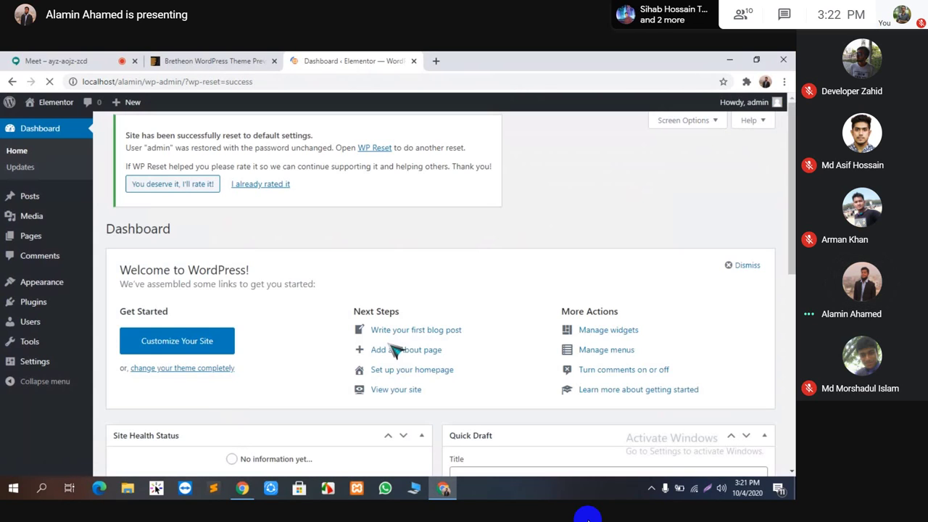
# Minimize Chrome, move the themeforest folder lower, open it to view bretheon.zip, then close it.
pyautogui.click(734, 60)
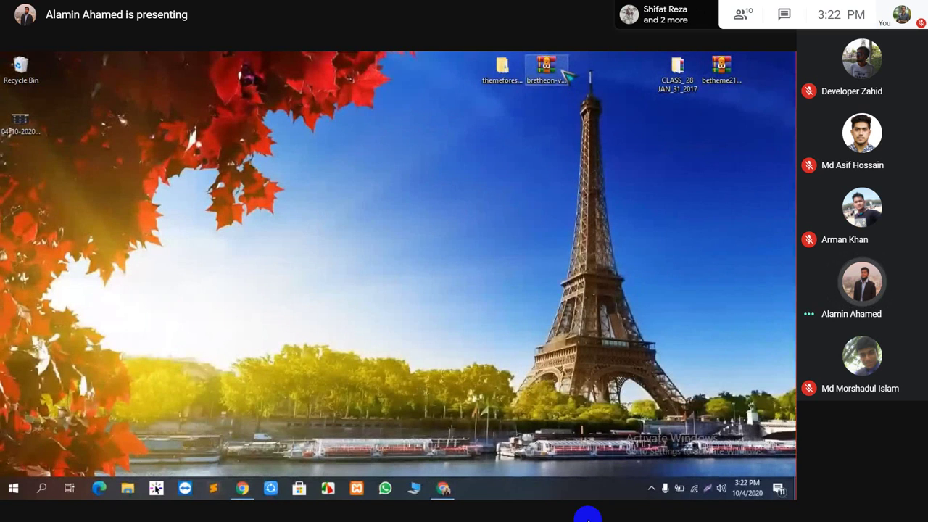
pyautogui.moveTo(564, 75)
pyautogui.mouseDown()
pyautogui.moveTo(352, 128)
pyautogui.moveTo(518, 100)
pyautogui.moveTo(564, 75)
pyautogui.mouseUp()
pyautogui.moveTo(502, 69); pyautogui.dragTo(380, 118)
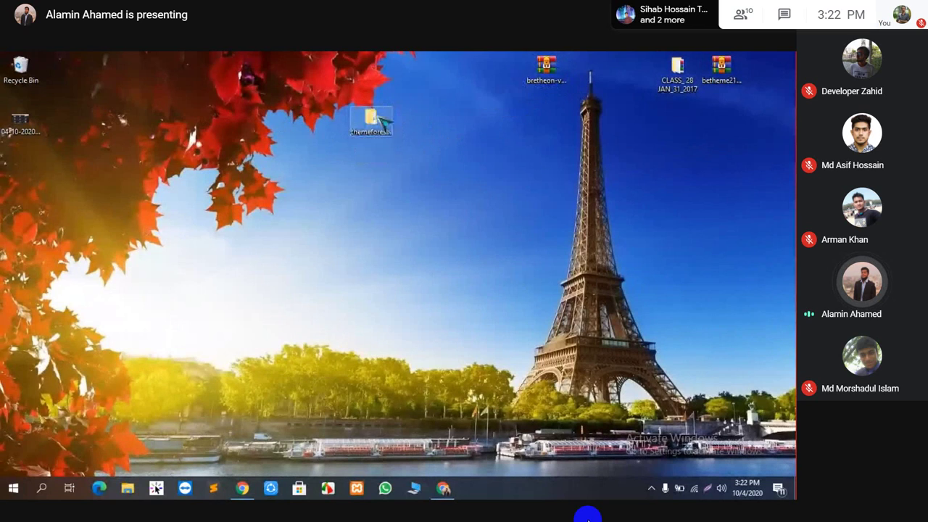
pyautogui.doubleClick(380, 121)
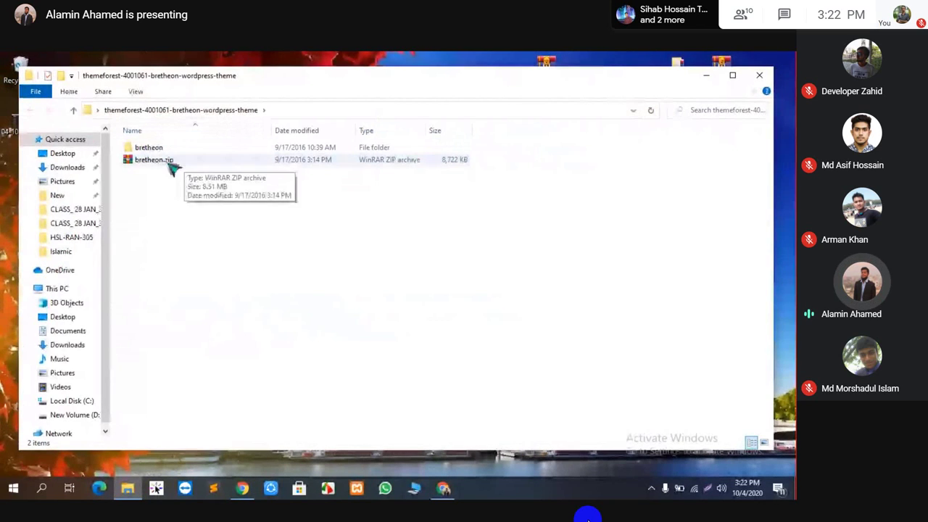
pyautogui.click(761, 77)
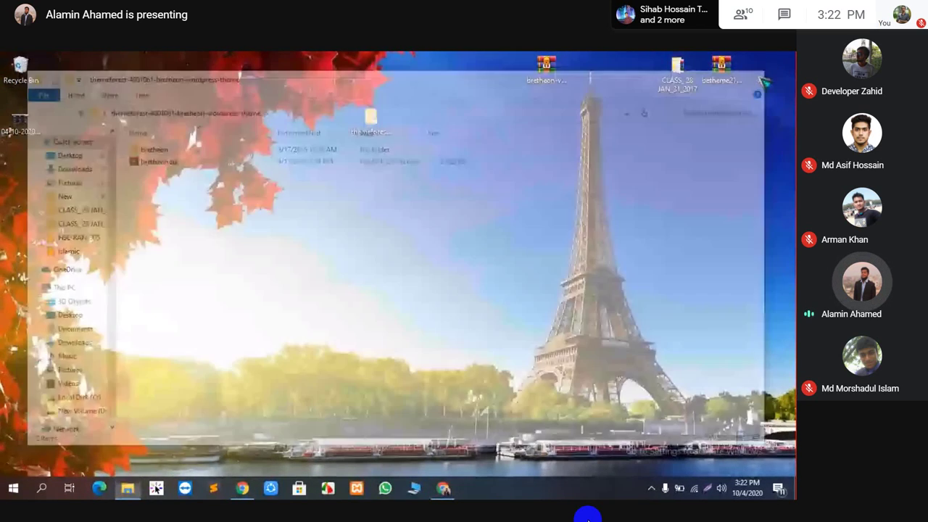
# Open Appearance > Themes and look at the zip upload option without choosing a file.
pyautogui.click(443, 488)
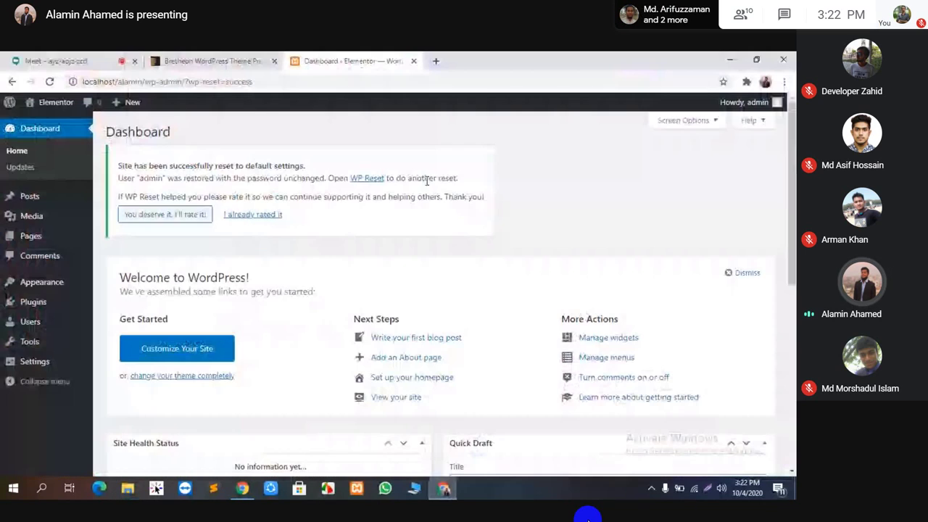
pyautogui.moveTo(39, 288)
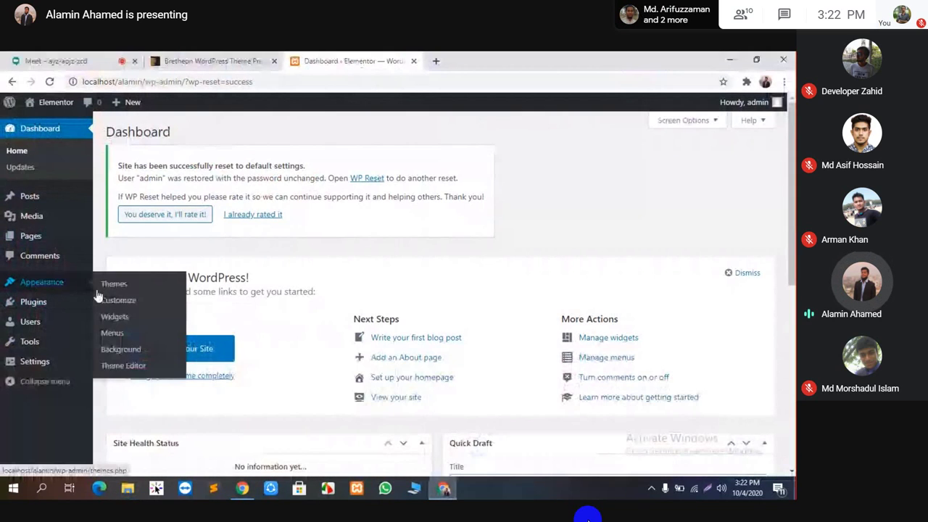
pyautogui.click(122, 284)
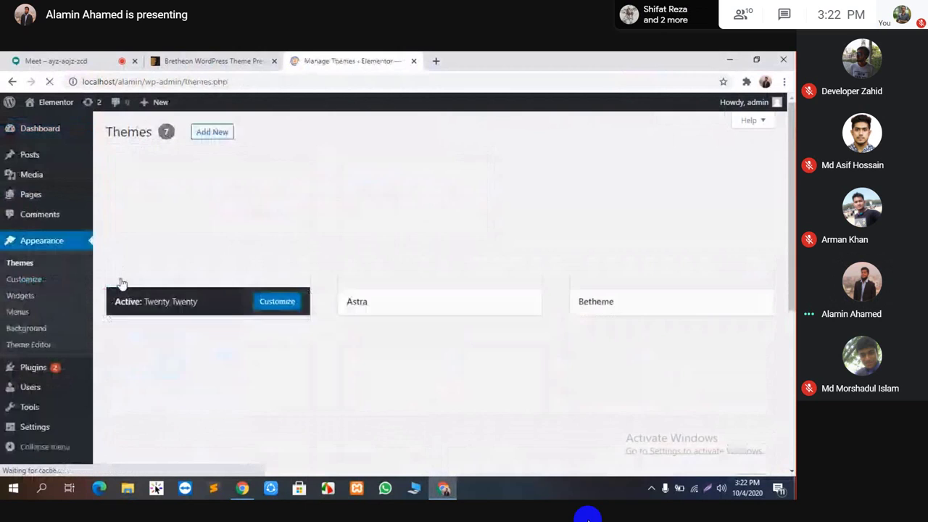
pyautogui.click(226, 134)
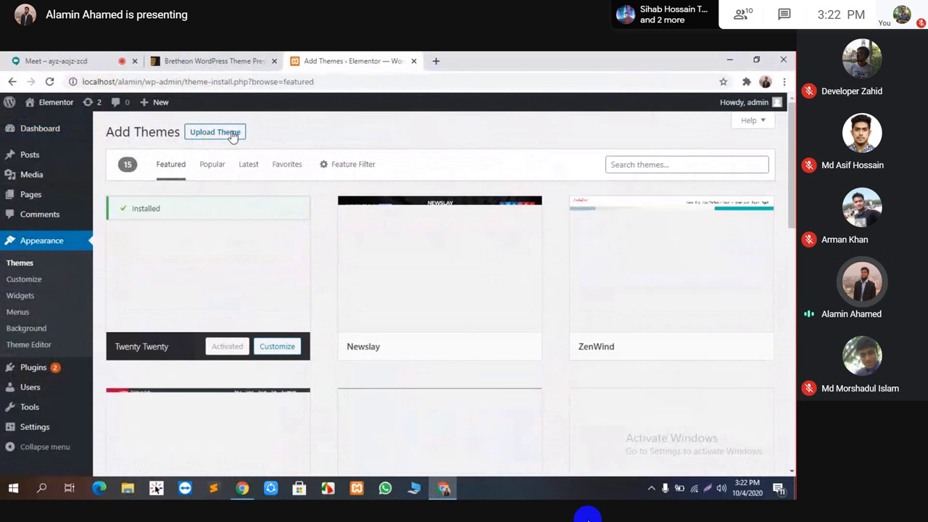
pyautogui.click(216, 132)
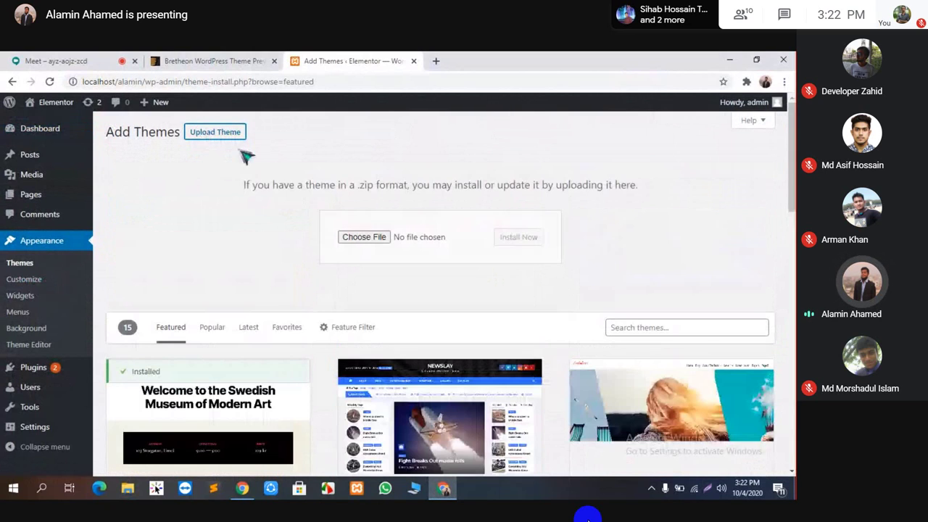
pyautogui.click(364, 238)
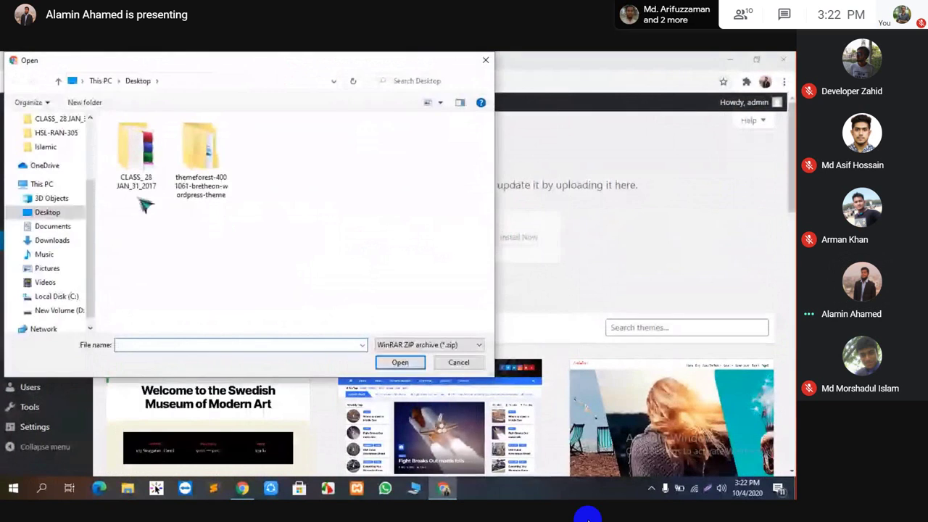
pyautogui.click(485, 60)
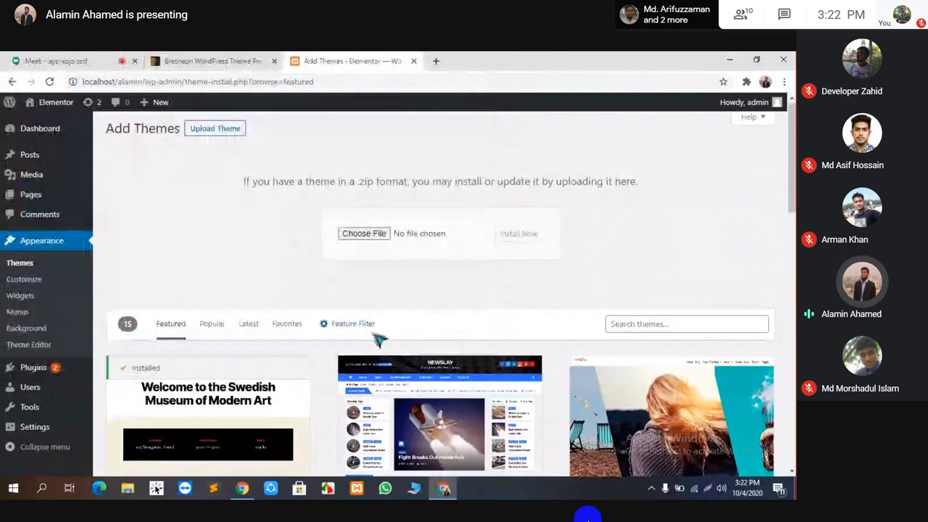
pyautogui.scroll(-3, 380, 290)
pyautogui.scroll(2, 218, 326)
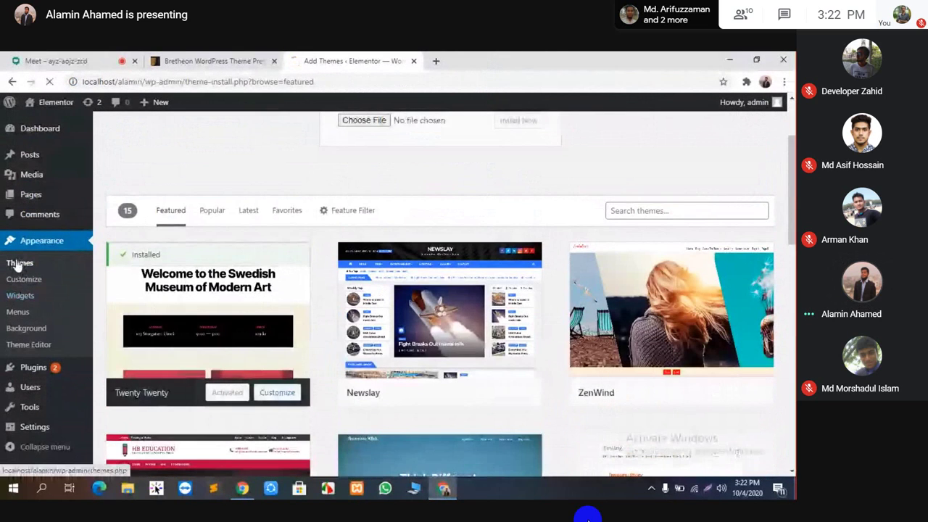
pyautogui.click(19, 262)
# Open Bretheon's theme details, cancel its deletion, close the details and scroll to the top.
pyautogui.scroll(-3, 203, 277)
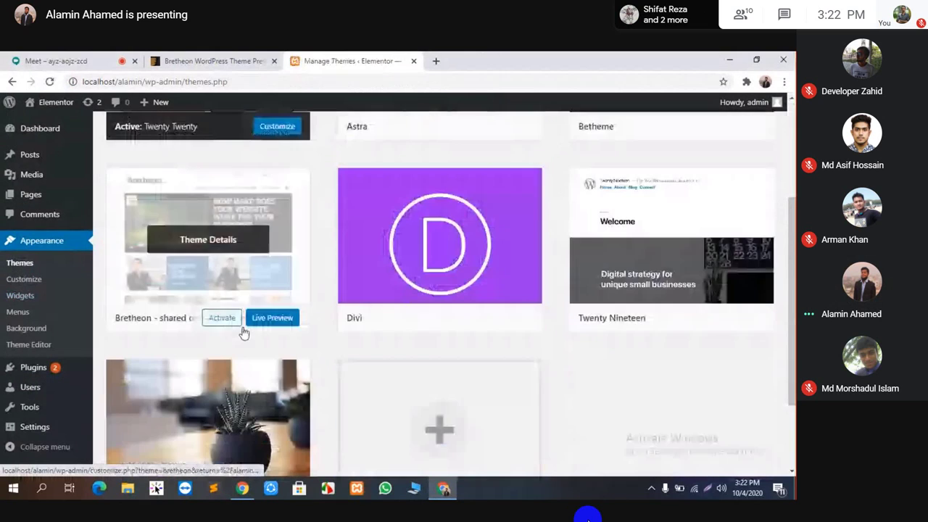
pyautogui.scroll(-1, 709, 375)
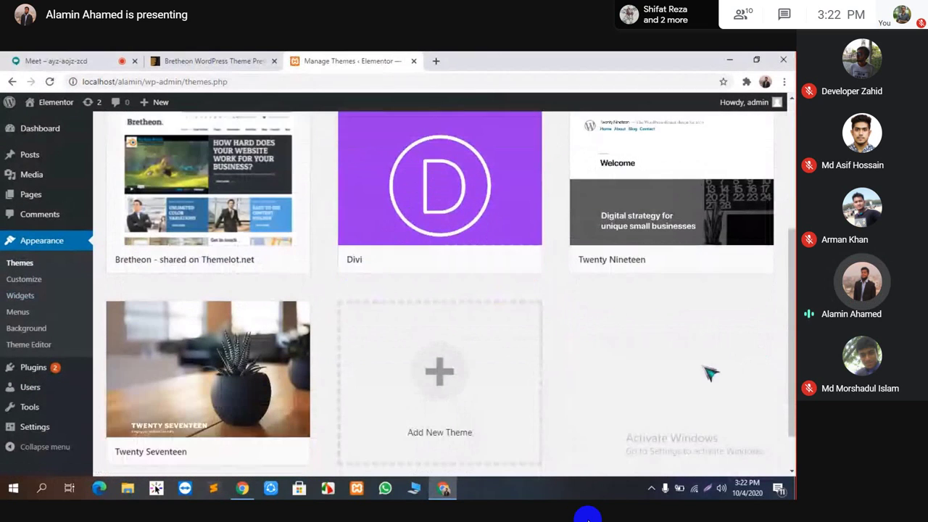
pyautogui.scroll(2, 253, 284)
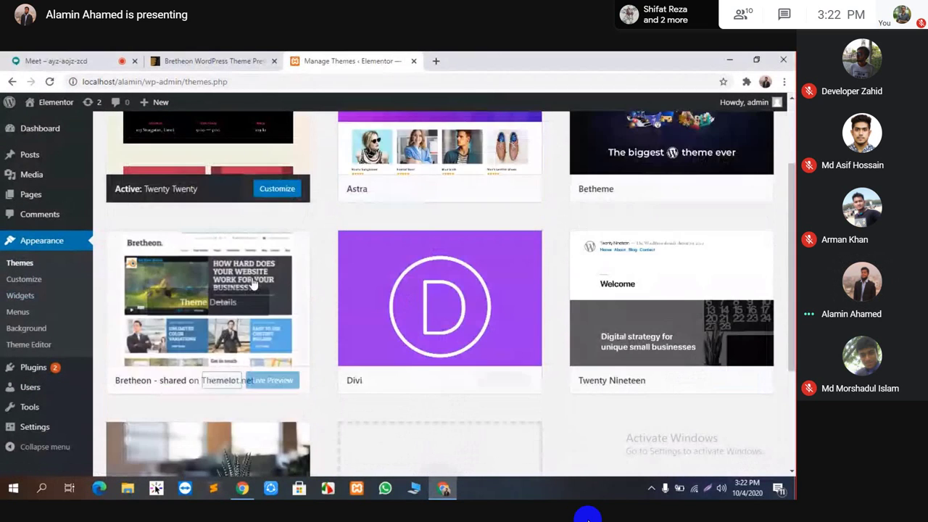
pyautogui.click(208, 303)
pyautogui.click(754, 450)
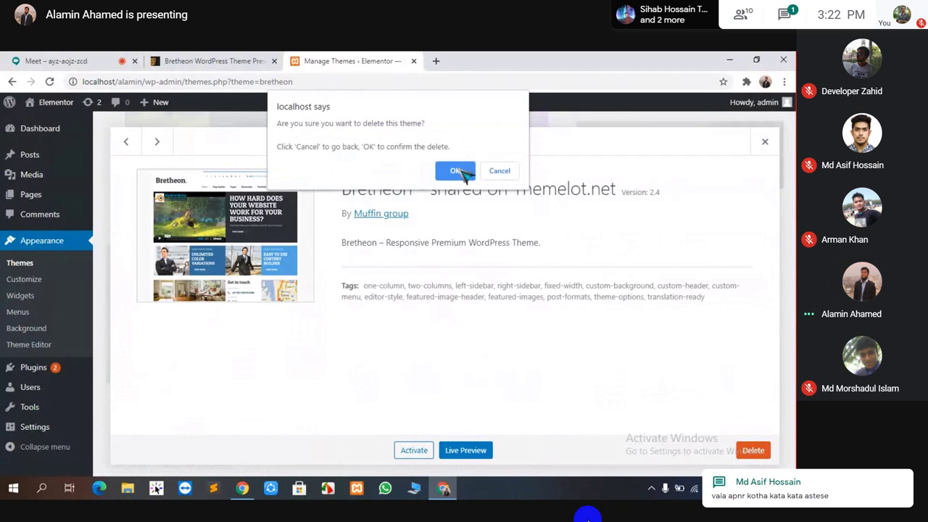
pyautogui.click(505, 172)
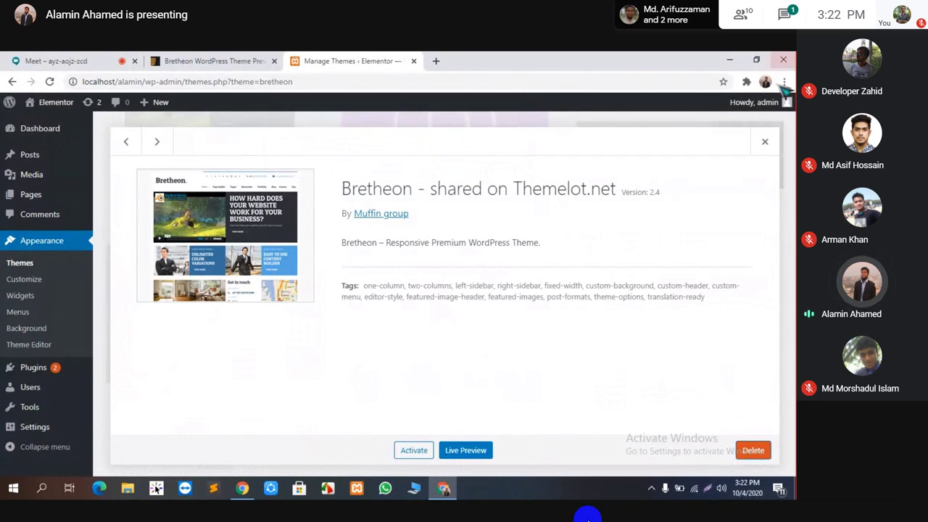
pyautogui.moveTo(519, 515)
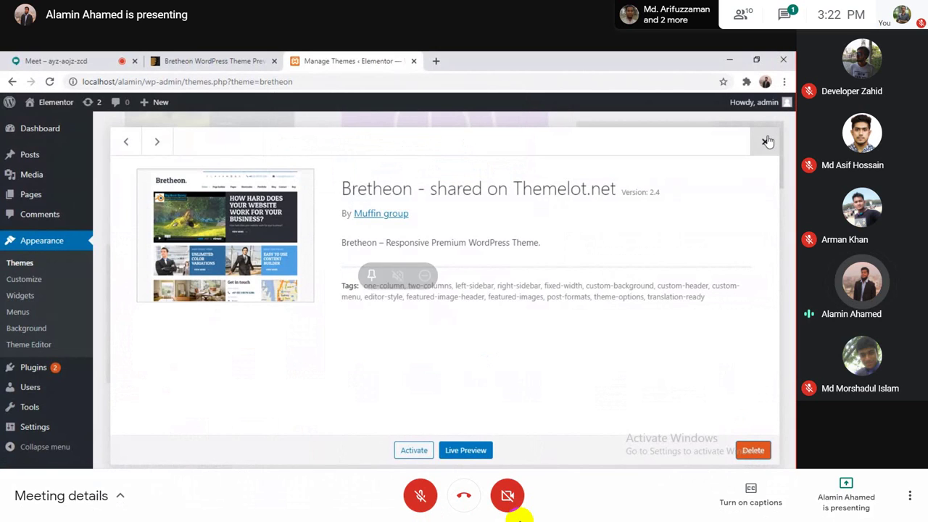
pyautogui.click(767, 141)
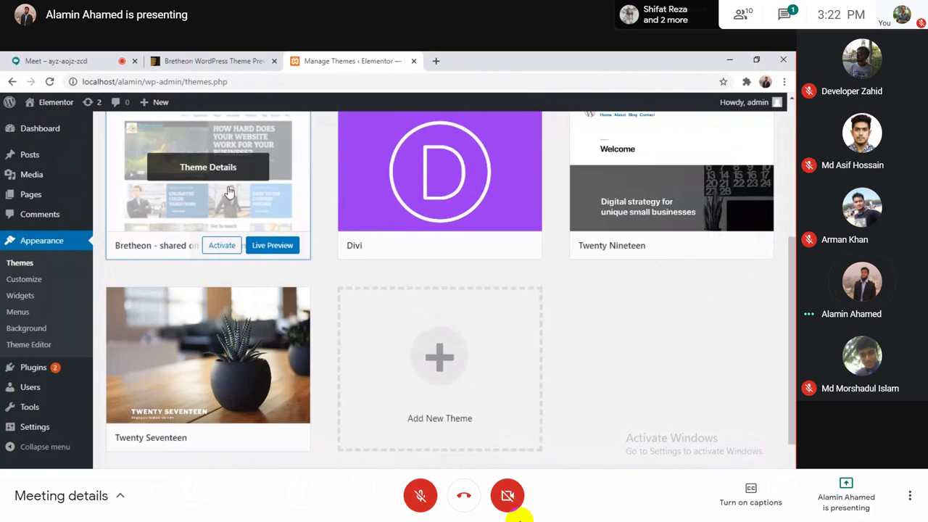
pyautogui.scroll(5, 300, 187)
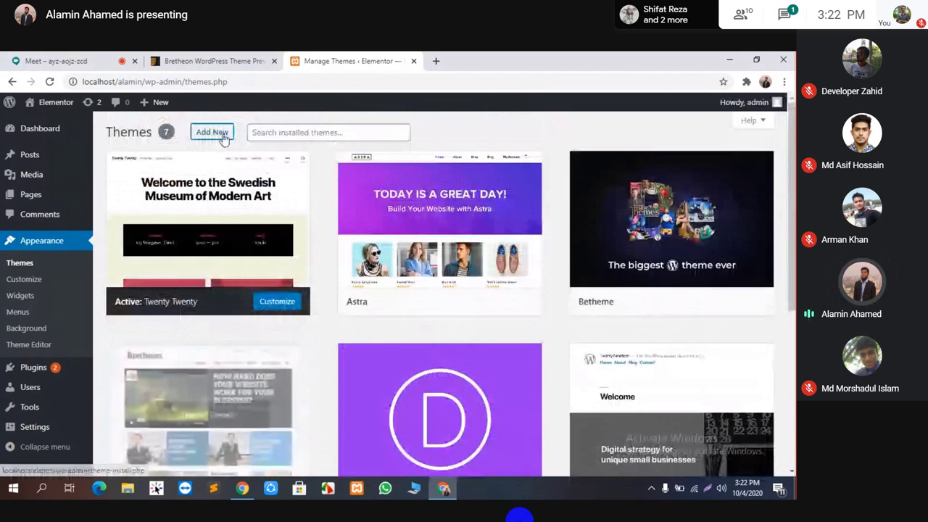
# Upload bretheon.zip from the desktop themeforest folder as a new theme and install it.
pyautogui.click(224, 132)
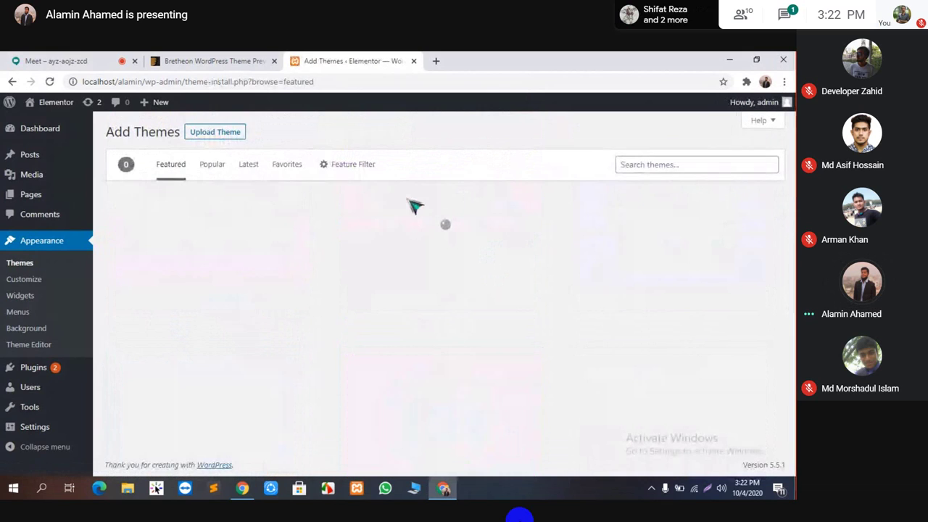
pyautogui.click(224, 138)
pyautogui.click(367, 241)
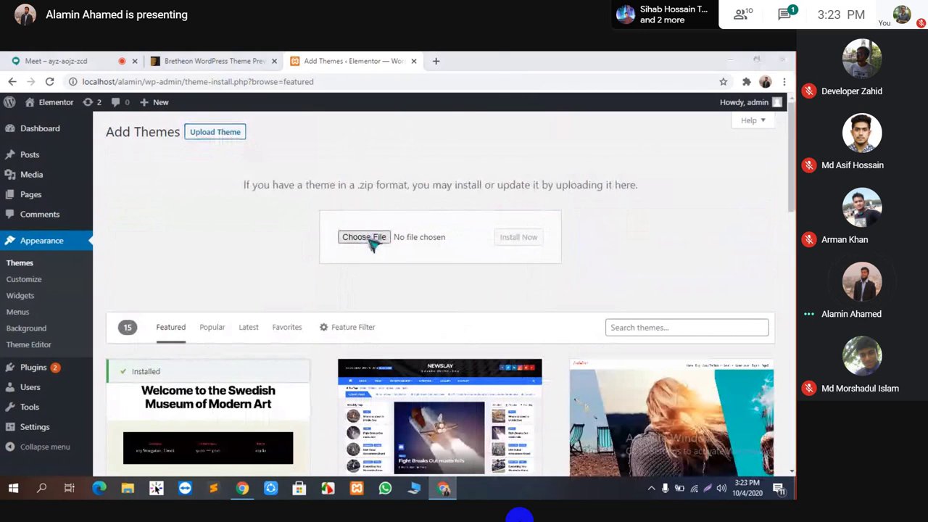
pyautogui.doubleClick(154, 162)
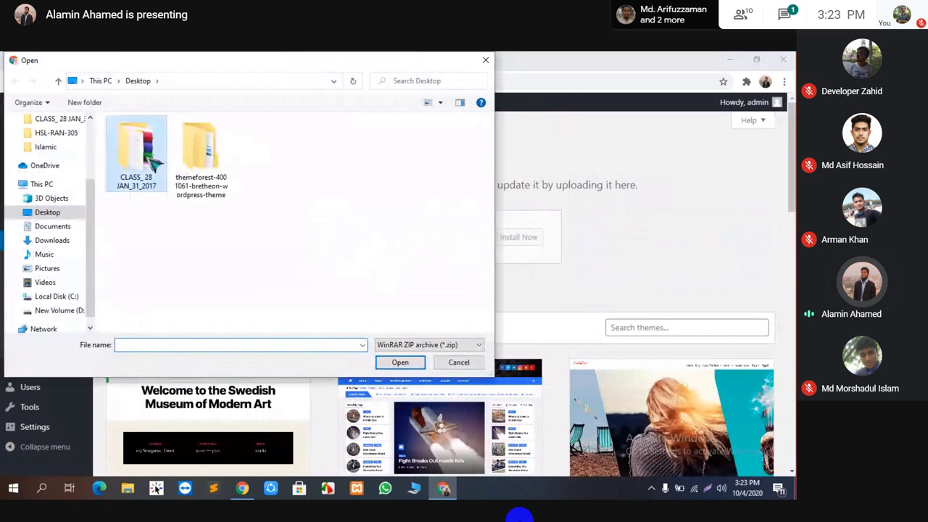
pyautogui.click(14, 81)
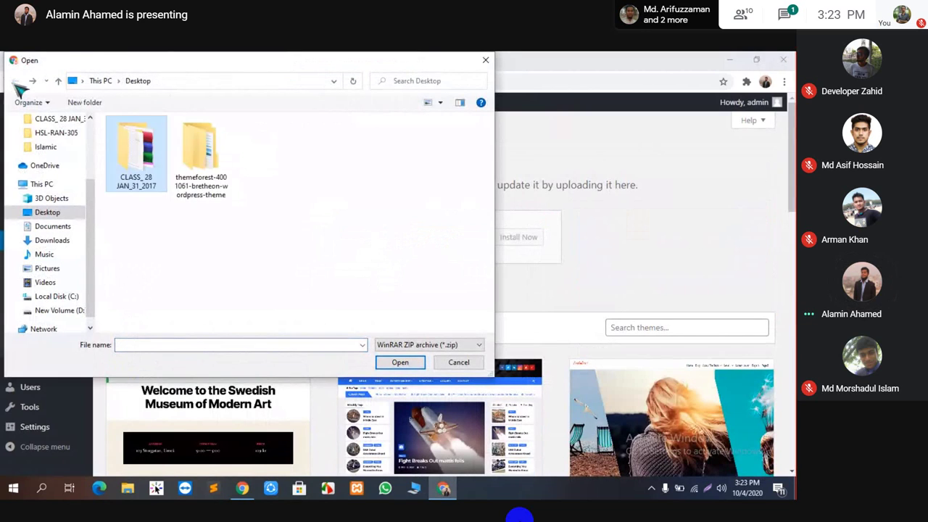
pyautogui.doubleClick(201, 154)
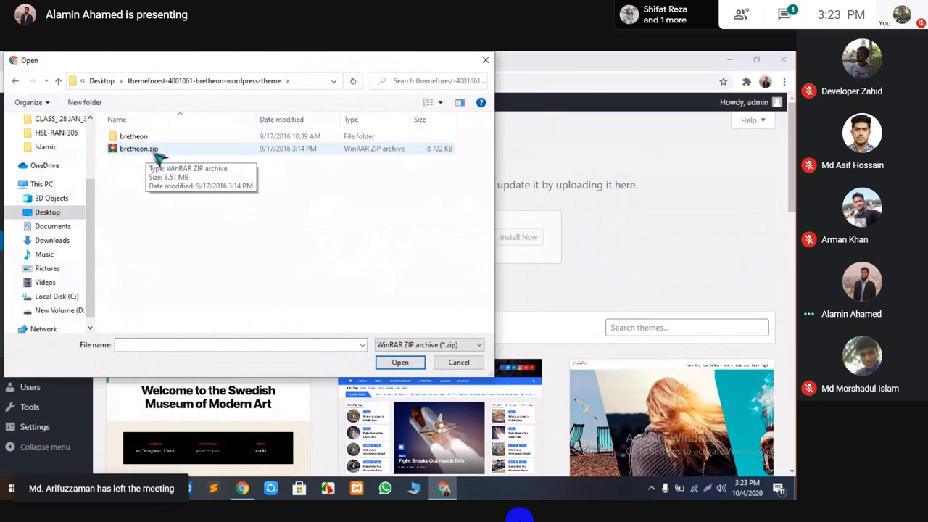
pyautogui.click(158, 158)
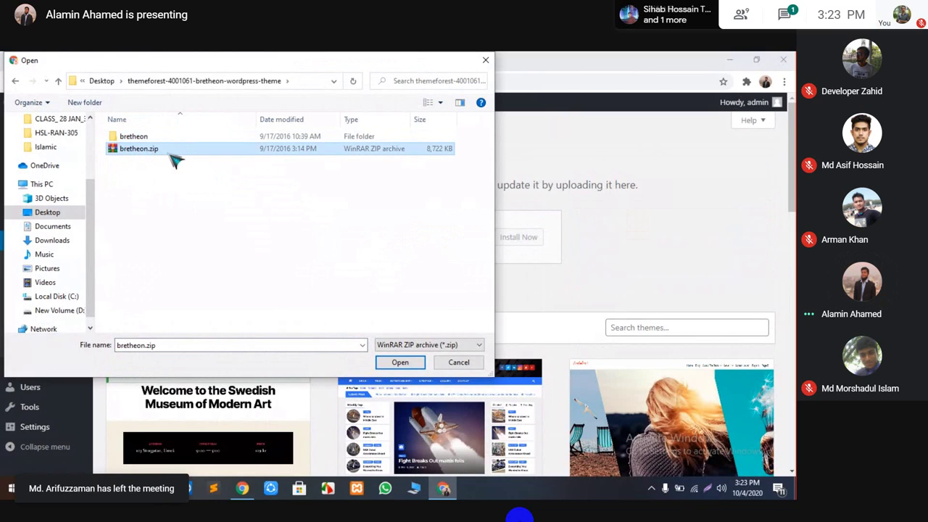
pyautogui.click(400, 361)
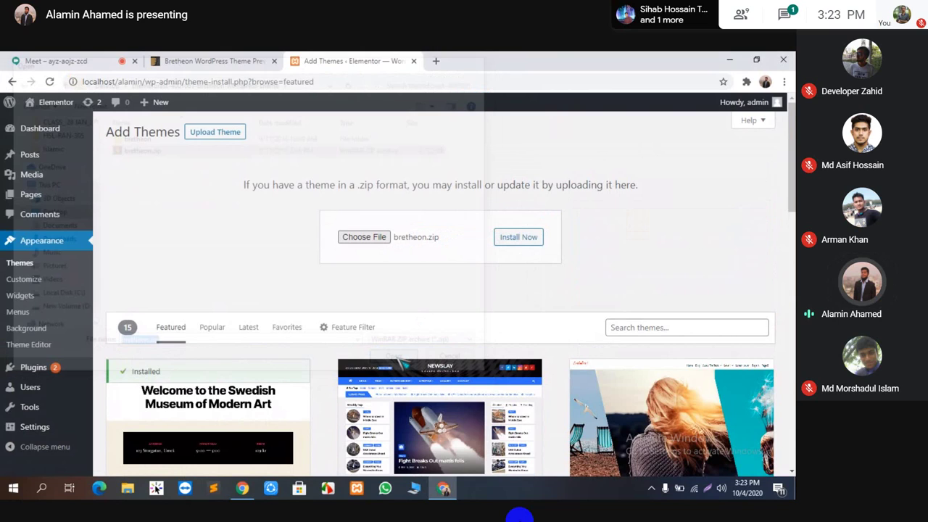
pyautogui.click(526, 243)
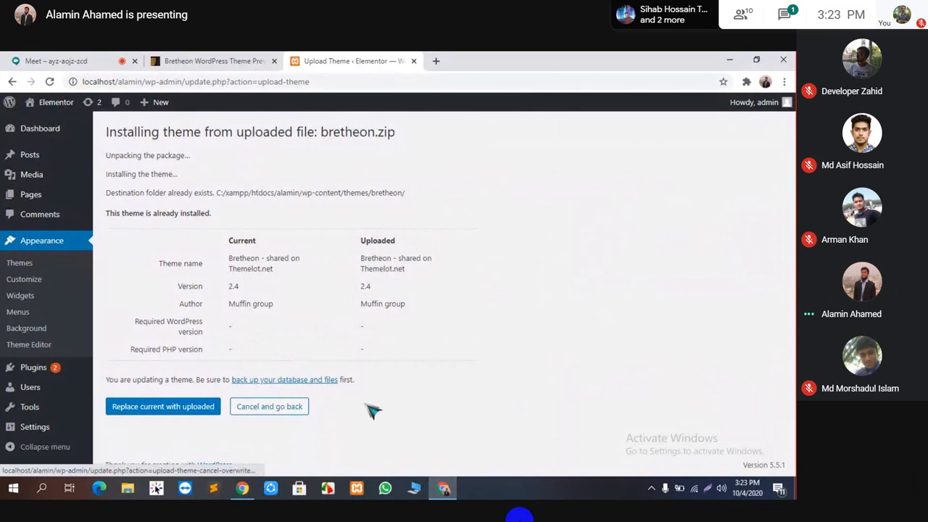
# Cancel replacing the already installed Bretheon theme and return to the Google Meet tab.
pyautogui.click(304, 407)
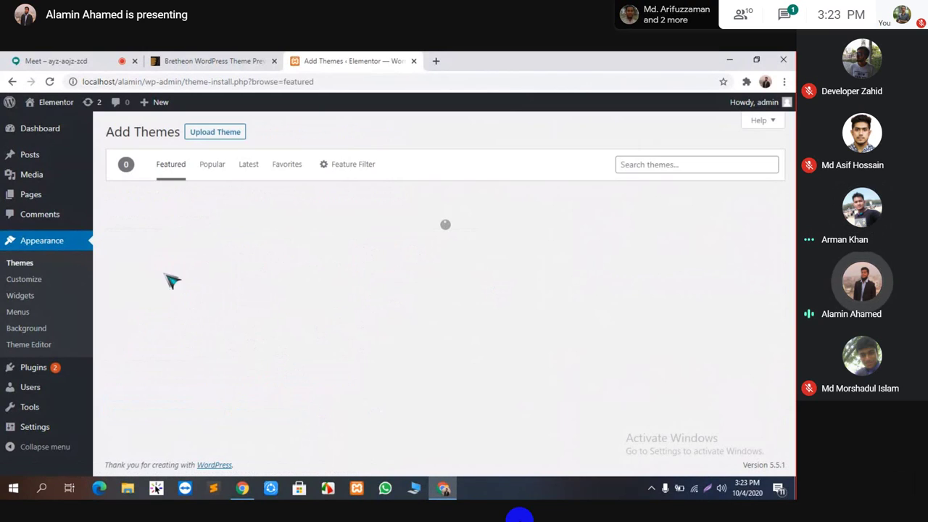
pyautogui.click(56, 61)
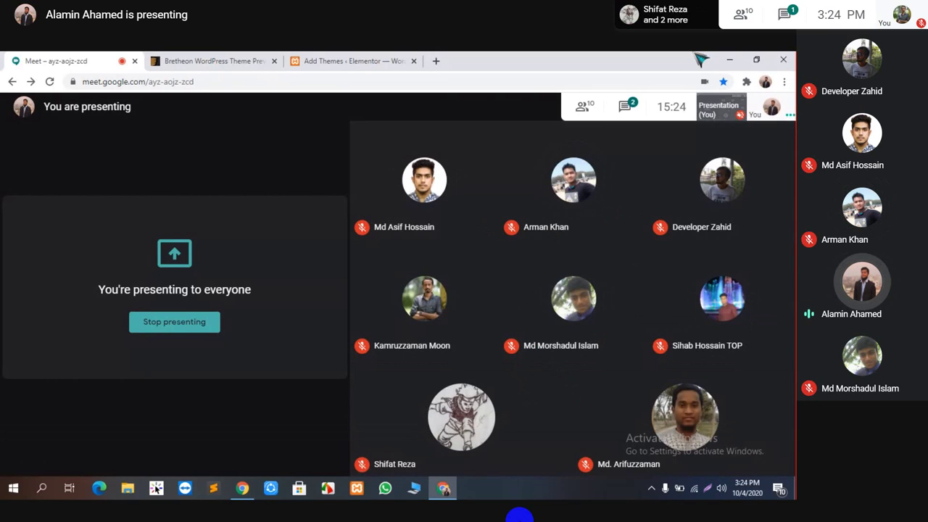
# Open the extracted bretheon folder inside the themeforest folder on the desktop.
pyautogui.click(734, 62)
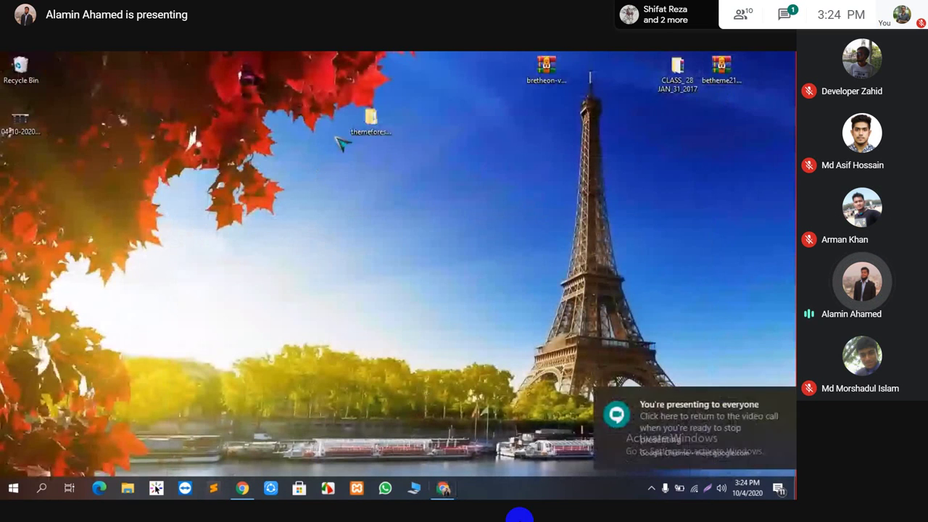
pyautogui.doubleClick(370, 121)
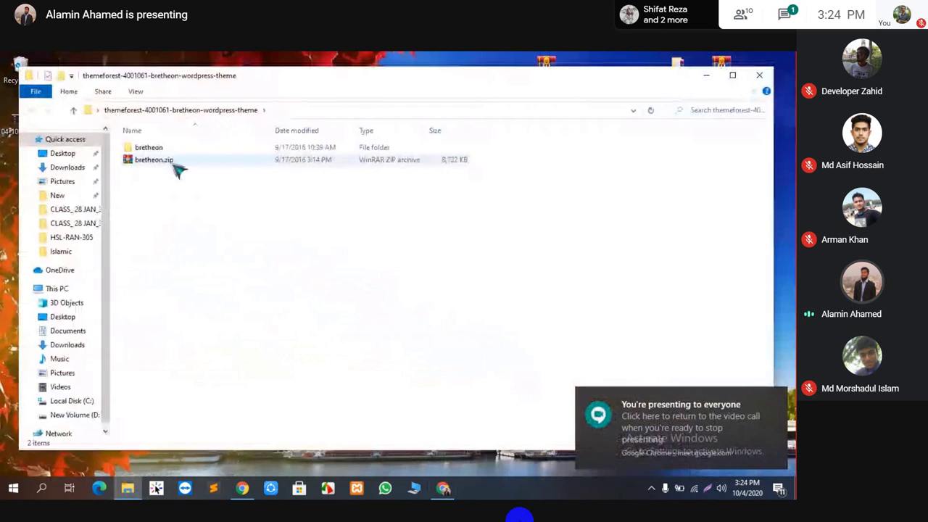
pyautogui.click(174, 150)
pyautogui.doubleClick(175, 149)
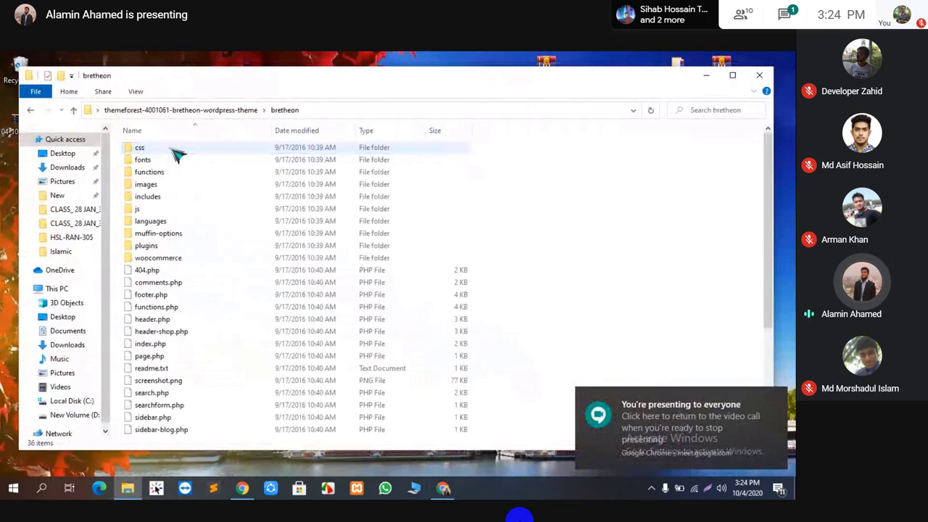
pyautogui.hotkey('alt', 'Left')
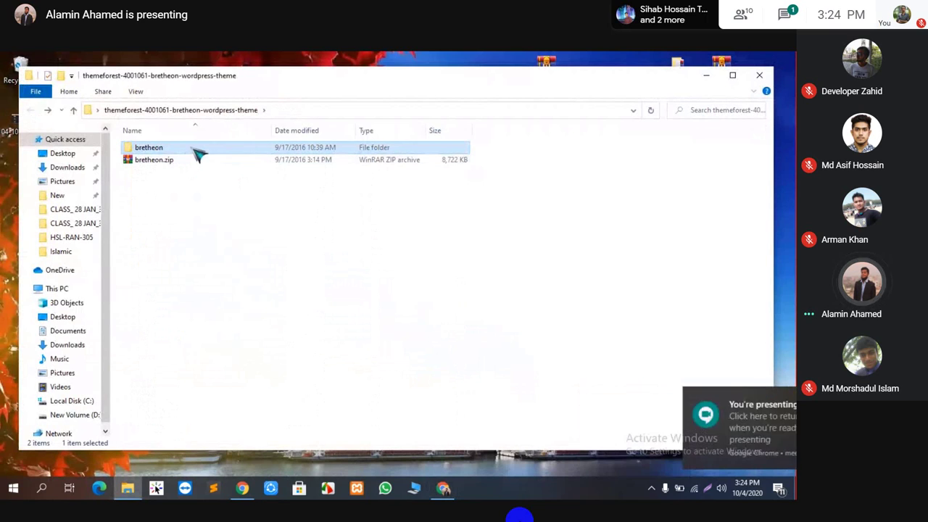
pyautogui.doubleClick(194, 150)
pyautogui.click(30, 111)
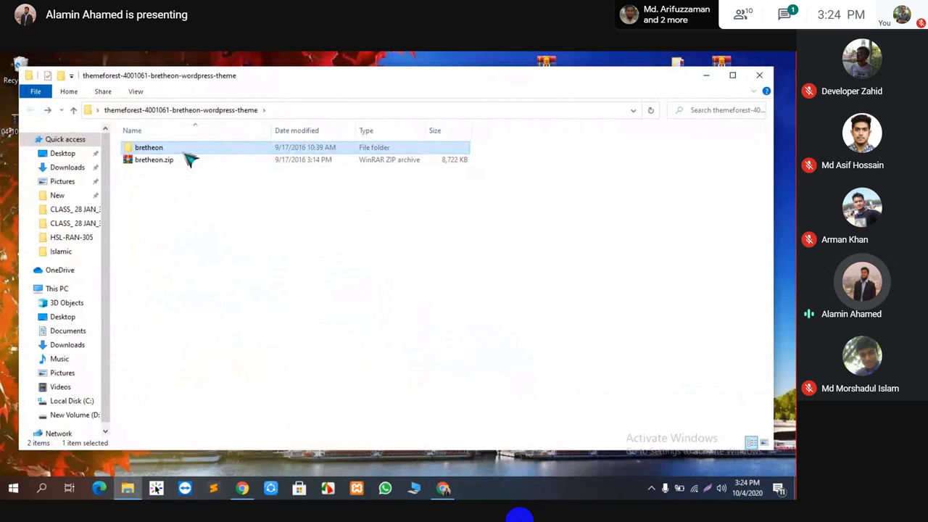
pyautogui.doubleClick(186, 149)
# Browse the bretheon theme files, select style.css, and close File Explorer.
pyautogui.scroll(-1, 176, 296)
pyautogui.scroll(1, 213, 245)
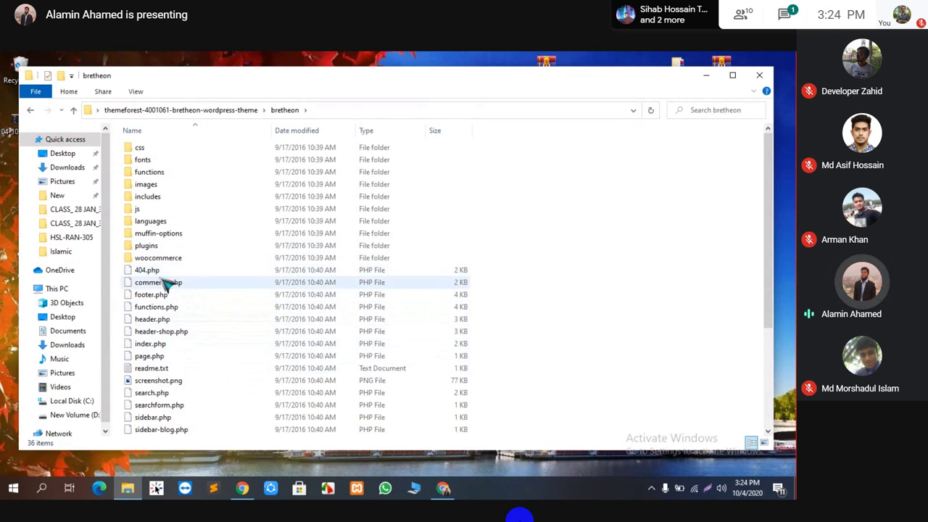
pyautogui.scroll(-1, 198, 330)
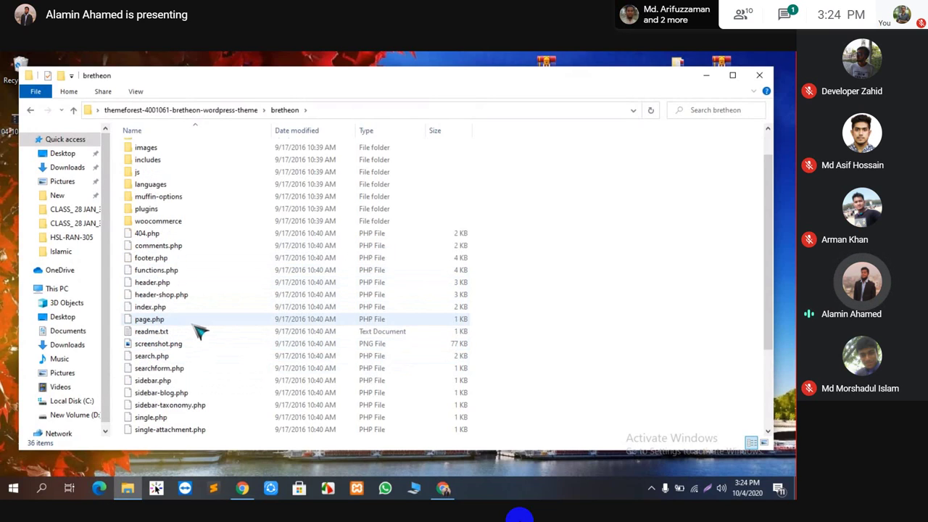
pyautogui.scroll(-1, 199, 330)
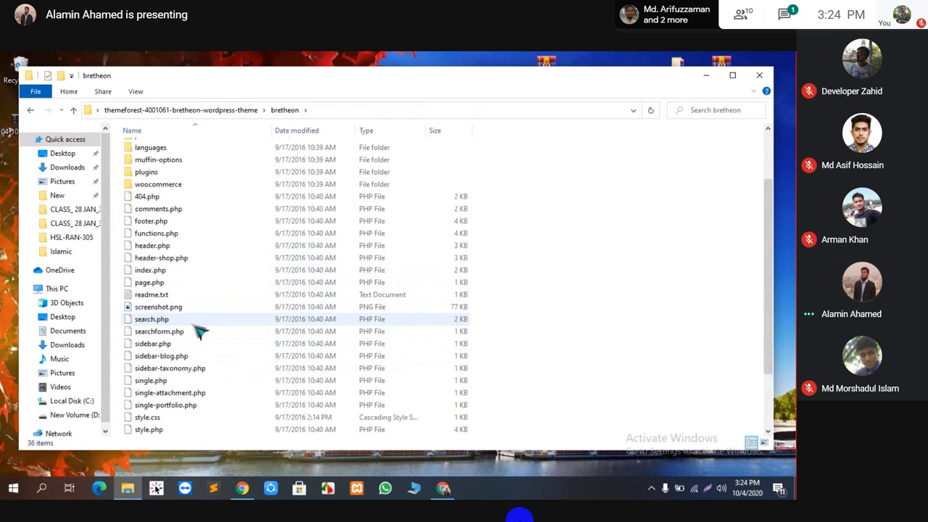
pyautogui.click(171, 421)
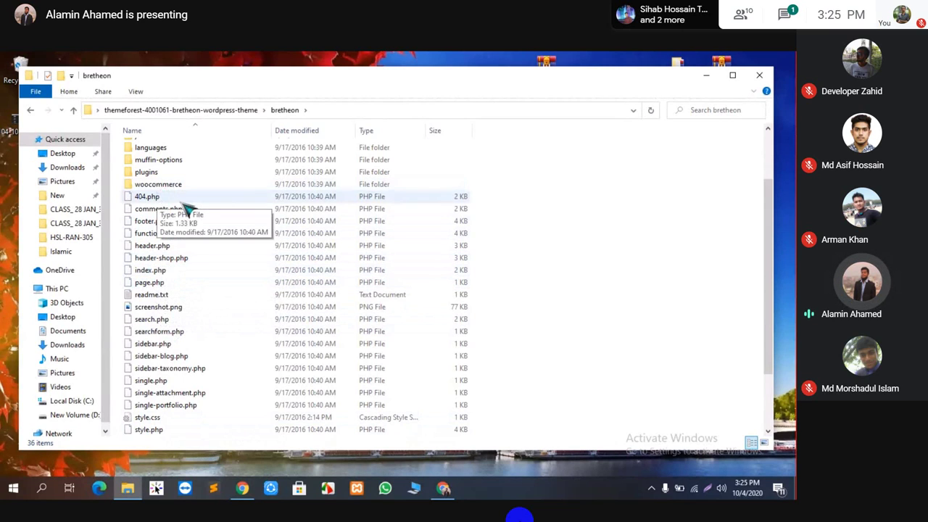
pyautogui.click(760, 76)
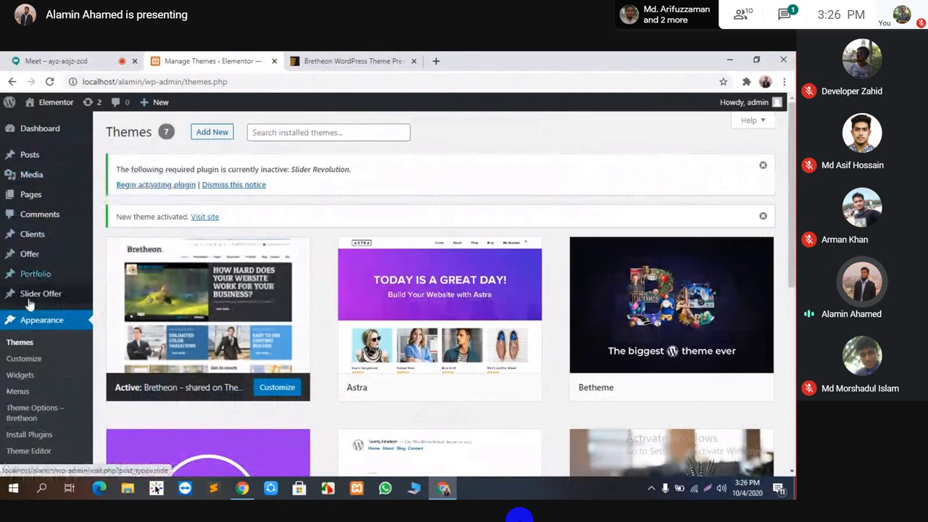
# Point out the notice that Slider Revolution is a required plugin for Bretheon.
pyautogui.scroll(-3, 26, 240)
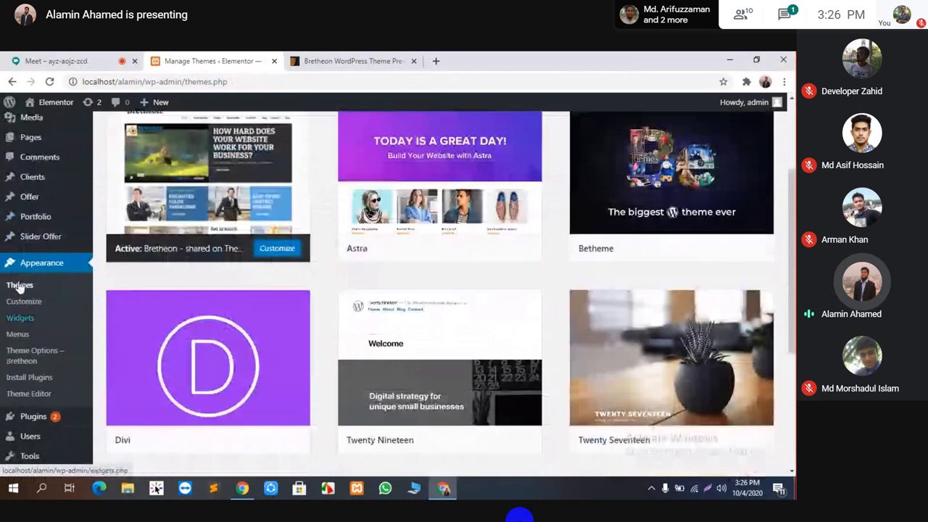
pyautogui.scroll(2, 20, 285)
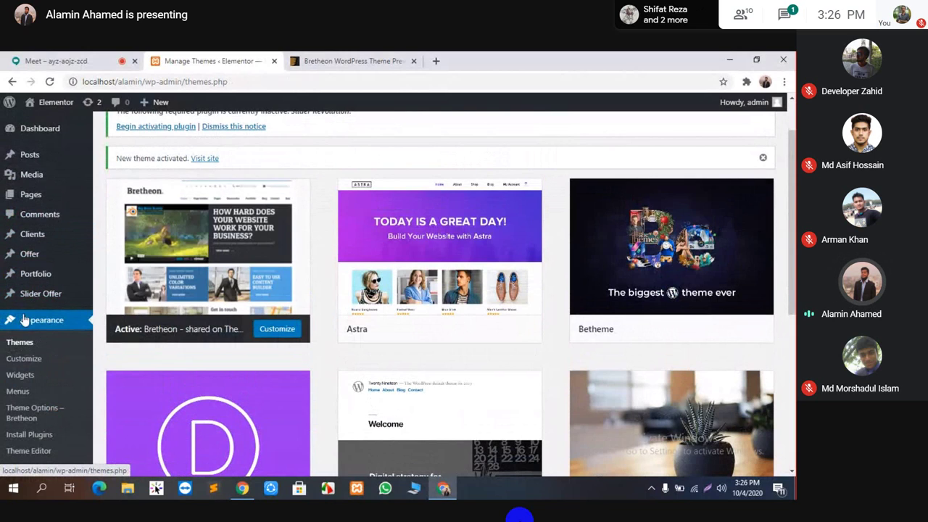
pyautogui.moveTo(58, 303)
pyautogui.scroll(-3, 58, 303)
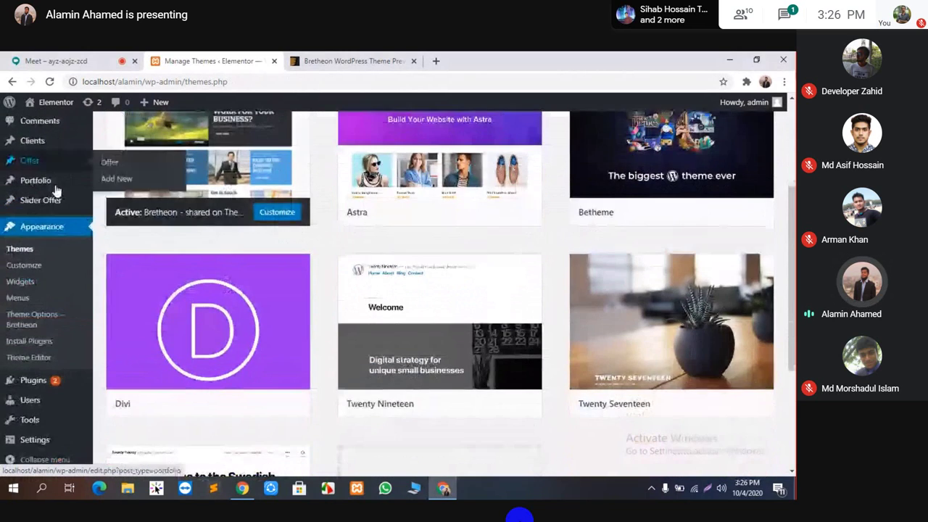
pyautogui.scroll(3, 186, 250)
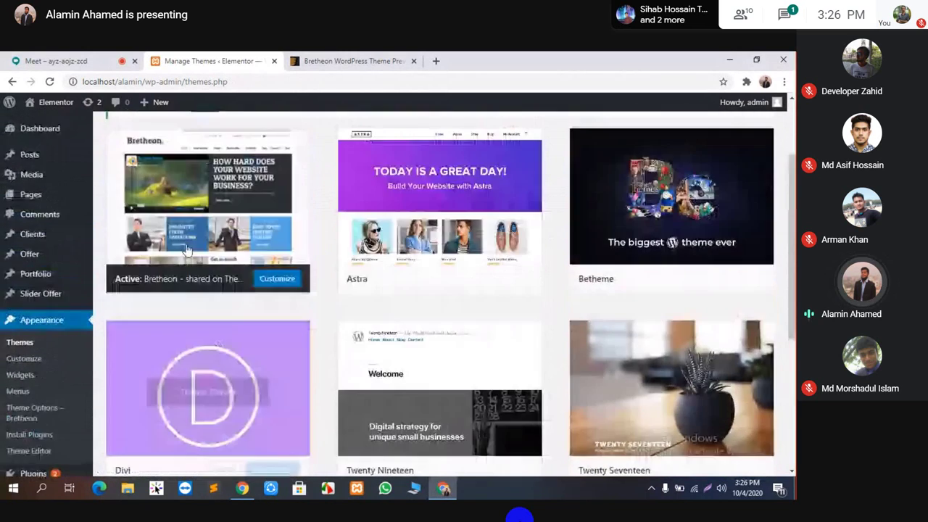
pyautogui.scroll(1, 187, 250)
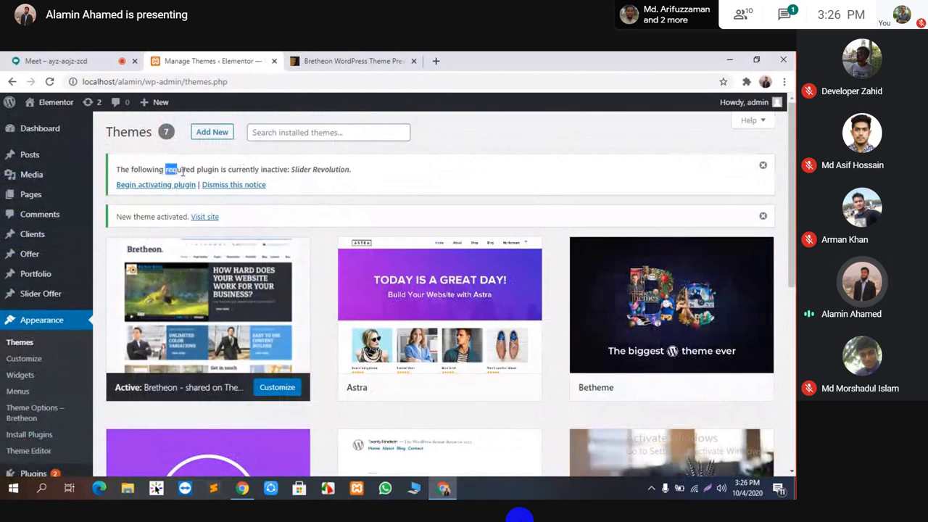
pyautogui.moveTo(182, 171); pyautogui.dragTo(195, 171)
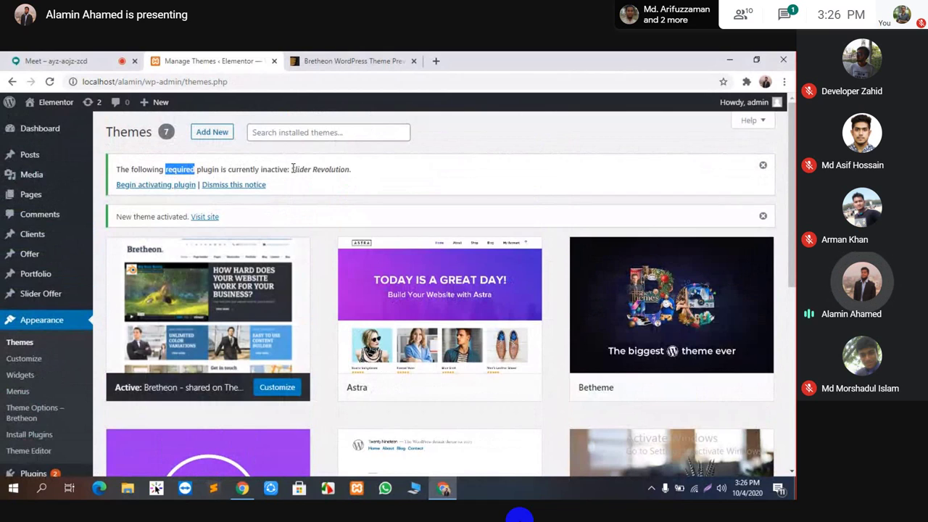
pyautogui.moveTo(293, 168); pyautogui.dragTo(361, 170)
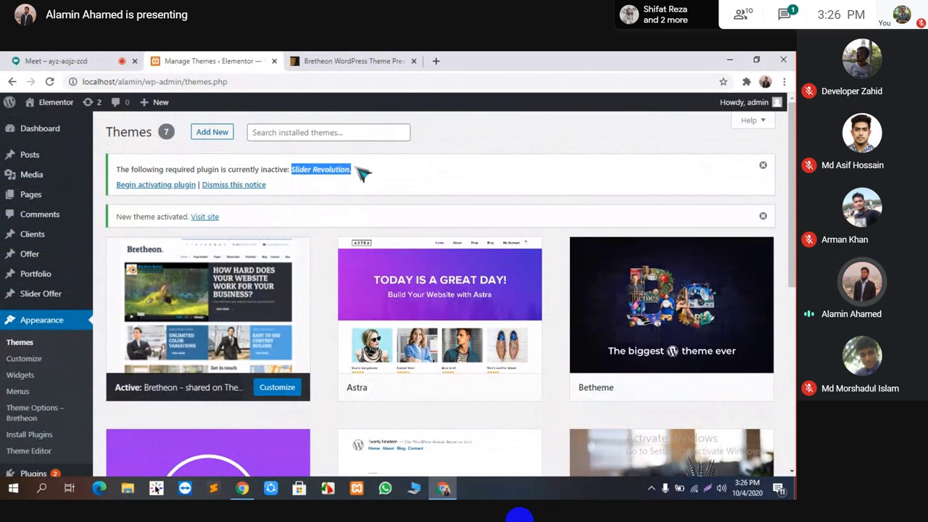
pyautogui.click(383, 171)
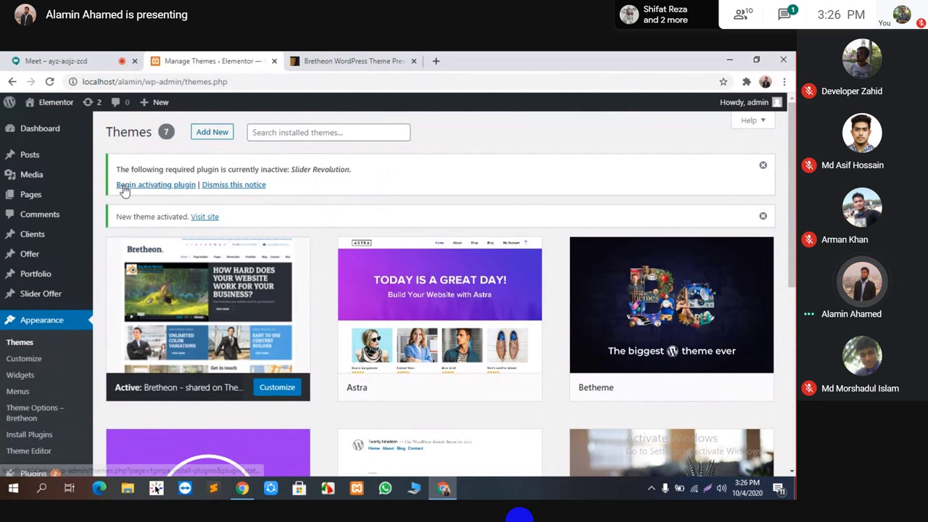
# Reload the Themes page and go to Appearance > Install Plugins.
pyautogui.scroll(-2, 40, 327)
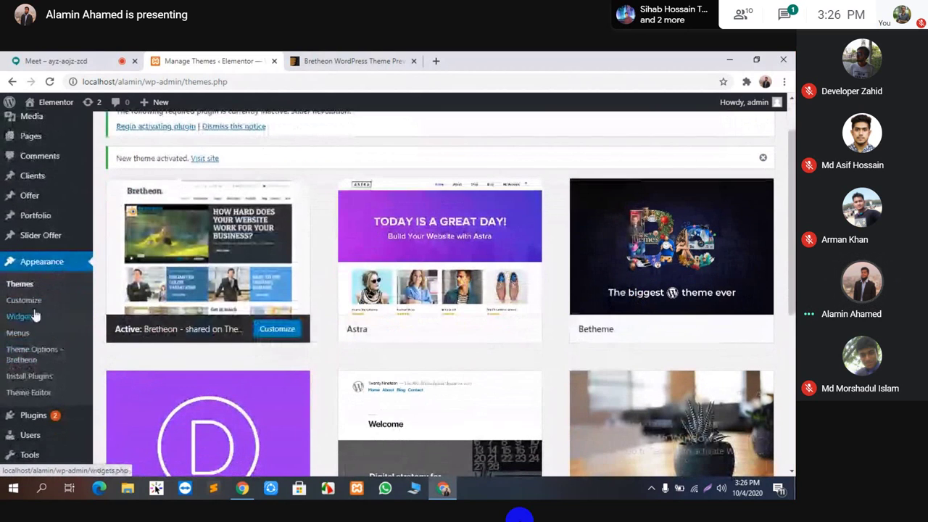
pyautogui.click(24, 269)
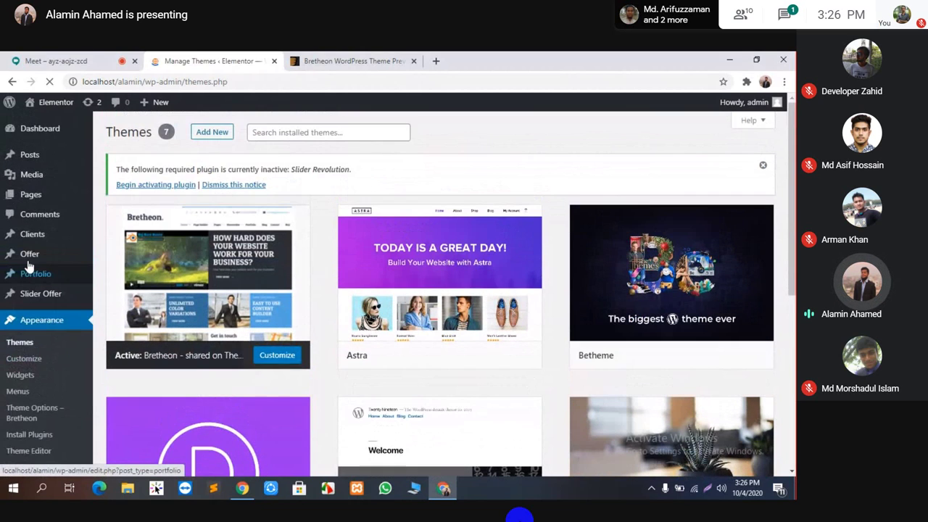
pyautogui.scroll(-2, 26, 362)
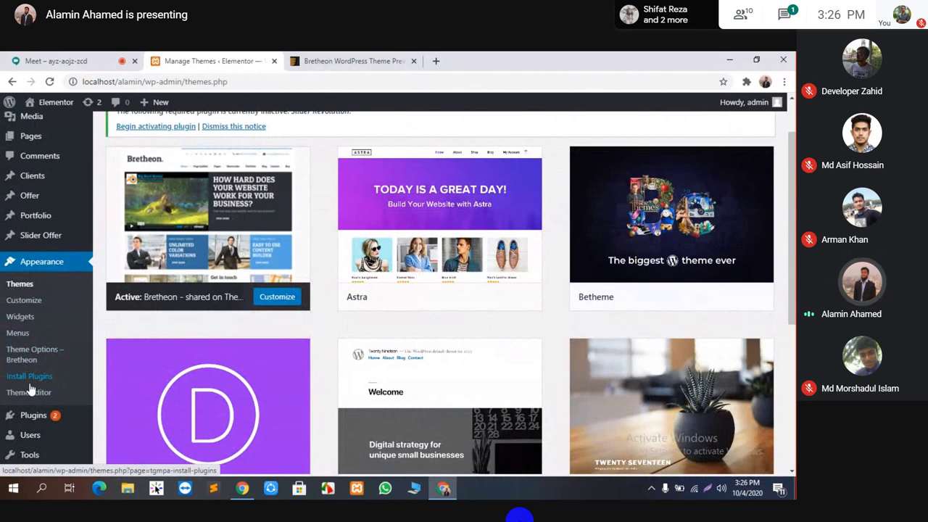
pyautogui.click(27, 376)
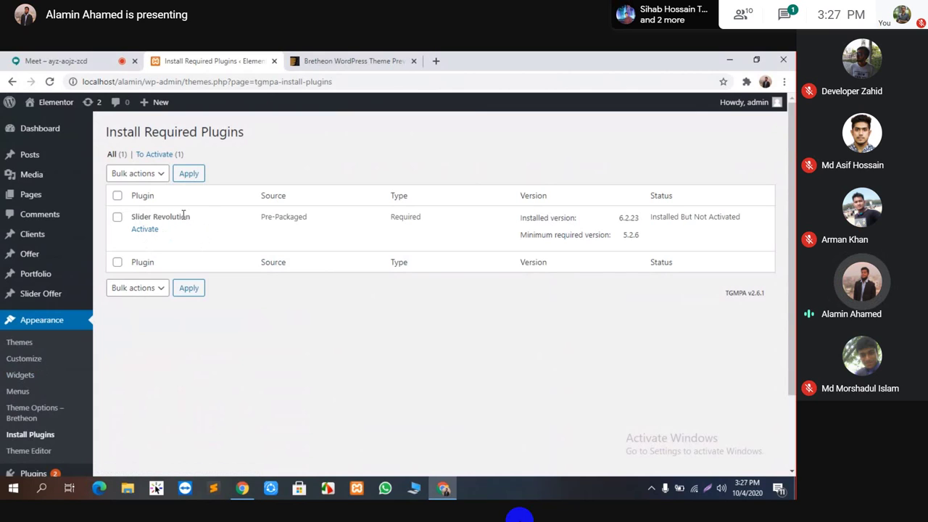
# Activate Slider Revolution from Install Required Plugins, then reload the activation page.
pyautogui.click(144, 230)
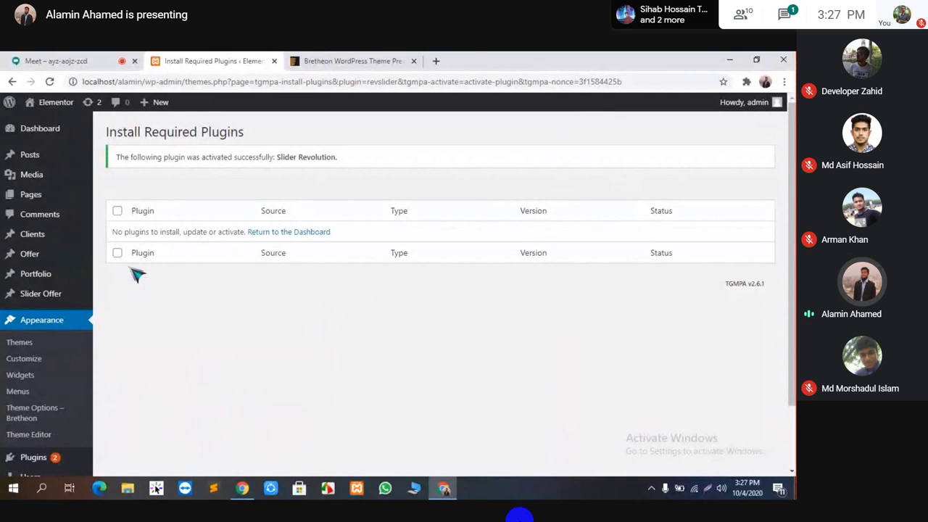
pyautogui.scroll(-2, 267, 258)
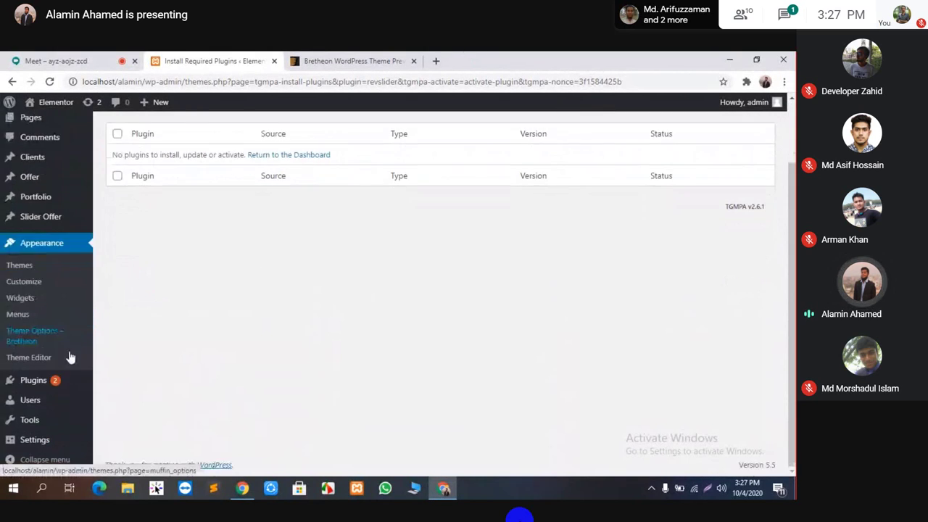
pyautogui.scroll(2, 94, 261)
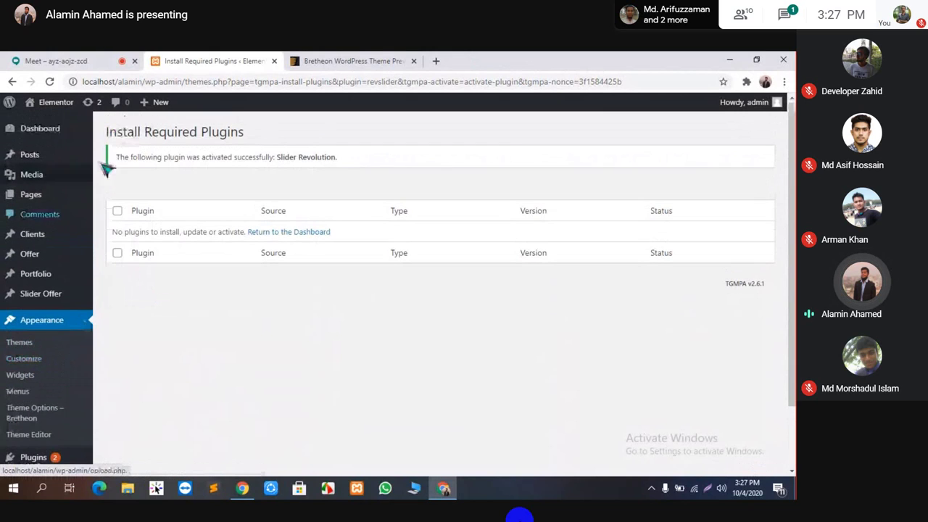
pyautogui.scroll(-2, 127, 289)
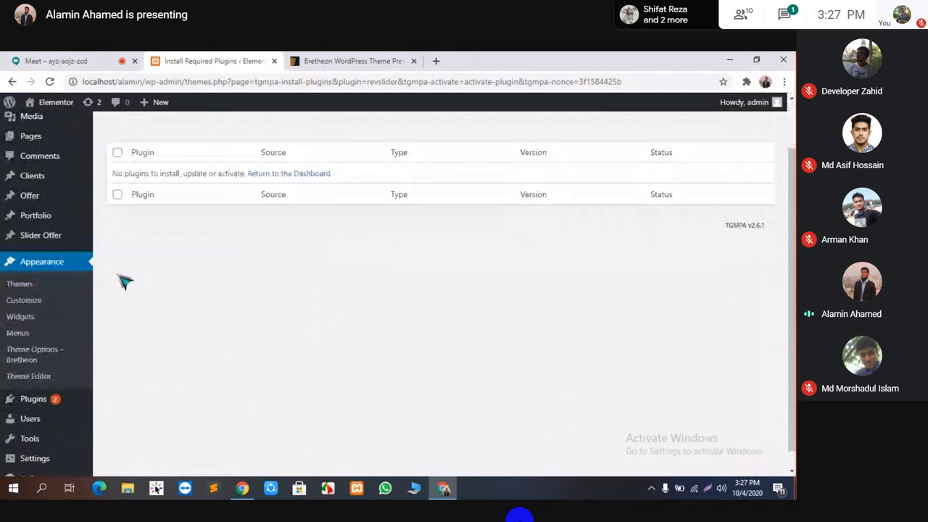
pyautogui.scroll(-1, 125, 279)
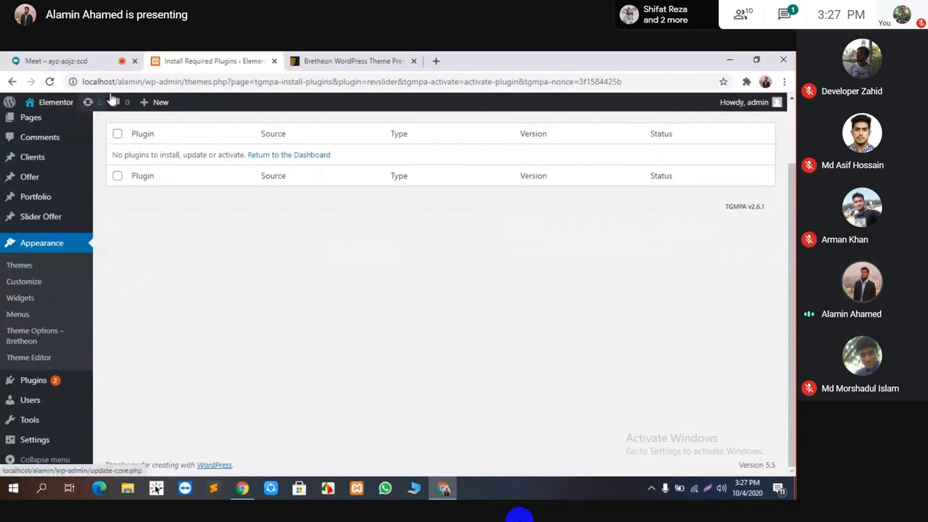
pyautogui.click(50, 81)
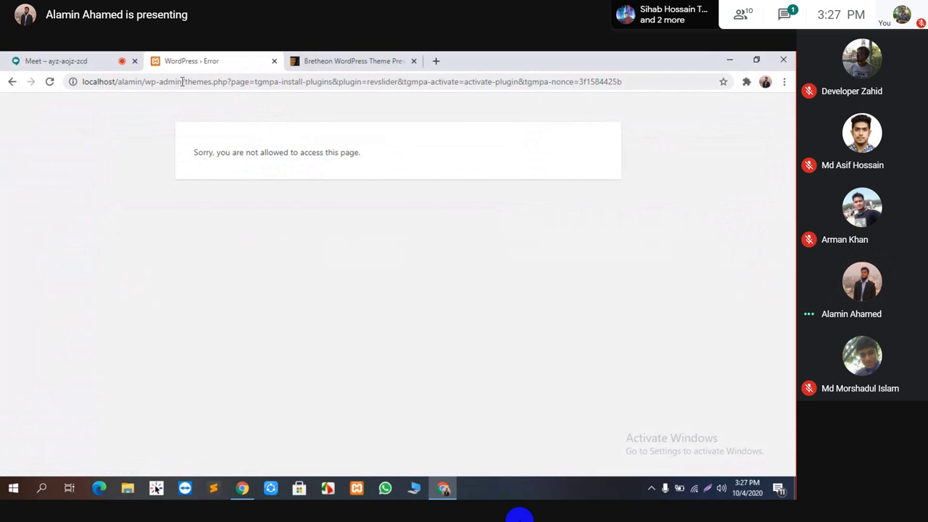
# Trim the address back to wp-admin to load the dashboard, then review the installed plugins list.
pyautogui.moveTo(182, 81); pyautogui.dragTo(705, 54)
pyautogui.press('BackSpace')
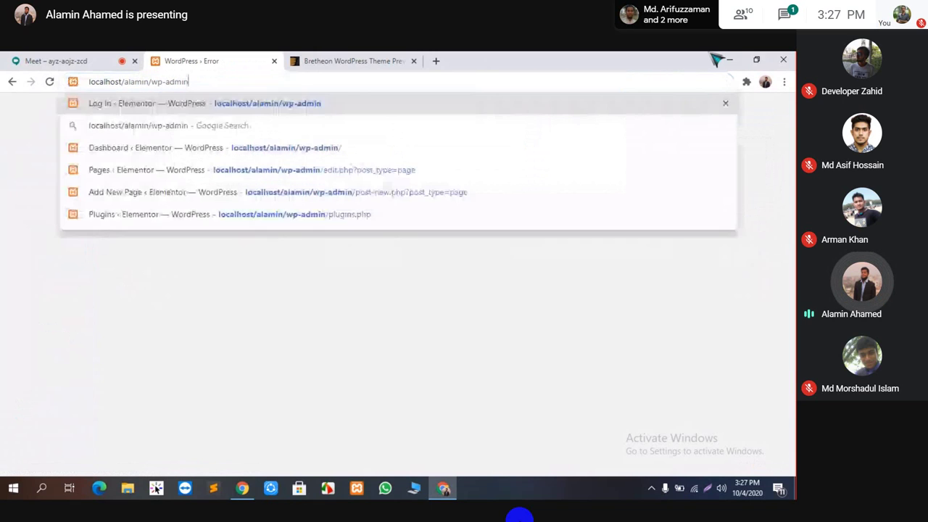
pyautogui.press('Return')
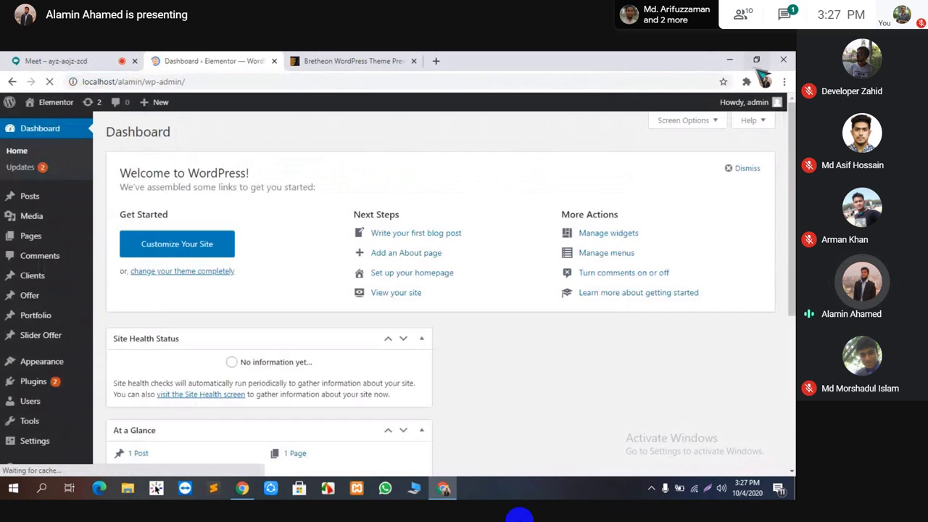
pyautogui.scroll(-1, 21, 247)
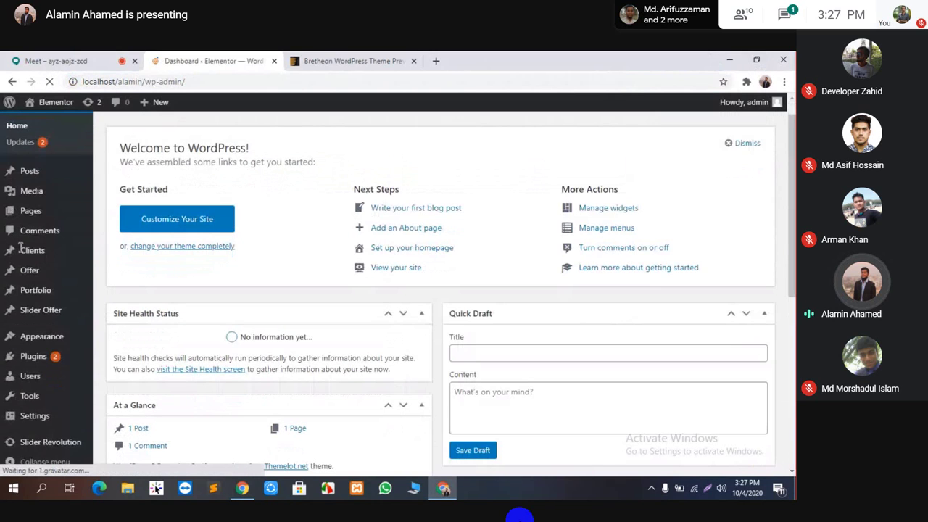
pyautogui.scroll(-3, 20, 247)
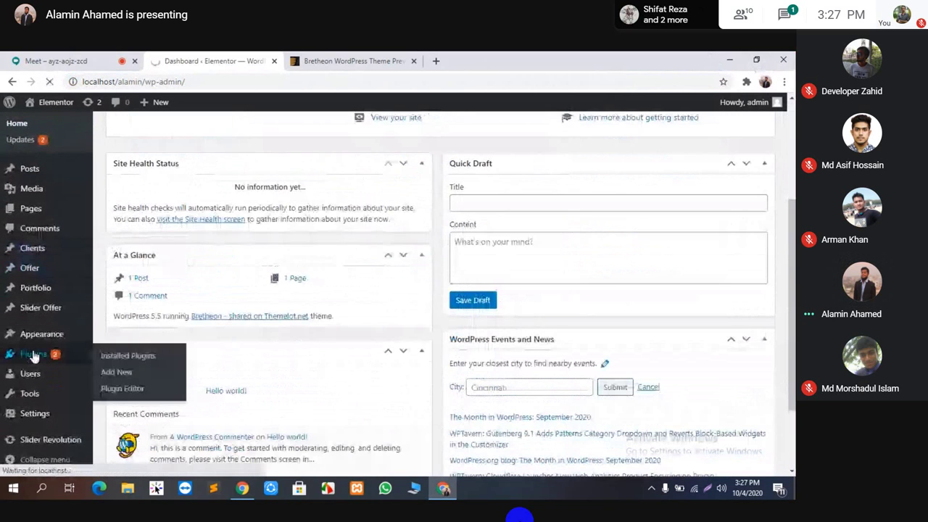
pyautogui.click(33, 355)
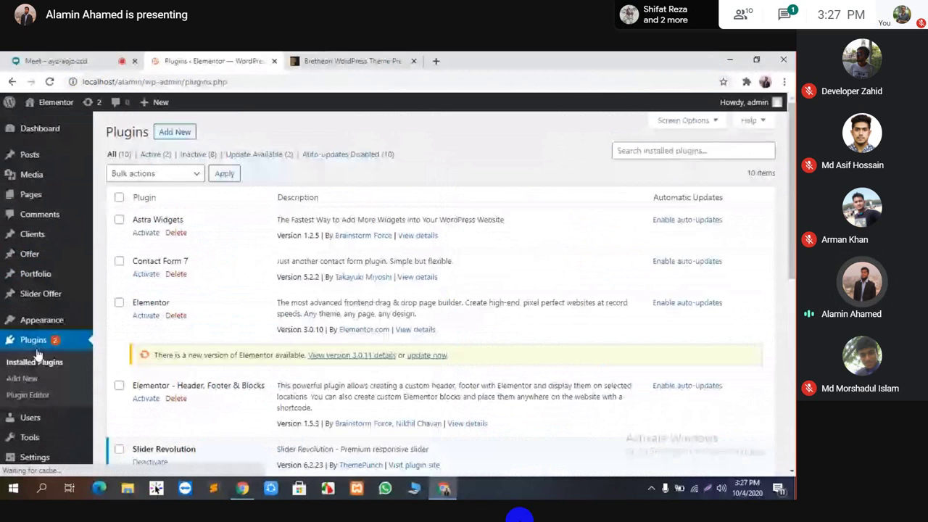
pyautogui.scroll(-4, 160, 341)
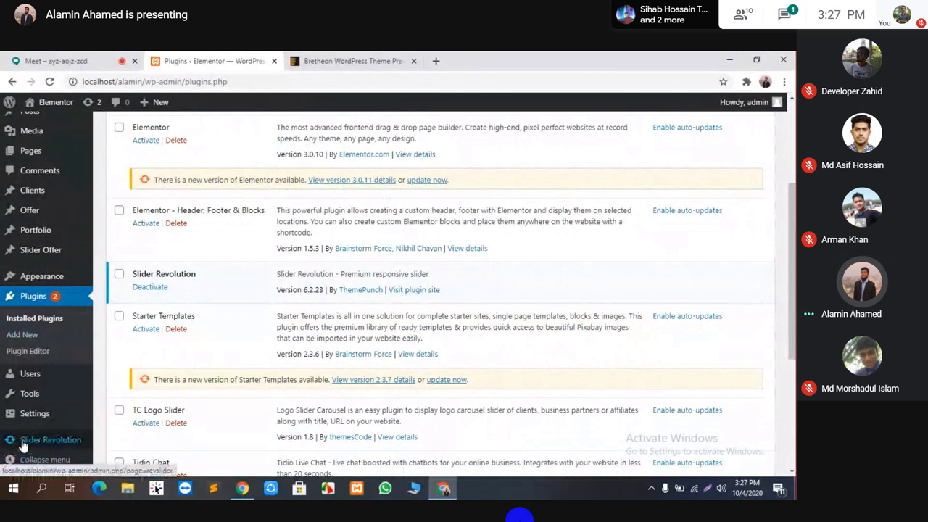
pyautogui.scroll(-1, 32, 446)
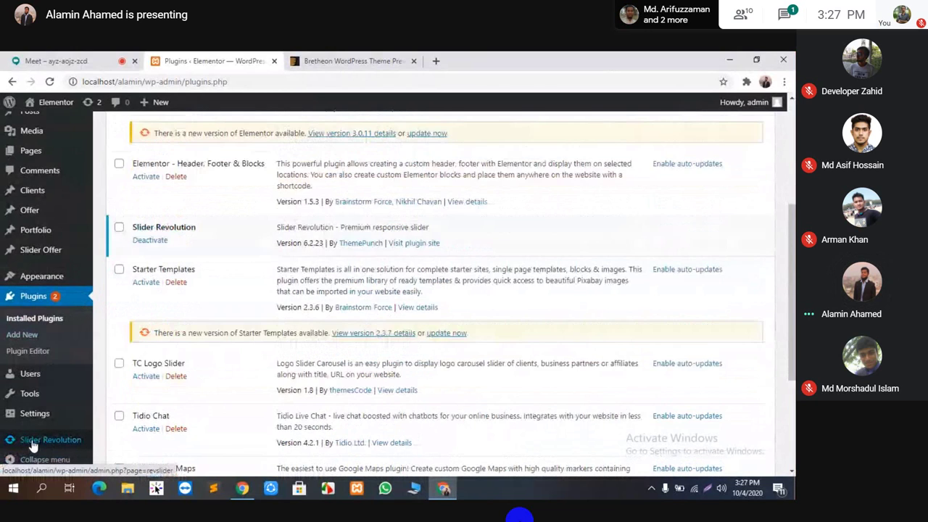
pyautogui.scroll(-1, 32, 446)
pyautogui.scroll(2, 43, 448)
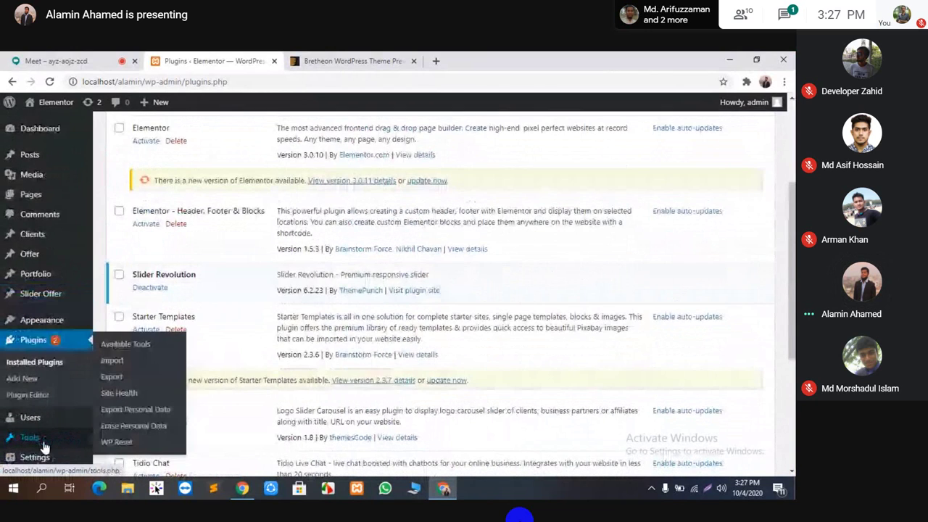
pyautogui.scroll(4, 43, 444)
# From the Comments screen, open the live site in a new tab via Visit Site.
pyautogui.click(83, 211)
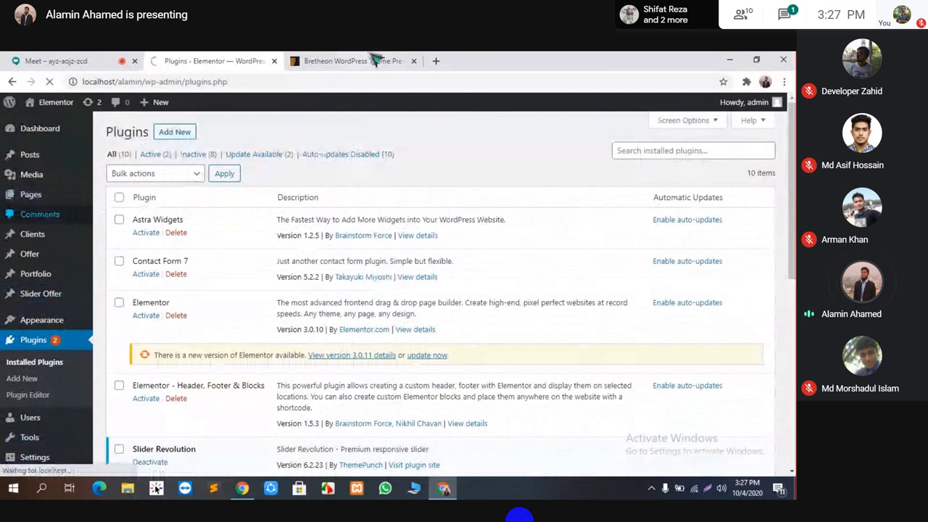
pyautogui.moveTo(51, 102)
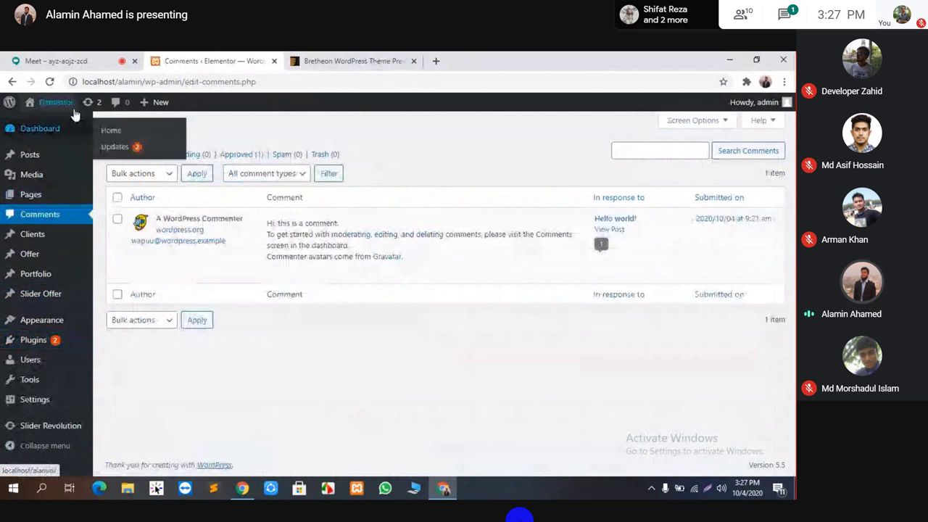
pyautogui.rightClick(47, 122)
pyautogui.click(77, 128)
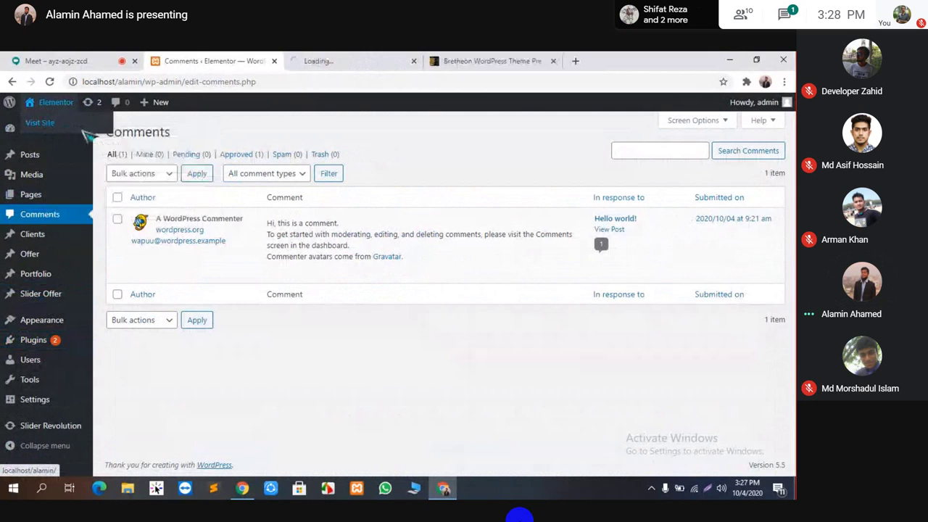
pyautogui.click(323, 62)
pyautogui.click(250, 61)
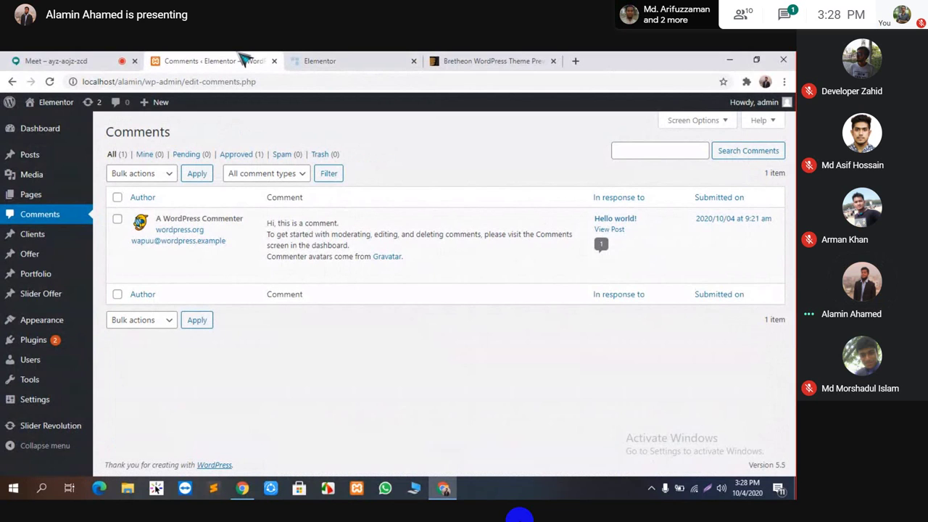
# Look over the live site's front page, switching back and forth with the Comments admin tab.
pyautogui.click(349, 60)
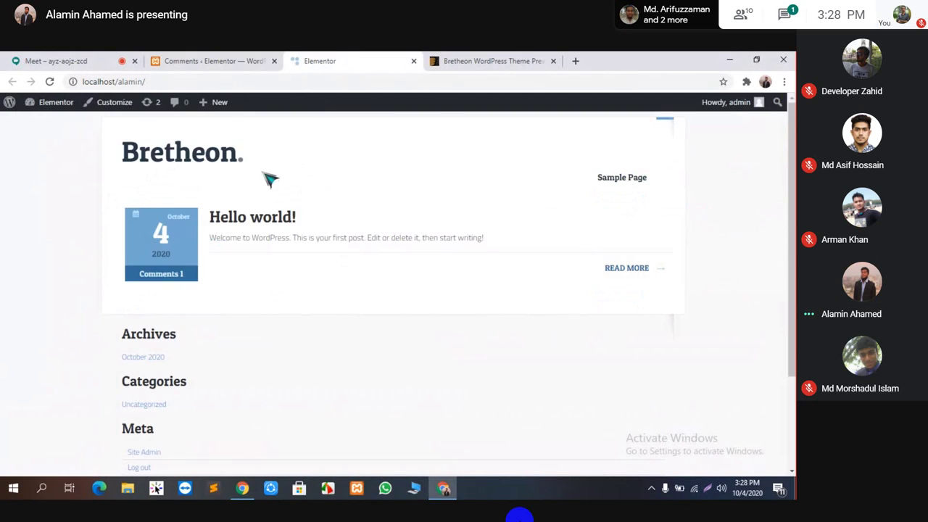
pyautogui.scroll(-1, 340, 218)
pyautogui.scroll(1, 342, 235)
pyautogui.scroll(-1, 209, 350)
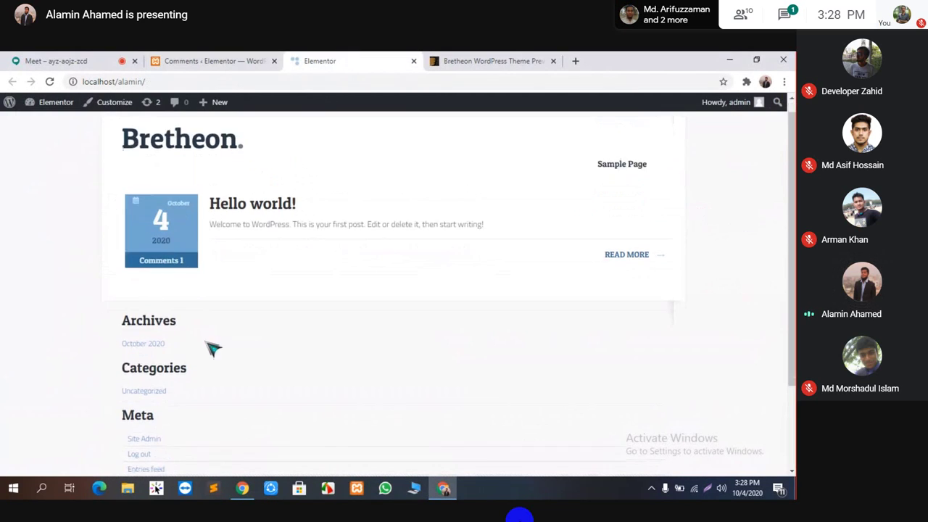
pyautogui.scroll(1, 179, 310)
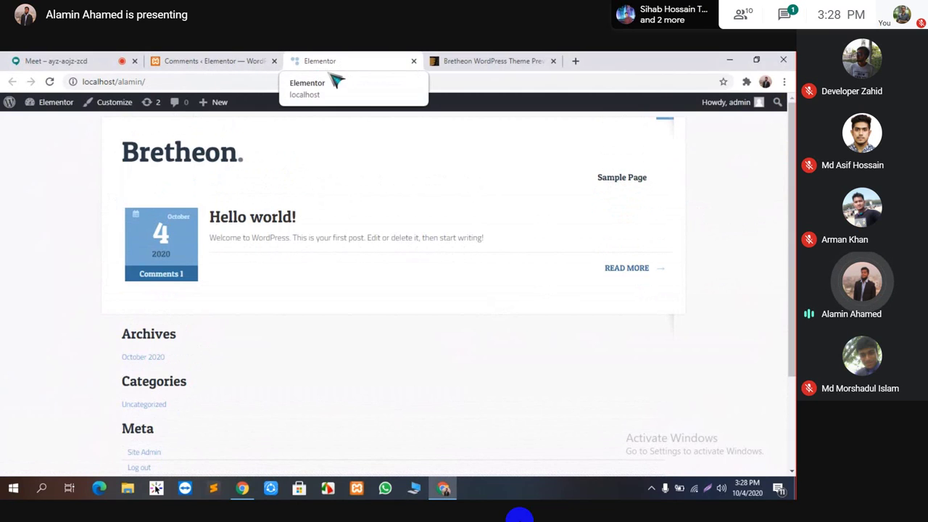
pyautogui.click(215, 61)
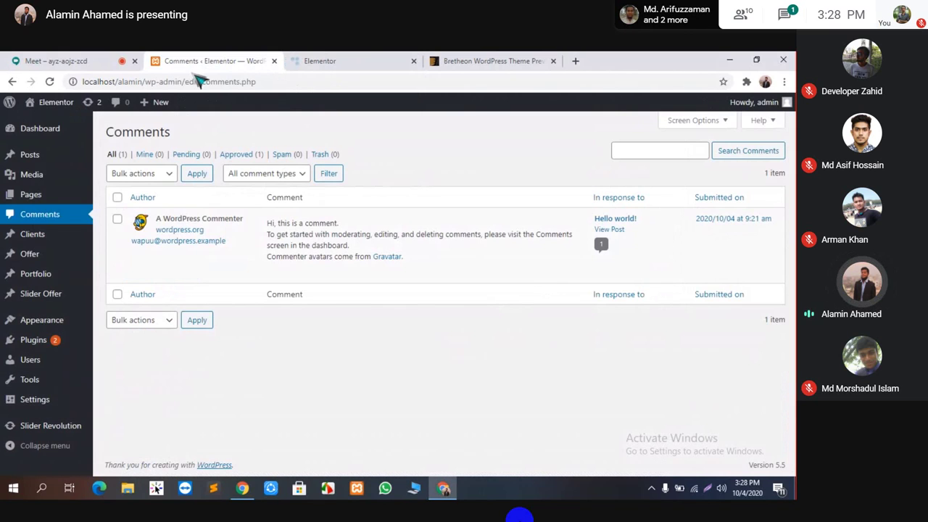
pyautogui.click(348, 61)
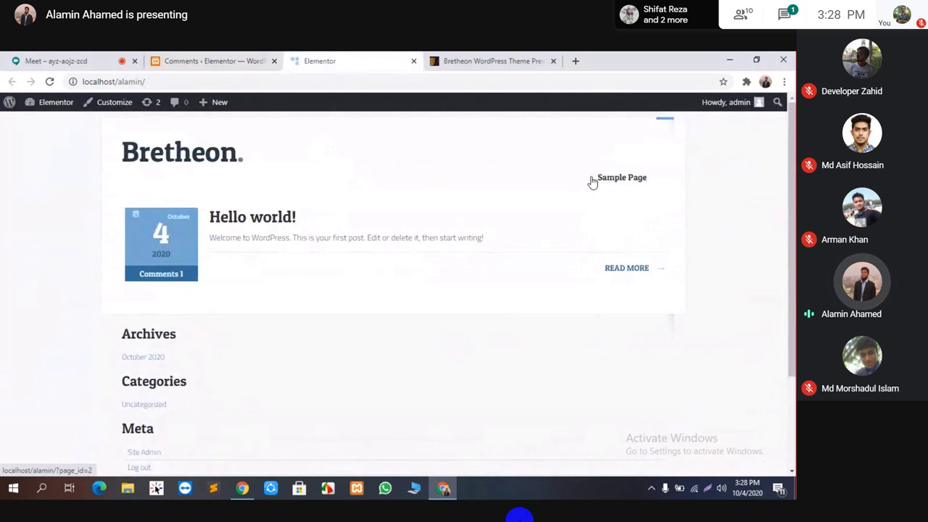
pyautogui.click(257, 59)
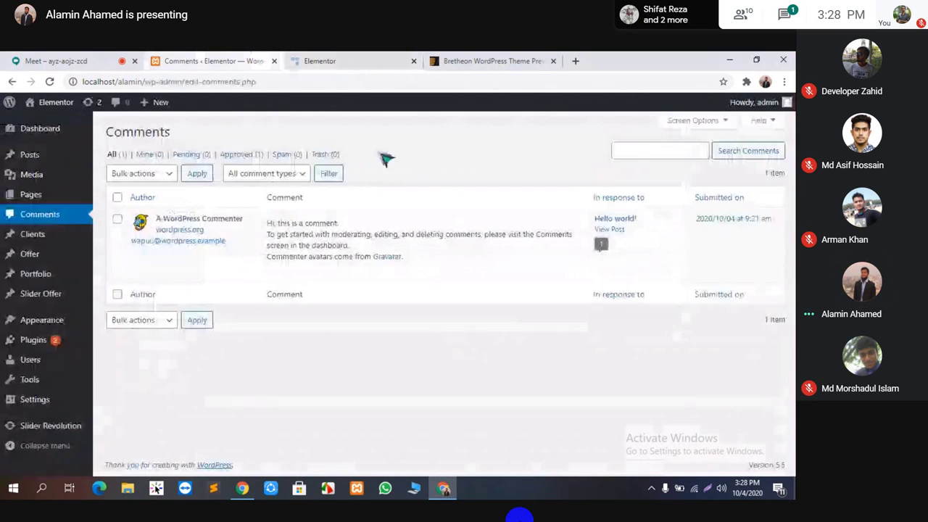
# In All Pages, trash the Sample Page and the Privacy Policy page.
pyautogui.click(36, 196)
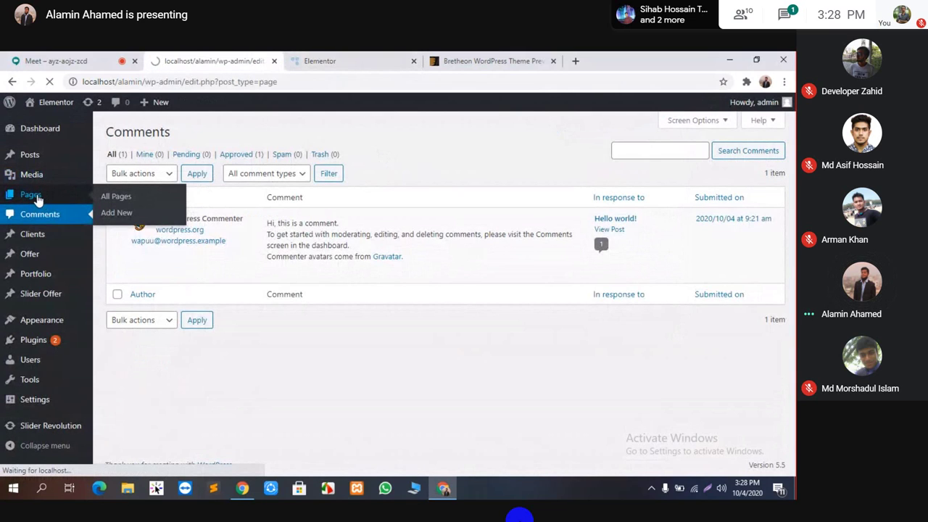
pyautogui.moveTo(145, 253)
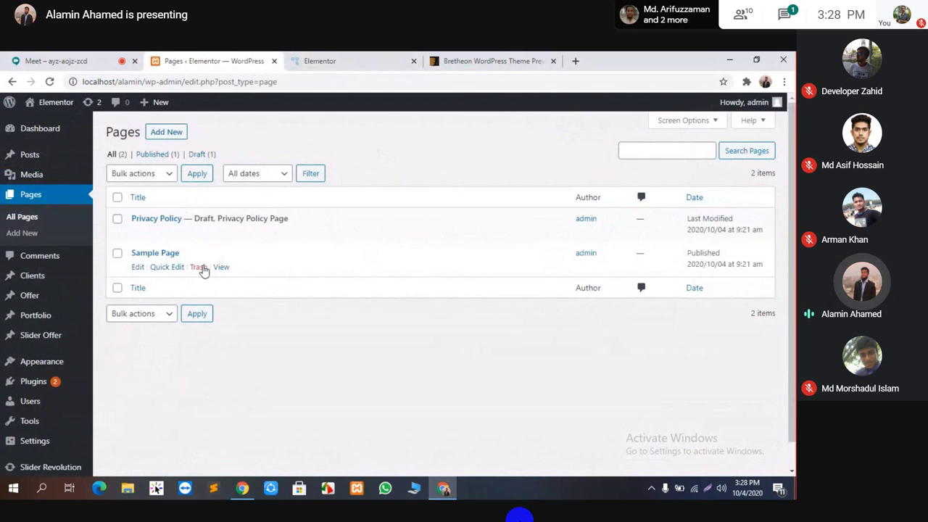
pyautogui.click(201, 267)
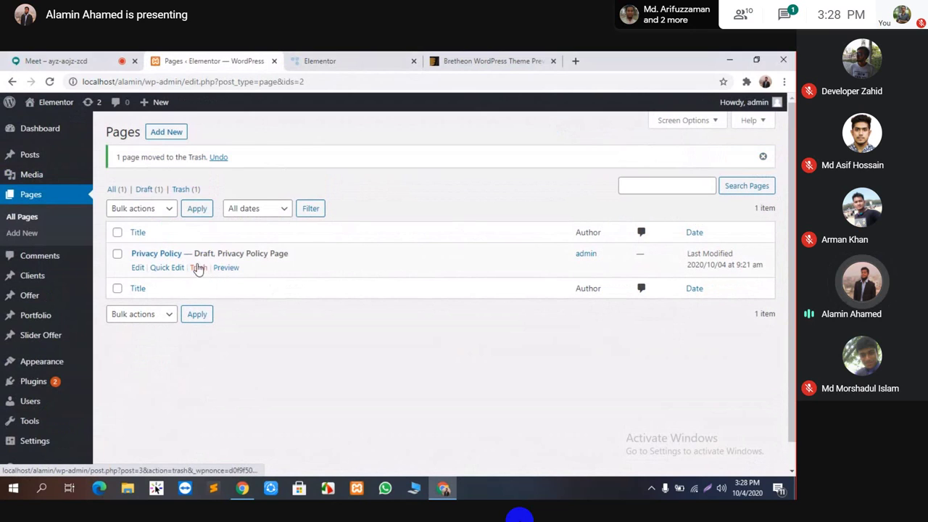
pyautogui.click(198, 268)
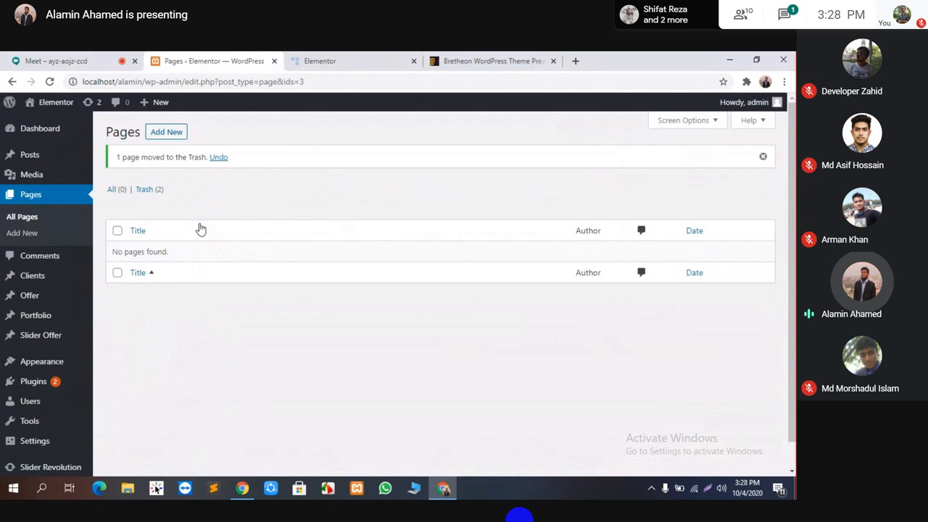
# Open Appearance > Widgets and compare it with the footer of the Bretheon demo.
pyautogui.moveTo(43, 361)
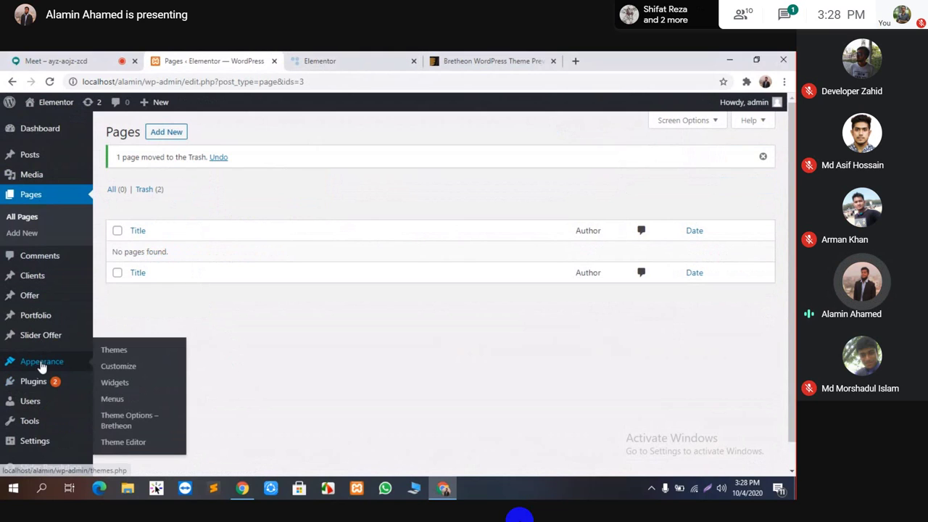
pyautogui.click(119, 384)
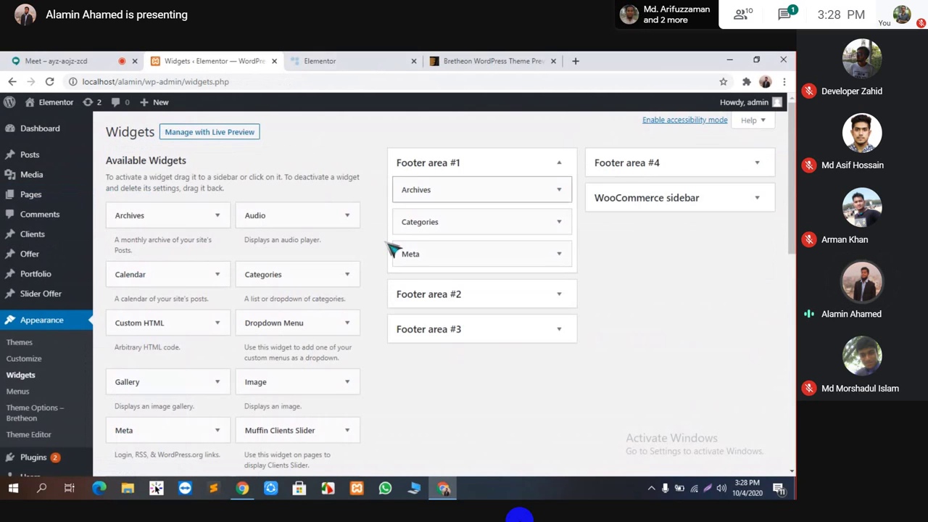
pyautogui.click(512, 61)
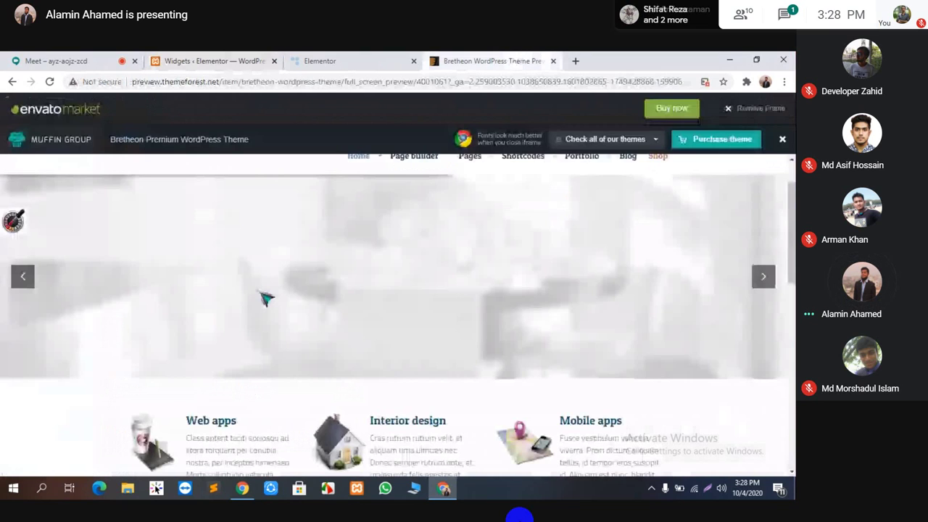
pyautogui.scroll(-3, 255, 354)
pyautogui.scroll(-3, 255, 354)
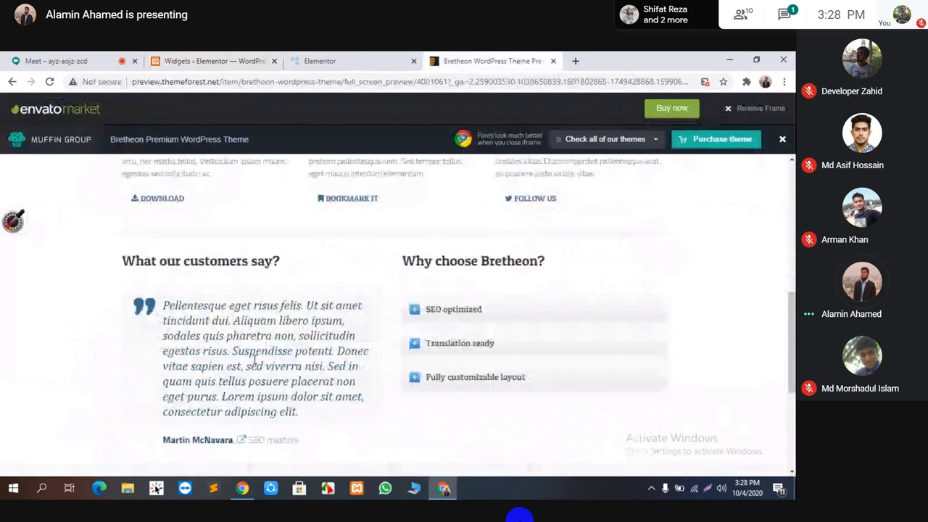
pyautogui.scroll(-1, 254, 354)
pyautogui.hotkey('ctrl', 'shift', 'Tab')
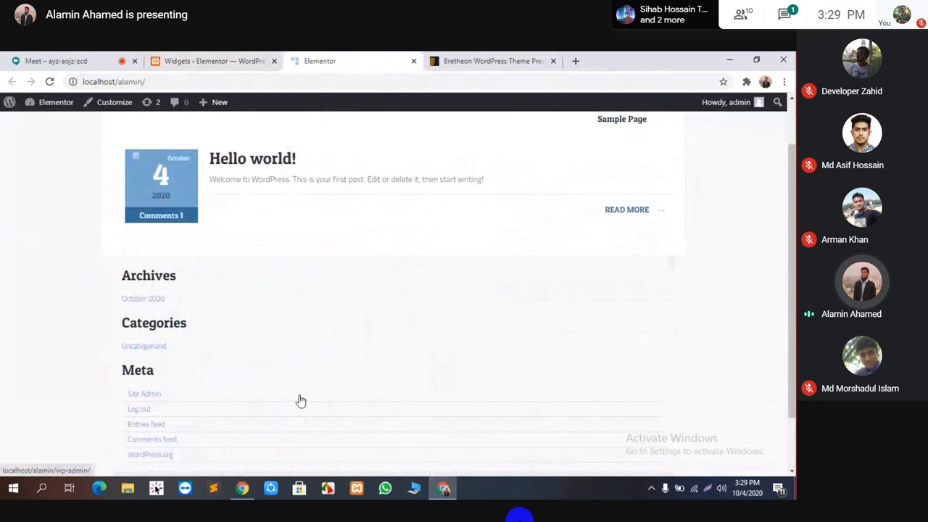
pyautogui.click(259, 60)
# Delete the Archives, Categories and Meta widgets from Footer area #1.
pyautogui.click(425, 190)
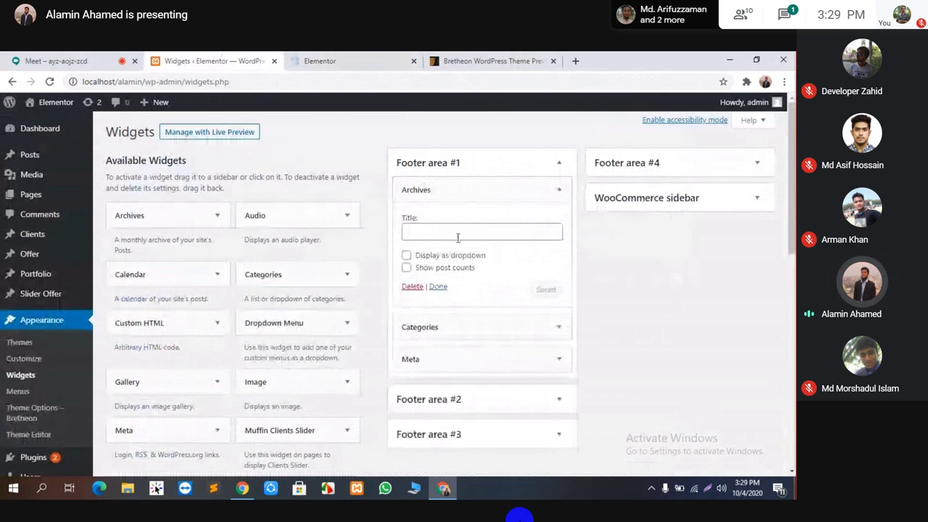
pyautogui.click(409, 287)
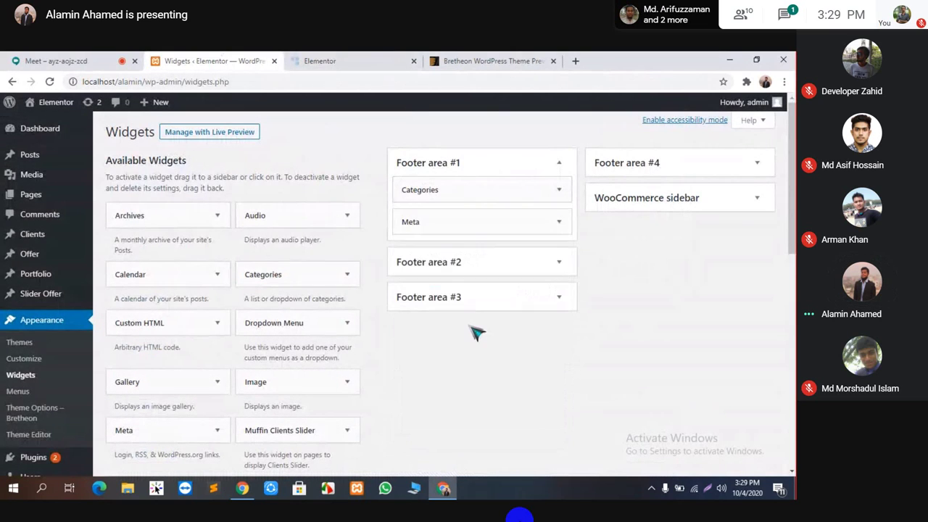
pyautogui.click(479, 190)
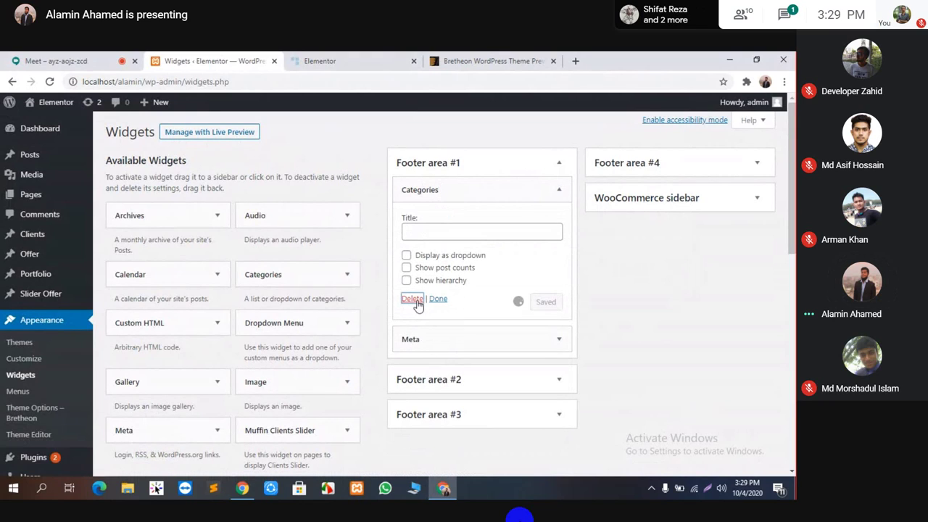
pyautogui.click(415, 300)
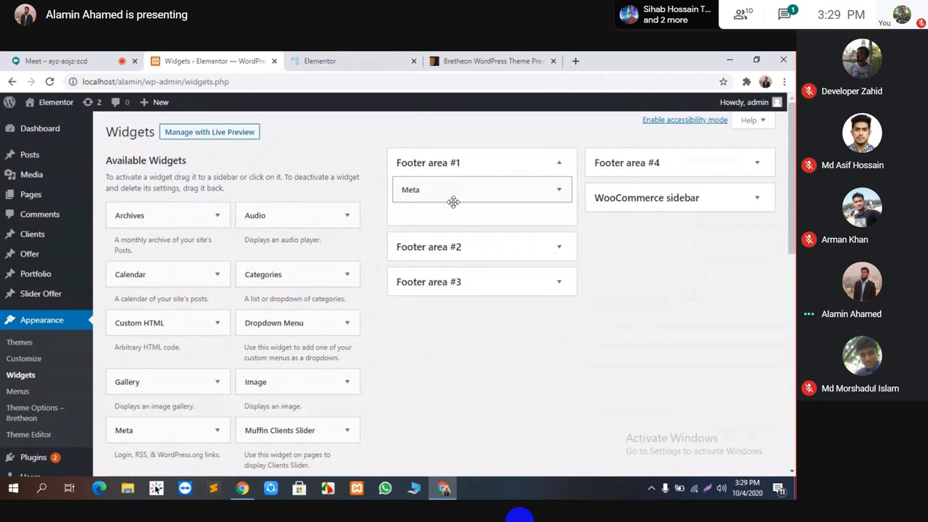
pyautogui.click(459, 193)
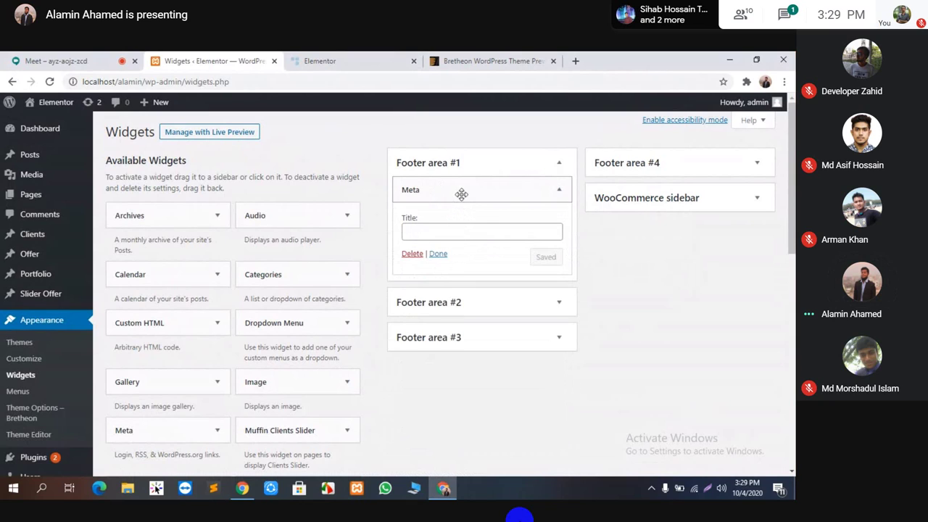
pyautogui.click(411, 255)
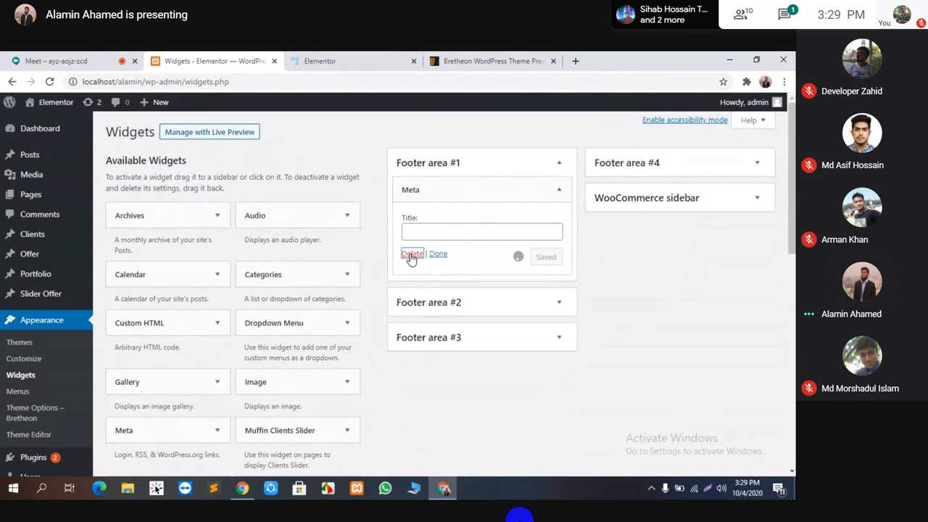
pyautogui.click(568, 162)
# Check that Footer areas #2–#4 and the WooCommerce sidebar hold no widgets.
pyautogui.click(491, 200)
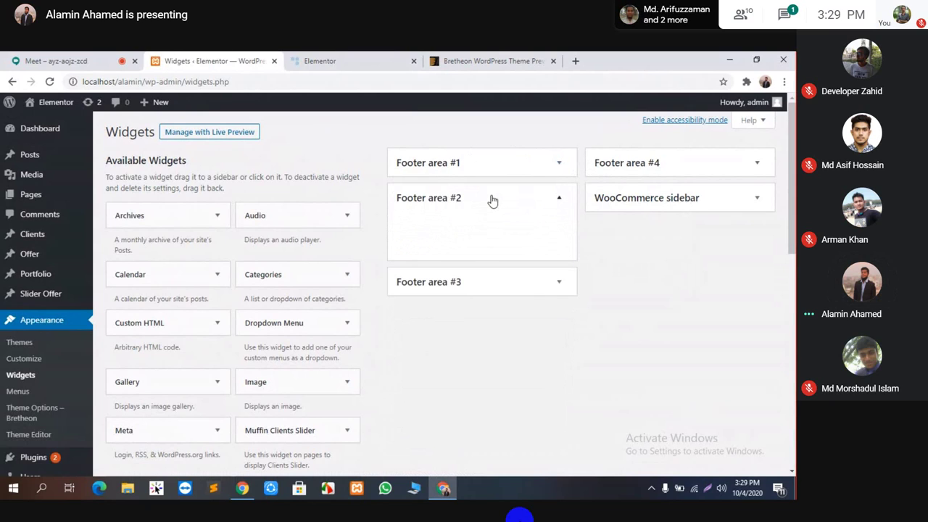
pyautogui.click(456, 283)
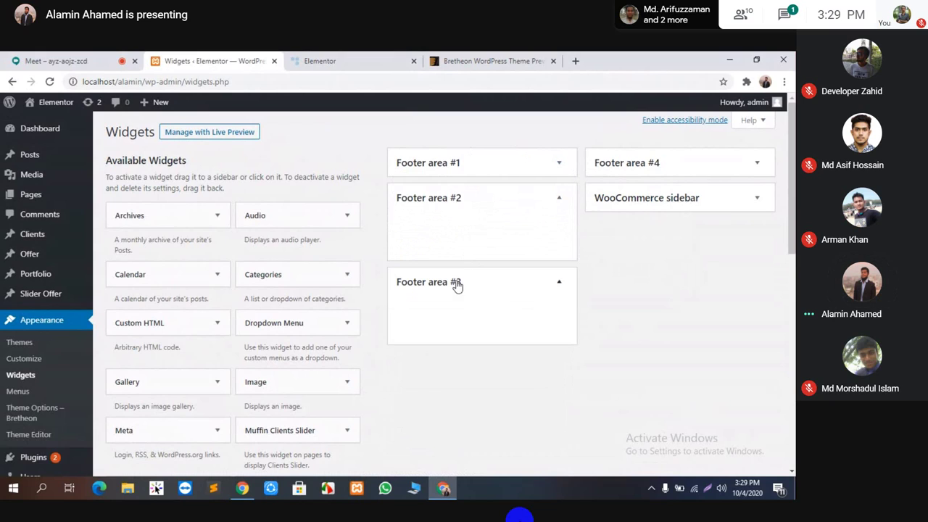
pyautogui.click(545, 289)
pyautogui.click(544, 204)
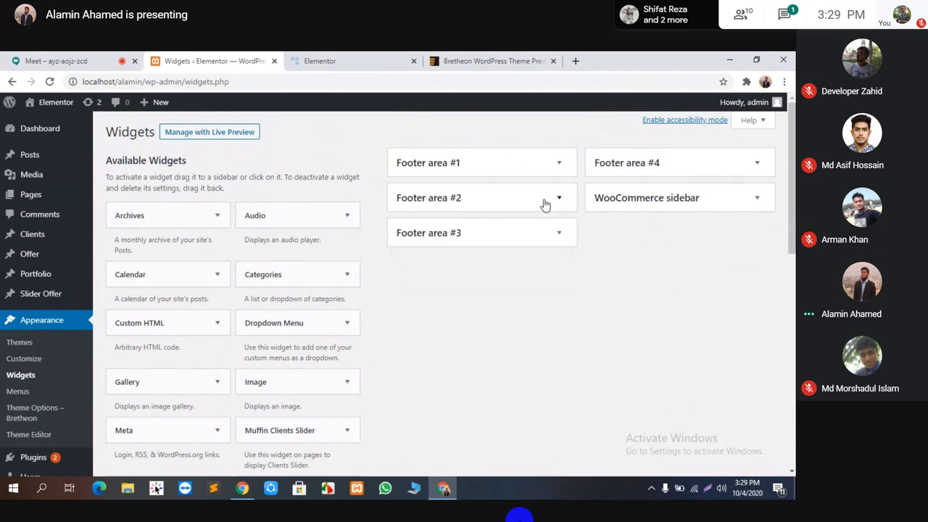
pyautogui.click(747, 169)
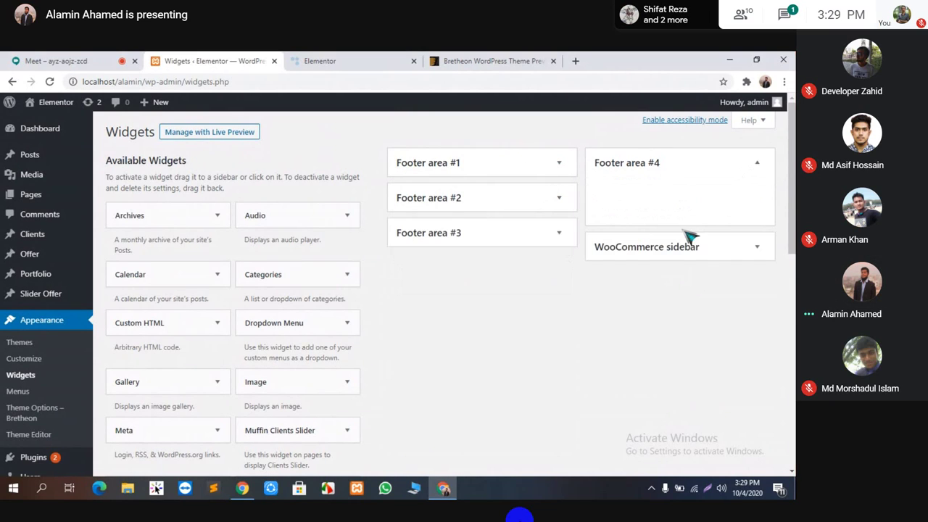
pyautogui.click(716, 162)
pyautogui.click(715, 199)
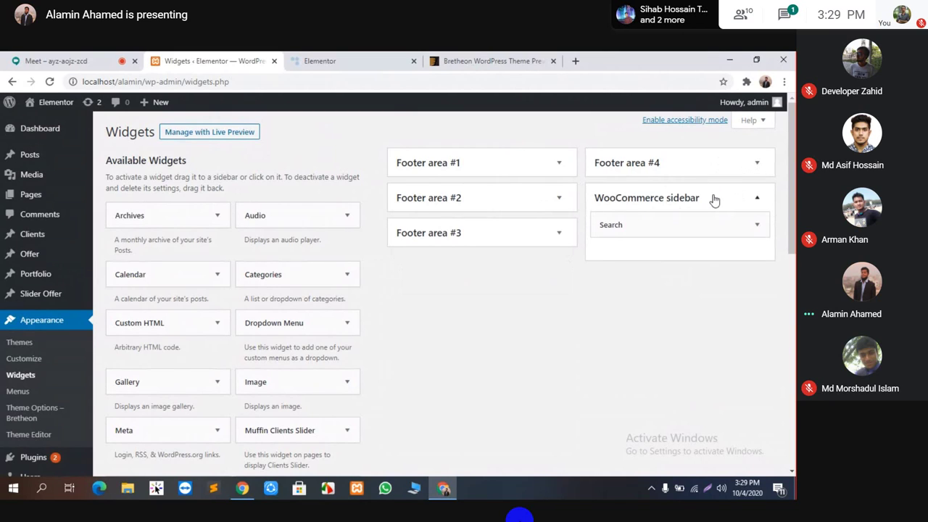
pyautogui.click(725, 204)
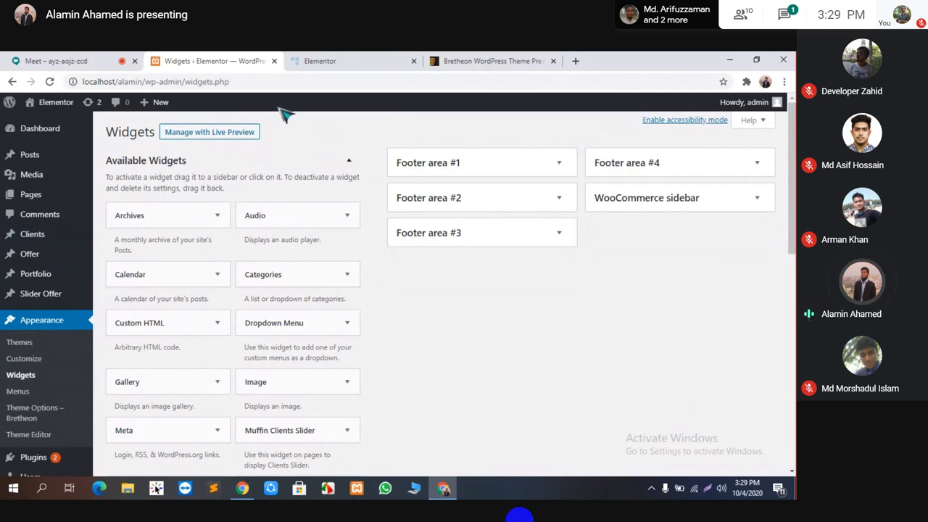
# Switch to the front-page tab and reload it to see the cleared footer.
pyautogui.scroll(-1, 155, 391)
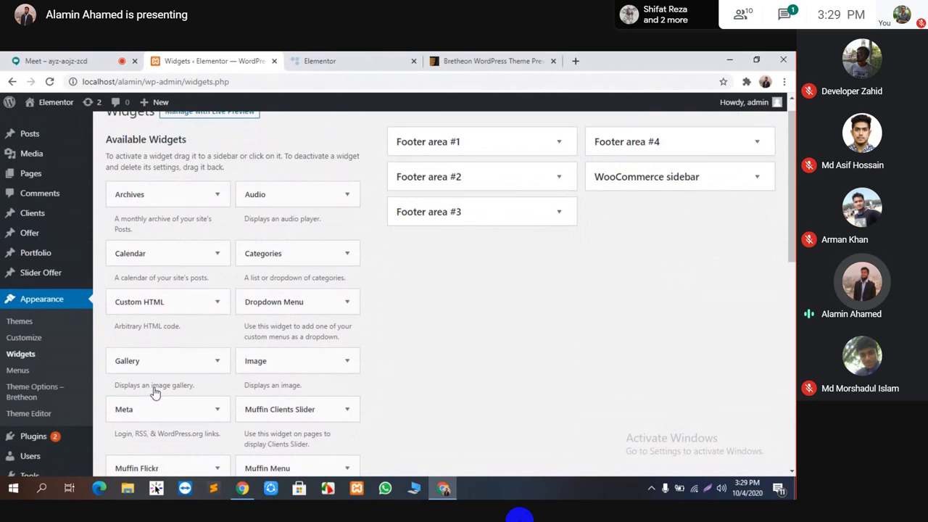
pyautogui.hotkey('ctrl', 'Tab')
pyautogui.click(49, 81)
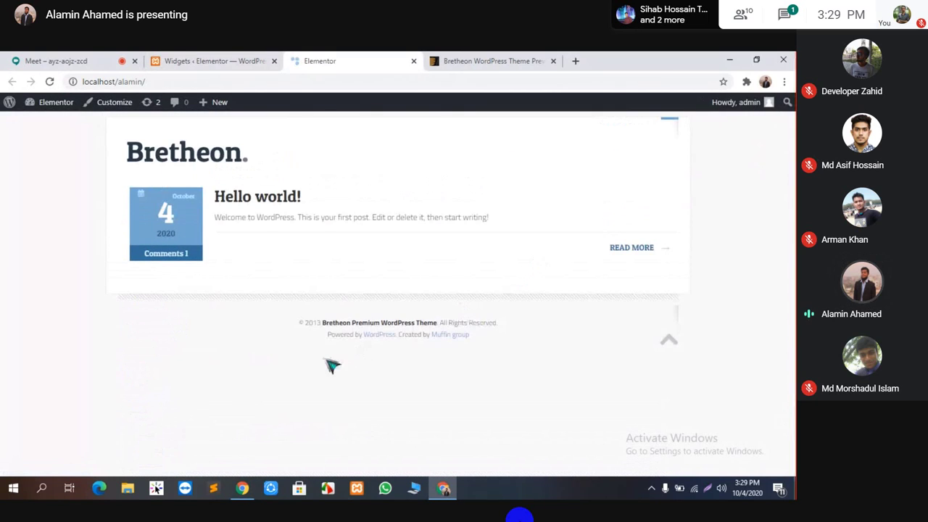
# Highlight the bare copyright footer text, then glance at the Widgets and Meet tabs.
pyautogui.moveTo(300, 320); pyautogui.dragTo(326, 346)
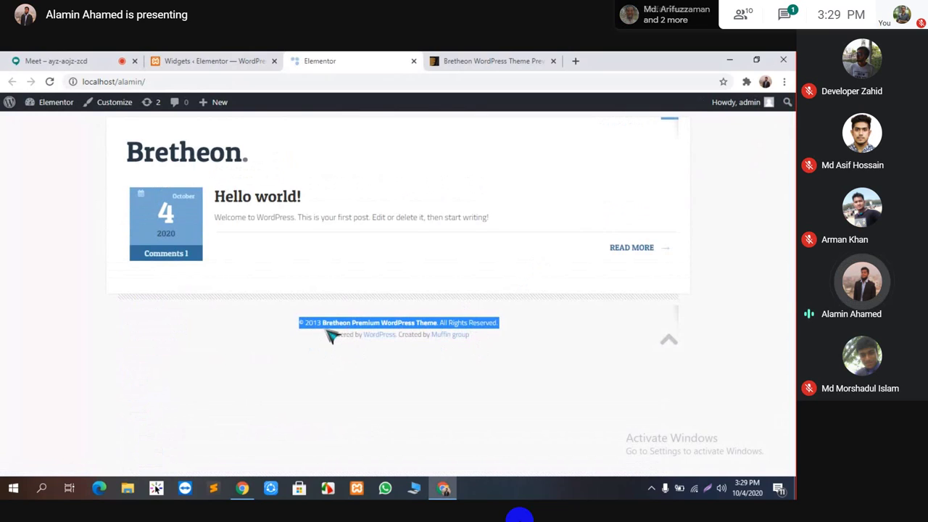
pyautogui.click(594, 309)
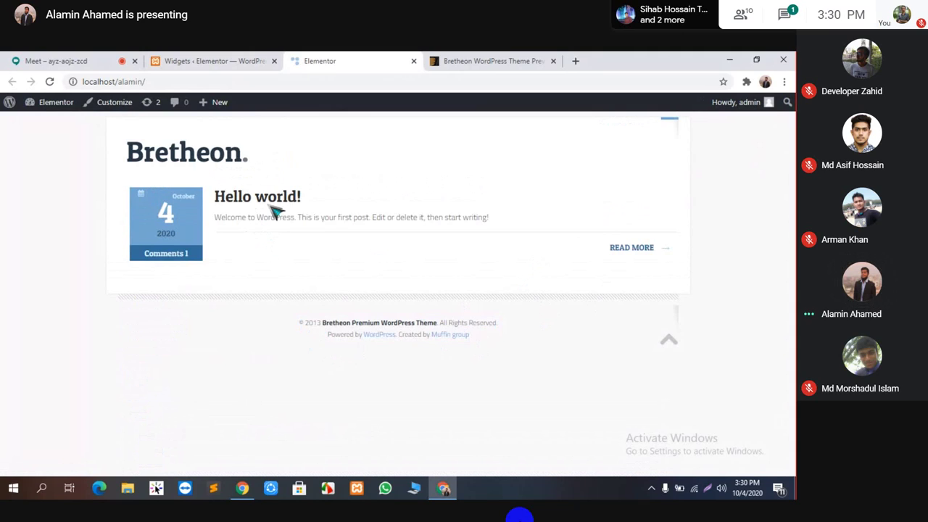
pyautogui.click(221, 60)
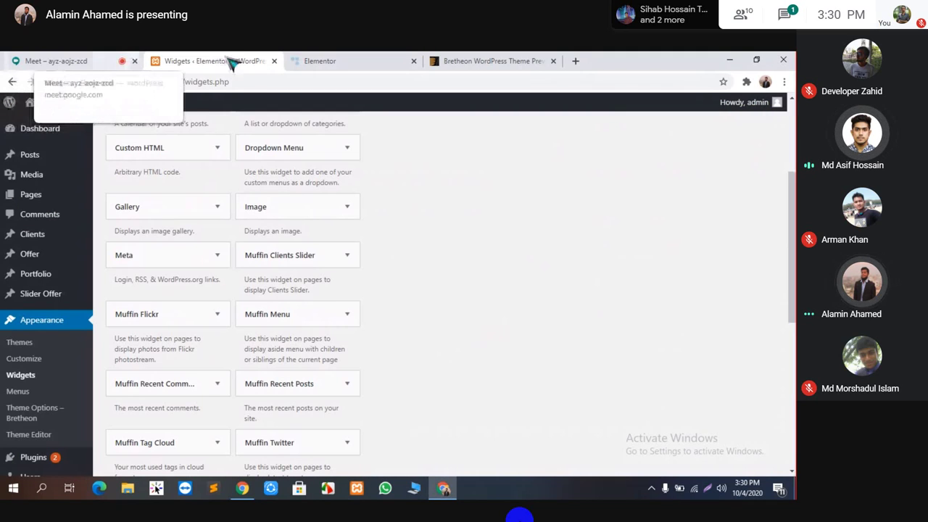
pyautogui.click(93, 60)
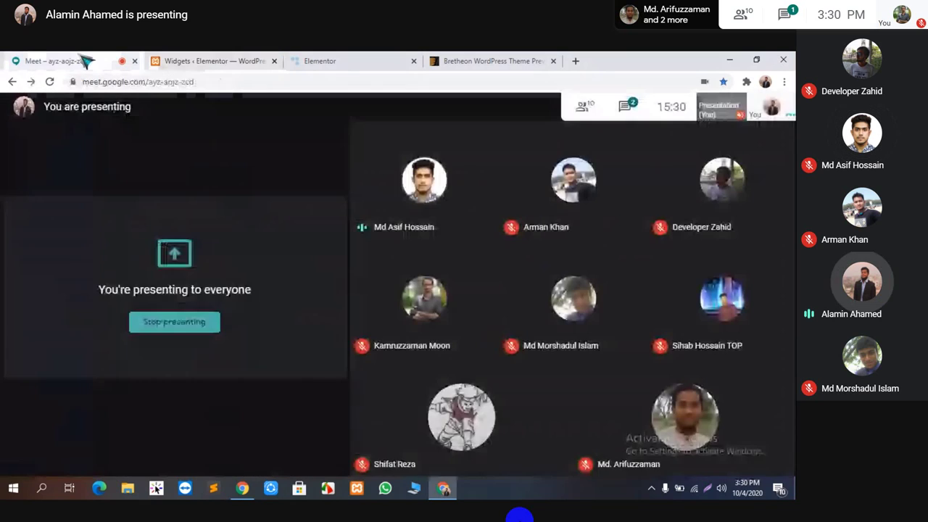
pyautogui.click(320, 61)
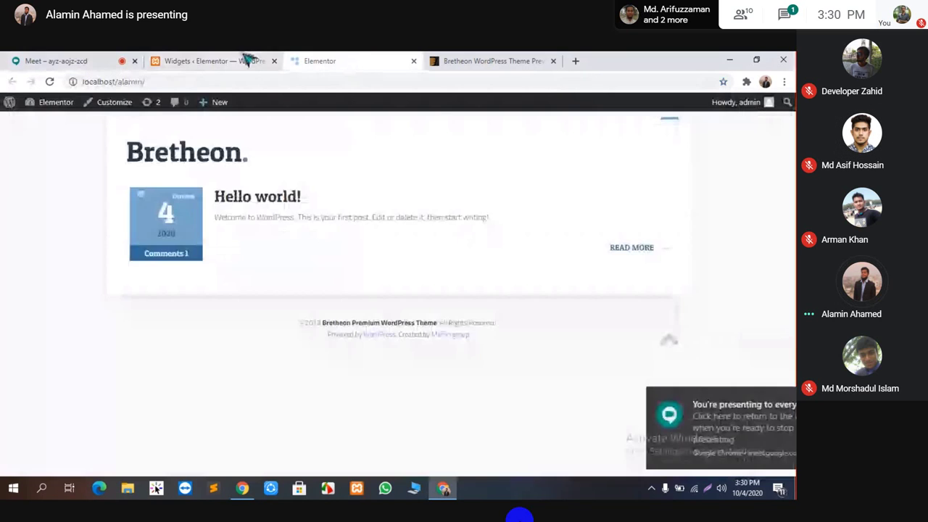
# Dismiss the presenting notification and return to the site's front page.
pyautogui.click(215, 61)
pyautogui.scroll(-3, 32, 407)
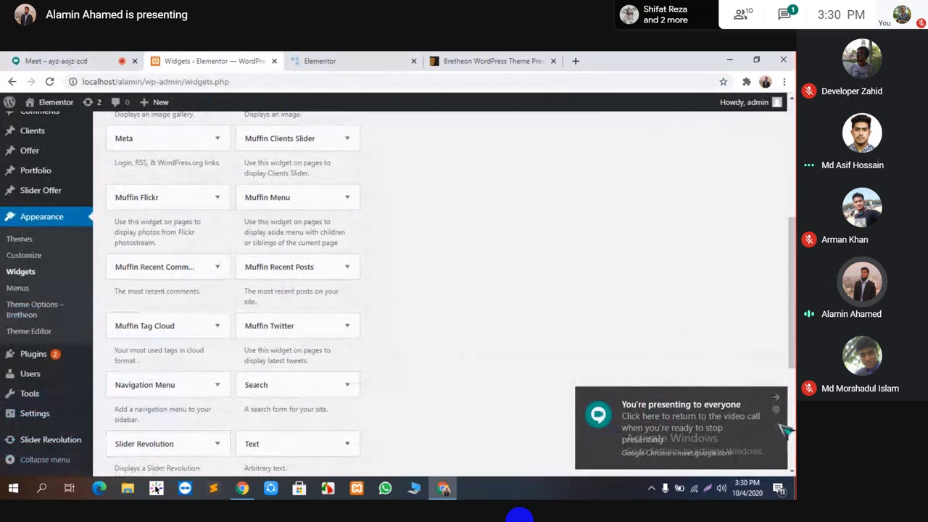
pyautogui.click(776, 395)
pyautogui.click(58, 61)
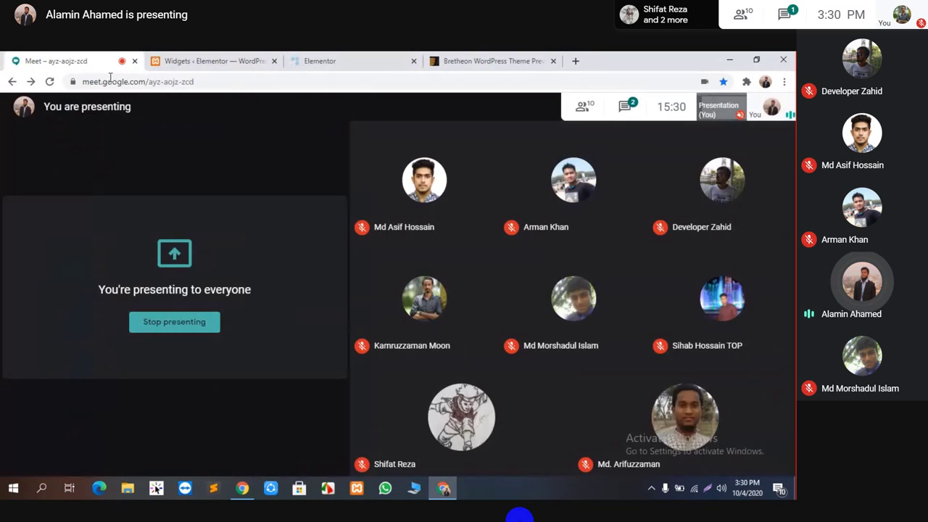
pyautogui.click(374, 61)
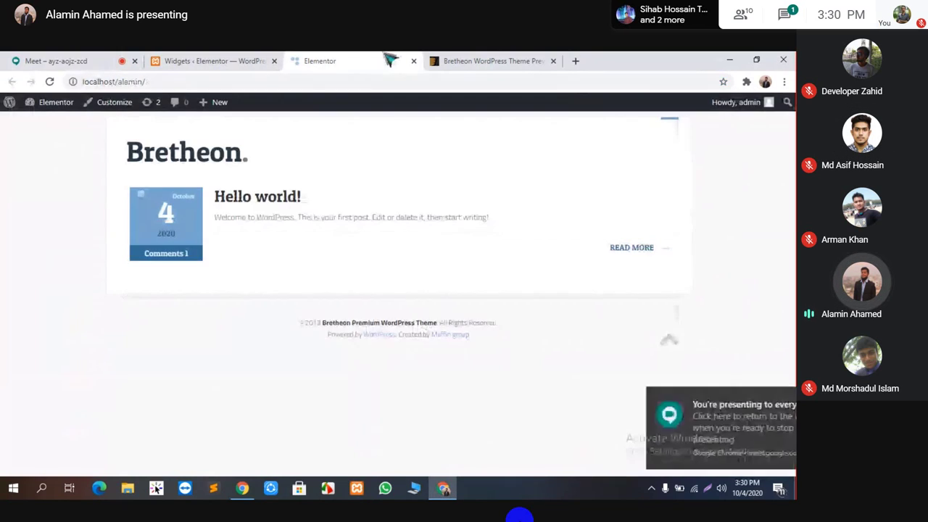
# Return to the Bretheon demo, dismiss the presenting notice, and advance the slider two slides.
pyautogui.click(499, 61)
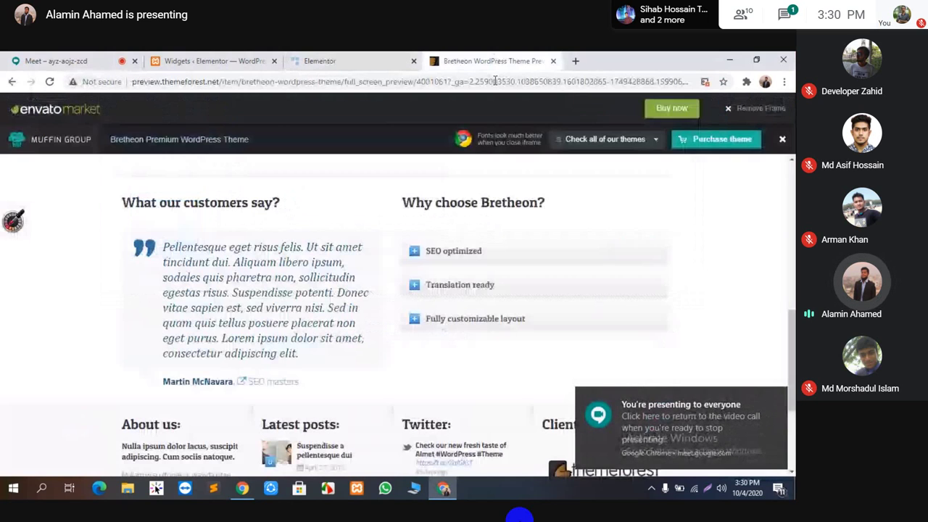
pyautogui.scroll(10, 643, 288)
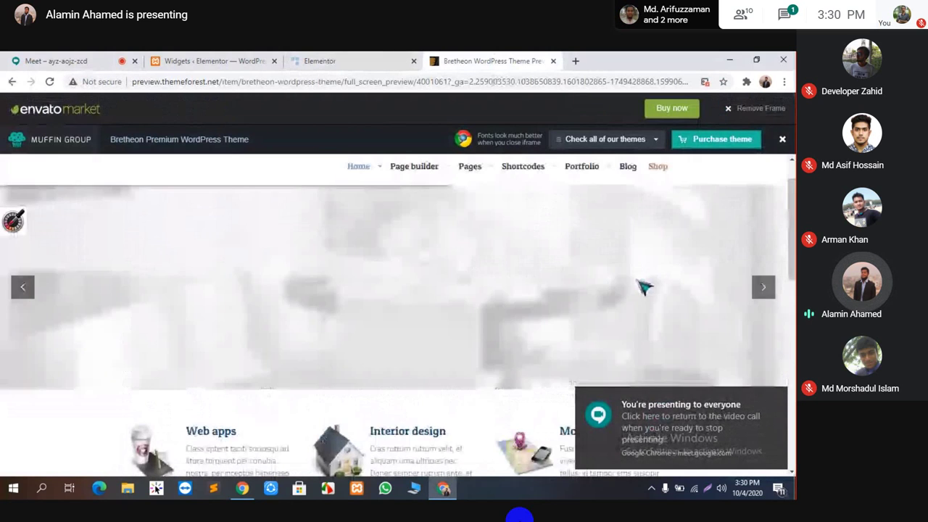
pyautogui.hotkey('ctrl', '1')
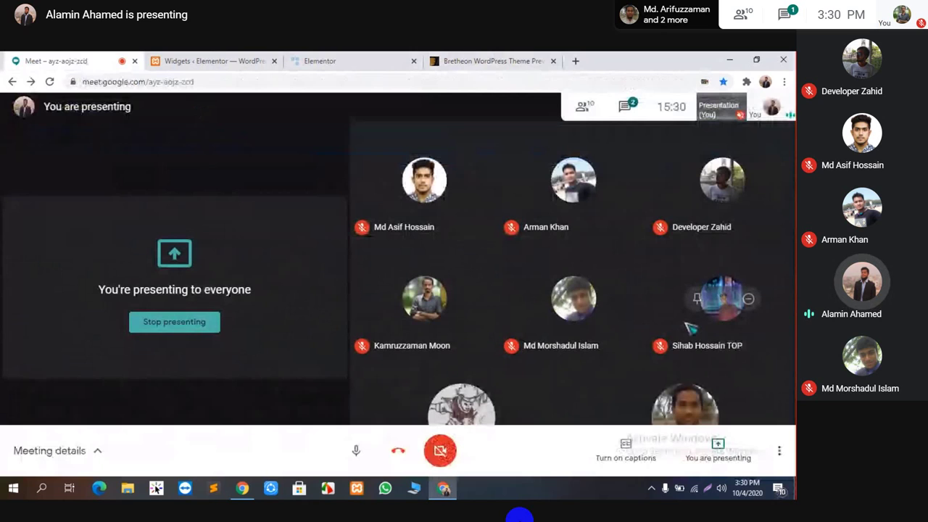
pyautogui.click(537, 60)
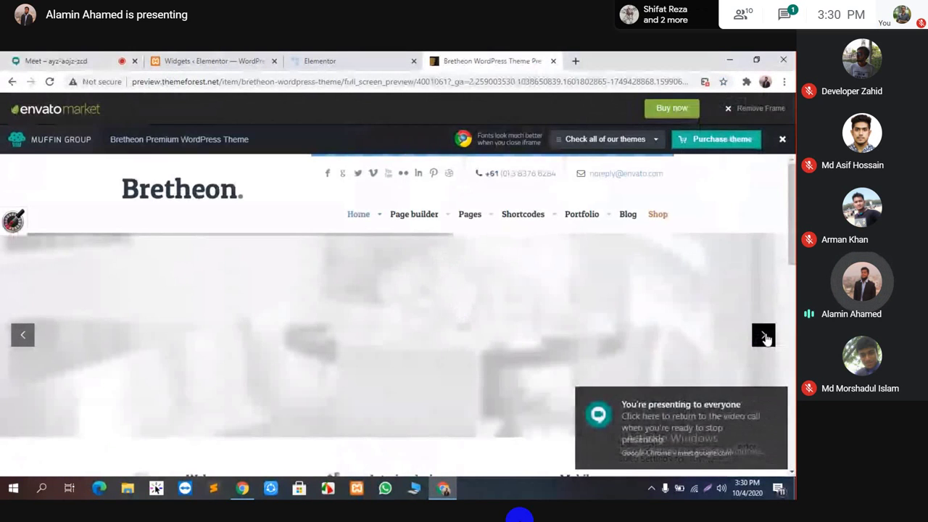
pyautogui.click(776, 402)
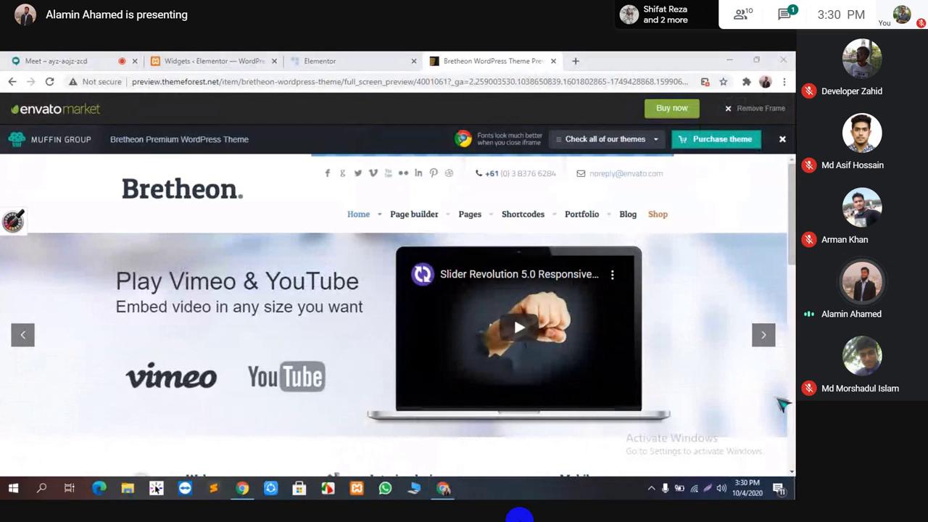
pyautogui.click(766, 341)
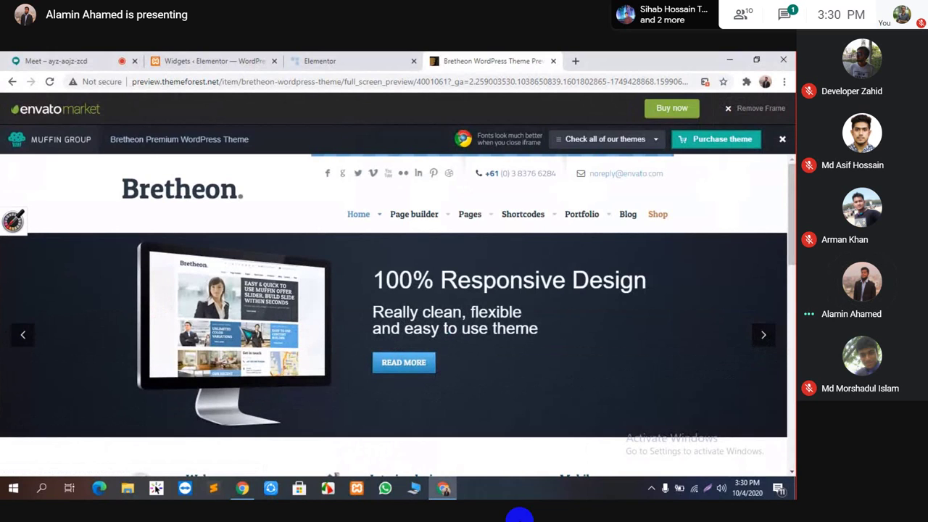
pyautogui.click(766, 338)
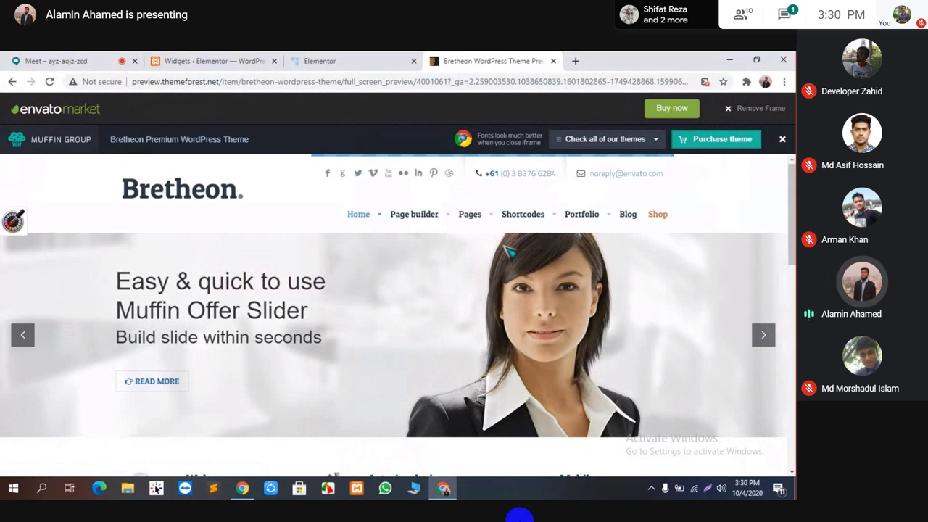
# Glance at the local site's front page, then scroll the demo to Why choose Bretheon?
pyautogui.click(384, 61)
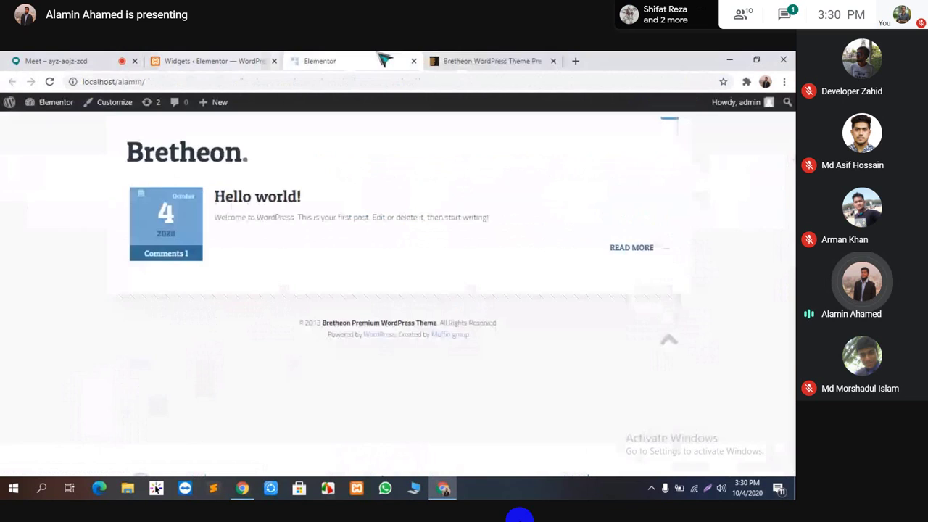
pyautogui.click(445, 58)
pyautogui.scroll(-5, 524, 325)
pyautogui.scroll(-4, 525, 333)
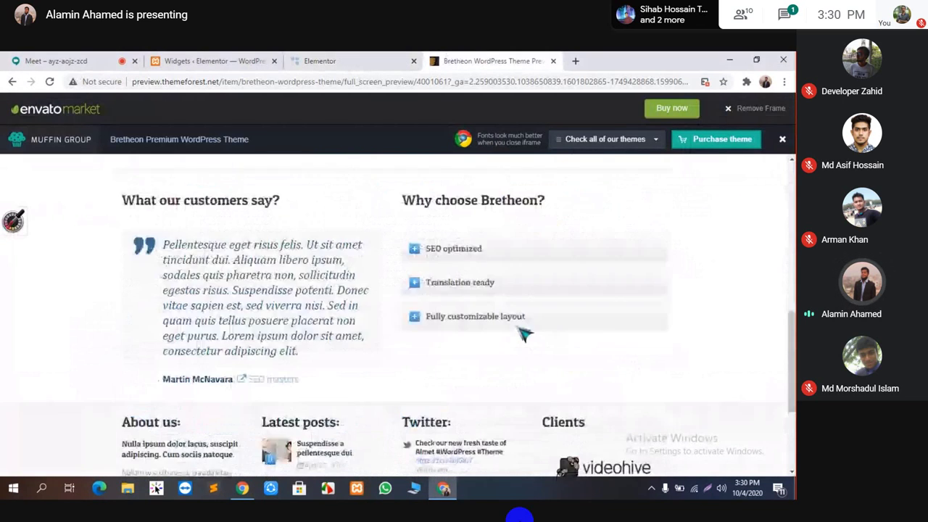
pyautogui.scroll(2, 450, 247)
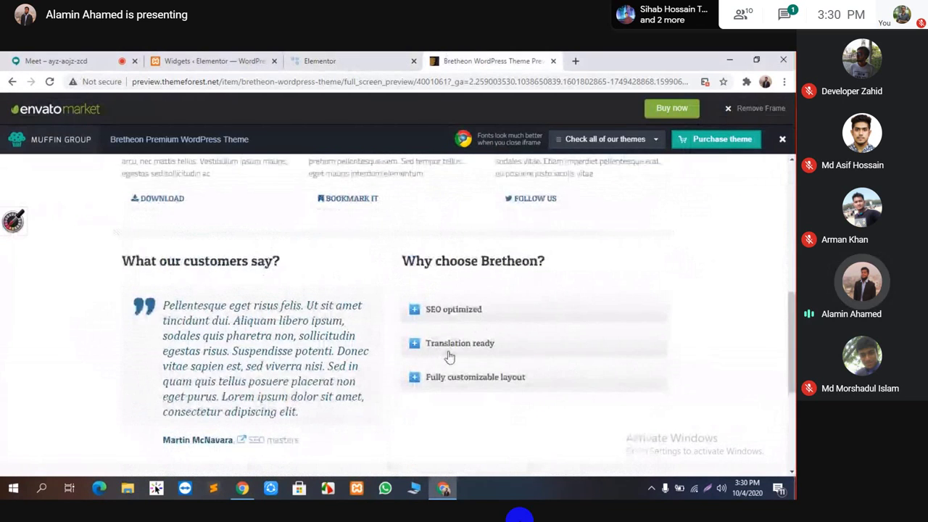
# Expand SEO optimized, Translation ready and Fully customizable layout, then collapse the last one.
pyautogui.click(417, 310)
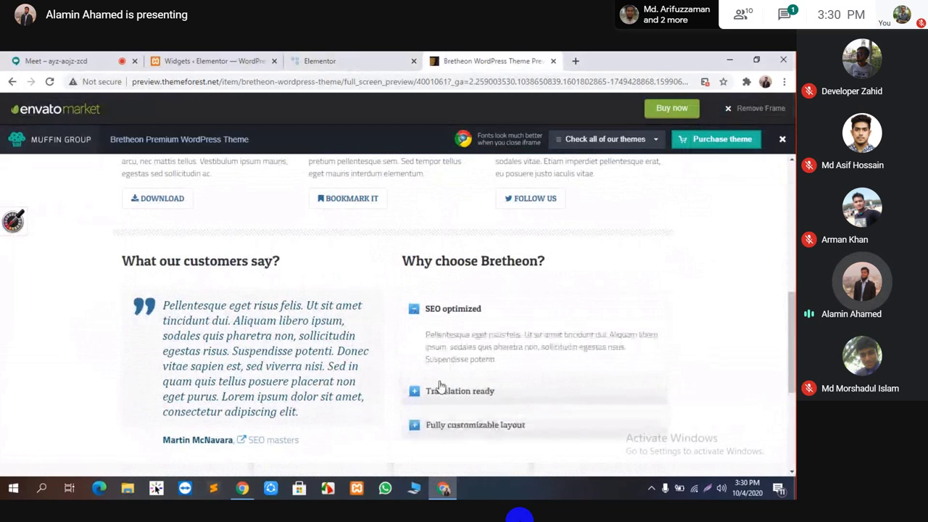
pyautogui.click(438, 388)
pyautogui.click(441, 428)
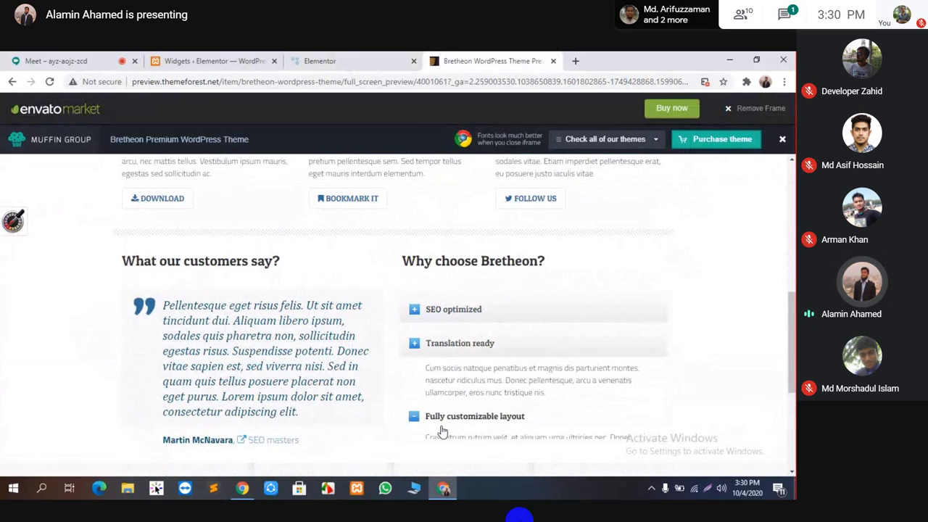
pyautogui.click(443, 380)
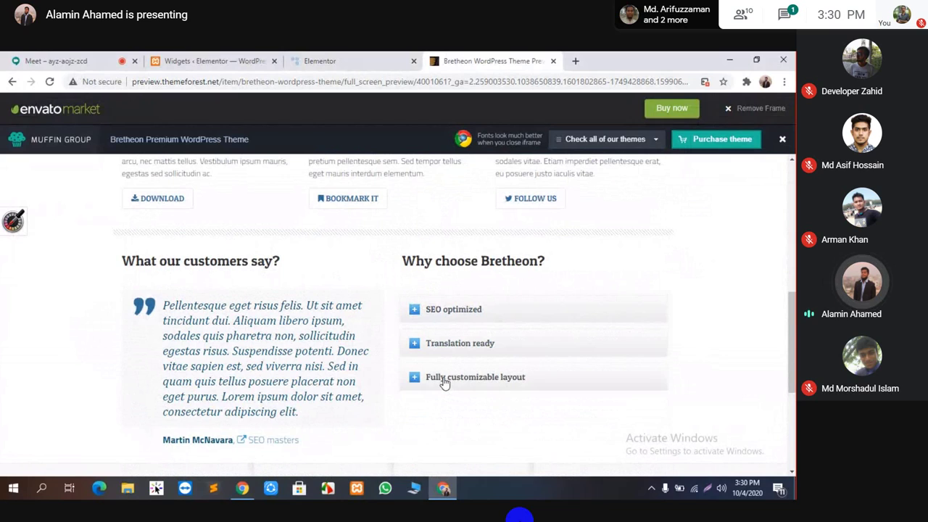
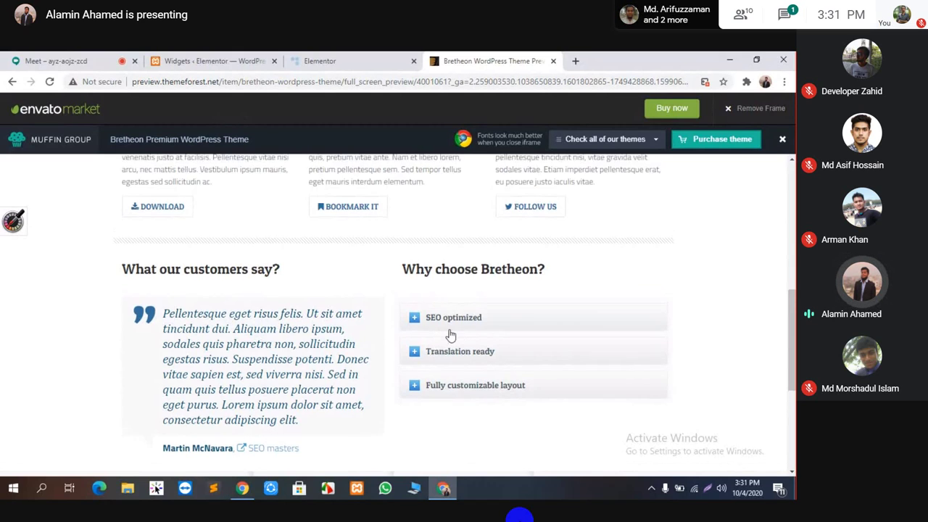
# Scroll the Bretheon demo preview to the top, browse its Home and Pages menus, then return to Widgets.
pyautogui.scroll(4, 450, 335)
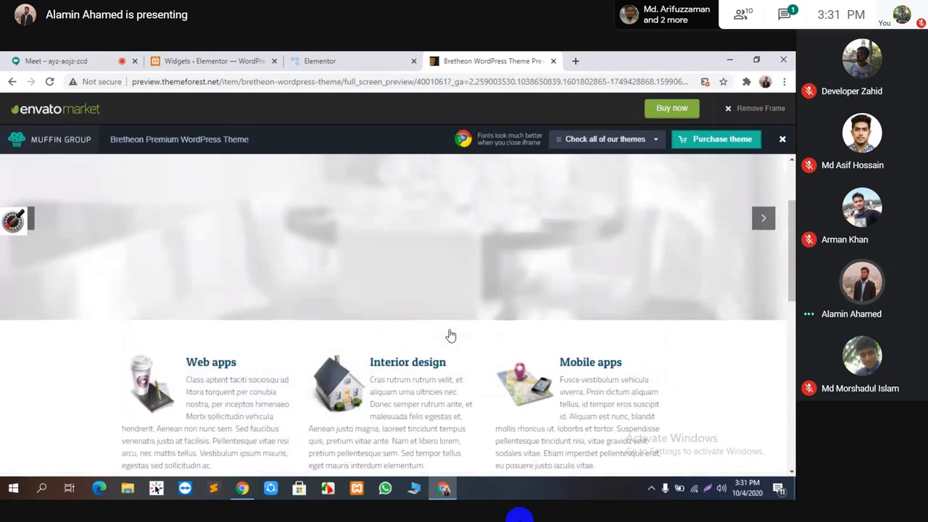
pyautogui.scroll(2, 451, 335)
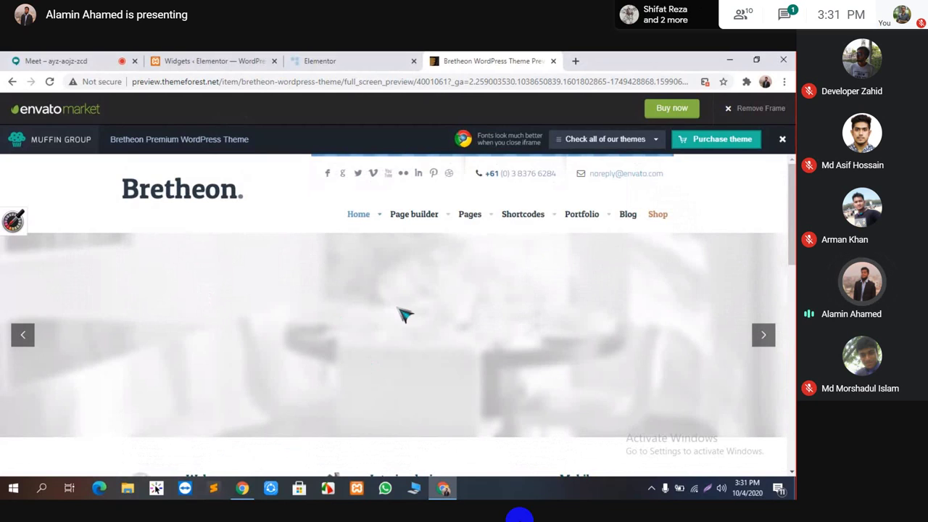
pyautogui.click(95, 62)
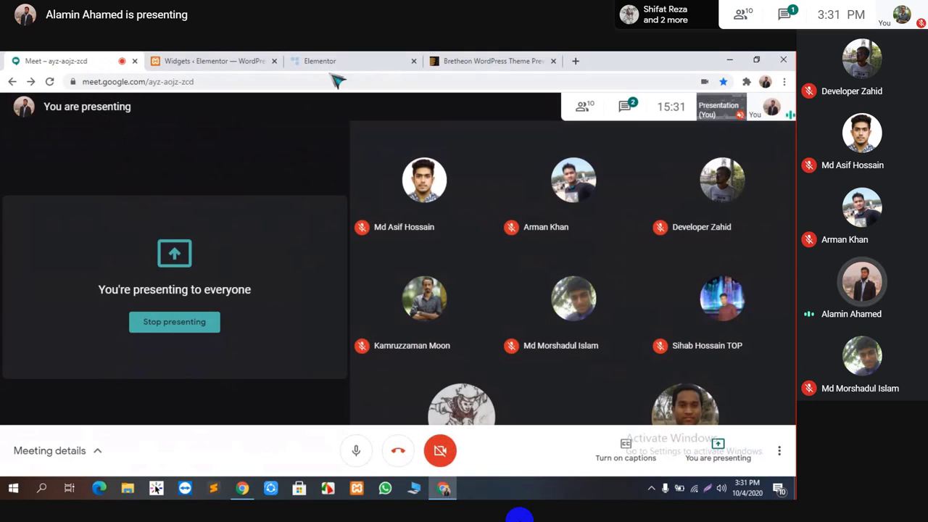
pyautogui.click(513, 61)
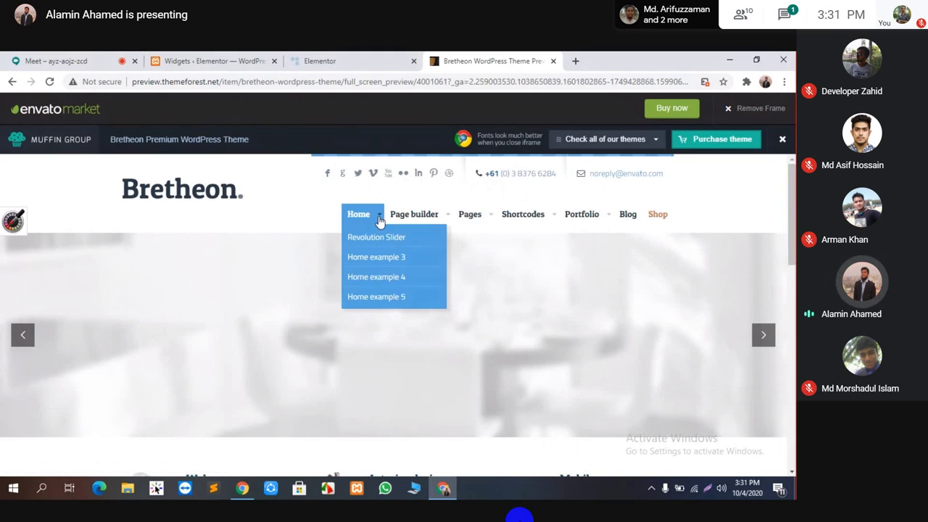
pyautogui.moveTo(488, 227)
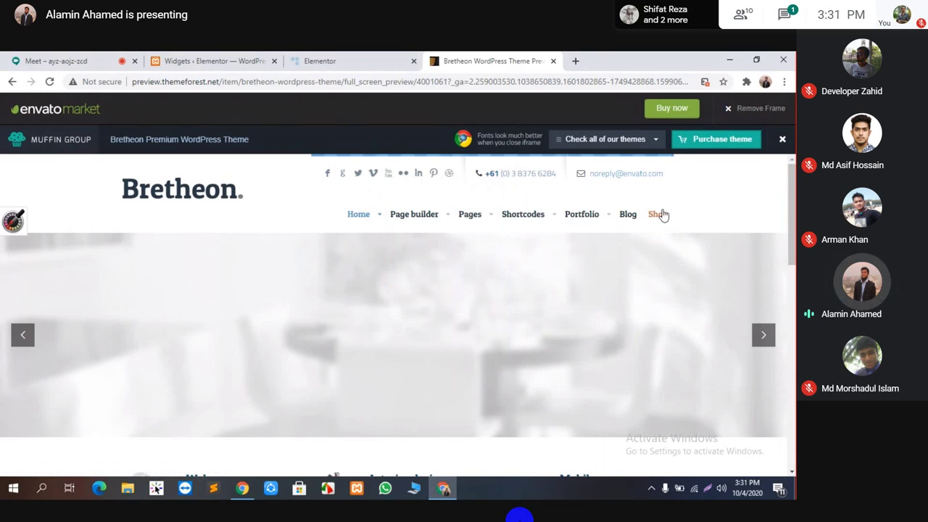
pyautogui.moveTo(367, 211)
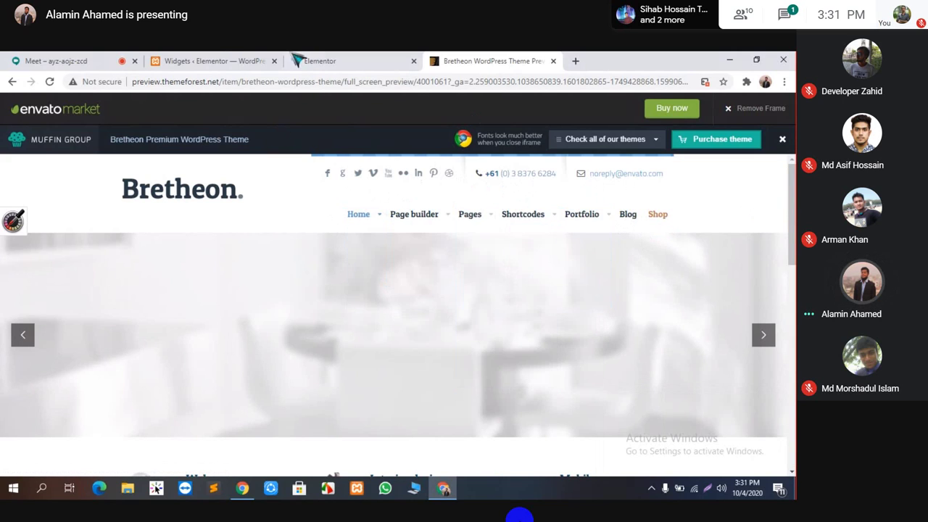
pyautogui.click(261, 61)
pyautogui.scroll(2, 218, 275)
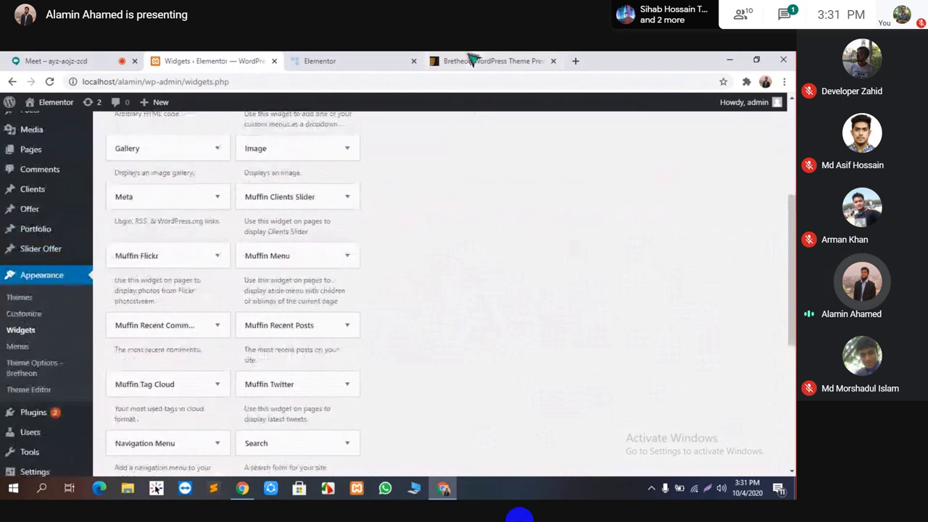
# Open the Pages list and launch three new-page editors in background tabs.
pyautogui.click(471, 61)
pyautogui.click(400, 61)
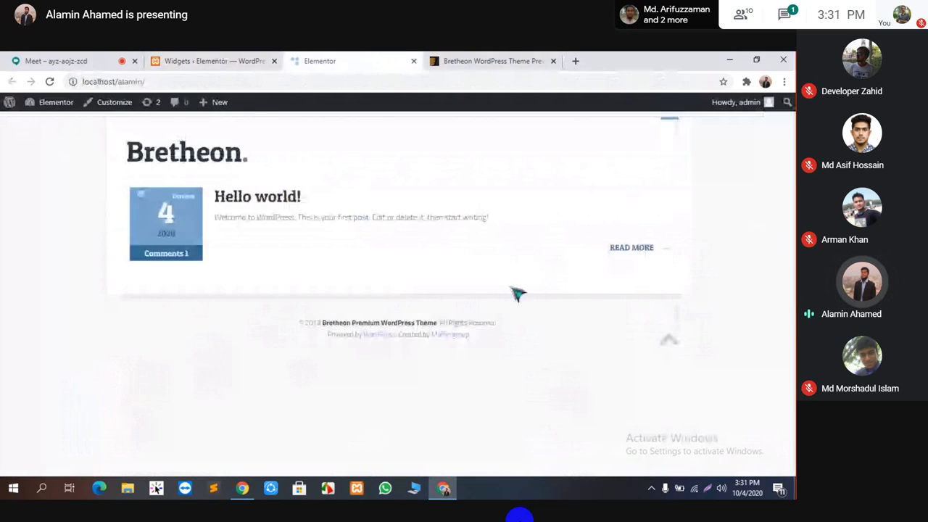
pyautogui.click(230, 61)
pyautogui.scroll(2, 362, 181)
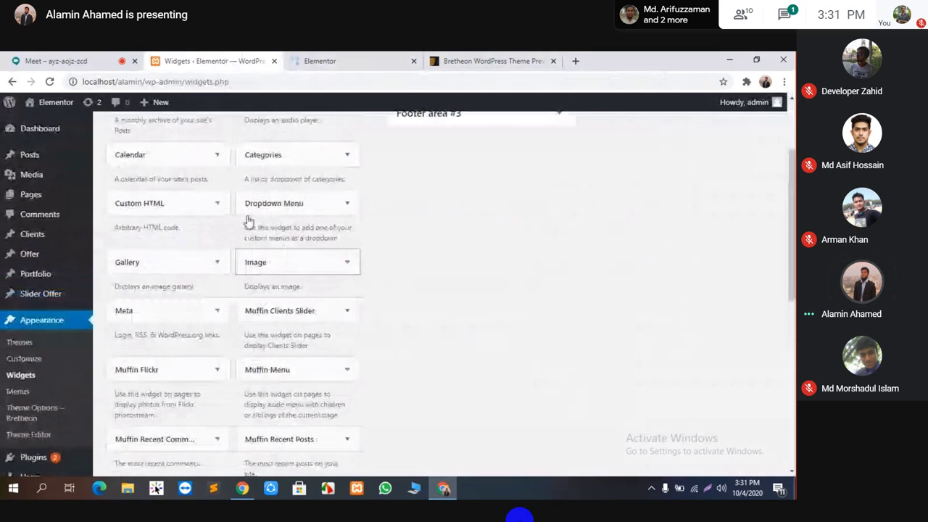
pyautogui.click(33, 197)
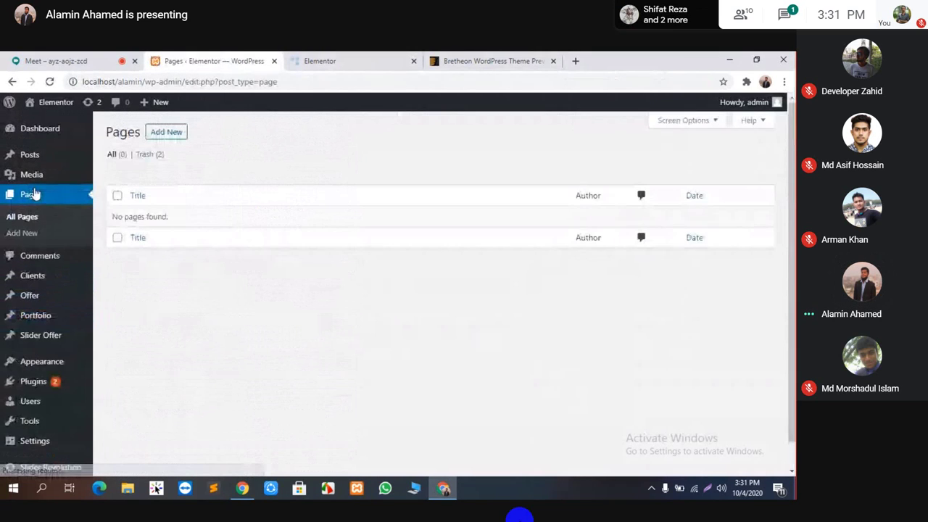
pyautogui.middleClick(171, 135)
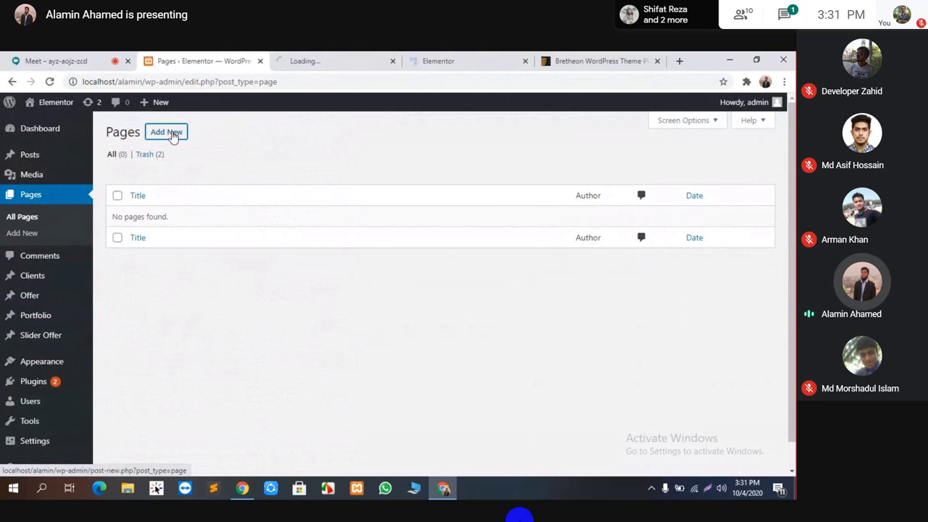
pyautogui.middleClick(172, 135)
pyautogui.middleClick(172, 136)
pyautogui.middleClick(173, 136)
pyautogui.click(227, 60)
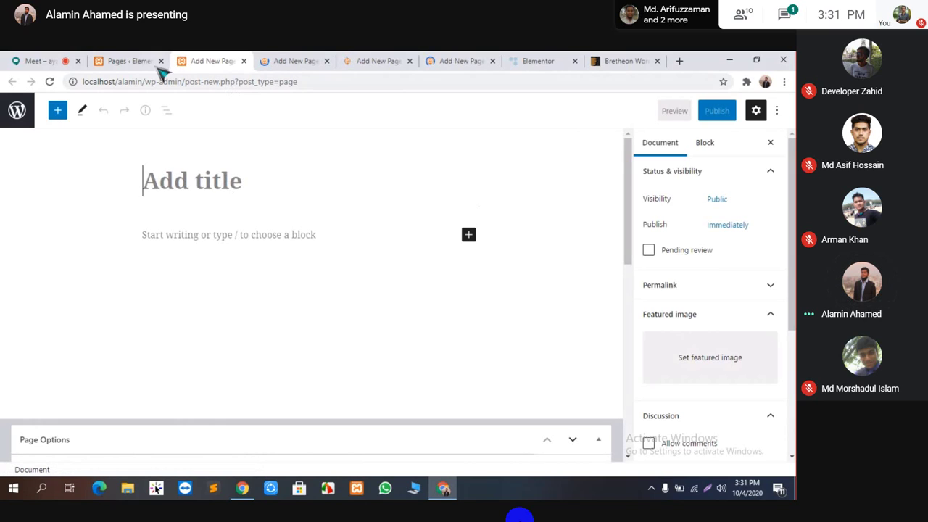
# Publish a page titled 'Home' and close its editor.
pyautogui.write('H')
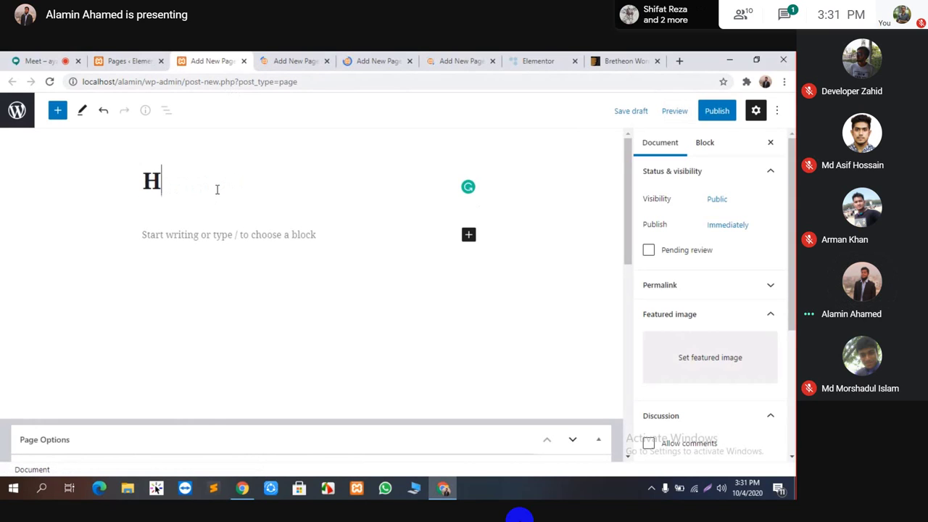
pyautogui.write('ome')
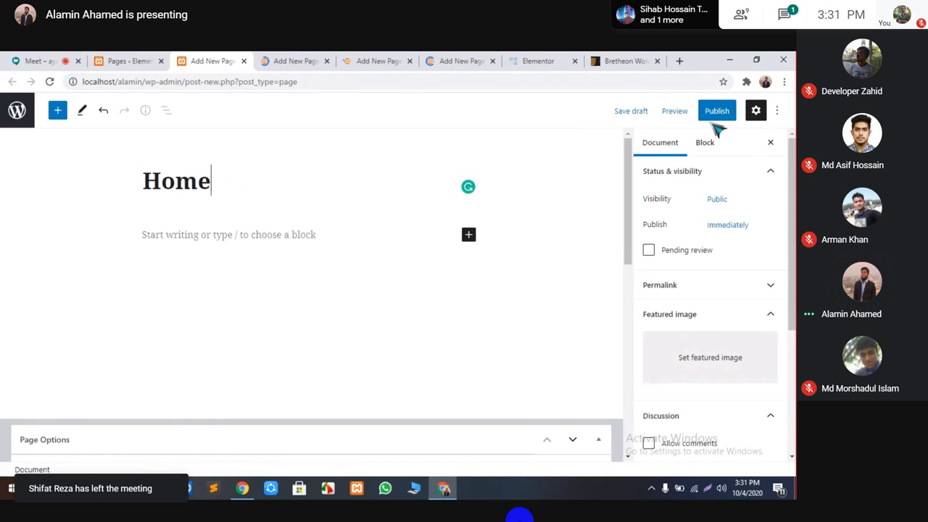
pyautogui.click(711, 120)
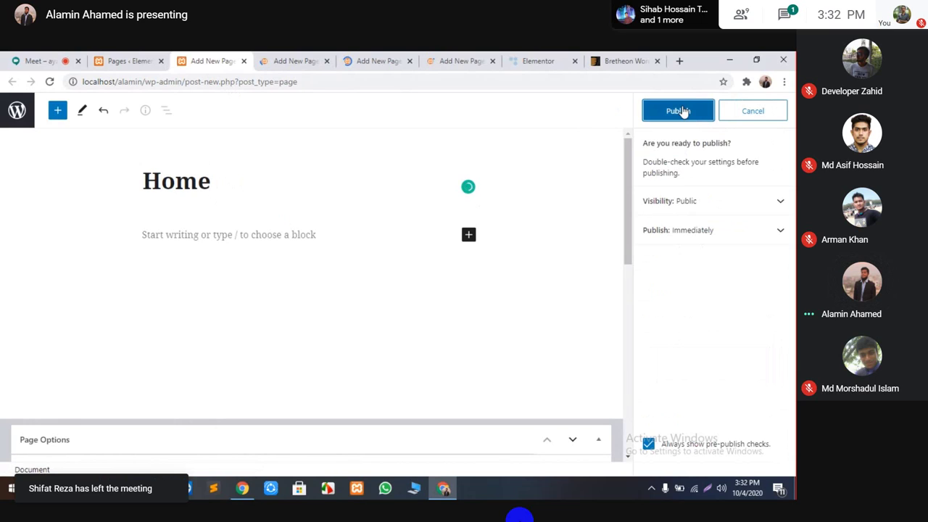
pyautogui.click(679, 110)
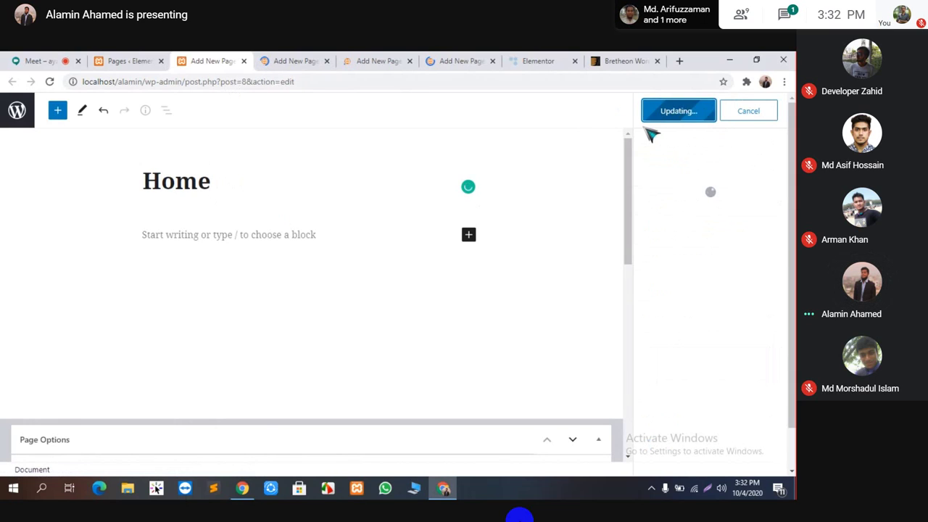
pyautogui.click(245, 60)
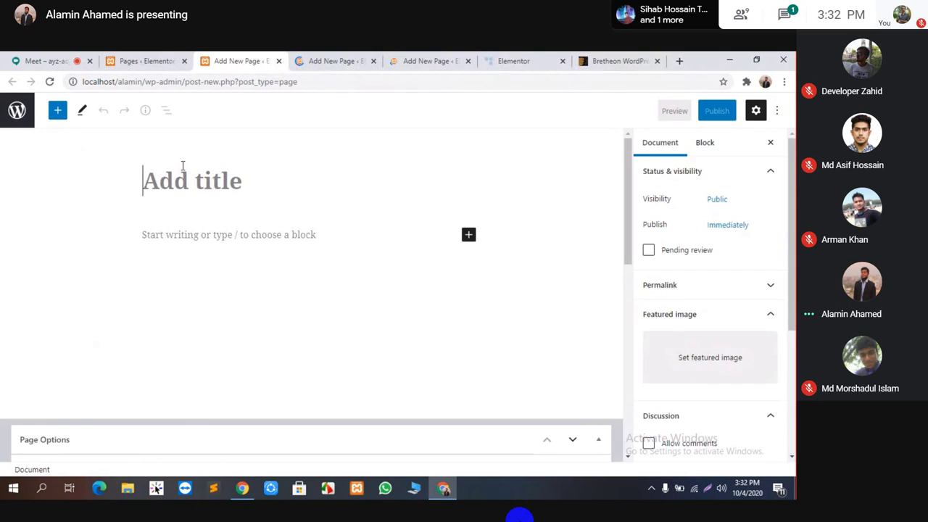
# Publish a page titled 'About Us' and close its editor.
pyautogui.write('Abou')
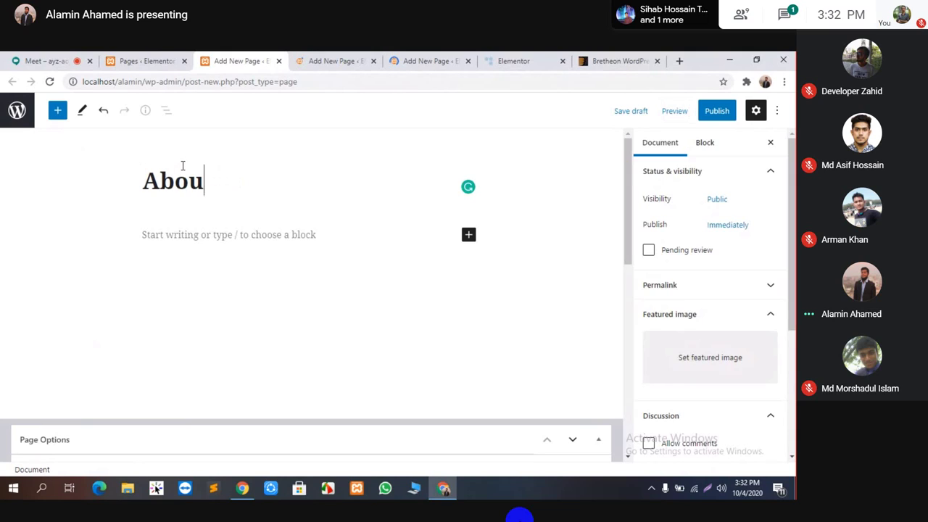
pyautogui.write('t Us')
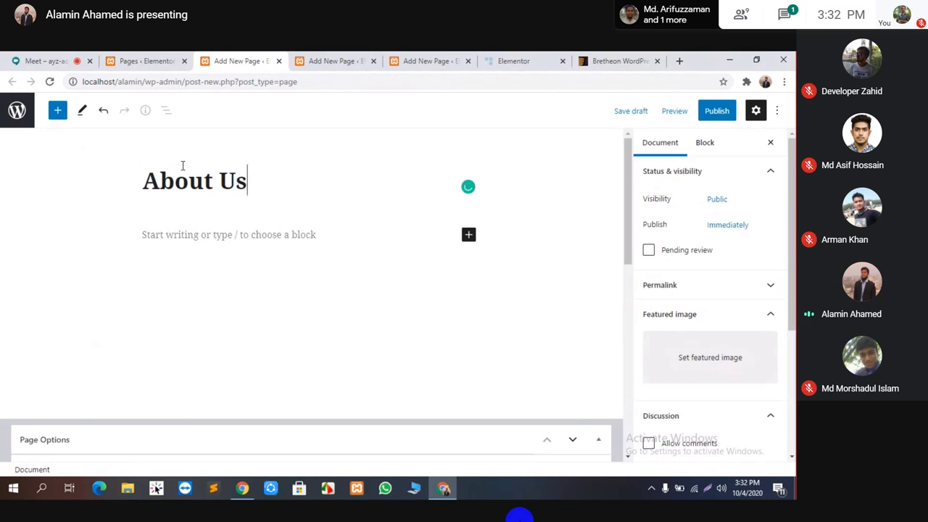
pyautogui.click(715, 111)
pyautogui.click(673, 113)
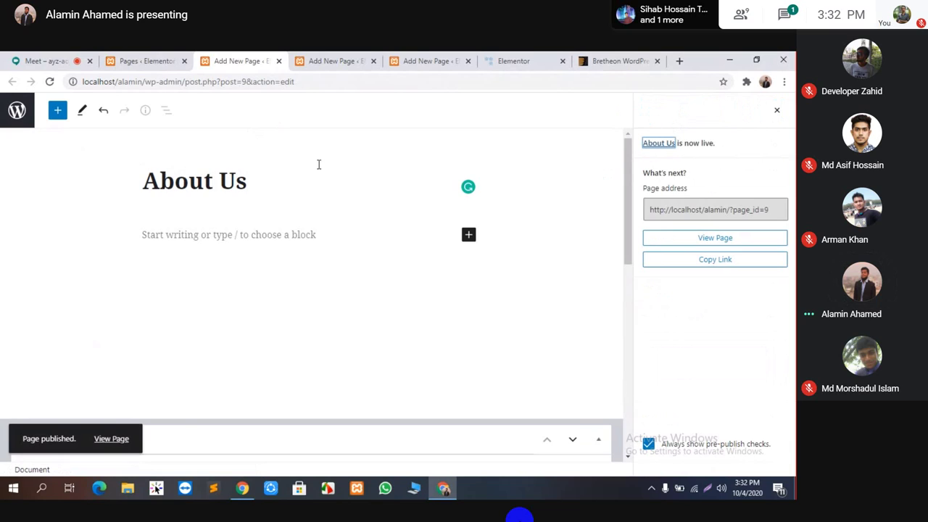
pyautogui.click(279, 62)
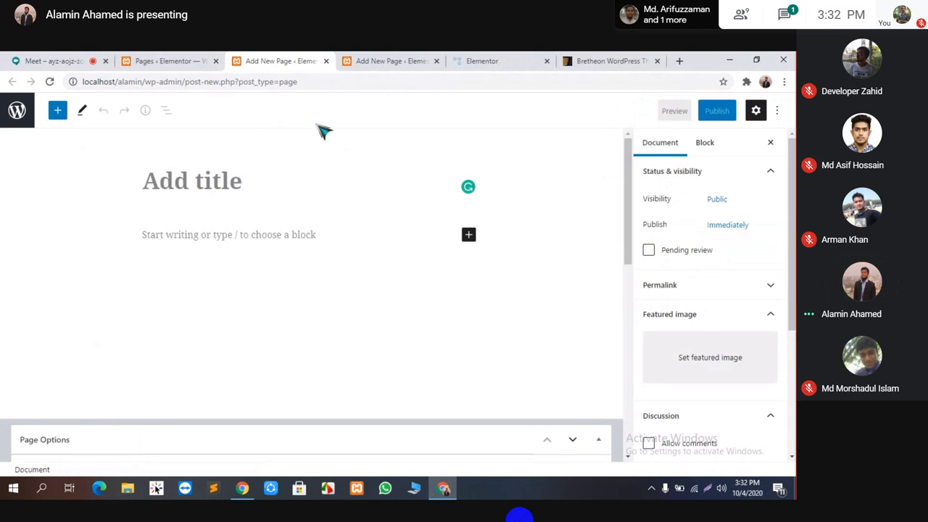
# Publish a page titled 'Contact Us' and close its editor.
pyautogui.write('C')
pyautogui.press('BackSpace')
pyautogui.write('C')
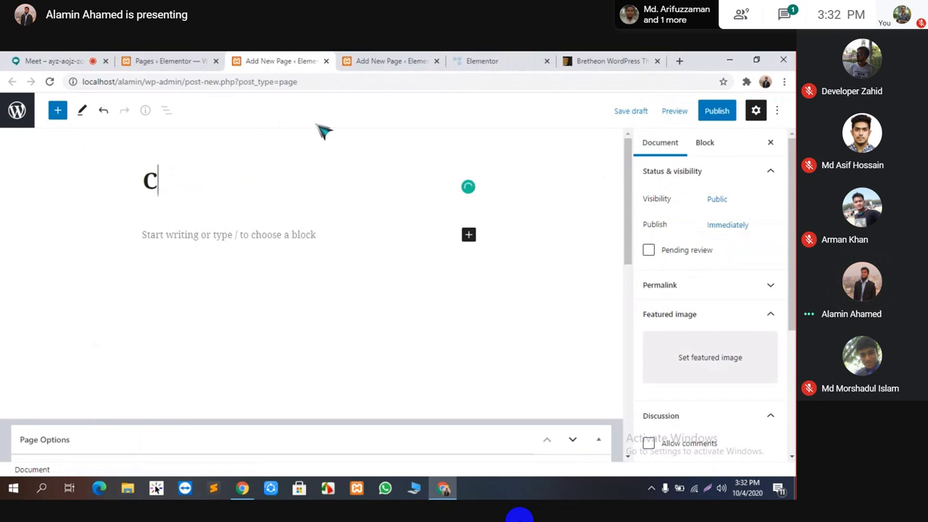
pyautogui.write('ontact ')
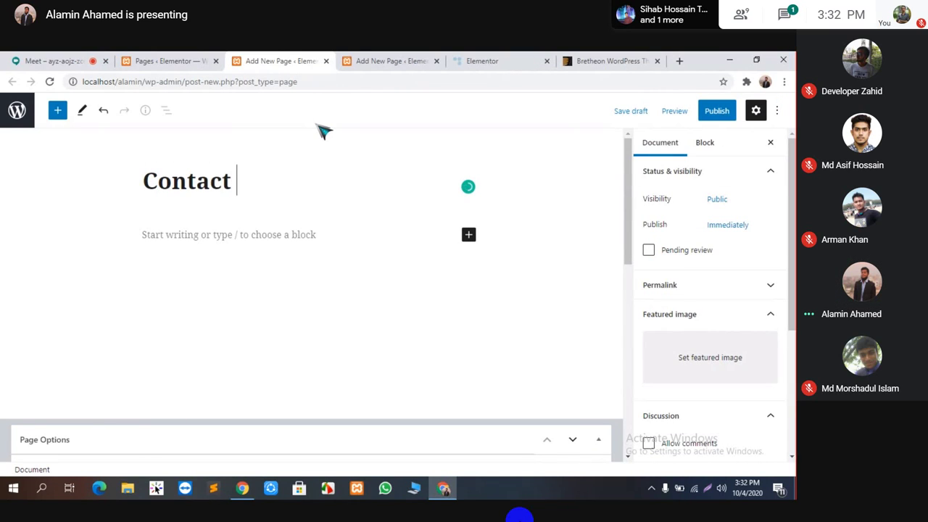
pyautogui.write('Us')
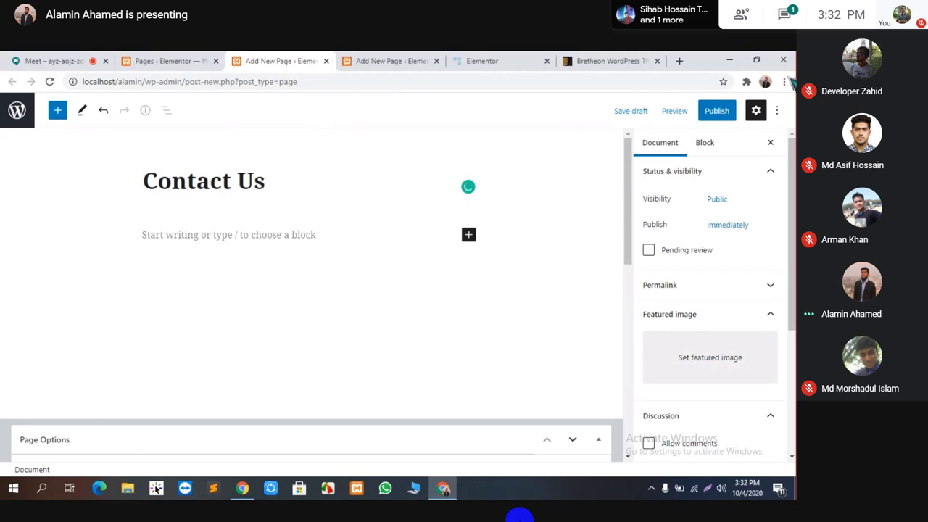
pyautogui.click(718, 112)
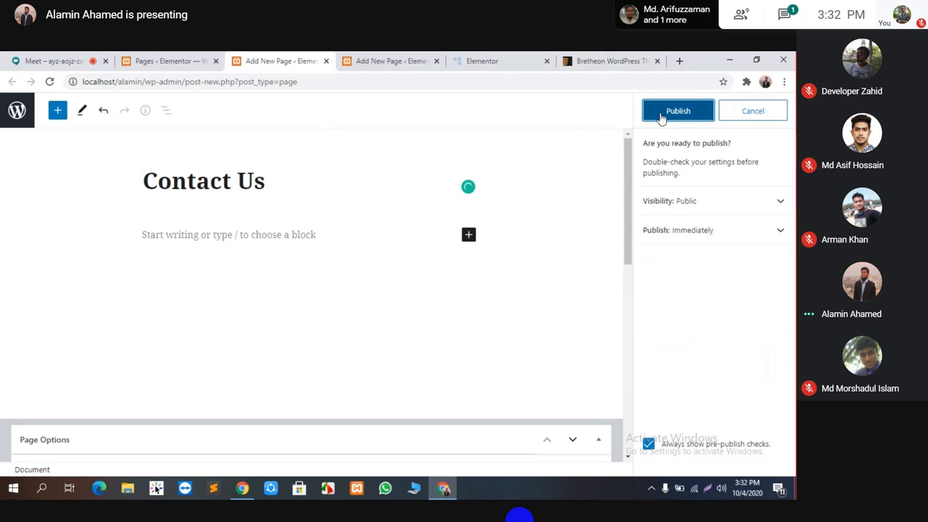
pyautogui.click(662, 114)
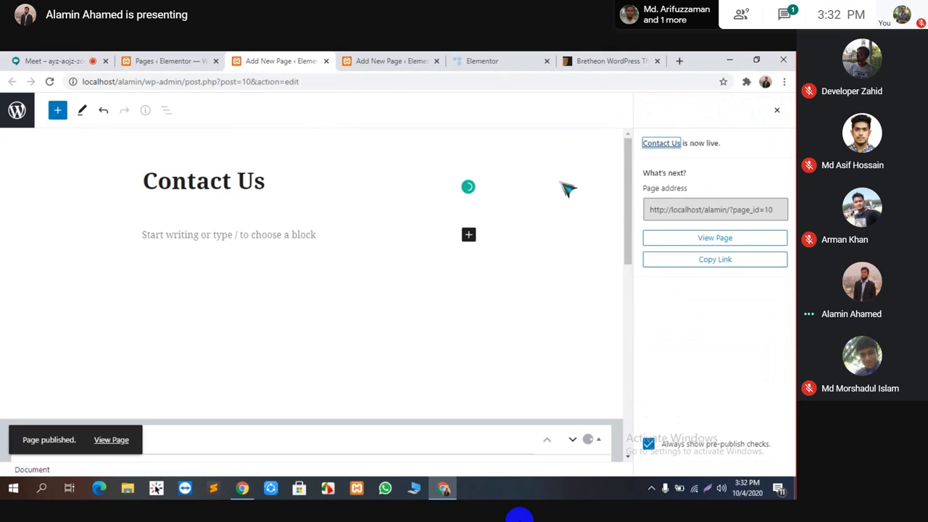
pyautogui.click(327, 61)
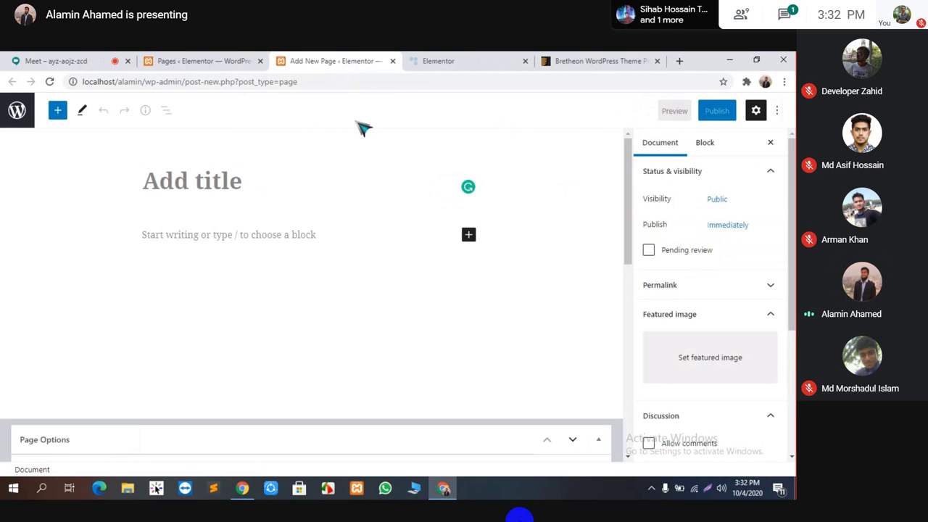
# Title the next new page 'Blog', clearing stray text from its body.
pyautogui.write('B')
pyautogui.press('Return')
pyautogui.write('lo')
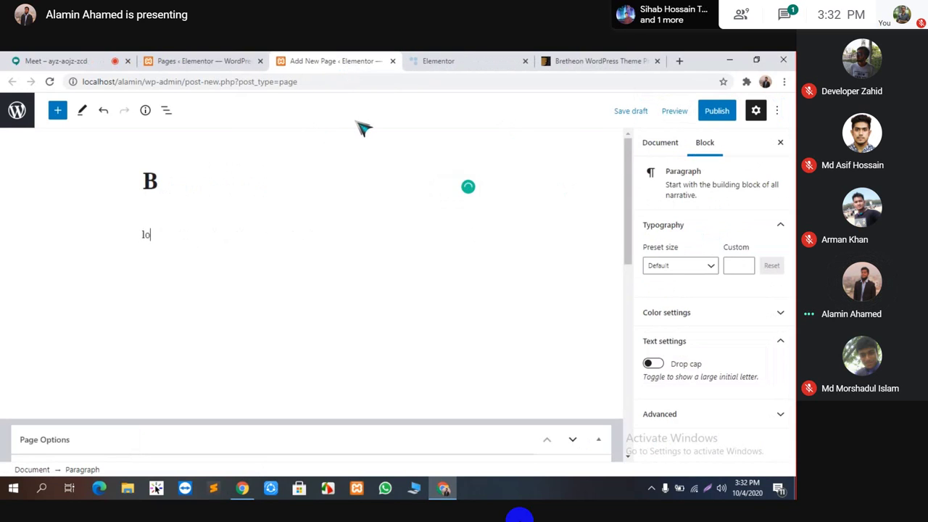
pyautogui.press('BackSpace')
pyautogui.press('BackSpace')
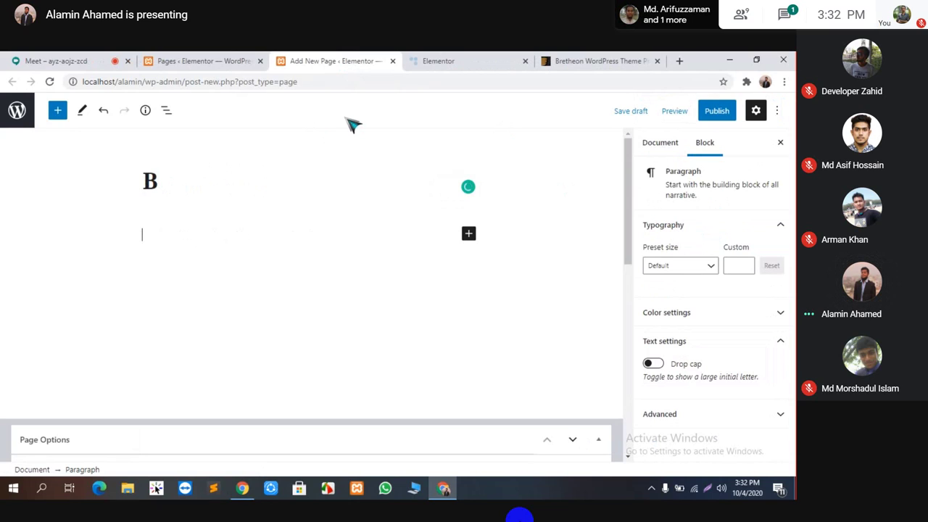
pyautogui.click(187, 182)
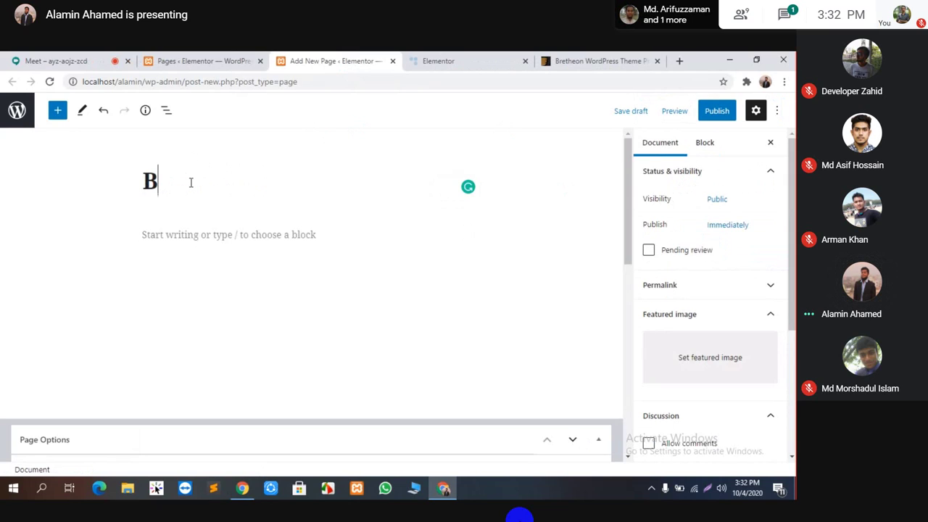
pyautogui.write('log')
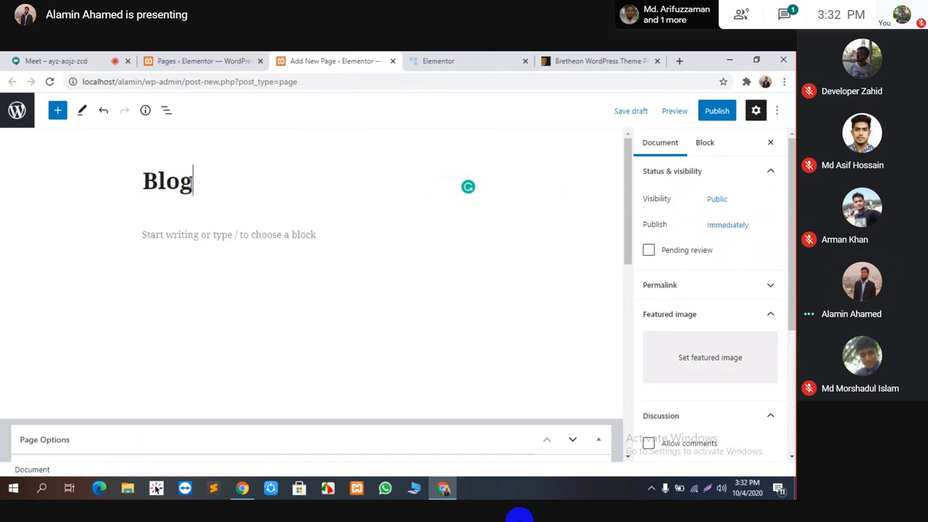
# After glancing at the demo, publish the Blog page and close its editor.
pyautogui.click(580, 61)
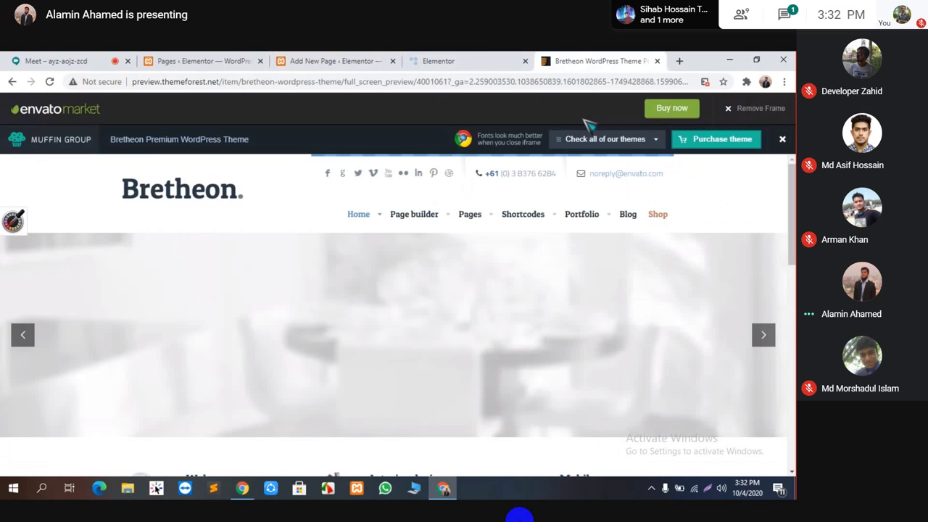
pyautogui.moveTo(593, 202)
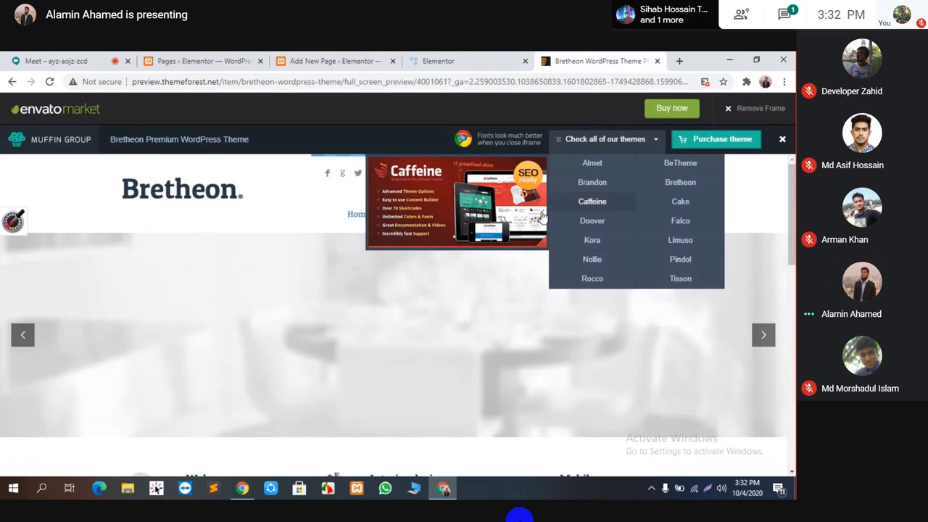
pyautogui.click(451, 64)
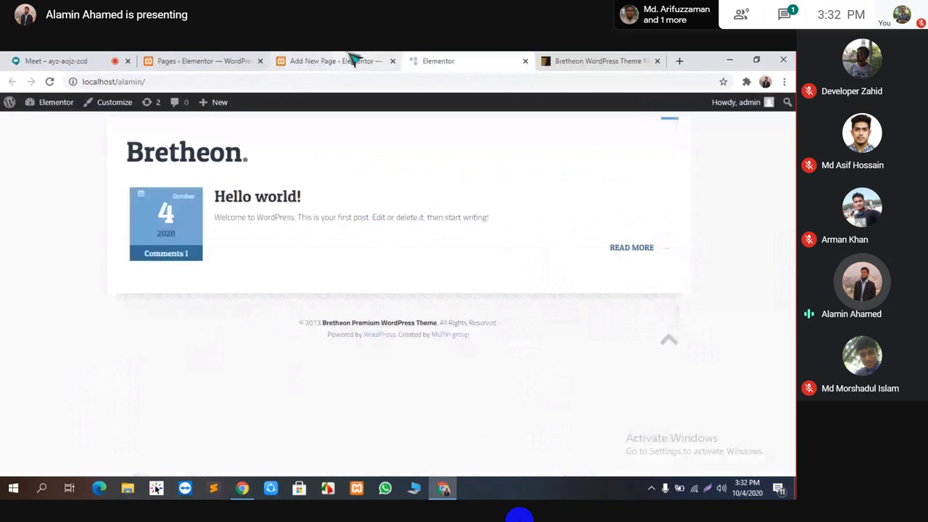
pyautogui.click(353, 61)
pyautogui.click(716, 108)
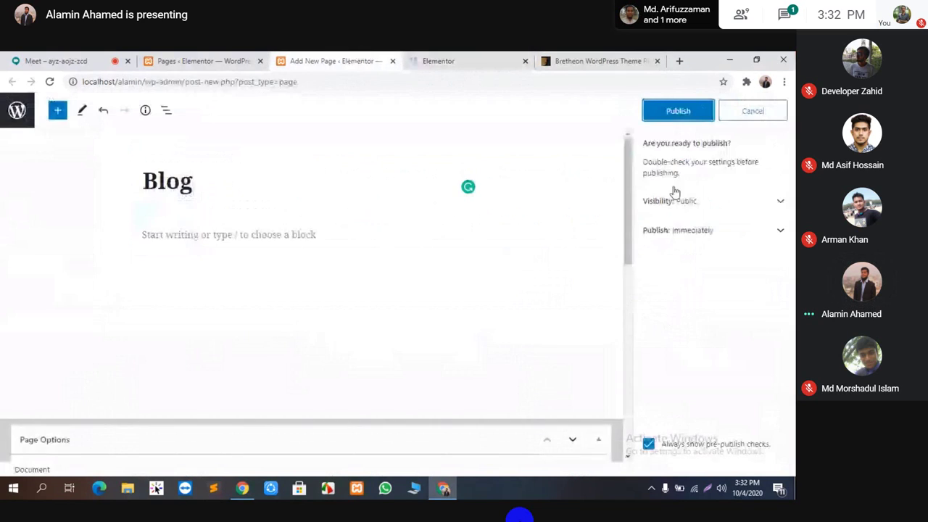
pyautogui.click(668, 115)
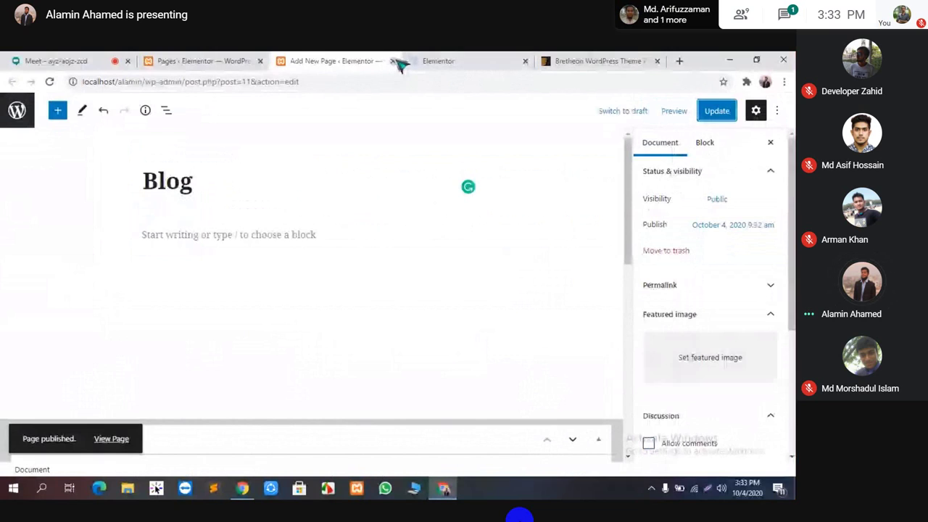
pyautogui.click(394, 62)
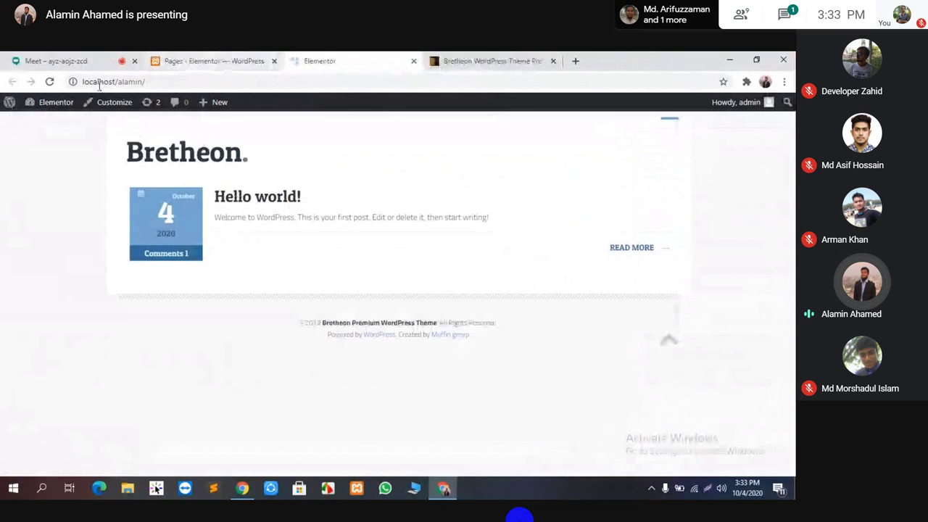
# Reload the local site to show the new page menu, compare with the demo, then view admin Pages.
pyautogui.click(50, 82)
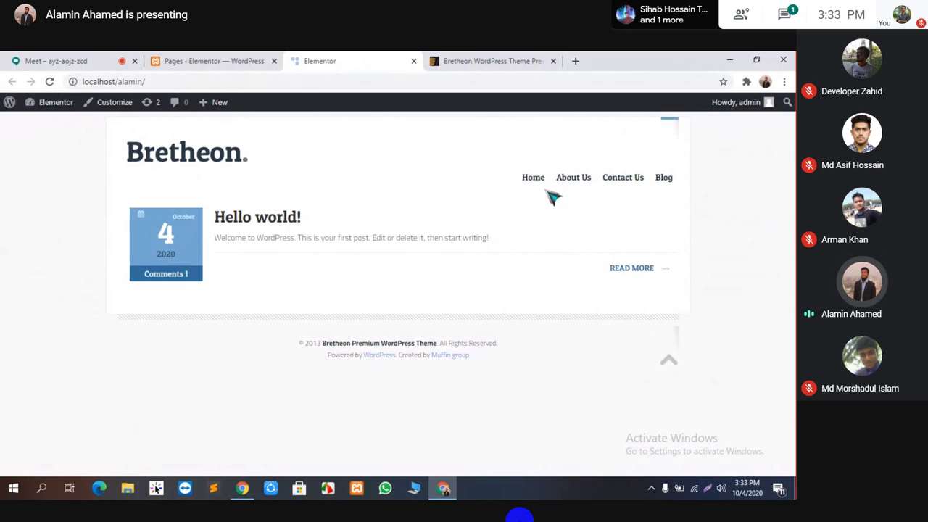
pyautogui.click(481, 60)
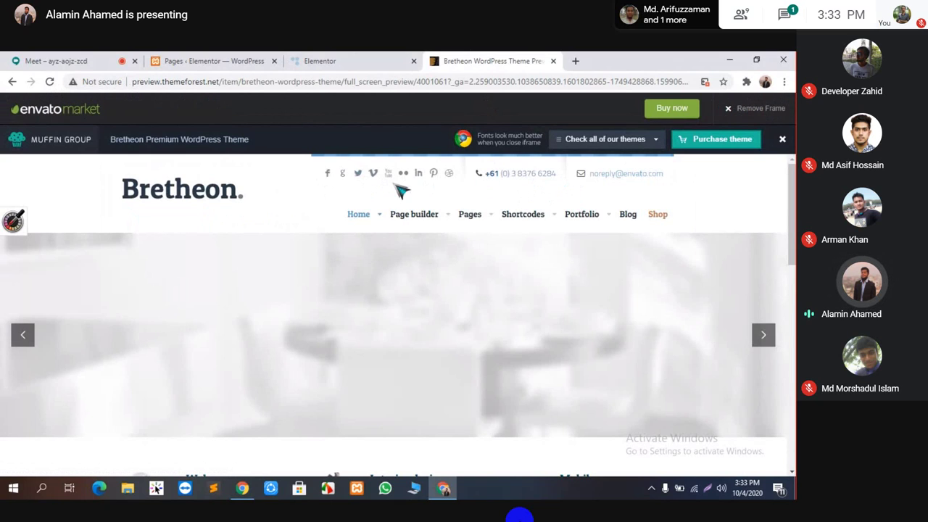
pyautogui.click(332, 61)
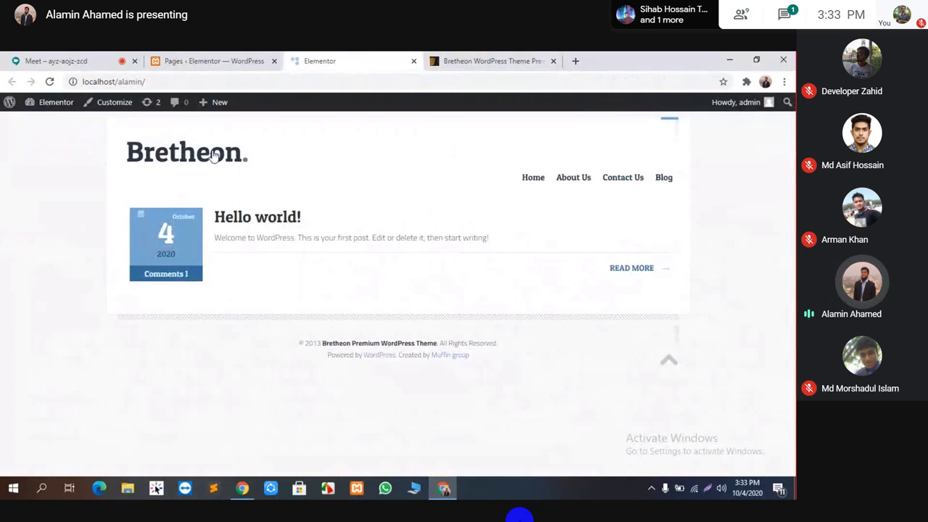
pyautogui.click(241, 61)
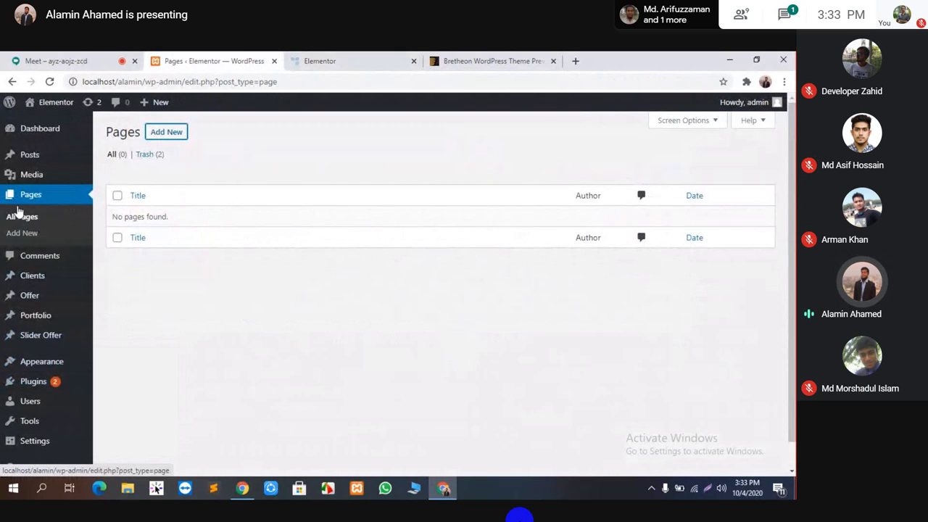
pyautogui.scroll(-1, 18, 211)
# Open Theme Options – Bretheon General settings and toggle Responsive off, then back on.
pyautogui.moveTo(33, 388)
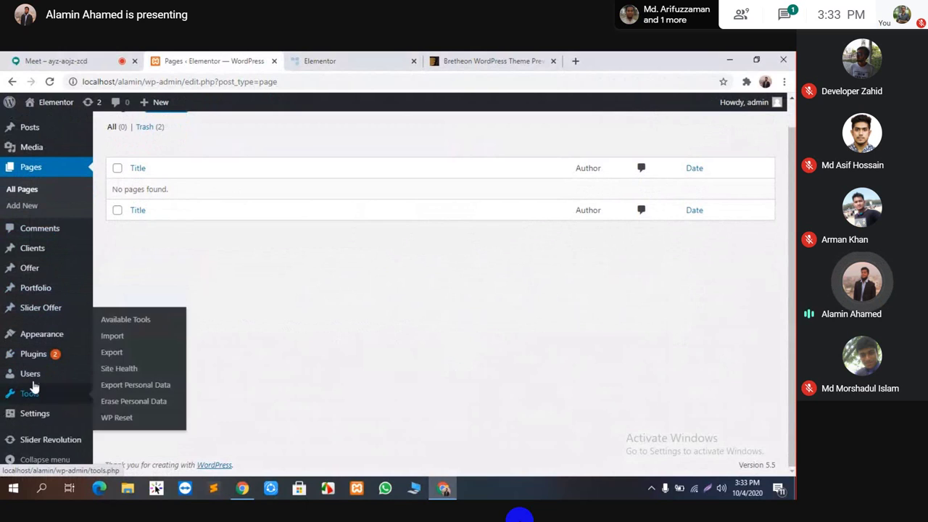
pyautogui.moveTo(31, 340)
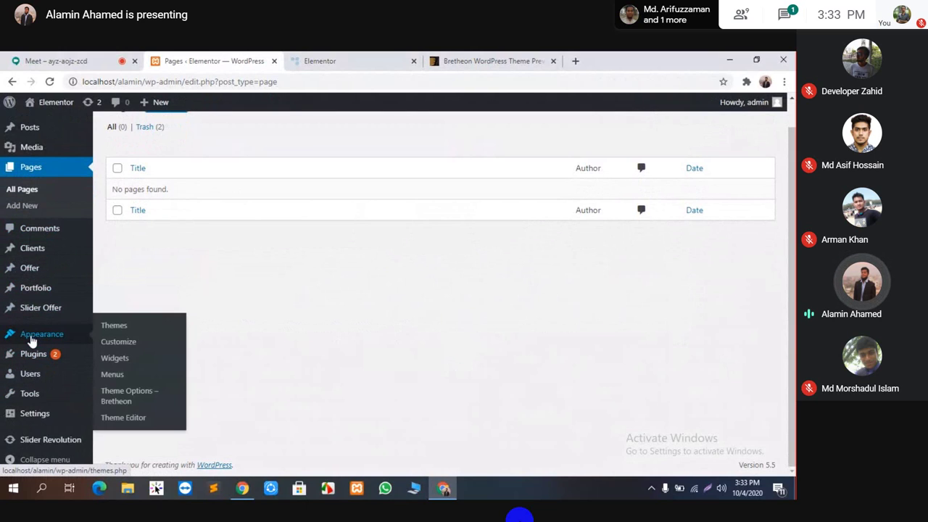
pyautogui.click(118, 401)
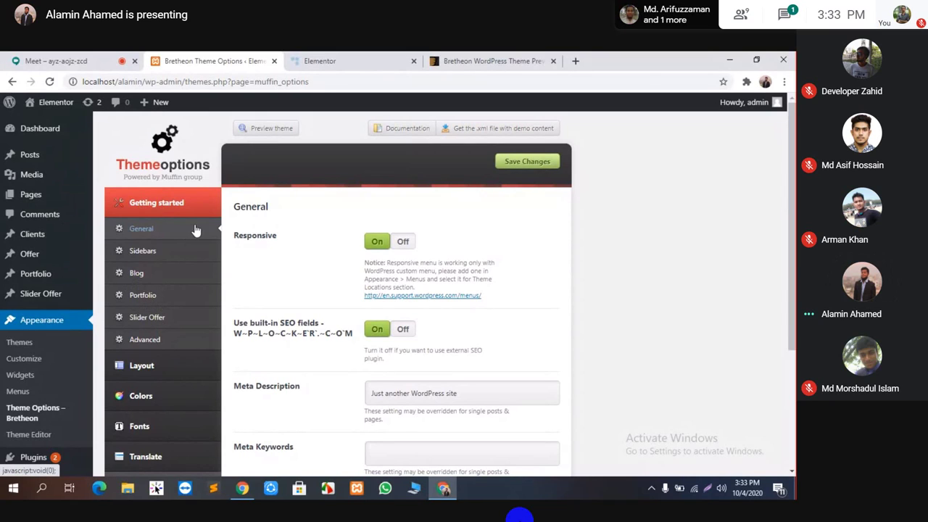
pyautogui.click(407, 244)
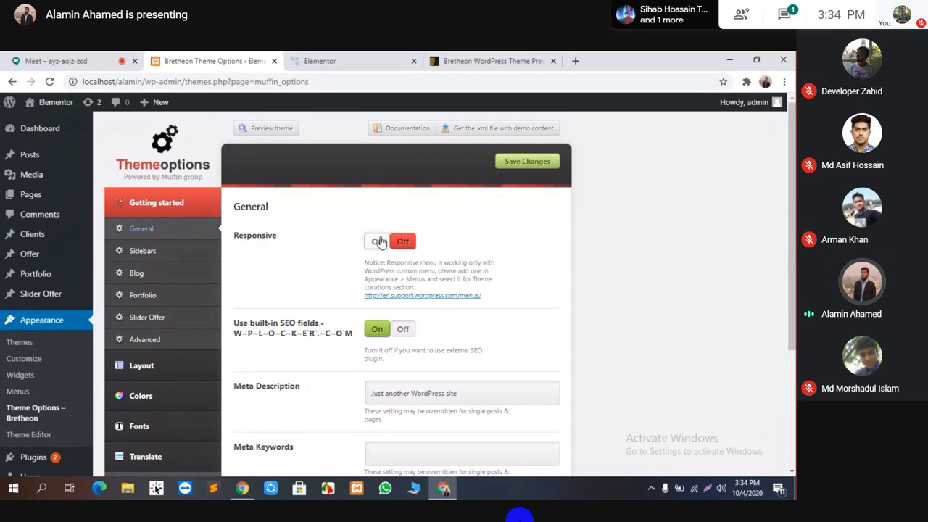
pyautogui.click(381, 242)
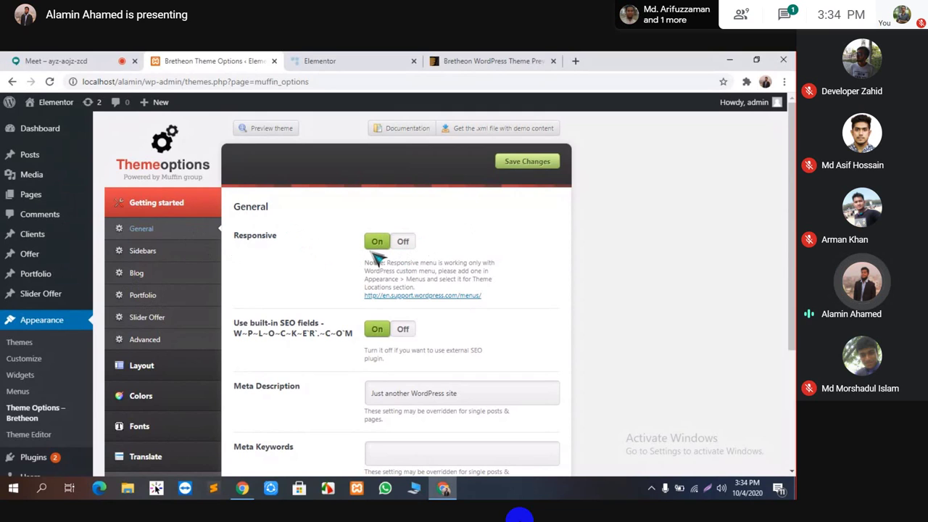
pyautogui.scroll(-1, 397, 261)
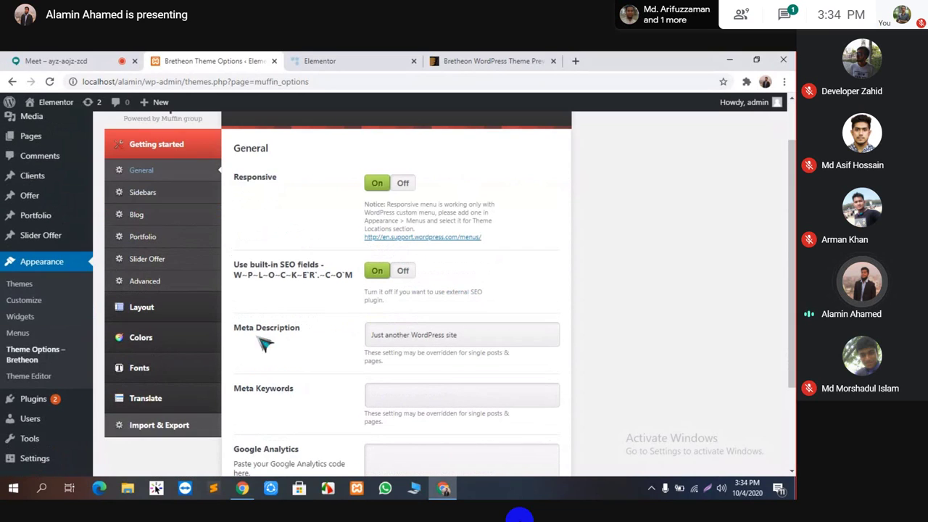
# Clear the Meta Description, begin typing 'bret', then leave the meeting's full-screen view.
pyautogui.tripleClick(417, 340)
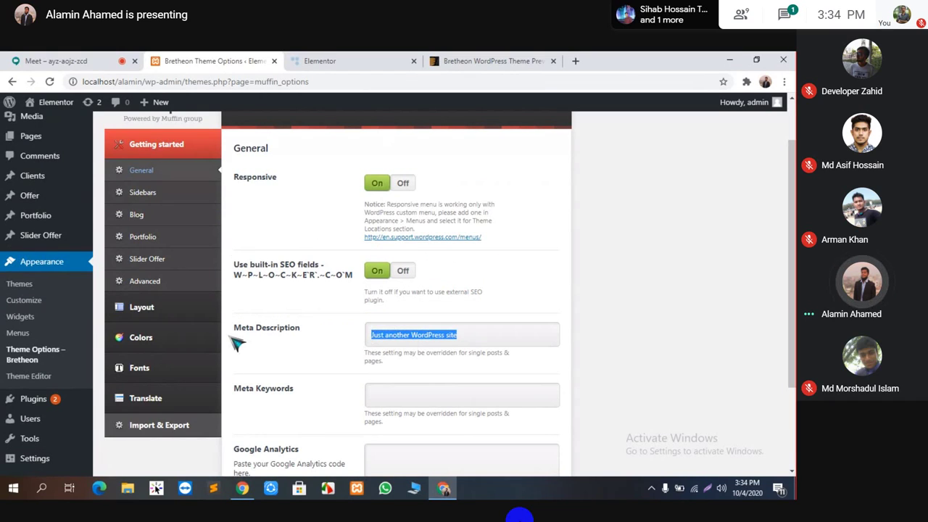
pyautogui.press('BackSpace')
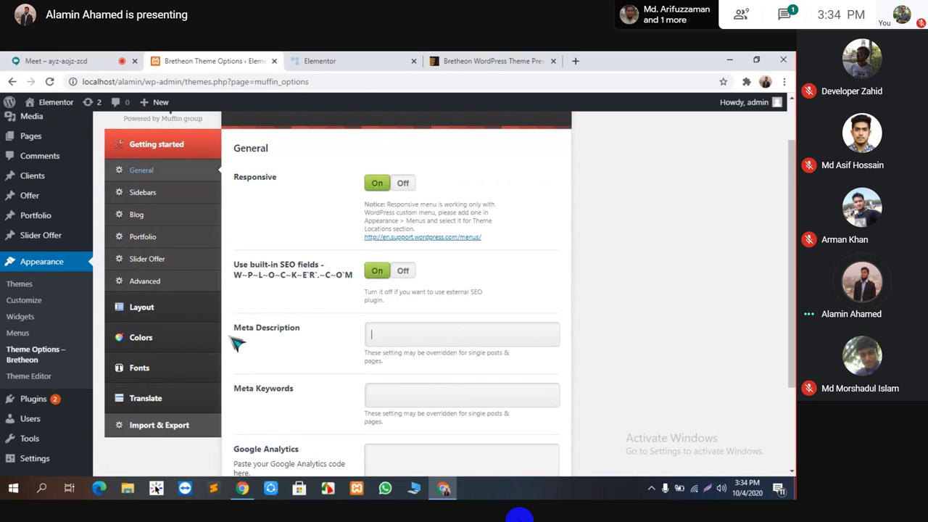
pyautogui.write('bret')
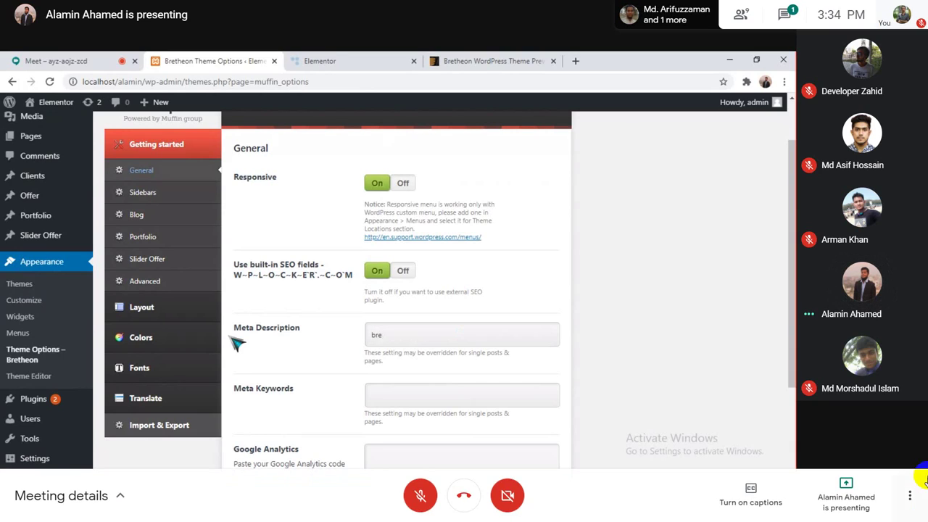
pyautogui.click(911, 497)
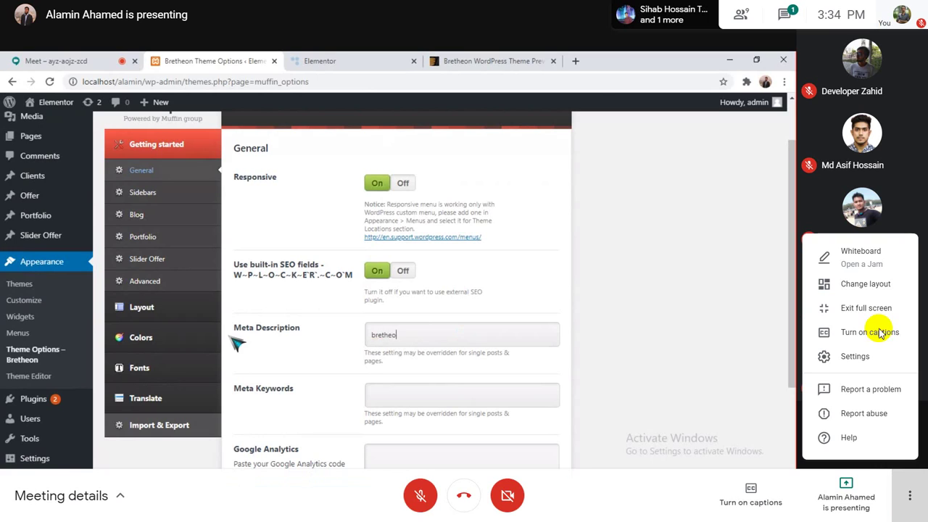
pyautogui.click(867, 308)
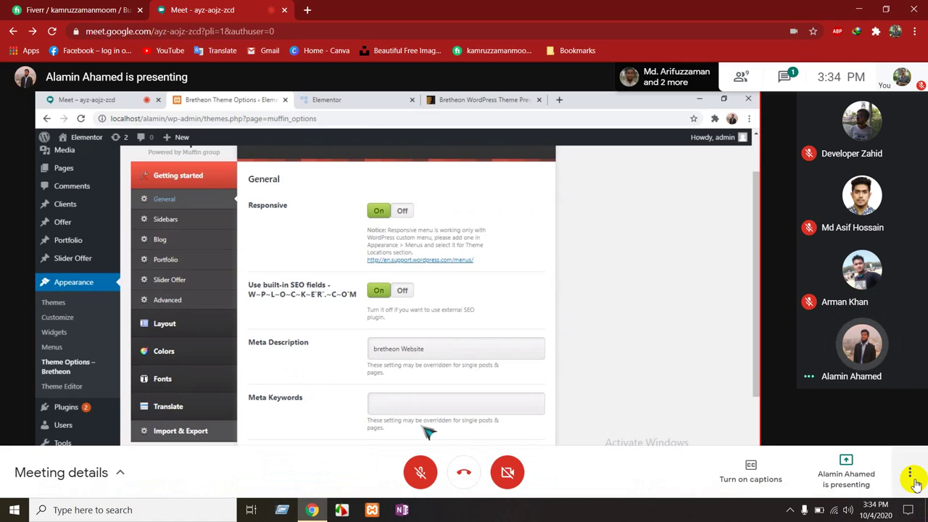
# Switch the Google Meet view back to full screen from More options.
pyautogui.click(913, 478)
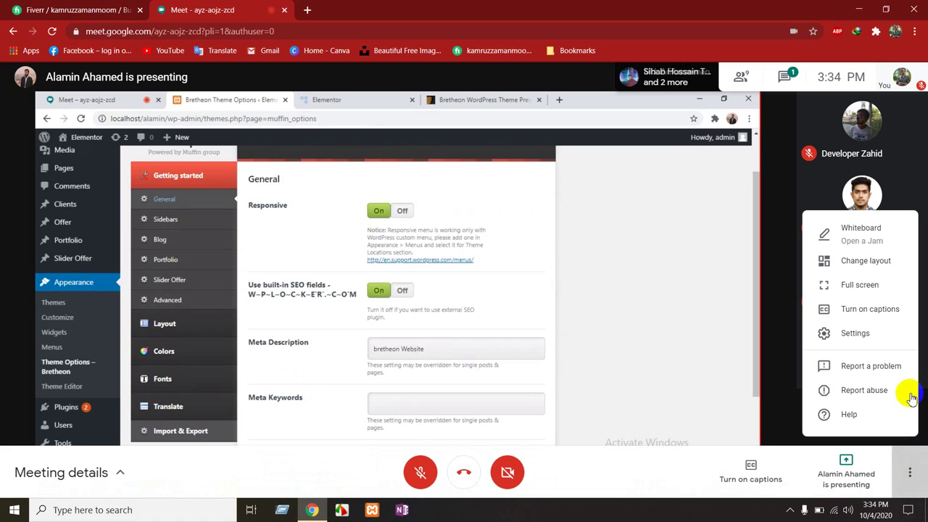
pyautogui.click(891, 292)
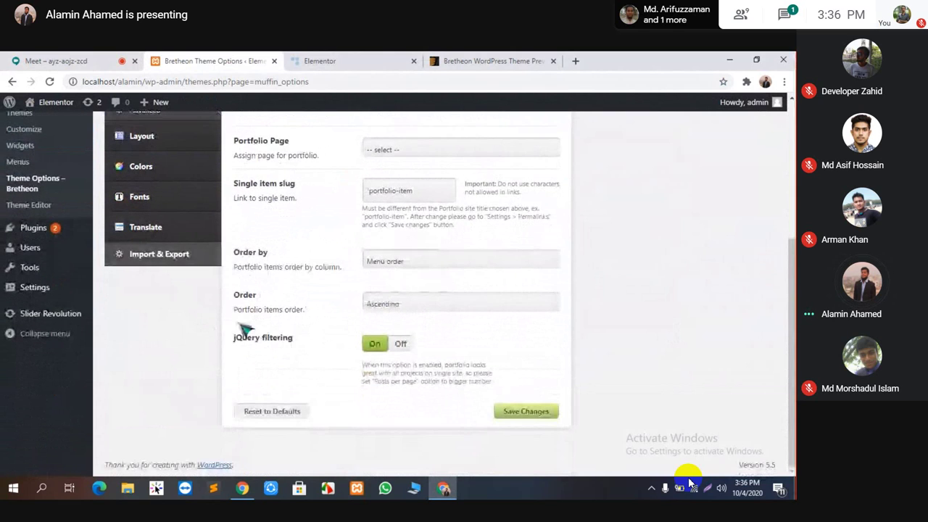
# Look through the Slider Offer and Advanced settings, then open Layout's General settings.
pyautogui.scroll(3, 328, 377)
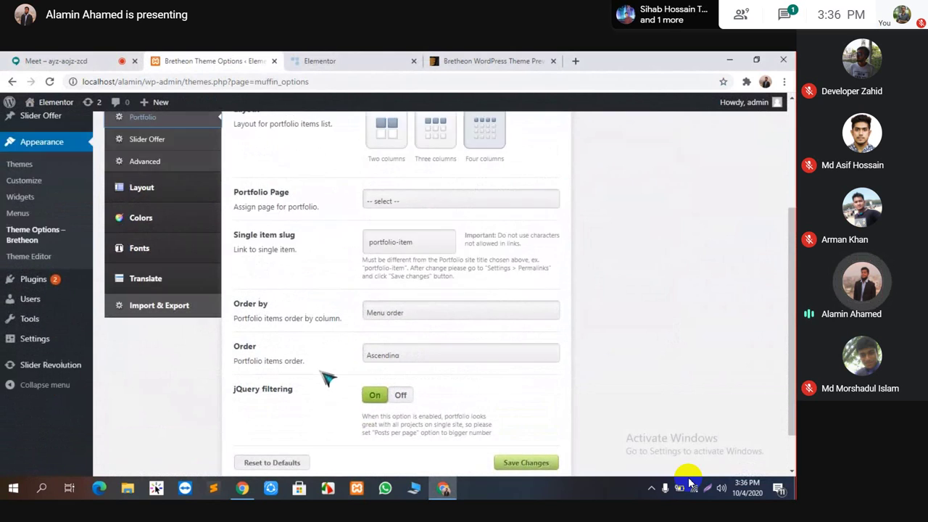
pyautogui.scroll(1, 328, 378)
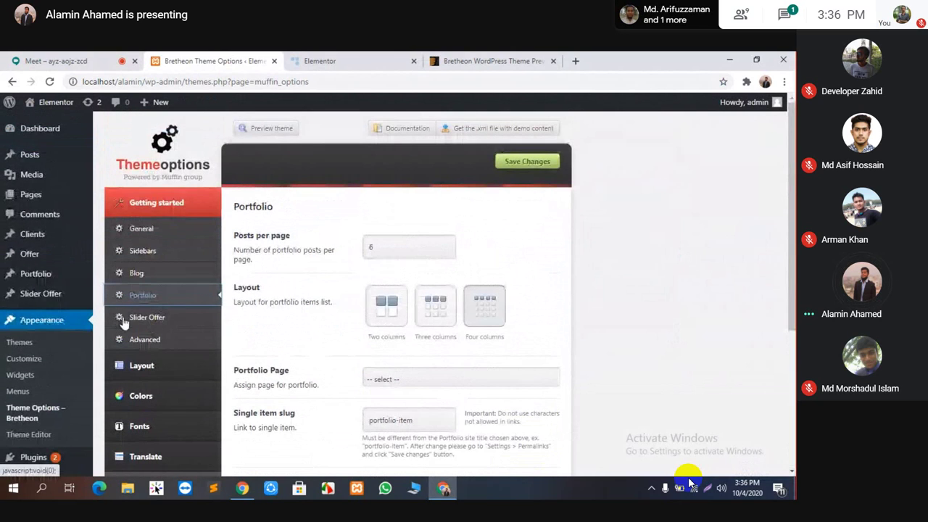
pyautogui.click(150, 322)
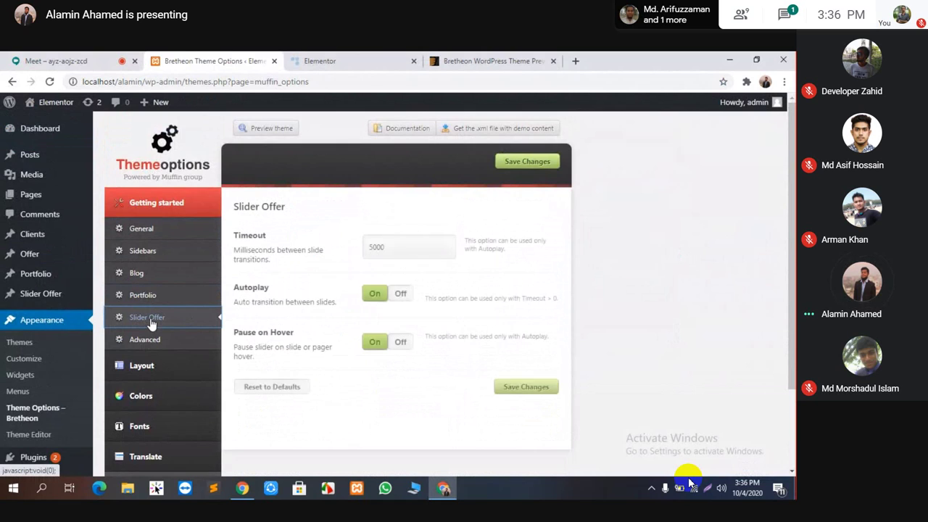
pyautogui.scroll(-2, 429, 259)
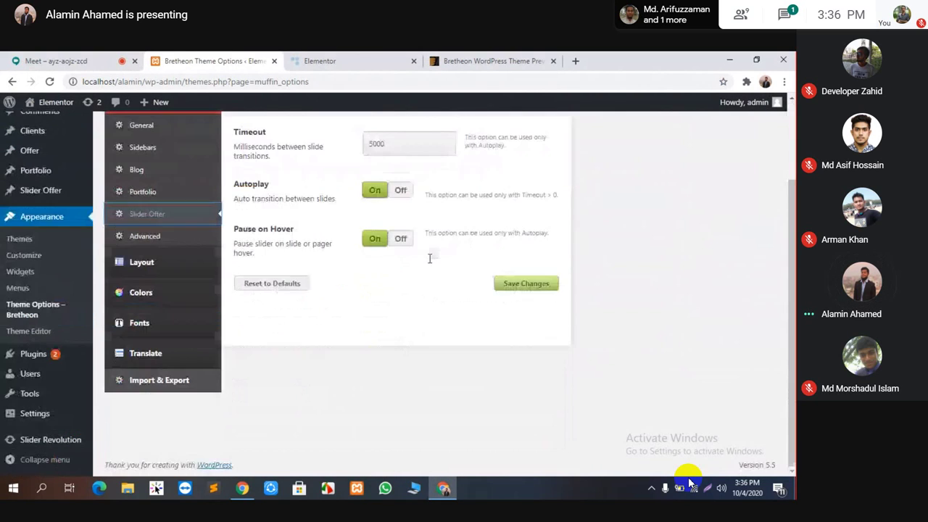
pyautogui.scroll(1, 434, 218)
pyautogui.scroll(1, 429, 267)
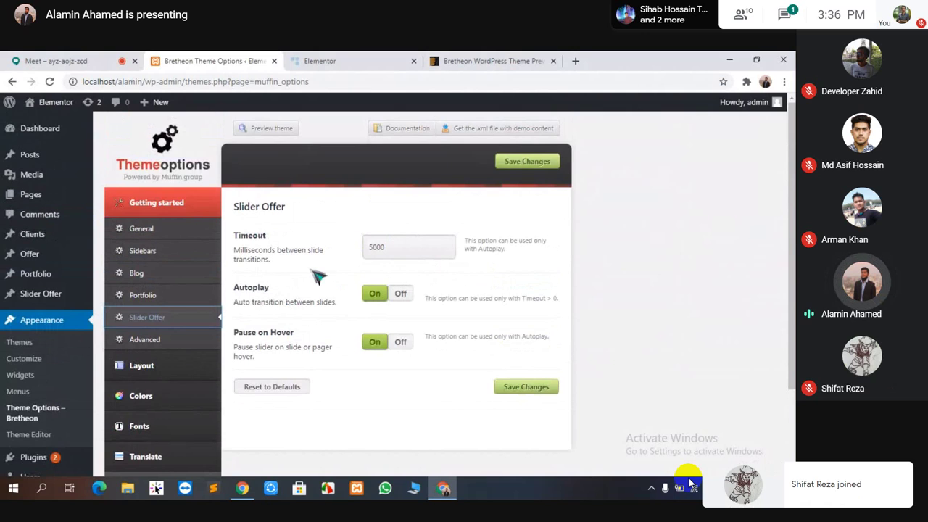
pyautogui.click(172, 346)
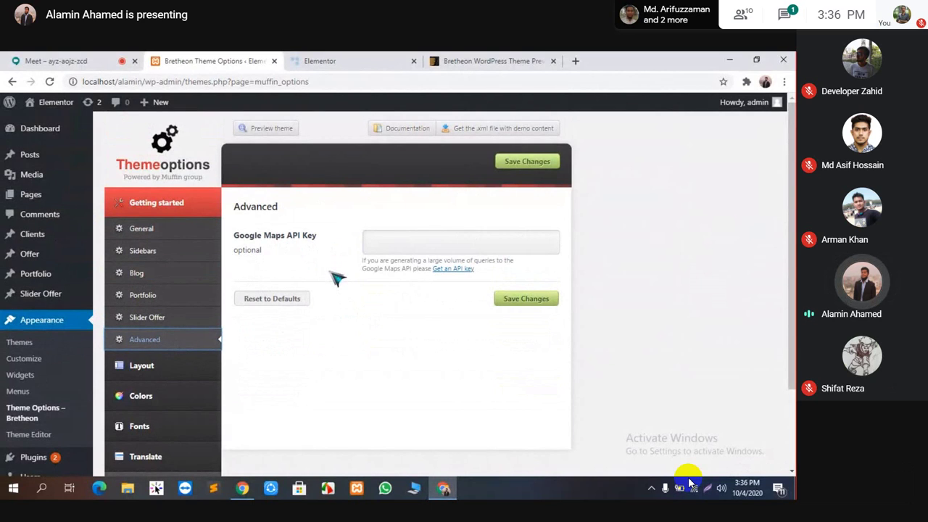
pyautogui.scroll(-2, 242, 308)
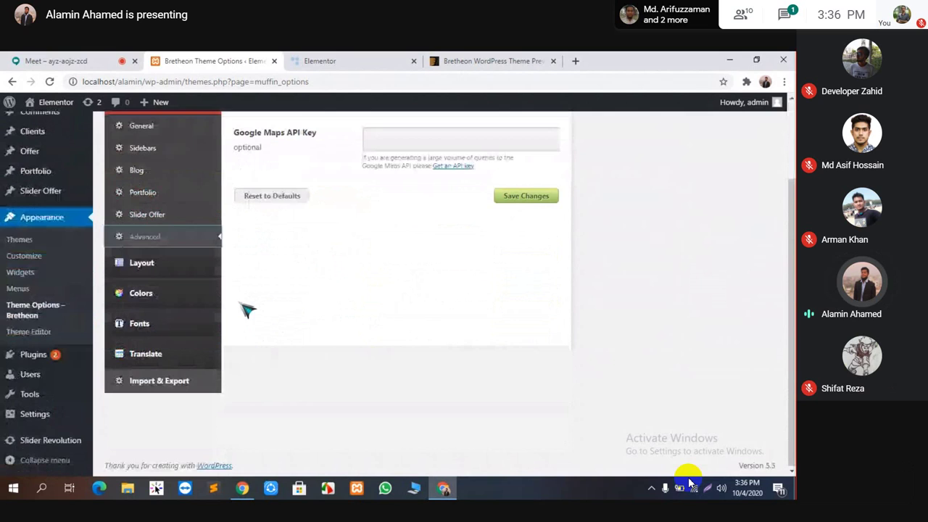
pyautogui.click(142, 264)
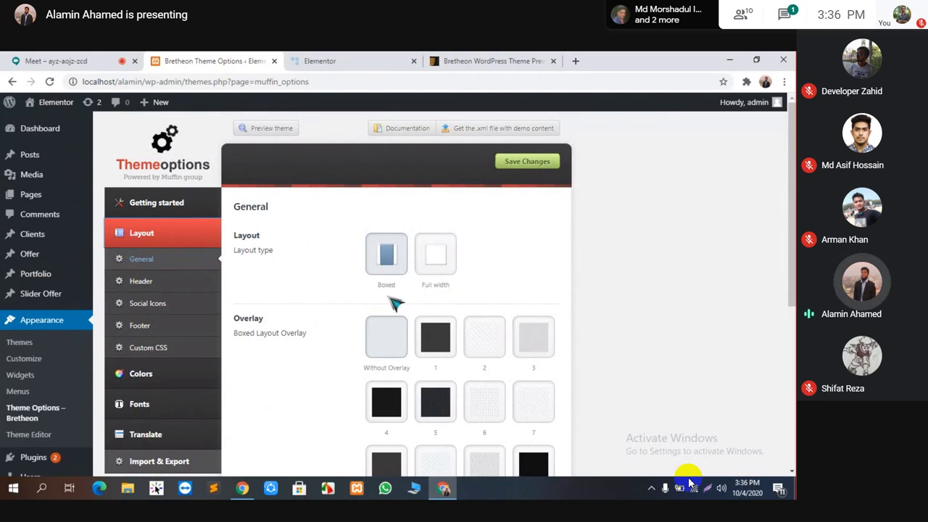
# Compare demo and local site, save the Full width layout type, and reload the local site.
pyautogui.click(471, 61)
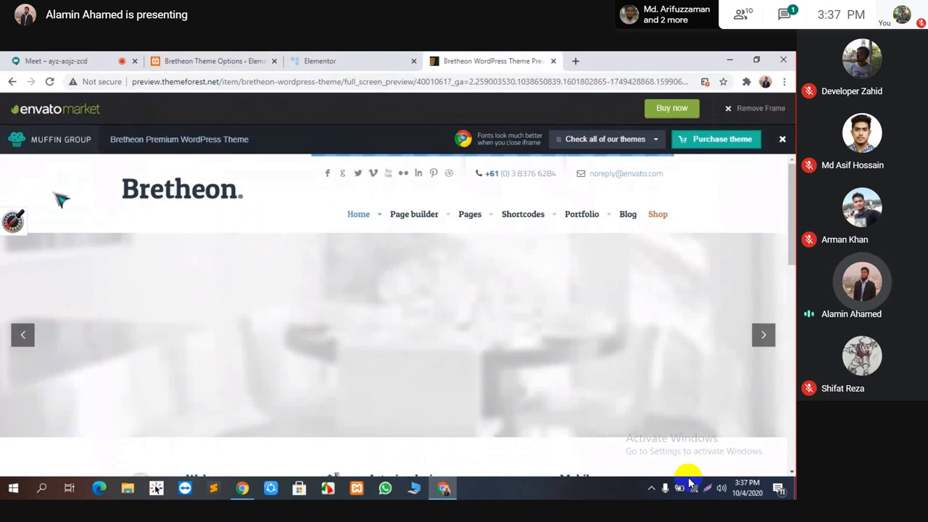
pyautogui.click(323, 61)
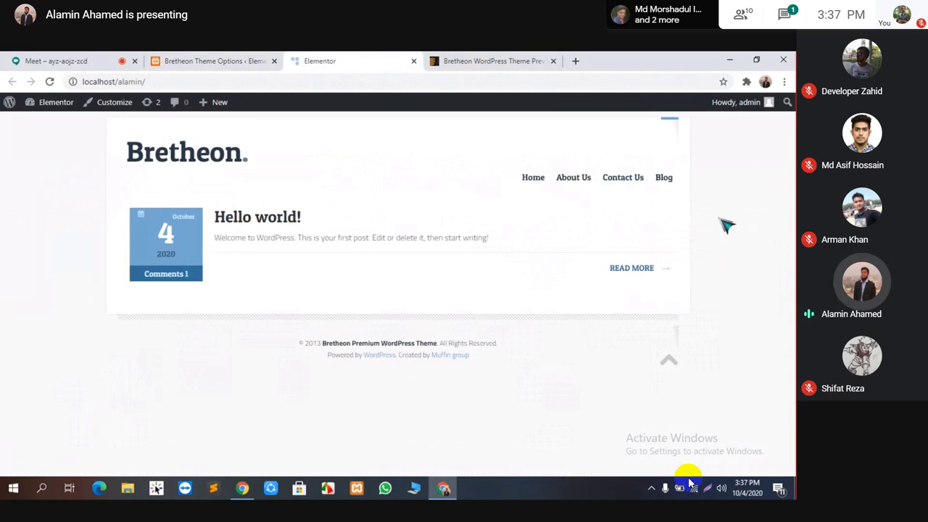
pyautogui.click(214, 61)
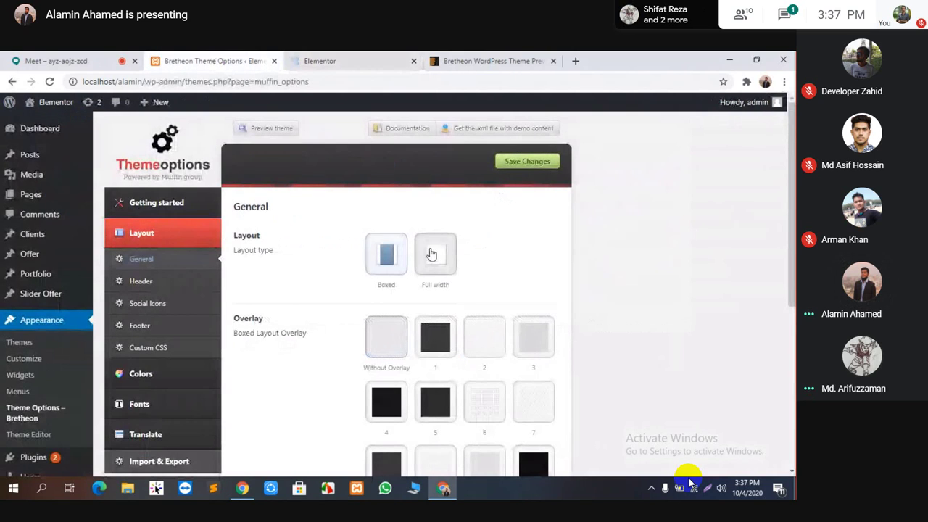
pyautogui.click(521, 164)
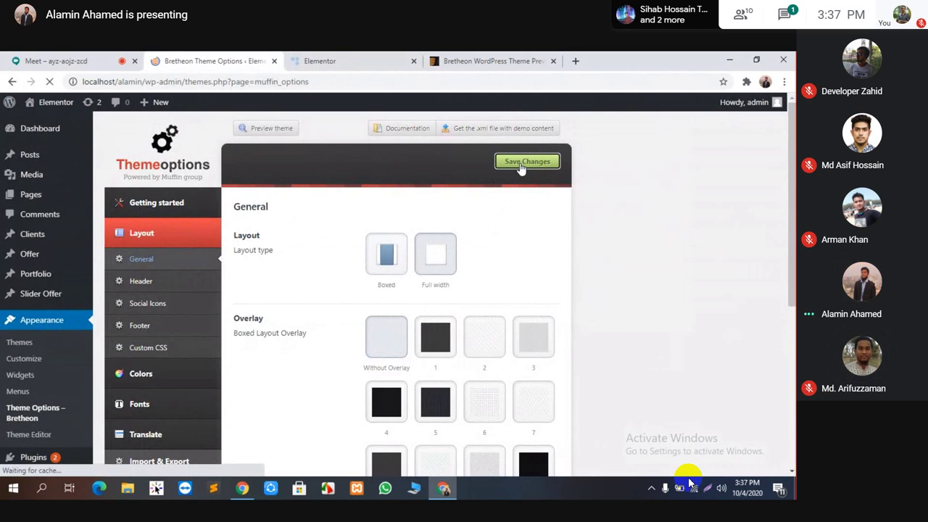
pyautogui.click(482, 61)
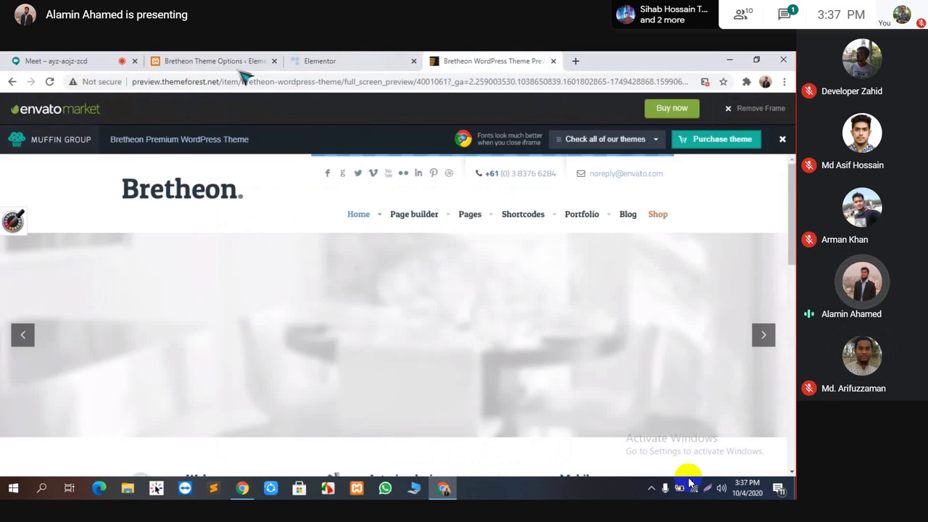
pyautogui.click(50, 82)
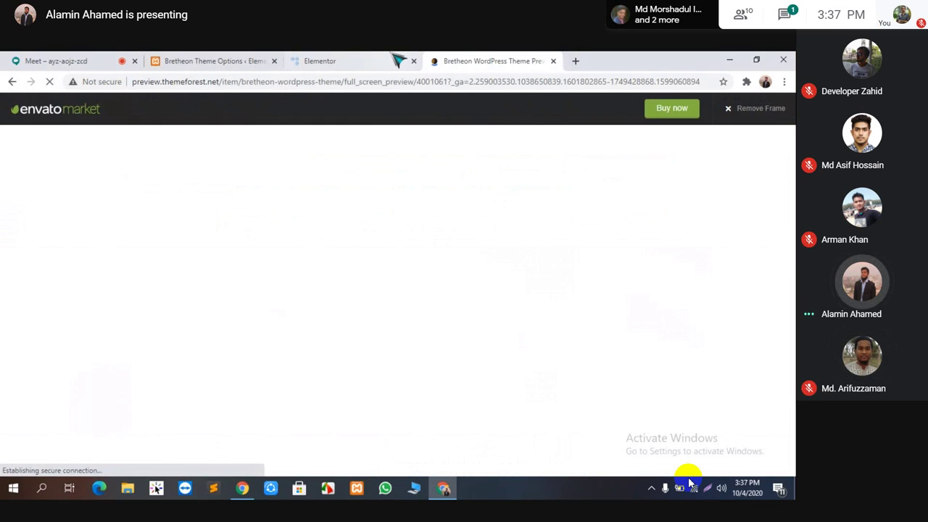
pyautogui.click(395, 61)
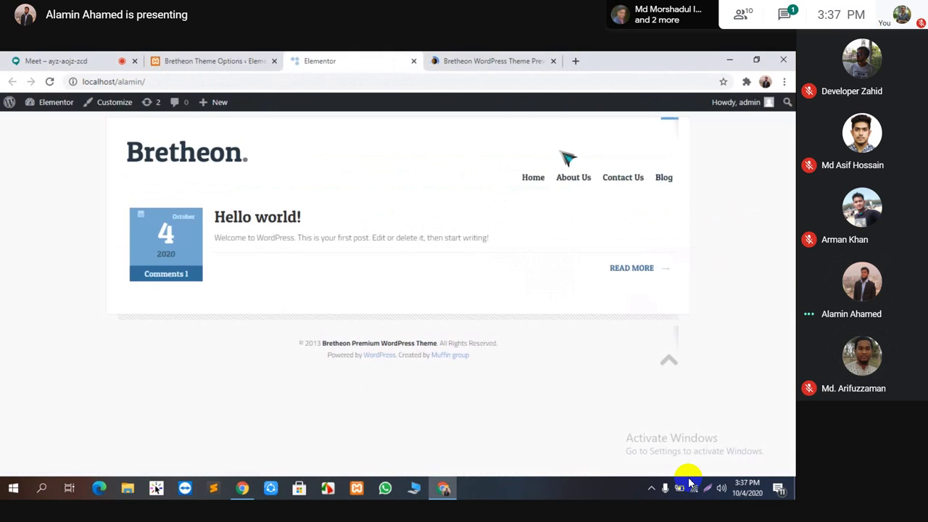
pyautogui.click(49, 82)
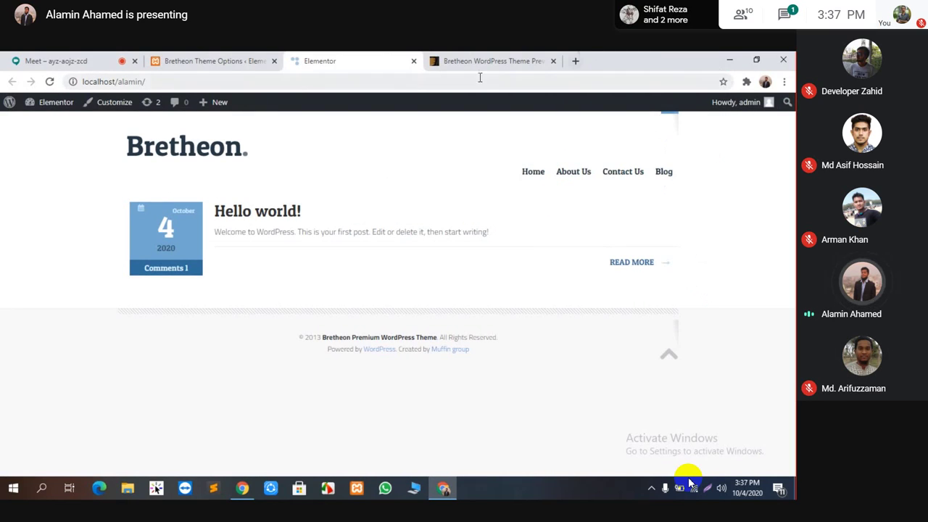
pyautogui.click(257, 60)
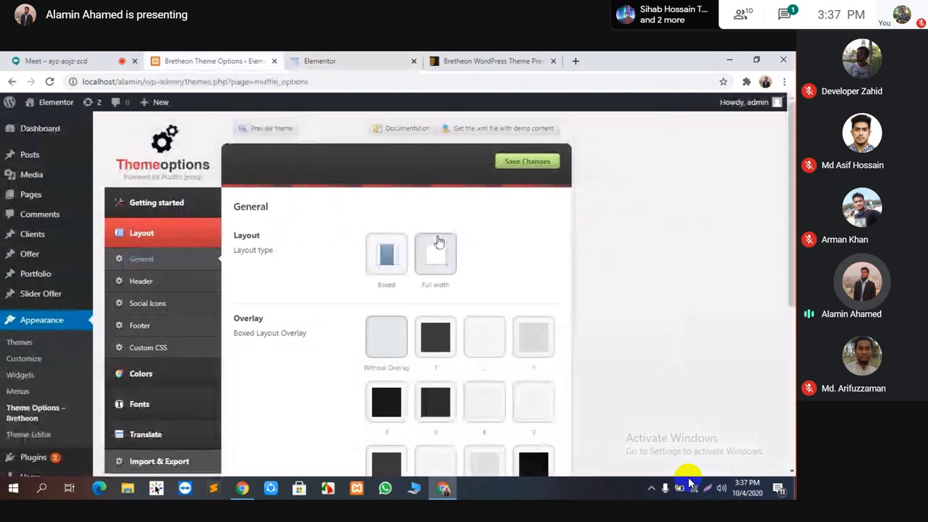
# Open the Layout > Header settings and review its custom logo fields.
pyautogui.scroll(-1, 203, 272)
pyautogui.scroll(-3, 218, 274)
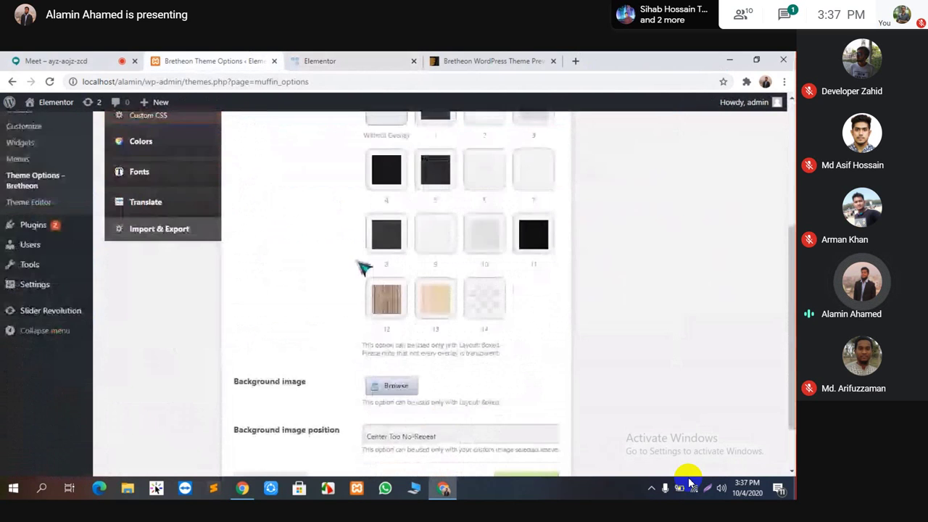
pyautogui.scroll(-2, 362, 269)
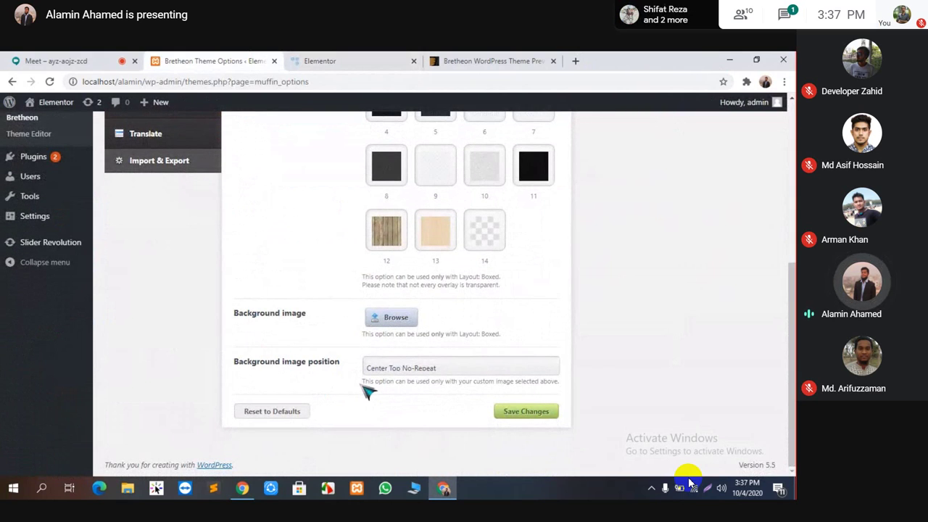
pyautogui.scroll(5, 355, 360)
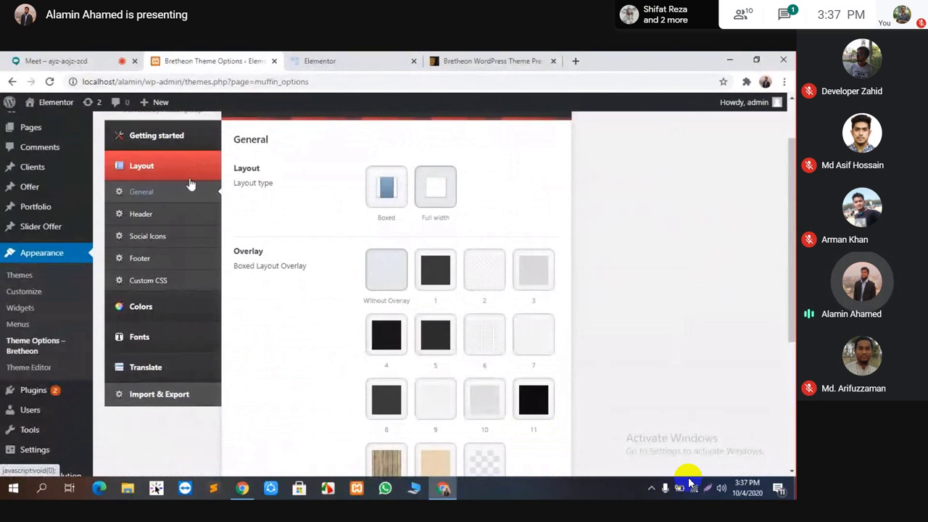
pyautogui.click(178, 221)
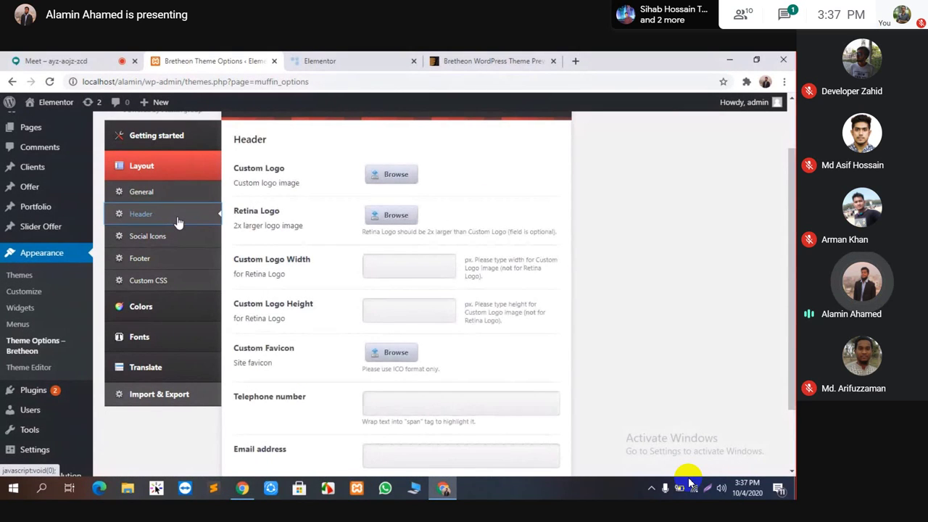
pyautogui.scroll(2, 247, 225)
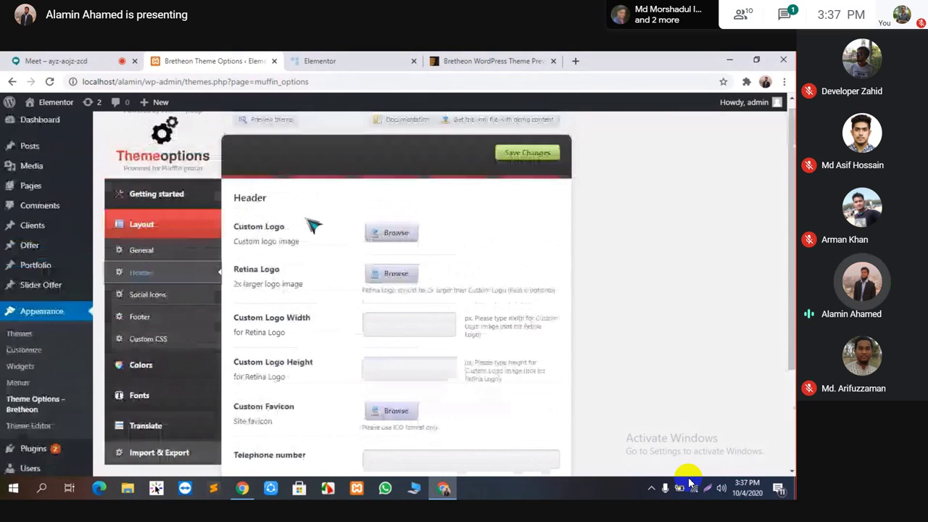
# Check the Bretheon Wide demo version, then start a new browser tab on Google.
pyautogui.click(499, 61)
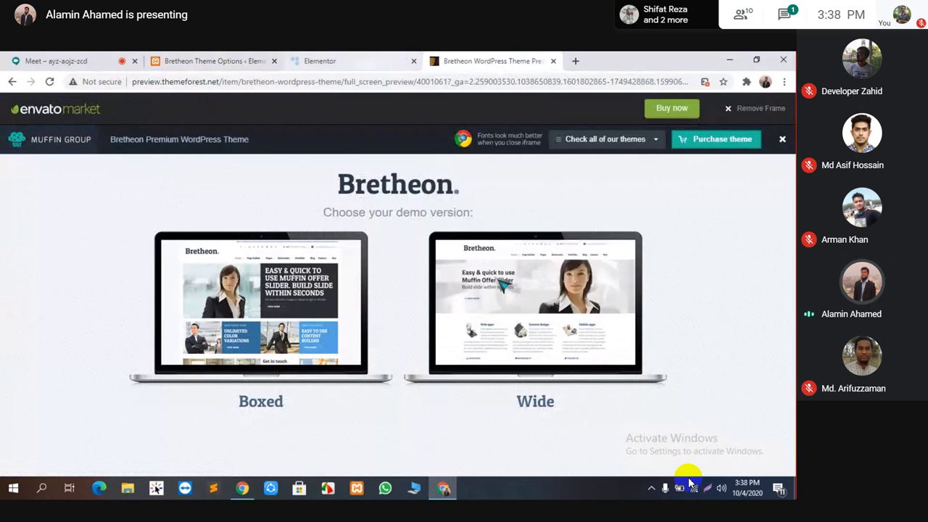
pyautogui.click(538, 354)
pyautogui.click(343, 61)
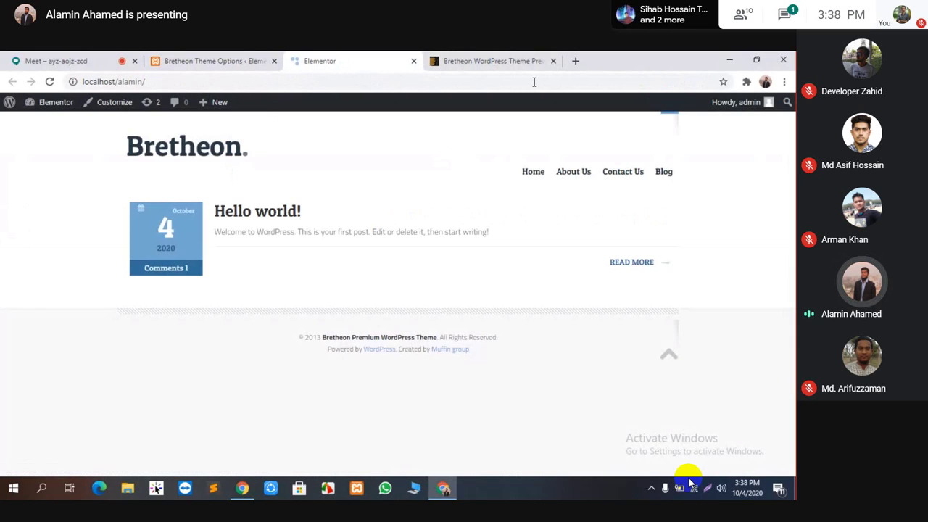
pyautogui.click(576, 62)
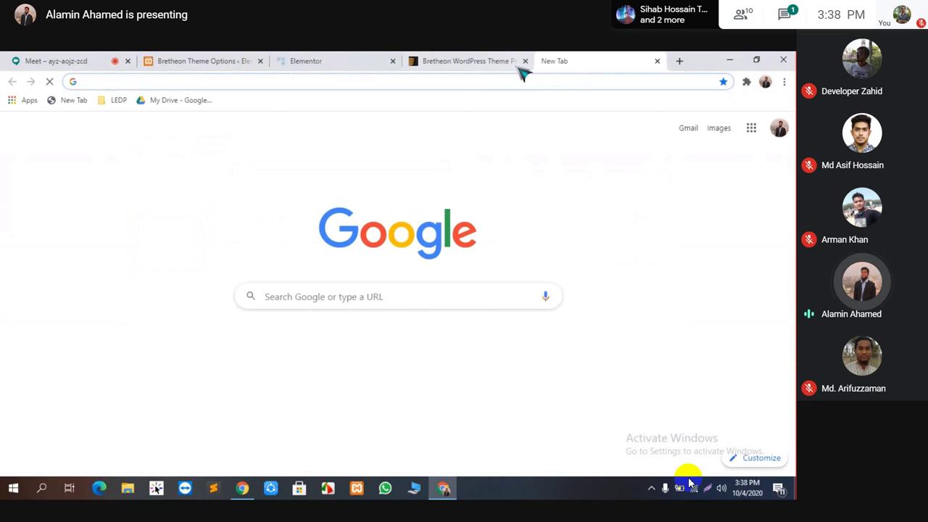
# Search Google Images for logos, filtered to transparent-background results.
pyautogui.click(715, 131)
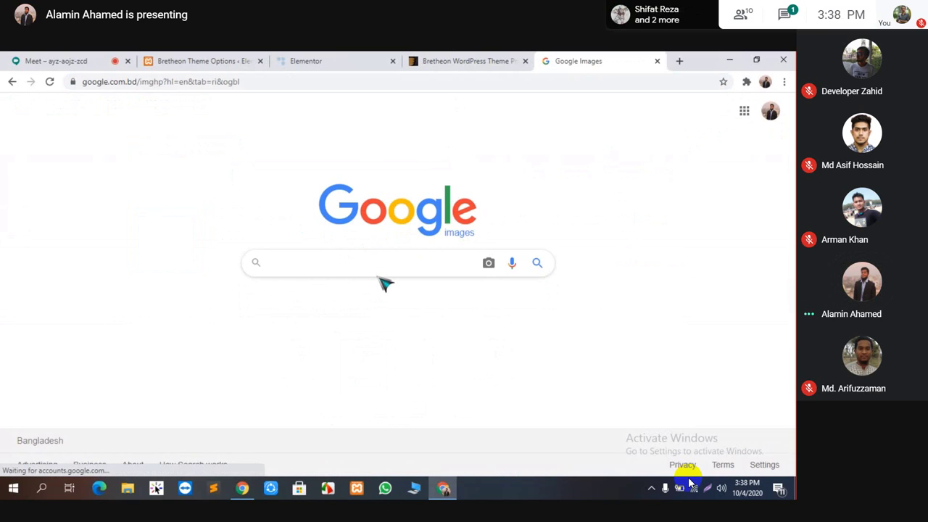
pyautogui.write('Logo')
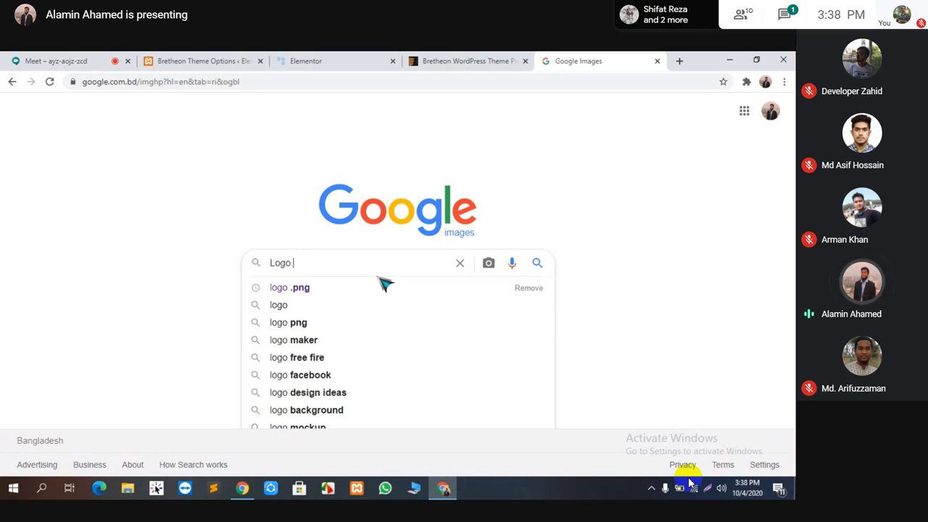
pyautogui.press('BackSpace')
pyautogui.write('.')
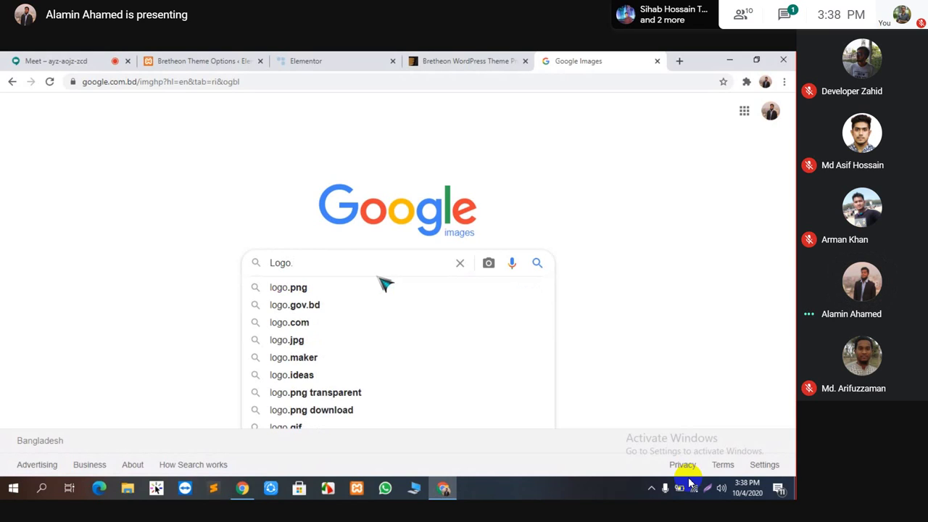
pyautogui.press('Return')
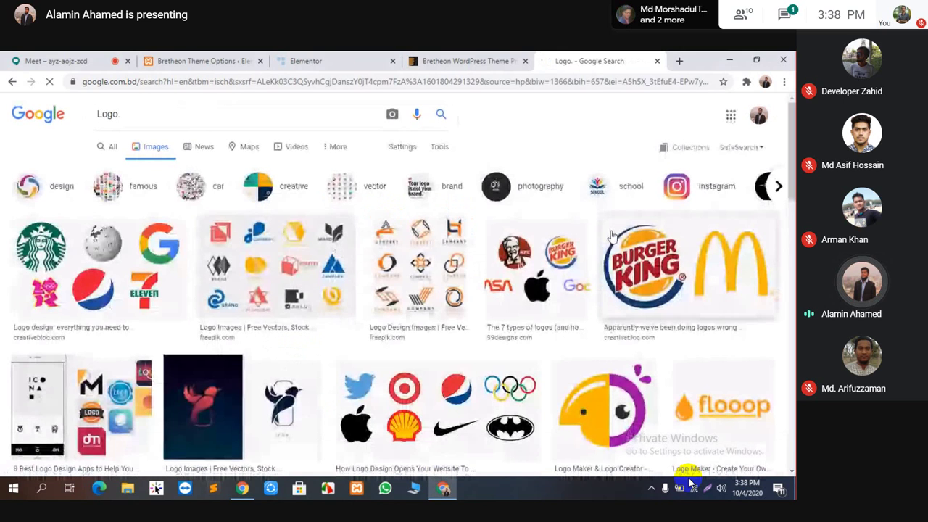
pyautogui.scroll(-1, 613, 245)
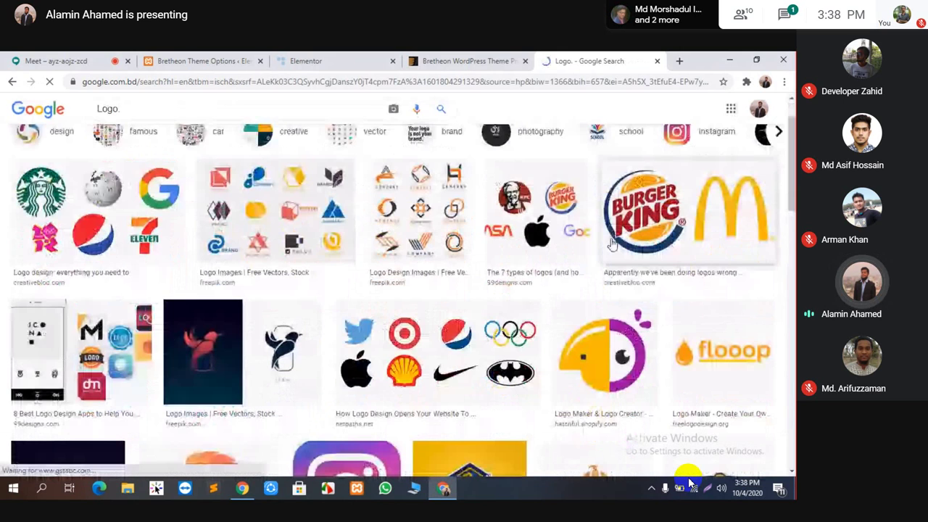
pyautogui.scroll(-1, 507, 283)
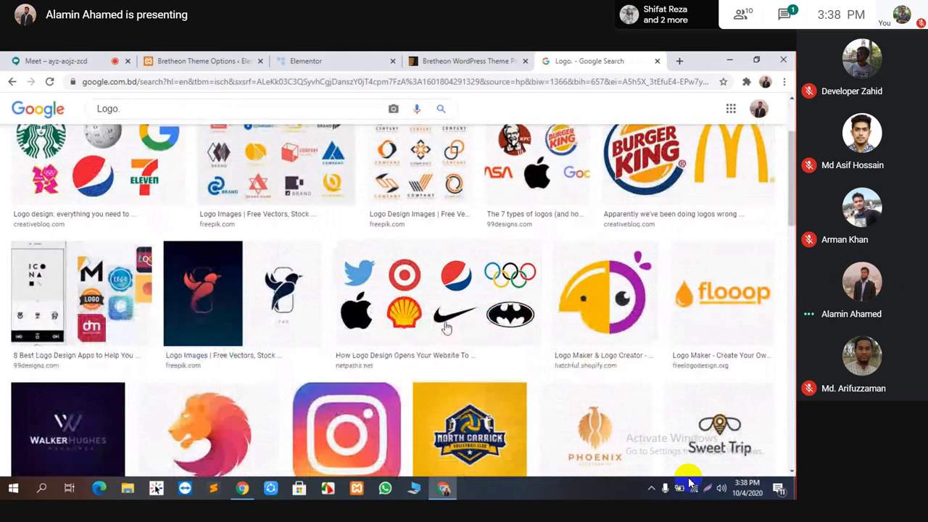
pyautogui.scroll(1, 447, 330)
pyautogui.scroll(1, 448, 330)
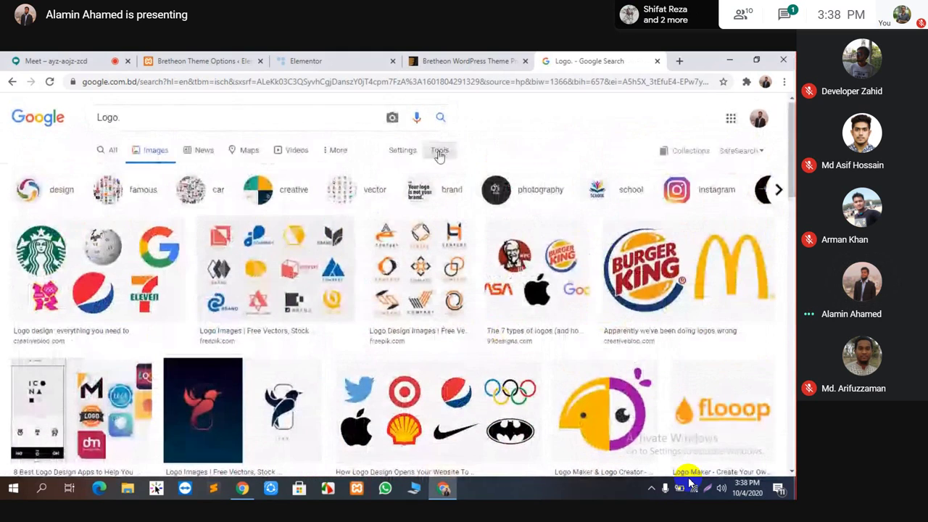
pyautogui.click(440, 150)
pyautogui.click(140, 172)
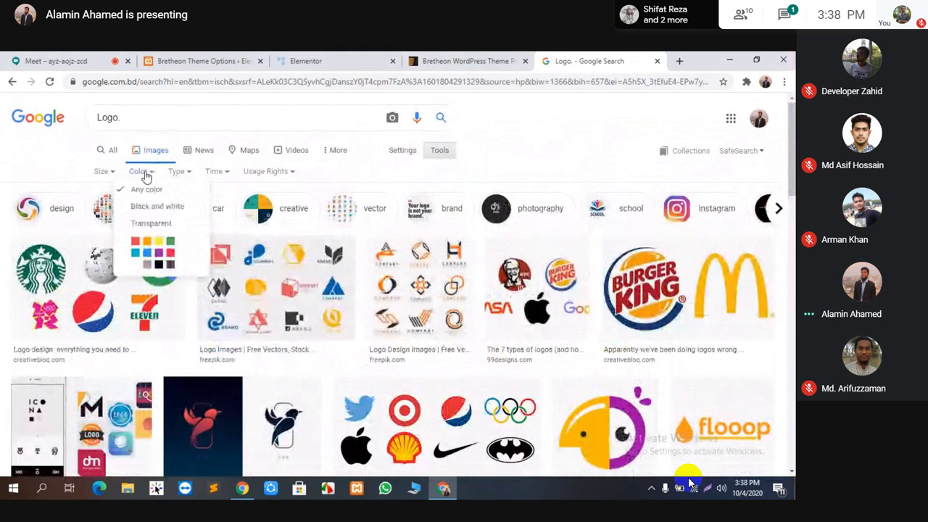
pyautogui.click(152, 223)
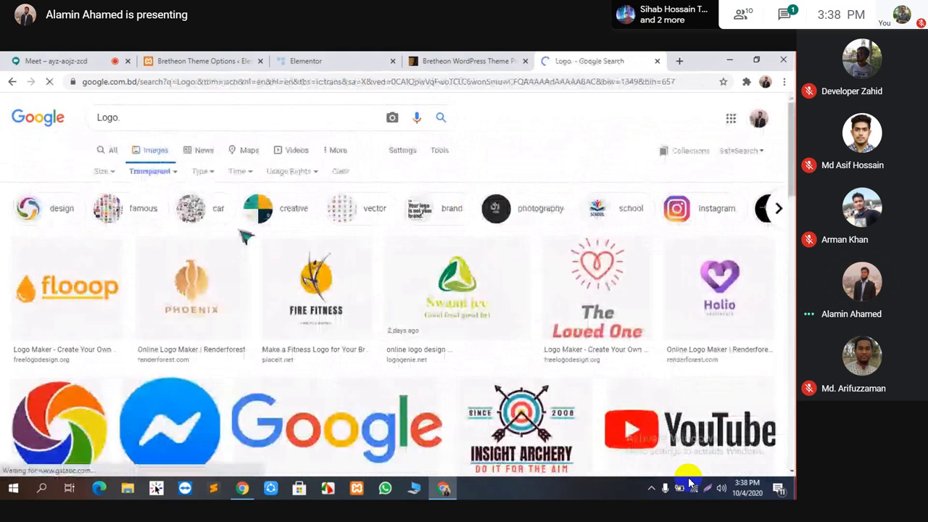
# Save the YouTube logo result to the computer as YouTube-Logo.png.
pyautogui.scroll(-1, 246, 239)
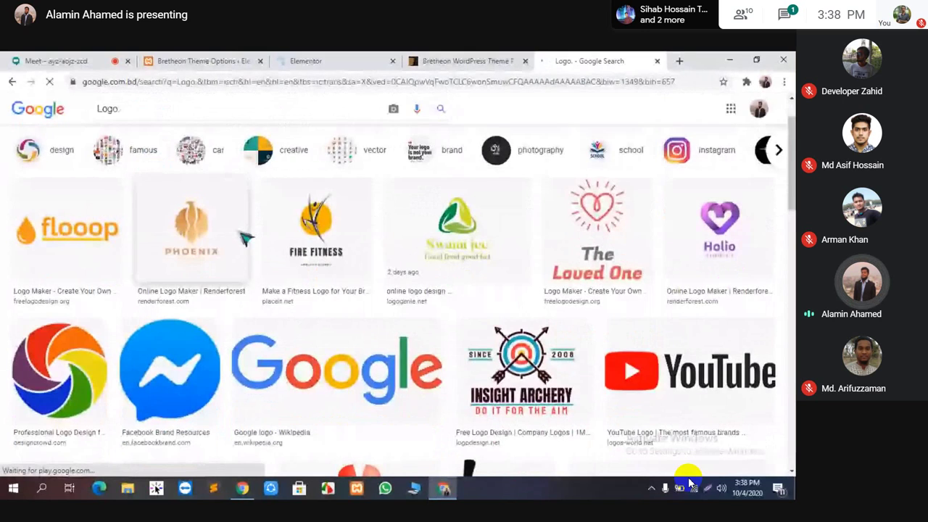
pyautogui.scroll(-3, 243, 236)
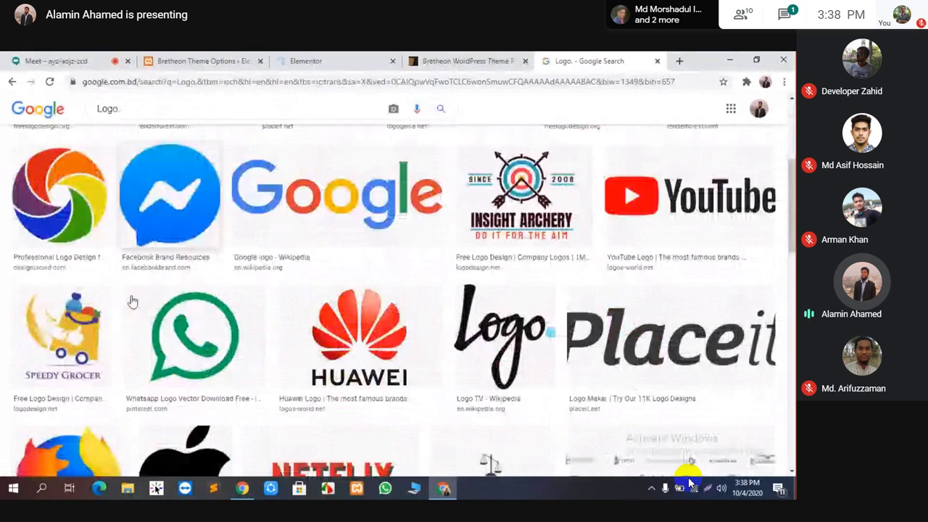
pyautogui.scroll(1, 409, 309)
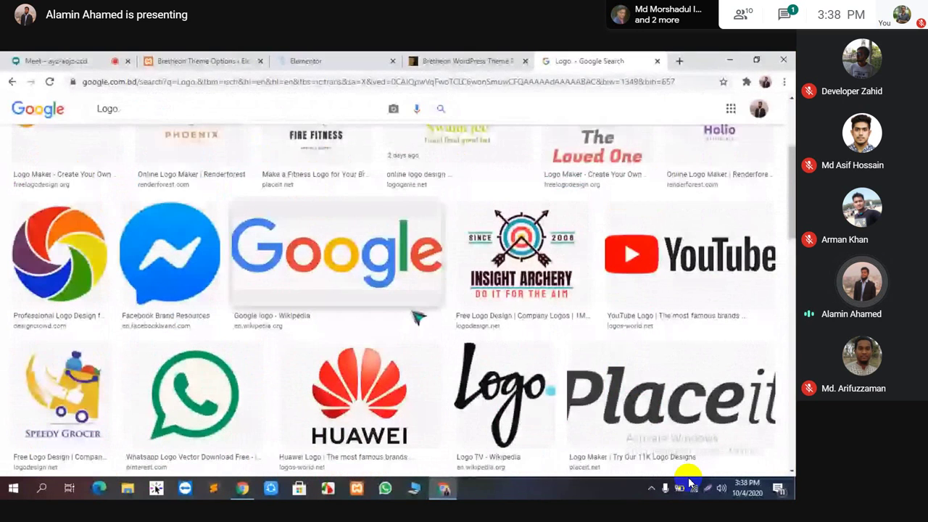
pyautogui.scroll(-3, 415, 319)
pyautogui.scroll(4, 408, 326)
pyautogui.scroll(-2, 408, 327)
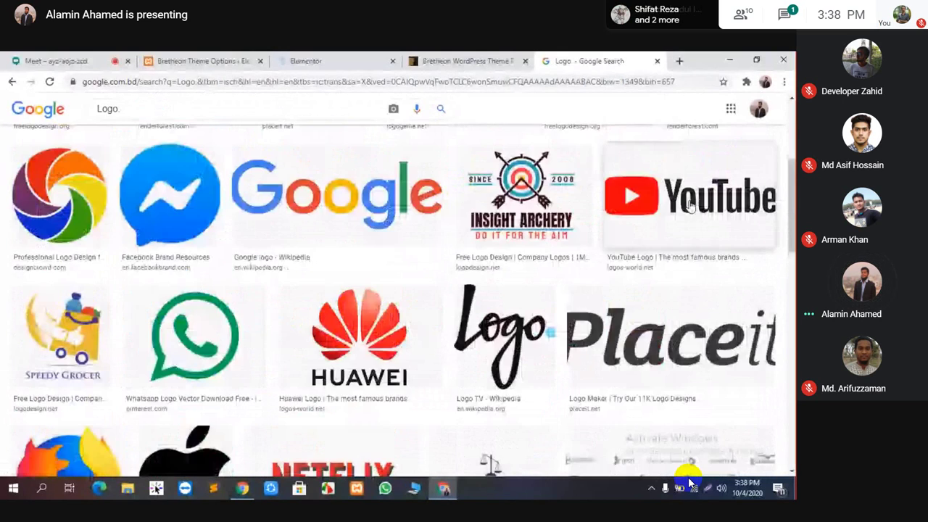
pyautogui.click(674, 203)
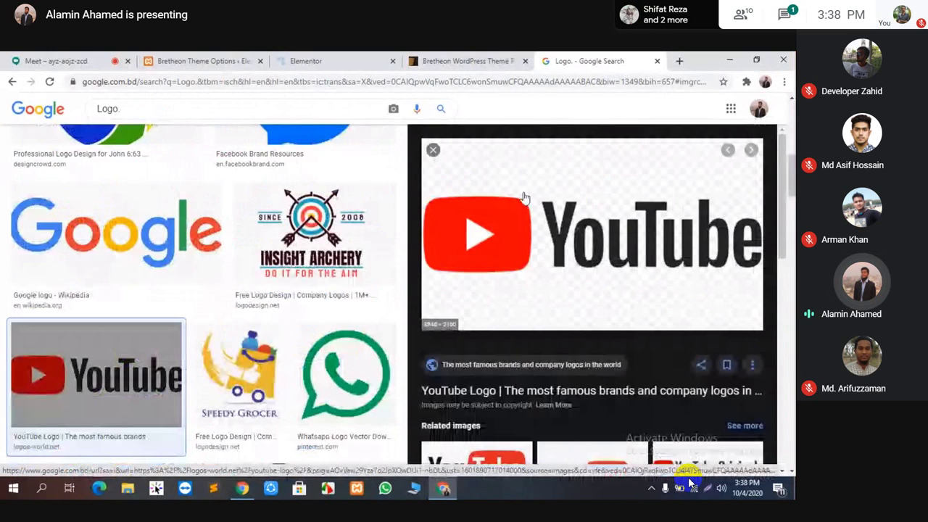
pyautogui.rightClick(576, 228)
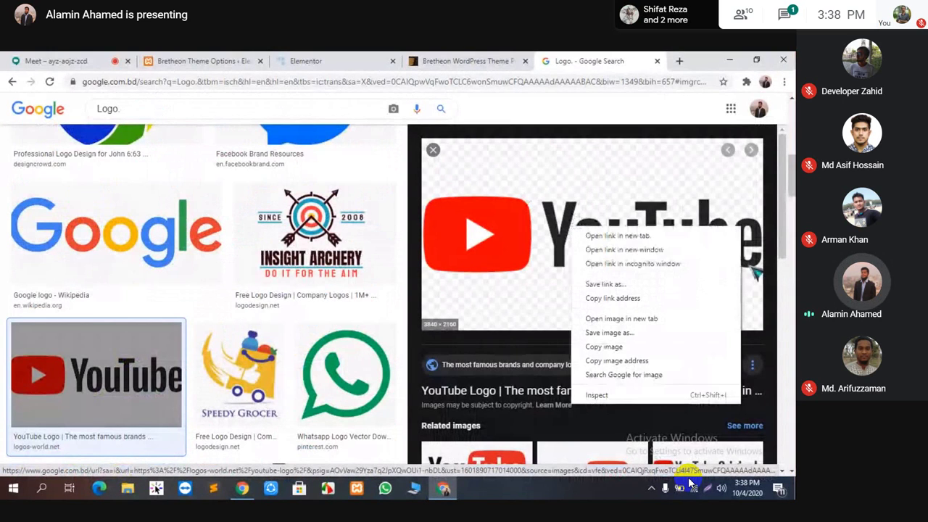
pyautogui.click(646, 334)
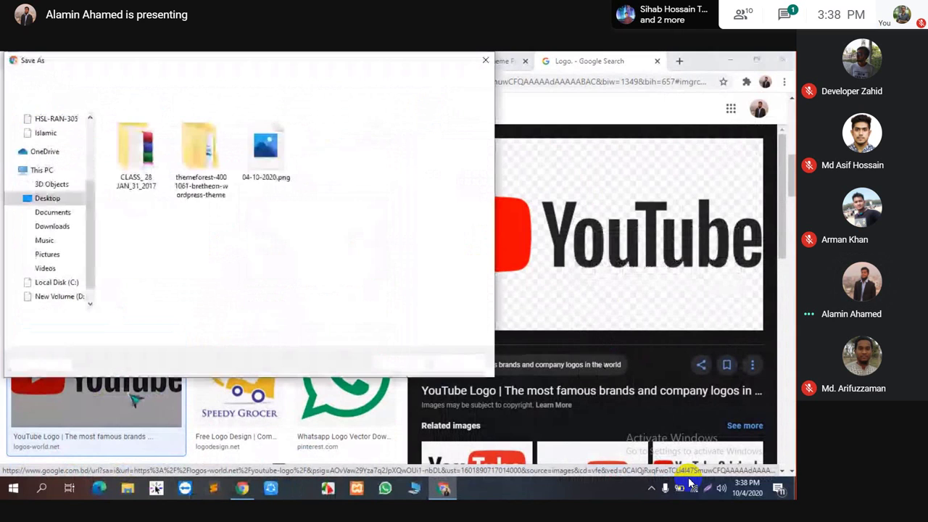
pyautogui.click(401, 362)
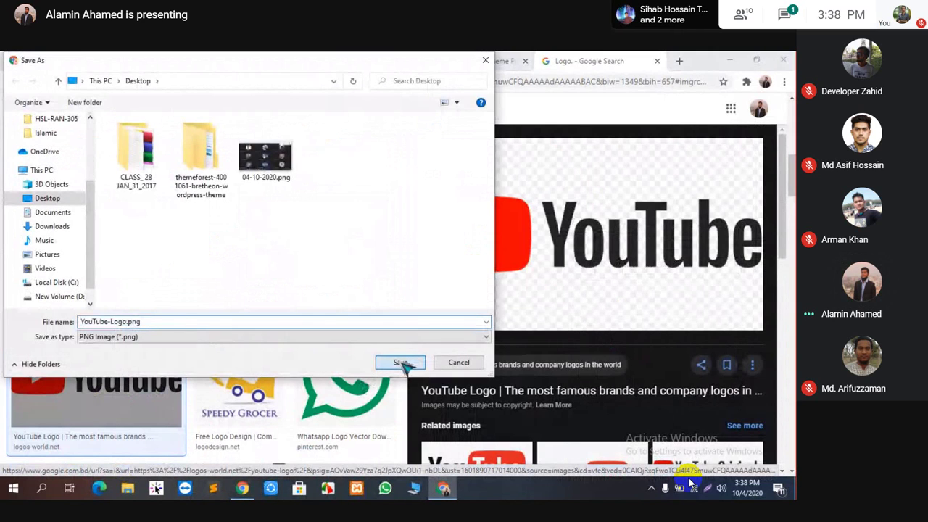
# Close the image search results and return to the Bretheon site front page.
pyautogui.click(657, 61)
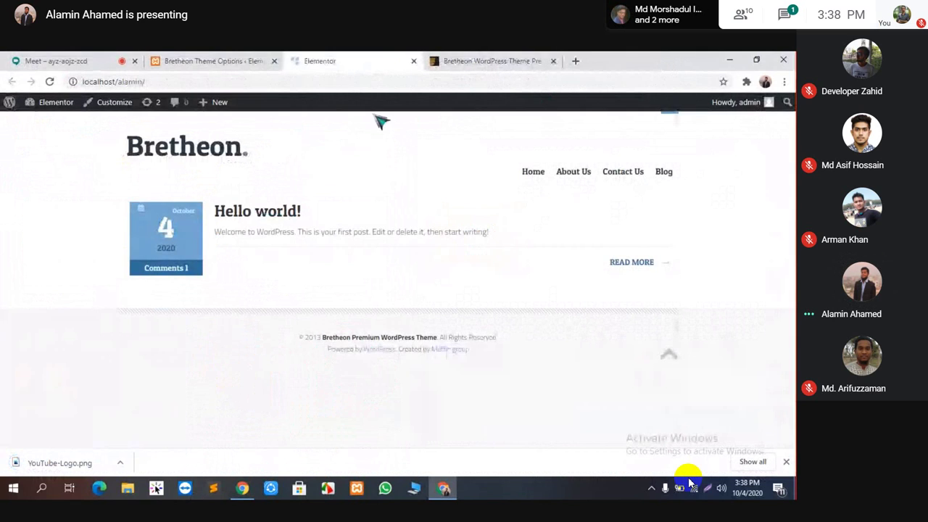
pyautogui.click(234, 60)
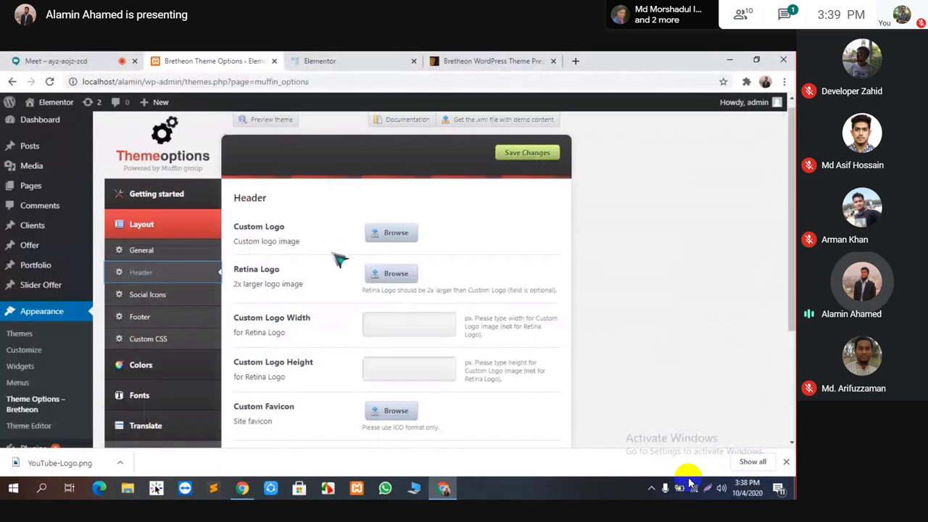
pyautogui.click(50, 61)
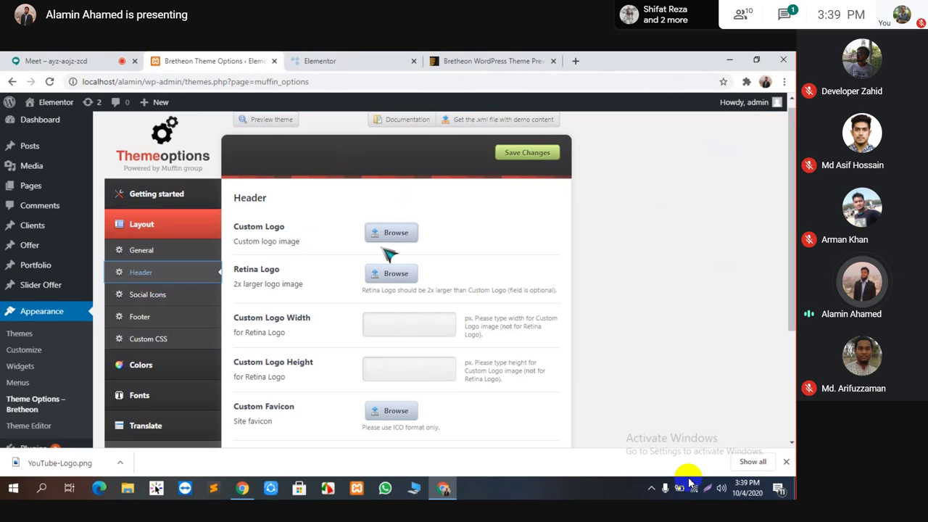
pyautogui.hotkey('ctrl', 'Tab')
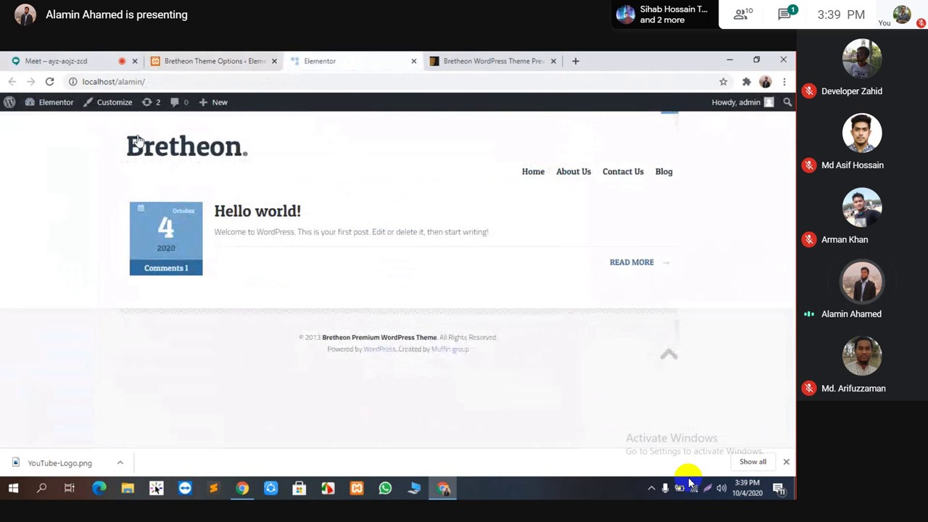
# Upload YouTube-Logo.png as the Header custom logo, save, and reload the front page.
pyautogui.click(225, 58)
pyautogui.click(389, 221)
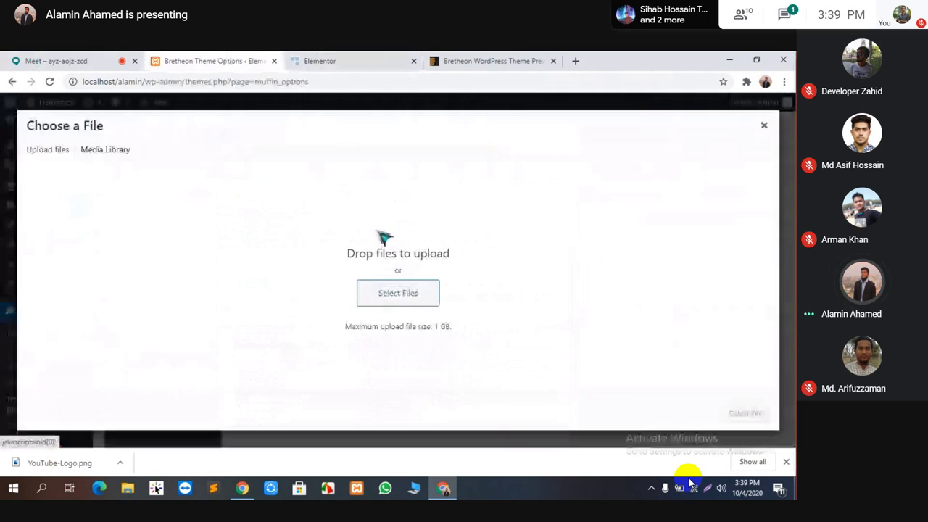
pyautogui.moveTo(40, 470); pyautogui.dragTo(254, 278)
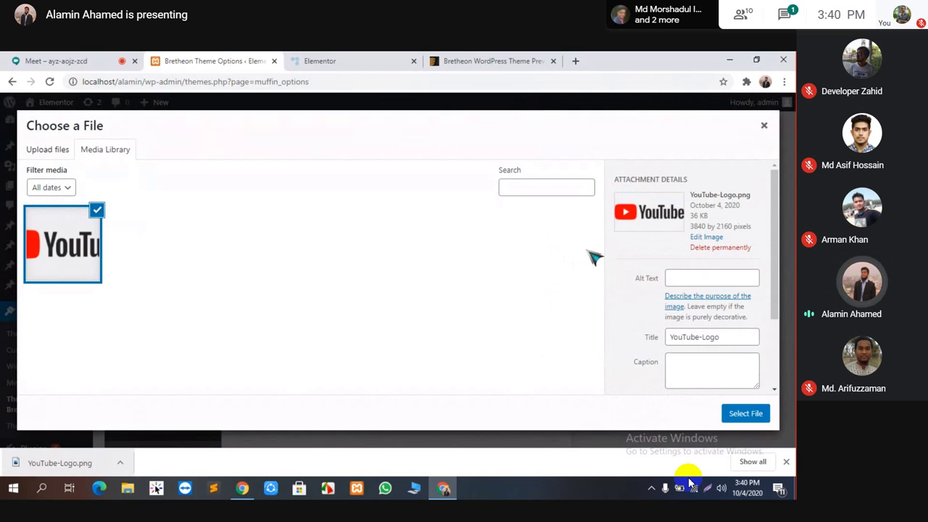
pyautogui.click(731, 414)
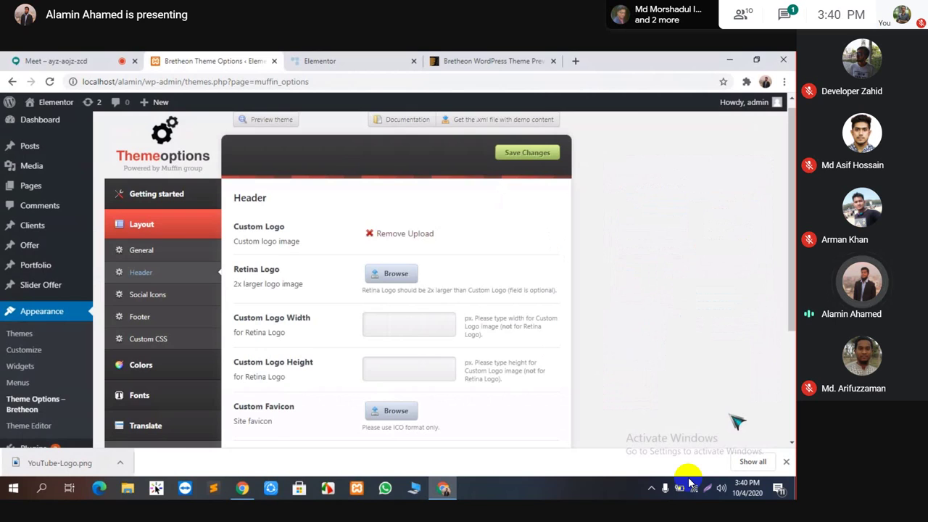
pyautogui.click(522, 154)
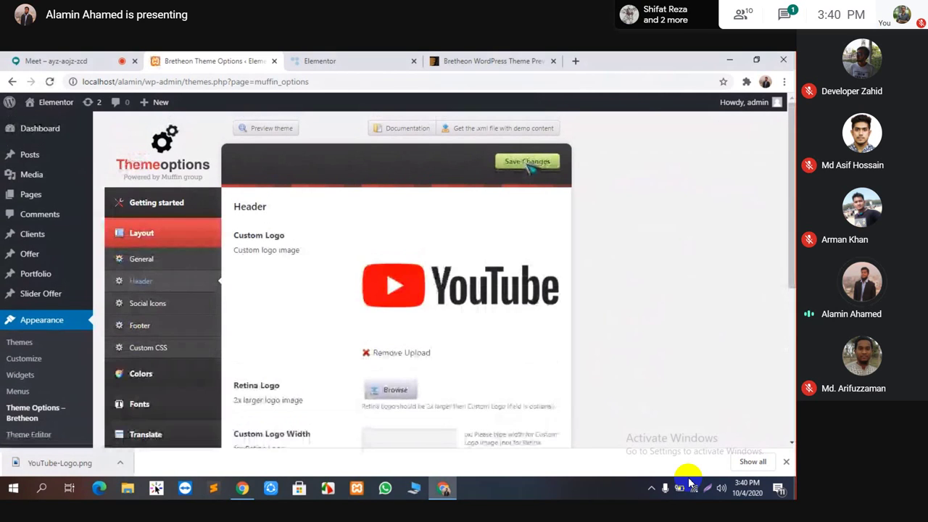
pyautogui.click(334, 61)
pyautogui.click(49, 81)
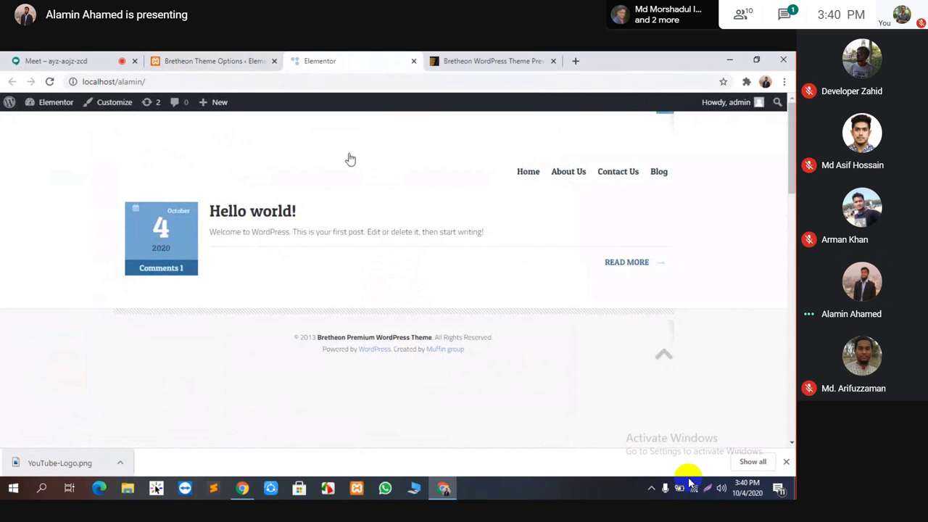
# Save the Theme Options Header settings again with the YouTube custom logo.
pyautogui.click(239, 61)
pyautogui.scroll(-1, 459, 272)
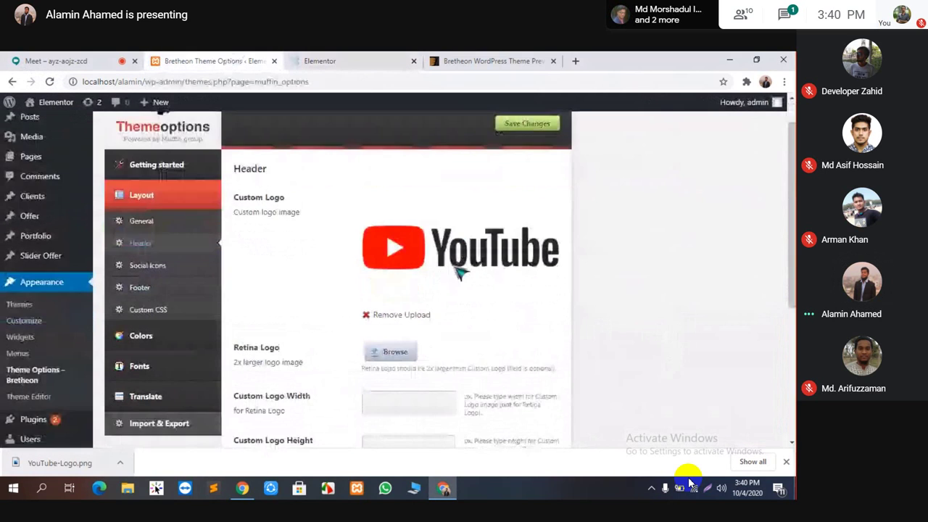
pyautogui.scroll(-3, 459, 270)
pyautogui.scroll(4, 459, 269)
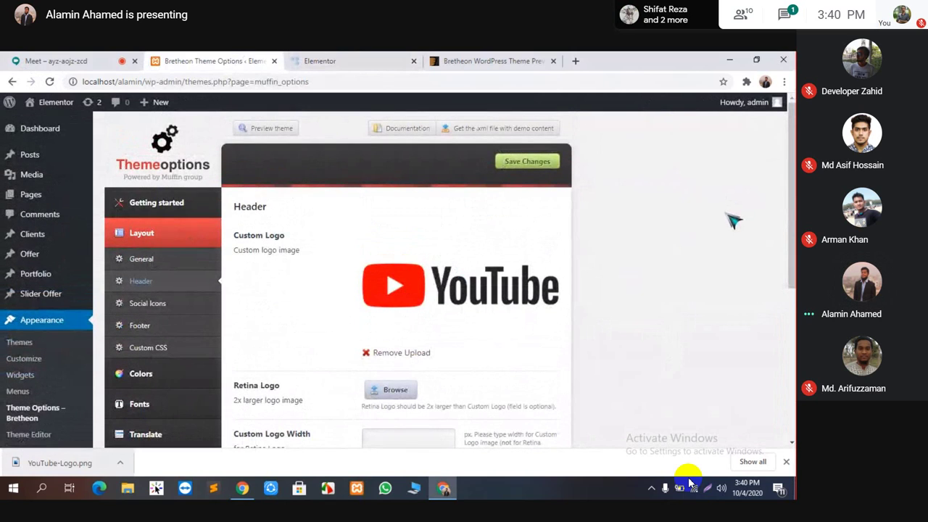
pyautogui.scroll(-3, 732, 222)
pyautogui.scroll(3, 732, 224)
pyautogui.click(538, 161)
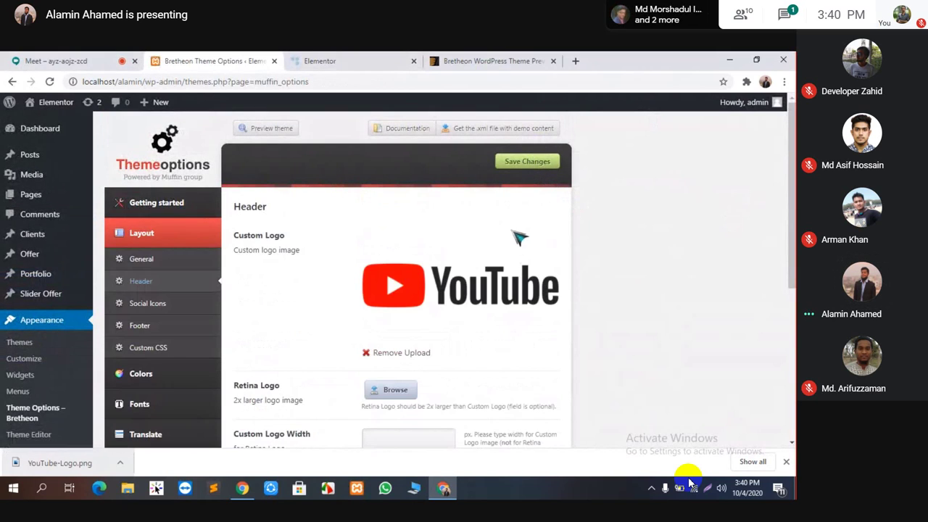
pyautogui.scroll(-3, 524, 244)
pyautogui.scroll(-2, 505, 278)
pyautogui.scroll(4, 500, 277)
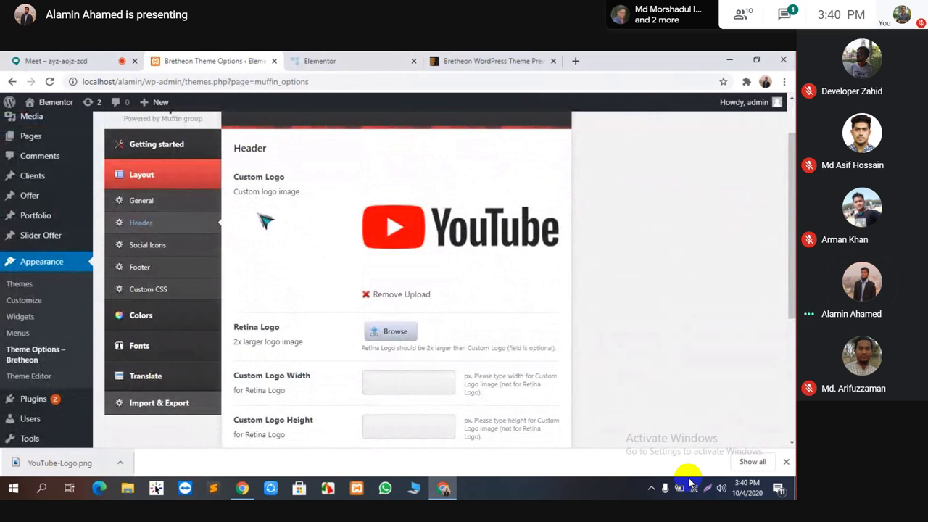
# Reload the front page to check the logo, then return to the Header logo settings.
pyautogui.click(330, 61)
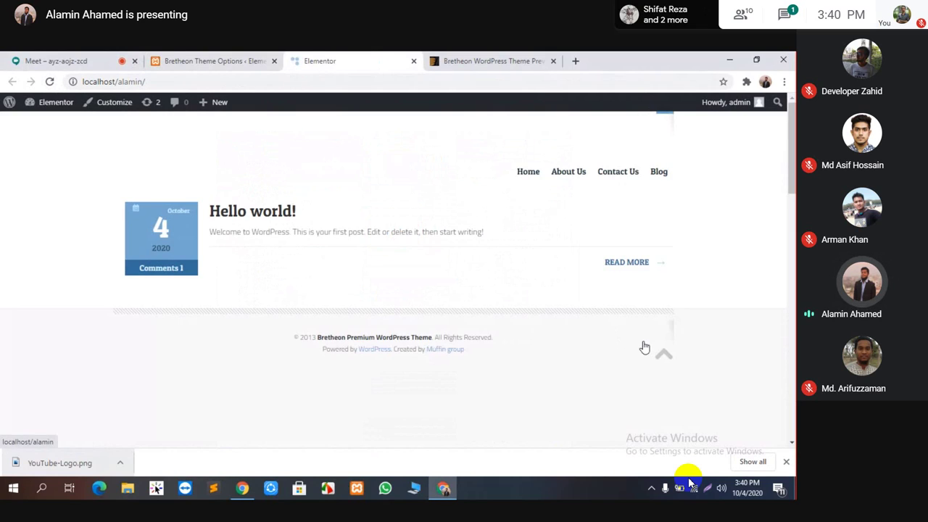
pyautogui.click(644, 348)
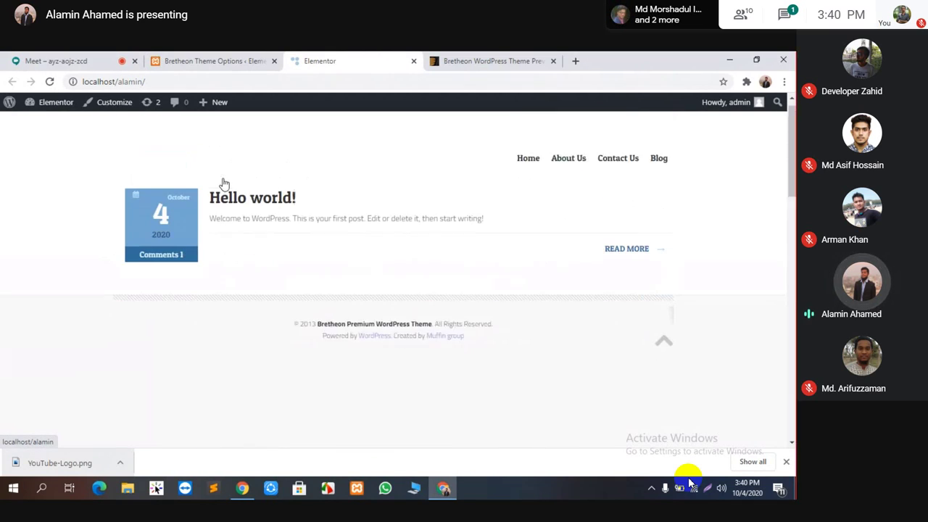
pyautogui.click(227, 60)
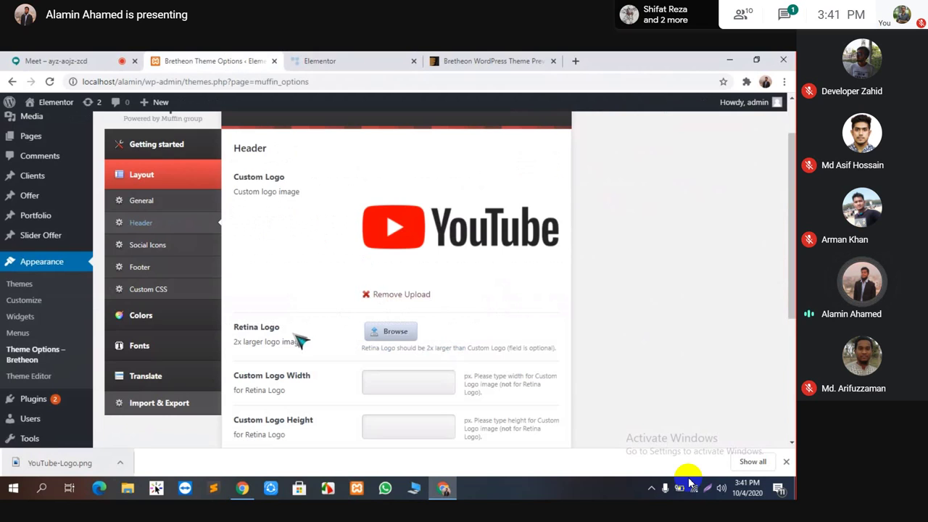
pyautogui.click(348, 61)
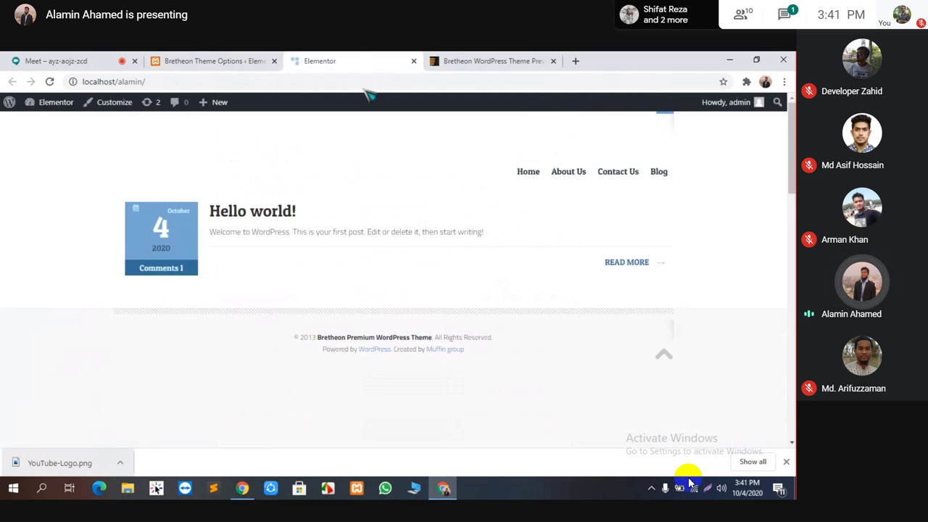
pyautogui.click(280, 60)
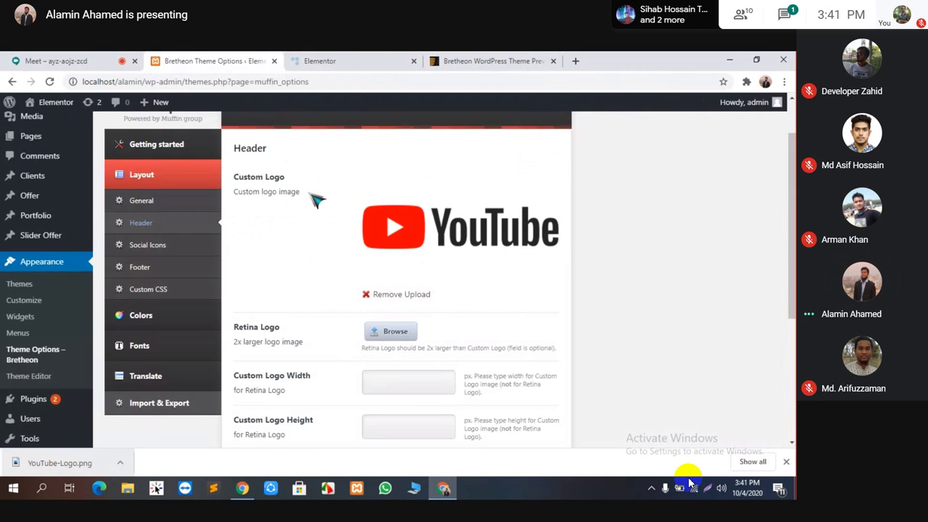
# Remove the custom logo, reselect the YouTube logo from the media library, and save.
pyautogui.click(371, 354)
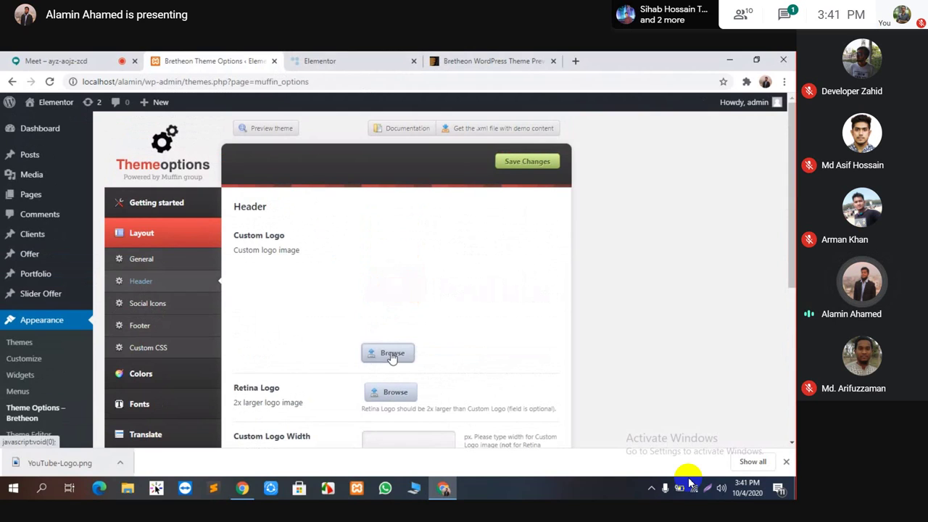
pyautogui.click(390, 243)
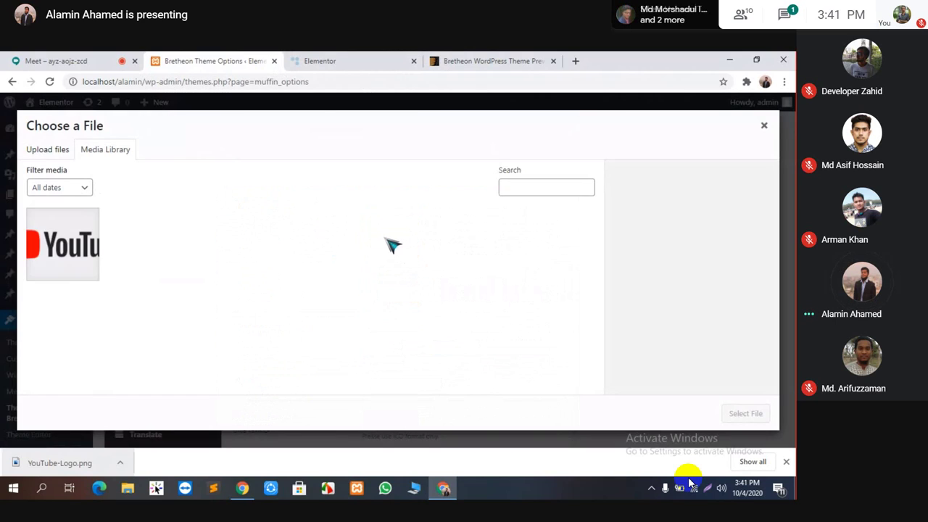
pyautogui.click(65, 251)
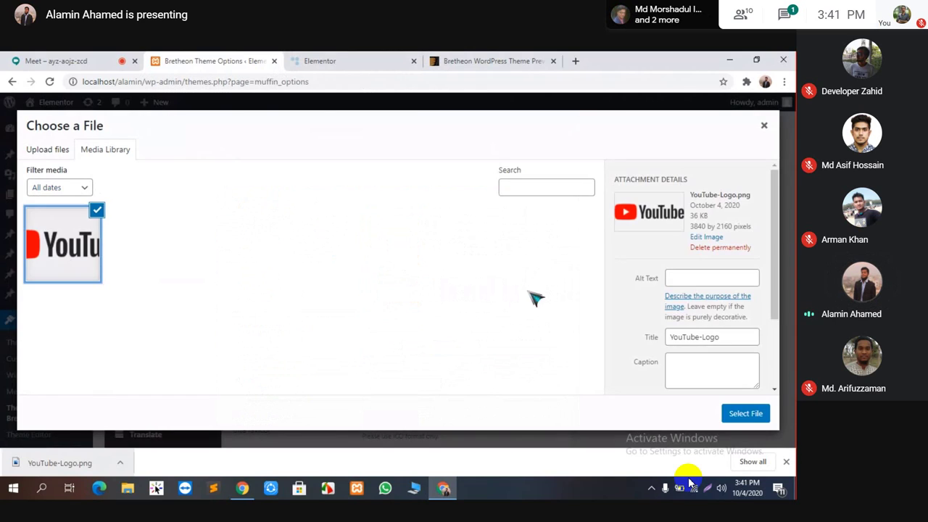
pyautogui.click(745, 413)
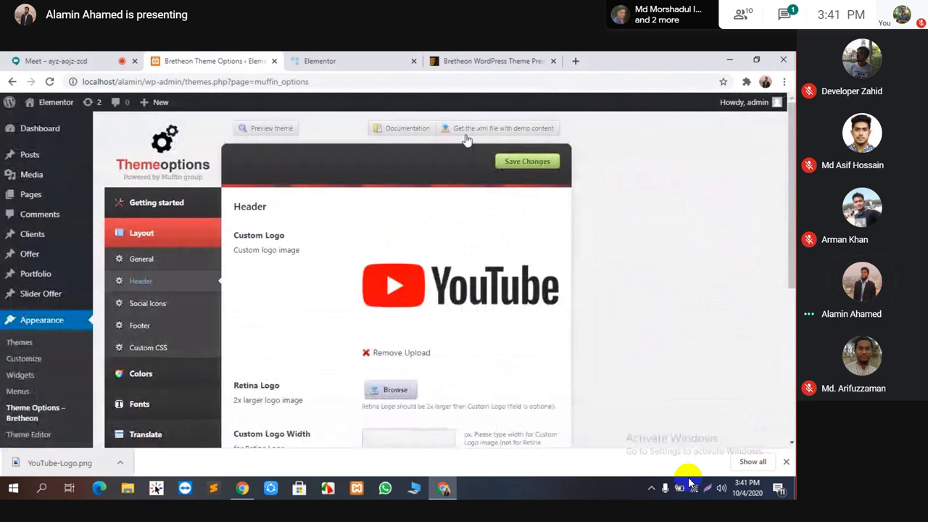
pyautogui.click(500, 163)
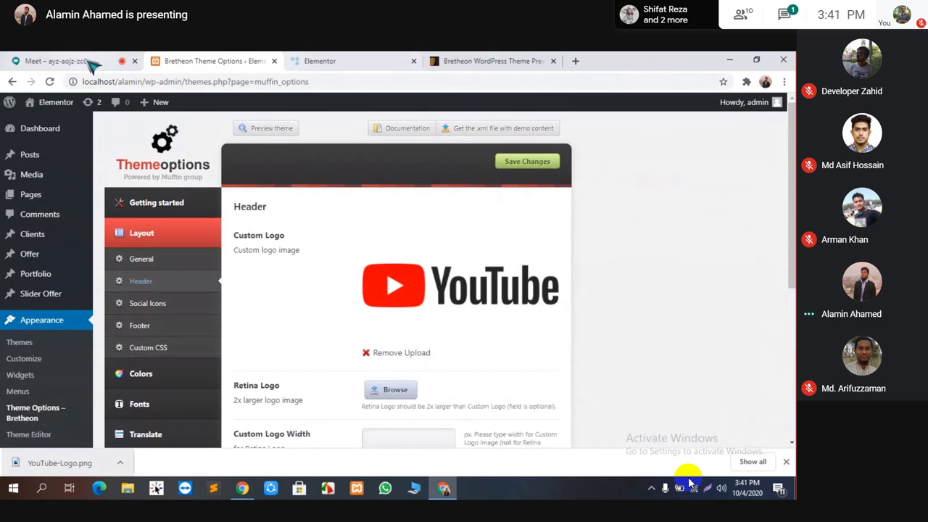
# Reload the local site's home page, then open a new browser tab.
pyautogui.click(308, 61)
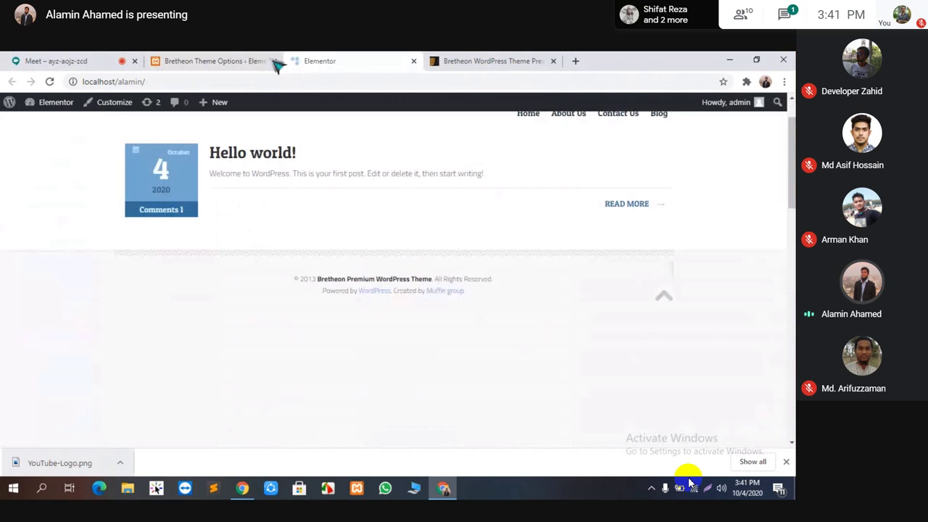
pyautogui.click(49, 81)
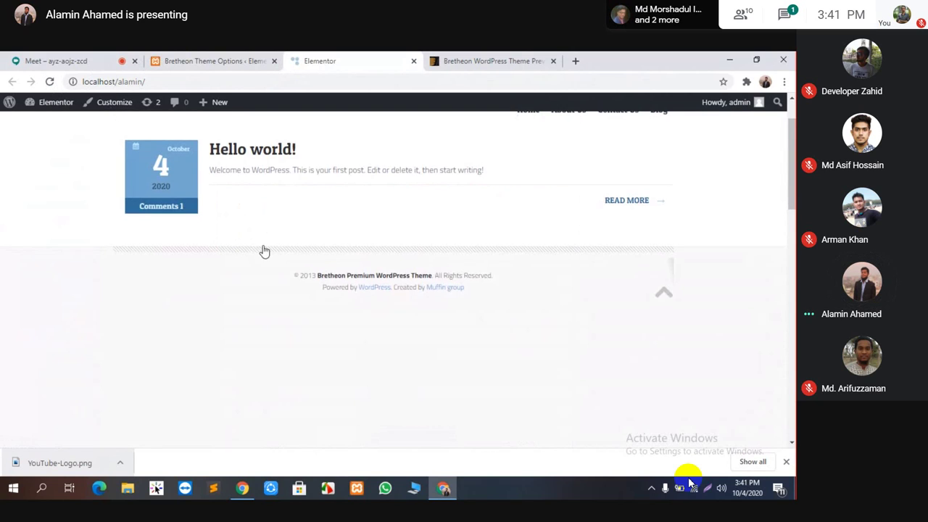
pyautogui.scroll(1, 263, 251)
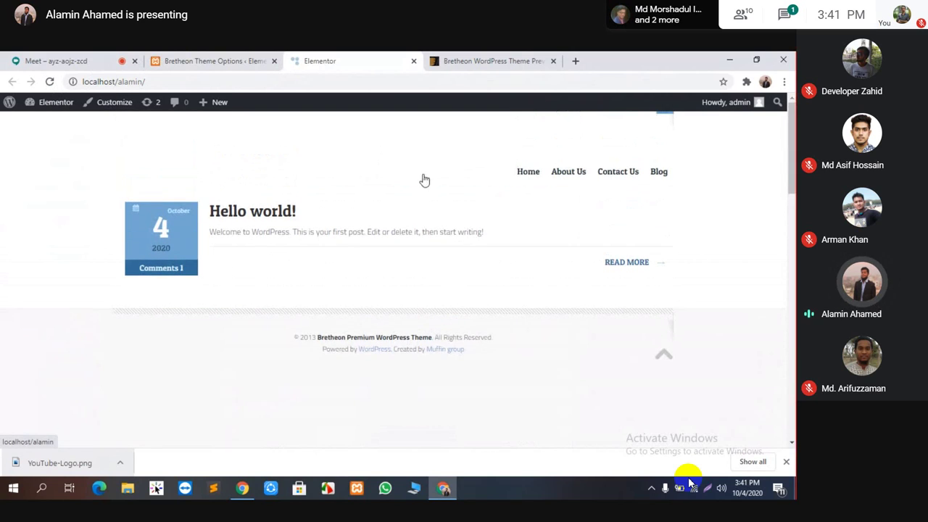
pyautogui.click(576, 63)
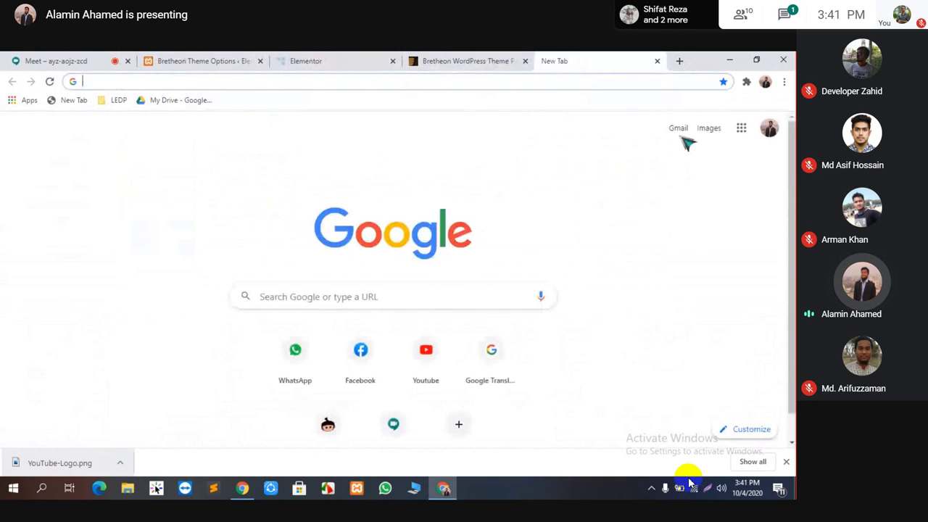
# Go to Google Images and place the cursor in its empty search box.
pyautogui.click(709, 129)
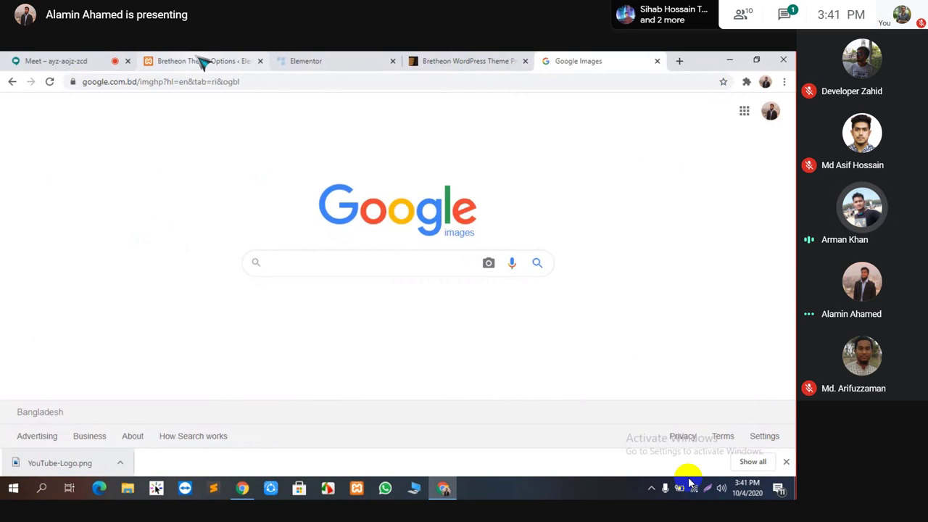
pyautogui.click(278, 262)
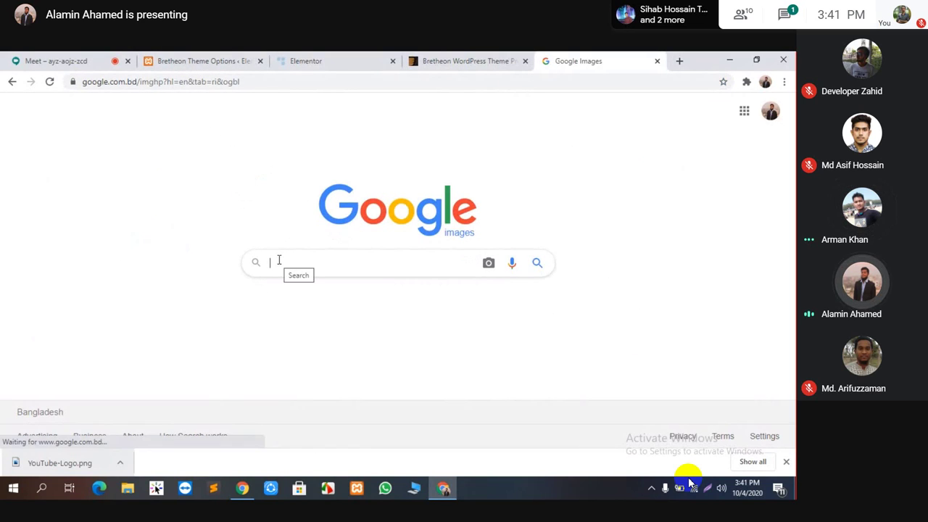
# Scroll through the local site to inspect the oversized YouTube logo.
pyautogui.click(359, 62)
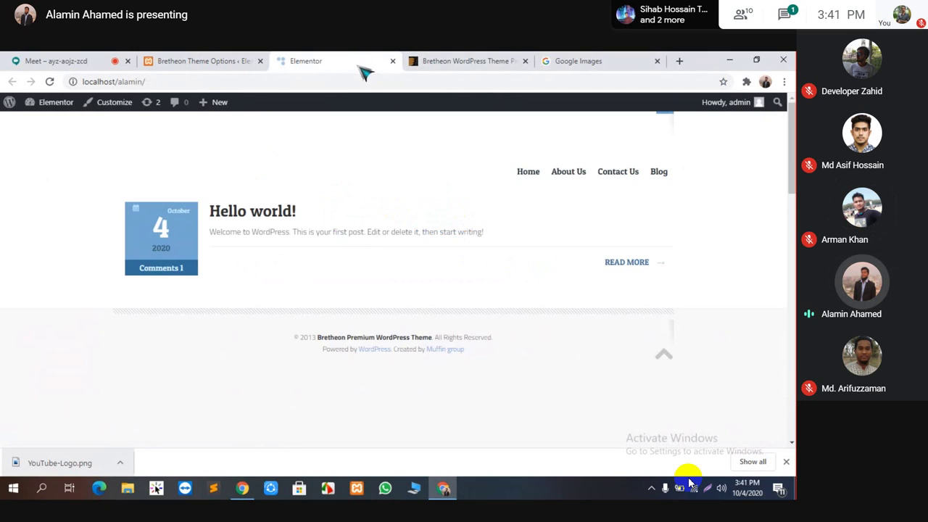
pyautogui.scroll(-5, 352, 290)
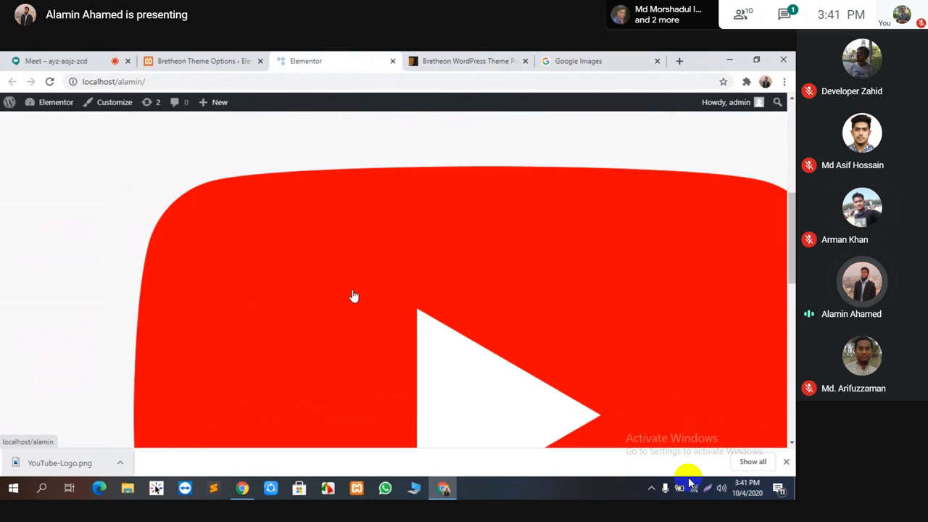
pyautogui.scroll(3, 353, 294)
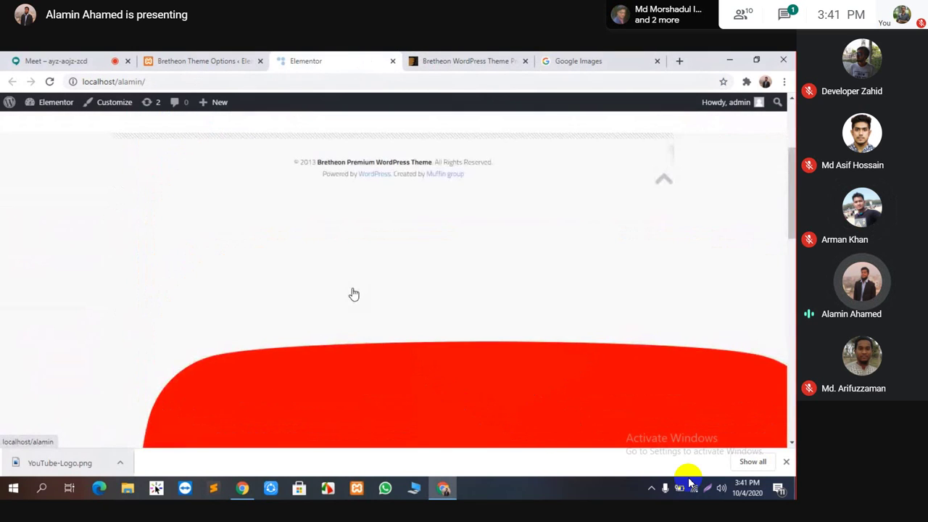
pyautogui.scroll(-6, 354, 294)
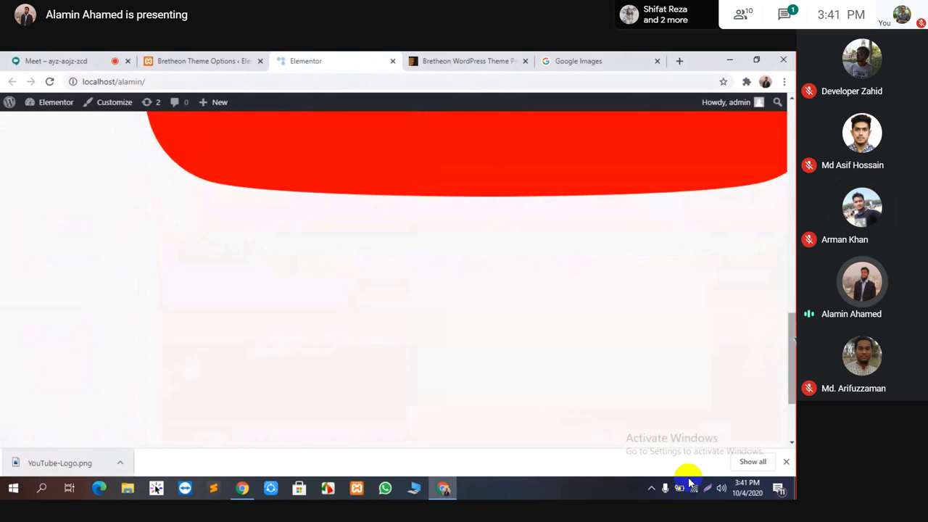
pyautogui.scroll(-1, 431, 354)
pyautogui.scroll(5, 430, 355)
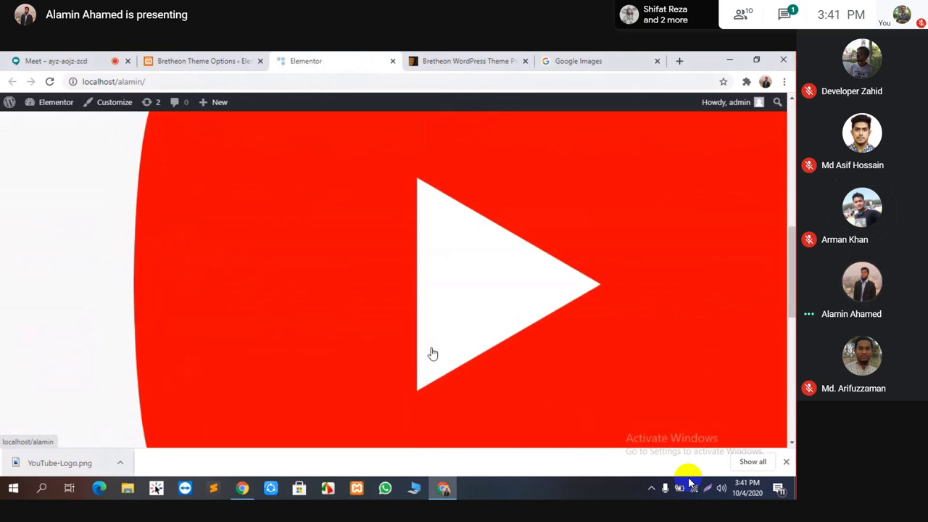
pyautogui.scroll(4, 430, 352)
pyautogui.scroll(-3, 431, 353)
# Minimize the browser and open the desktop's YouTube-Logo.png for editing in Paint.
pyautogui.click(730, 60)
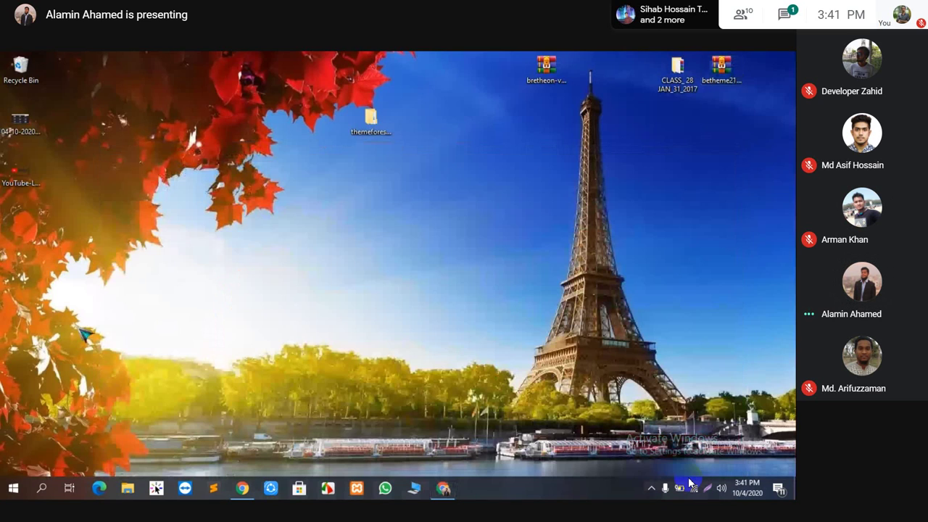
pyautogui.moveTo(20, 174); pyautogui.dragTo(372, 232)
pyautogui.rightClick(372, 232)
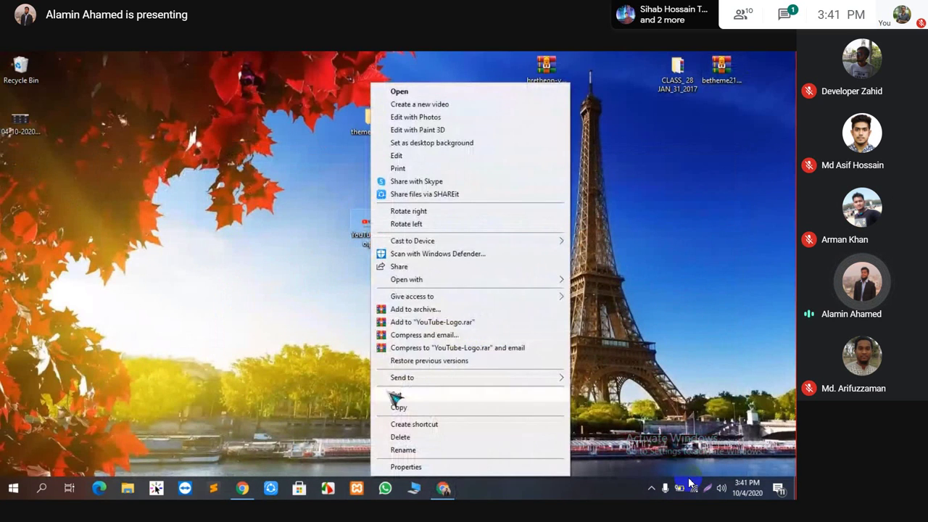
pyautogui.click(425, 162)
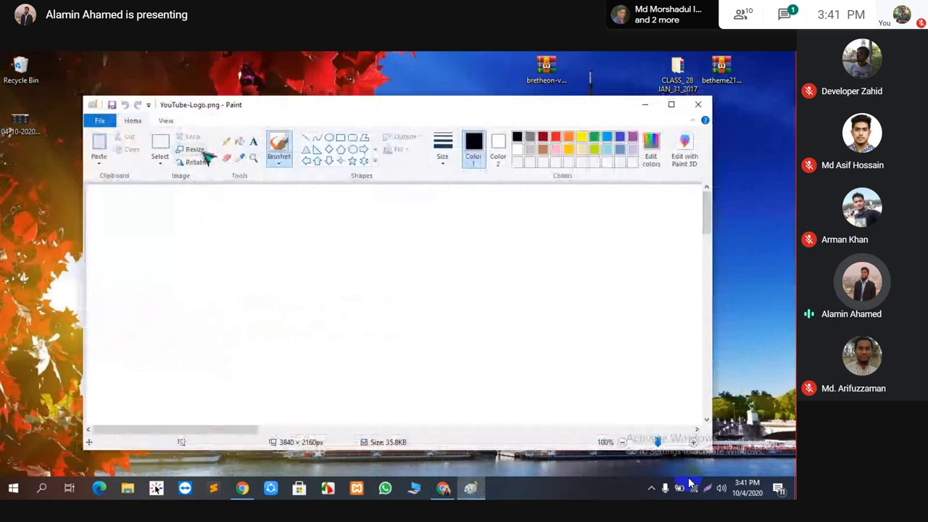
# Resize the image in pixels to 150 × 75.
pyautogui.click(201, 150)
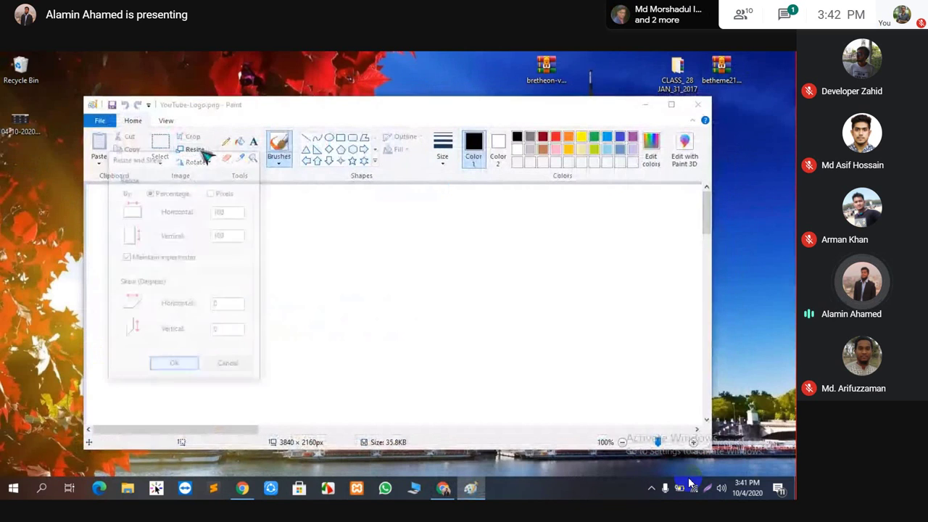
pyautogui.click(228, 193)
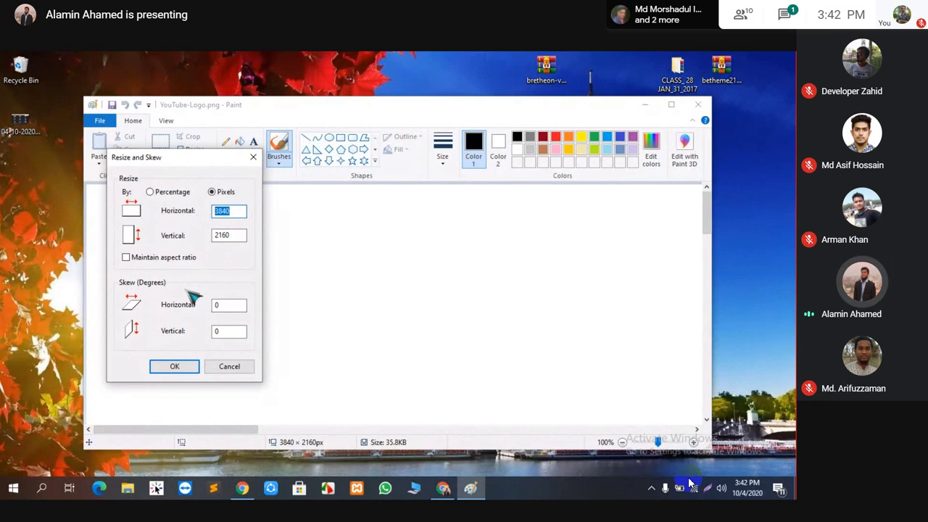
pyautogui.press('BackSpace')
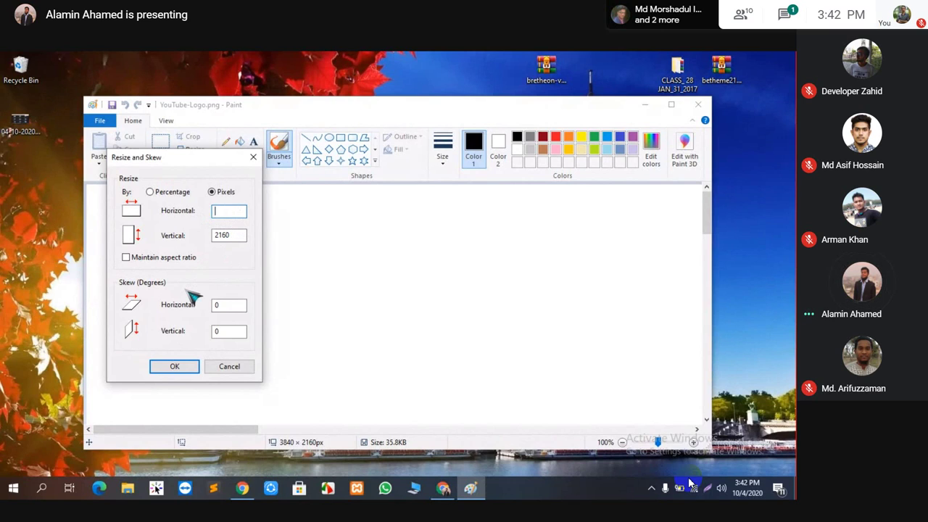
pyautogui.moveTo(237, 234); pyautogui.dragTo(197, 239)
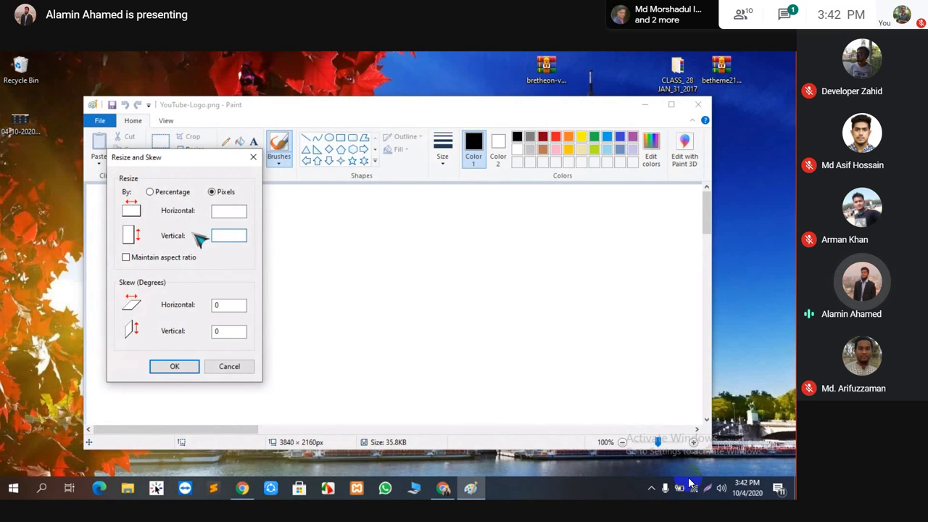
pyautogui.write('75')
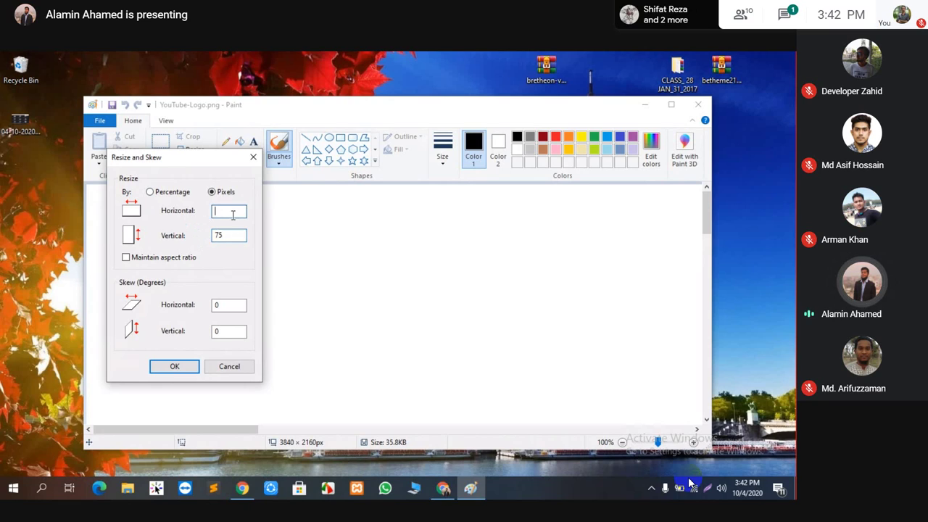
pyautogui.write('1')
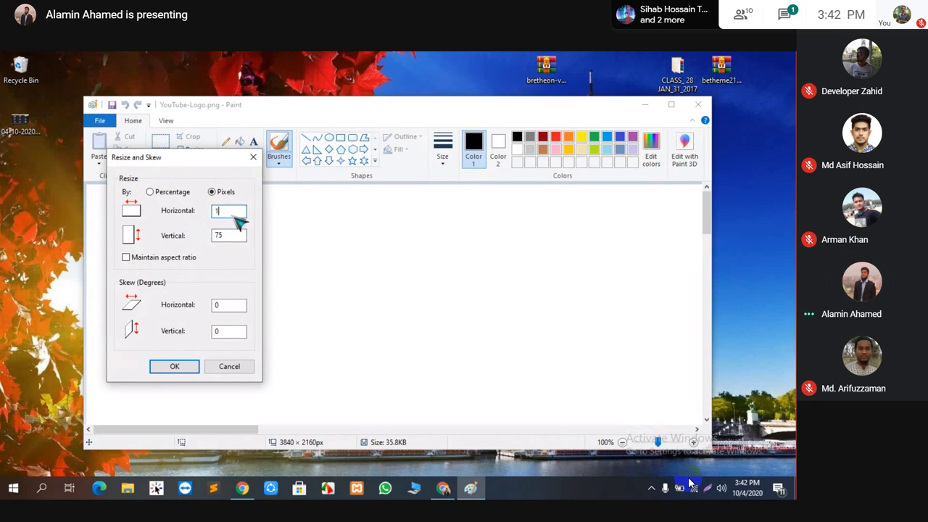
pyautogui.write('50')
pyautogui.click(177, 365)
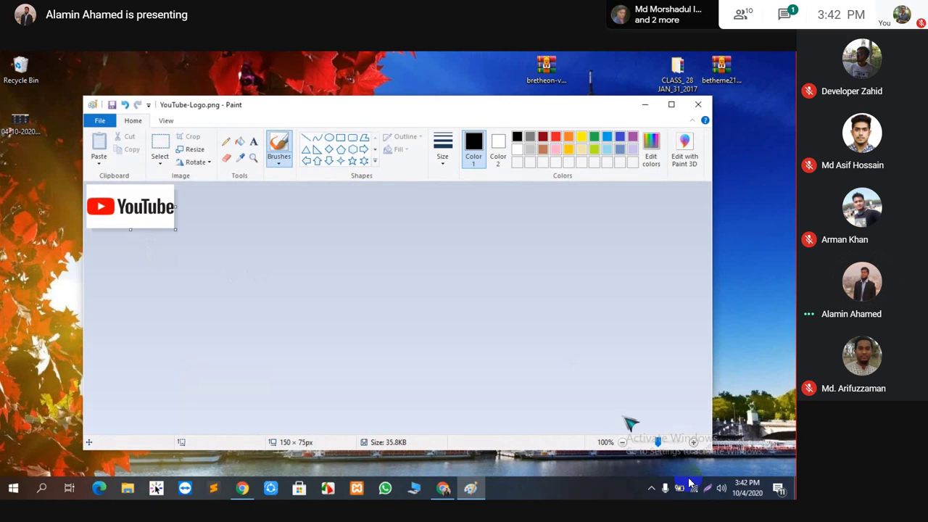
# Save the resized logo and close Paint.
pyautogui.click(101, 122)
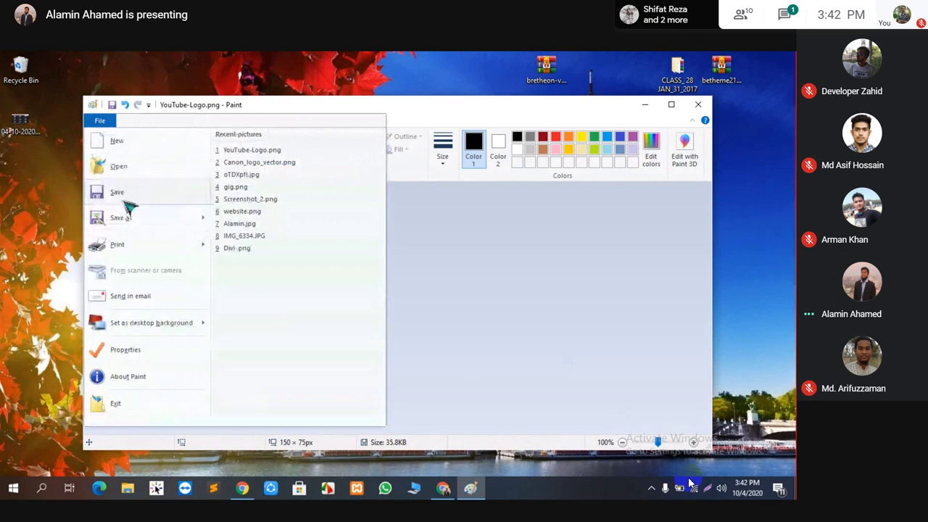
pyautogui.click(120, 194)
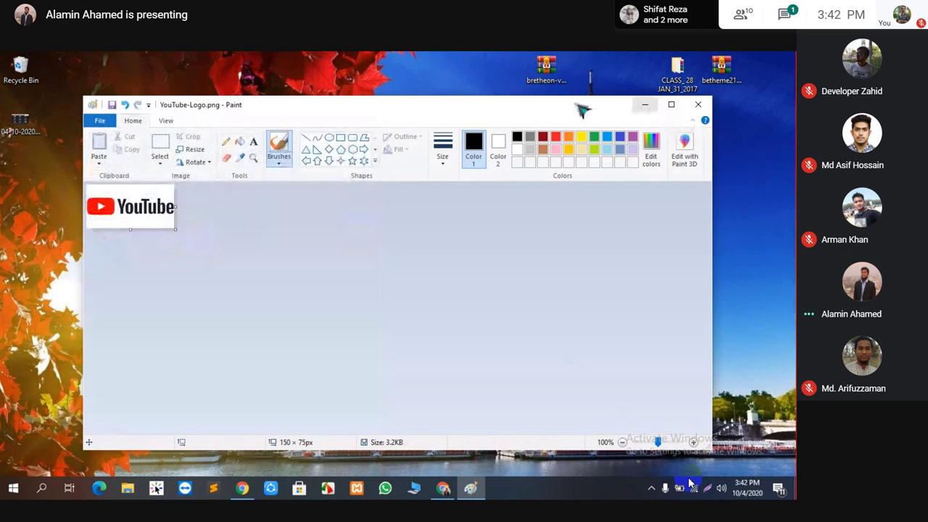
pyautogui.click(698, 106)
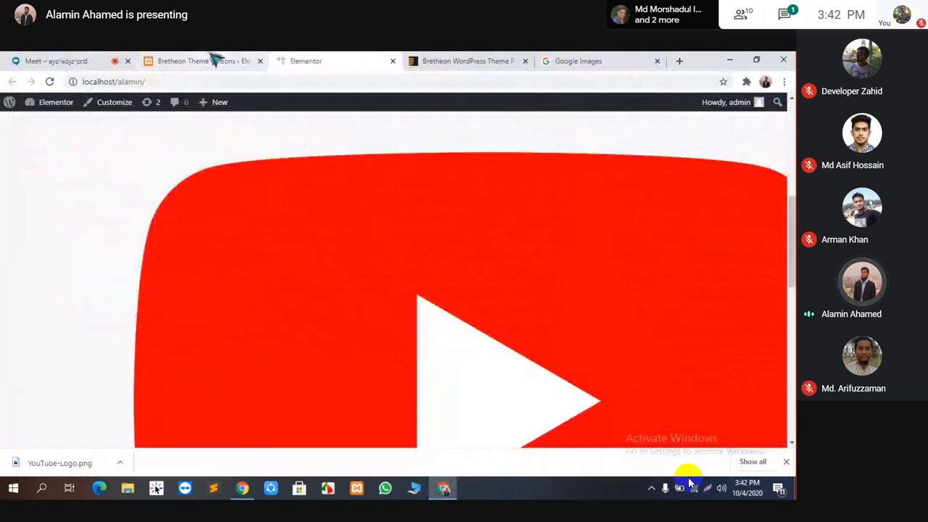
# Replace the custom logo with the resized YouTube-Logo.png uploaded from the Desktop and save.
pyautogui.click(217, 60)
pyautogui.click(370, 354)
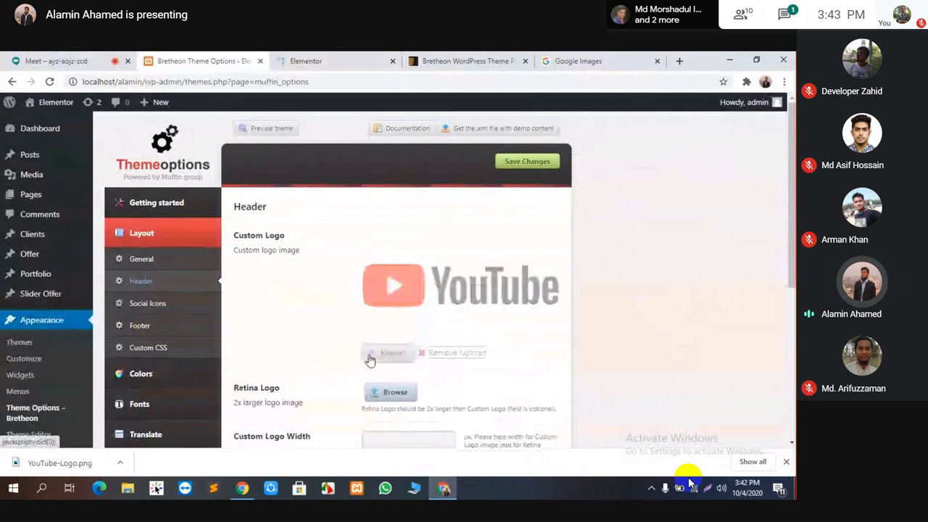
pyautogui.click(392, 242)
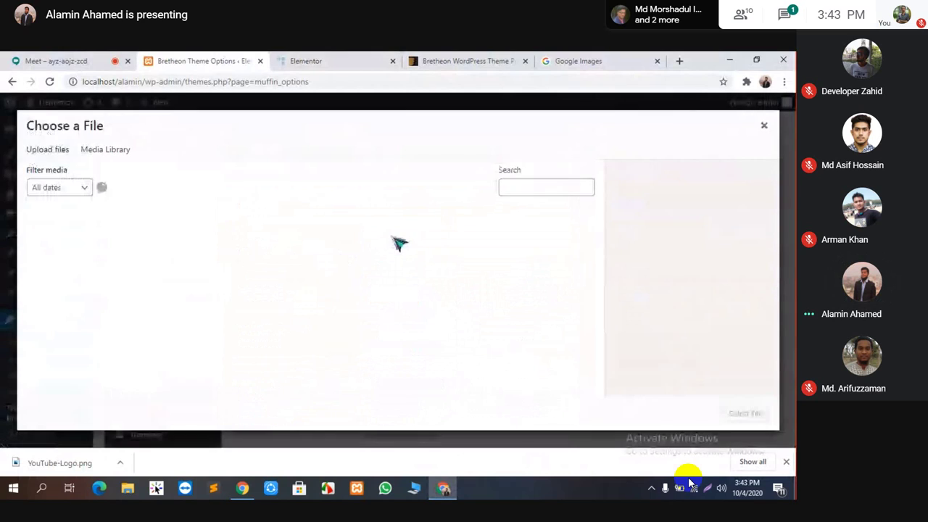
pyautogui.click(48, 150)
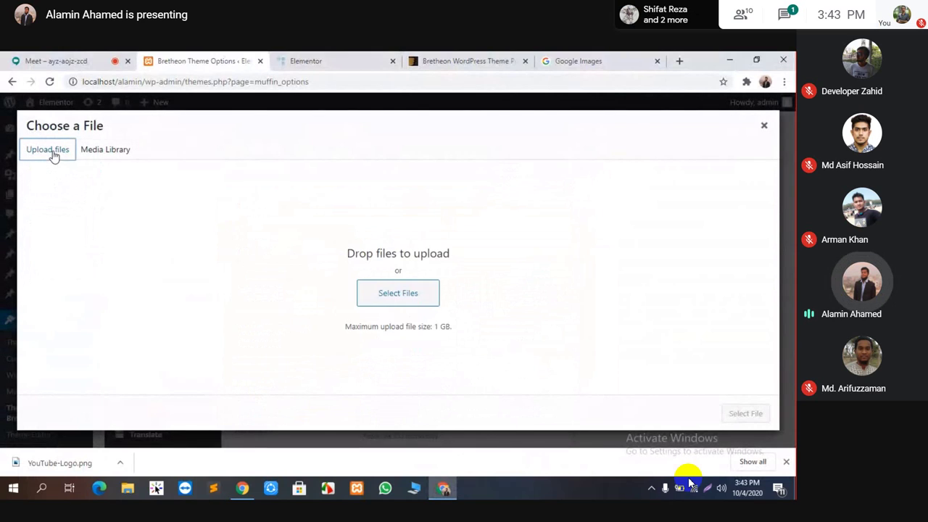
pyautogui.click(400, 295)
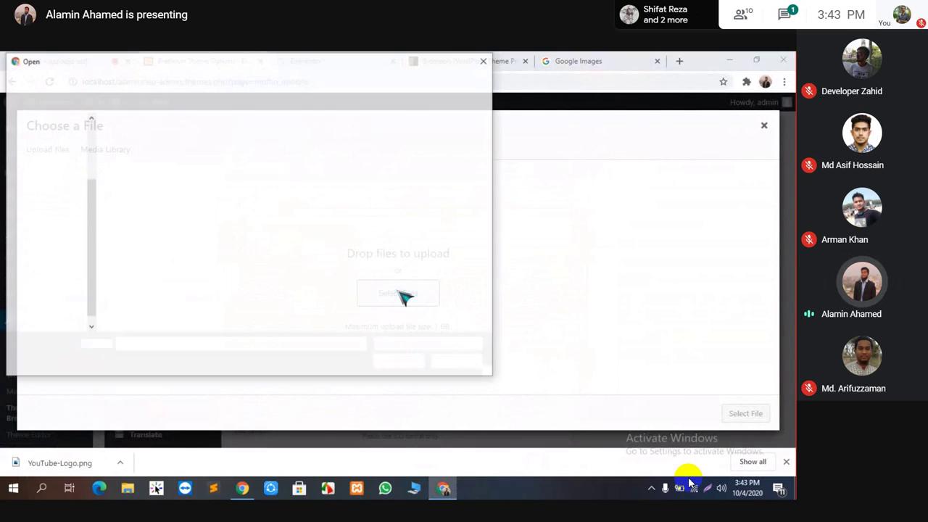
pyautogui.click(48, 211)
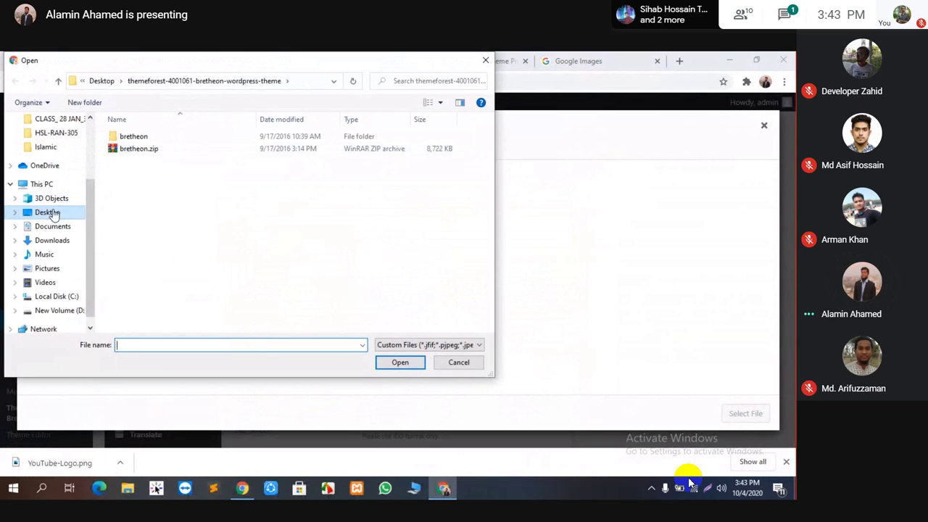
pyautogui.click(464, 159)
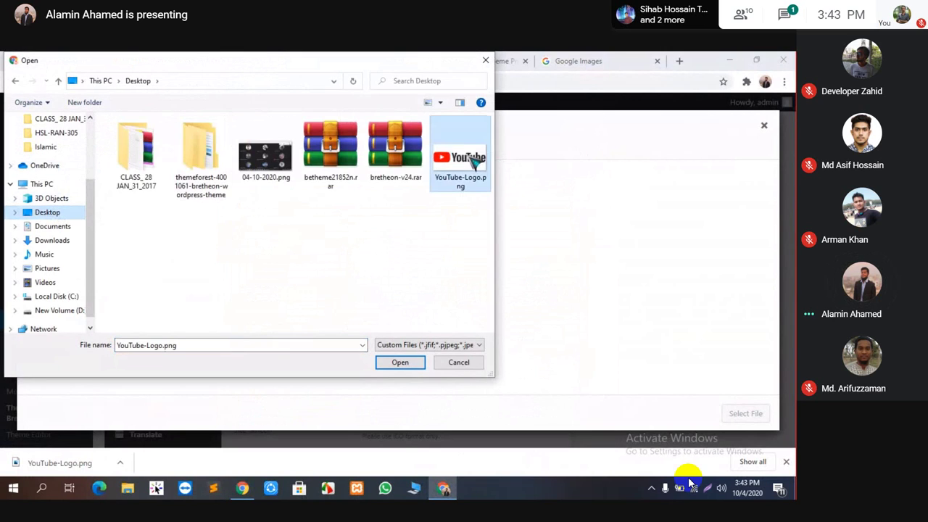
pyautogui.click(400, 363)
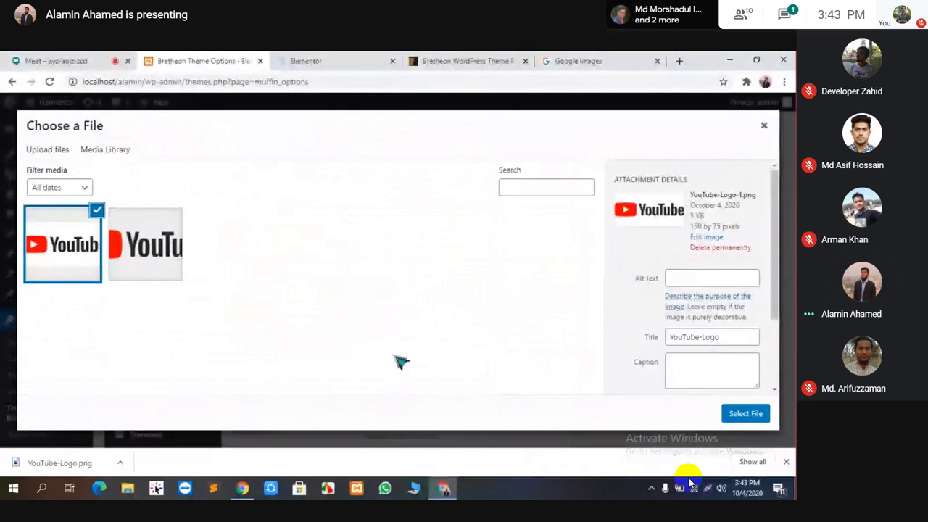
pyautogui.click(745, 415)
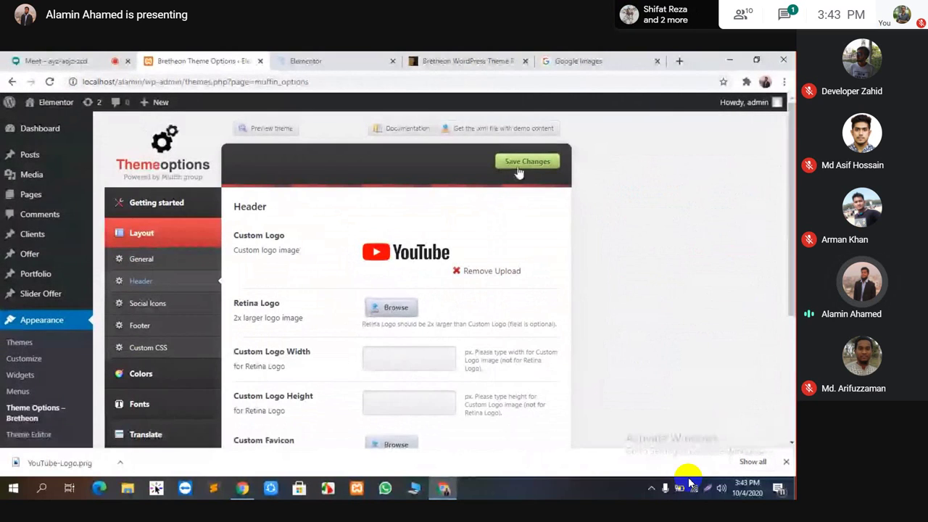
pyautogui.click(518, 166)
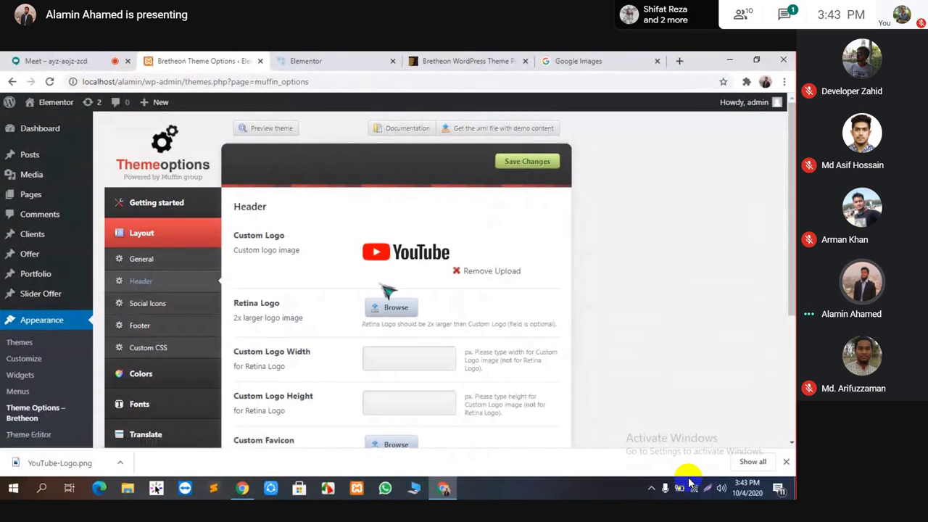
pyautogui.click(312, 61)
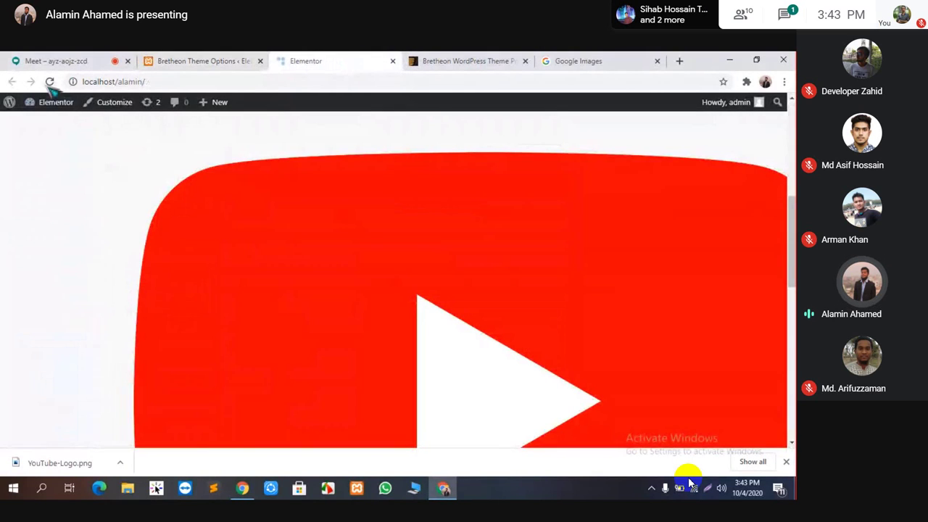
# Reload the site to check the YouTube header logo and compare it with the Bretheon demo.
pyautogui.click(49, 81)
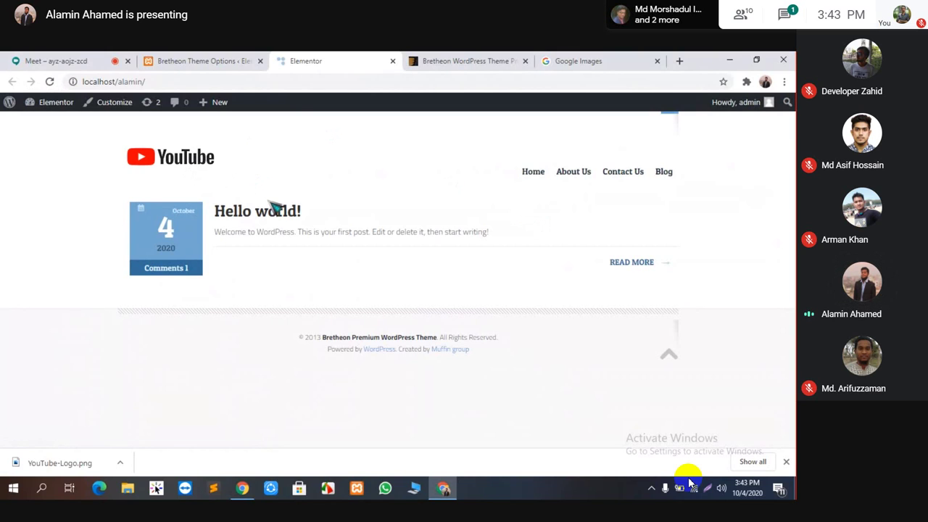
pyautogui.click(578, 61)
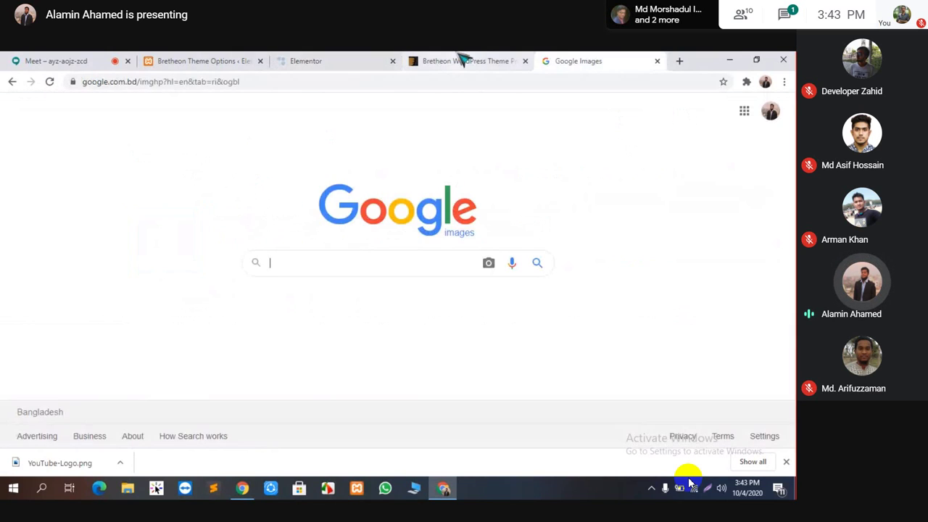
pyautogui.click(464, 61)
pyautogui.moveTo(561, 174)
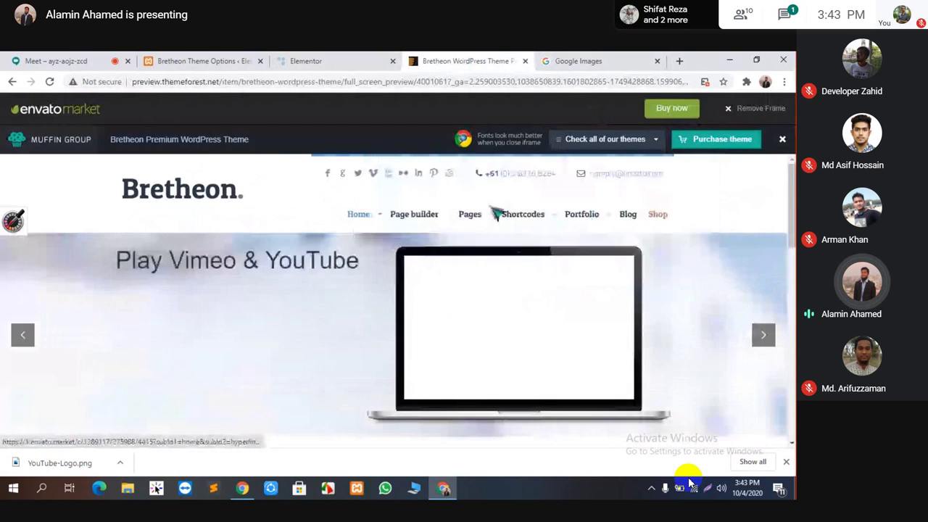
pyautogui.scroll(-3, 343, 211)
pyautogui.scroll(2, 385, 232)
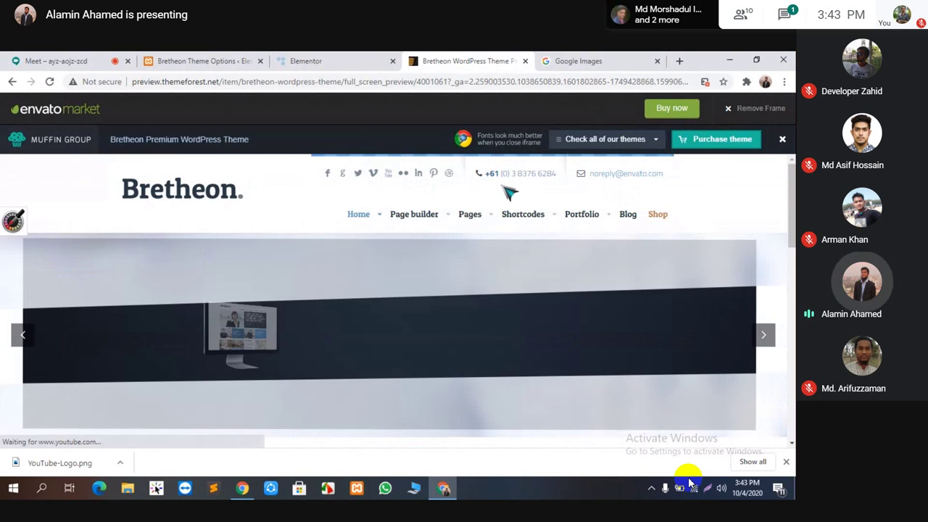
pyautogui.click(312, 61)
# Scroll through the remaining Header options, then minimize Chrome to reveal the desktop.
pyautogui.click(228, 60)
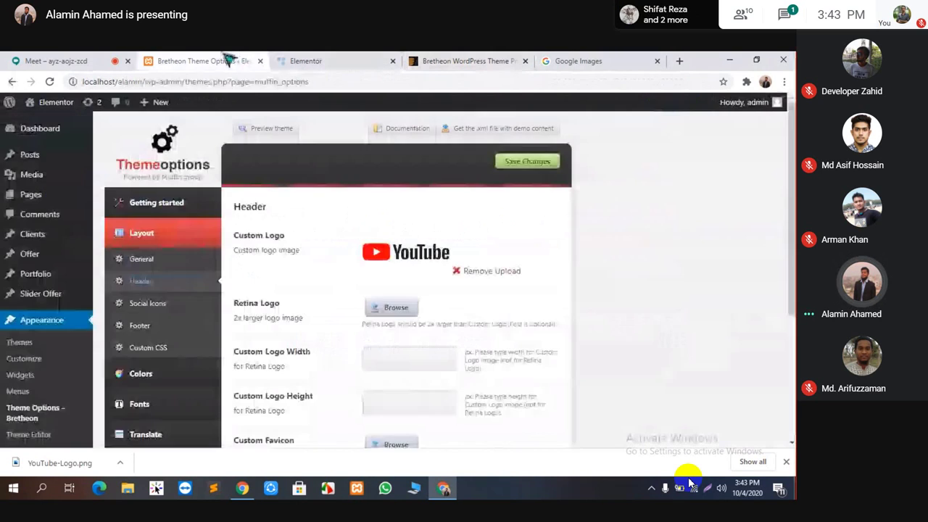
pyautogui.scroll(-1, 150, 341)
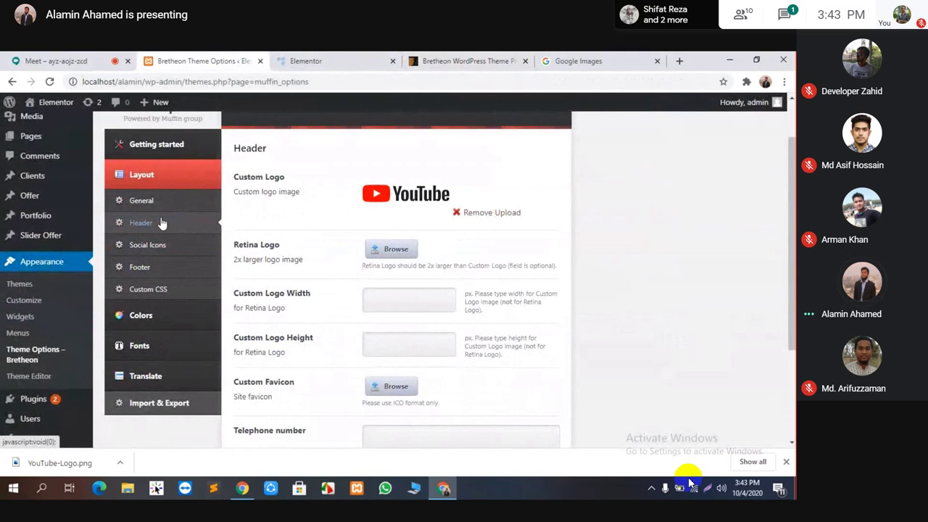
pyautogui.scroll(-1, 425, 244)
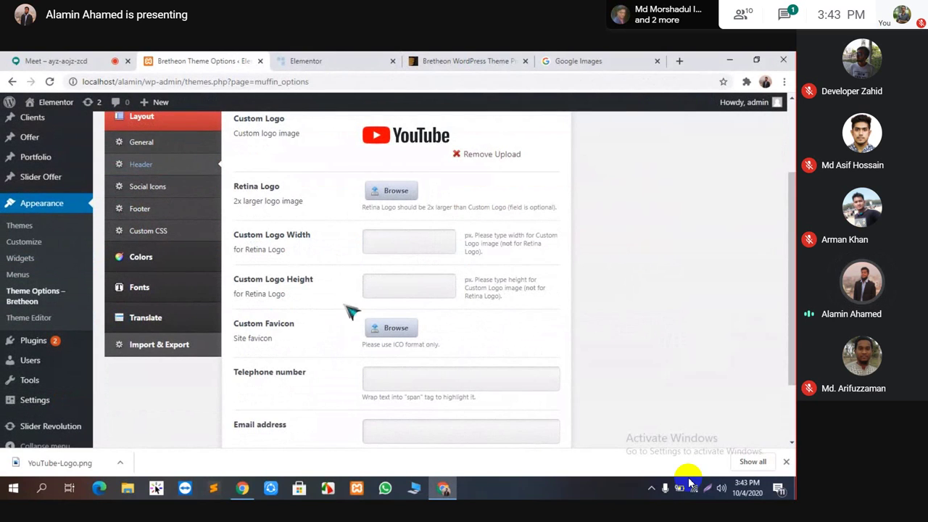
pyautogui.scroll(-2, 370, 316)
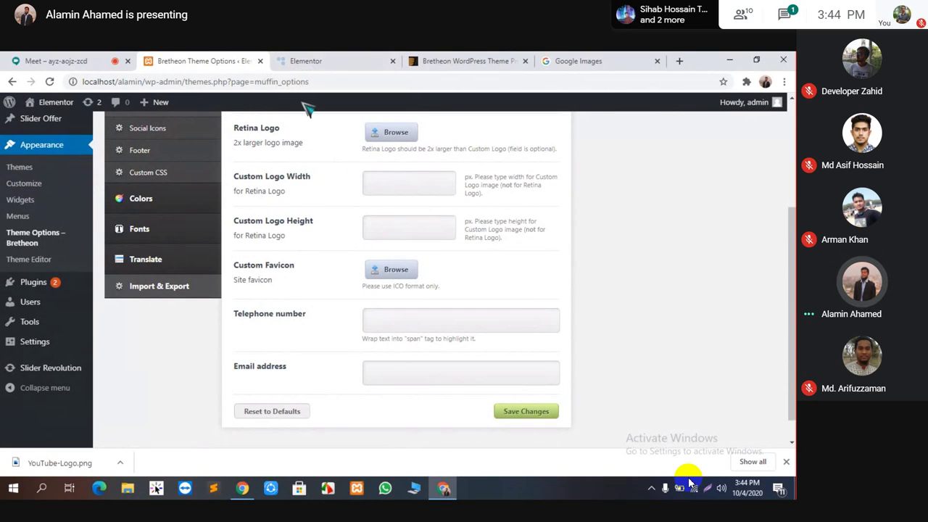
pyautogui.click(736, 61)
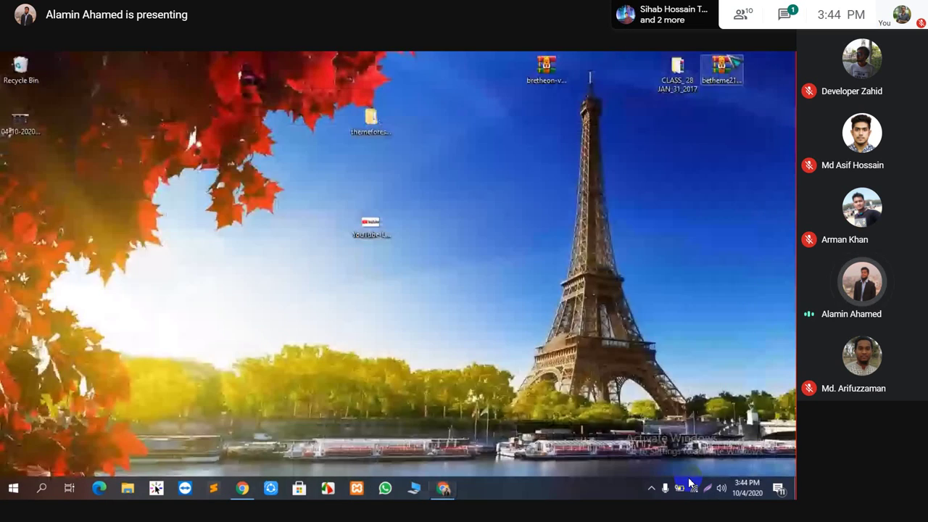
# Open YouTube-Logo.png in Paint and crop the canvas to the 63 × 75 px play icon.
pyautogui.rightClick(365, 230)
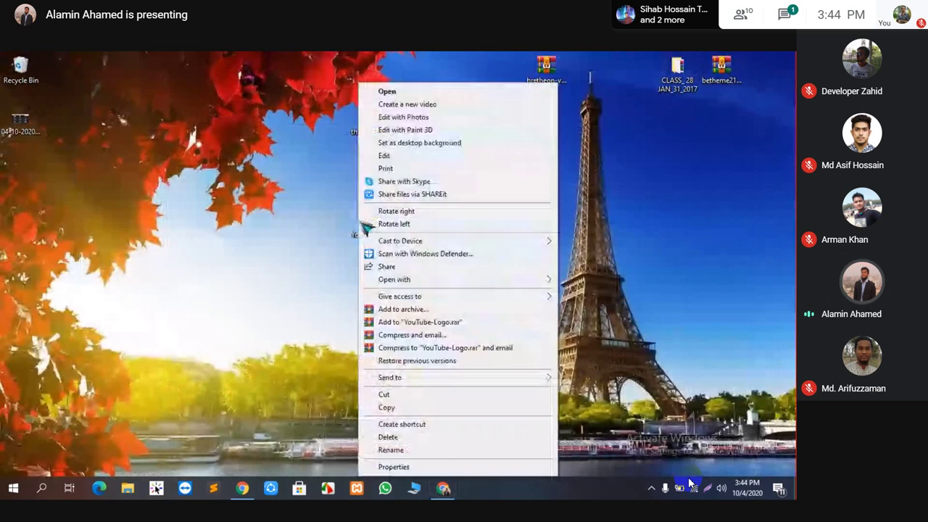
pyautogui.click(406, 156)
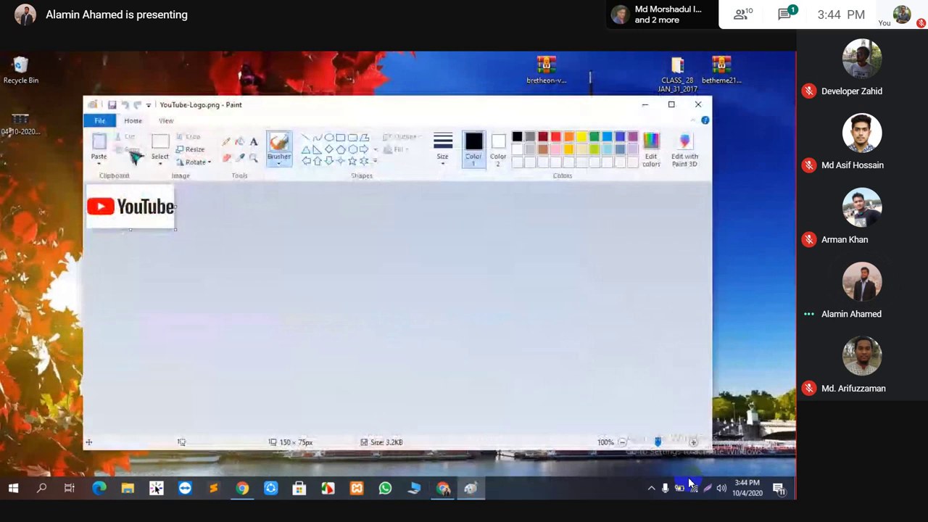
pyautogui.moveTo(176, 207); pyautogui.dragTo(124, 206)
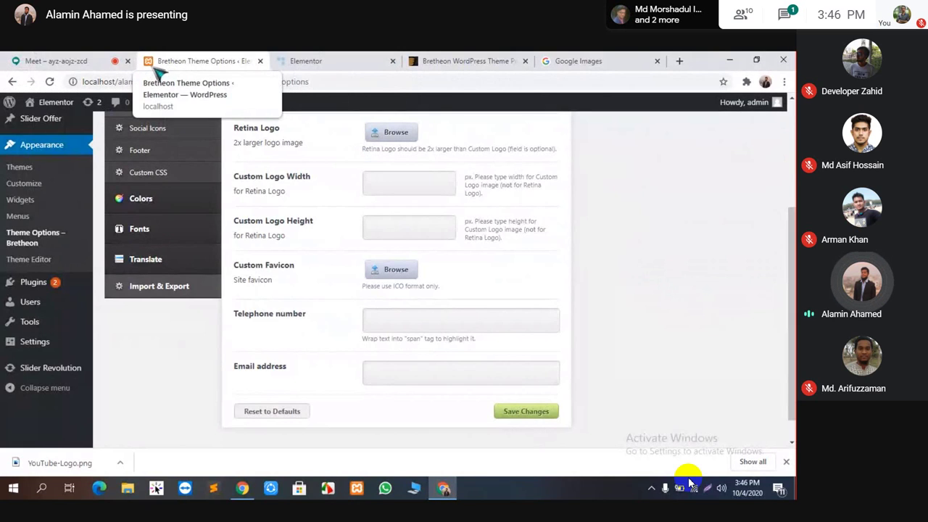
pyautogui.click(316, 64)
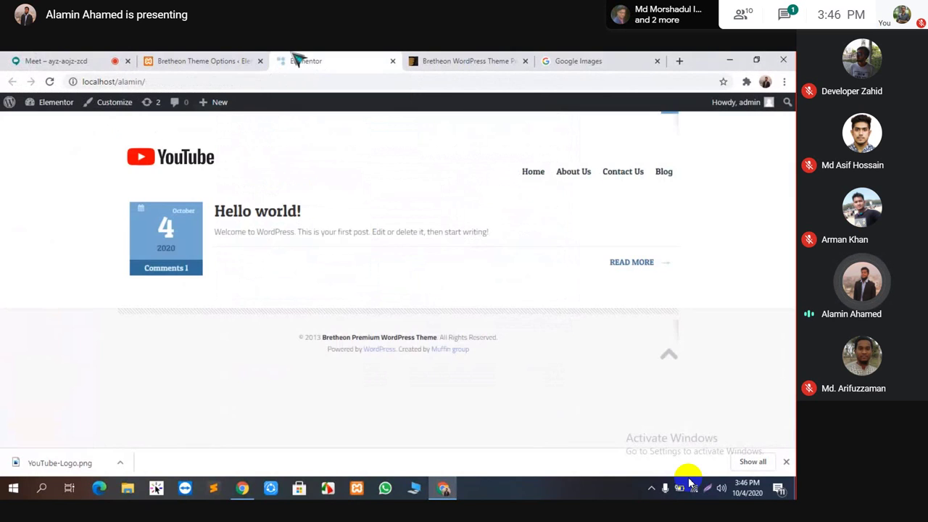
pyautogui.click(232, 60)
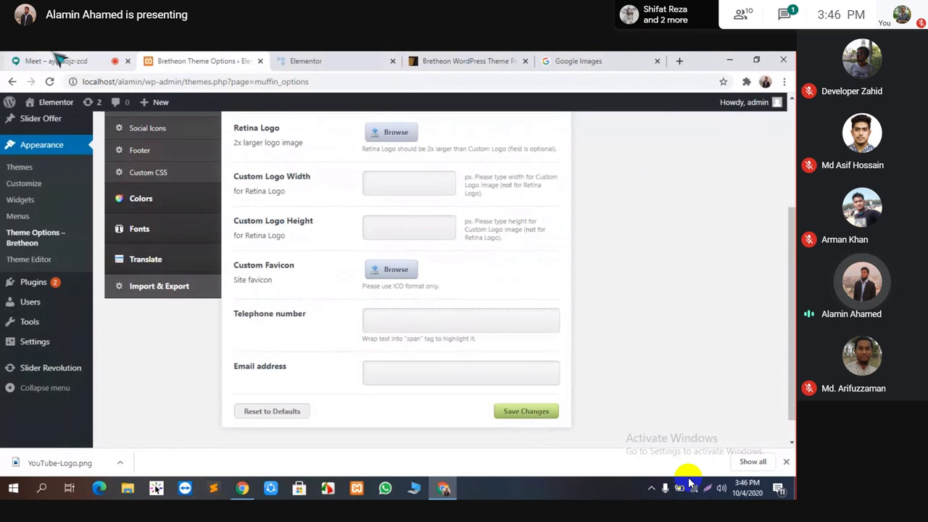
pyautogui.click(56, 61)
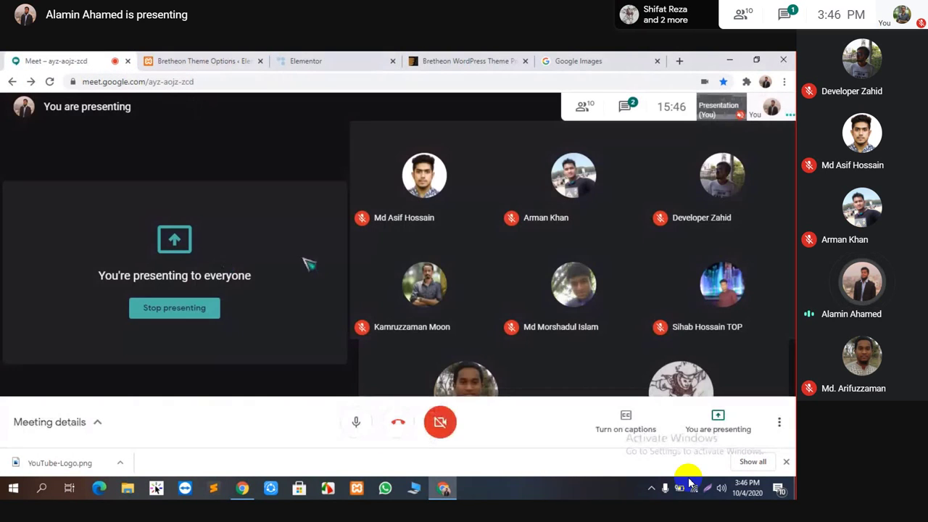
# Upload YouTube-Lgo.png as the Bretheon Custom Favicon and save the theme options.
pyautogui.click(201, 61)
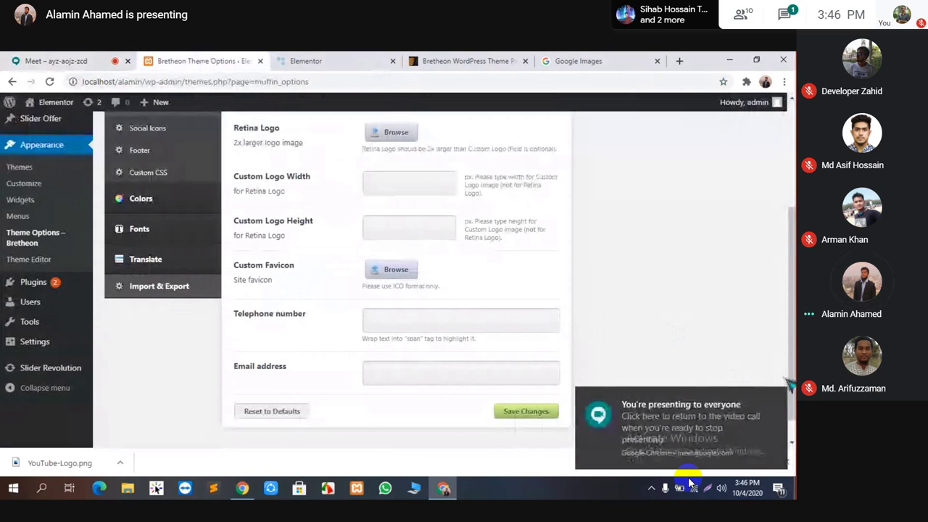
pyautogui.click(382, 278)
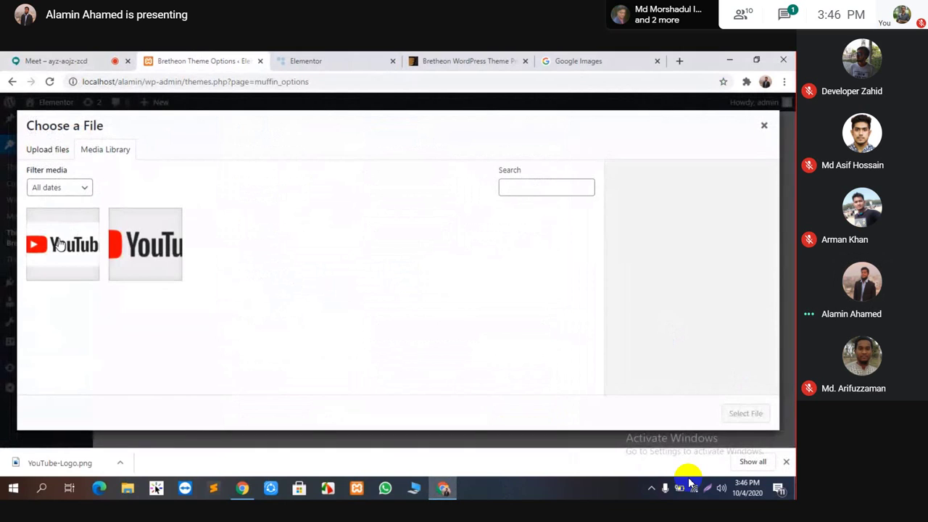
pyautogui.click(53, 152)
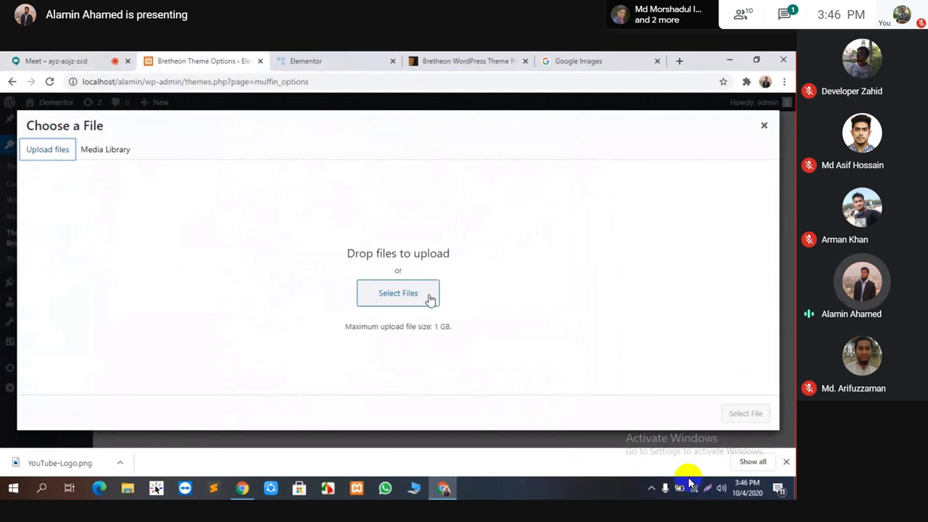
pyautogui.click(400, 303)
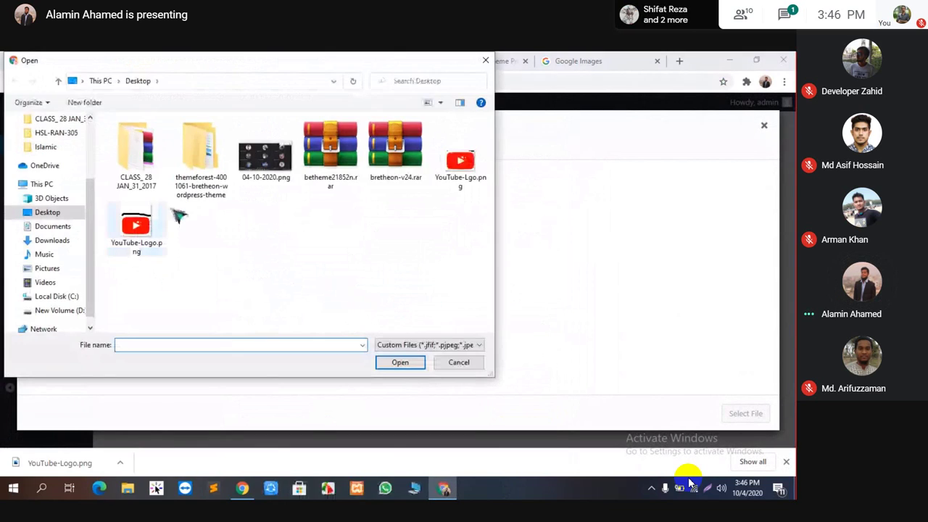
pyautogui.click(473, 169)
pyautogui.click(411, 364)
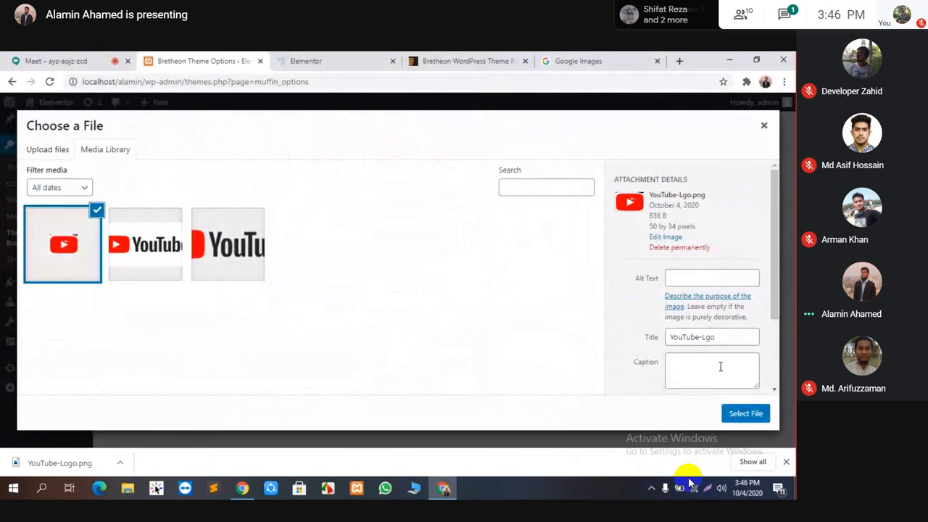
pyautogui.click(741, 414)
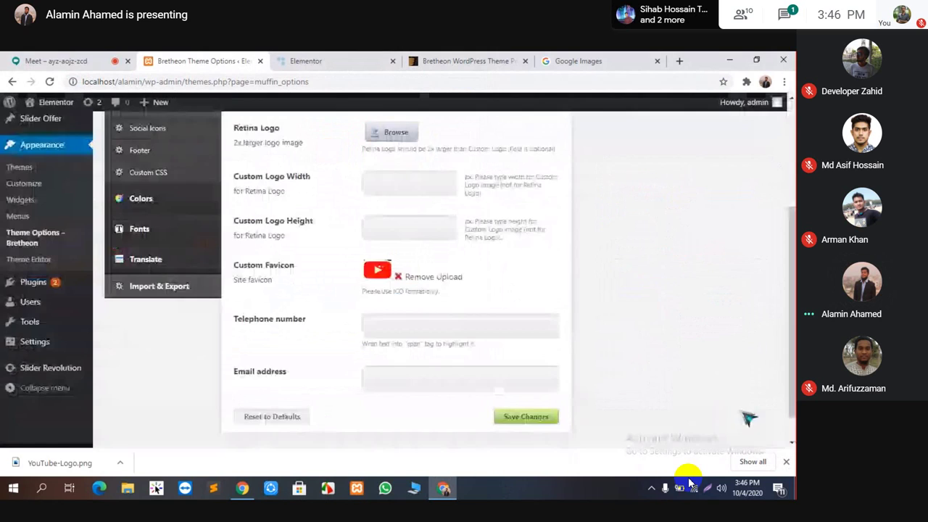
pyautogui.click(529, 417)
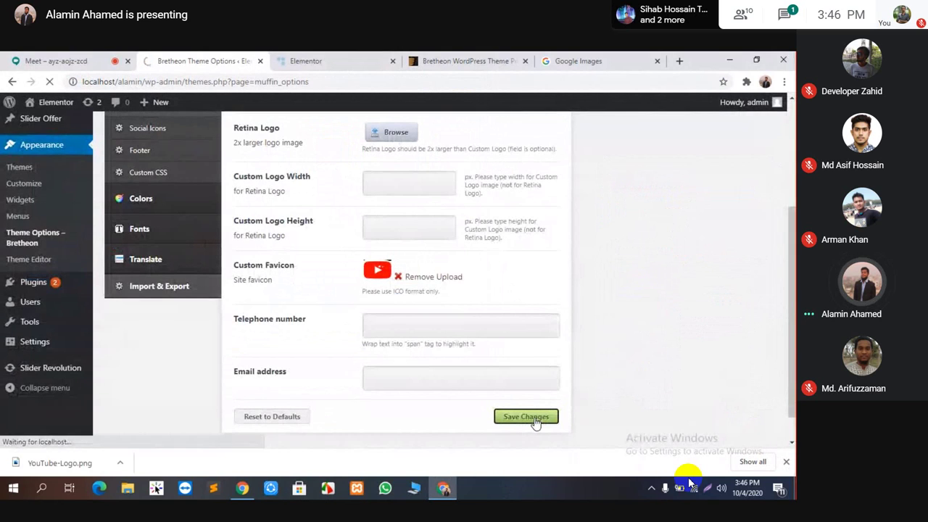
# Reload the live site tab to confirm the play-icon favicon, then return to theme options.
pyautogui.click(303, 60)
pyautogui.click(50, 82)
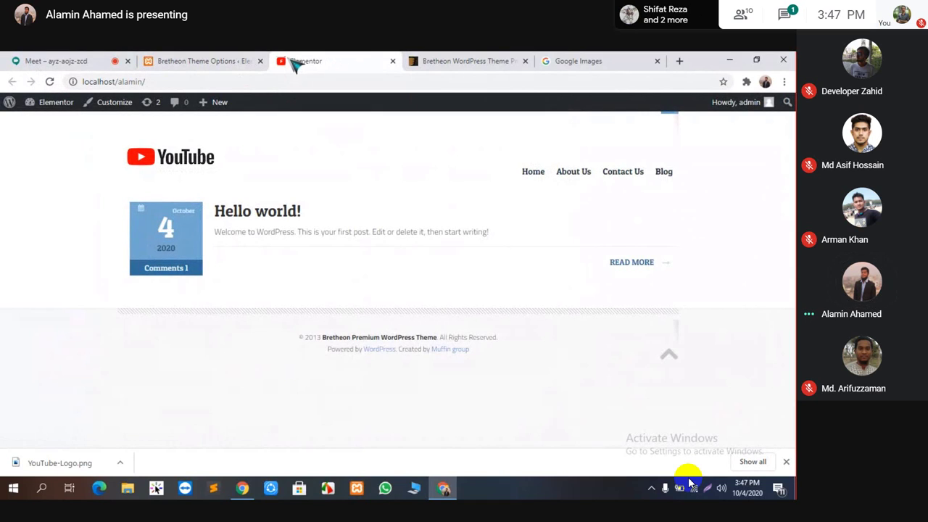
pyautogui.click(203, 61)
pyautogui.scroll(-3, 391, 311)
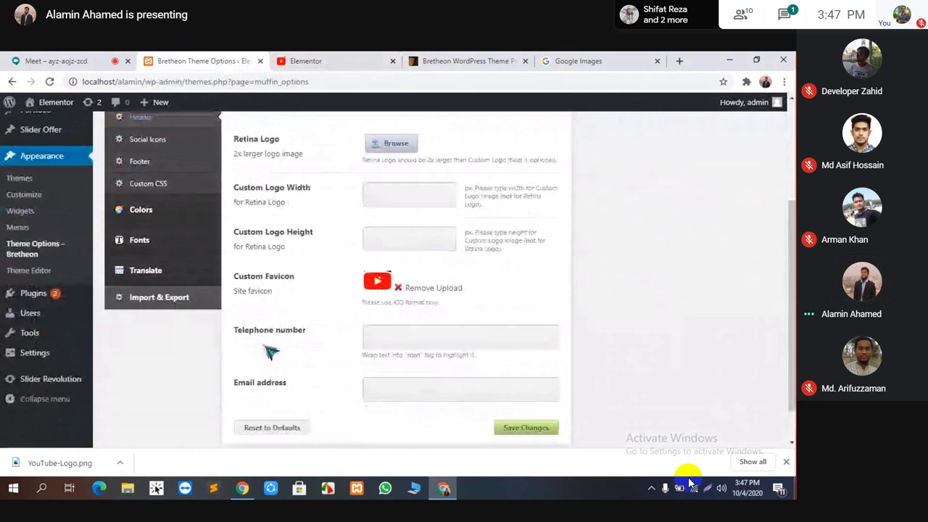
# Copy the demo header's phone number into the Telephone number field.
pyautogui.scroll(-1, 261, 341)
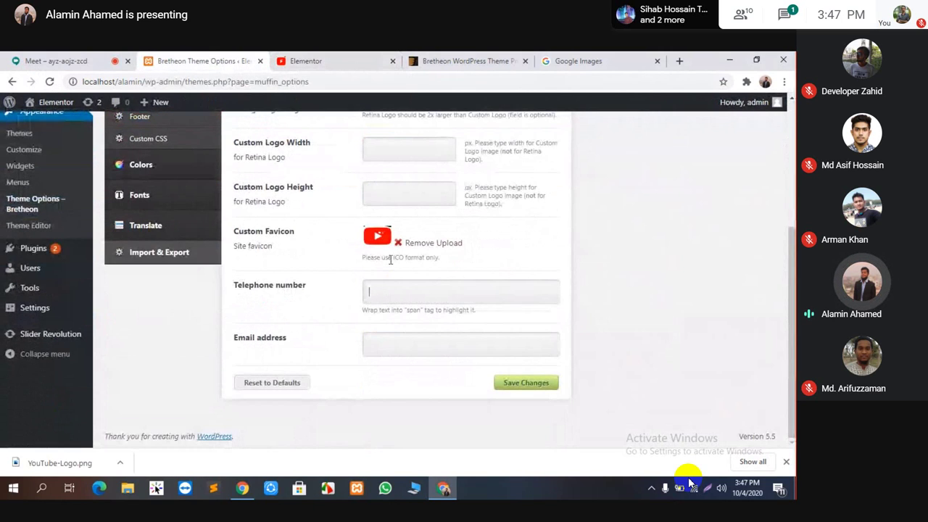
pyautogui.click(493, 62)
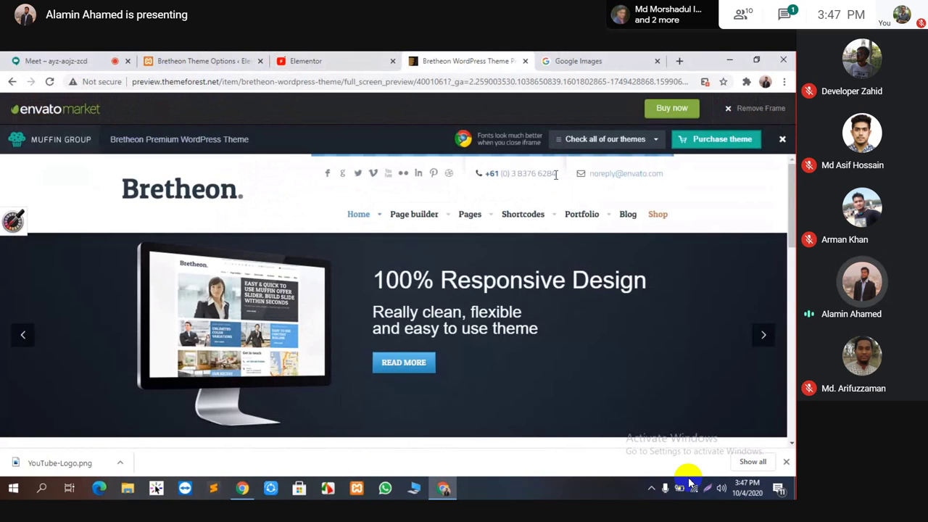
pyautogui.moveTo(556, 175); pyautogui.dragTo(504, 190)
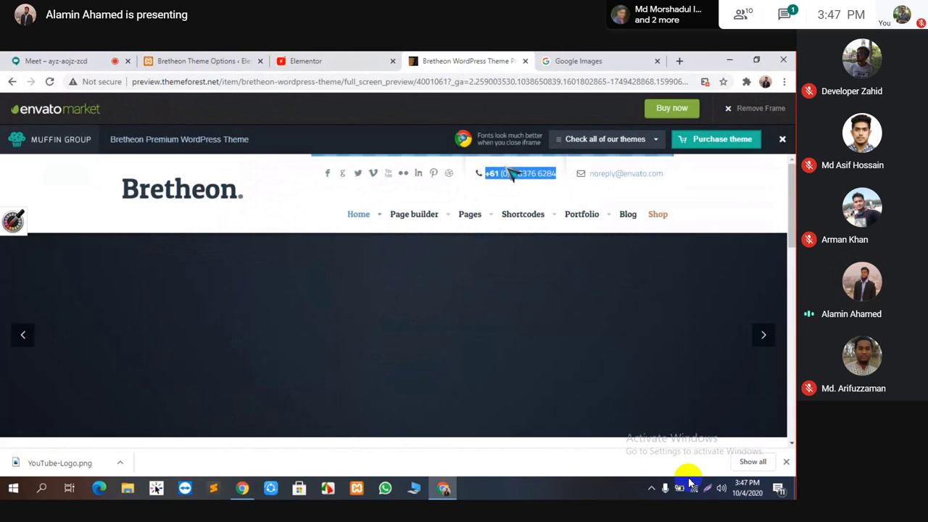
pyautogui.rightClick(506, 173)
pyautogui.click(527, 179)
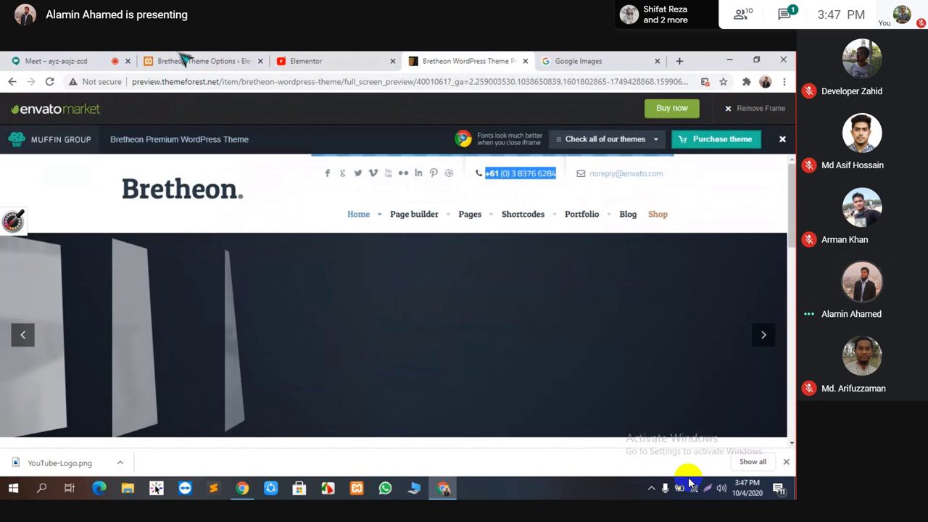
pyautogui.click(185, 61)
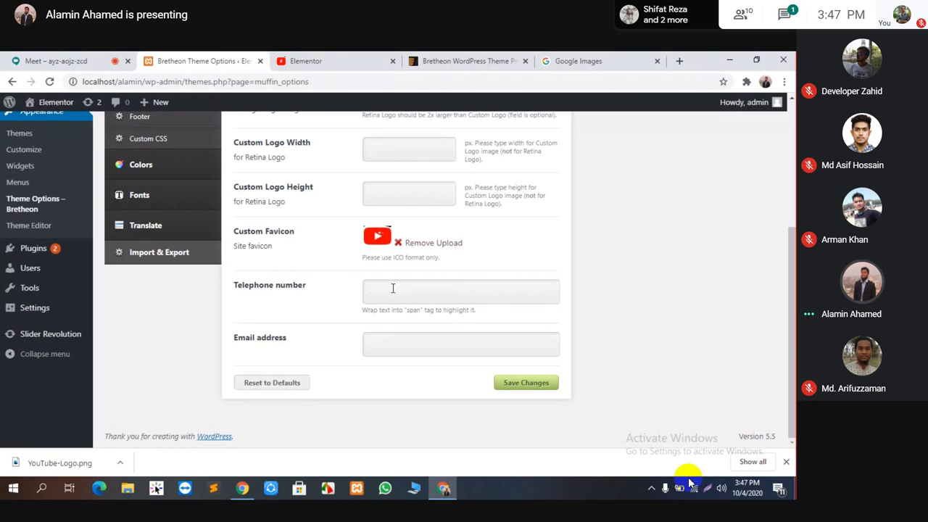
pyautogui.write('+61 (0) 3 8376 6284')
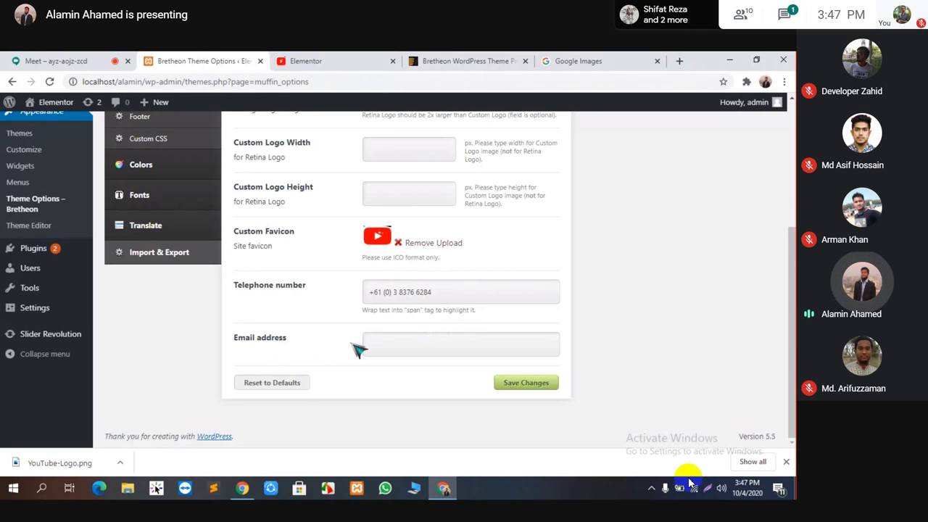
# Copy the demo's contact email into the Email address field.
pyautogui.click(319, 61)
pyautogui.click(479, 62)
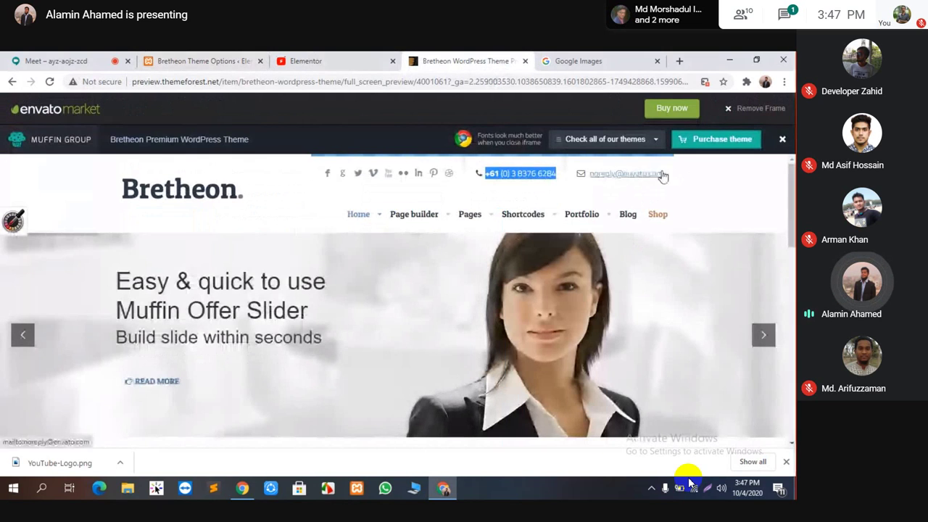
pyautogui.moveTo(664, 175); pyautogui.dragTo(601, 161)
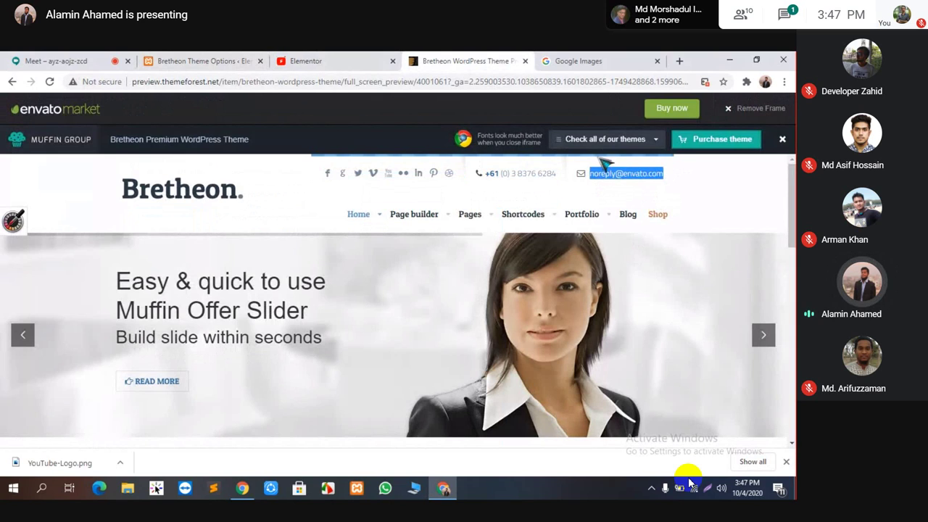
pyautogui.rightClick(599, 167)
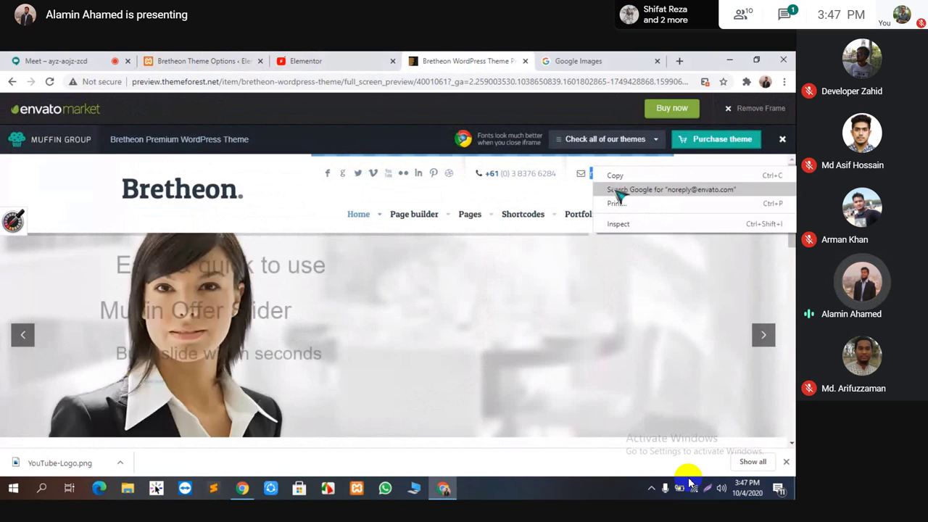
pyautogui.click(614, 176)
pyautogui.click(209, 61)
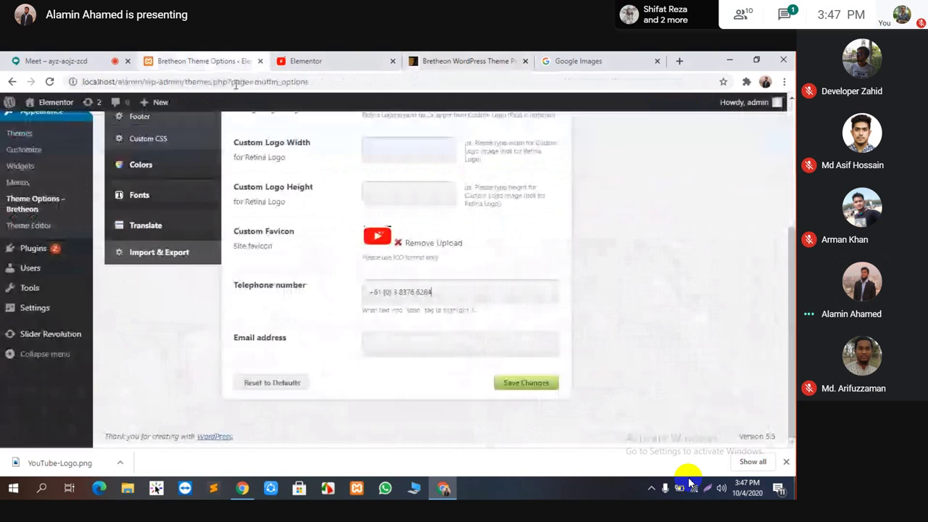
pyautogui.click(415, 340)
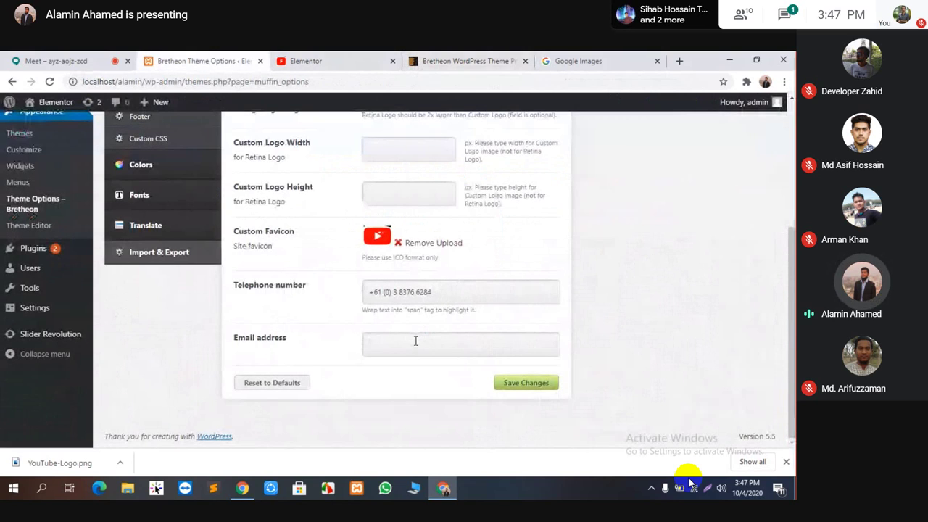
pyautogui.hotkey('ctrl', 'v')
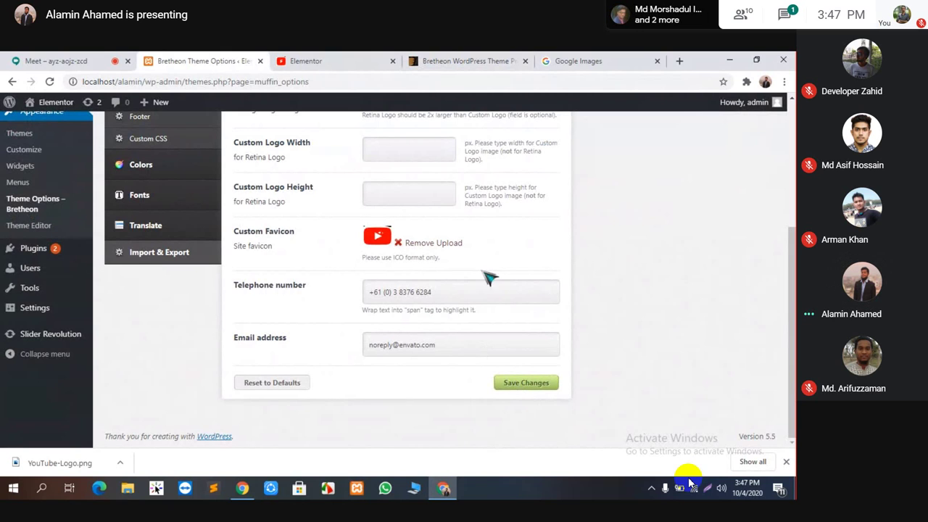
# Save the header contact settings and reload the front page to compare with the demo.
pyautogui.scroll(3, 486, 268)
pyautogui.scroll(-2, 486, 262)
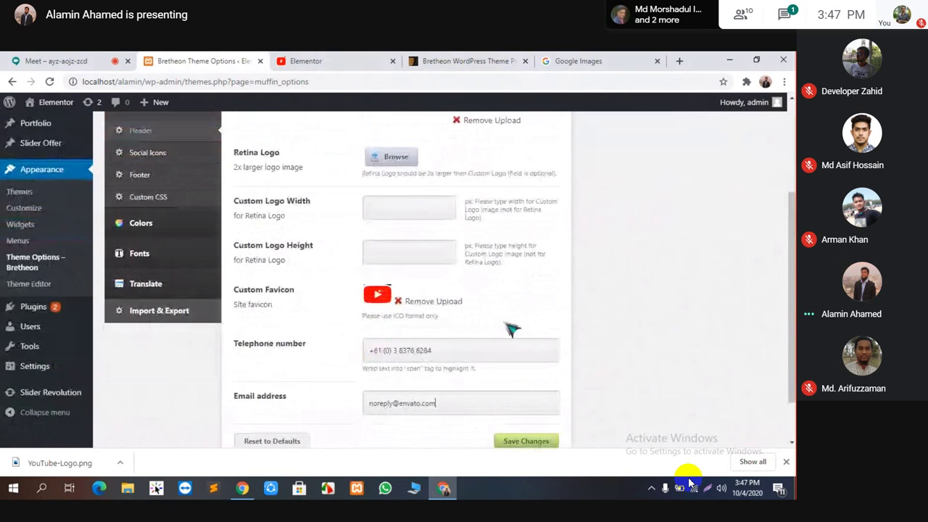
pyautogui.scroll(-2, 511, 330)
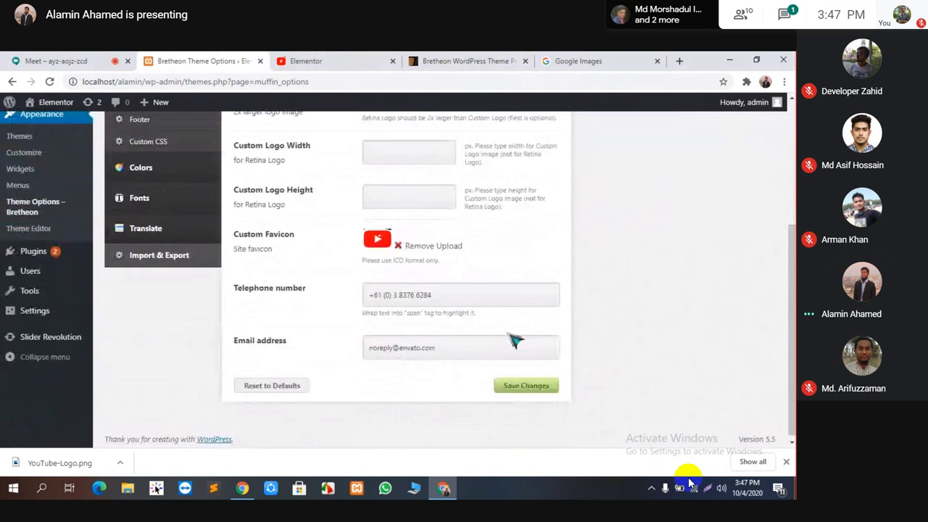
pyautogui.click(512, 384)
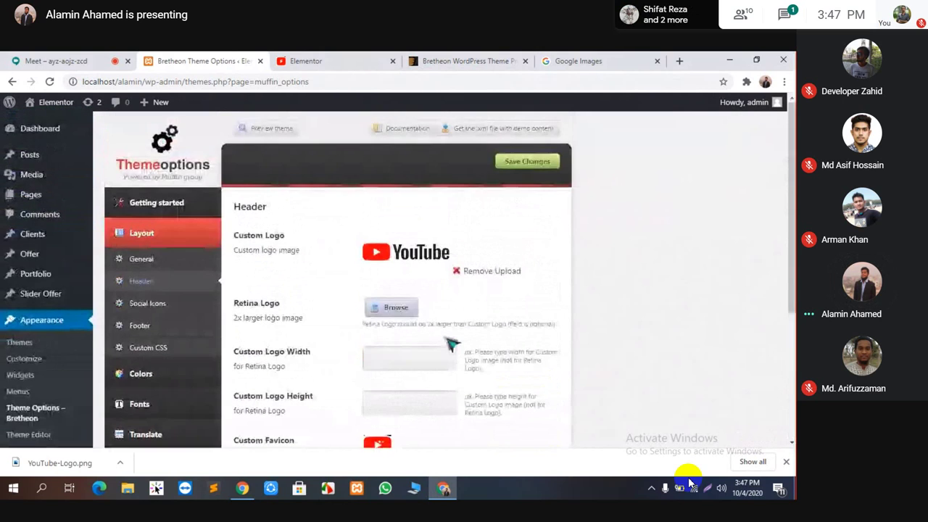
pyautogui.scroll(-3, 450, 345)
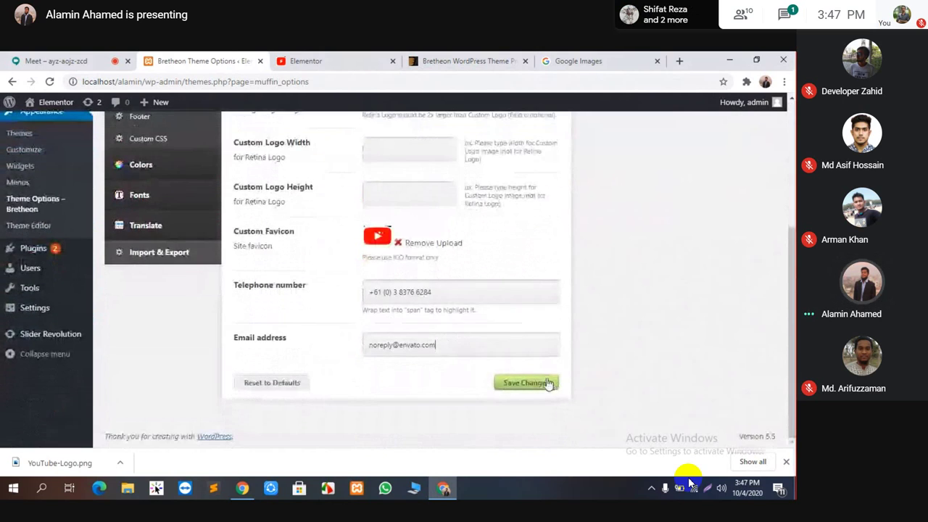
pyautogui.click(549, 384)
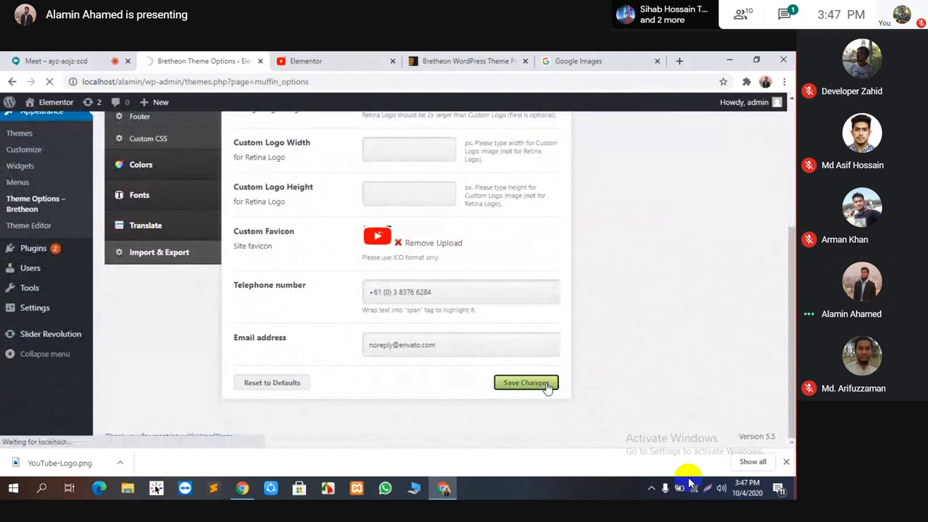
pyautogui.click(352, 58)
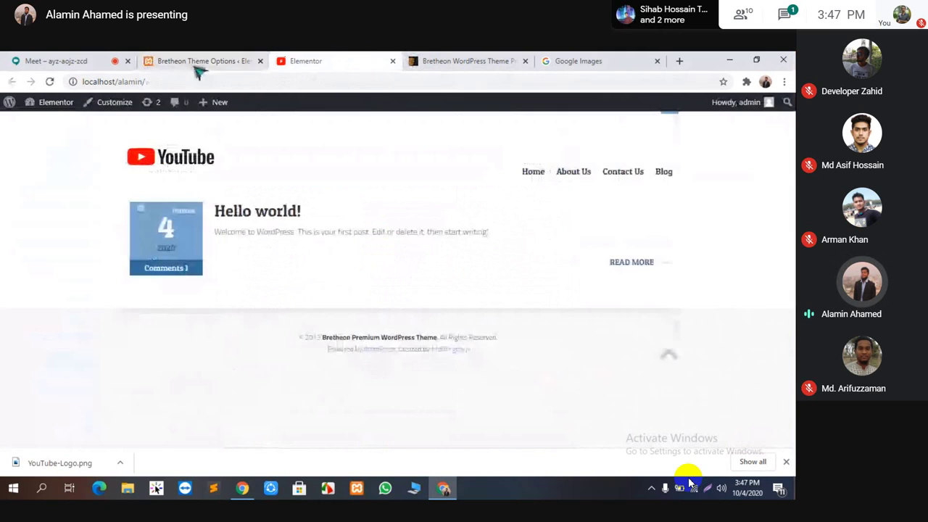
pyautogui.click(51, 82)
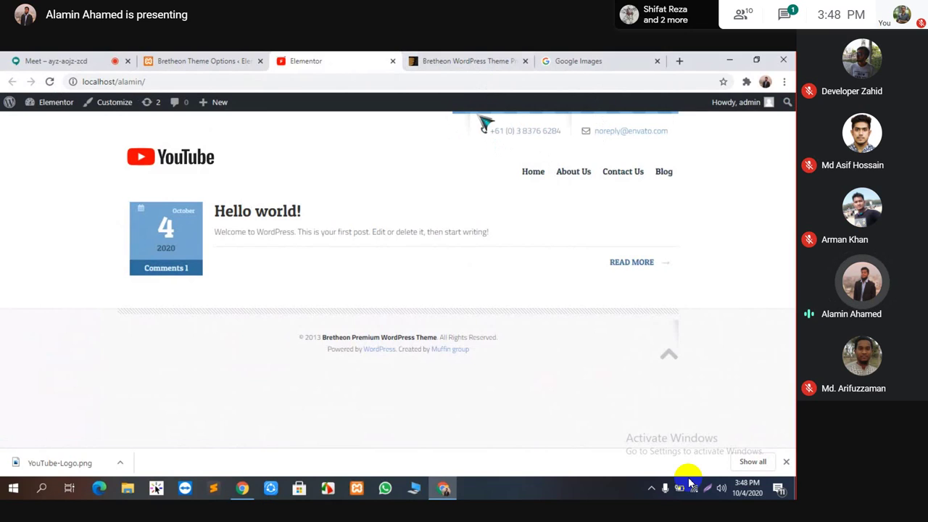
pyautogui.click(466, 62)
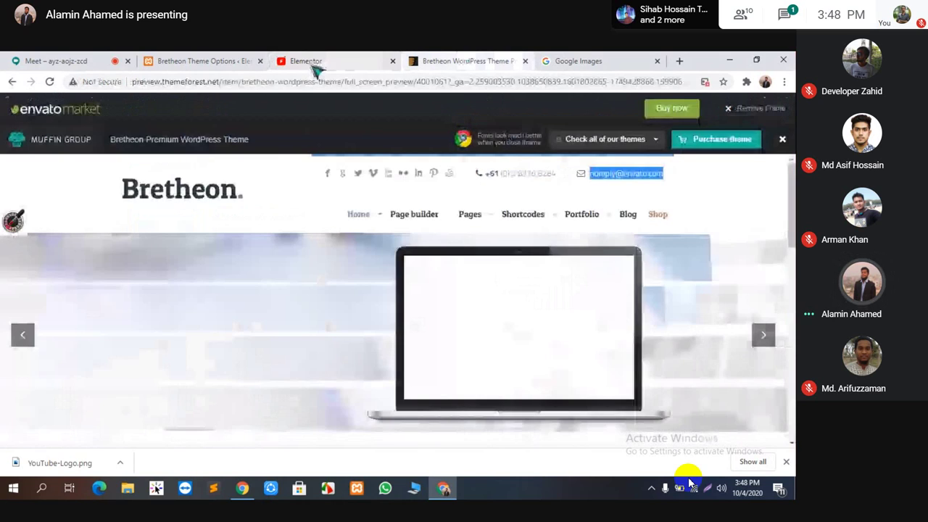
pyautogui.hotkey('ctrl', '2')
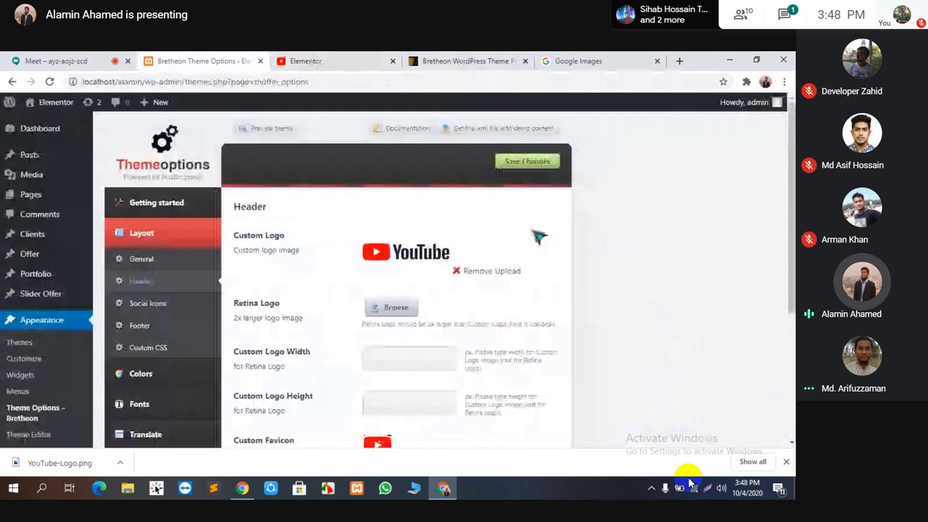
pyautogui.scroll(-2, 538, 236)
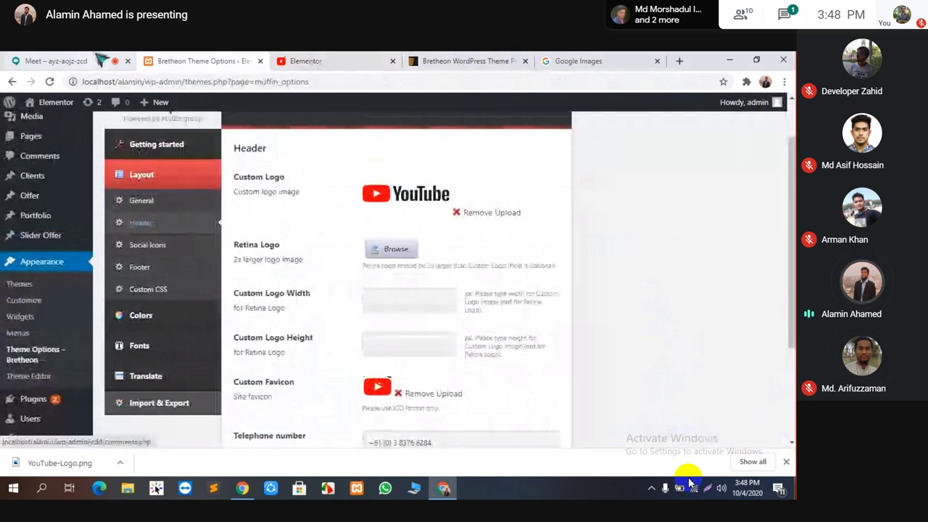
# Switch over to the video meeting window.
pyautogui.click(102, 61)
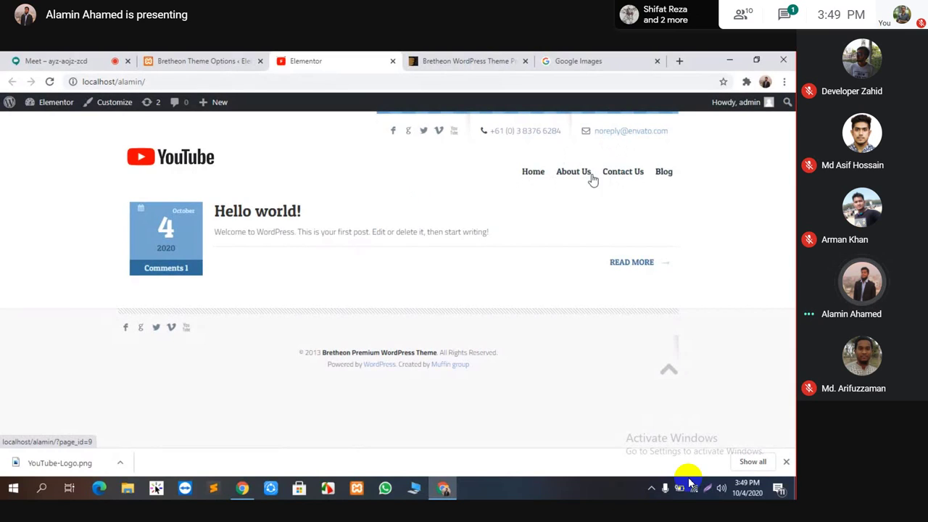
# Open Appearance > Menus in the admin tab, then view the site's front page.
pyautogui.click(206, 61)
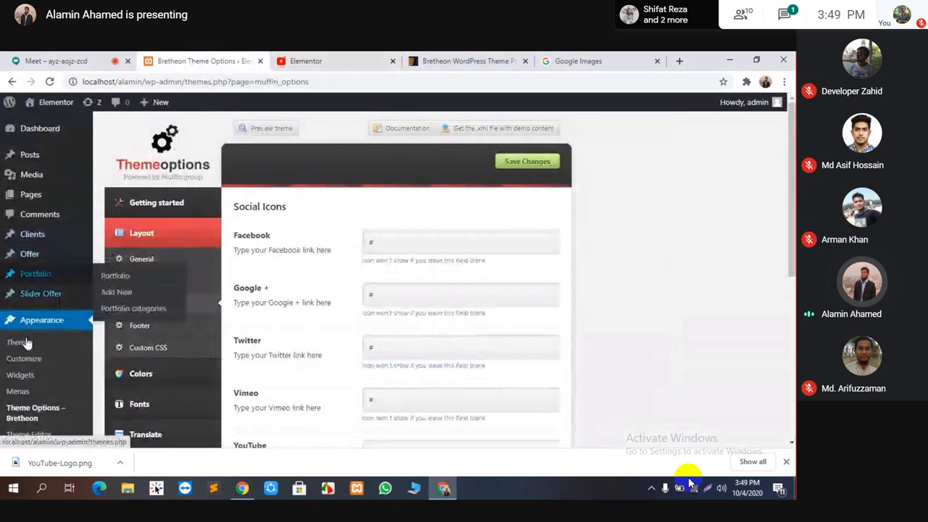
pyautogui.click(19, 396)
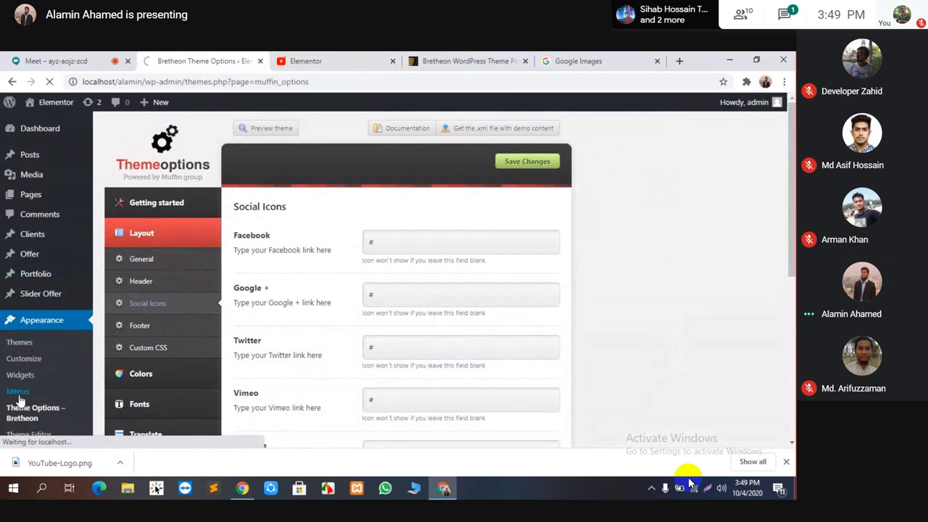
pyautogui.click(328, 62)
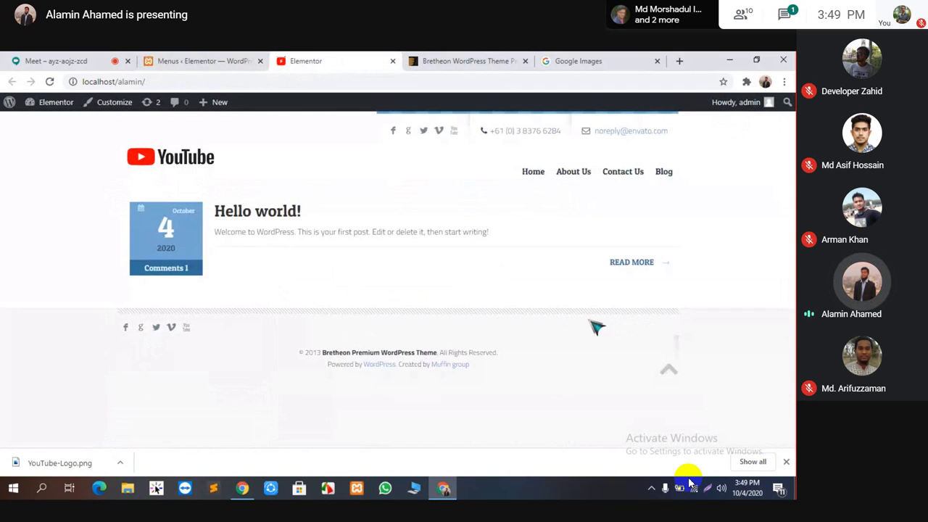
# Scroll through the Bretheon demo home page's content sections and footer.
pyautogui.click(506, 61)
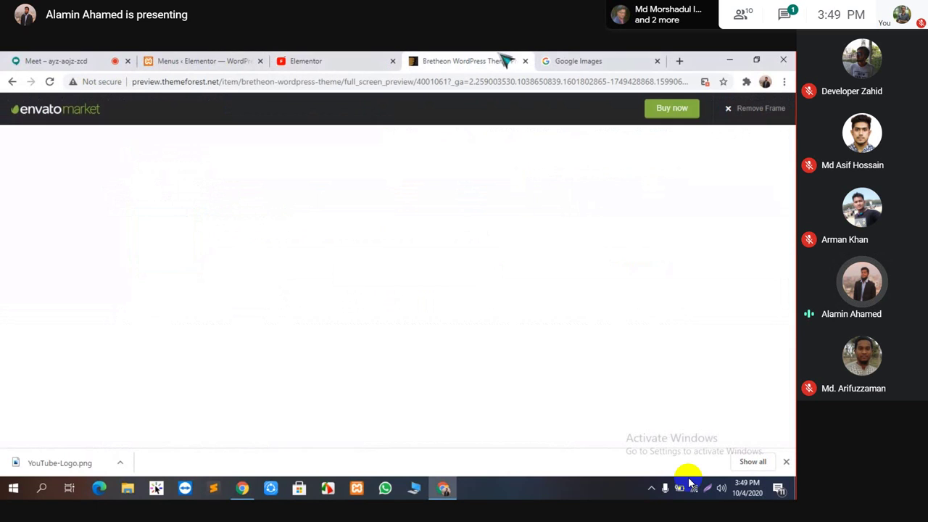
pyautogui.scroll(-3, 382, 297)
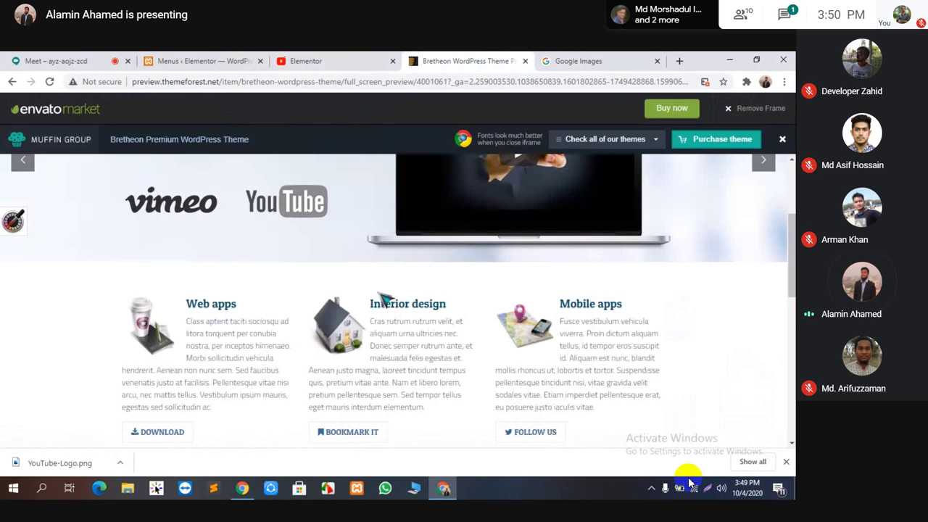
pyautogui.scroll(-10, 382, 297)
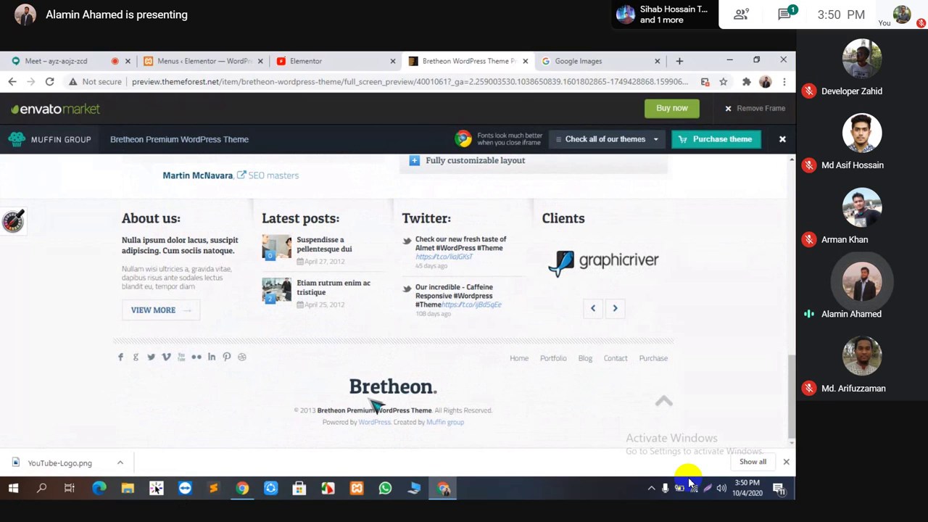
pyautogui.scroll(1, 376, 404)
pyautogui.scroll(2, 376, 403)
pyautogui.scroll(-1, 376, 403)
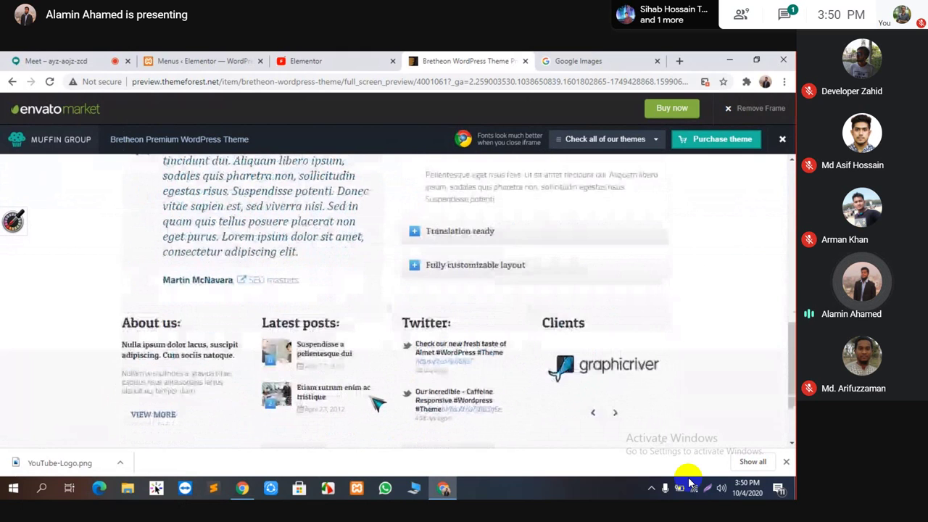
pyautogui.scroll(1, 377, 403)
pyautogui.scroll(-3, 355, 410)
# Return to the Menus admin page and name the new menu 'Main menu'.
pyautogui.click(326, 61)
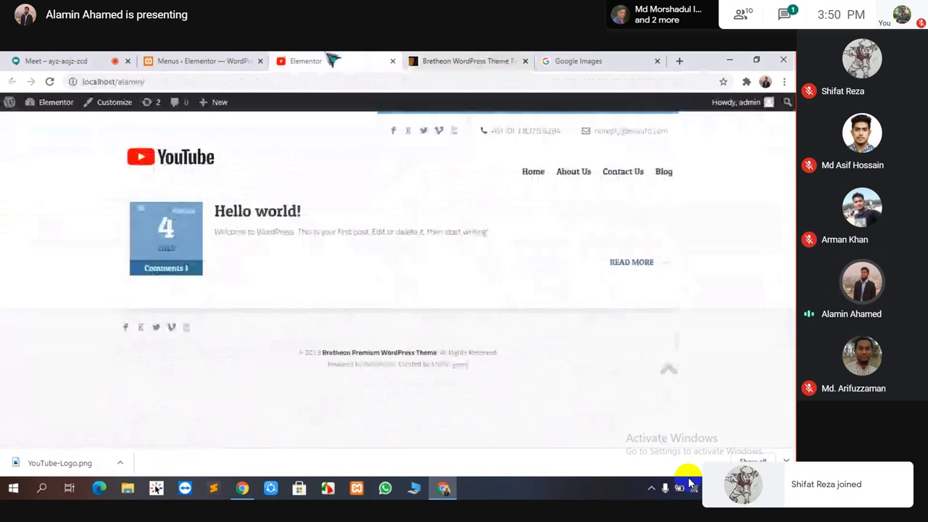
pyautogui.click(214, 60)
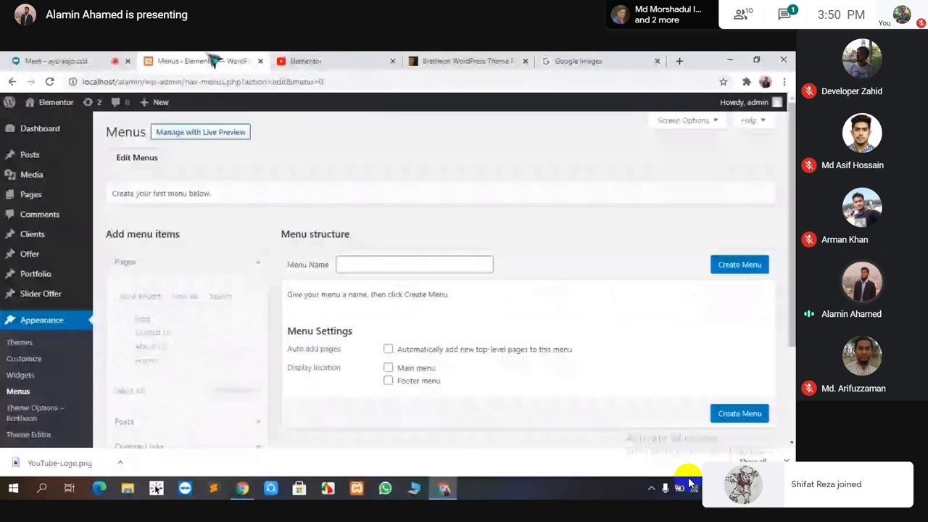
pyautogui.click(367, 265)
pyautogui.click(352, 290)
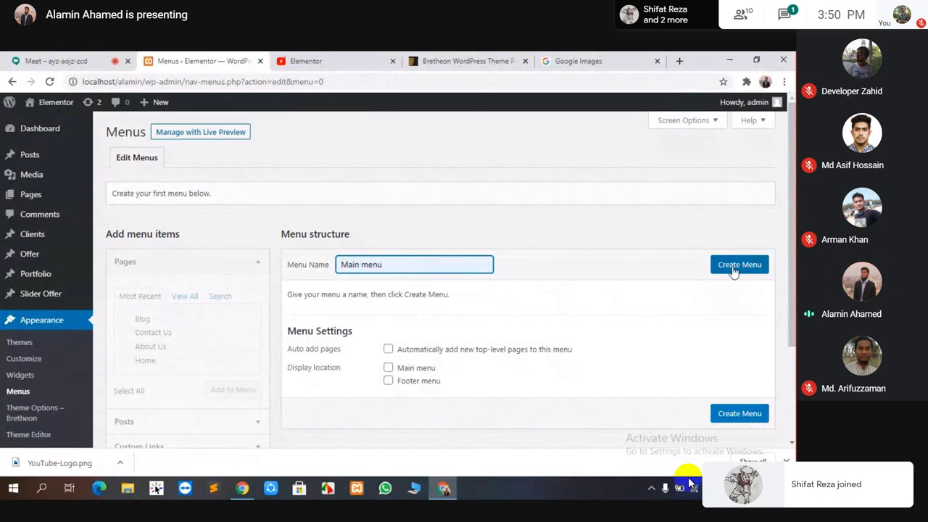
# Create Main menu with all four pages, moving About Us right after Home.
pyautogui.click(735, 265)
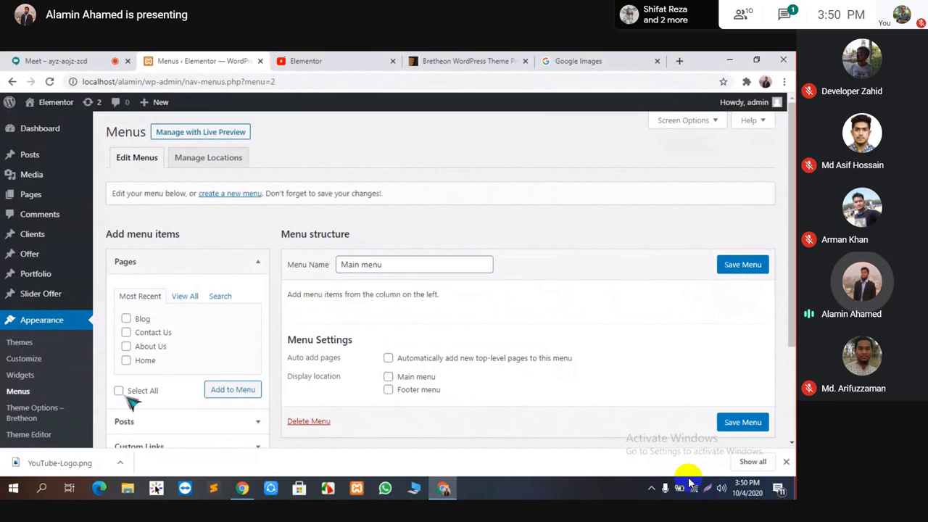
pyautogui.click(119, 391)
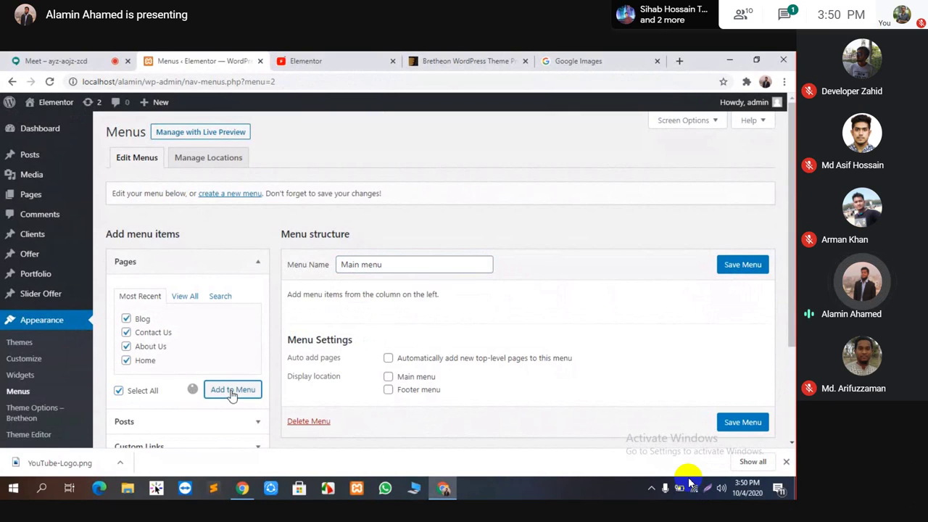
pyautogui.scroll(-1, 528, 280)
pyautogui.moveTo(326, 353); pyautogui.dragTo(327, 267)
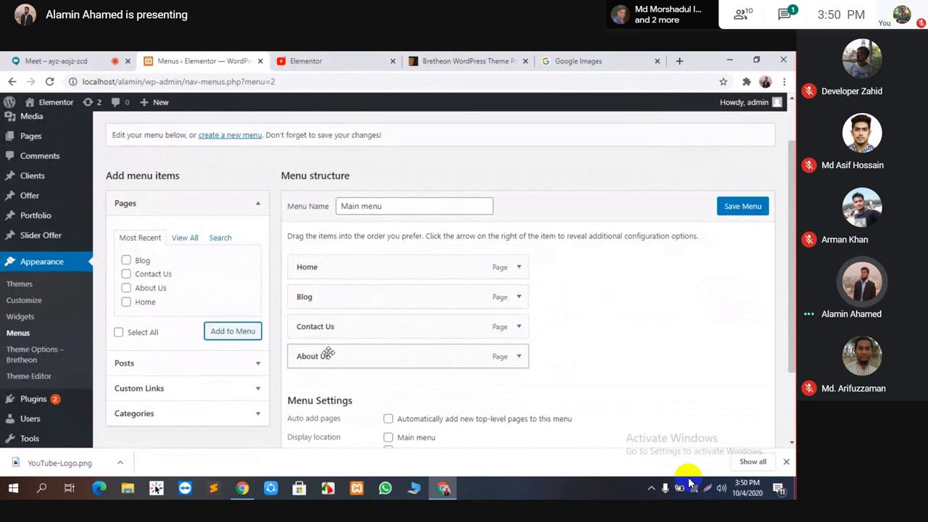
pyautogui.moveTo(350, 358); pyautogui.dragTo(359, 297)
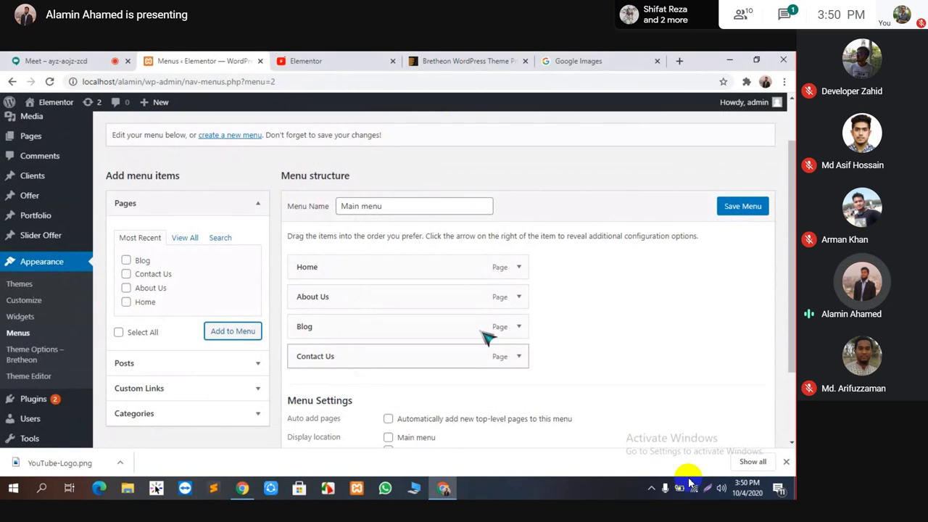
pyautogui.scroll(-2, 508, 305)
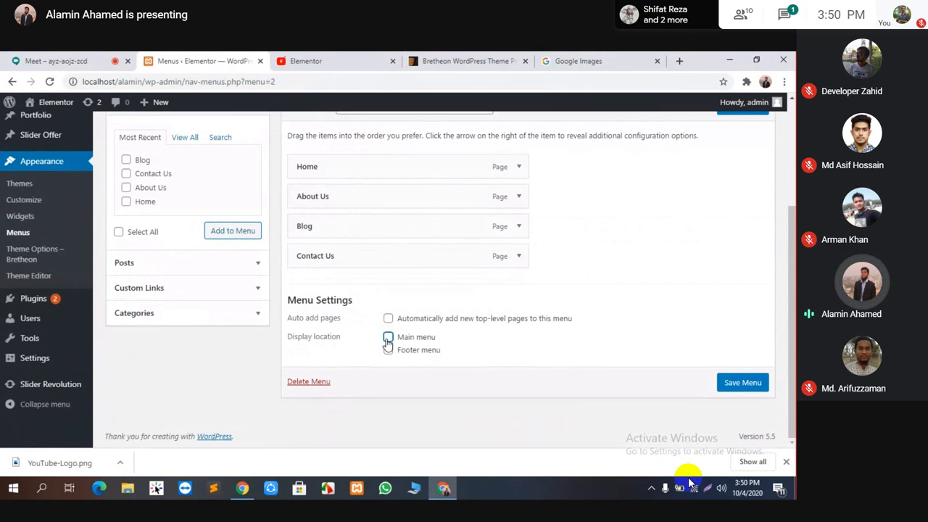
# Assign Main menu to both the main and footer locations and save it.
pyautogui.click(388, 338)
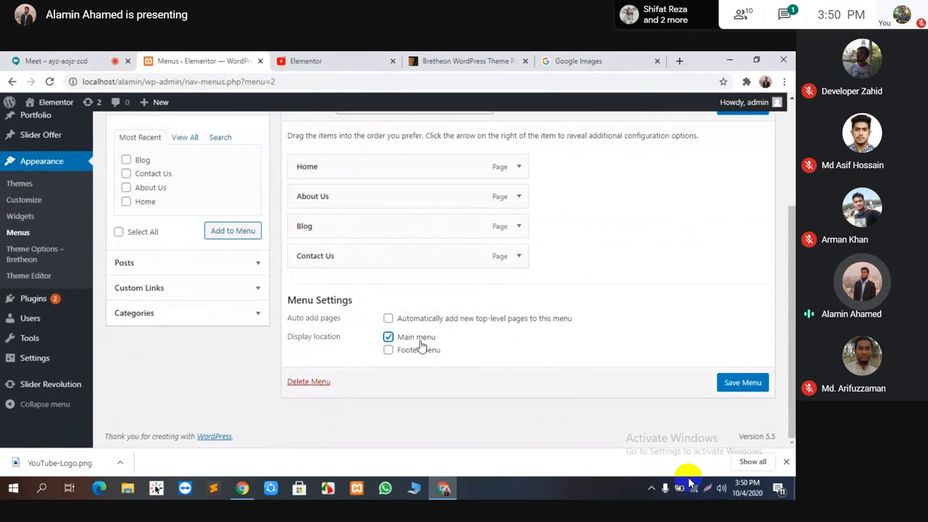
pyautogui.click(505, 59)
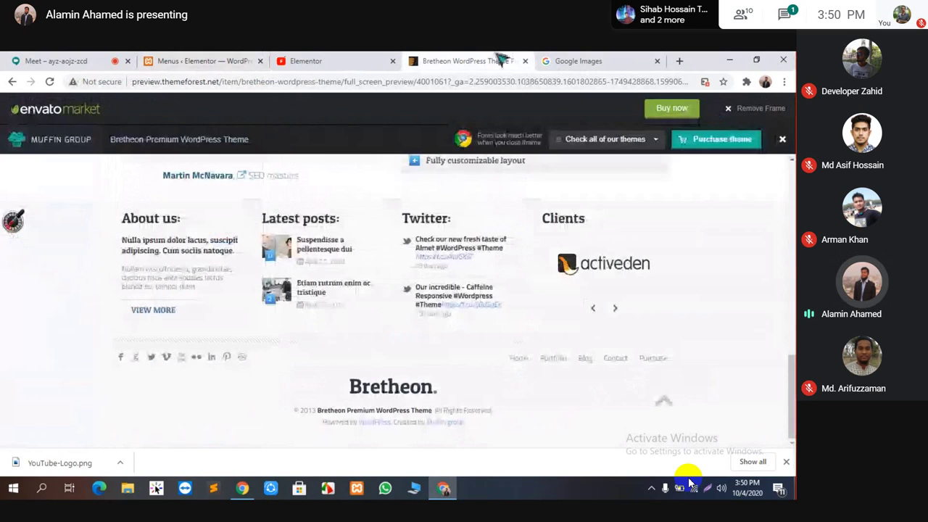
pyautogui.click(361, 61)
pyautogui.click(439, 61)
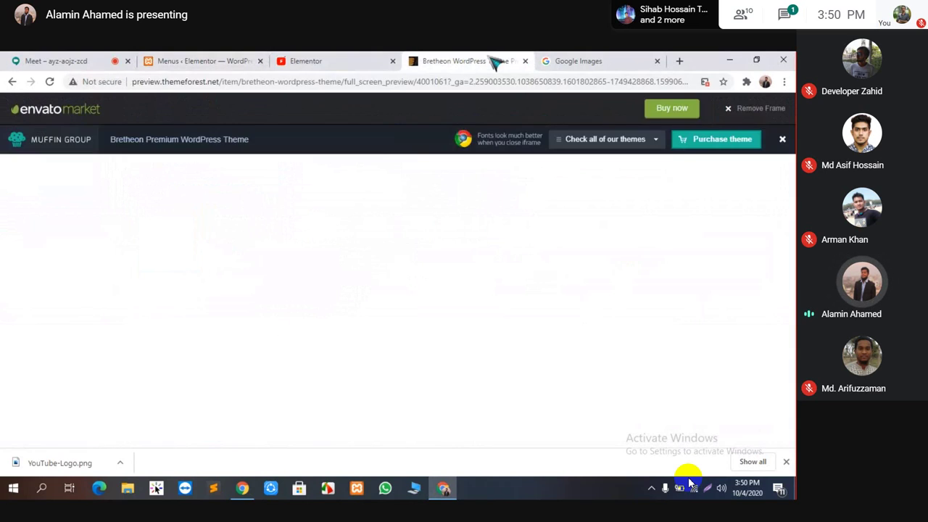
pyautogui.click(203, 61)
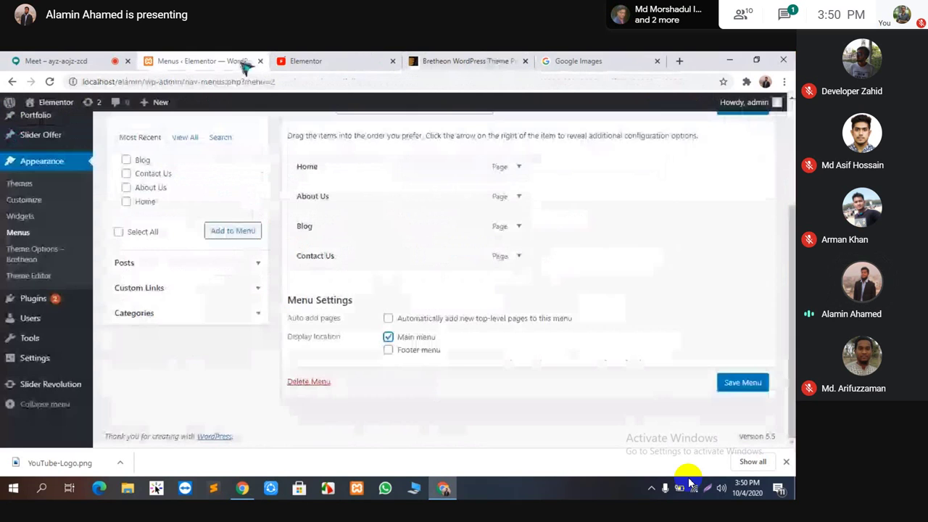
pyautogui.click(389, 349)
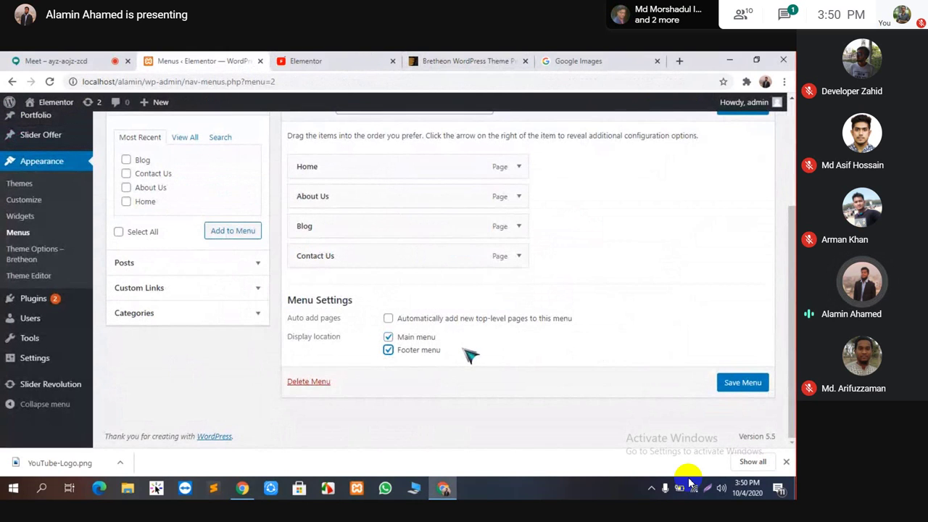
pyautogui.click(733, 386)
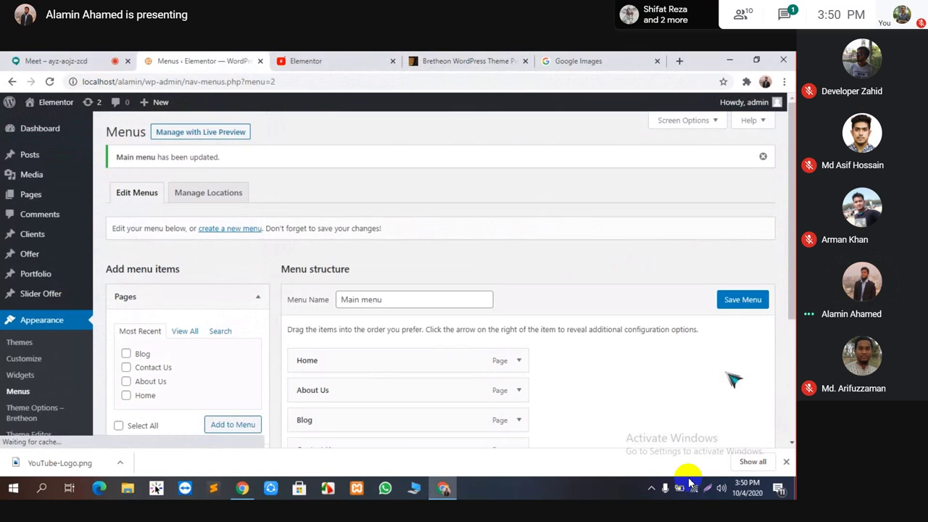
pyautogui.click(322, 60)
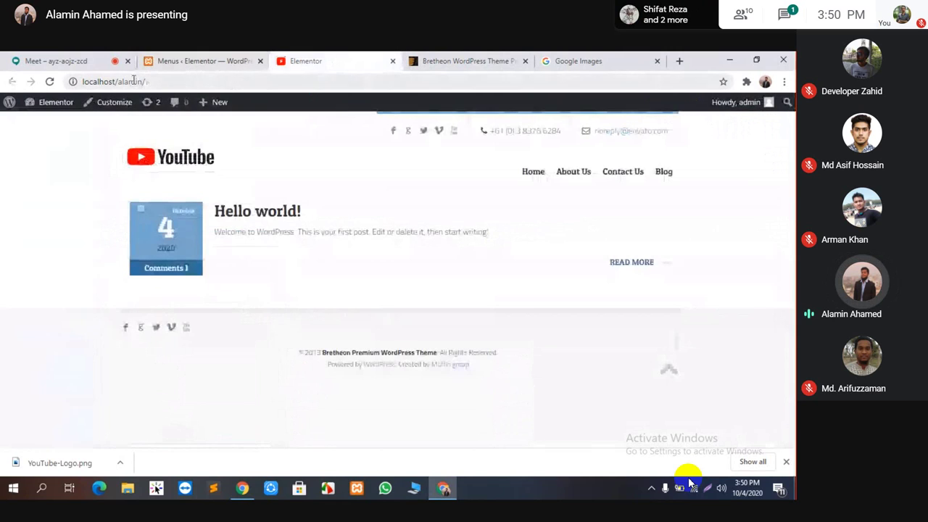
# Reload the front page to see the new Main menu, then return to the Menus screen.
pyautogui.click(50, 81)
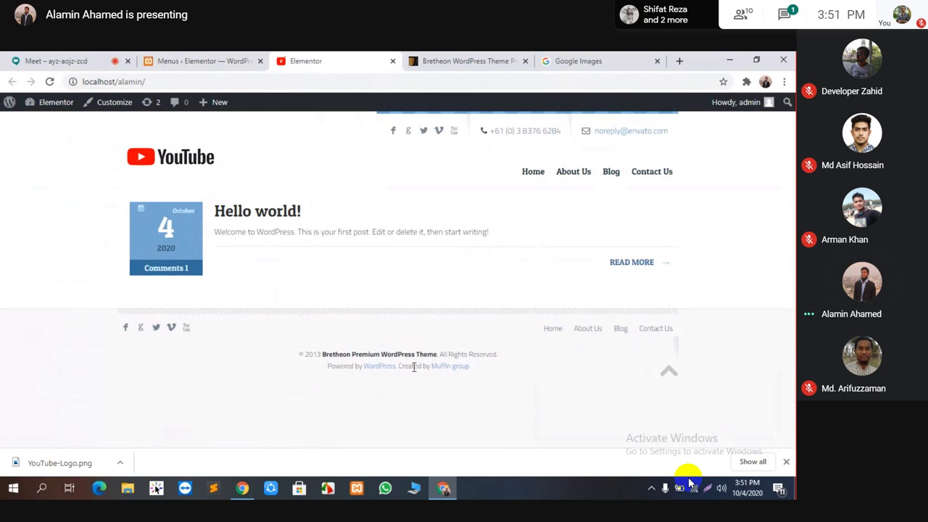
pyautogui.click(205, 61)
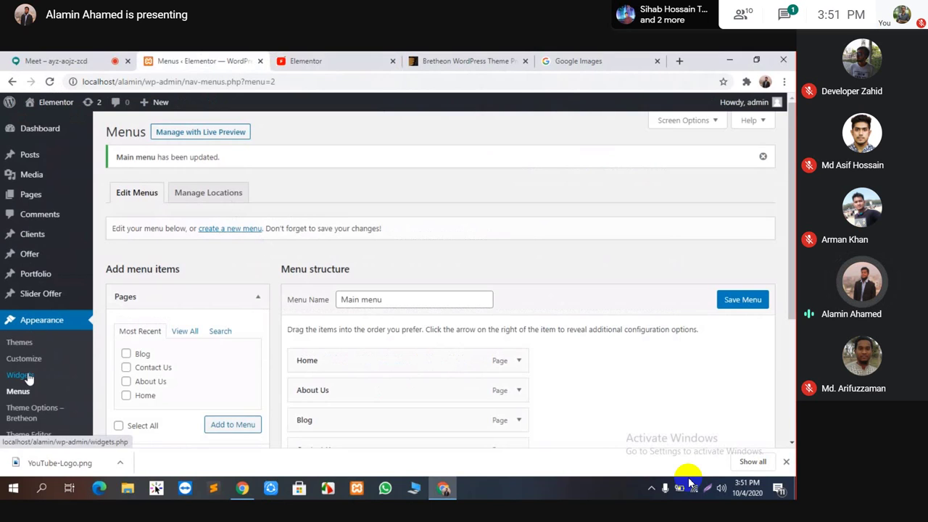
# Open the Footer section of Theme Options – Bretheon.
pyautogui.scroll(-2, 37, 355)
pyautogui.moveTo(40, 342)
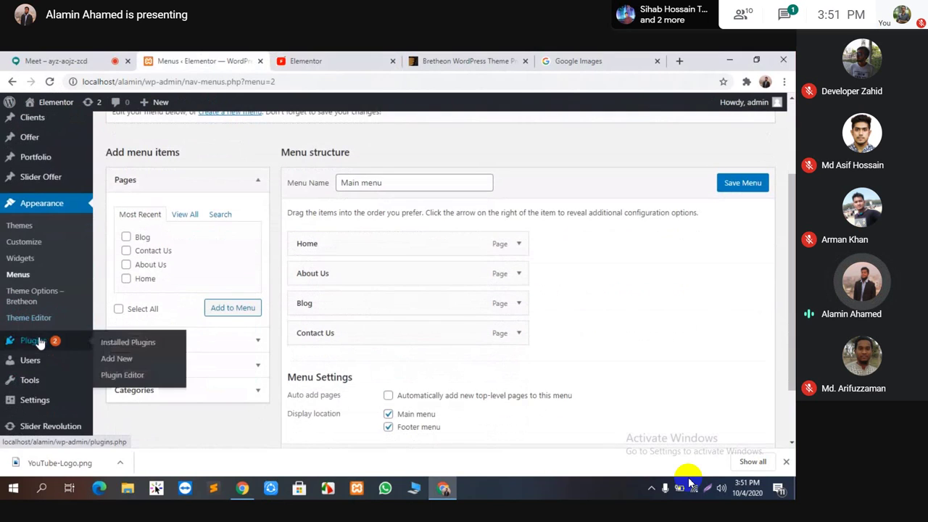
pyautogui.click(32, 299)
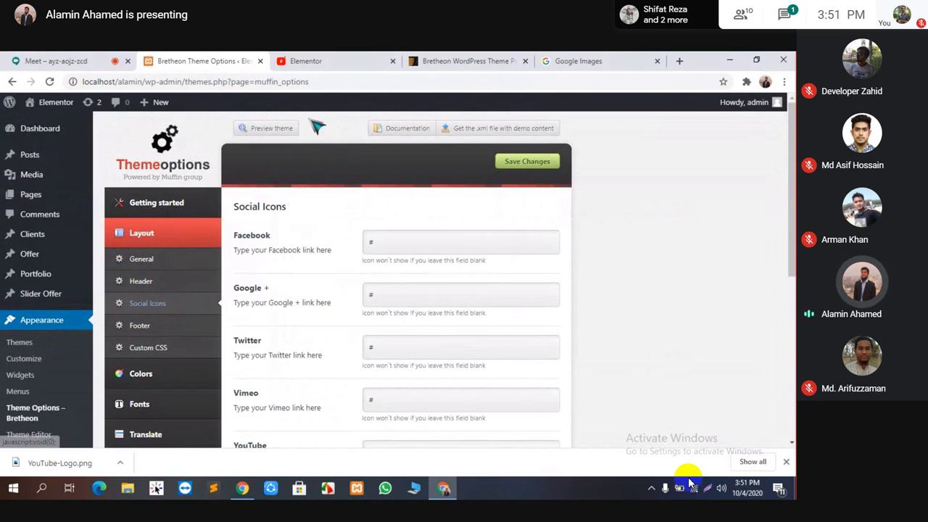
pyautogui.scroll(-2, 180, 207)
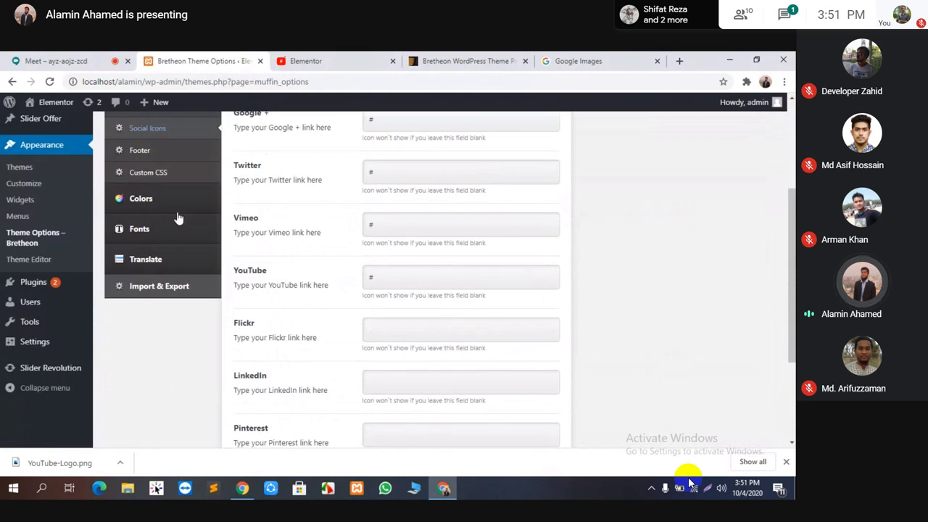
pyautogui.click(140, 152)
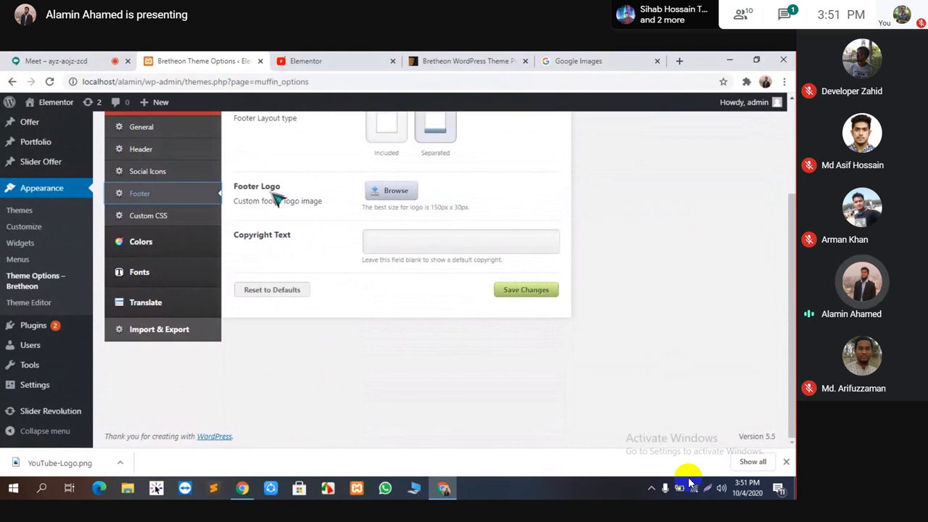
pyautogui.scroll(2, 336, 199)
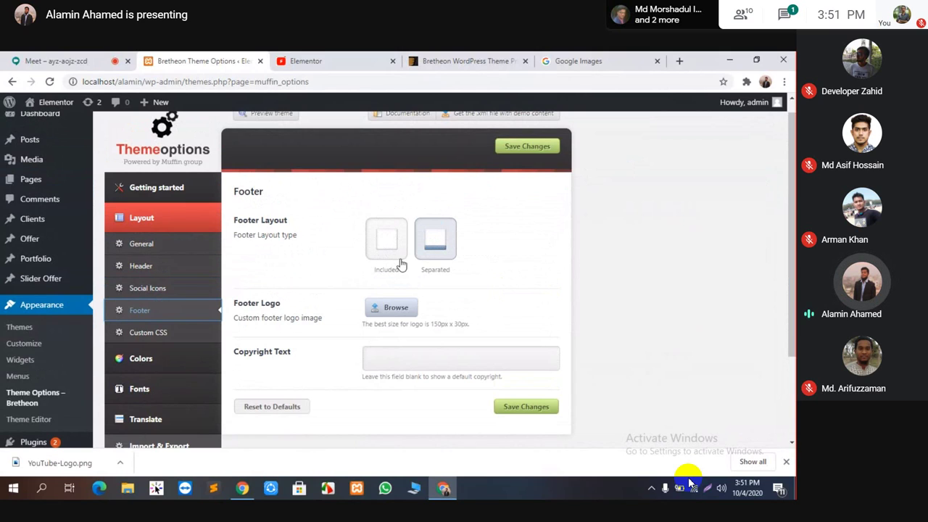
pyautogui.scroll(-1, 389, 266)
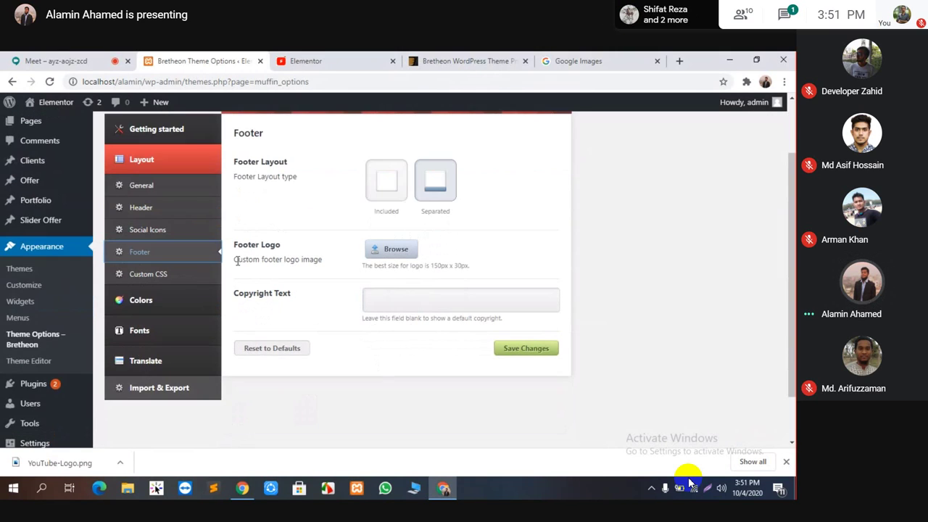
# Set the YouTube wordmark image as the footer logo, save, and view the demo's footer.
pyautogui.click(394, 257)
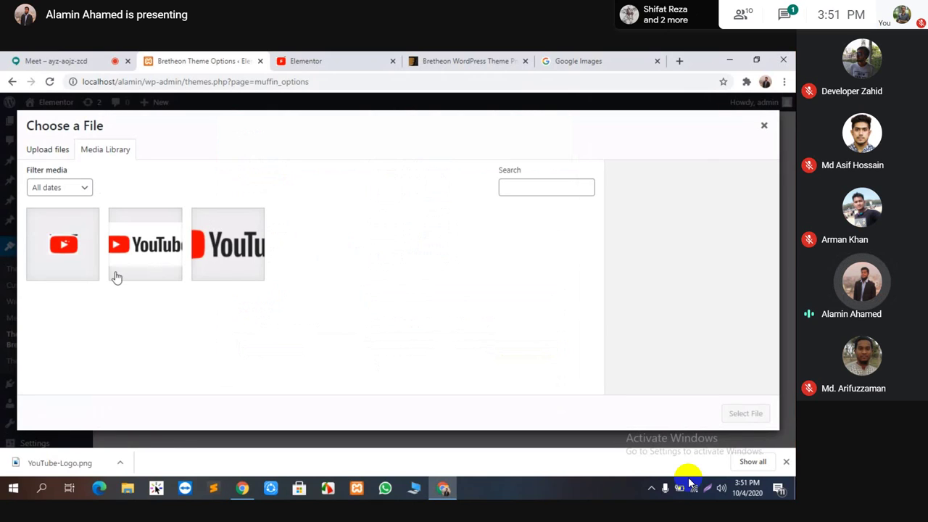
pyautogui.click(161, 261)
pyautogui.click(734, 417)
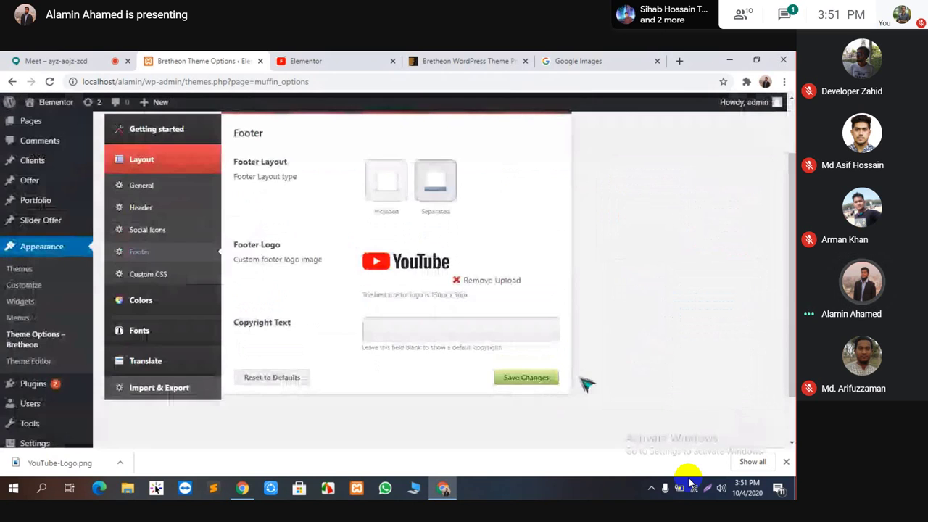
pyautogui.click(508, 384)
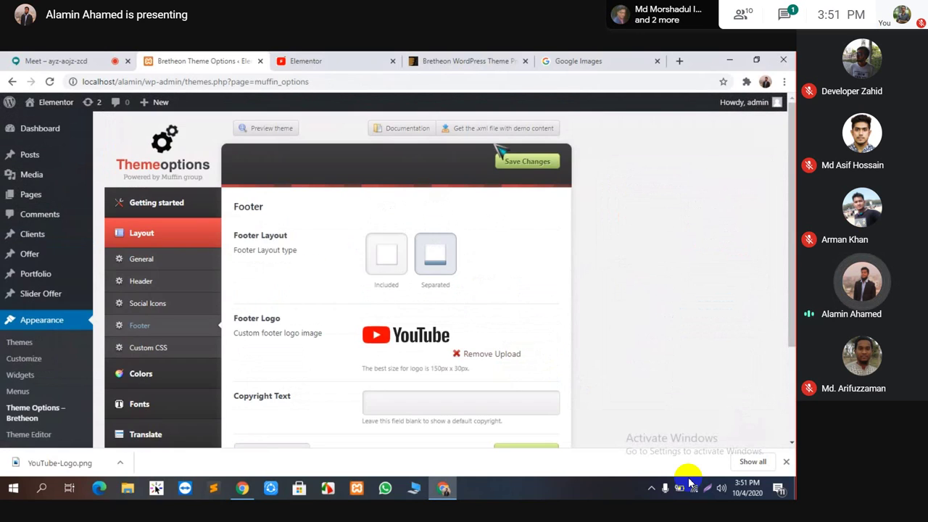
pyautogui.click(448, 61)
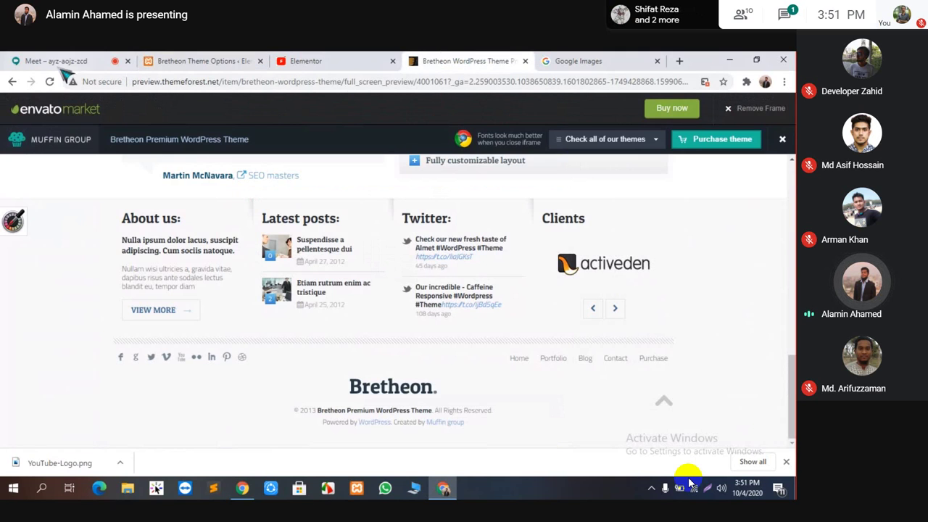
# Reload the local site's front page to check the footer logo and copyright lines.
pyautogui.click(304, 61)
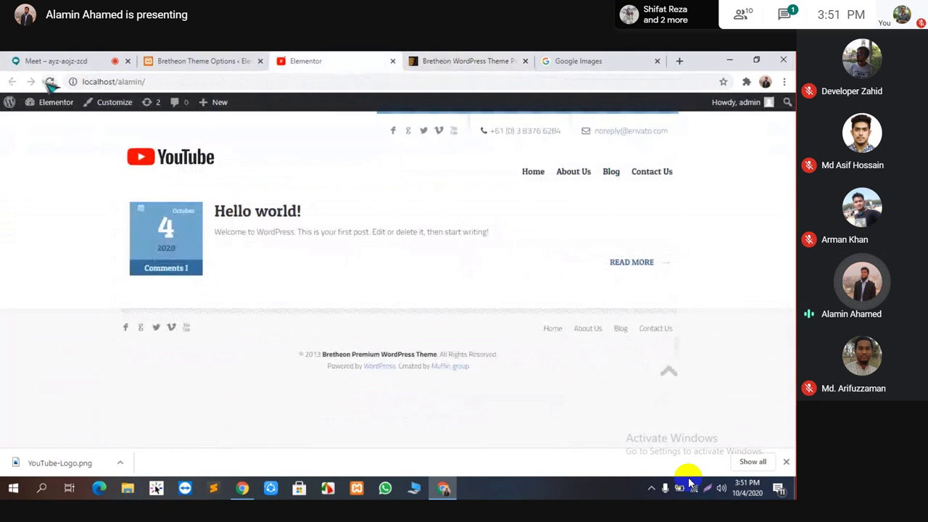
pyautogui.click(48, 82)
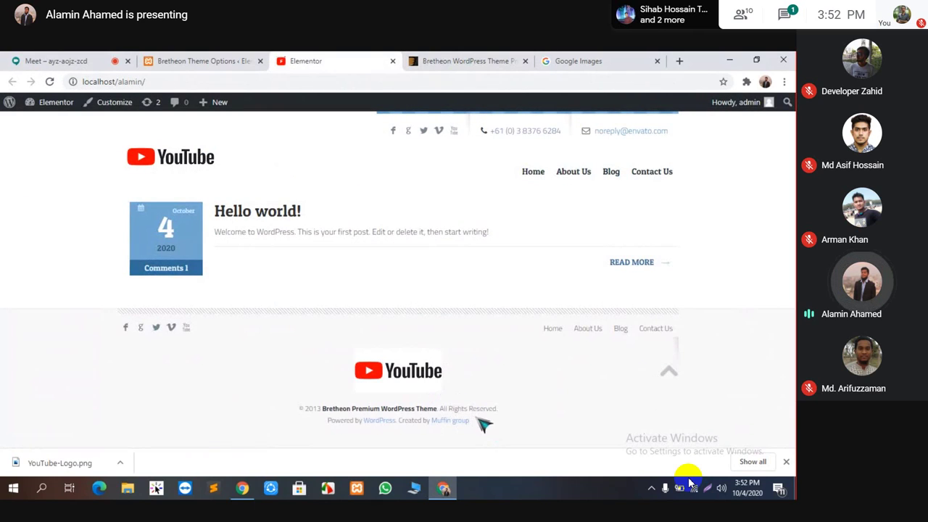
pyautogui.moveTo(479, 420); pyautogui.dragTo(298, 413)
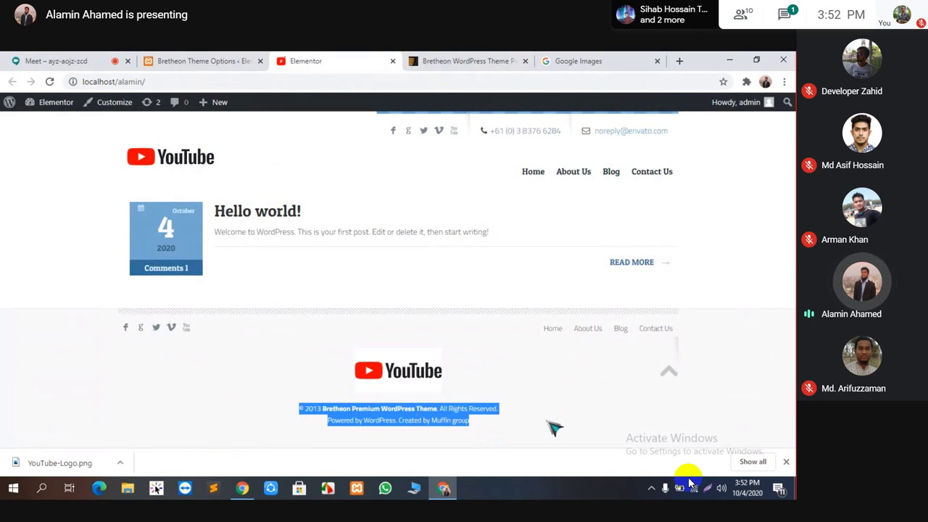
pyautogui.click(466, 405)
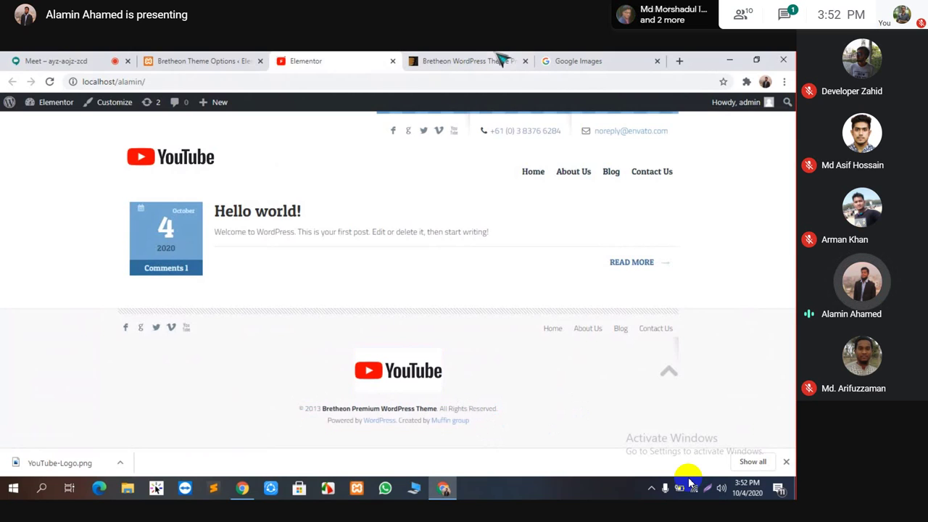
# Copy the Bretheon demo's footer copyright text and return to the local site.
pyautogui.click(468, 61)
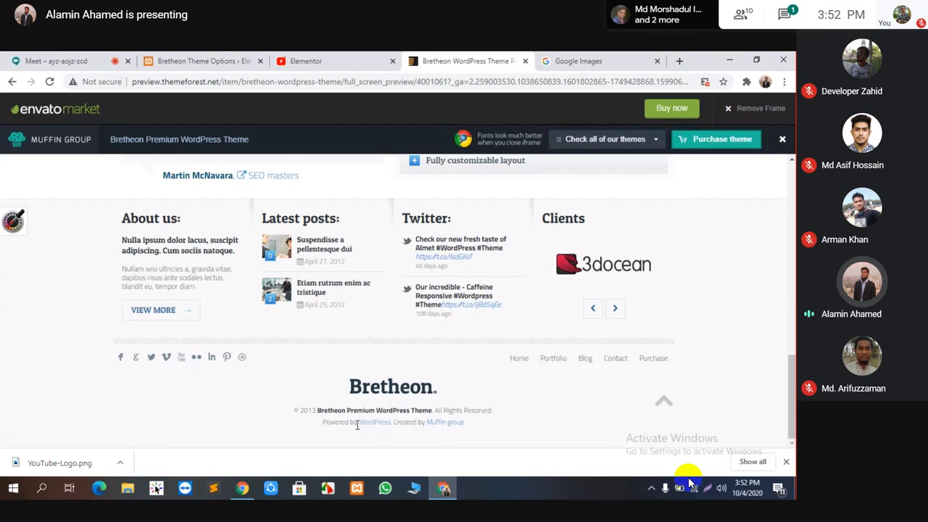
pyautogui.moveTo(356, 424); pyautogui.dragTo(299, 416)
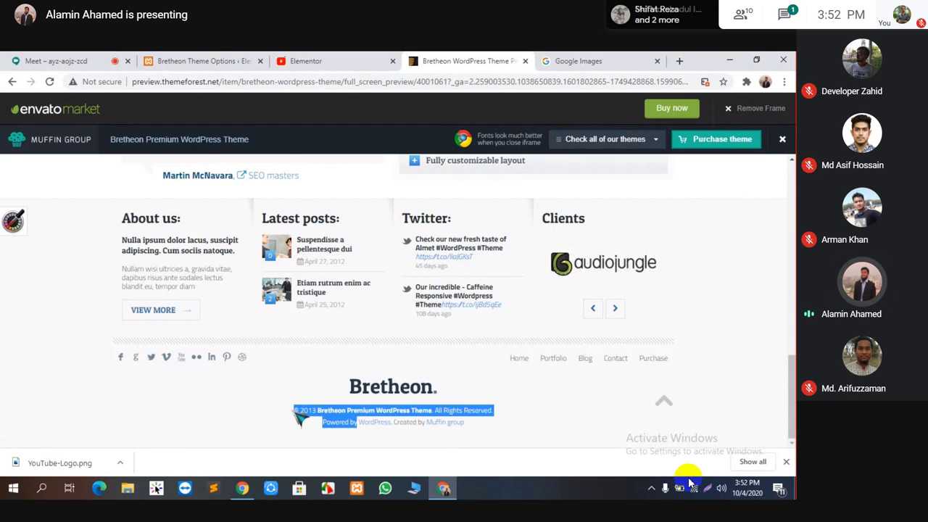
pyautogui.rightClick(299, 414)
pyautogui.click(382, 353)
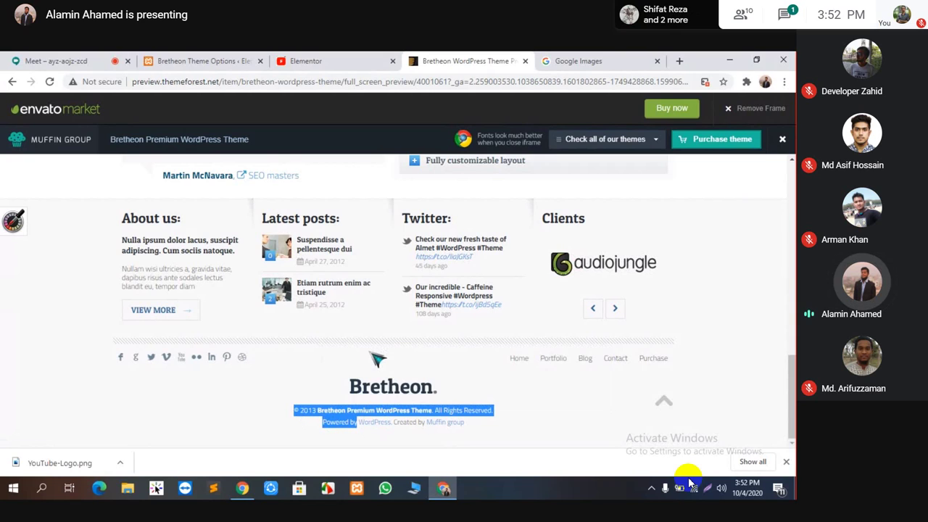
pyautogui.click(324, 62)
# Paste the demo's copyright line into the footer Copyright Text field.
pyautogui.click(225, 61)
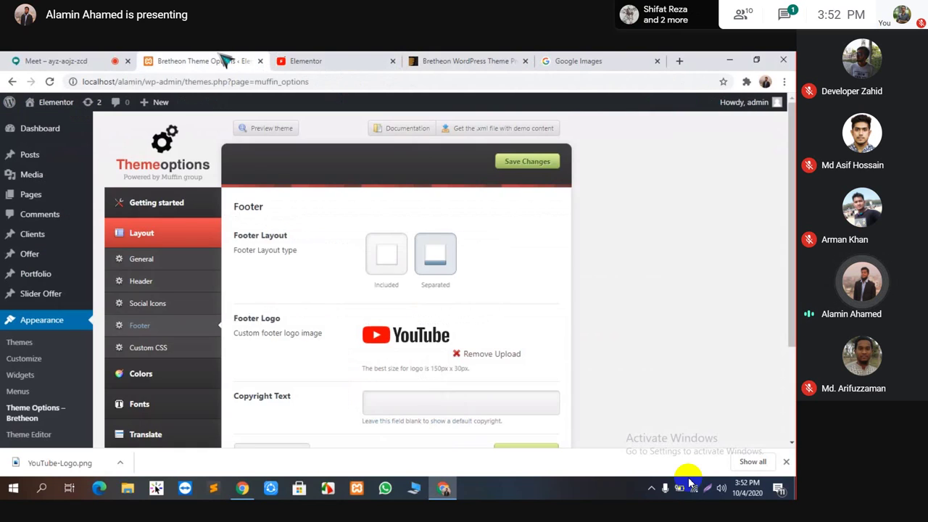
pyautogui.scroll(-3, 264, 276)
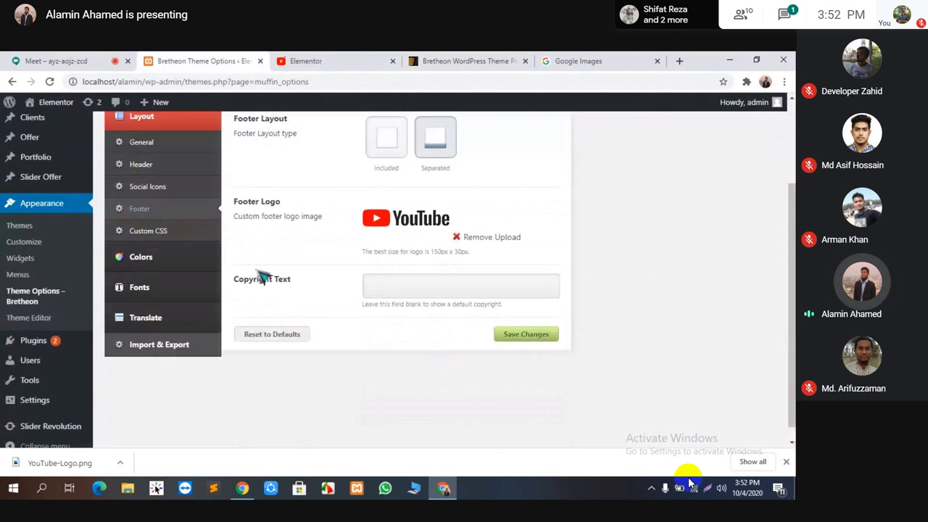
pyautogui.click(414, 279)
pyautogui.hotkey('ctrl', 'v')
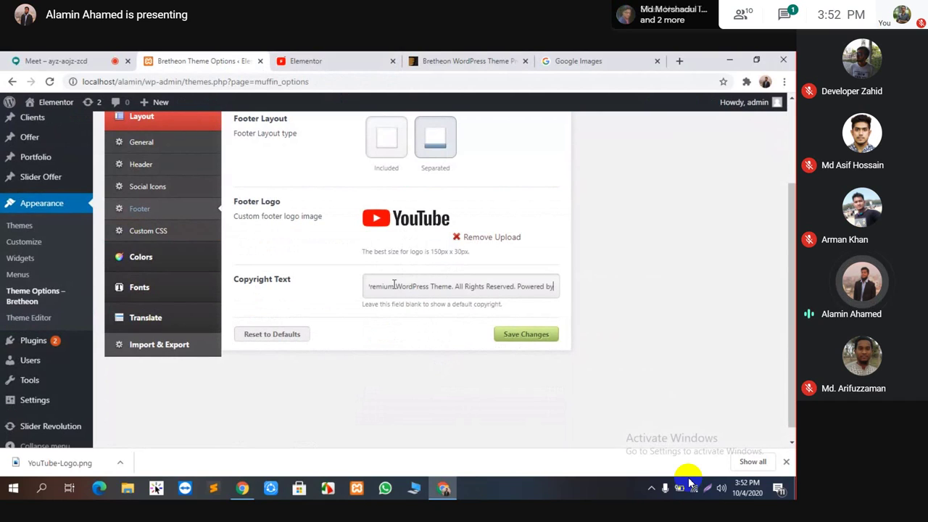
pyautogui.doubleClick(377, 286)
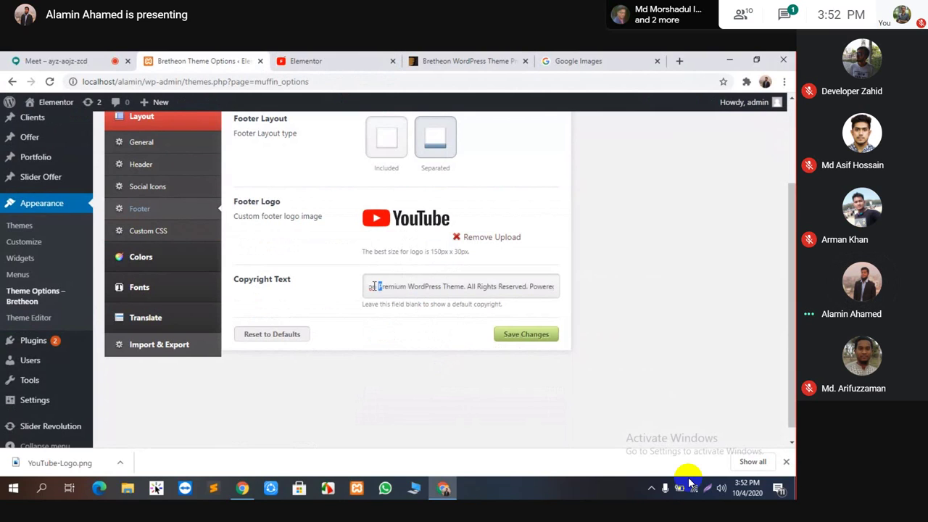
pyautogui.moveTo(379, 286); pyautogui.dragTo(435, 287)
pyautogui.click(378, 287)
pyautogui.moveTo(377, 287); pyautogui.dragTo(462, 287)
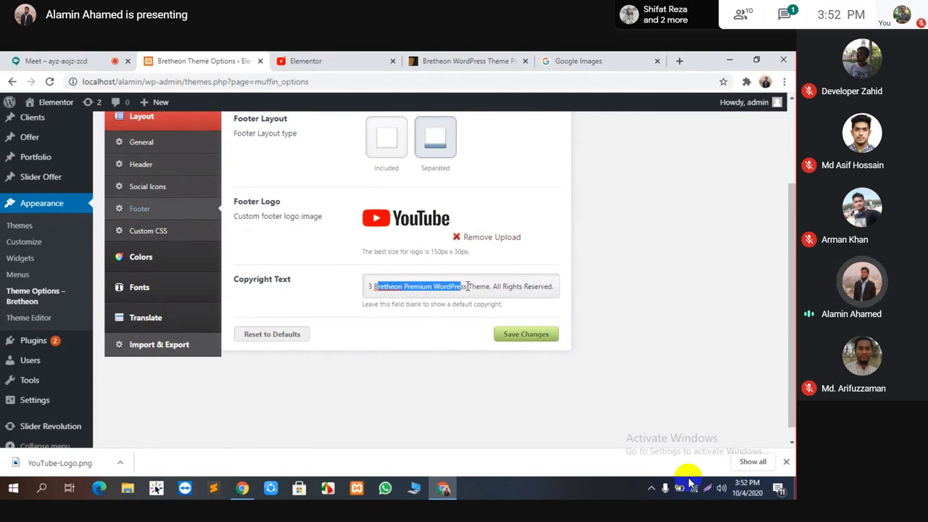
pyautogui.click(468, 287)
# Change the year to 2020, end the text with 'Powered by Amader', and save.
pyautogui.scroll(1, 398, 297)
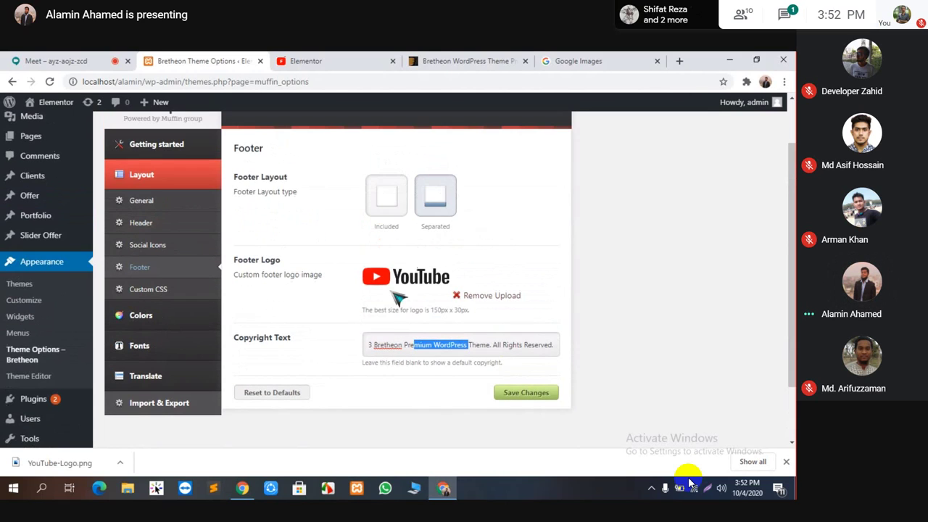
pyautogui.click(392, 340)
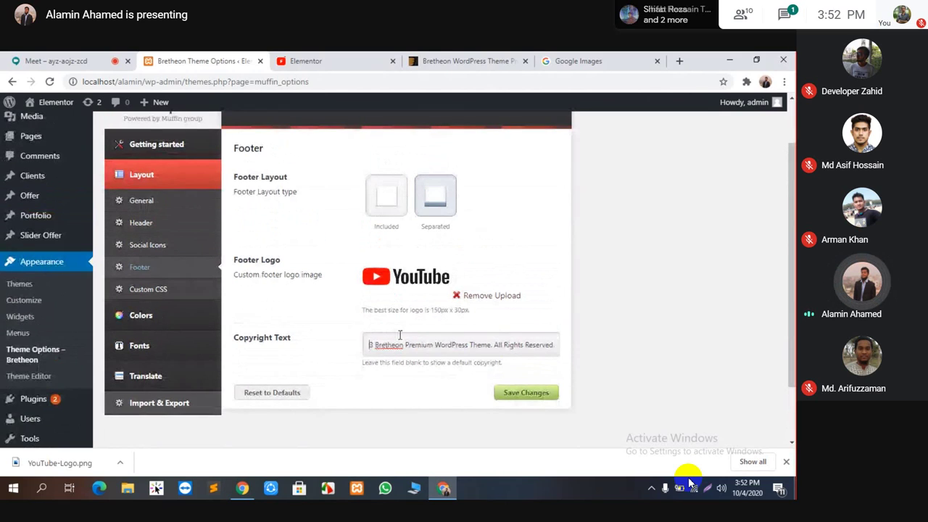
pyautogui.press('Home')
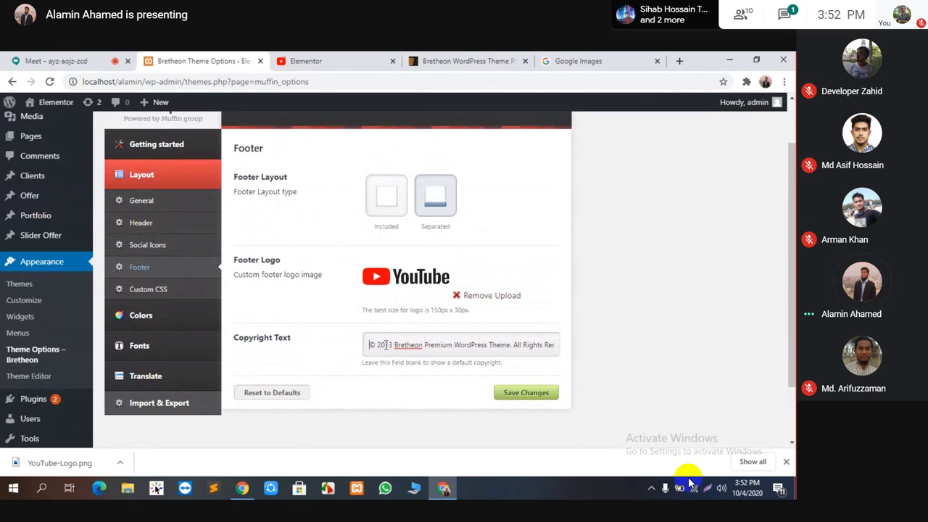
pyautogui.click(393, 345)
pyautogui.press('BackSpace')
pyautogui.press('BackSpace')
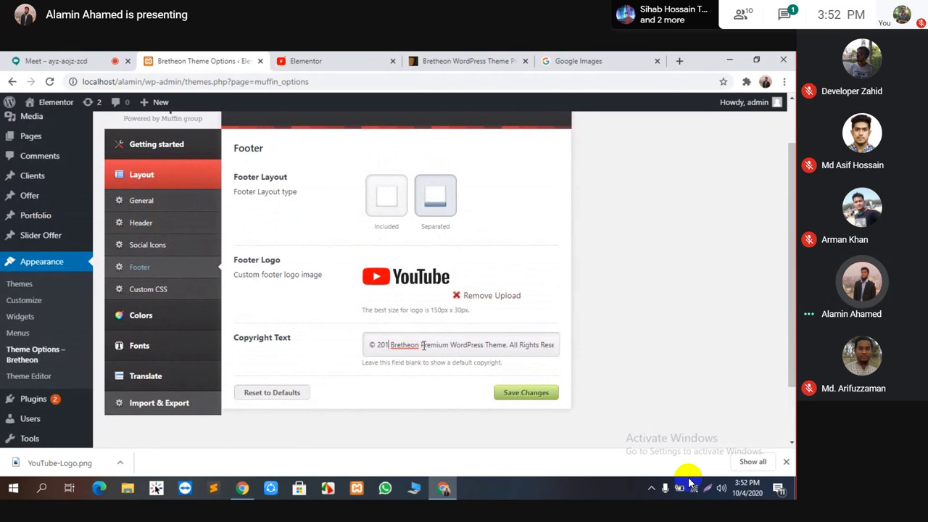
pyautogui.write('2')
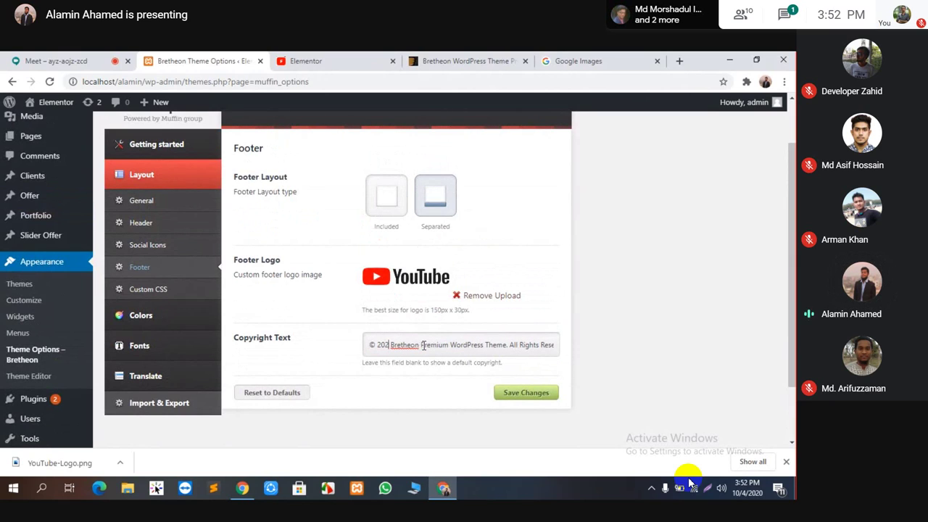
pyautogui.write('0')
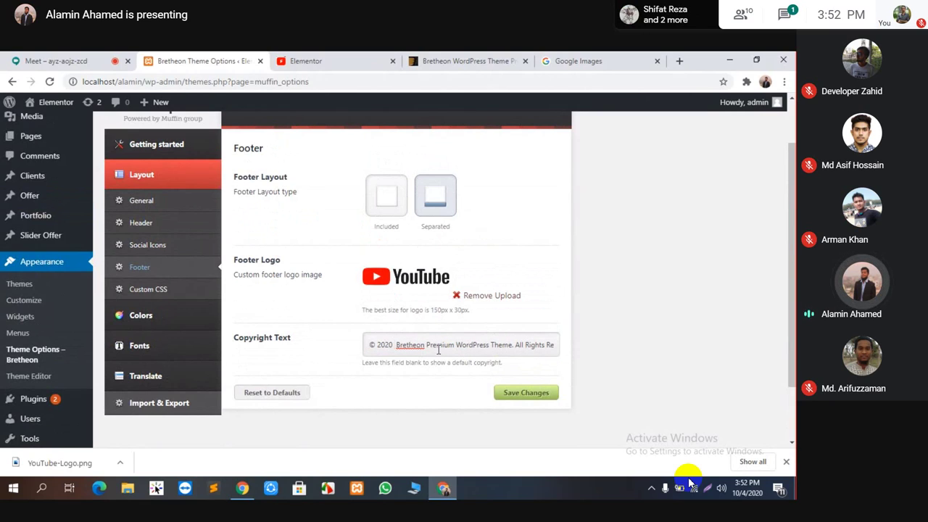
pyautogui.scroll(-1, 510, 351)
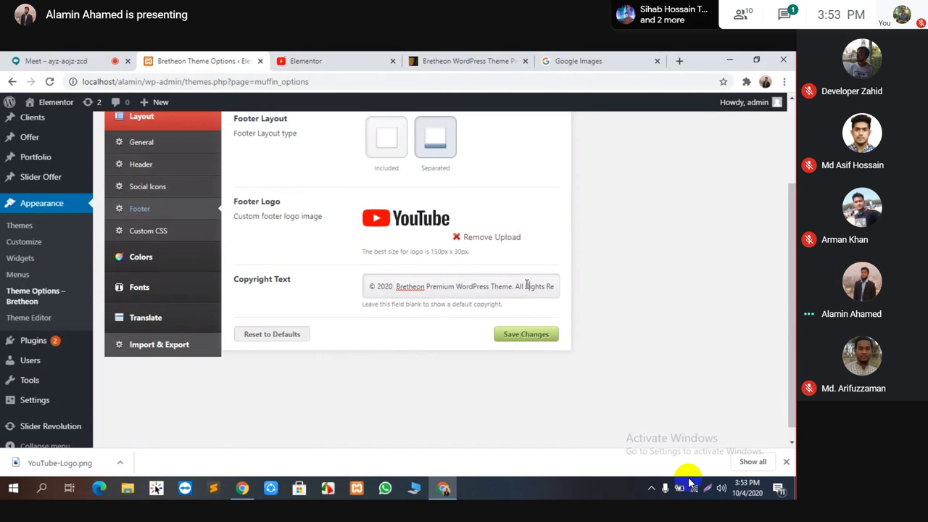
pyautogui.write('ved. Powered by')
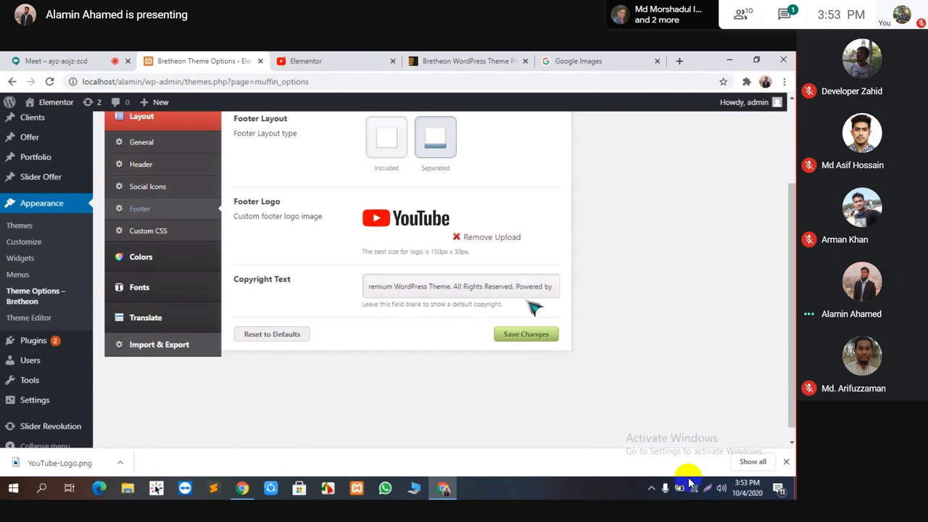
pyautogui.write(' Ama')
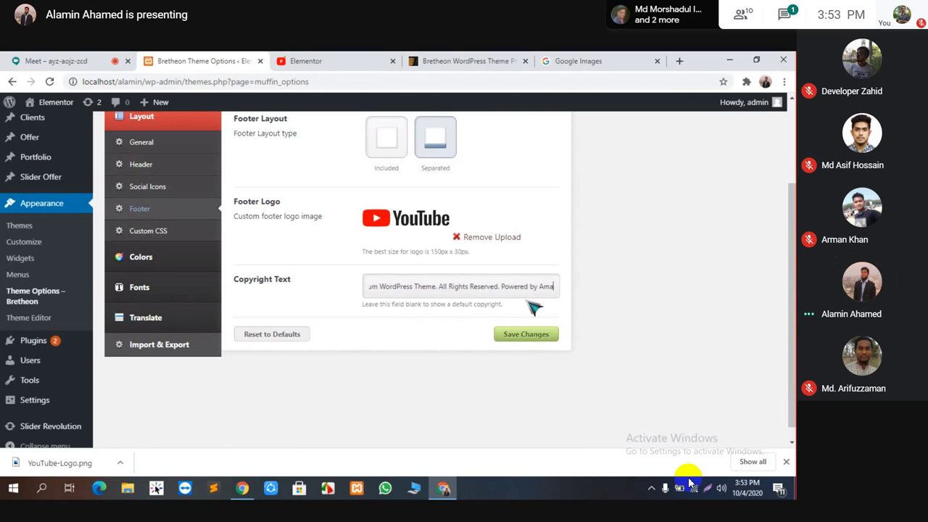
pyautogui.write('del')
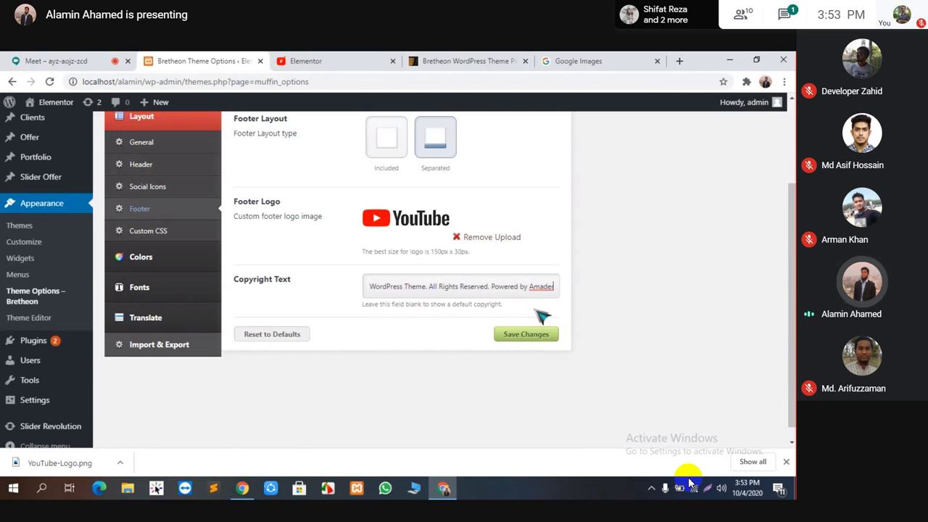
pyautogui.write('r')
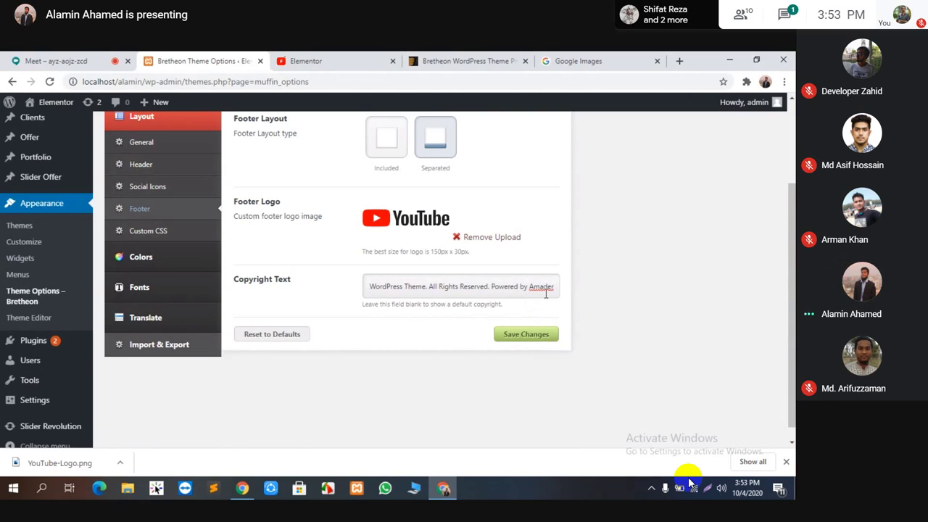
pyautogui.click(528, 337)
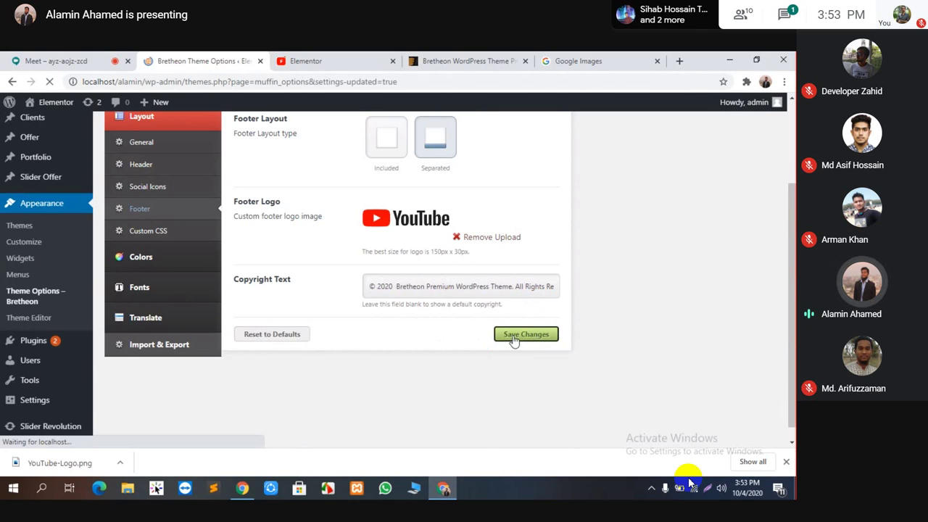
pyautogui.click(304, 61)
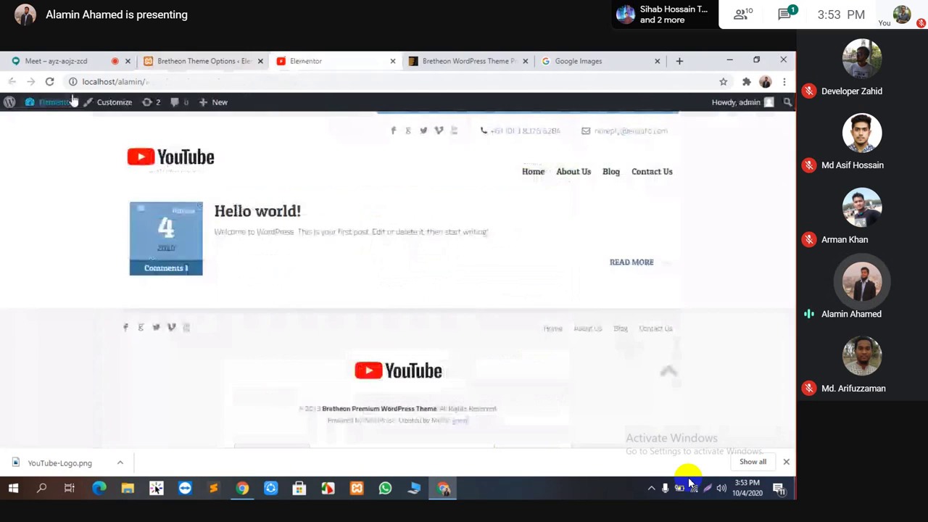
pyautogui.click(50, 82)
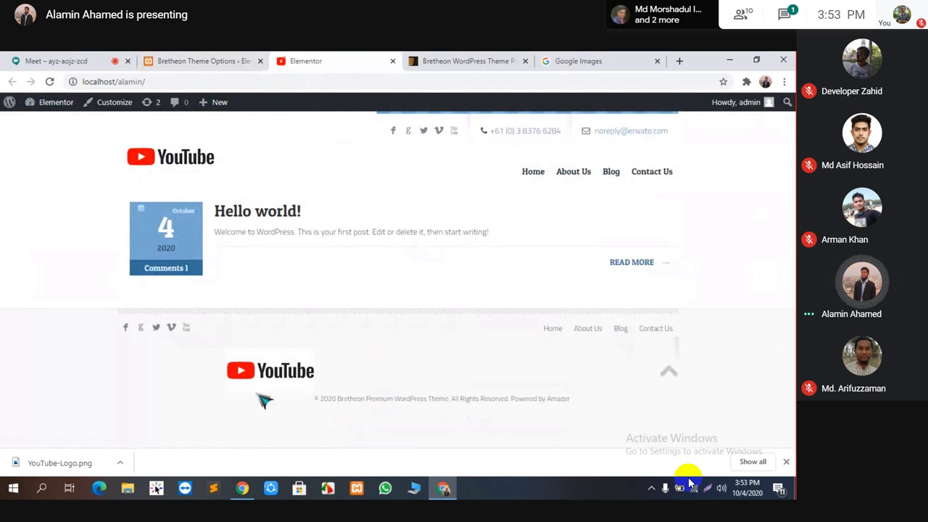
pyautogui.click(464, 61)
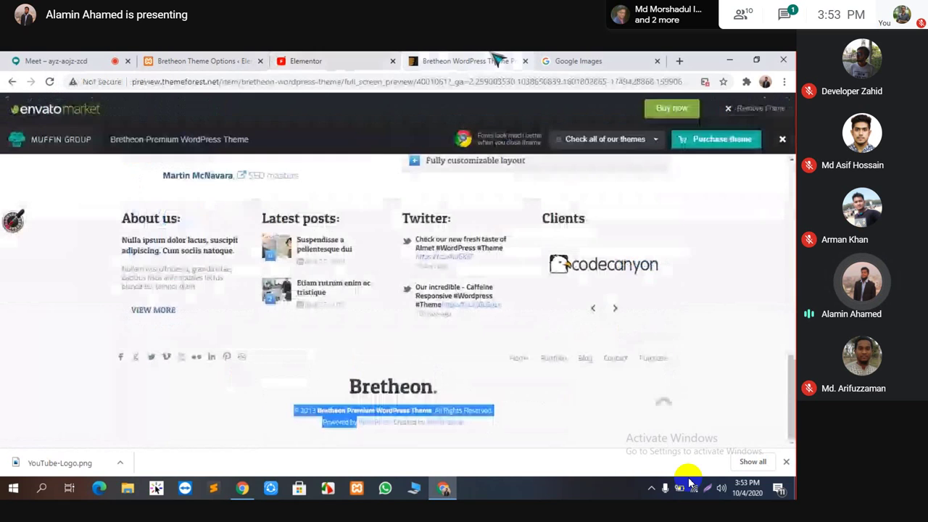
pyautogui.click(465, 412)
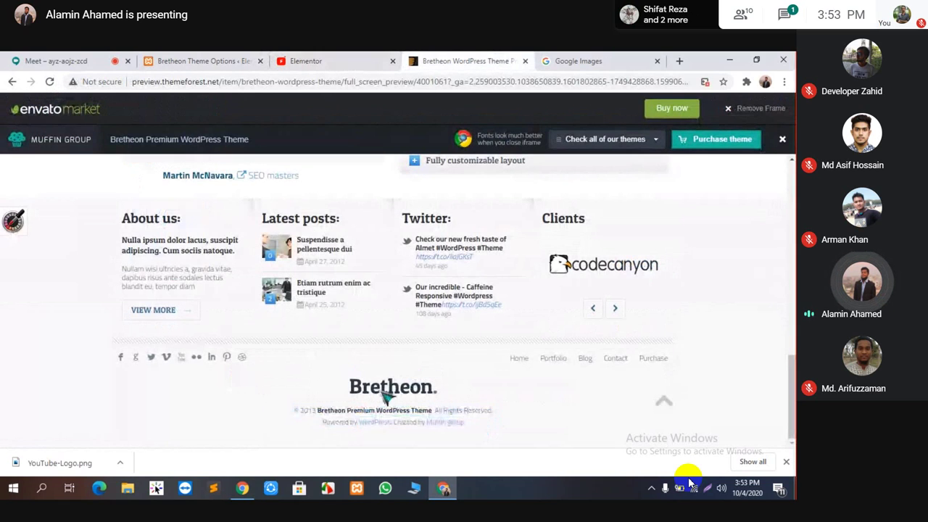
pyautogui.click(305, 60)
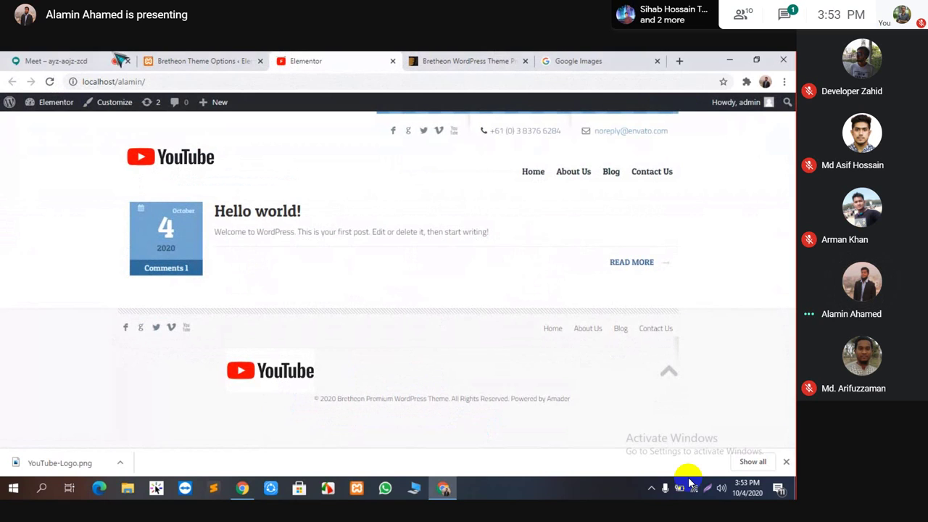
pyautogui.click(210, 59)
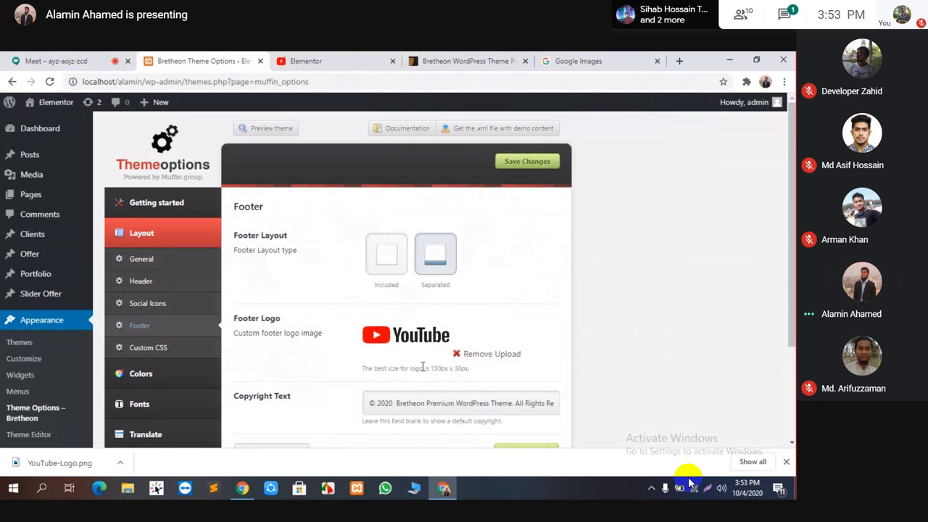
# Wrap the footer copyright text in <p> paragraph tags and save the footer settings.
pyautogui.scroll(-2, 423, 367)
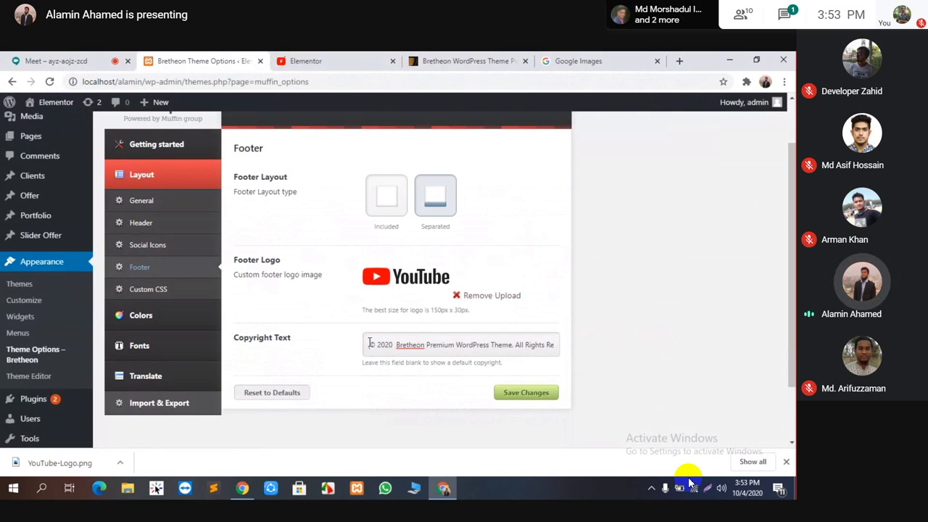
pyautogui.write('<>')
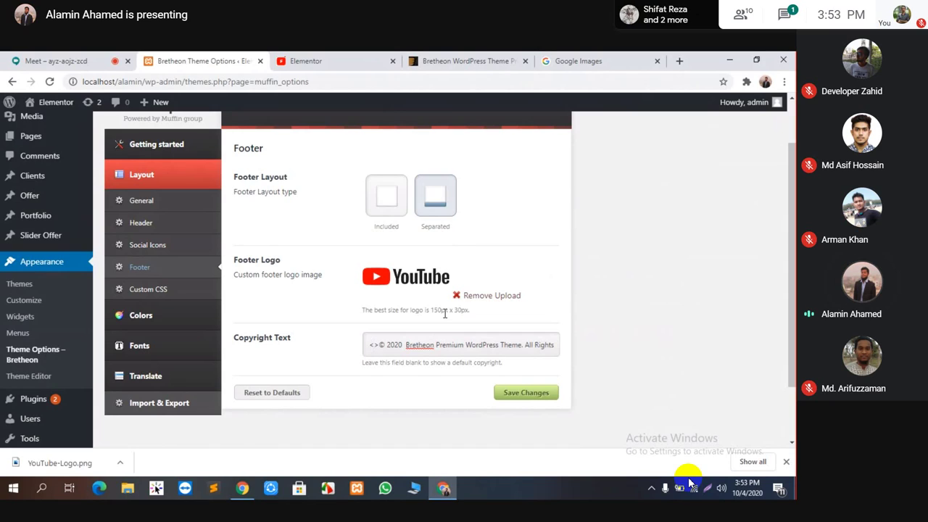
pyautogui.write('p')
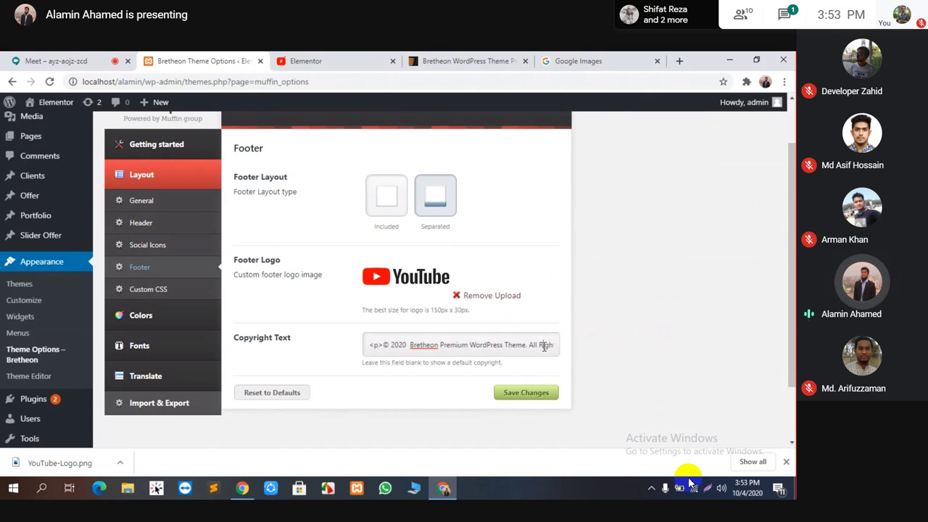
pyautogui.press('Right')
pyautogui.press('Right')
pyautogui.press('Right')
pyautogui.press('Right')
pyautogui.press('Right')
pyautogui.press('Right')
pyautogui.press('Right')
pyautogui.press('Right')
pyautogui.press('Right')
pyautogui.press('Right')
pyautogui.press('Right')
pyautogui.press('Right')
pyautogui.press('Right')
pyautogui.press('Right')
pyautogui.press('Right')
pyautogui.press('Right')
pyautogui.press('Right')
pyautogui.press('Right')
pyautogui.press('Right')
pyautogui.press('Right')
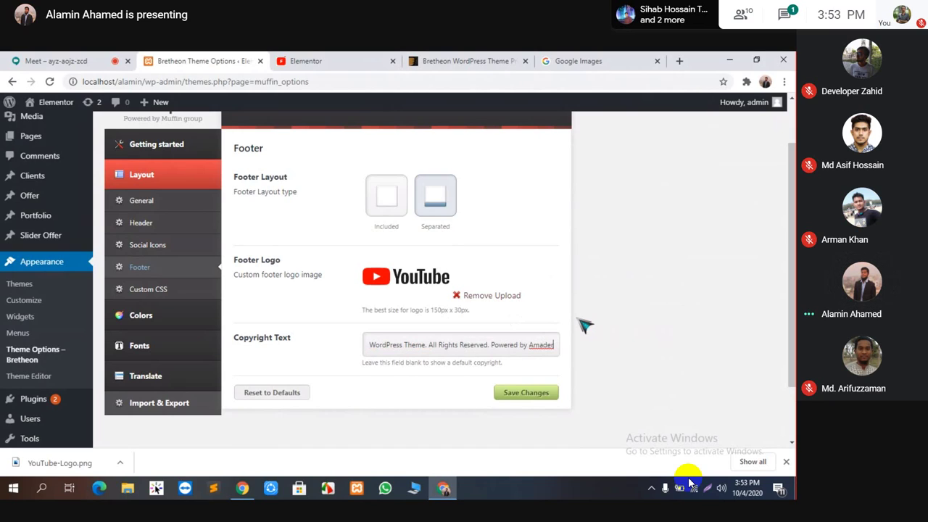
pyautogui.write('<>')
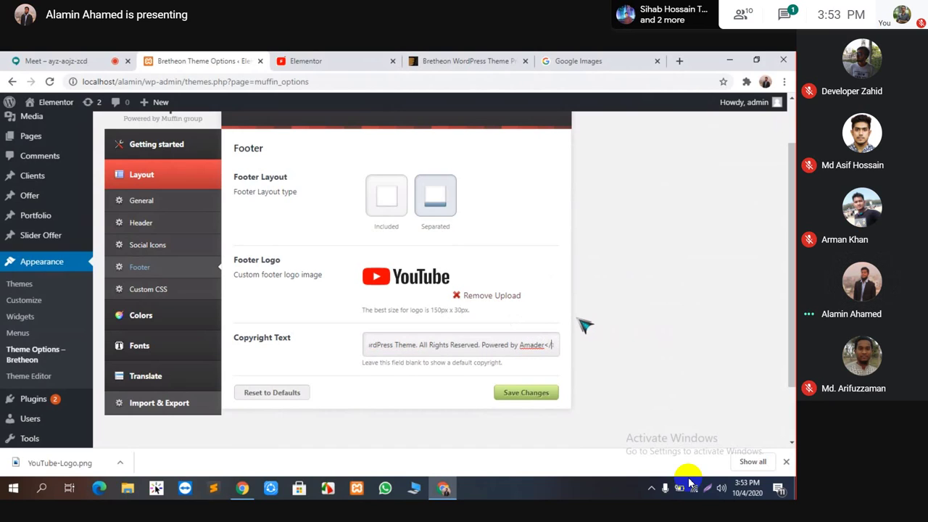
pyautogui.write('p')
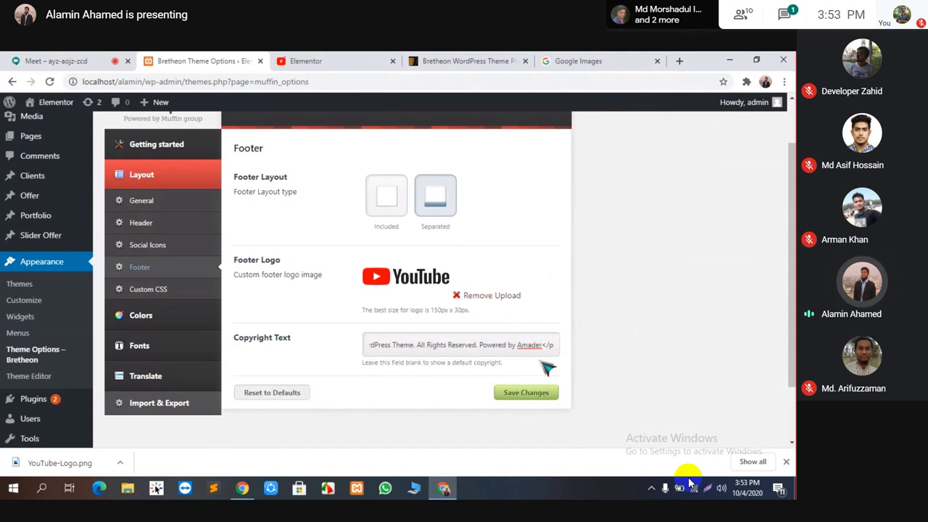
pyautogui.click(527, 393)
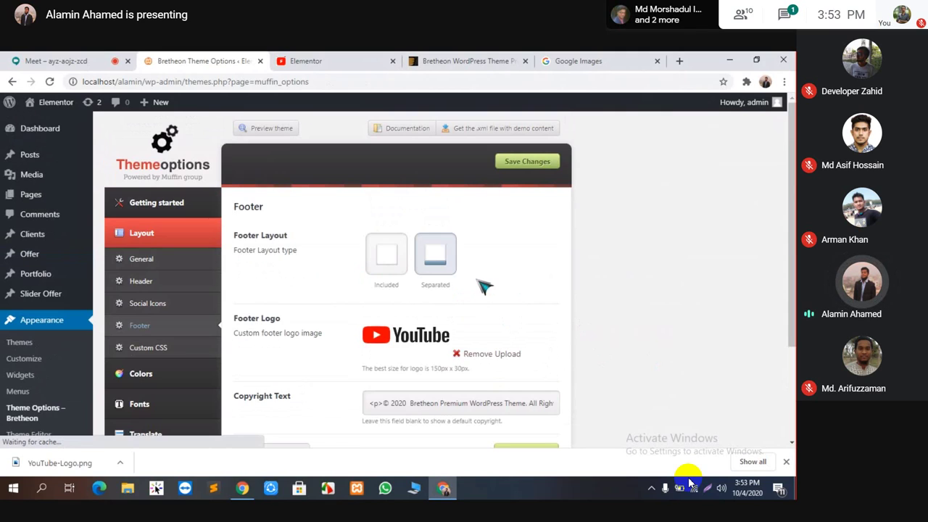
# Reload the front page and compare its centred YouTube footer logo with the Bretheon demo footer.
pyautogui.click(364, 61)
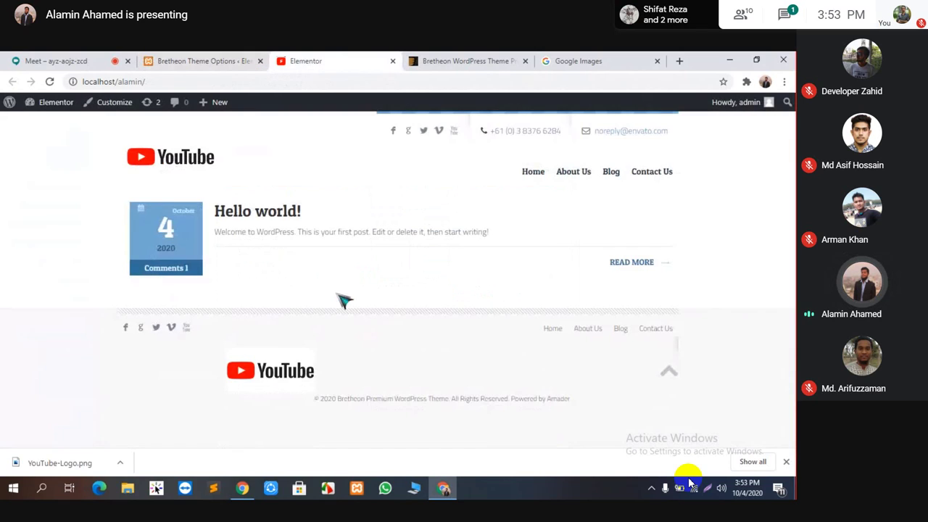
pyautogui.click(50, 81)
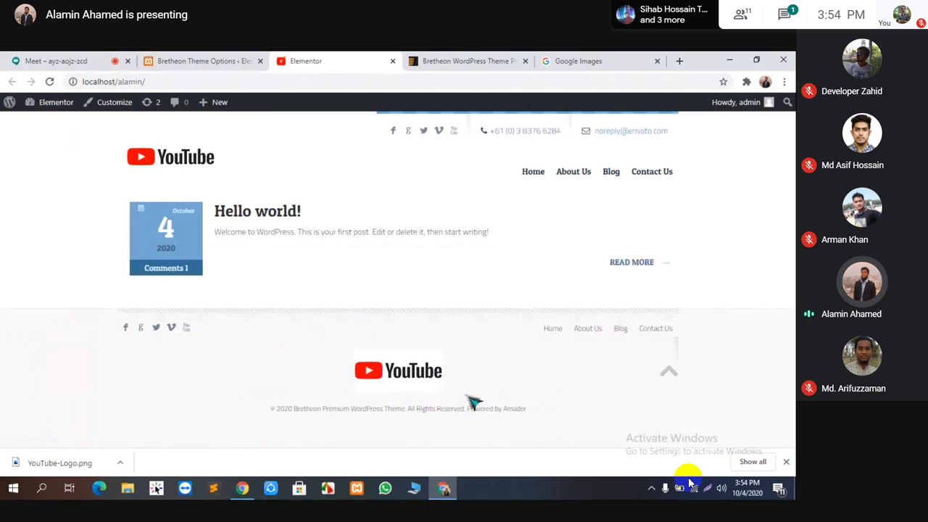
pyautogui.click(514, 59)
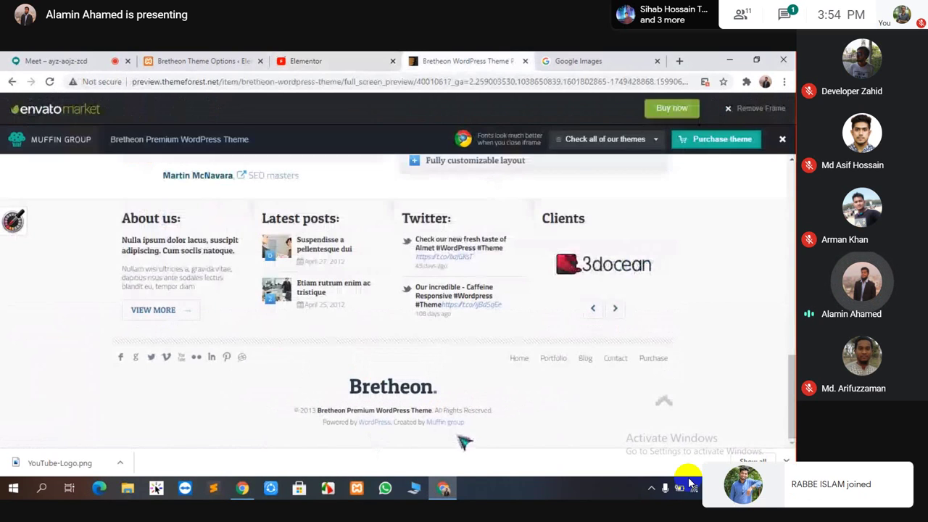
pyautogui.click(310, 60)
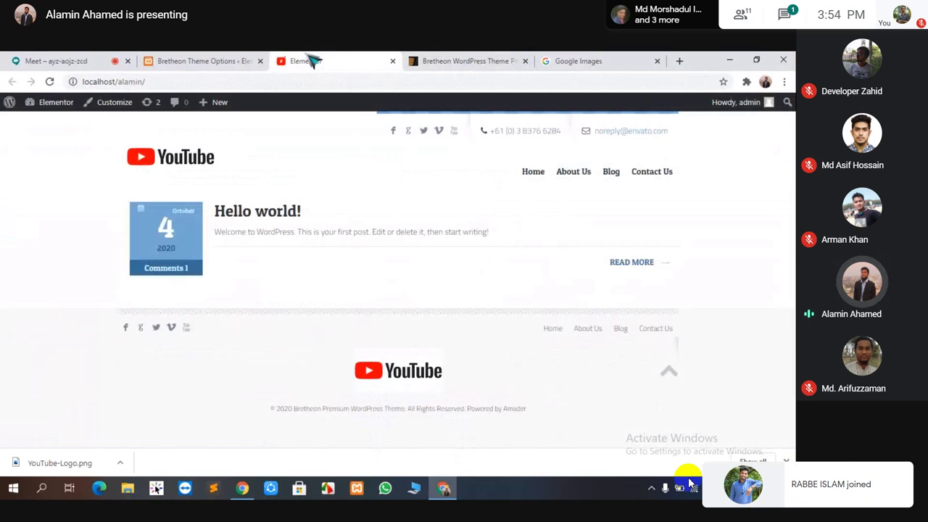
pyautogui.click(477, 59)
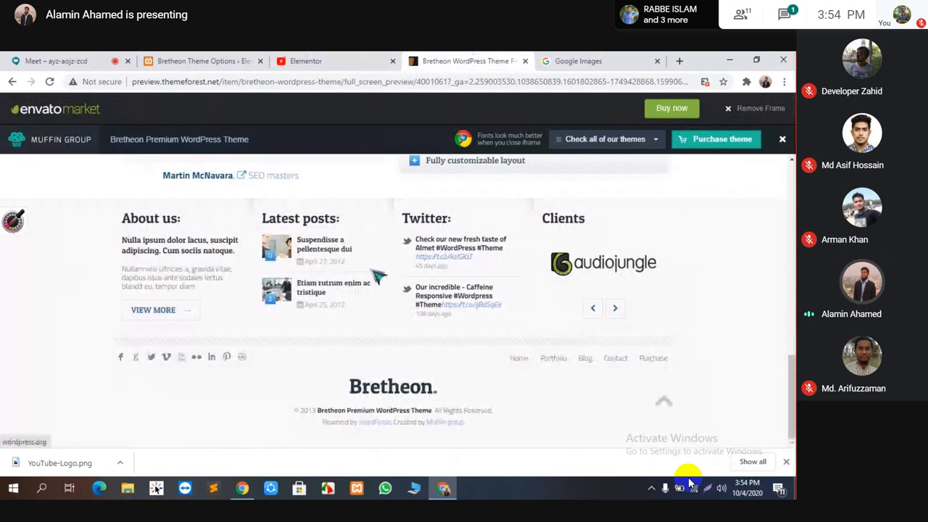
pyautogui.click(363, 59)
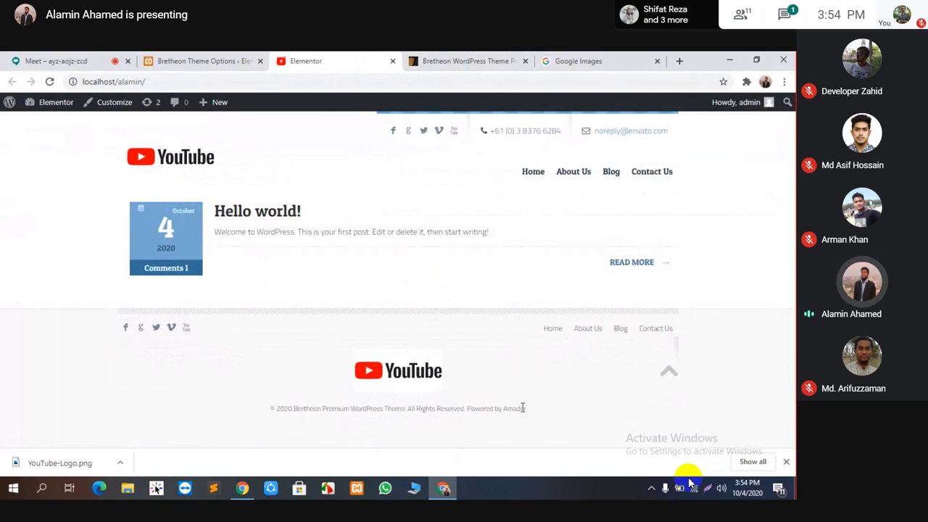
pyautogui.click(203, 61)
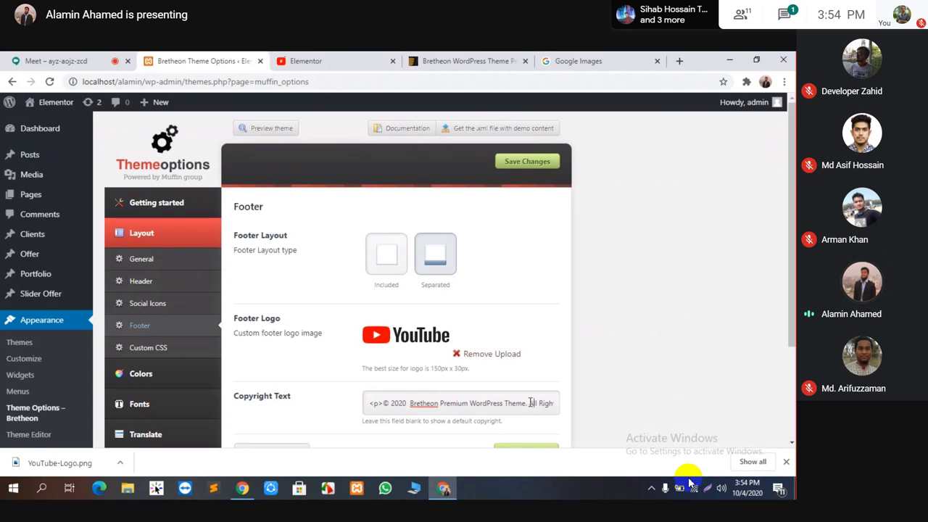
# Check that the Copyright Text ends with 'Powered by Amader', then view the front page.
pyautogui.press('Right')
pyautogui.press('Right')
pyautogui.press('Right')
pyautogui.press('Right')
pyautogui.press('Right')
pyautogui.press('Right')
pyautogui.press('Right')
pyautogui.press('Right')
pyautogui.press('Right')
pyautogui.press('Right')
pyautogui.press('Right')
pyautogui.press('Right')
pyautogui.press('Right')
pyautogui.press('Right')
pyautogui.press('Right')
pyautogui.press('Right')
pyautogui.press('Right')
pyautogui.press('Right')
pyautogui.press('Right')
pyautogui.press('Right')
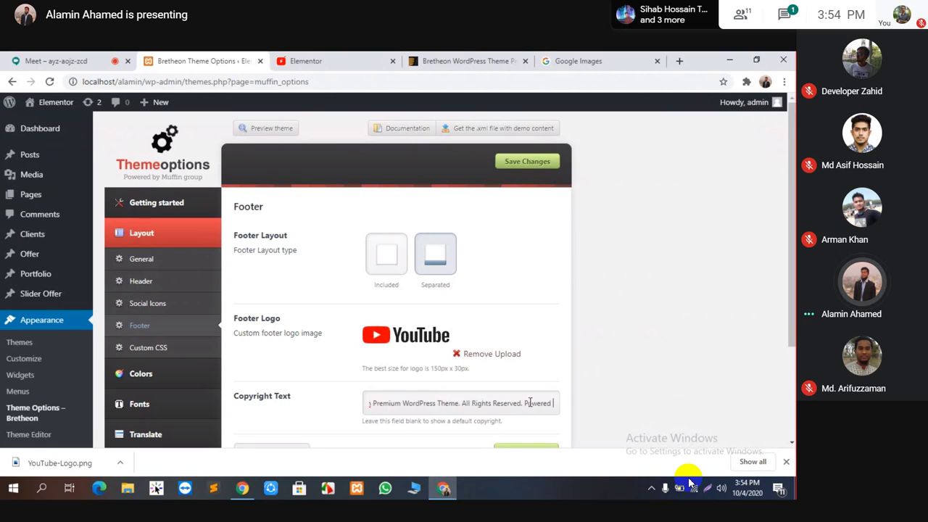
pyautogui.press('Right')
pyautogui.press('Right')
pyautogui.press('Right')
pyautogui.press('Right')
pyautogui.press('Right')
pyautogui.press('Right')
pyautogui.press('Right')
pyautogui.press('Right')
pyautogui.press('Right')
pyautogui.press('Right')
pyautogui.press('Right')
pyautogui.press('Right')
pyautogui.press('Right')
pyautogui.press('Right')
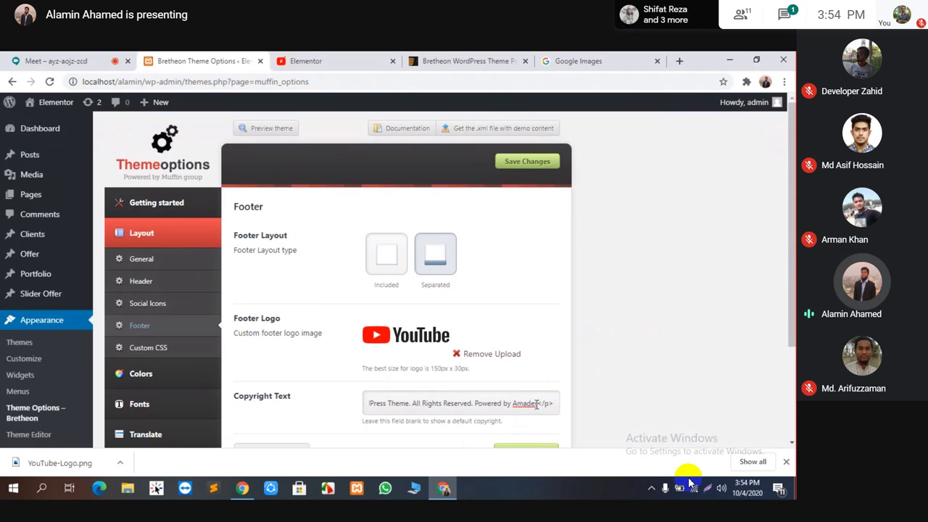
pyautogui.click(308, 61)
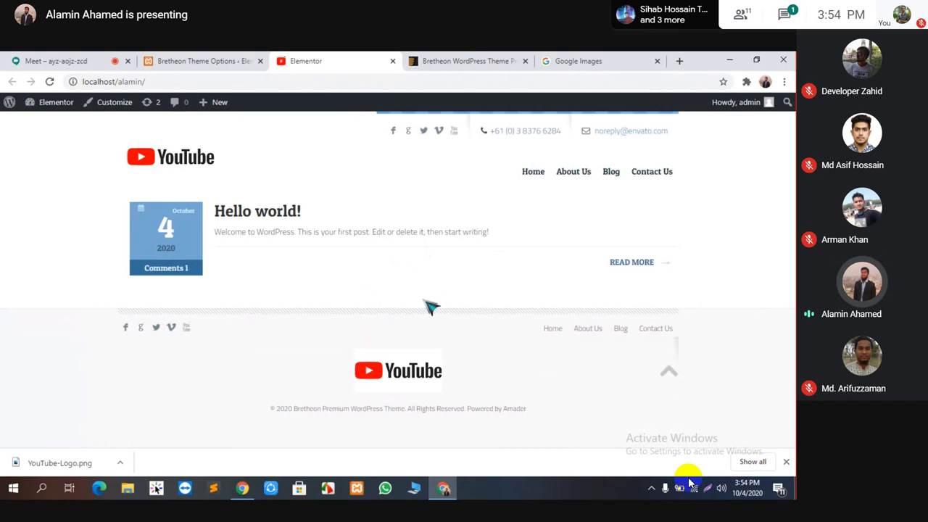
# Switch over to the video meeting window.
pyautogui.click(88, 61)
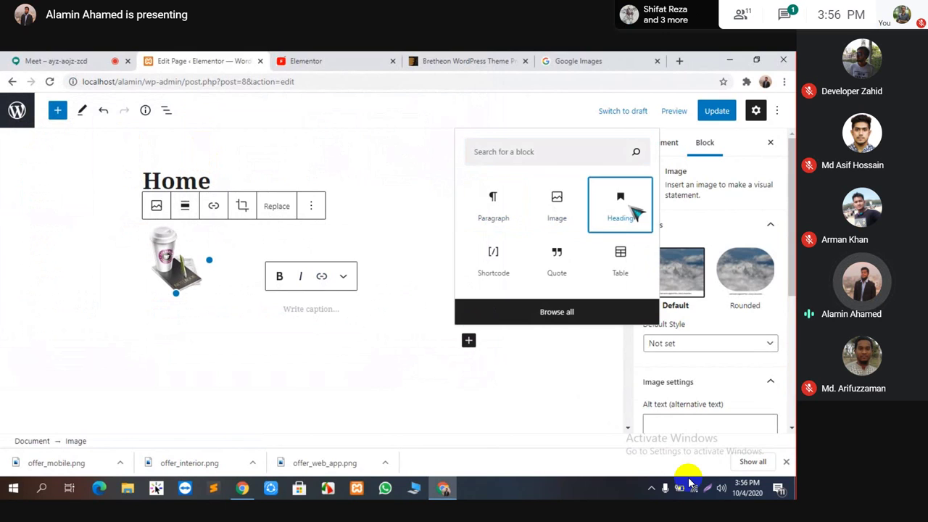
# Type 'Web apps' into the Home page heading block, matching the demo's heading.
pyautogui.click(486, 61)
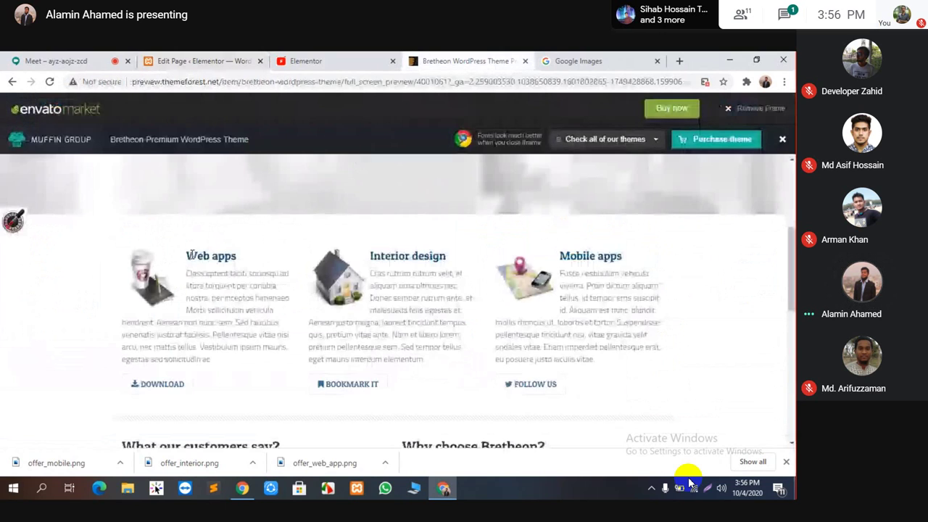
pyautogui.moveTo(187, 255); pyautogui.dragTo(210, 256)
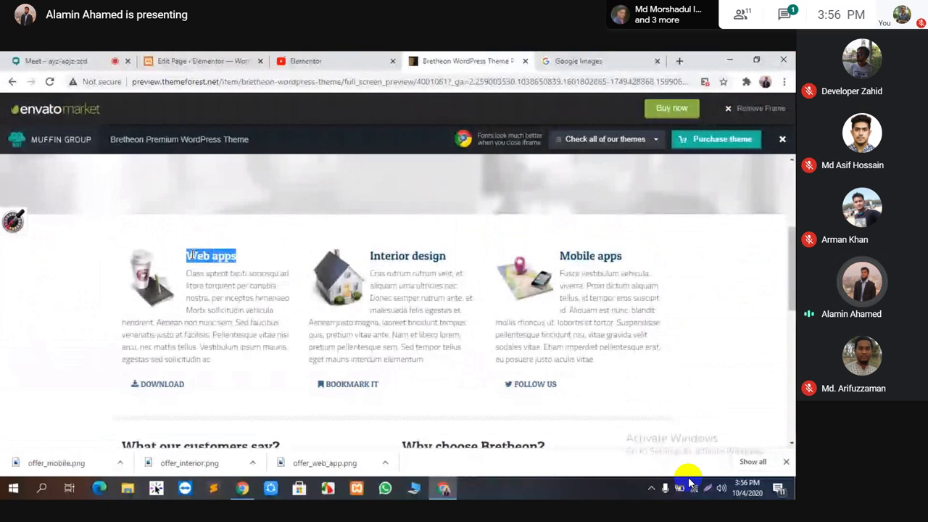
pyautogui.hotkey('ctrl', 'shift', 'Tab')
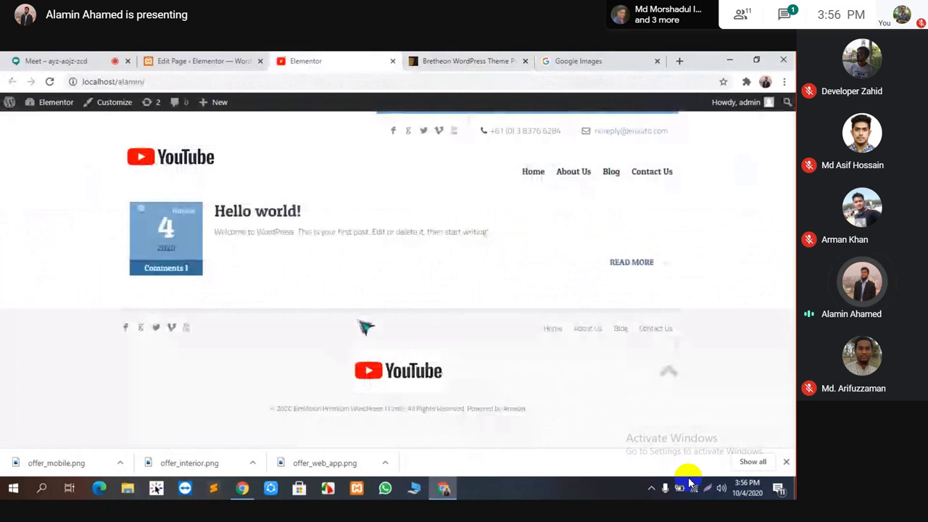
pyautogui.click(205, 61)
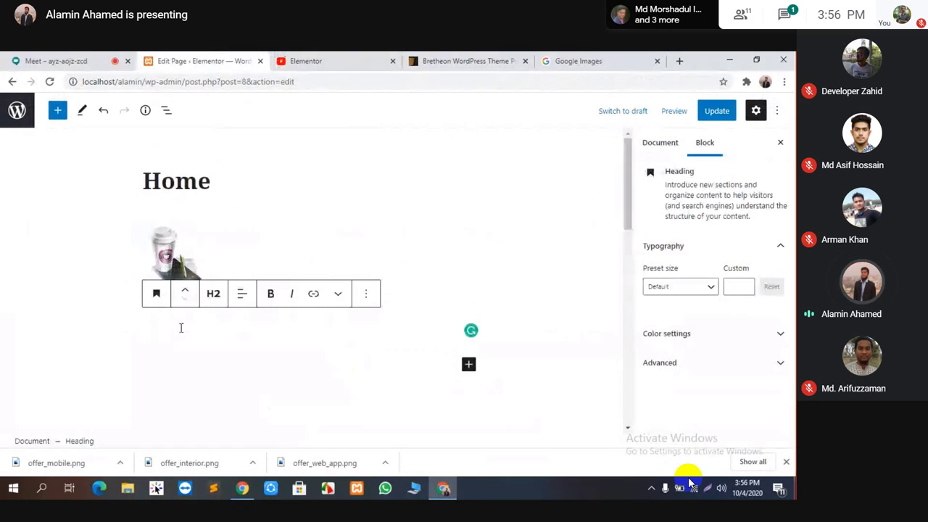
pyautogui.write('Web apps')
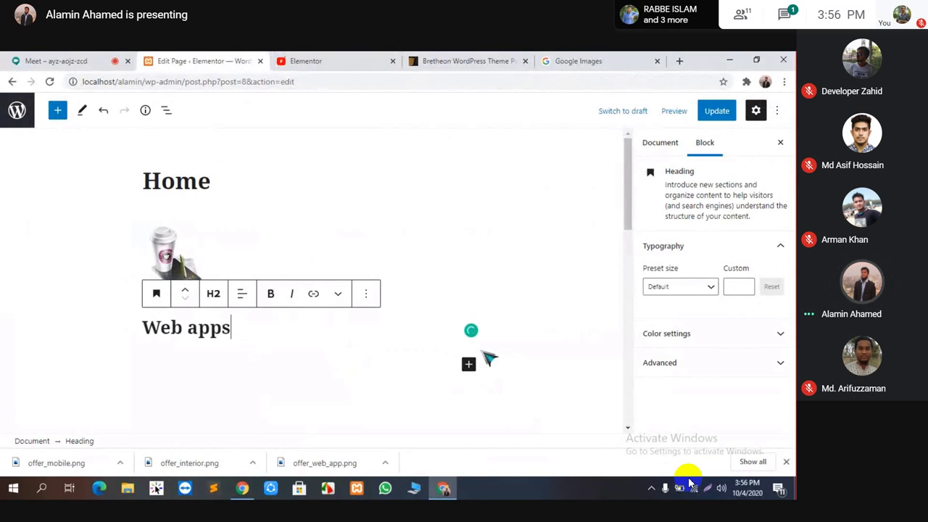
# Add an empty paragraph block below the 'Web apps' heading.
pyautogui.click(469, 366)
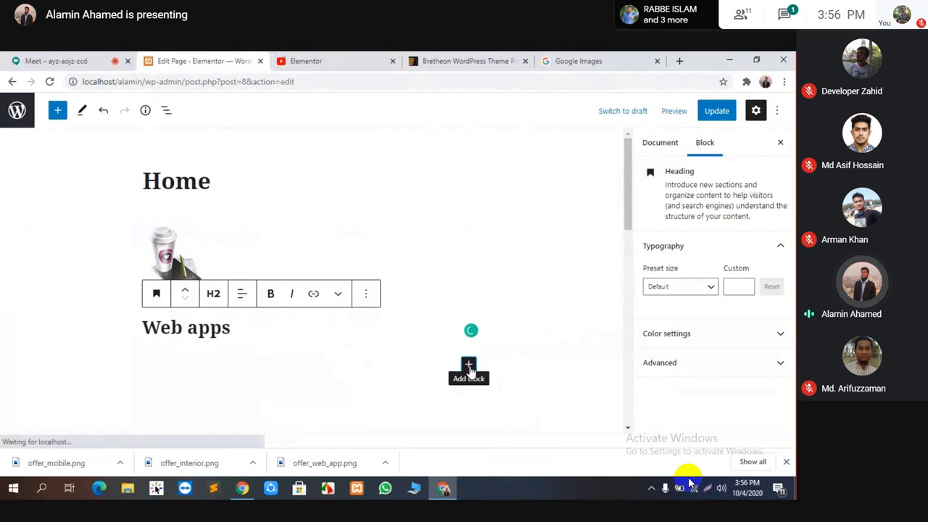
pyautogui.click(417, 362)
pyautogui.click(469, 365)
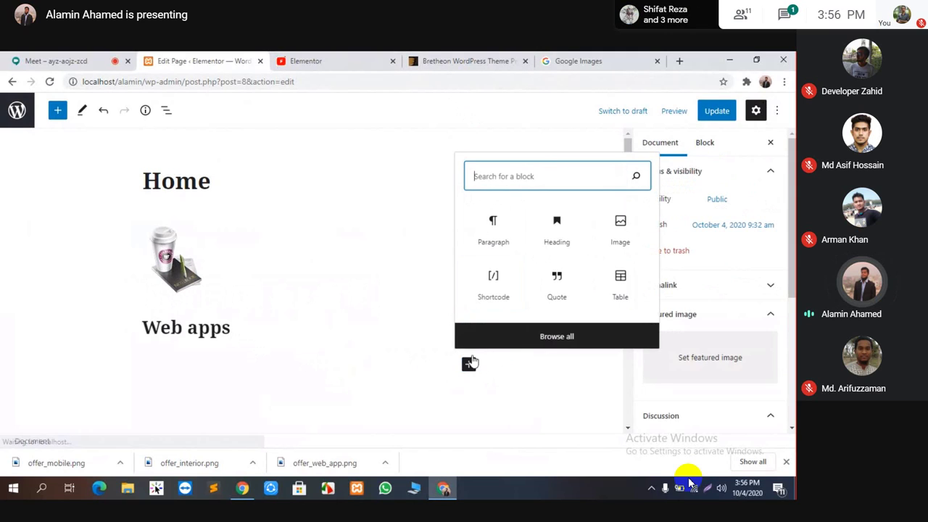
pyautogui.click(482, 241)
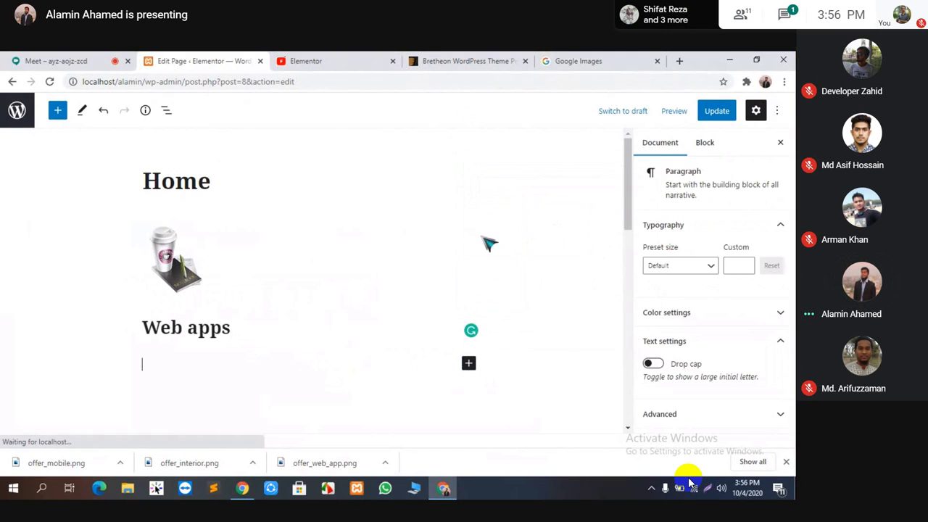
pyautogui.click(507, 62)
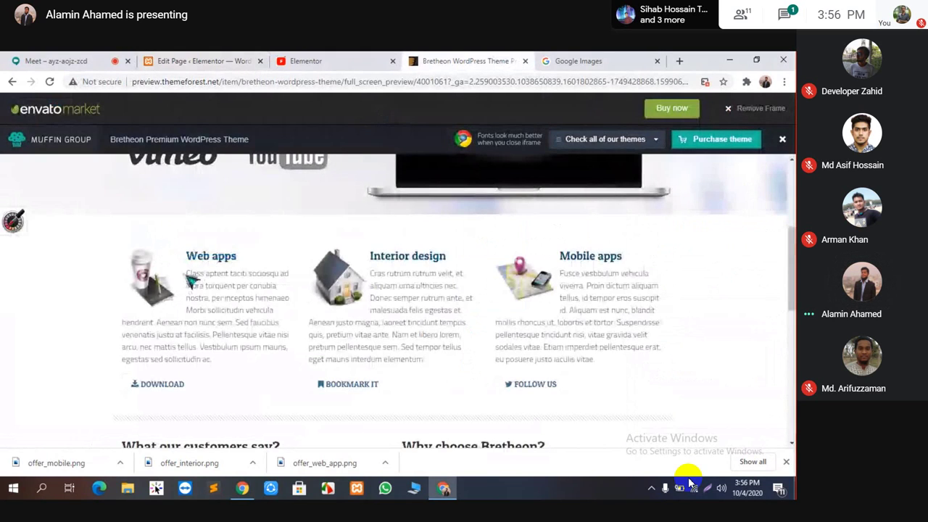
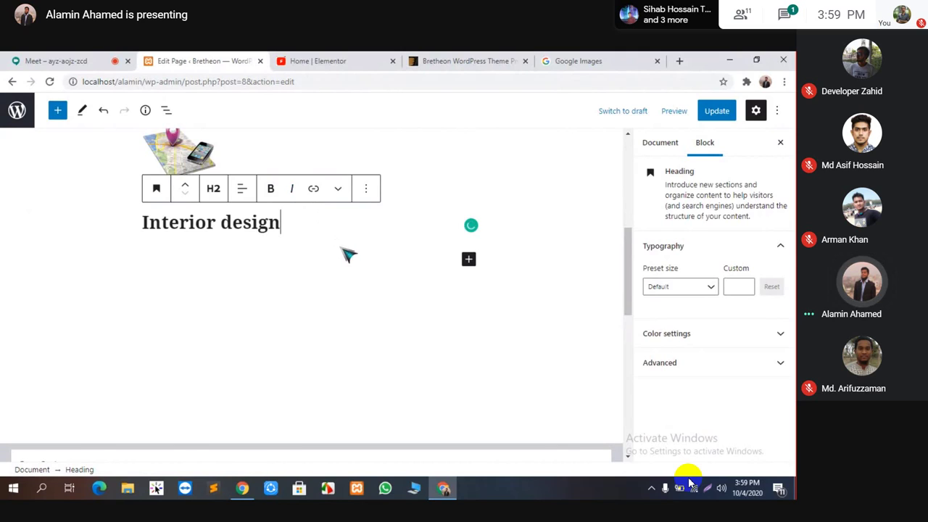
# Add an empty Paragraph block beneath the Interior design heading.
pyautogui.press('Return')
pyautogui.click(468, 215)
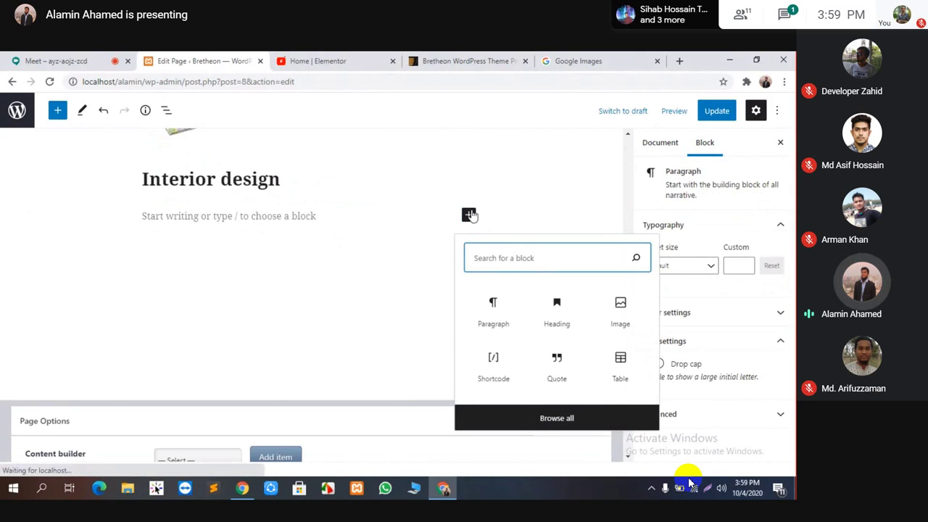
pyautogui.click(490, 311)
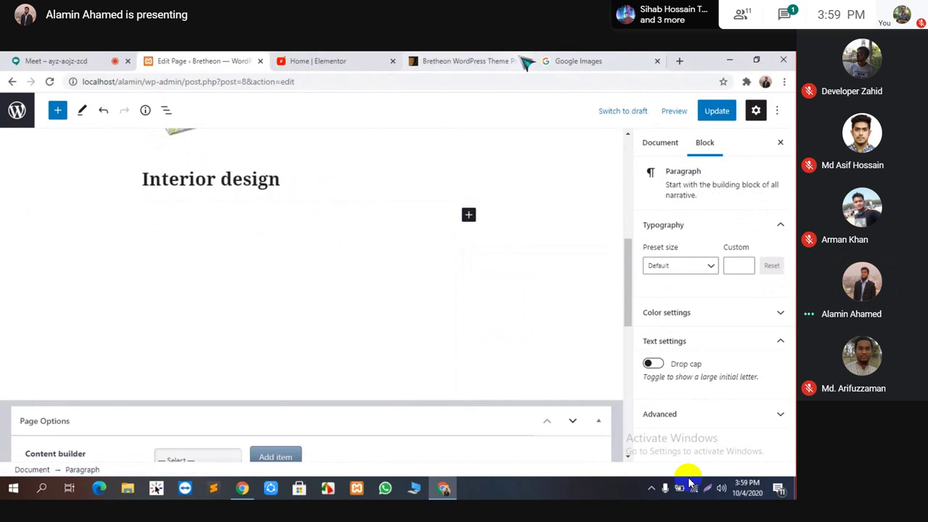
# Copy the Interior design description text from the Bretheon theme demo page.
pyautogui.click(369, 61)
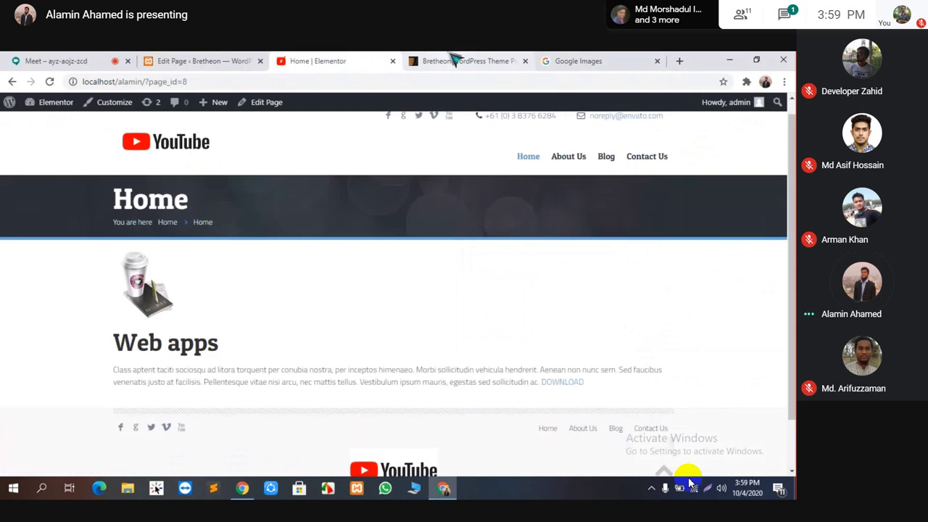
pyautogui.click(455, 61)
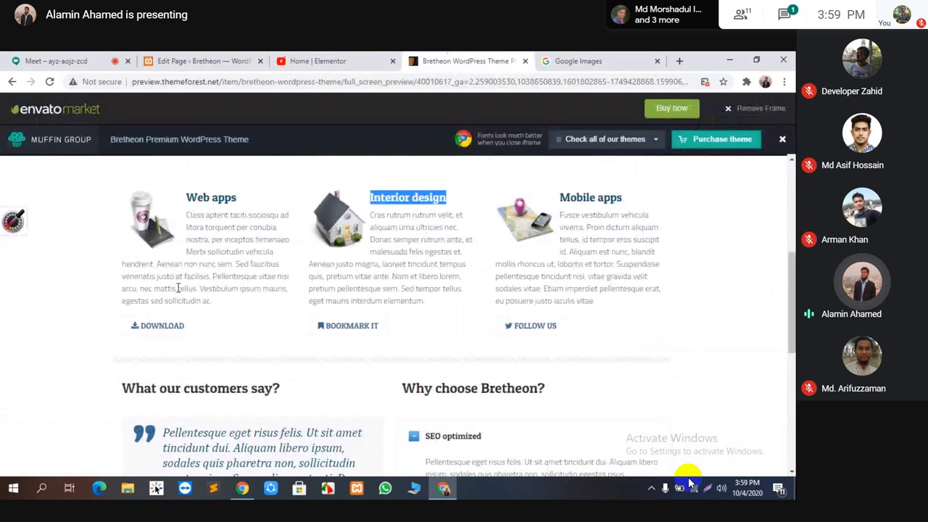
pyautogui.moveTo(408, 198); pyautogui.dragTo(411, 261)
pyautogui.doubleClick(410, 263)
pyautogui.click(411, 263)
pyautogui.hotkey('ctrl', 'c')
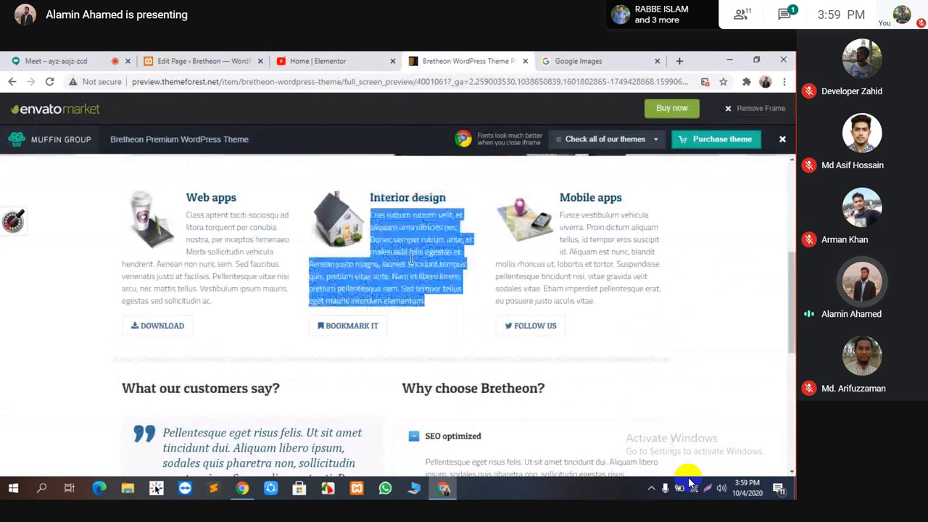
pyautogui.rightClick(413, 258)
pyautogui.click(414, 268)
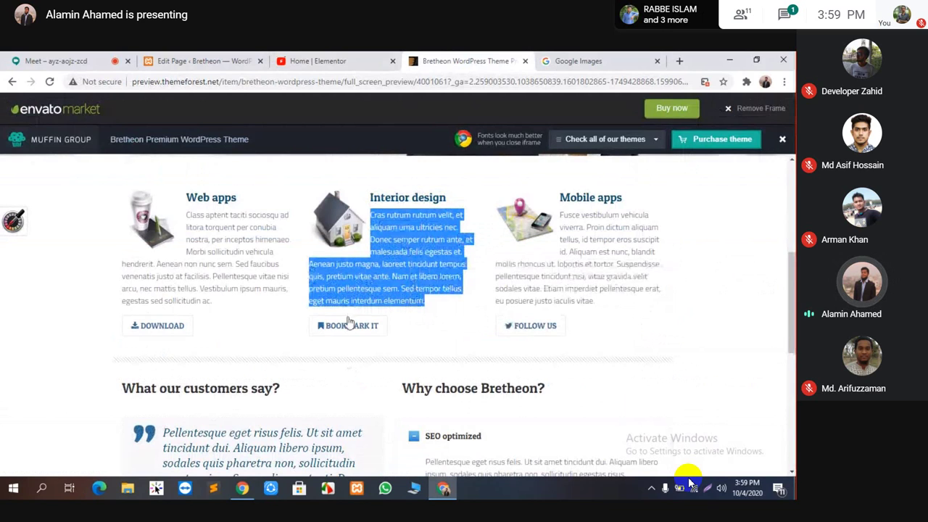
# Paste the 'Cras rutrum rutrum velit…' text into the new paragraph and start a block below.
pyautogui.click(216, 62)
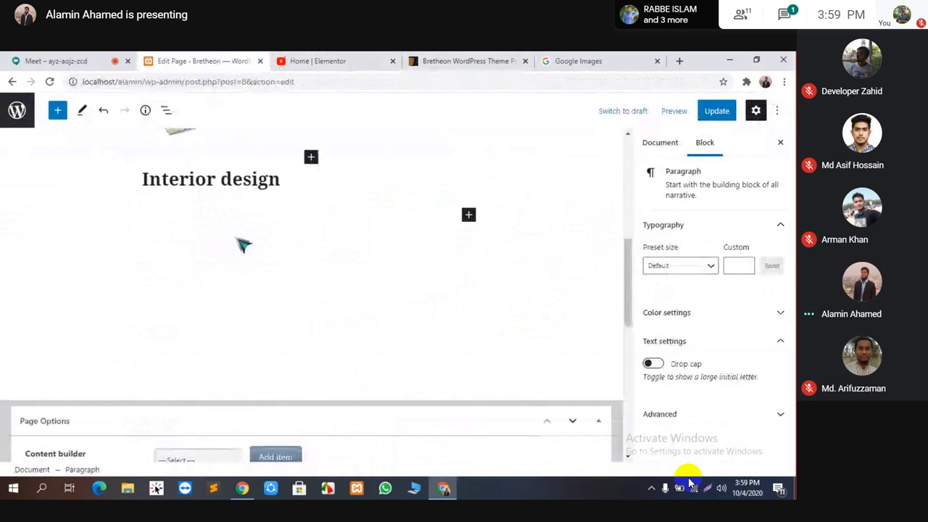
pyautogui.hotkey('ctrl', 'v')
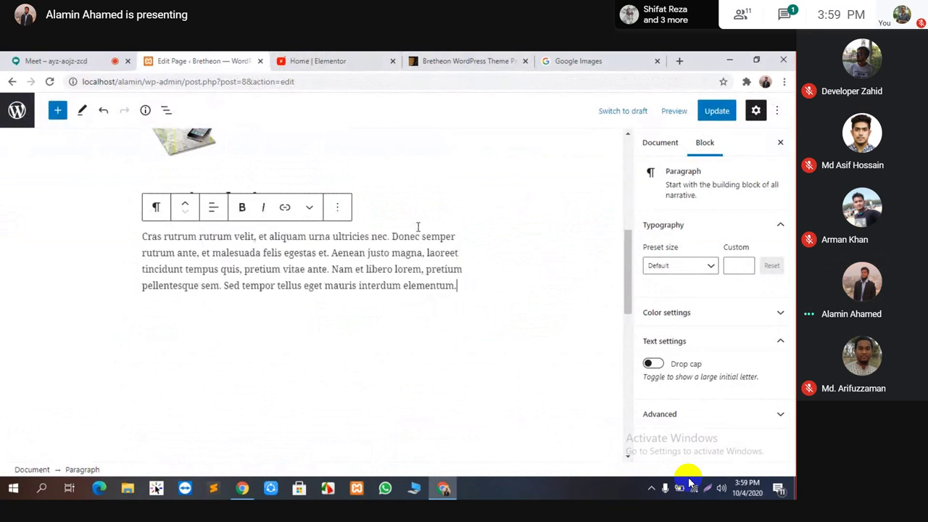
pyautogui.scroll(3, 419, 232)
pyautogui.scroll(-1, 419, 238)
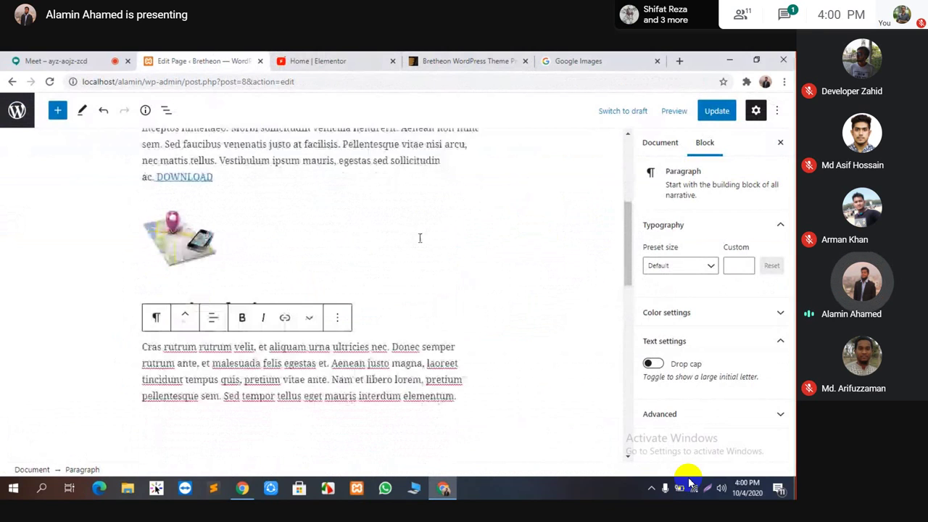
pyautogui.scroll(-2, 425, 248)
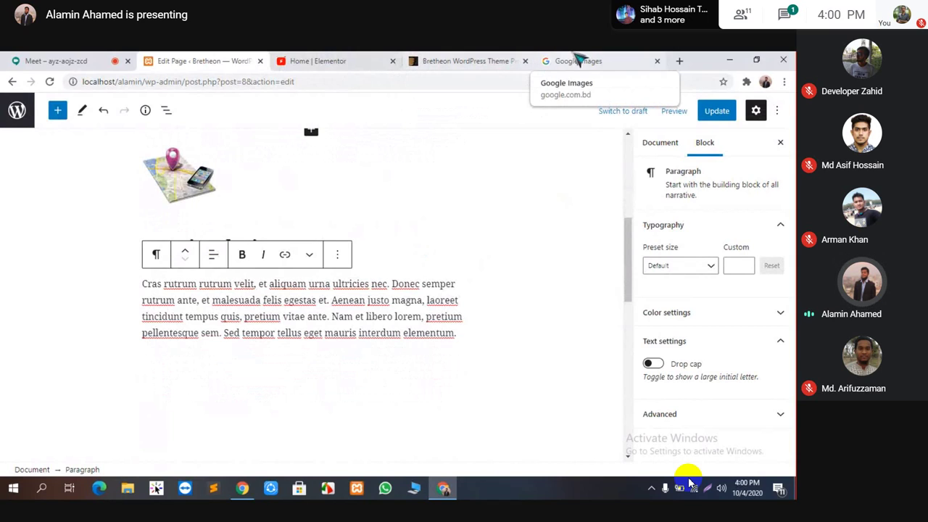
pyautogui.press('Return')
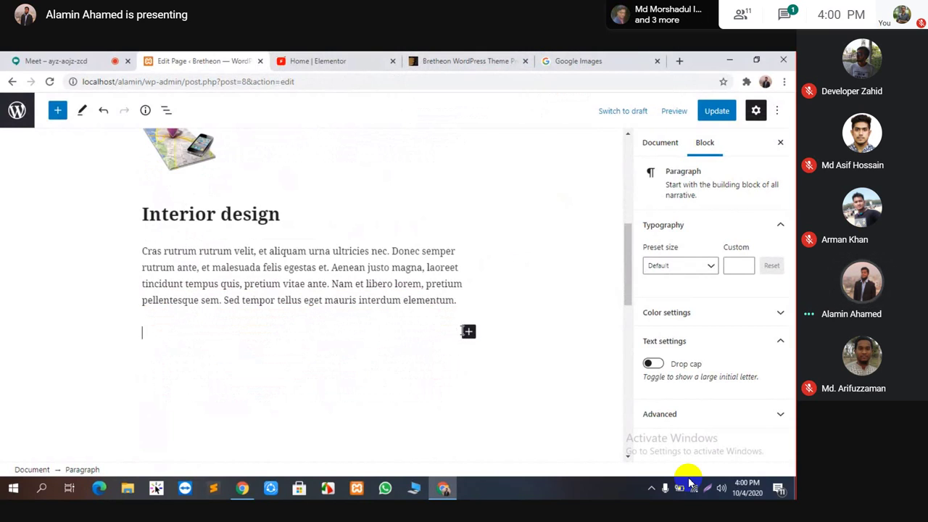
# Insert an Image block and upload offer_interior.png beneath the Interior design paragraph.
pyautogui.click(468, 331)
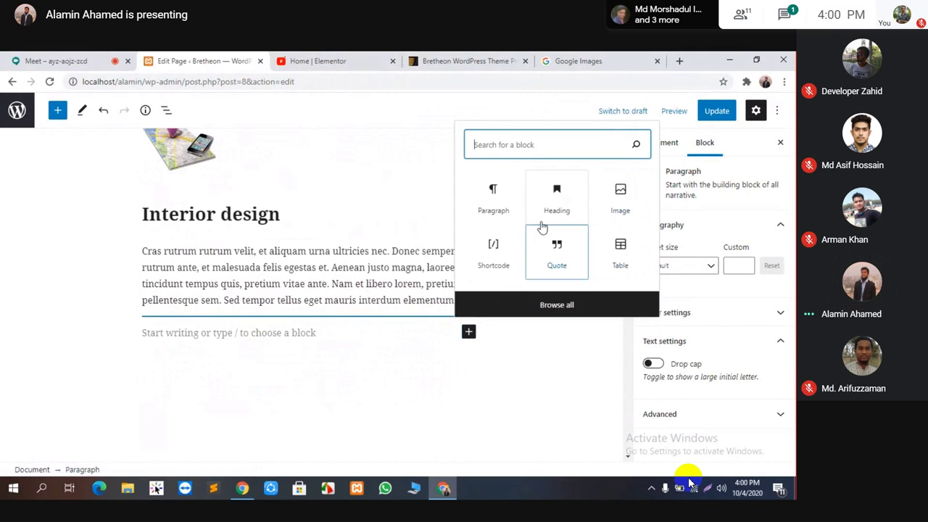
pyautogui.click(620, 207)
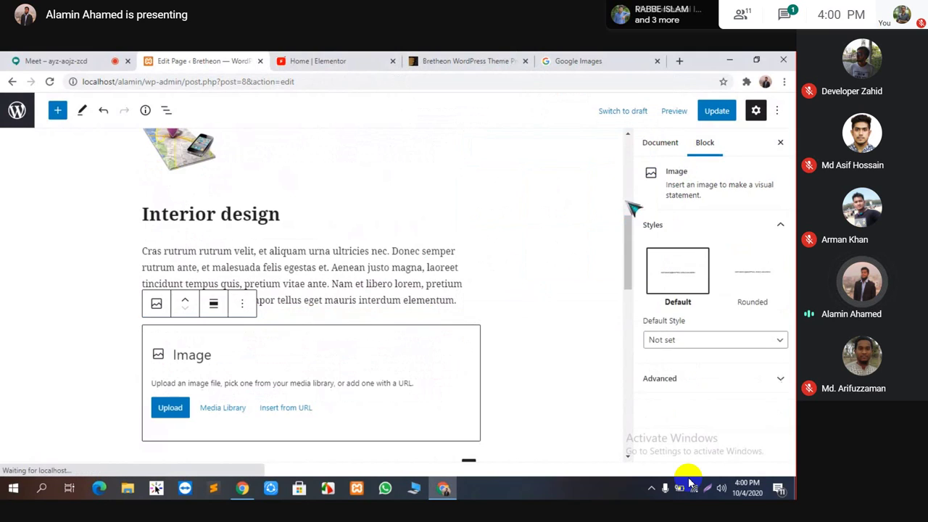
pyautogui.click(170, 408)
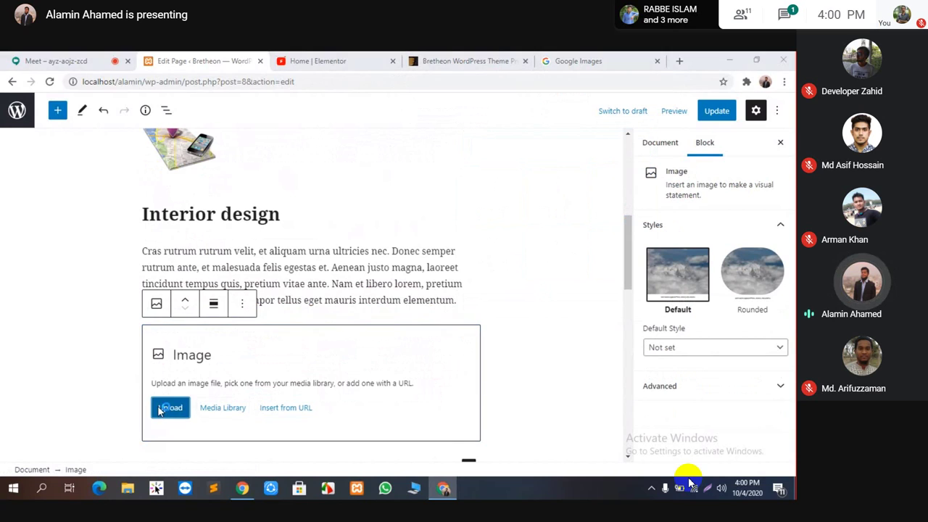
pyautogui.click(331, 148)
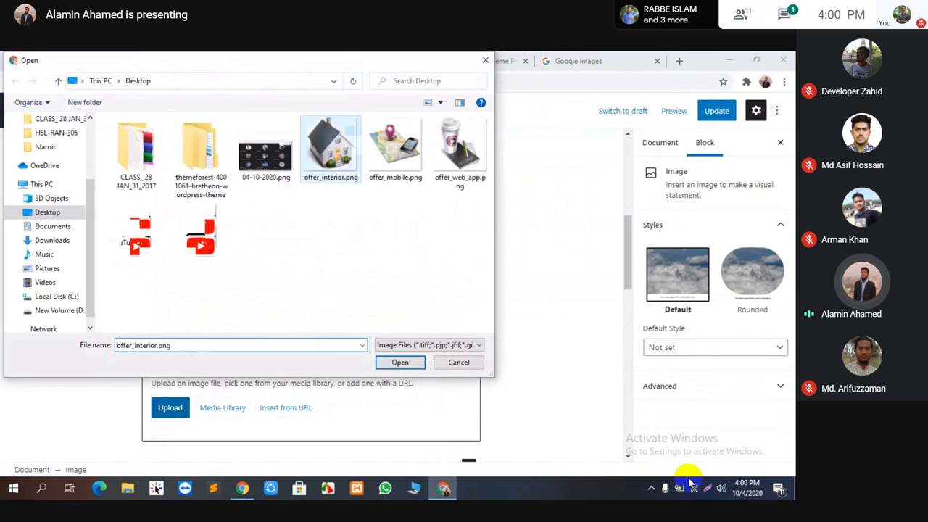
pyautogui.click(407, 367)
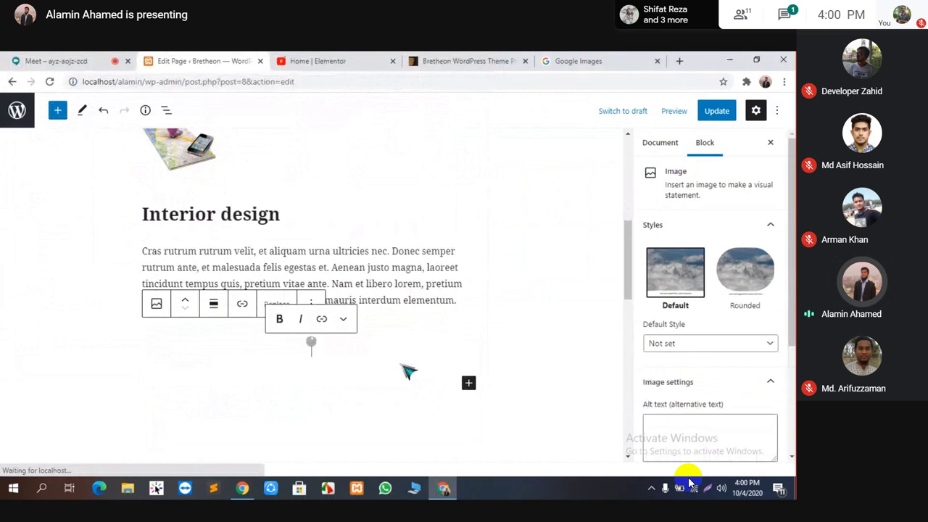
# Add an empty Heading block under the house image.
pyautogui.click(551, 377)
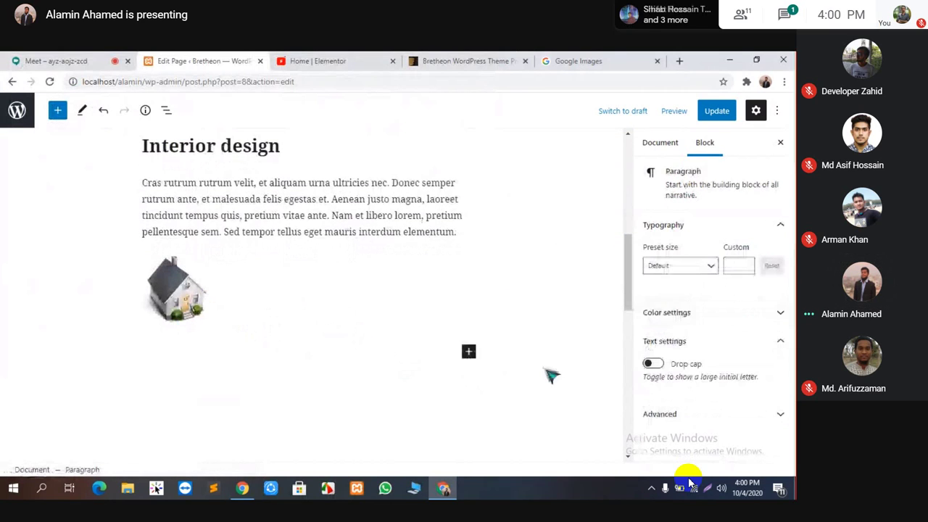
pyautogui.click(469, 353)
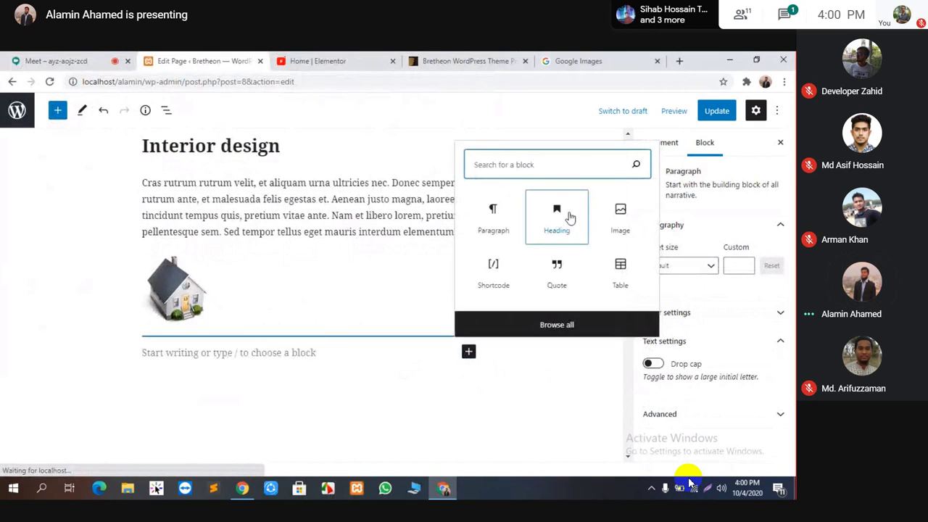
pyautogui.click(557, 220)
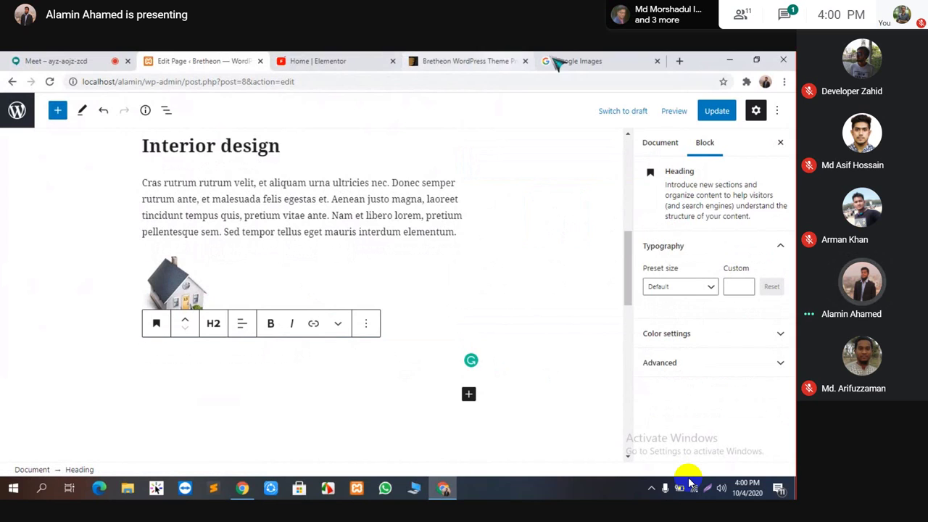
# Copy 'Mobile apps' from the demo page into the empty heading and start a new block.
pyautogui.click(502, 61)
pyautogui.tripleClick(577, 197)
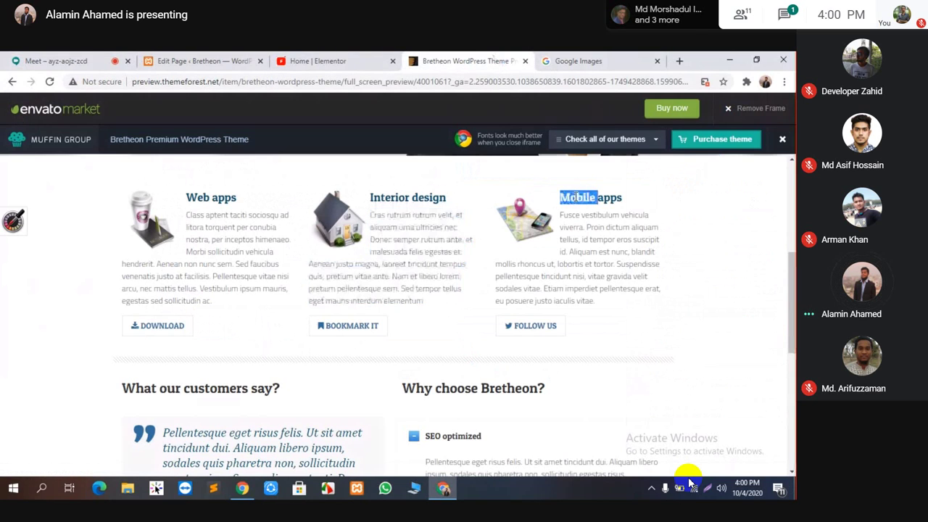
pyautogui.rightClick(577, 202)
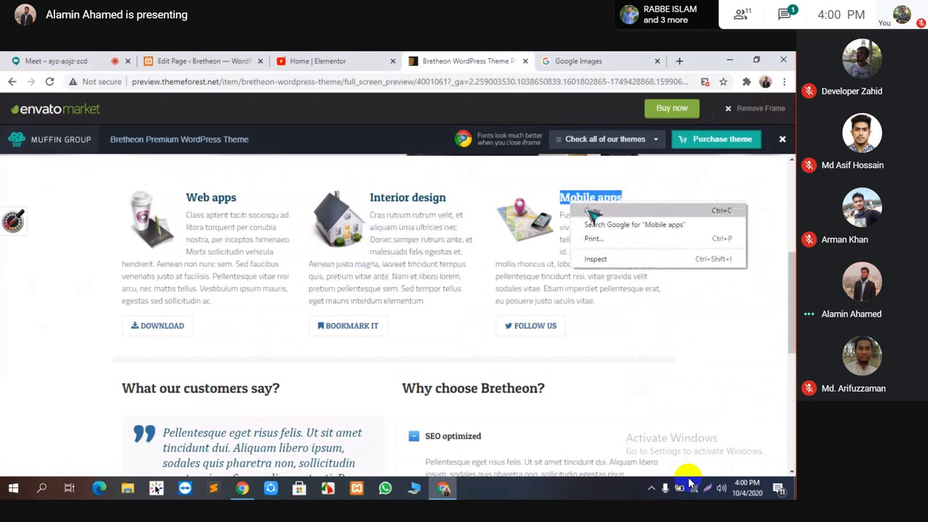
pyautogui.click(588, 210)
pyautogui.click(218, 61)
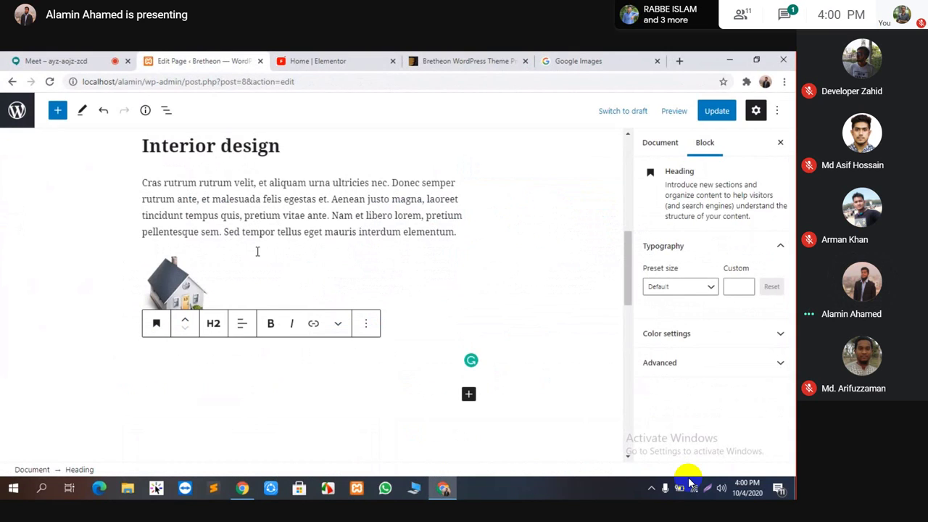
pyautogui.hotkey('ctrl', 'v')
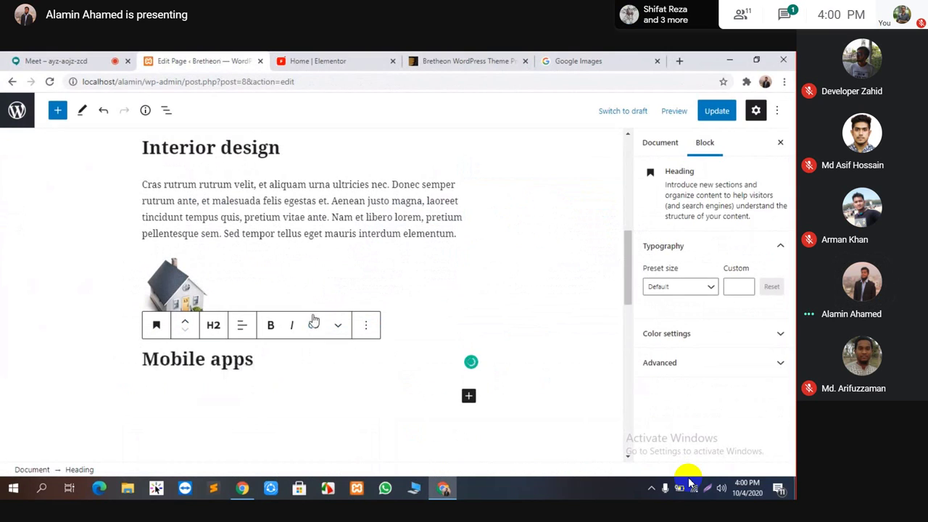
pyautogui.press('Return')
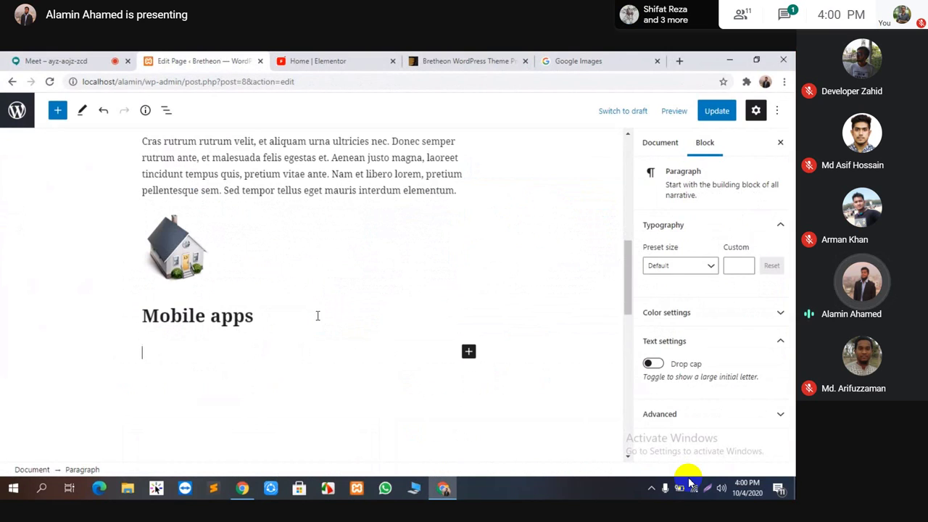
# Close the Google Images tab and select the Mobile apps description on the demo page.
pyautogui.click(562, 61)
pyautogui.click(443, 61)
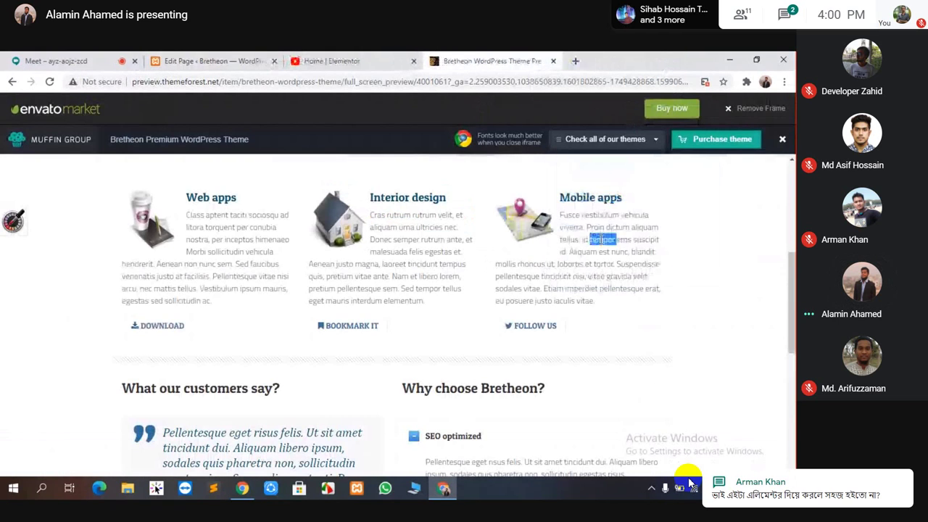
pyautogui.tripleClick(601, 240)
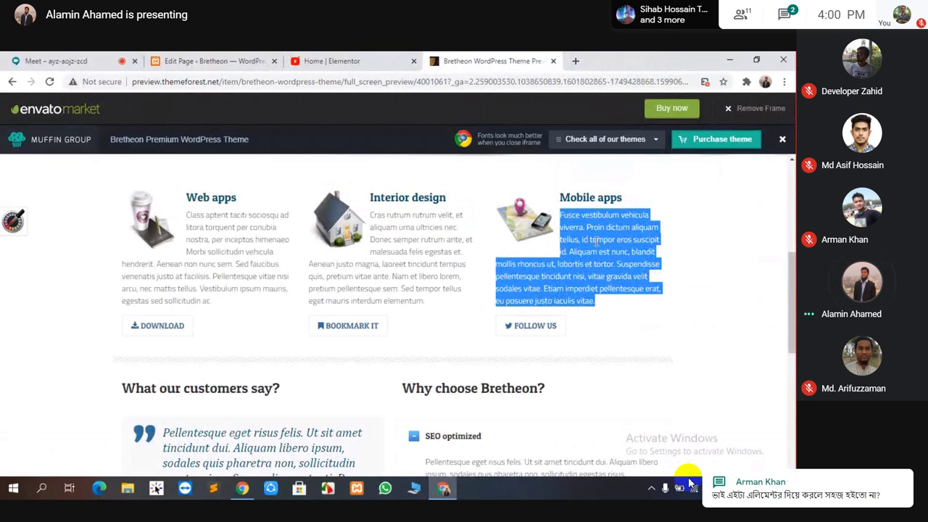
pyautogui.click(332, 61)
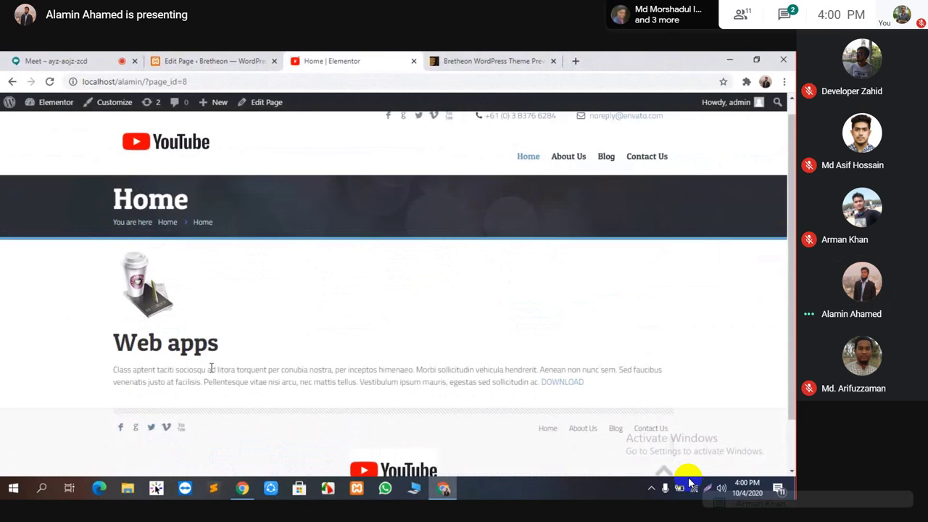
pyautogui.scroll(-1, 211, 369)
pyautogui.click(187, 61)
pyautogui.scroll(-1, 257, 305)
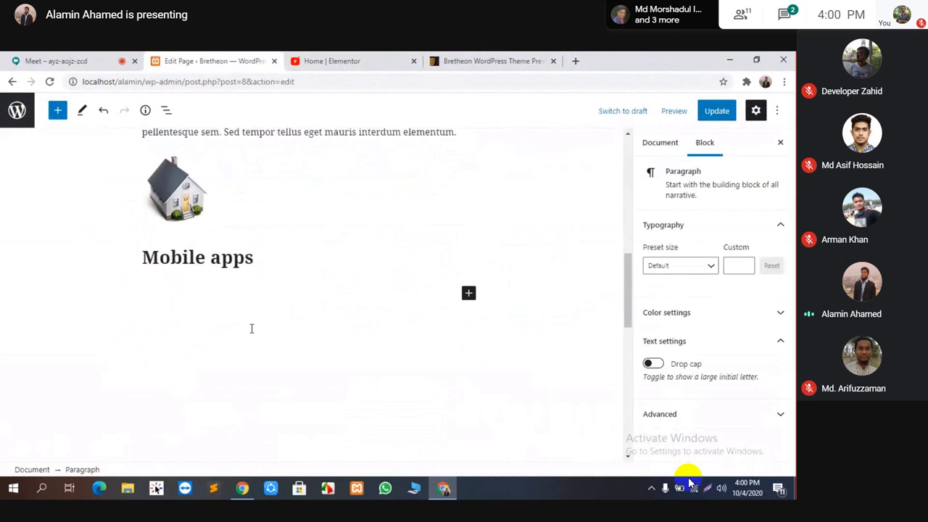
# Paste the 'Fusce vestibulum vehicula viverra…' text into a new paragraph and update the page.
pyautogui.click(469, 293)
pyautogui.click(486, 176)
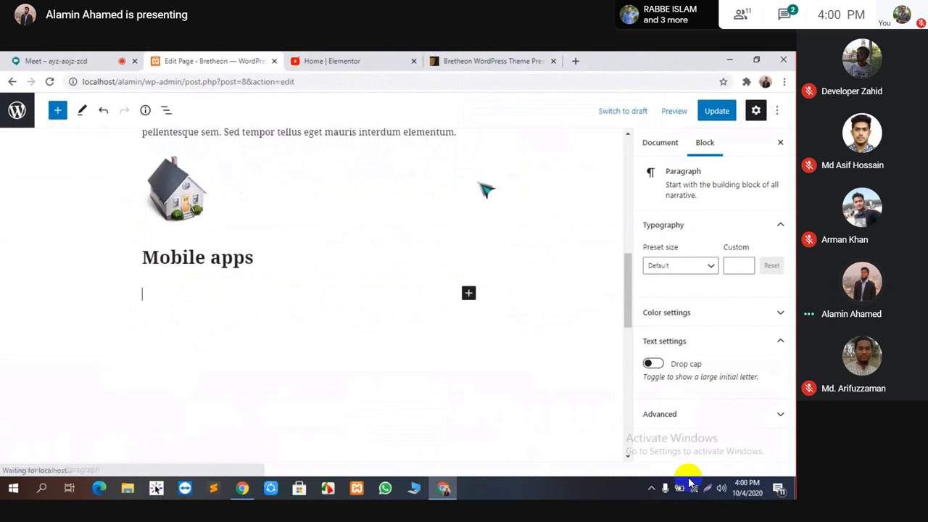
pyautogui.hotkey('ctrl', 'v')
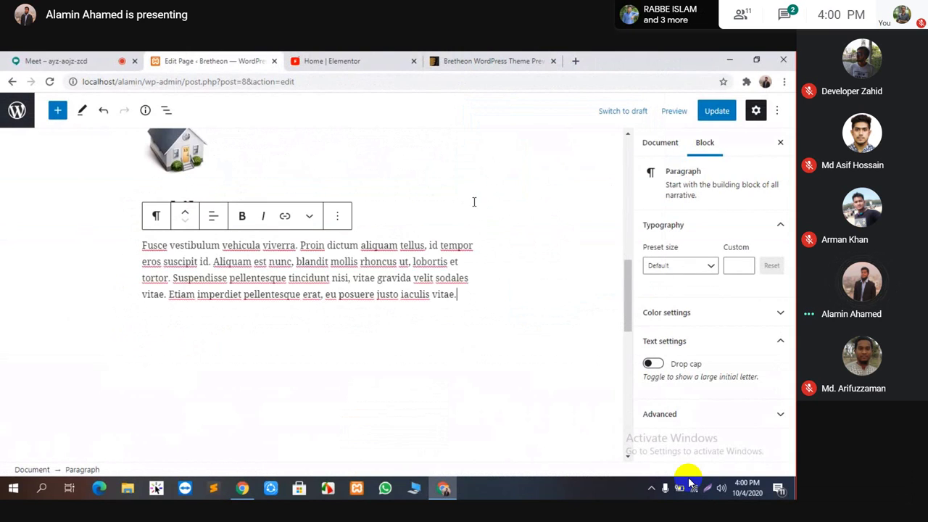
pyautogui.click(710, 111)
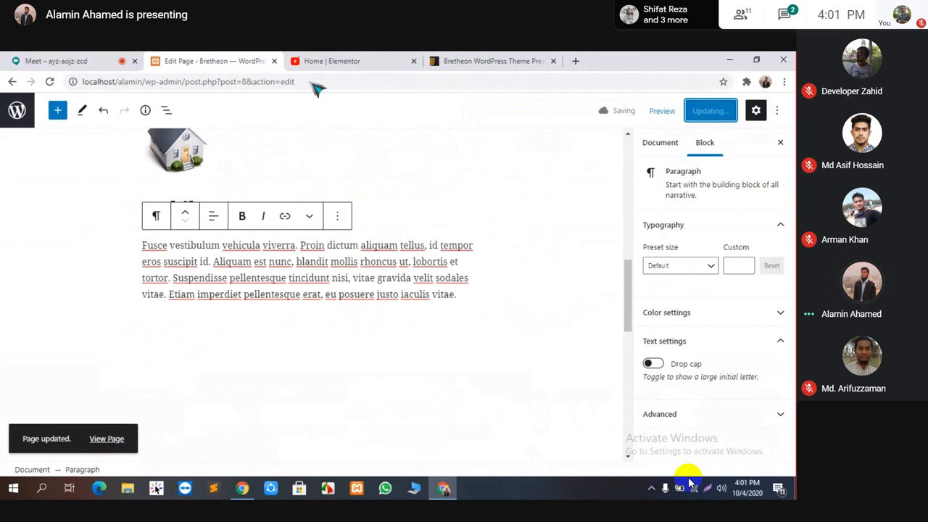
# Reload the live Home page and review the added sections.
pyautogui.click(319, 61)
pyautogui.click(50, 81)
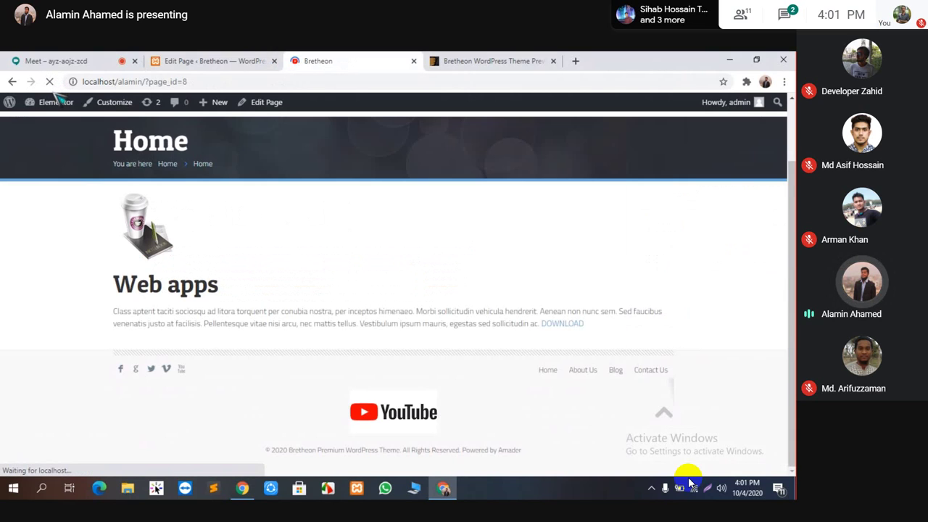
pyautogui.scroll(-5, 275, 207)
pyautogui.scroll(2, 276, 207)
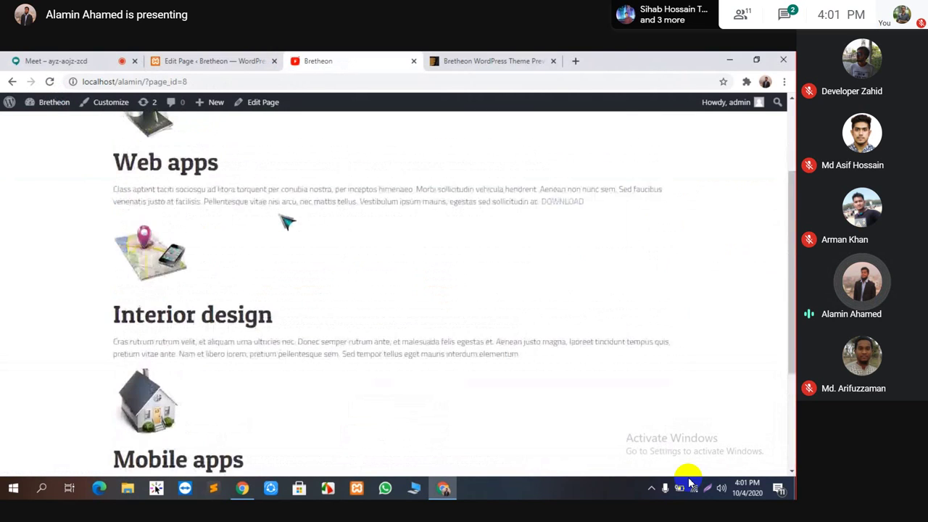
pyautogui.scroll(2, 288, 222)
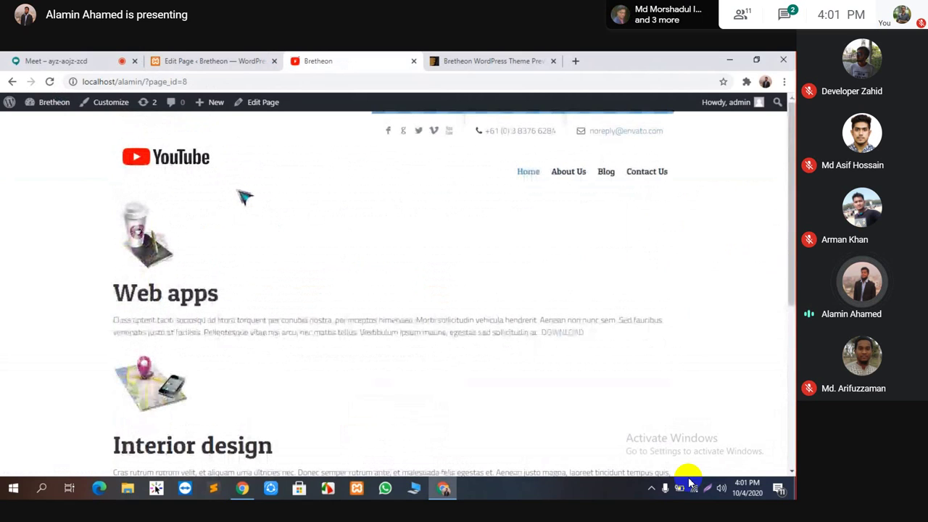
pyautogui.scroll(-5, 245, 196)
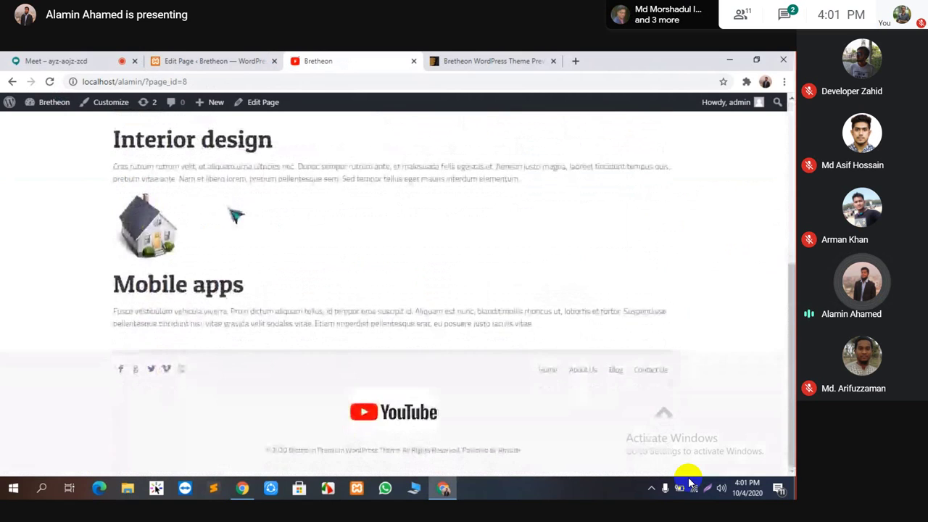
pyautogui.scroll(5, 231, 209)
# Remove the Mobile apps description paragraph block in the editor.
pyautogui.click(210, 61)
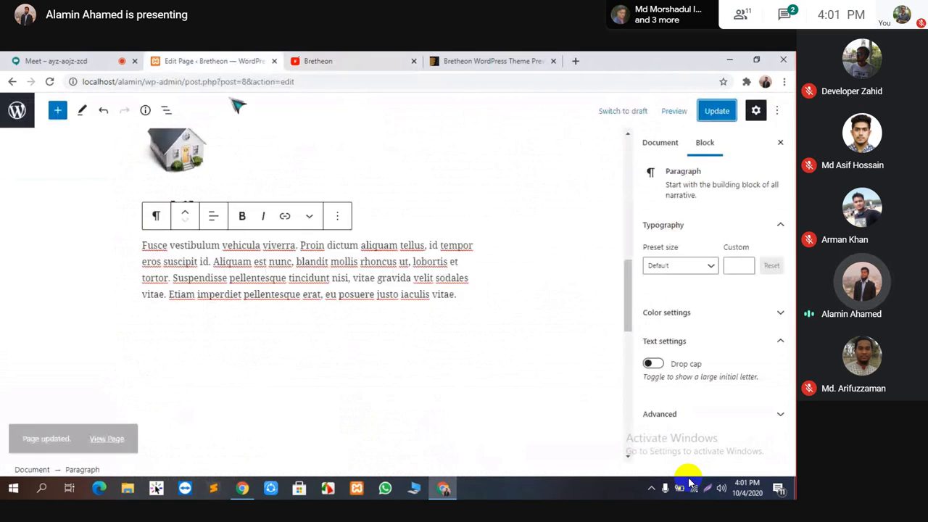
pyautogui.scroll(3, 238, 205)
pyautogui.scroll(-2, 239, 205)
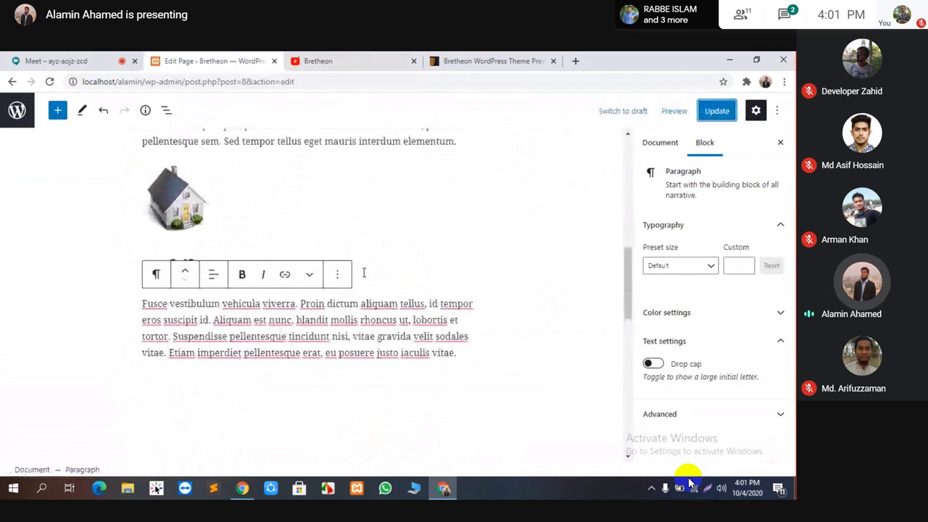
pyautogui.click(338, 271)
pyautogui.scroll(-2, 394, 313)
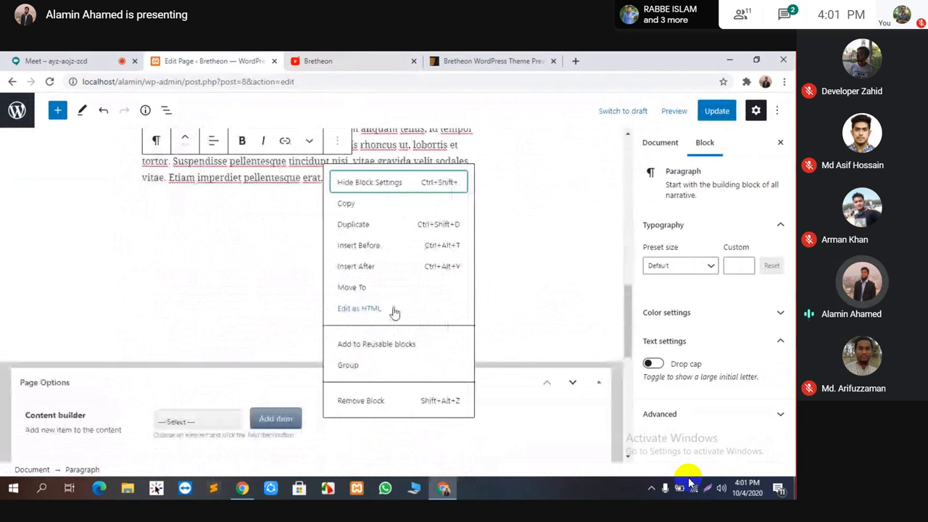
pyautogui.click(360, 399)
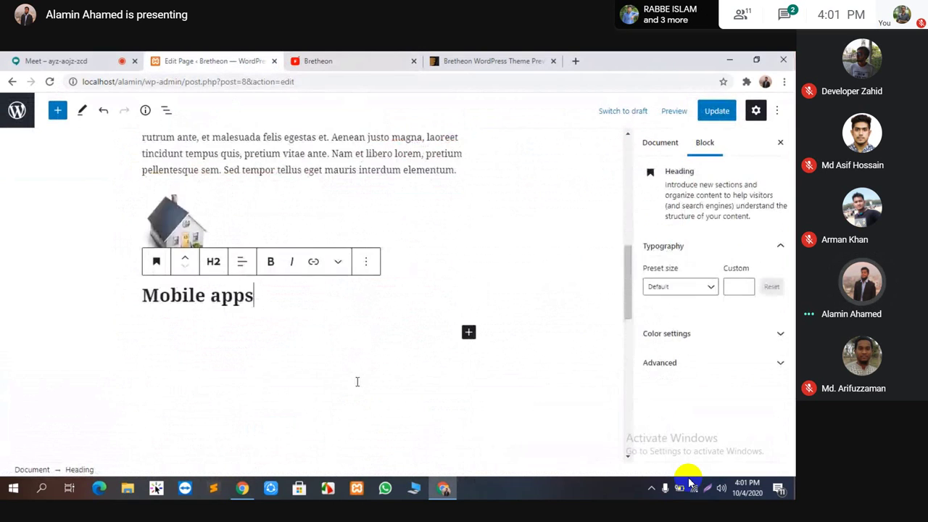
# Remove the Mobile apps heading block.
pyautogui.click(368, 262)
pyautogui.scroll(-1, 376, 464)
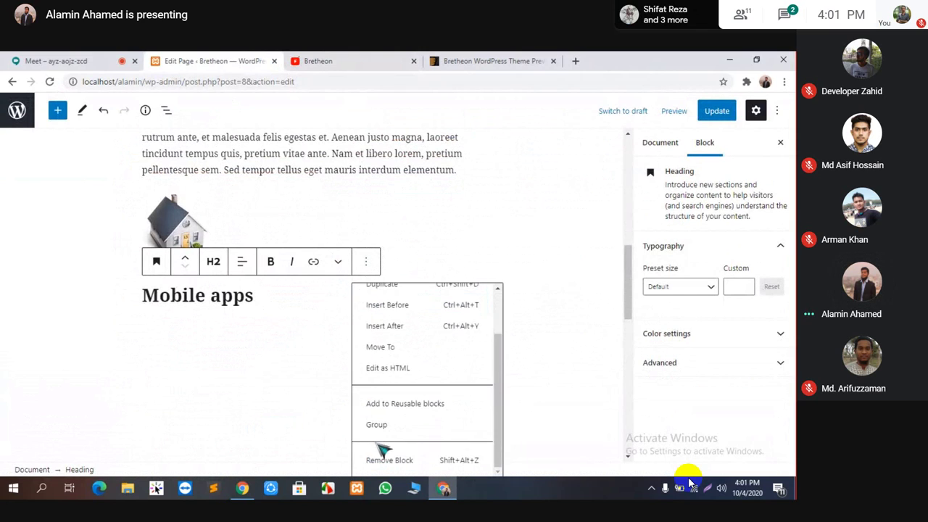
pyautogui.click(382, 461)
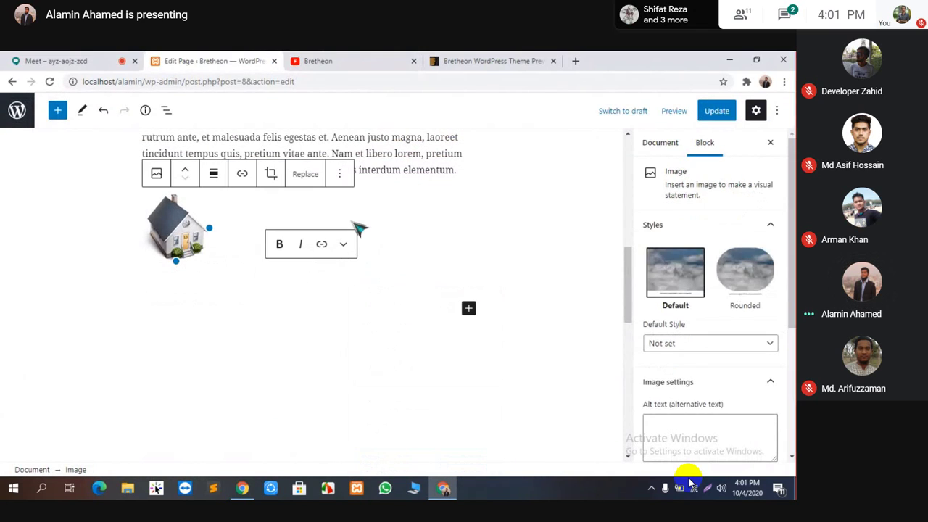
pyautogui.click(341, 173)
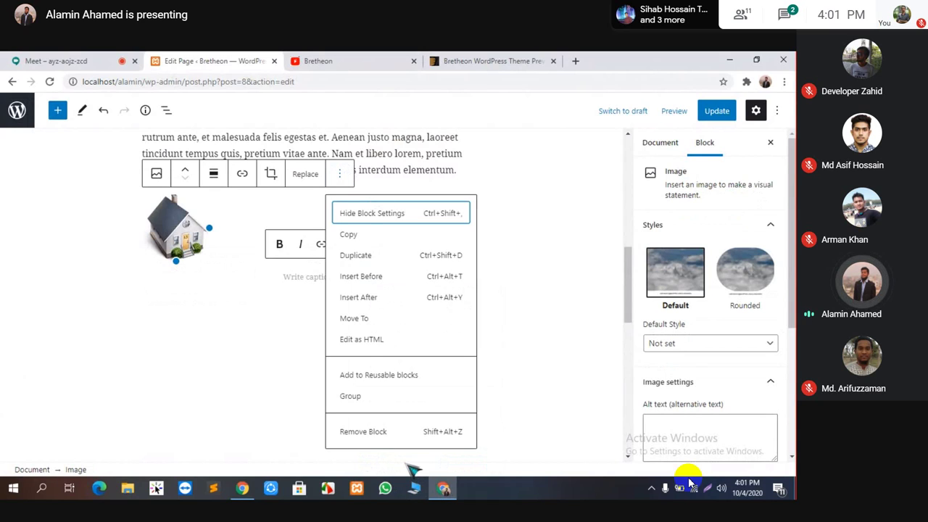
# Remove the house image plus the Interior design paragraph and heading blocks.
pyautogui.click(383, 432)
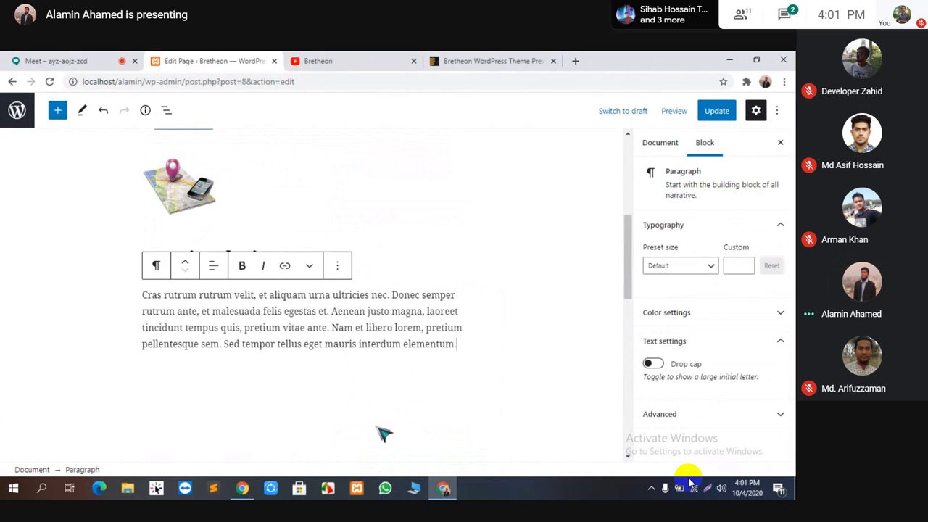
pyautogui.click(337, 265)
pyautogui.scroll(-2, 385, 435)
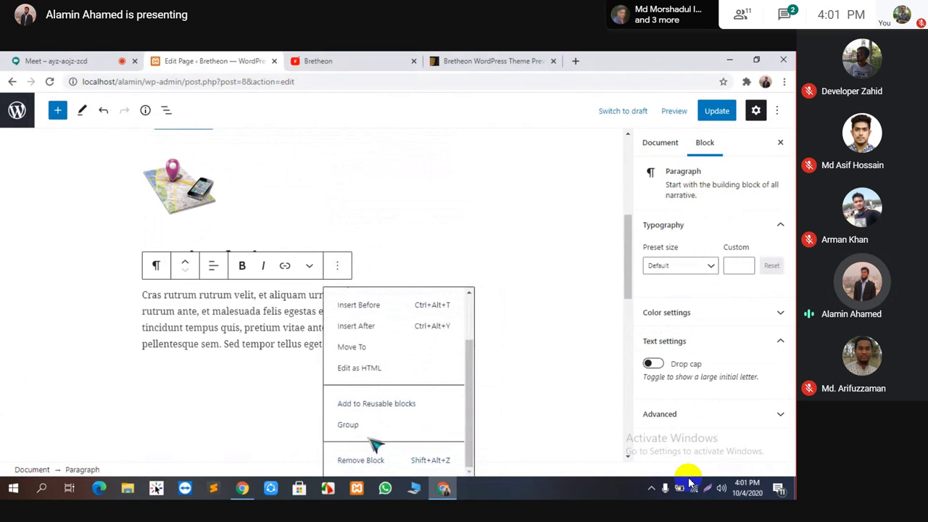
pyautogui.click(351, 462)
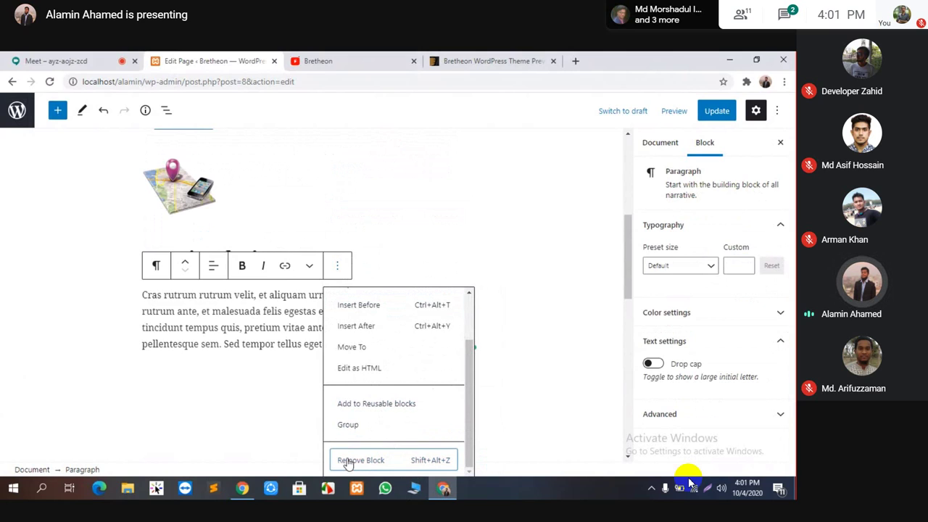
pyautogui.click(366, 224)
pyautogui.scroll(-2, 428, 446)
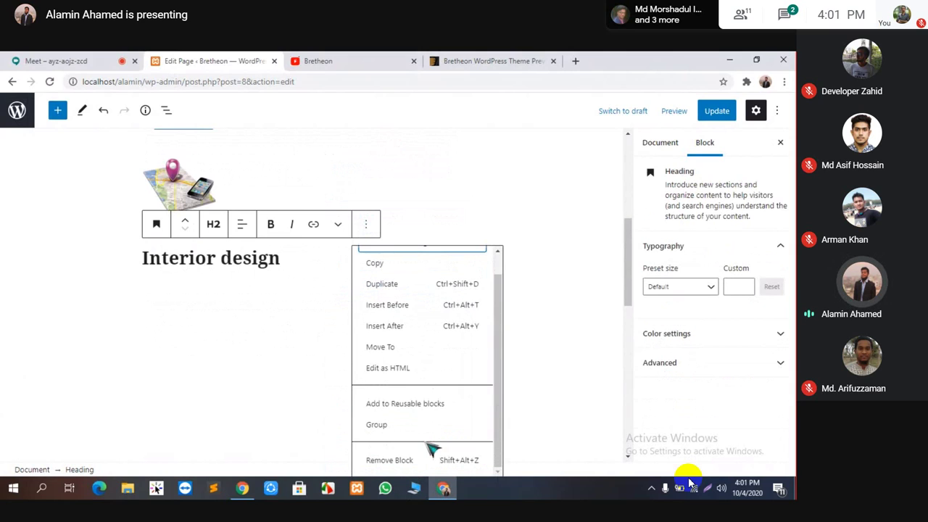
pyautogui.click(393, 463)
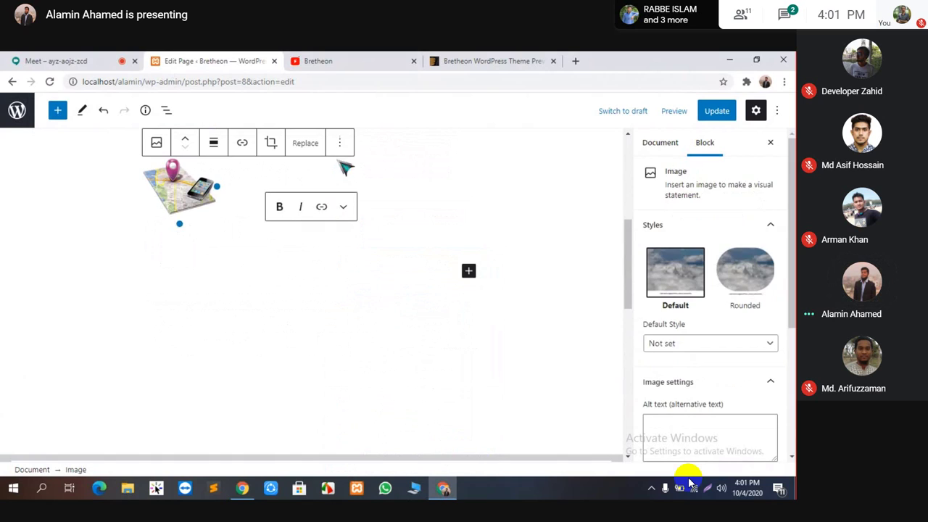
# Remove the map image, Web apps paragraph and heading, and coffee cup image.
pyautogui.click(338, 142)
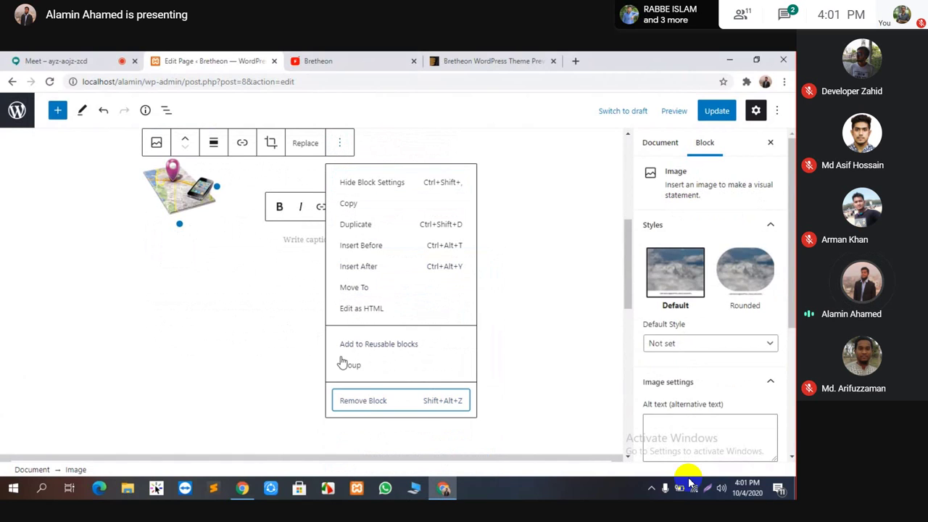
pyautogui.click(363, 400)
pyautogui.click(337, 265)
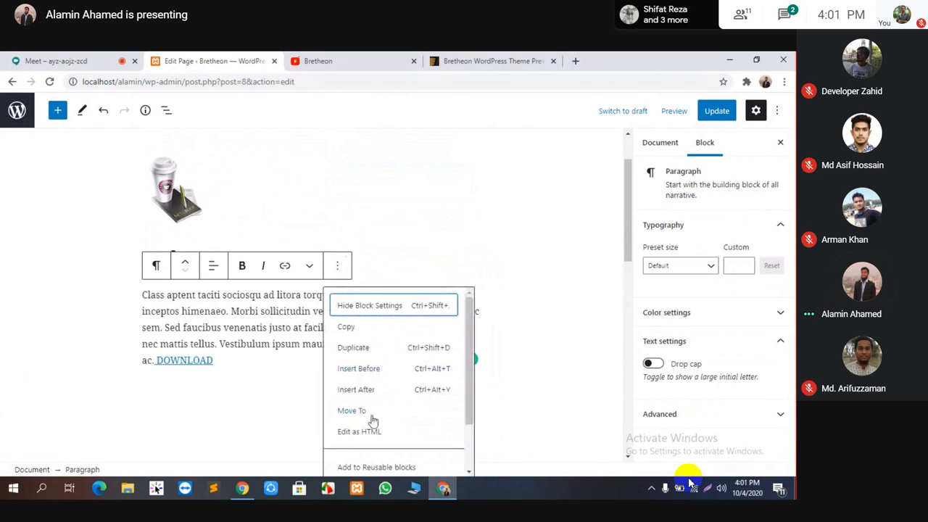
pyautogui.scroll(-2, 368, 428)
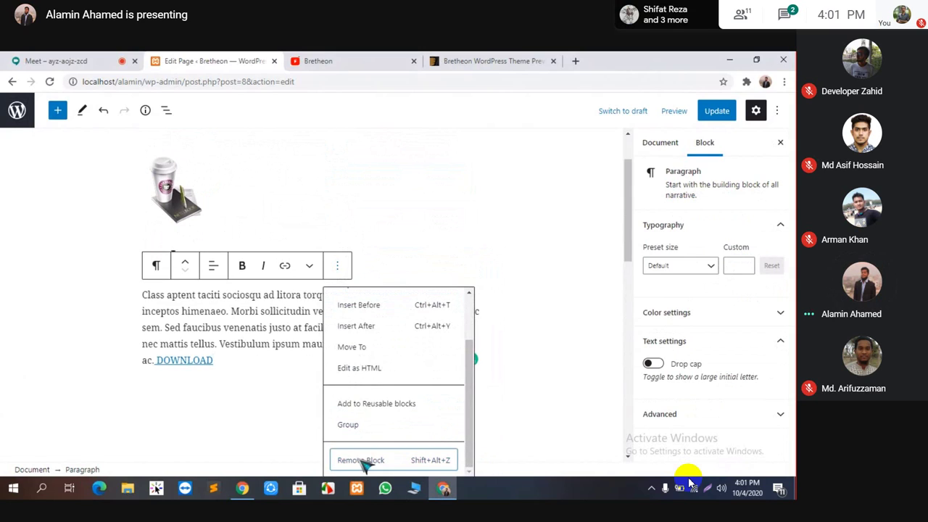
pyautogui.click(363, 462)
pyautogui.click(366, 224)
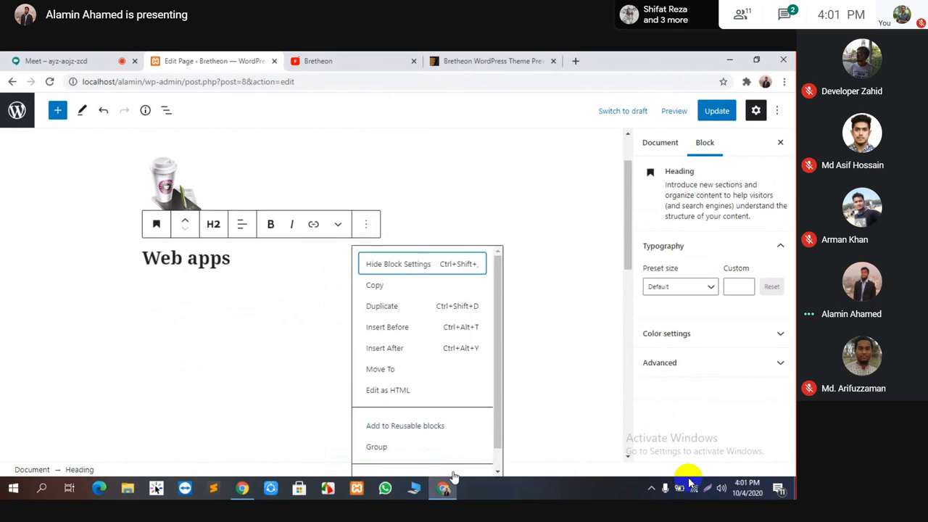
pyautogui.scroll(-1, 436, 444)
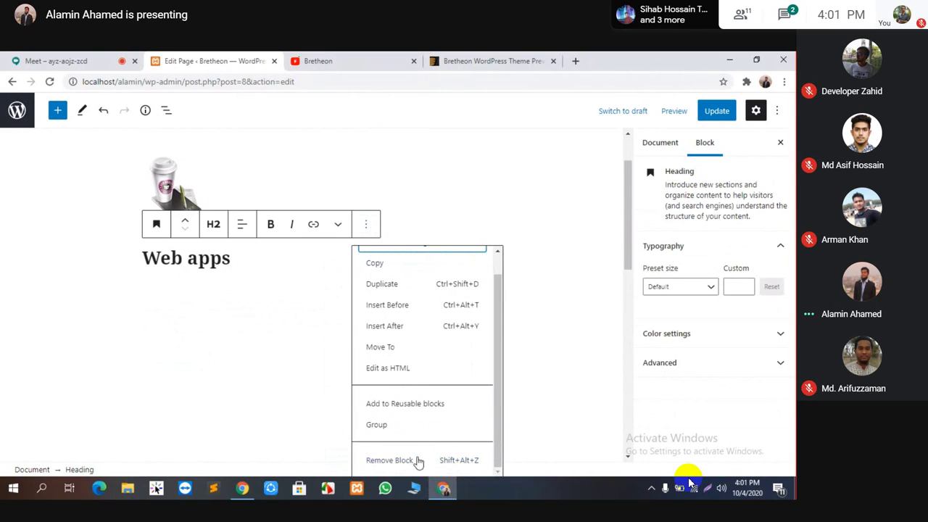
pyautogui.click(419, 462)
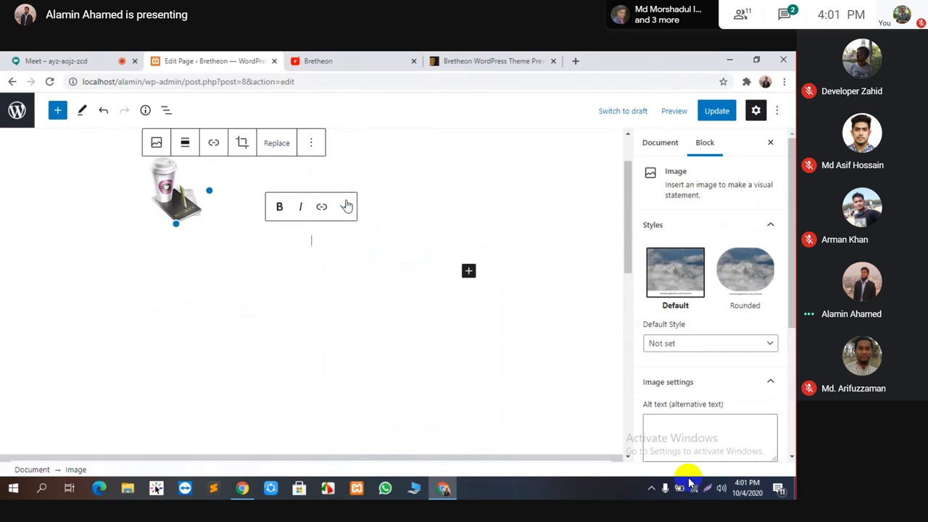
pyautogui.click(311, 142)
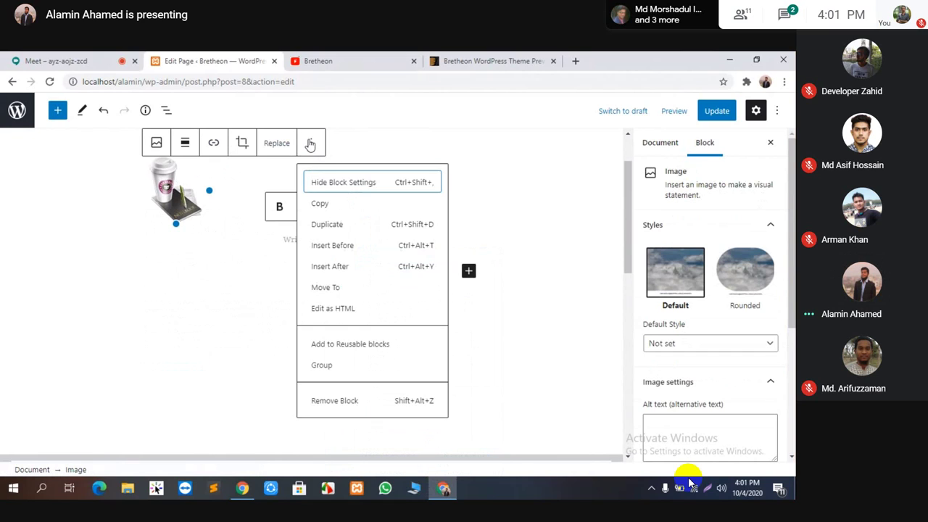
pyautogui.click(345, 402)
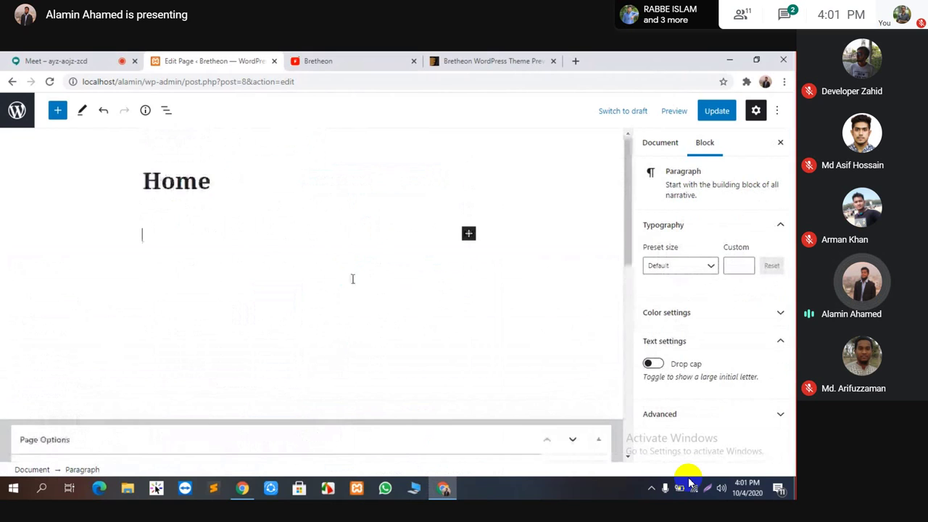
# Clear the Mobile apps text selection on the Bretheon demo page.
pyautogui.click(483, 60)
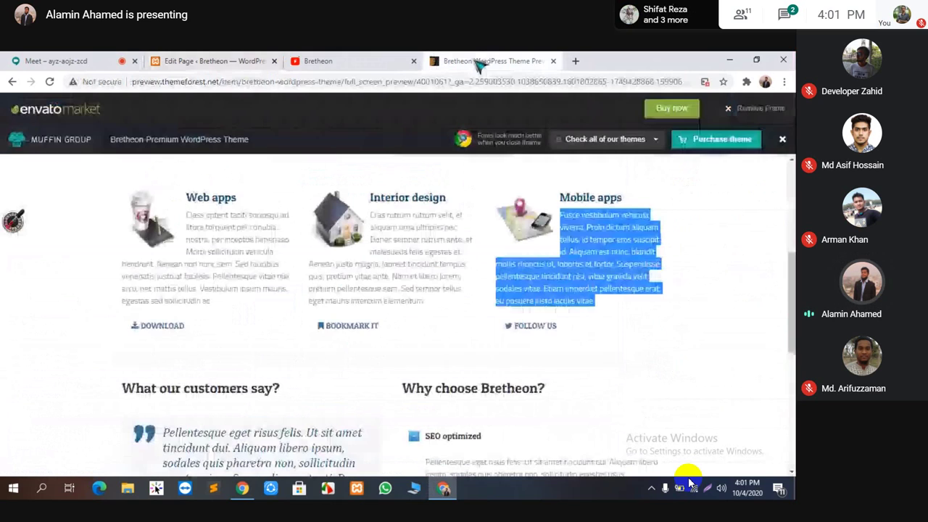
pyautogui.click(576, 231)
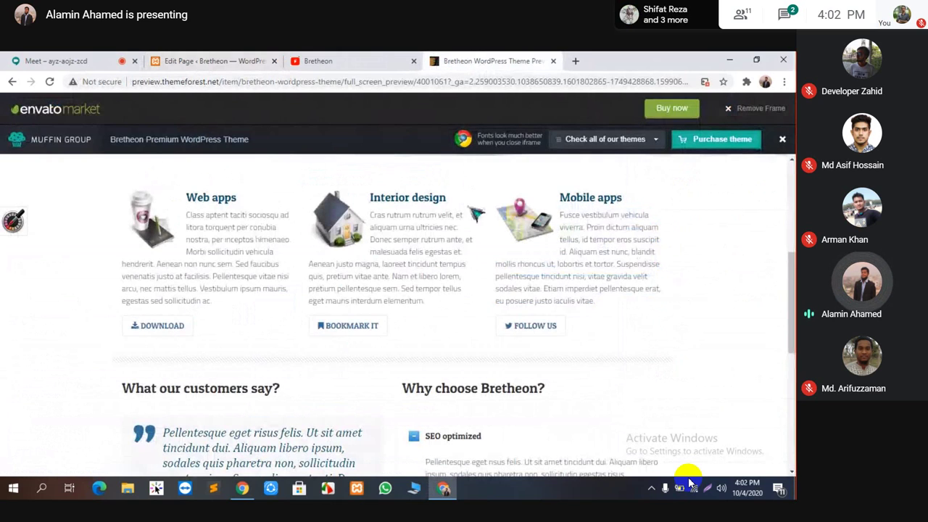
pyautogui.click(246, 60)
# Widen the first Content builder Column item to one-third width.
pyautogui.scroll(-2, 213, 214)
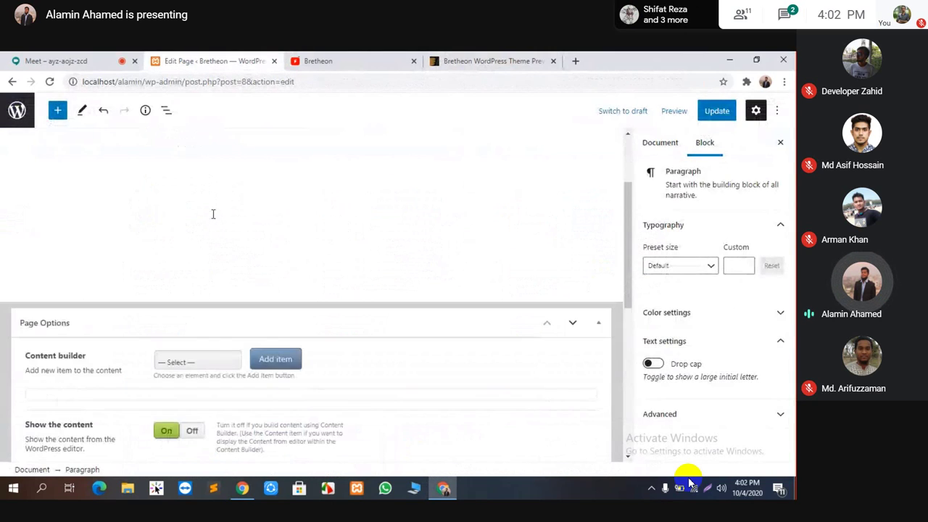
pyautogui.scroll(-1, 198, 251)
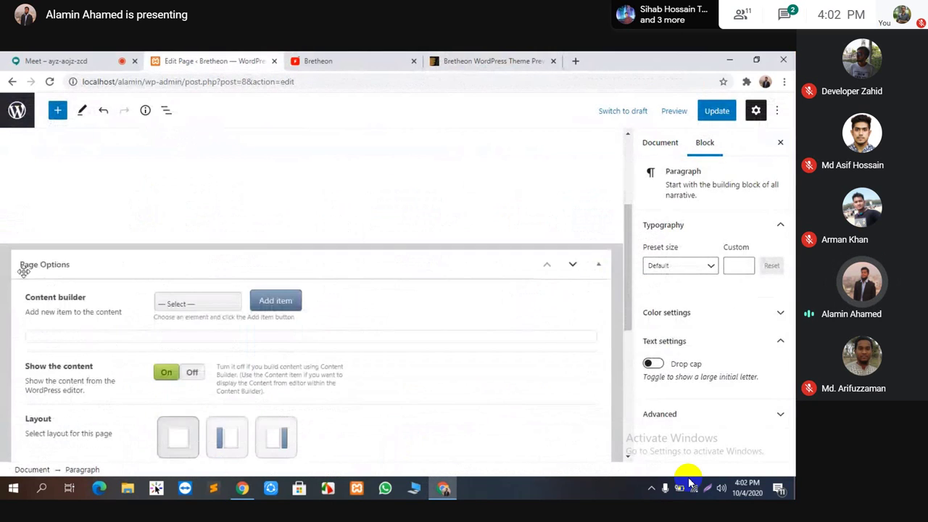
pyautogui.click(108, 60)
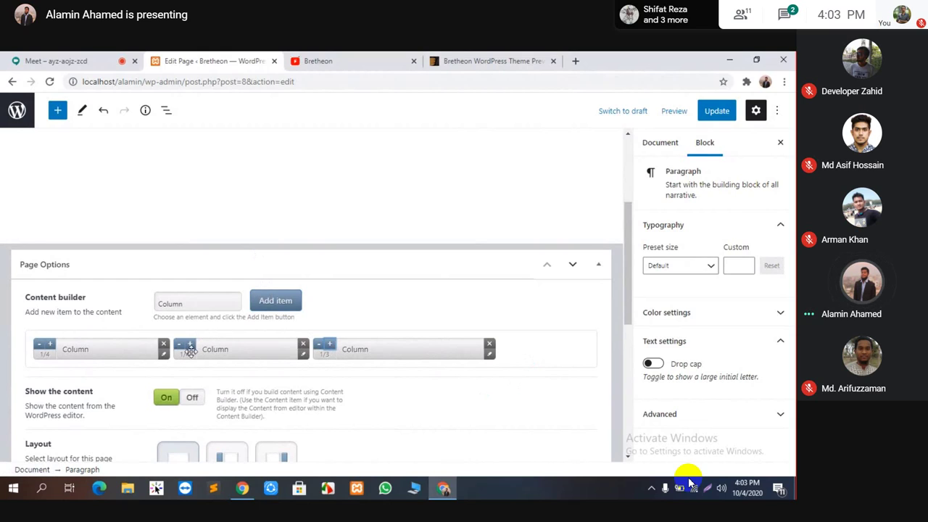
pyautogui.click(50, 343)
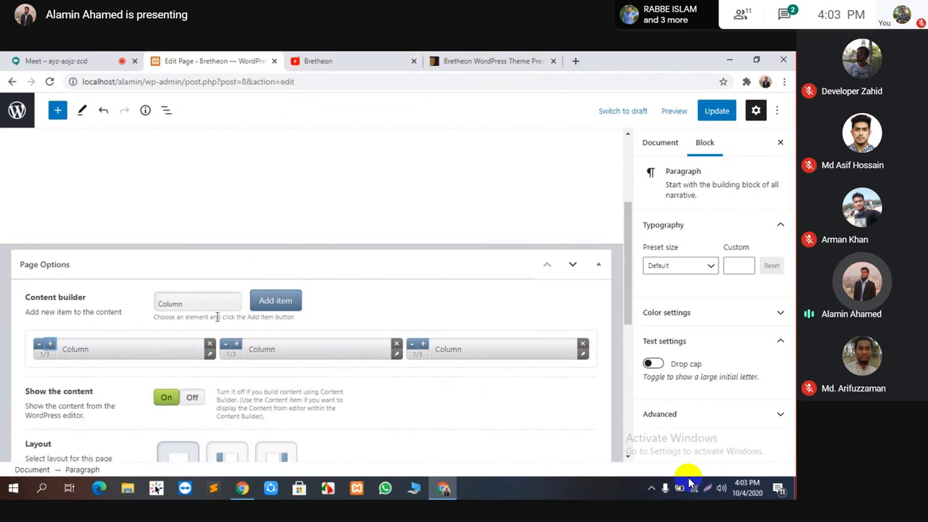
# Open the first Column's title and content form, then go to the Bretheon theme preview.
pyautogui.click(209, 354)
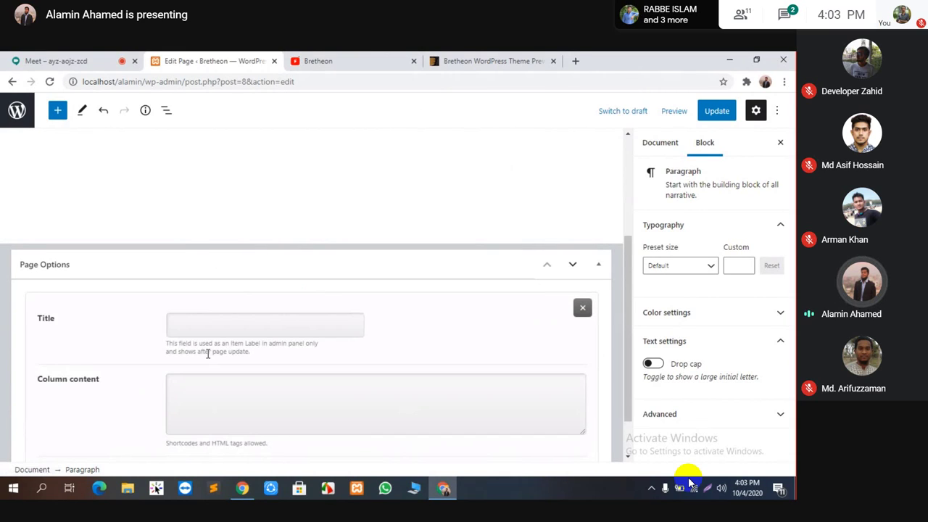
pyautogui.scroll(-1, 211, 357)
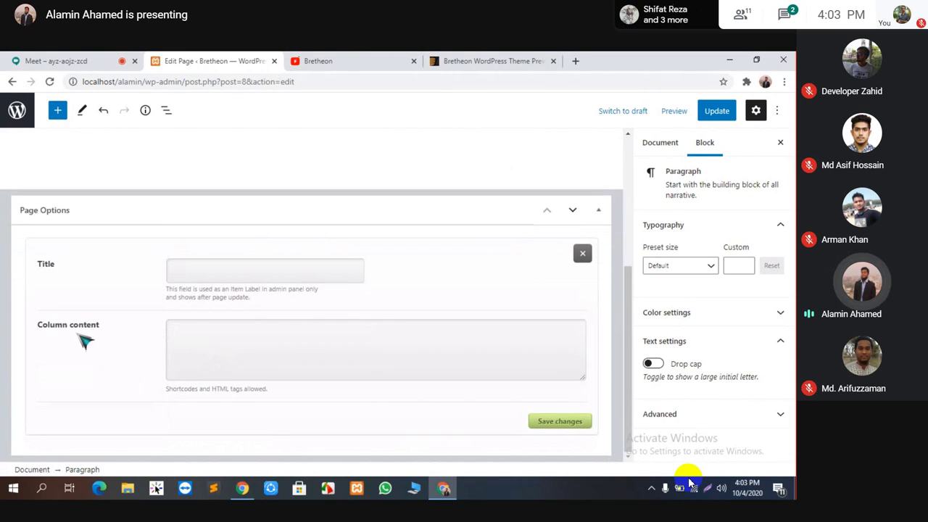
pyautogui.scroll(1, 273, 330)
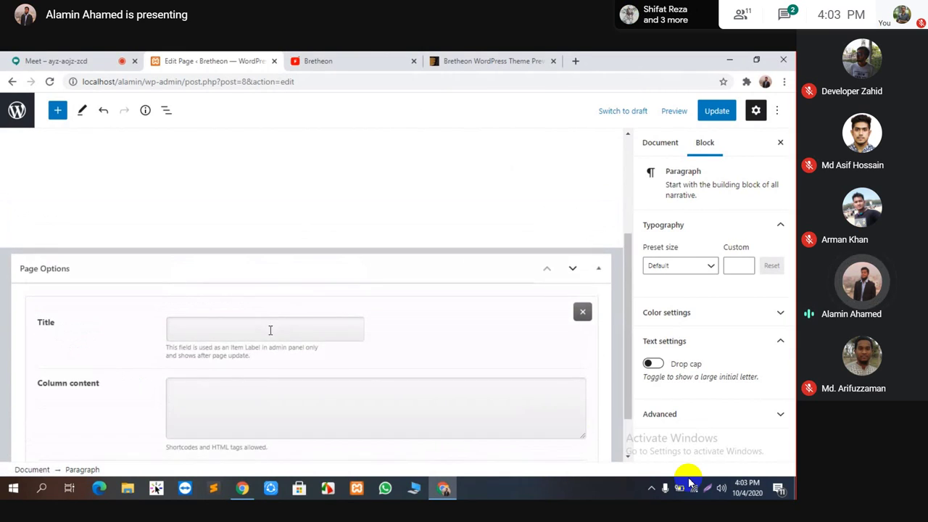
pyautogui.scroll(-1, 295, 332)
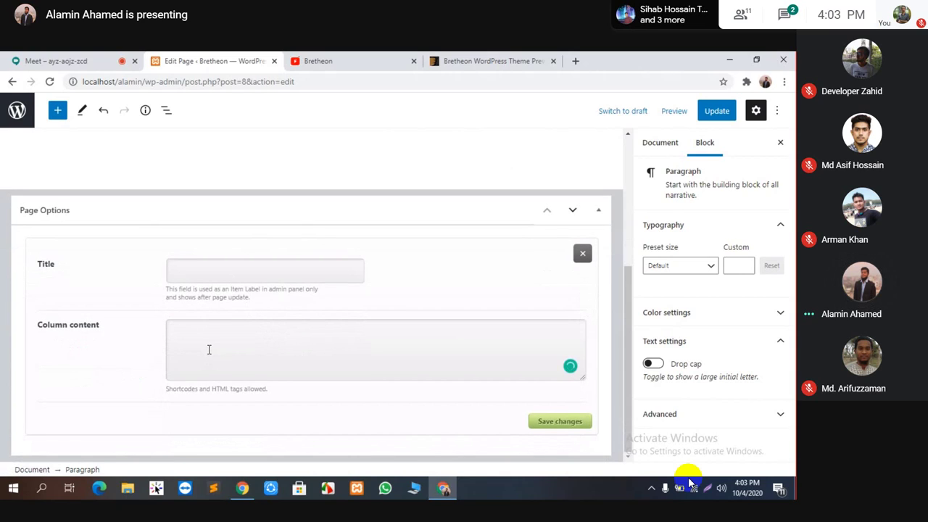
pyautogui.scroll(2, 236, 348)
pyautogui.scroll(-2, 225, 351)
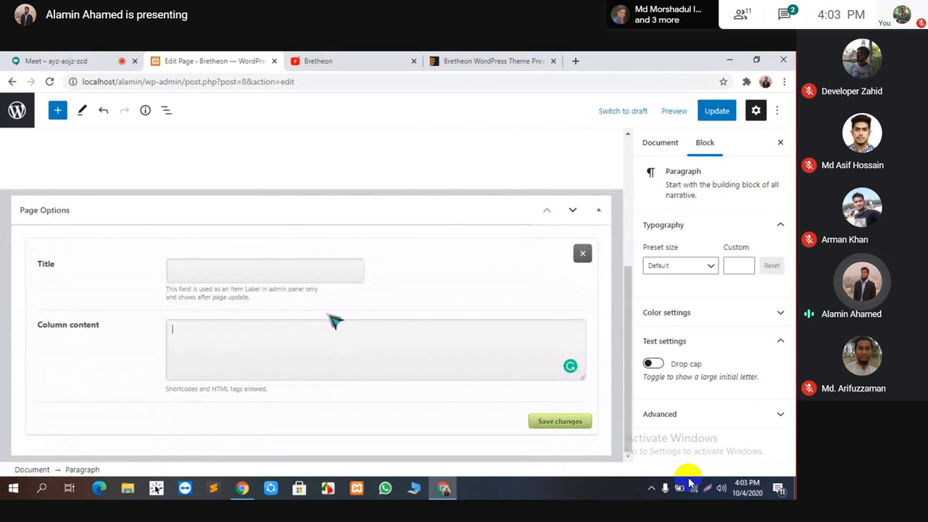
pyautogui.click(471, 61)
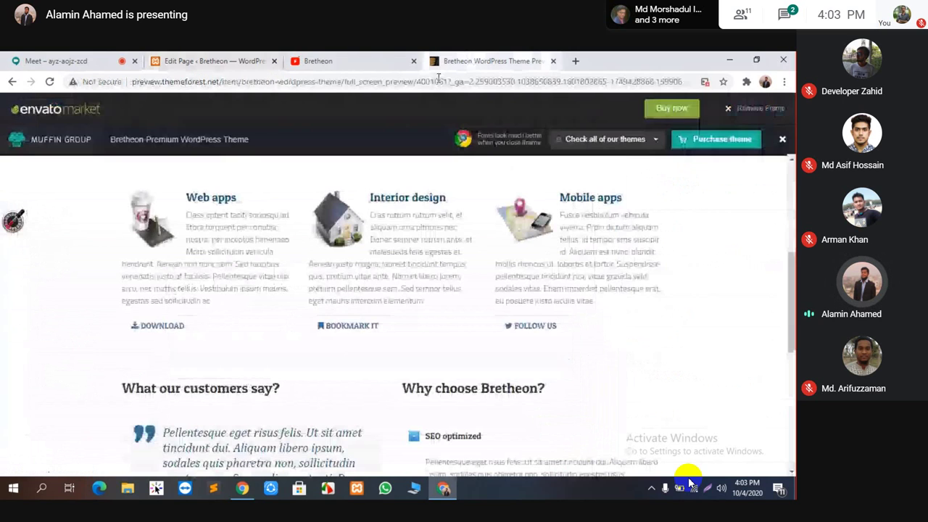
# Inspect the Web apps text and scroll the Elements tree to its inner-padding div.
pyautogui.rightClick(218, 225)
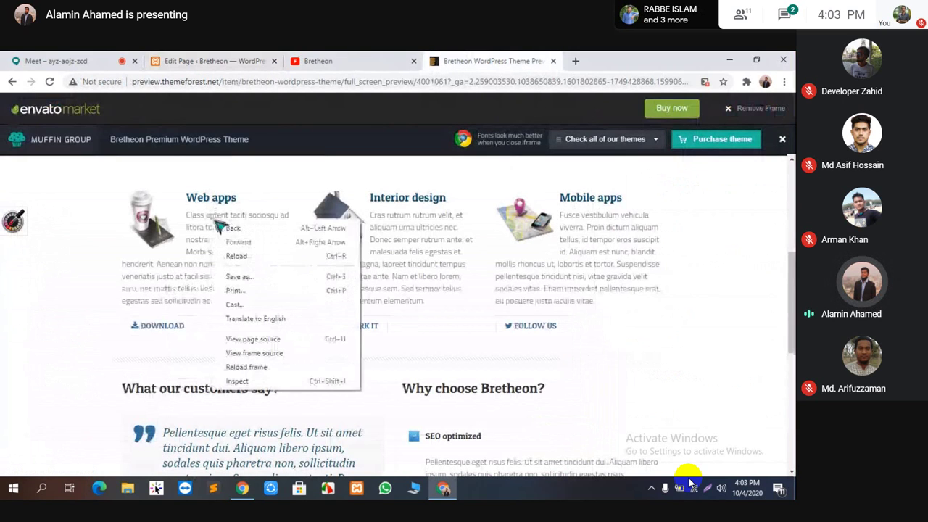
pyautogui.click(244, 383)
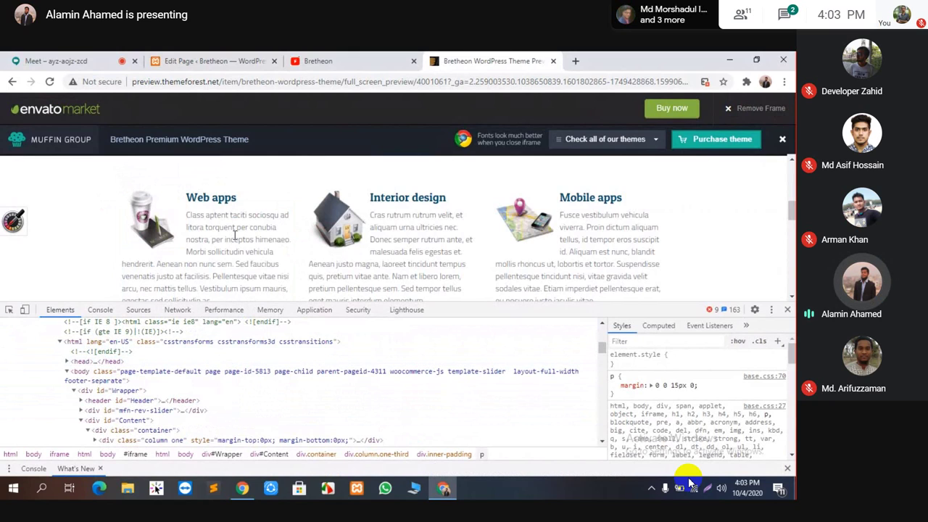
pyautogui.scroll(2, 227, 251)
pyautogui.scroll(-1, 207, 341)
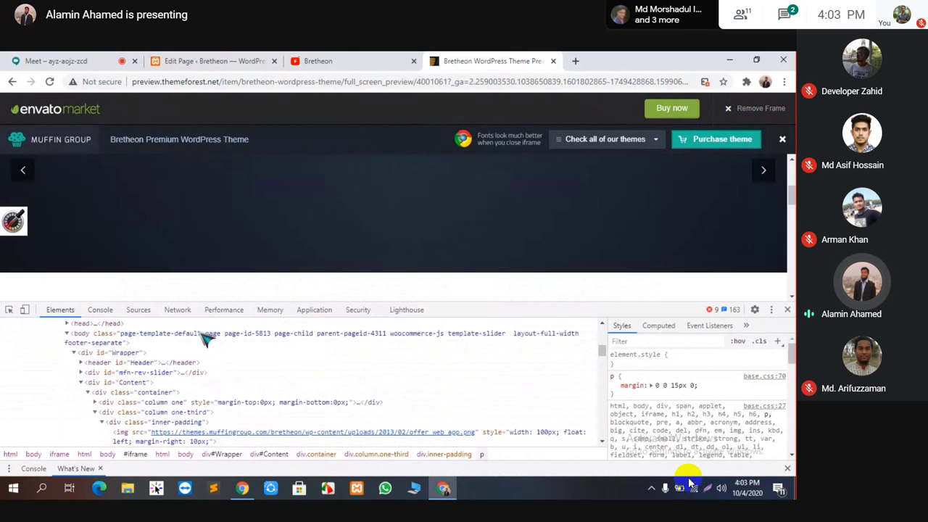
pyautogui.scroll(1, 206, 341)
pyautogui.scroll(-1, 293, 216)
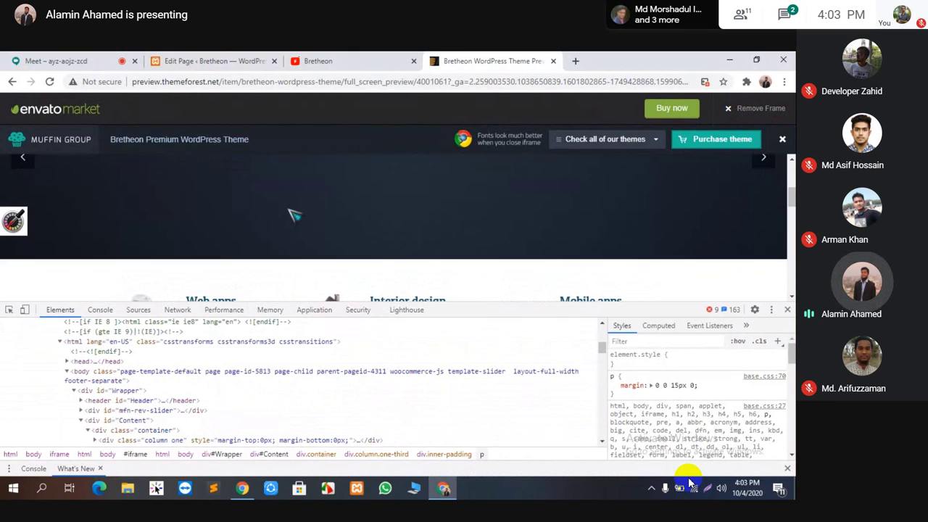
pyautogui.scroll(-2, 293, 215)
pyautogui.scroll(-2, 268, 384)
pyautogui.scroll(2, 268, 385)
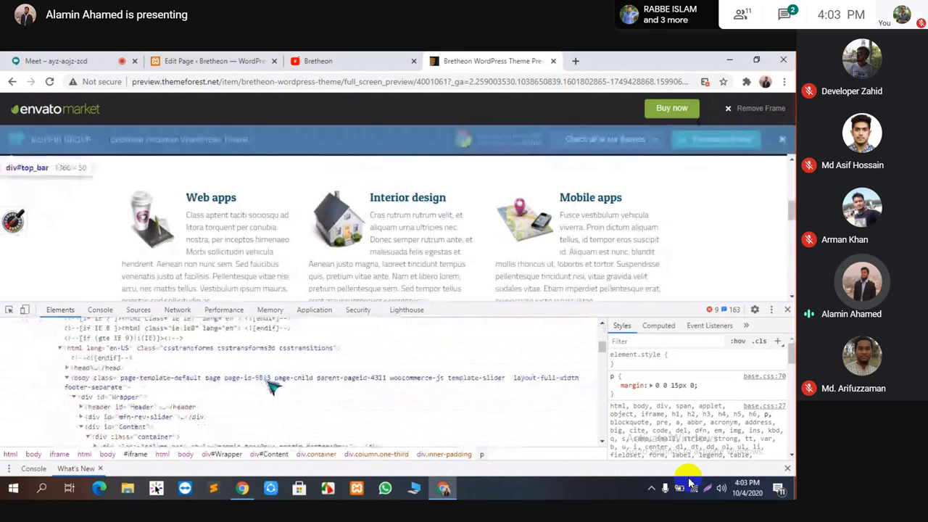
pyautogui.scroll(-5, 272, 387)
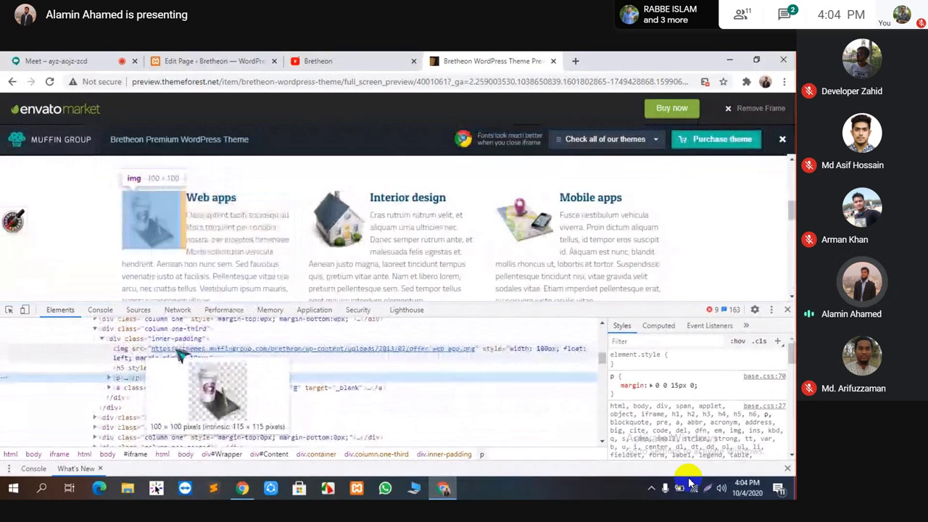
# Copy the Web apps div.inner-padding HTML via Edit as HTML, then return to WordPress.
pyautogui.click(179, 341)
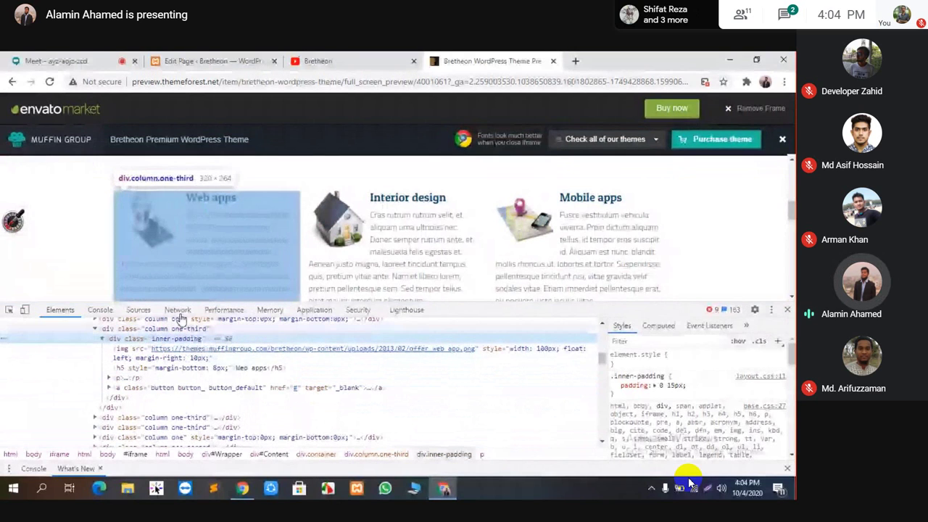
pyautogui.rightClick(217, 347)
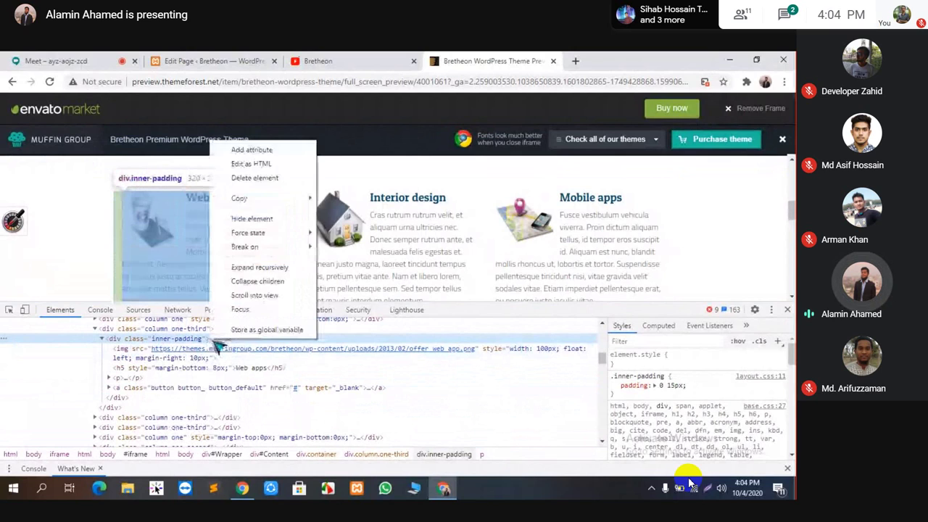
pyautogui.click(190, 347)
pyautogui.rightClick(189, 347)
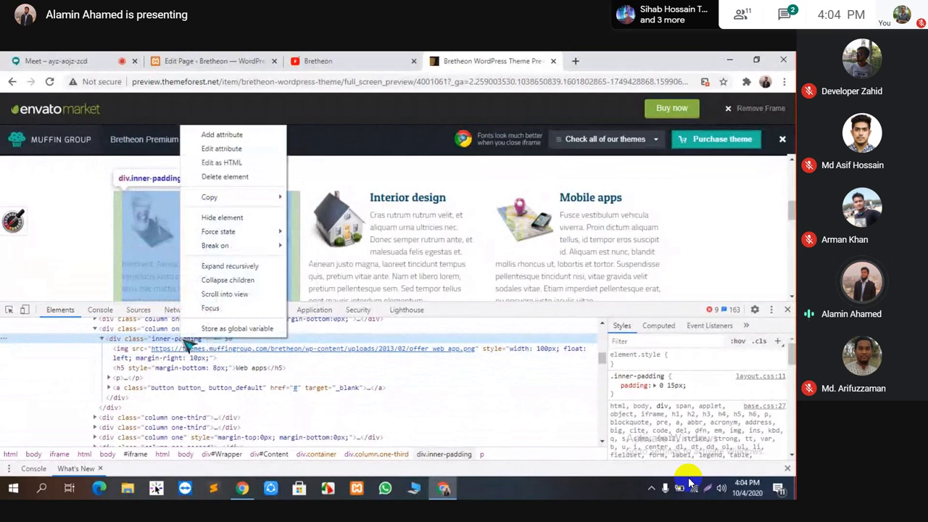
pyautogui.click(234, 166)
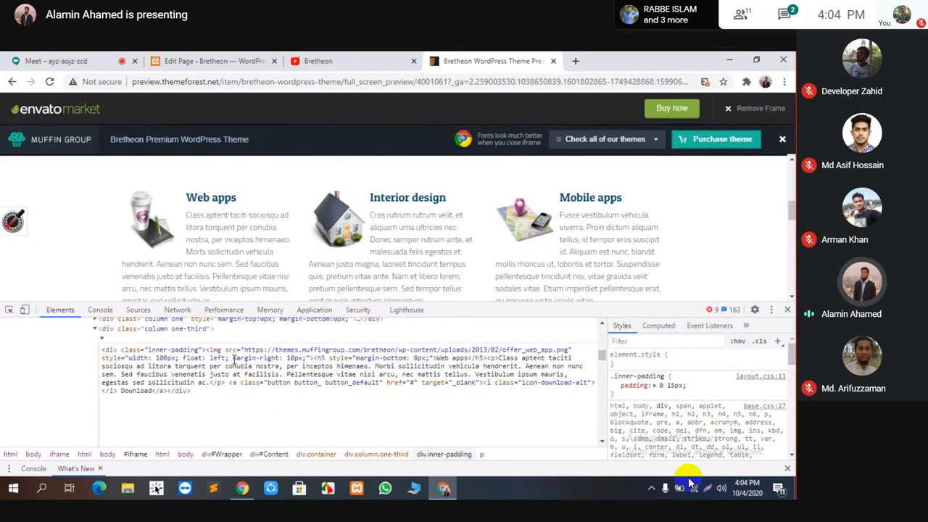
pyautogui.hotkey('ctrl', 'a')
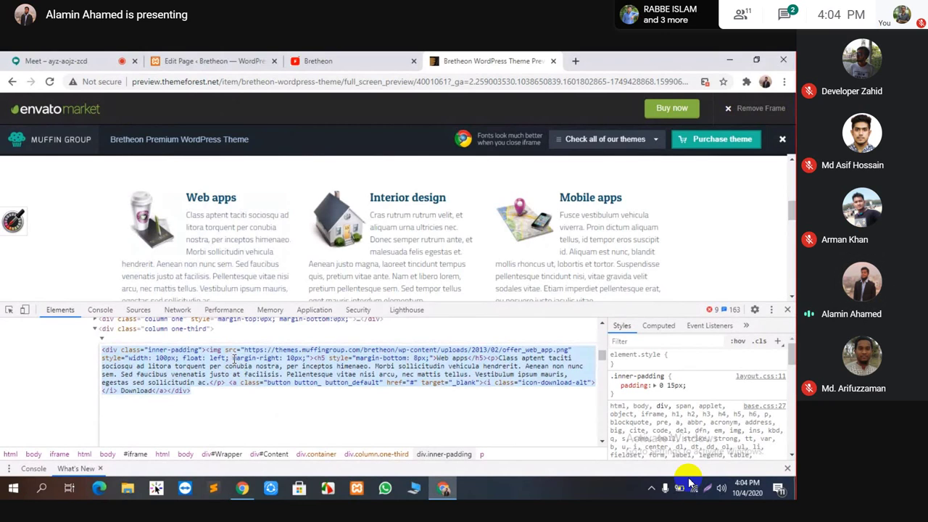
pyautogui.rightClick(235, 358)
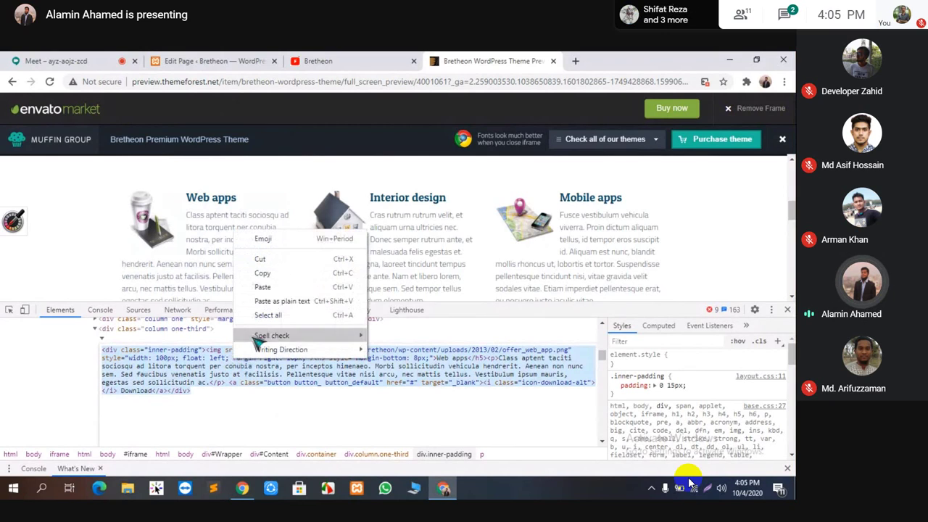
pyautogui.click(261, 275)
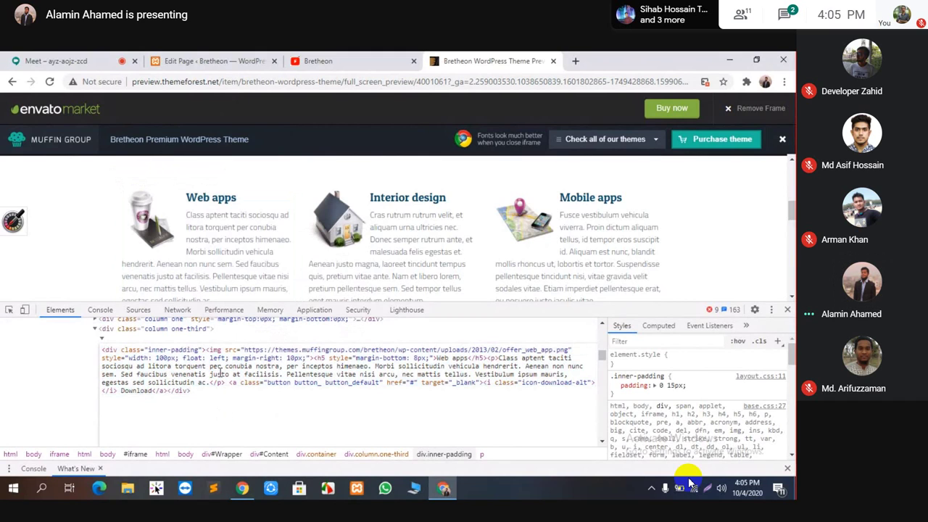
pyautogui.click(215, 61)
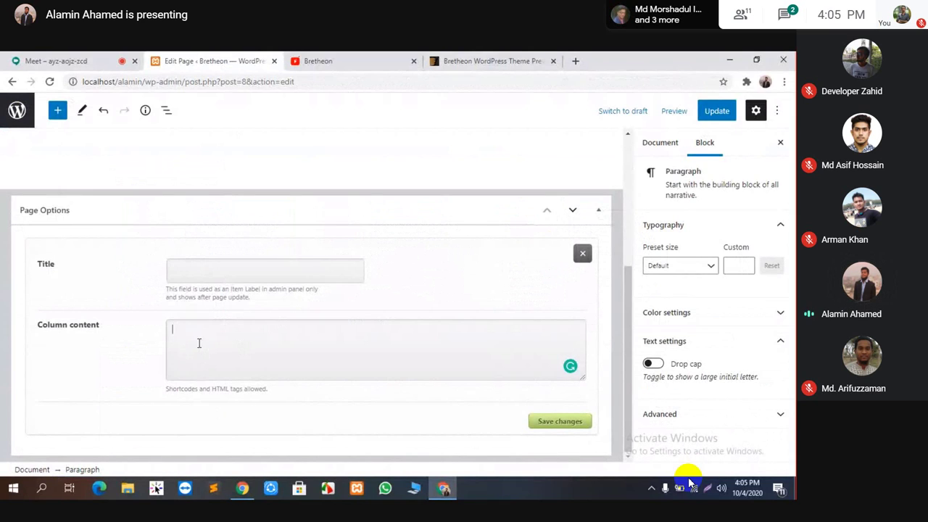
# Paste the Web apps HTML into the first Column's content, save, and open the second Column.
pyautogui.hotkey('ctrl', 'v')
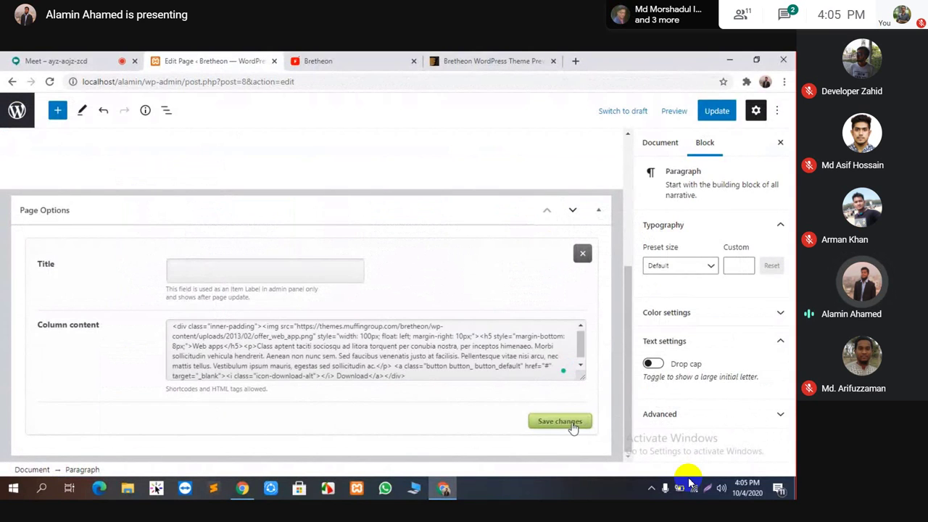
pyautogui.click(574, 423)
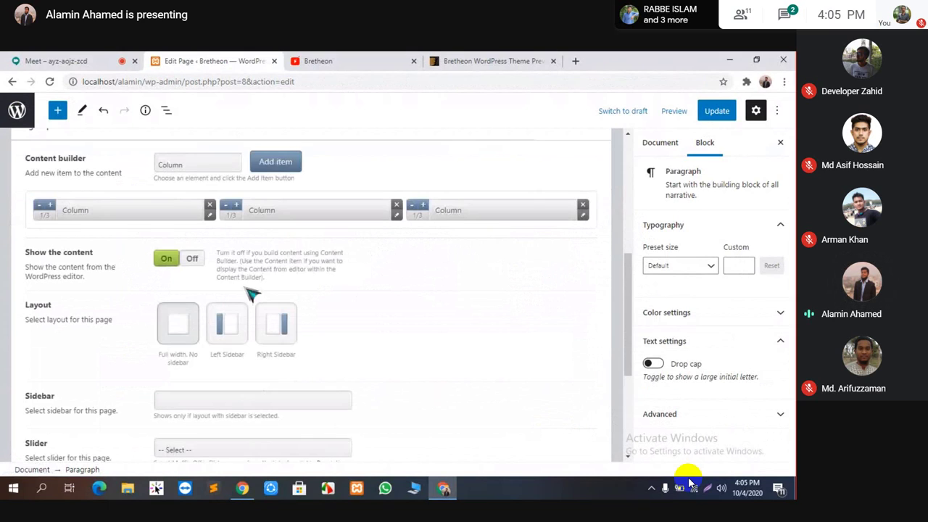
pyautogui.click(396, 217)
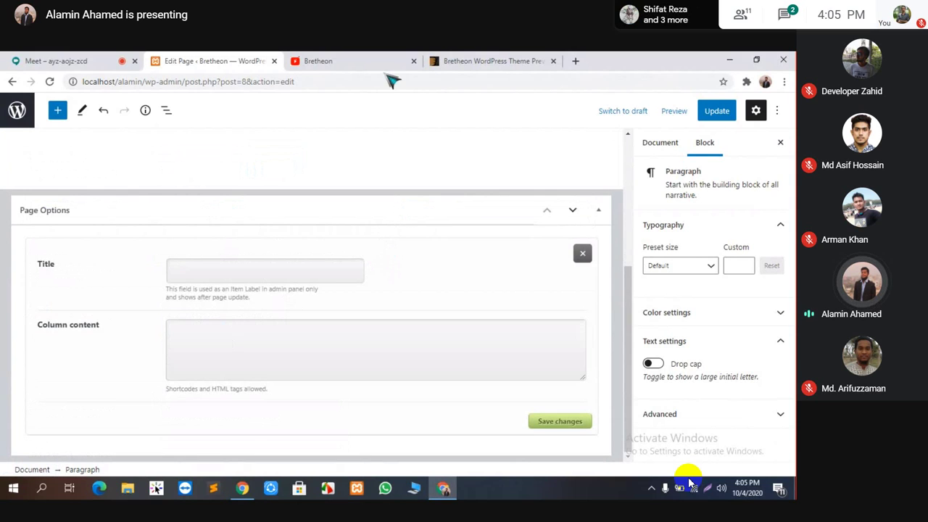
# Copy the Interior design inner-padding HTML (offer_interior.png) from the theme preview into the second Column and save.
pyautogui.click(491, 61)
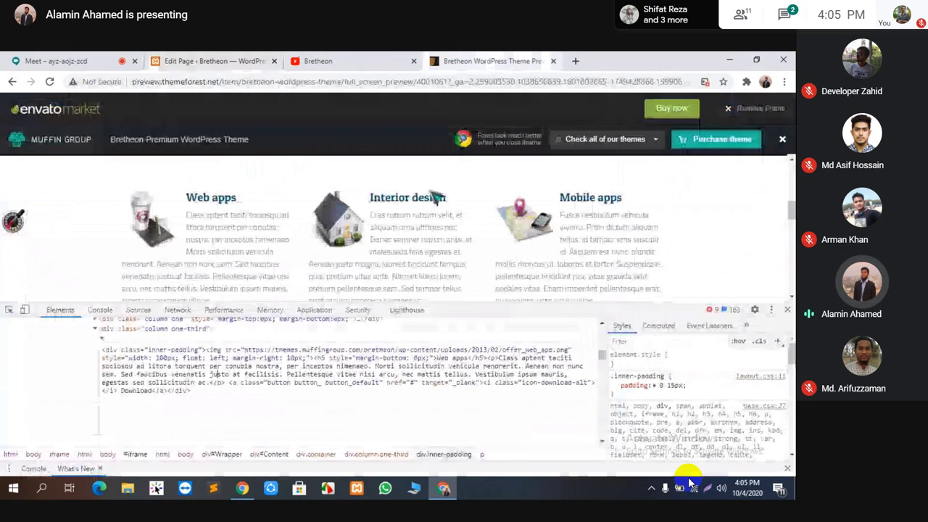
pyautogui.rightClick(421, 239)
pyautogui.click(461, 412)
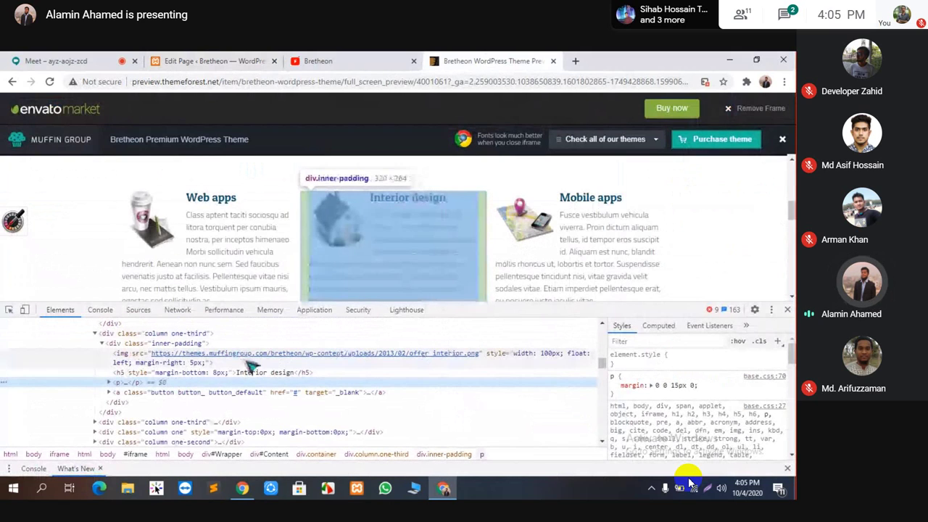
pyautogui.click(197, 346)
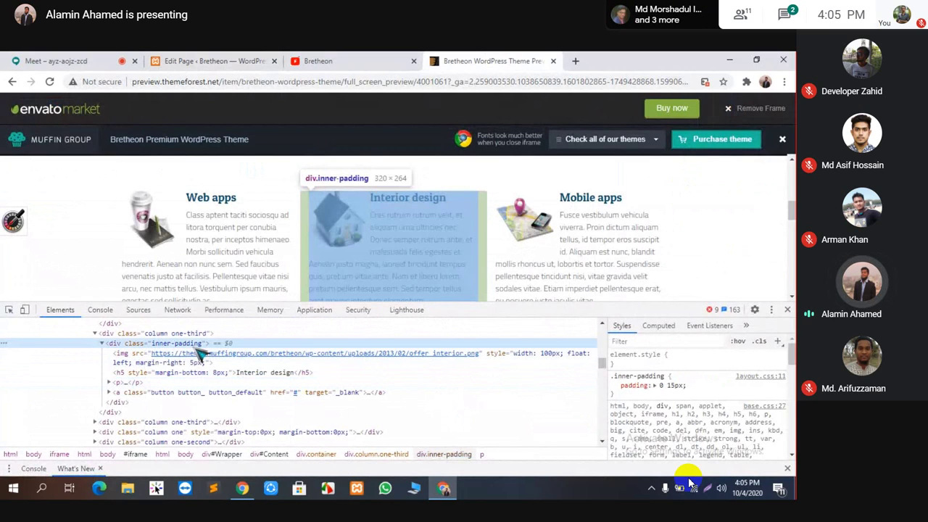
pyautogui.rightClick(193, 344)
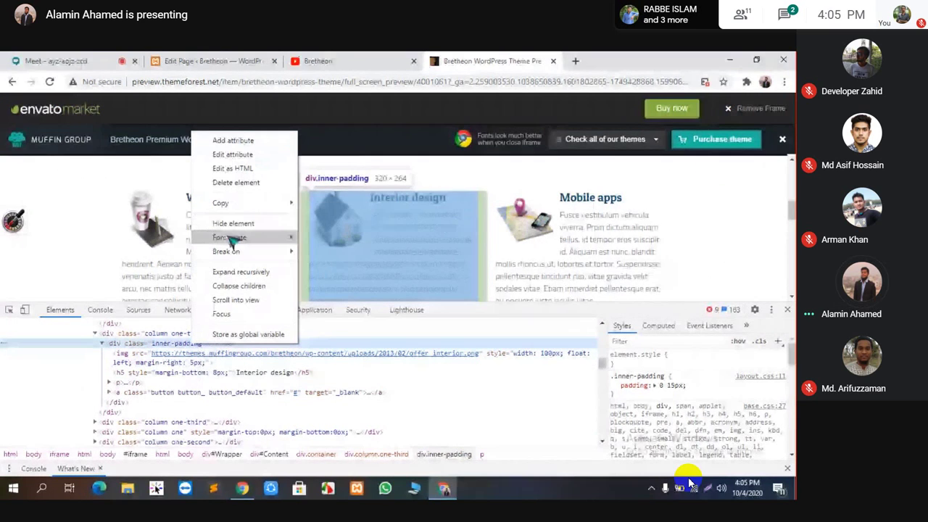
pyautogui.click(251, 169)
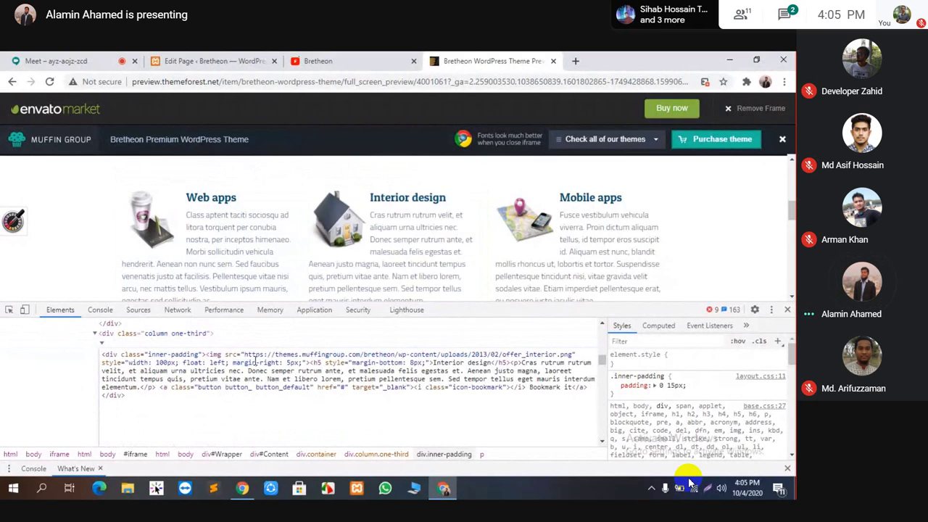
pyautogui.hotkey('ctrl', 'a')
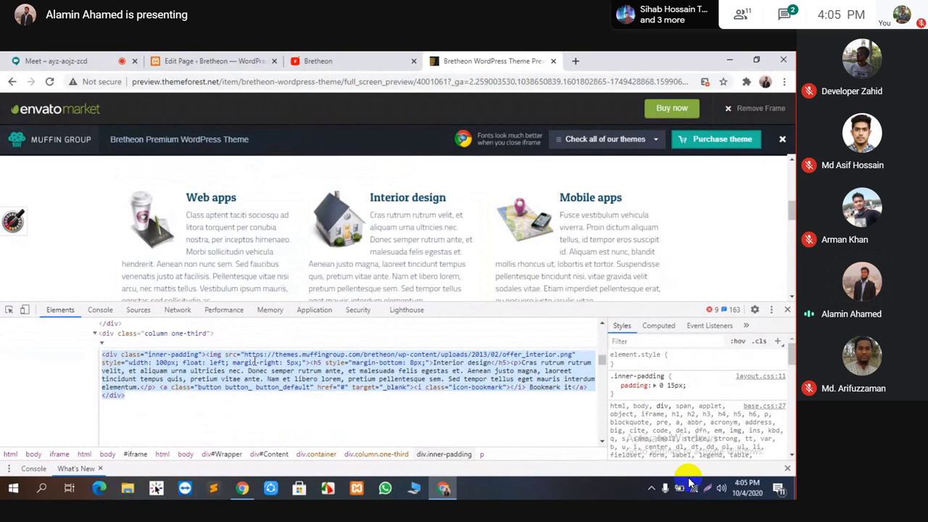
pyautogui.click(210, 61)
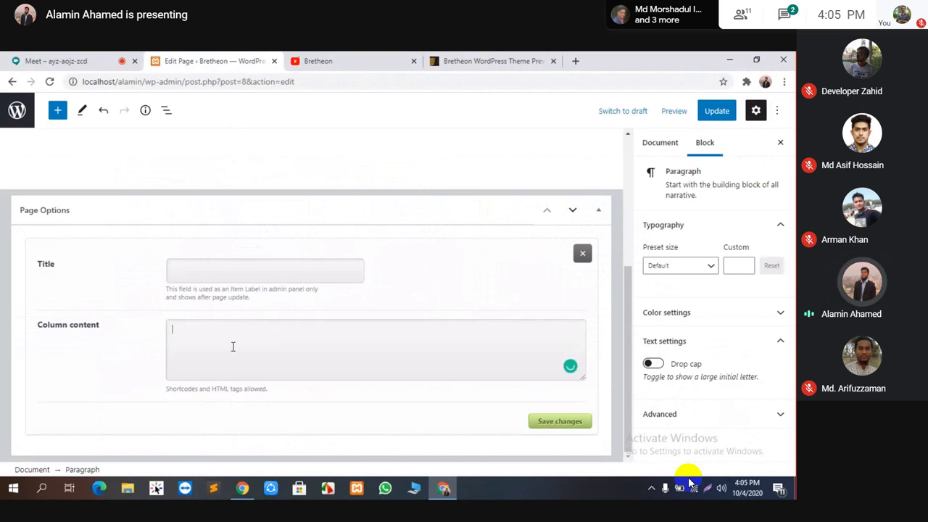
pyautogui.hotkey('ctrl', 'v')
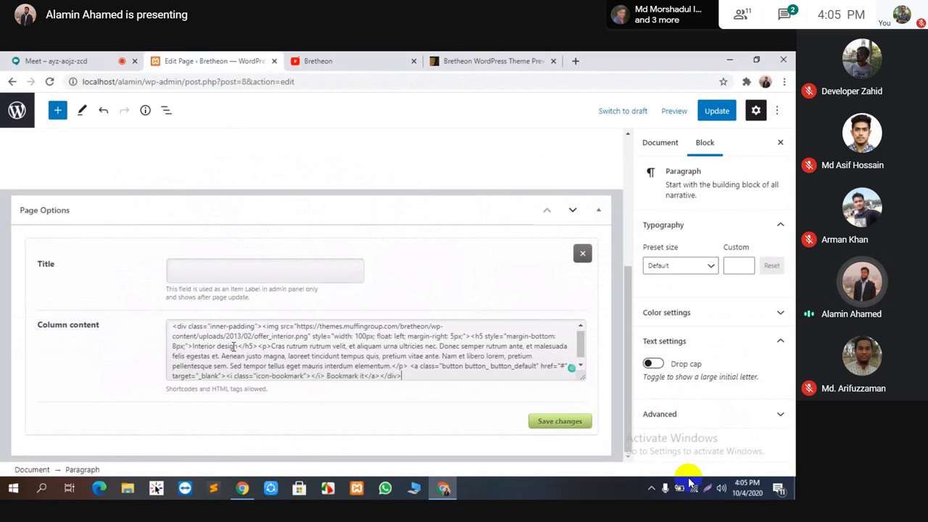
pyautogui.click(549, 421)
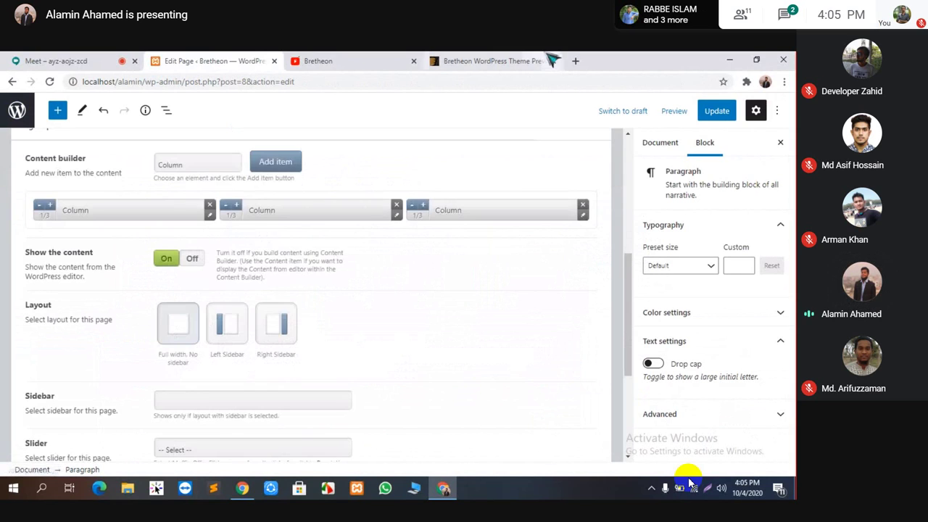
# Copy the Mobile apps column's inner-padding HTML from DevTools in the theme demo.
pyautogui.click(552, 60)
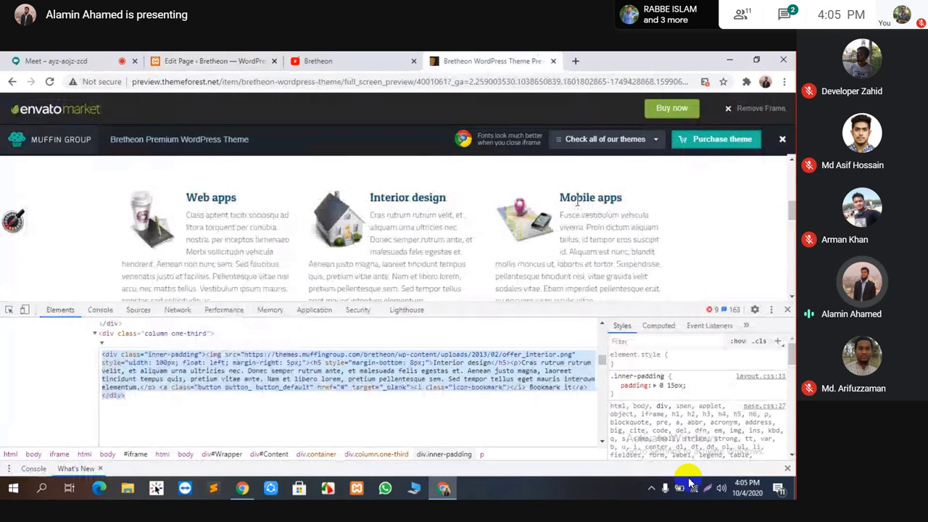
pyautogui.rightClick(585, 227)
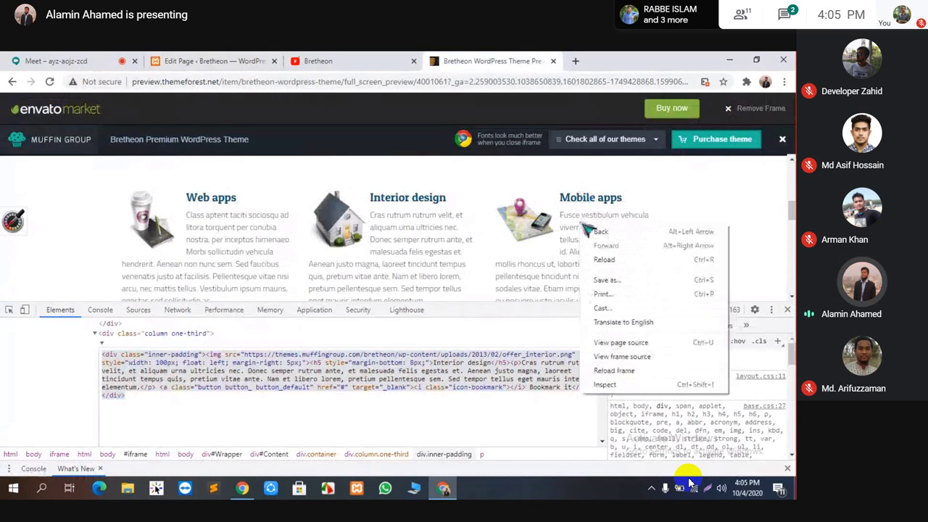
pyautogui.click(604, 385)
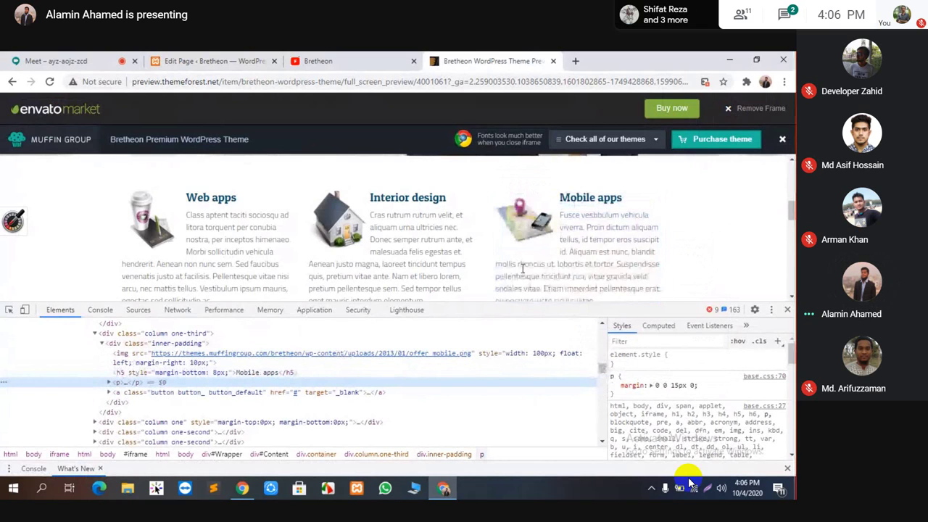
pyautogui.click(166, 344)
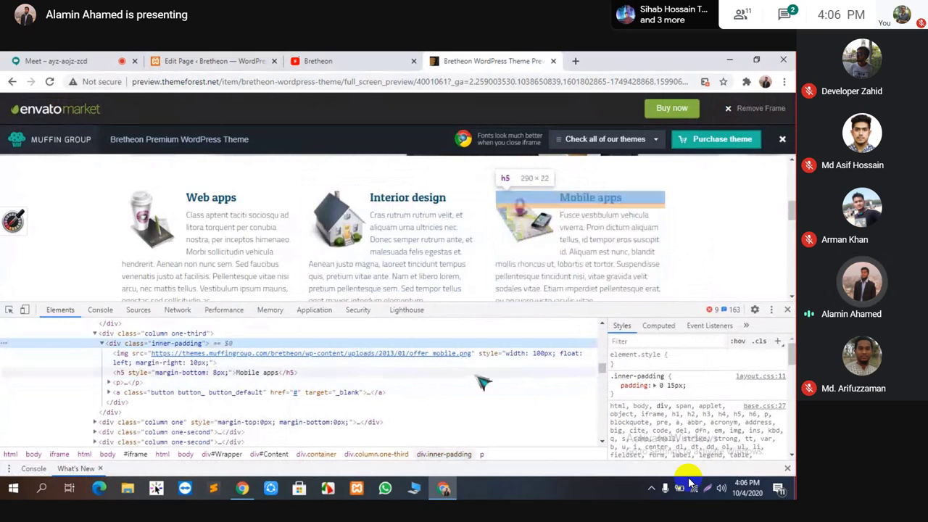
pyautogui.rightClick(302, 344)
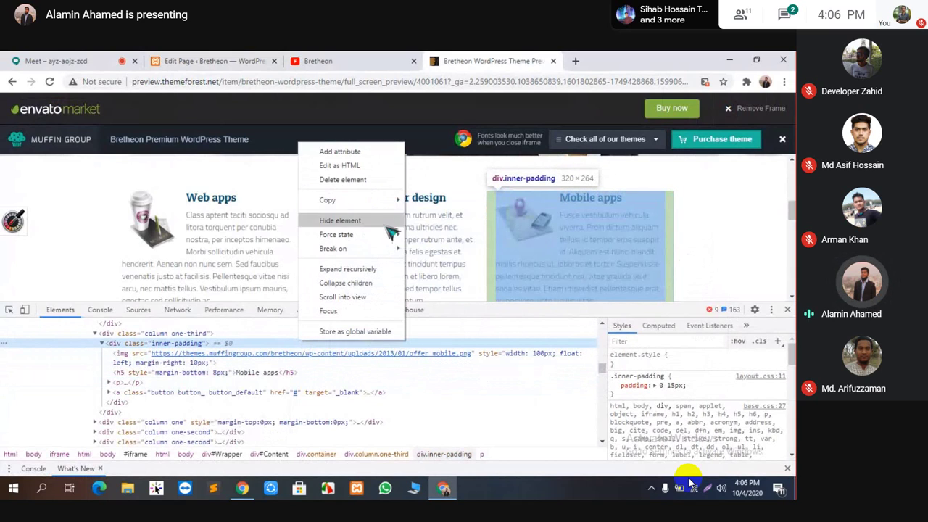
pyautogui.click(377, 167)
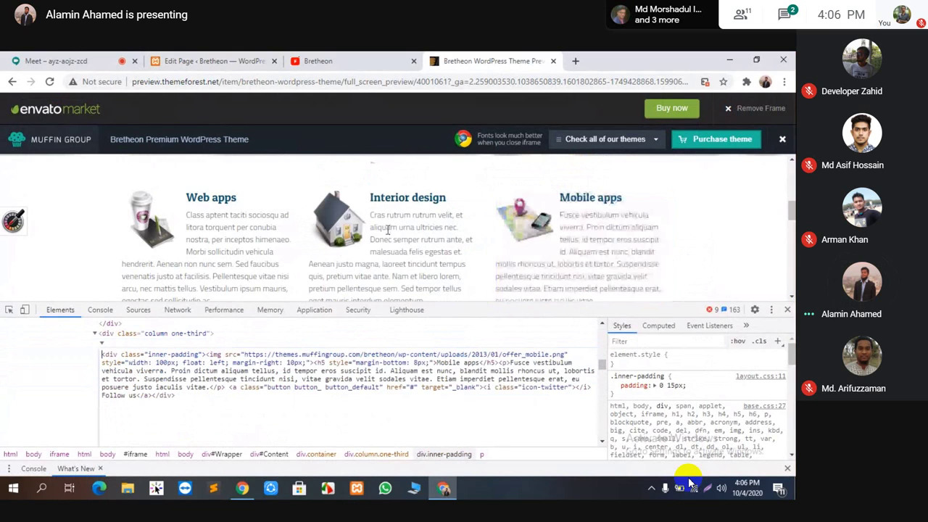
pyautogui.hotkey('ctrl', 'a')
pyautogui.rightClick(135, 355)
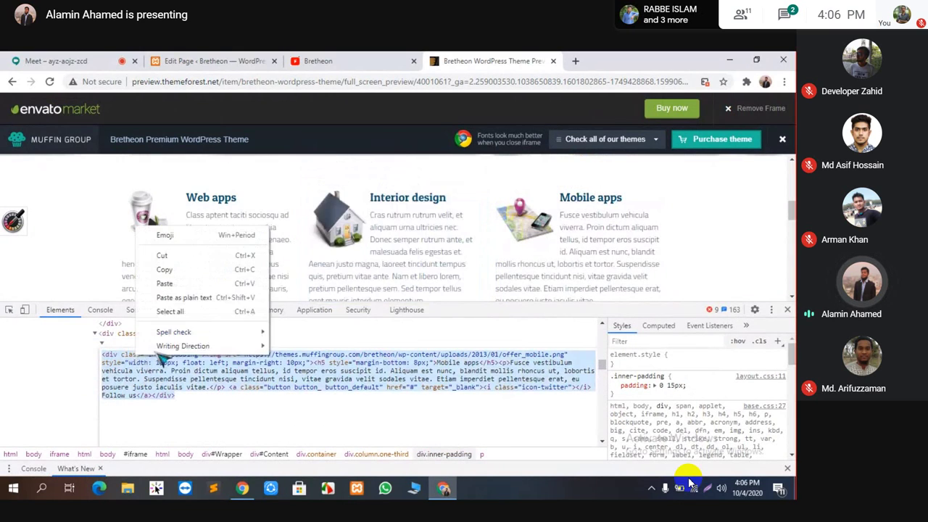
pyautogui.click(196, 272)
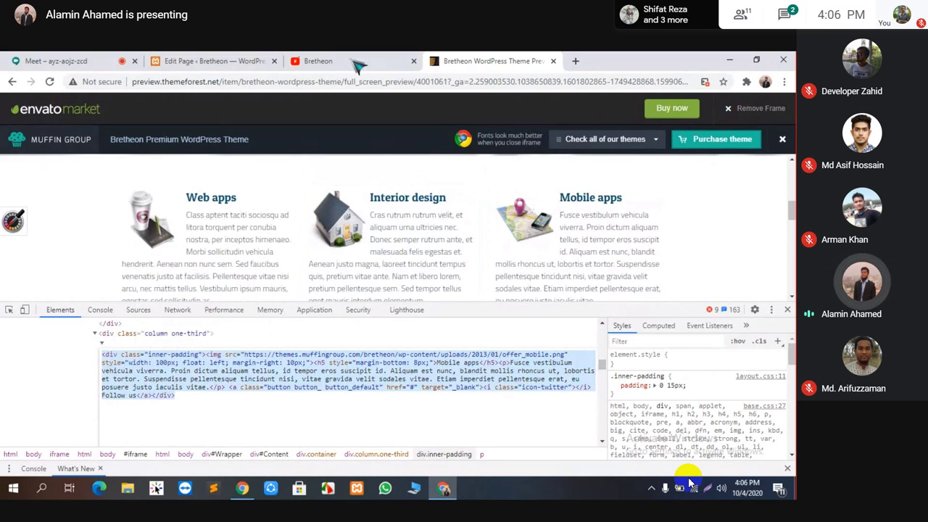
# Paste the Mobile apps HTML into the third Column's content and save it.
pyautogui.click(236, 61)
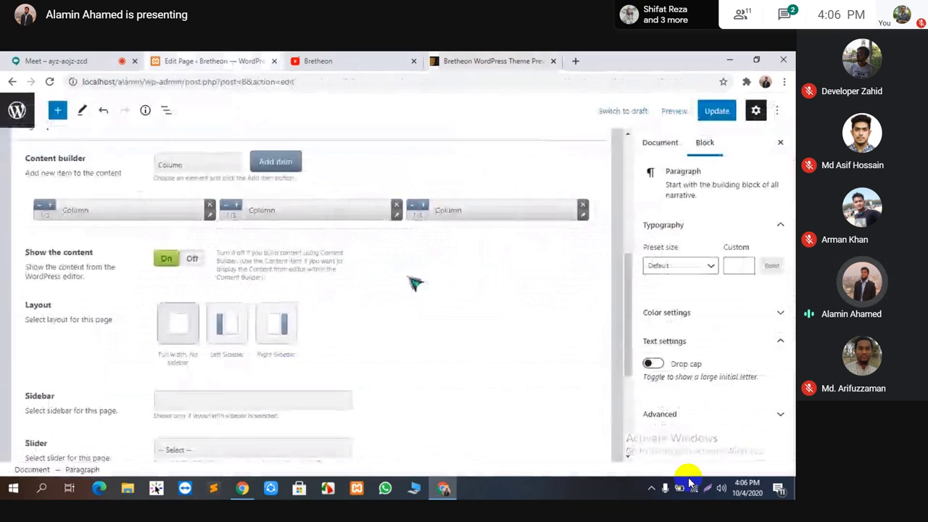
pyautogui.click(583, 216)
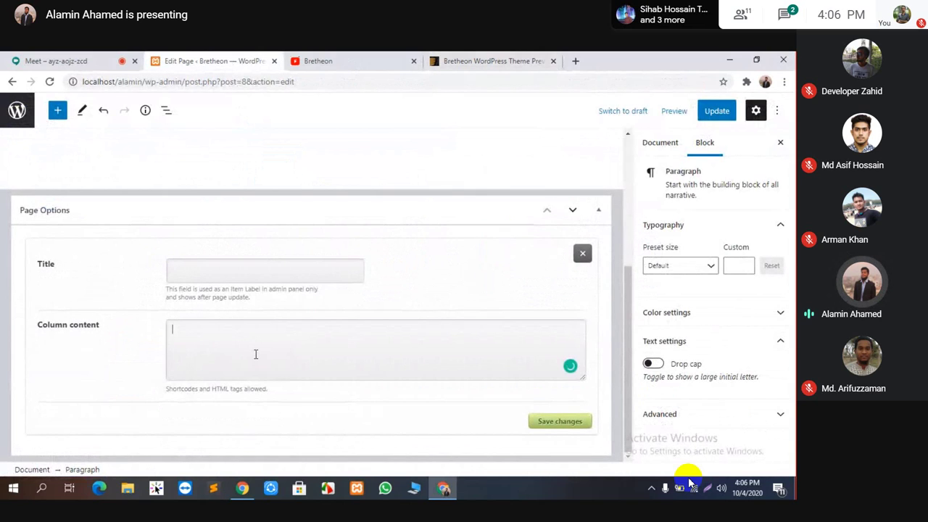
pyautogui.hotkey('ctrl', 'v')
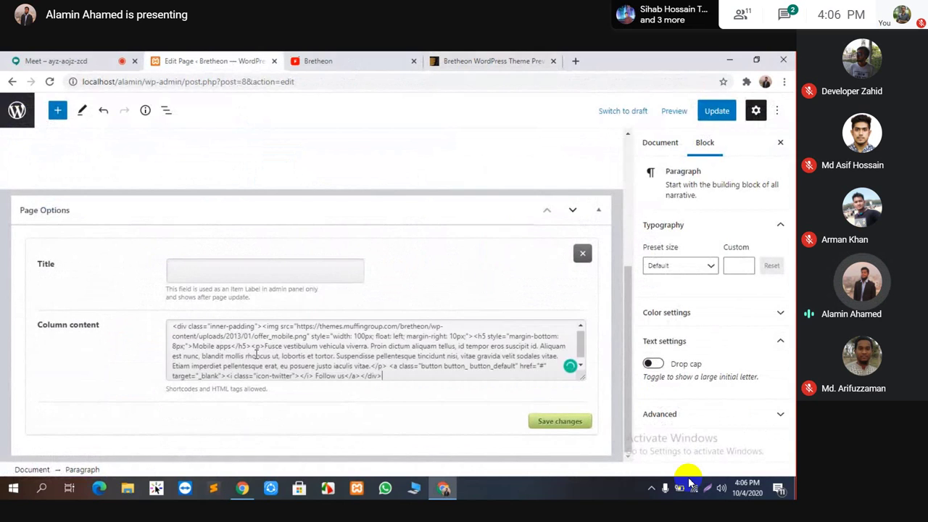
pyautogui.click(549, 428)
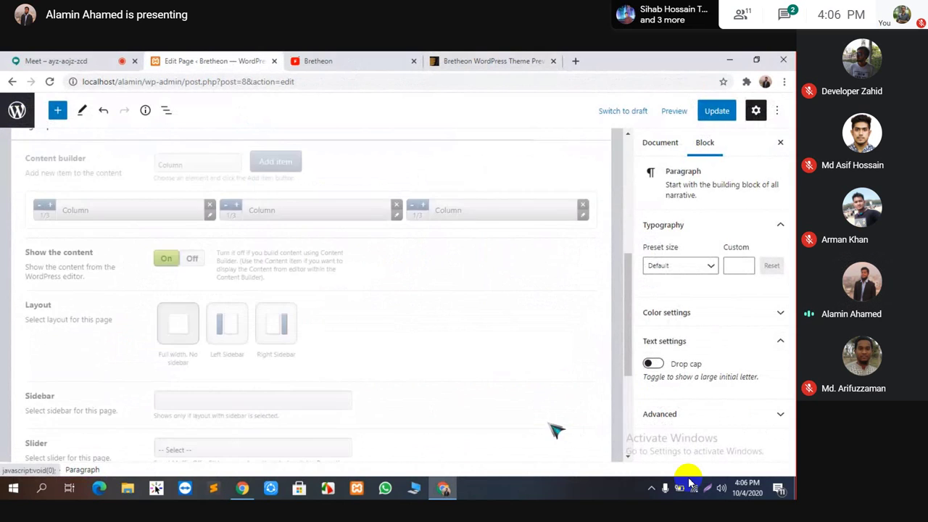
# Update the page, close DevTools on the demo, and reload the live home page.
pyautogui.click(715, 113)
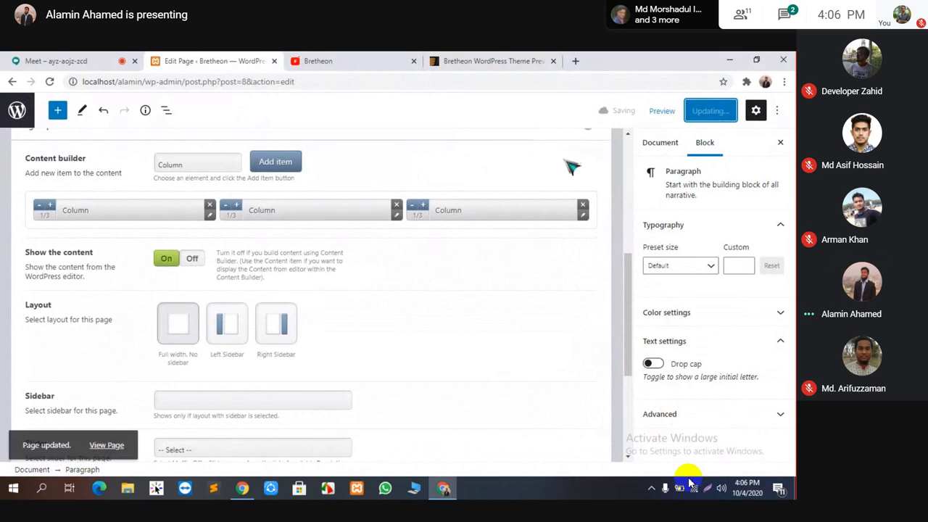
pyautogui.click(493, 60)
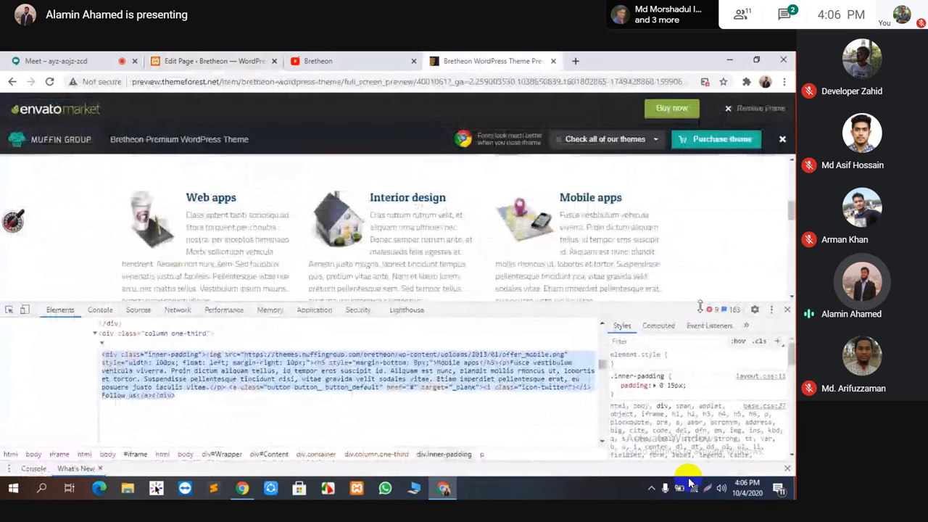
pyautogui.click(788, 309)
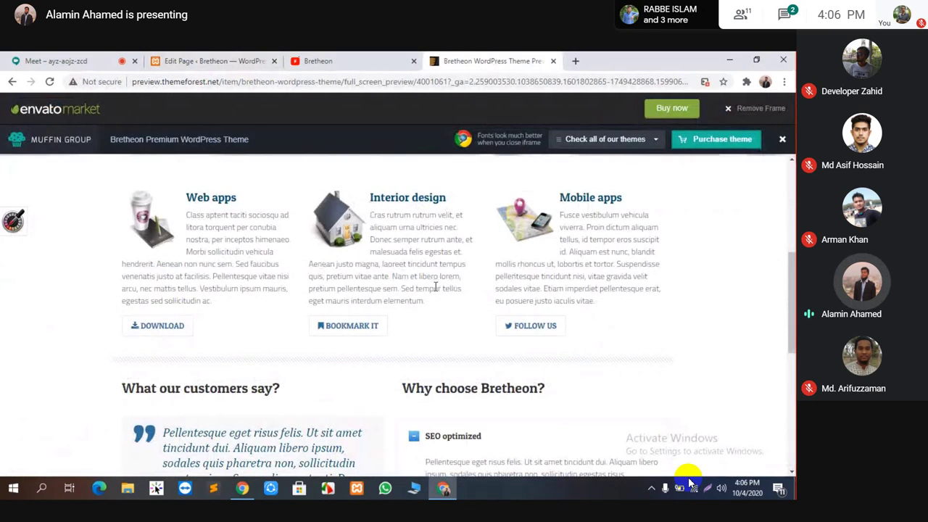
pyautogui.click(348, 61)
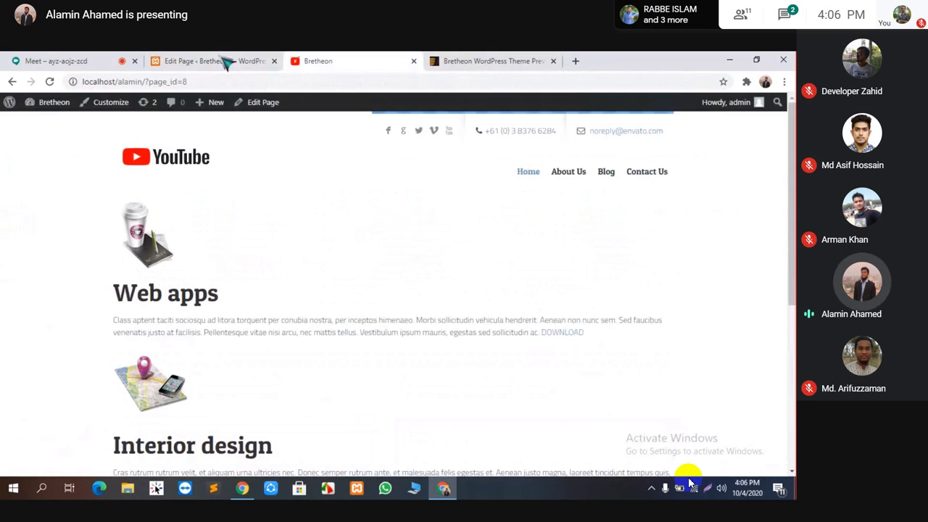
pyautogui.press('F5')
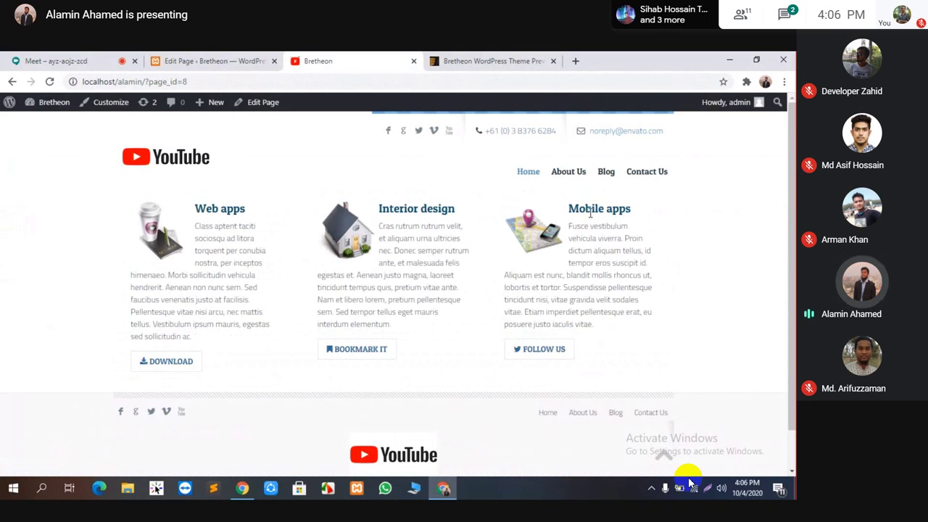
# Search Google Images for 'Nice pic' in a new tab and preview the ship photo.
pyautogui.click(576, 61)
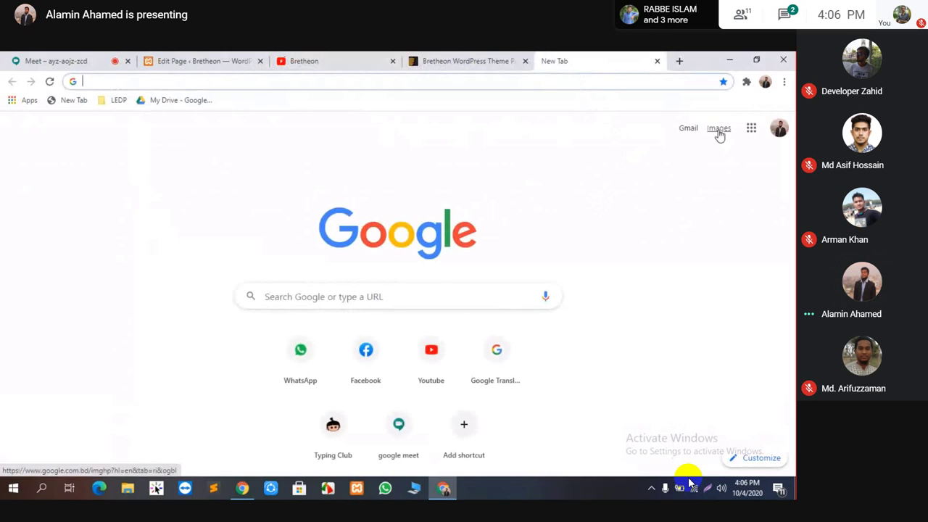
pyautogui.click(718, 129)
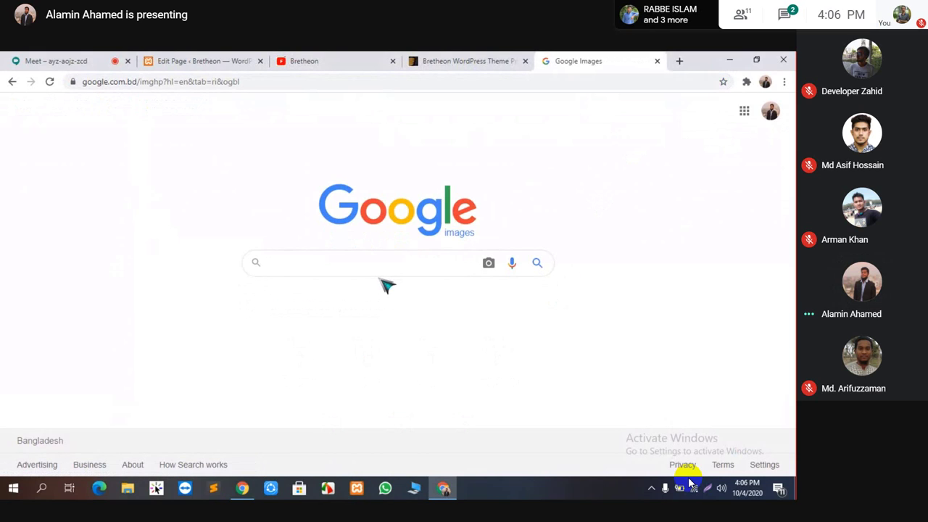
pyautogui.write('Nice ')
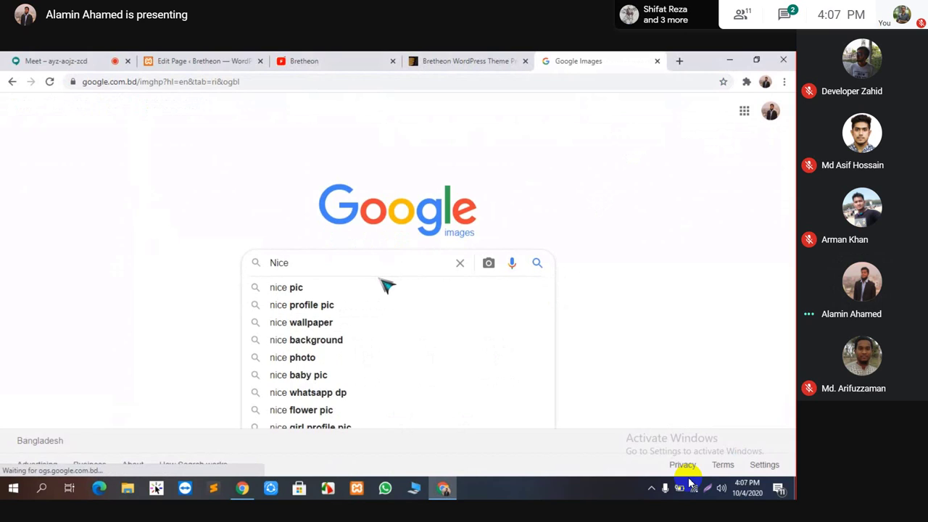
pyautogui.write('pic')
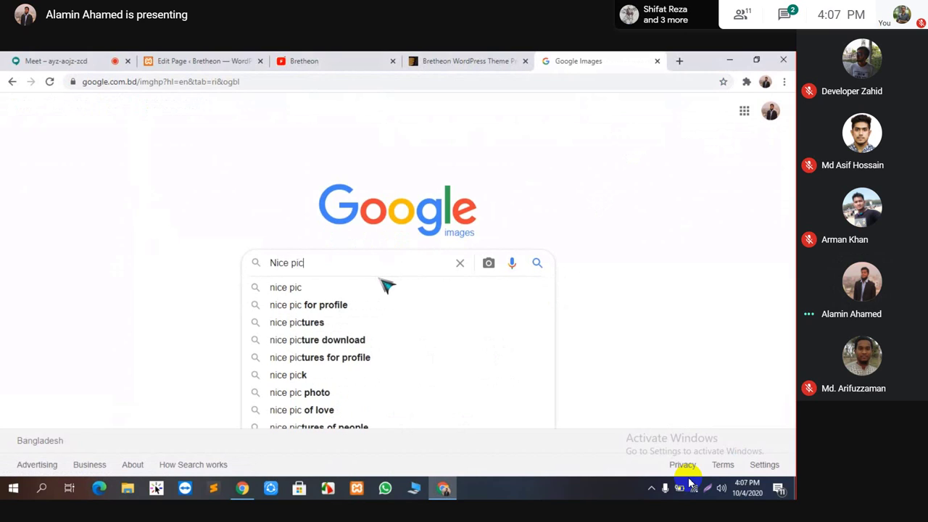
pyautogui.press('Return')
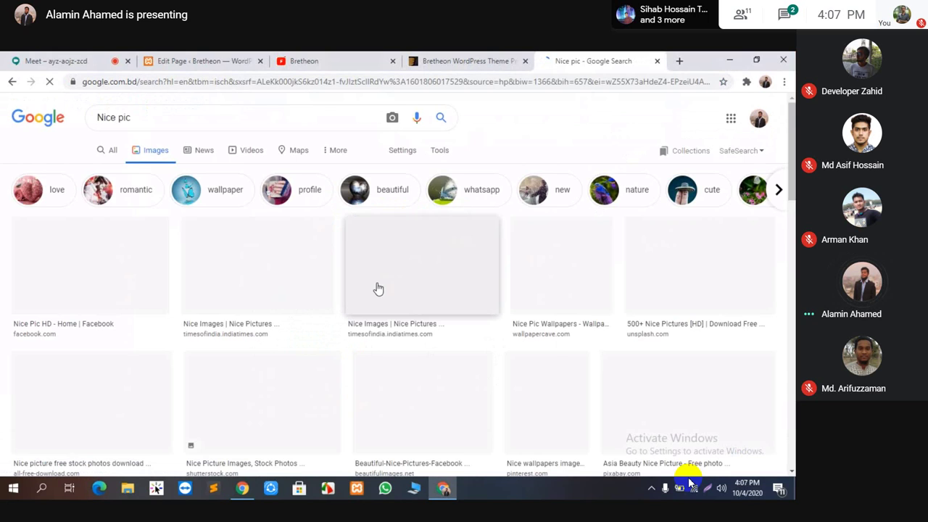
pyautogui.scroll(-1, 378, 289)
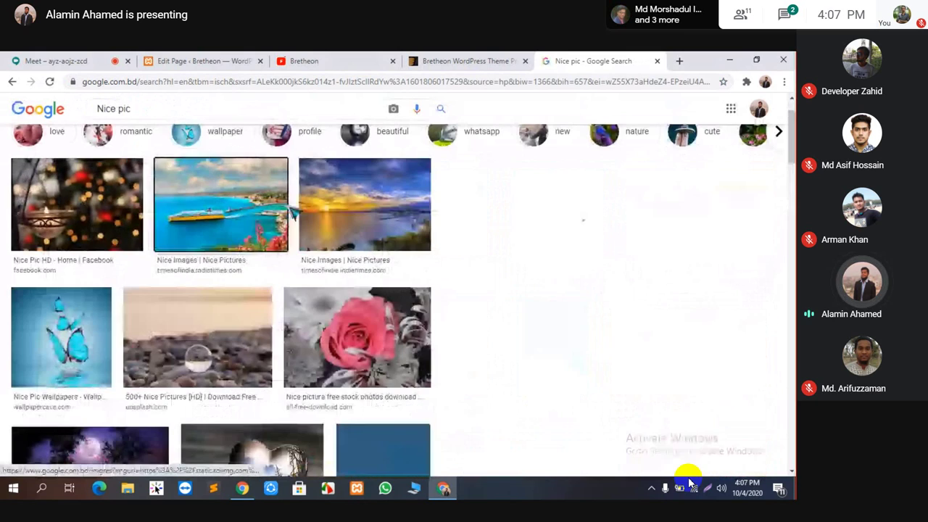
pyautogui.click(290, 208)
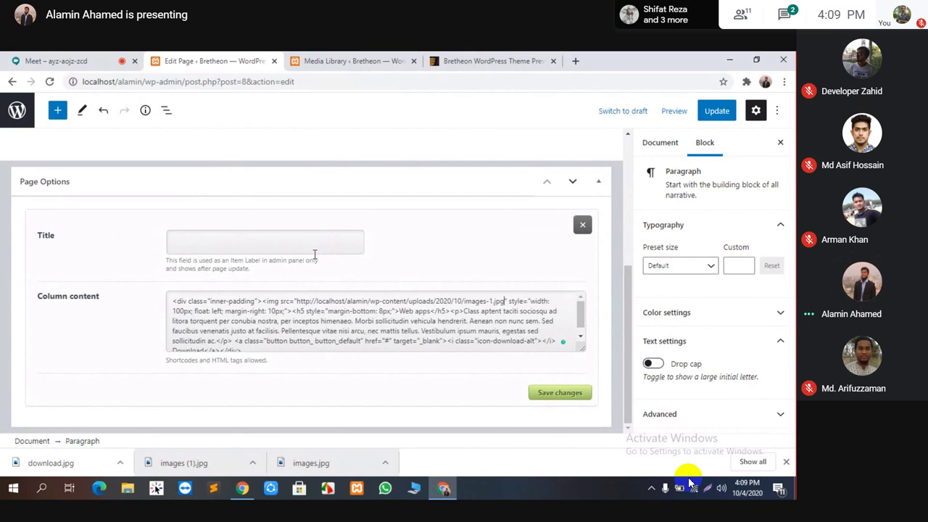
# Save the Web apps column, then point the Interior design column's img src to the beach image URL.
pyautogui.click(539, 400)
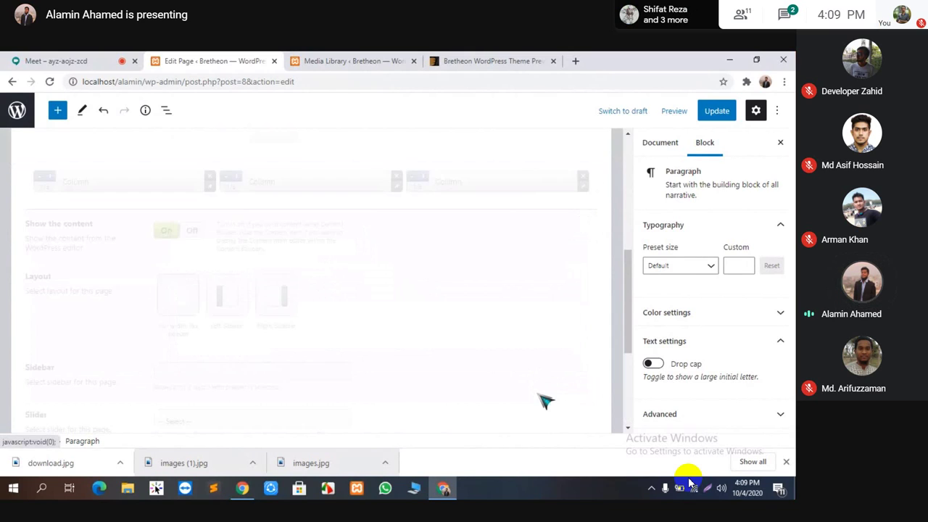
pyautogui.click(399, 186)
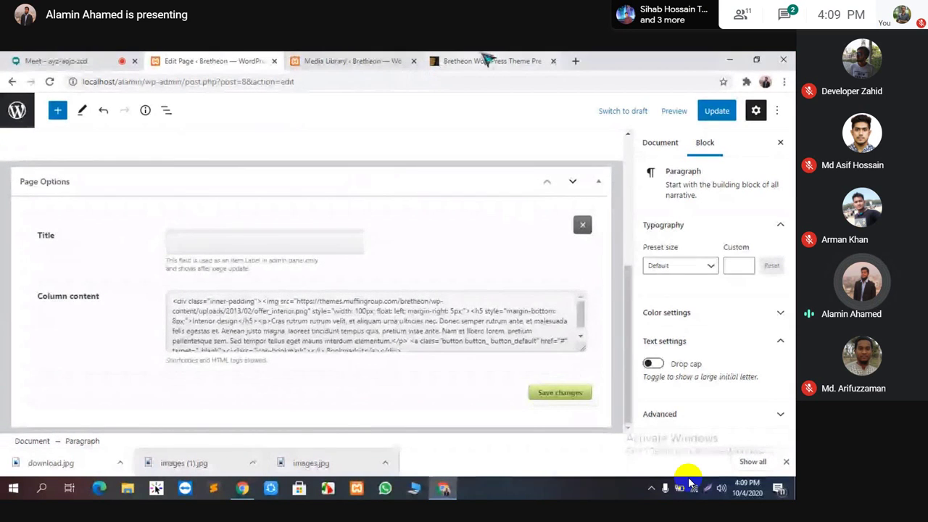
pyautogui.click(391, 61)
pyautogui.click(764, 125)
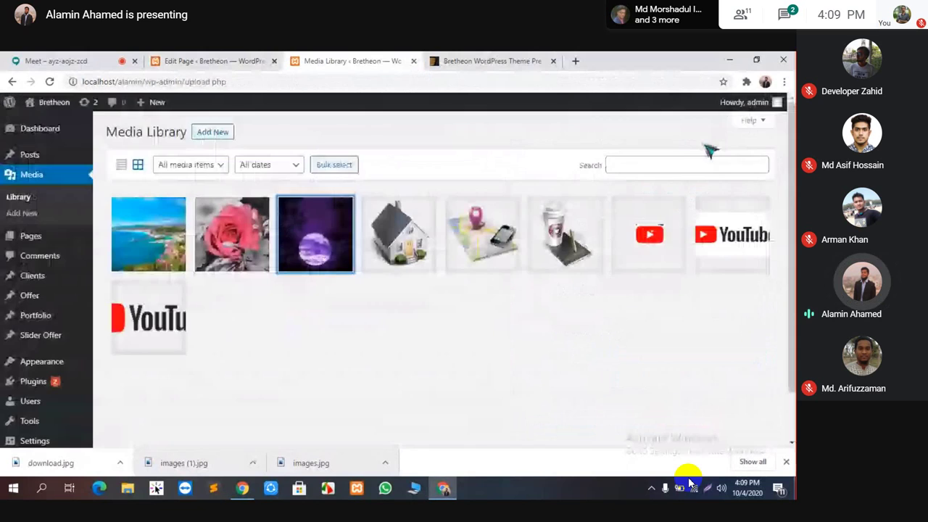
pyautogui.click(161, 257)
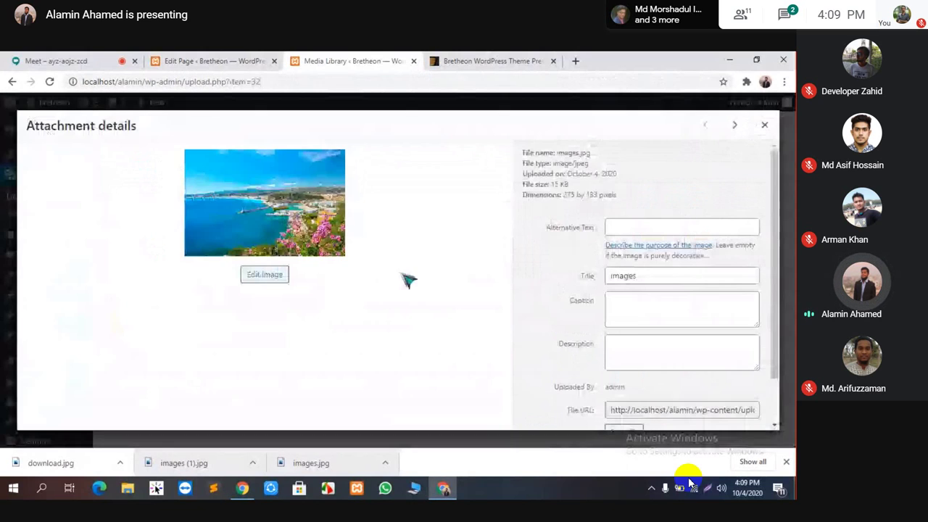
pyautogui.click(666, 411)
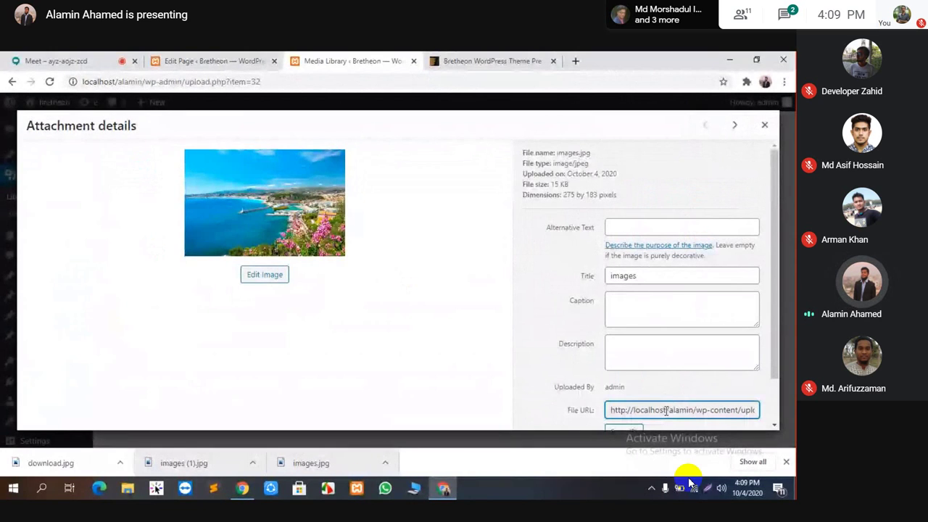
pyautogui.click(666, 411)
pyautogui.rightClick(666, 410)
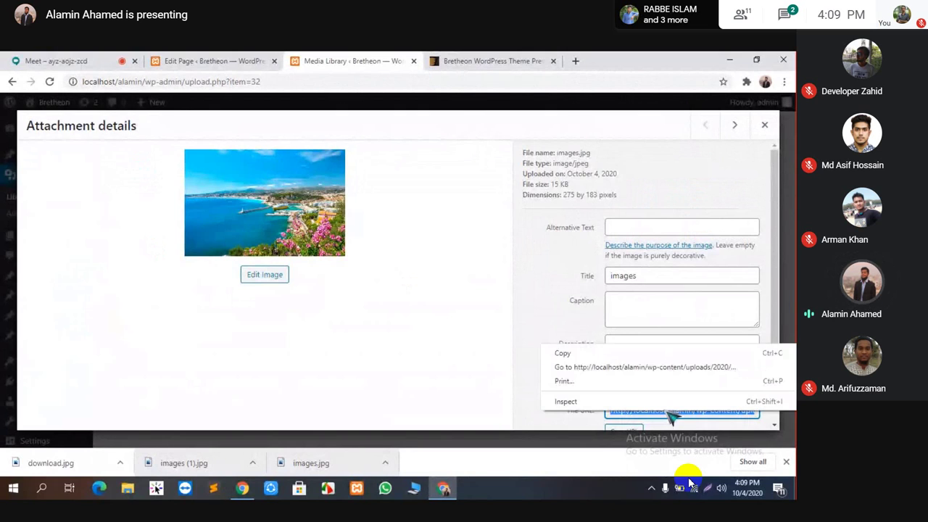
pyautogui.click(619, 347)
pyautogui.click(211, 61)
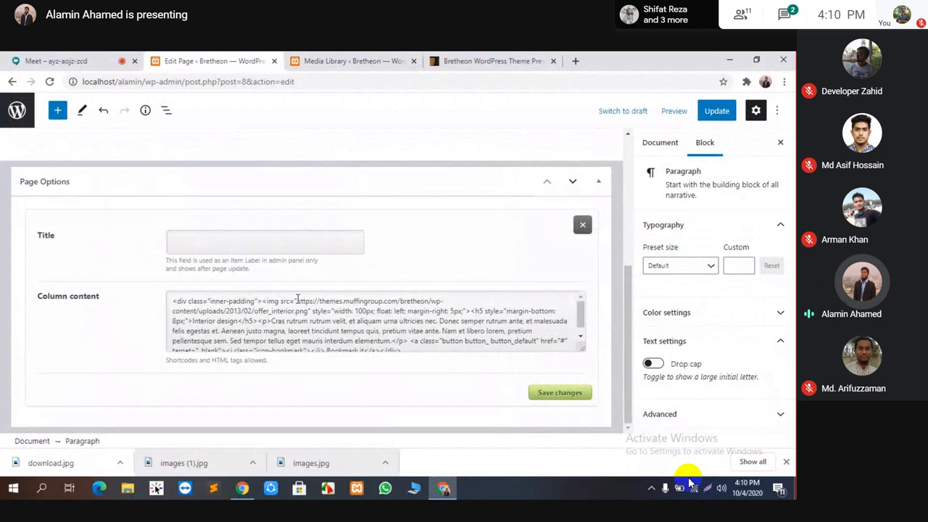
pyautogui.moveTo(298, 300)
pyautogui.mouseDown()
pyautogui.moveTo(330, 319)
pyautogui.moveTo(332, 301)
pyautogui.moveTo(396, 311)
pyautogui.moveTo(341, 321)
pyautogui.moveTo(364, 302)
pyautogui.moveTo(310, 312)
pyautogui.mouseUp()
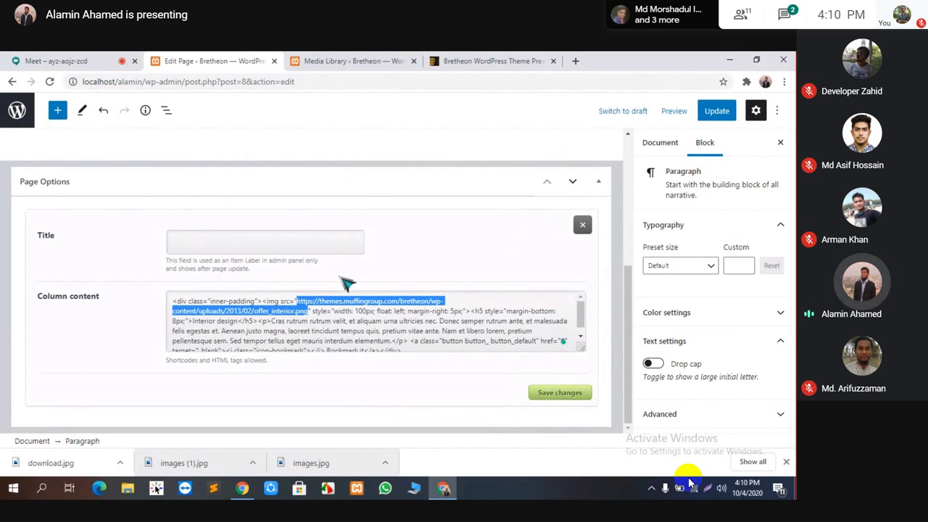
pyautogui.hotkey('ctrl', 'v')
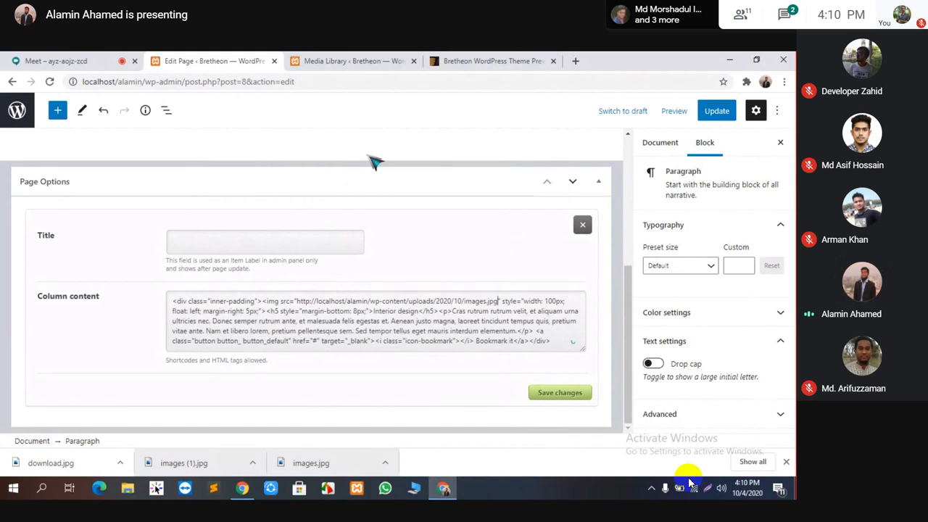
pyautogui.click(563, 394)
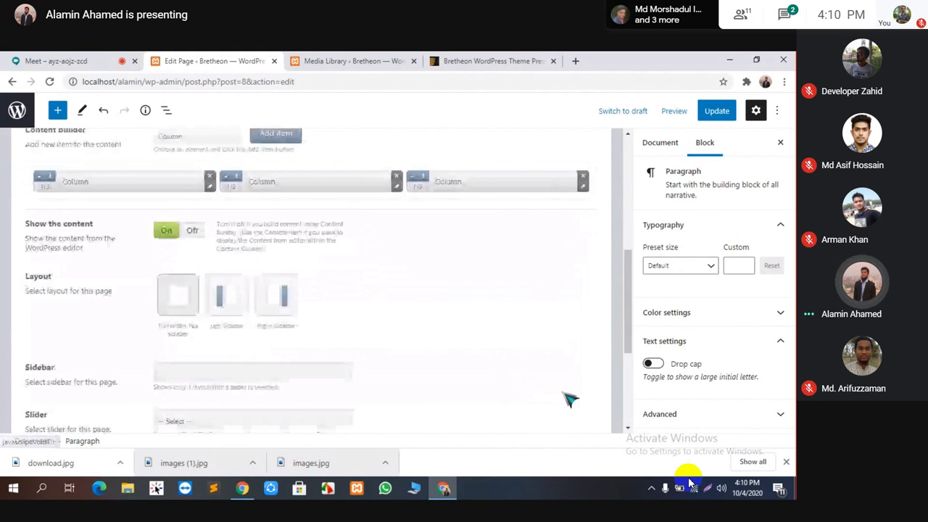
# Replace the third column's img src with the download.jpg file URL and save.
pyautogui.click(583, 186)
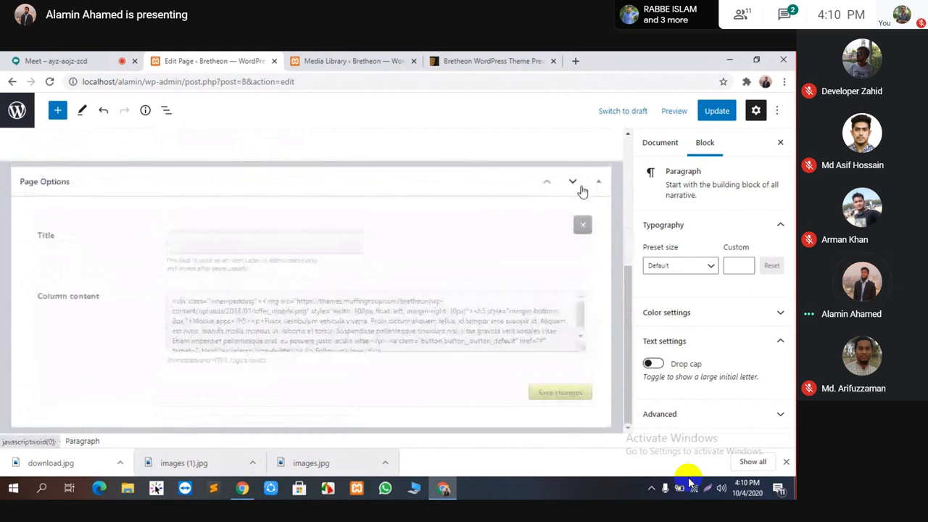
pyautogui.click(360, 60)
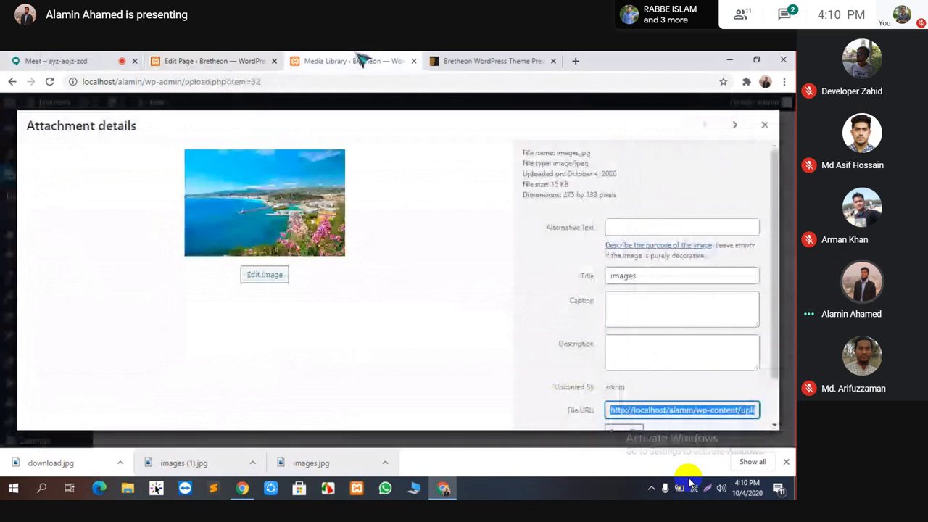
pyautogui.click(765, 124)
pyautogui.click(232, 226)
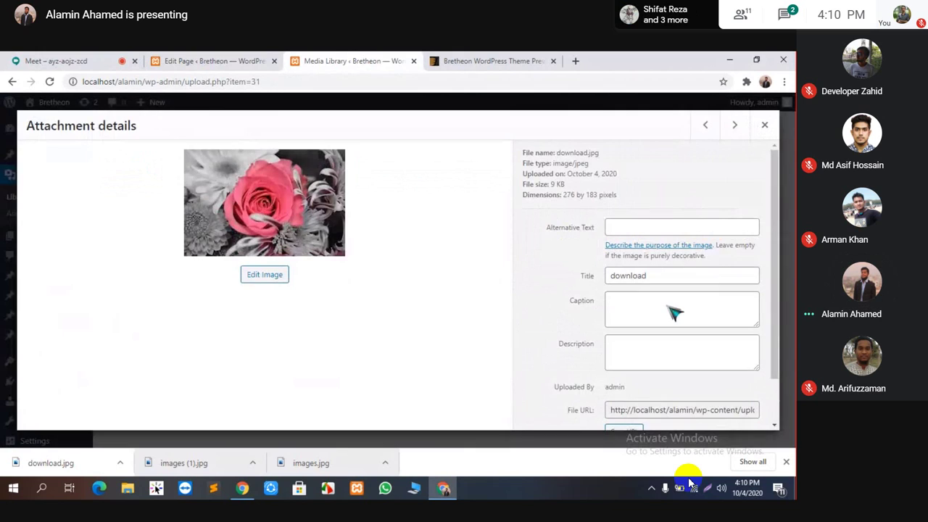
pyautogui.click(689, 410)
pyautogui.tripleClick(690, 410)
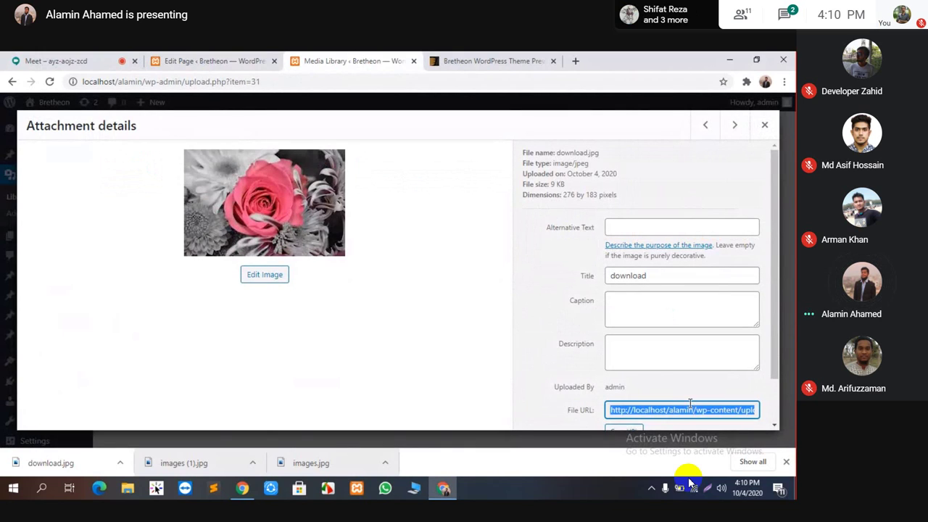
pyautogui.rightClick(639, 407)
pyautogui.click(625, 413)
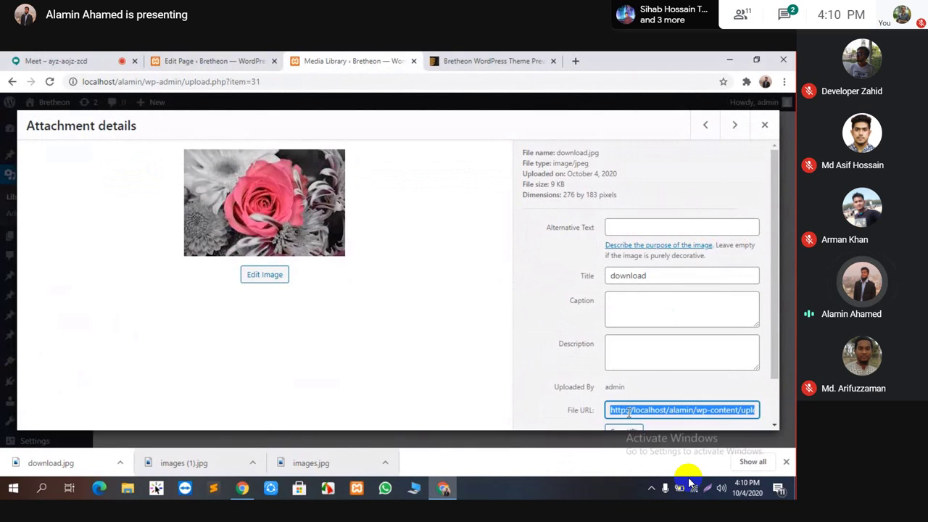
pyautogui.click(232, 60)
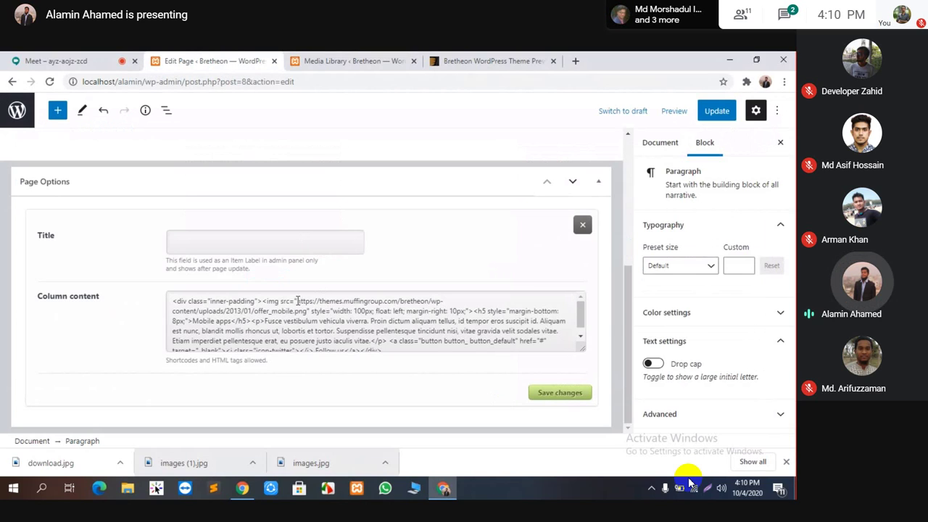
pyautogui.moveTo(297, 301)
pyautogui.mouseDown()
pyautogui.moveTo(308, 320)
pyautogui.moveTo(307, 311)
pyautogui.mouseUp()
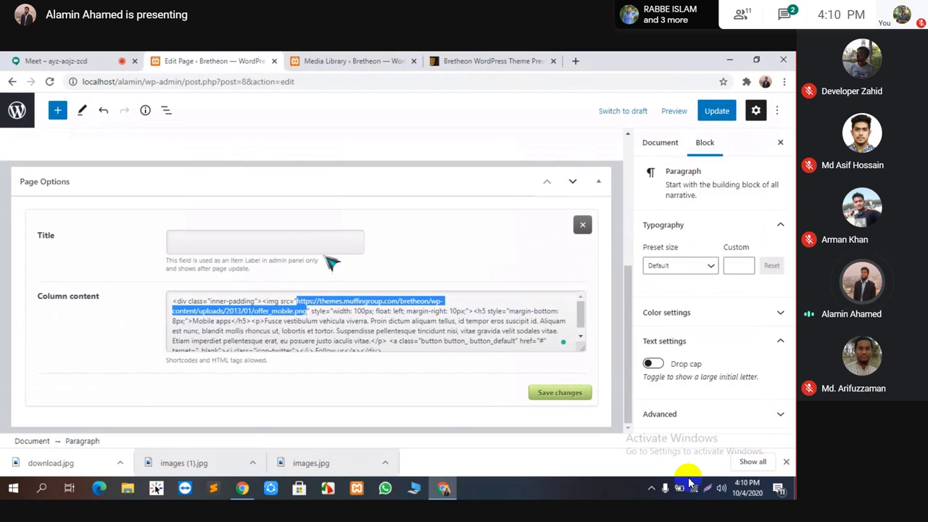
pyautogui.hotkey('ctrl', 'v')
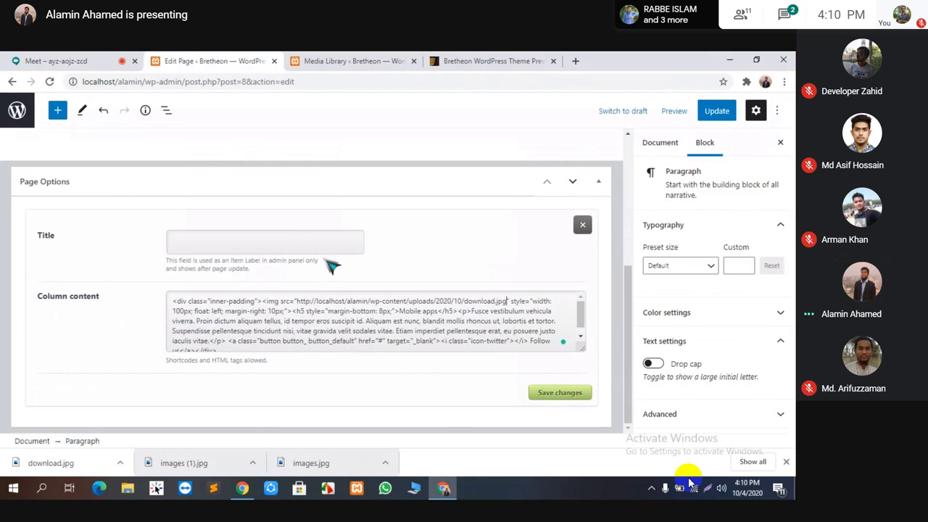
pyautogui.click(557, 394)
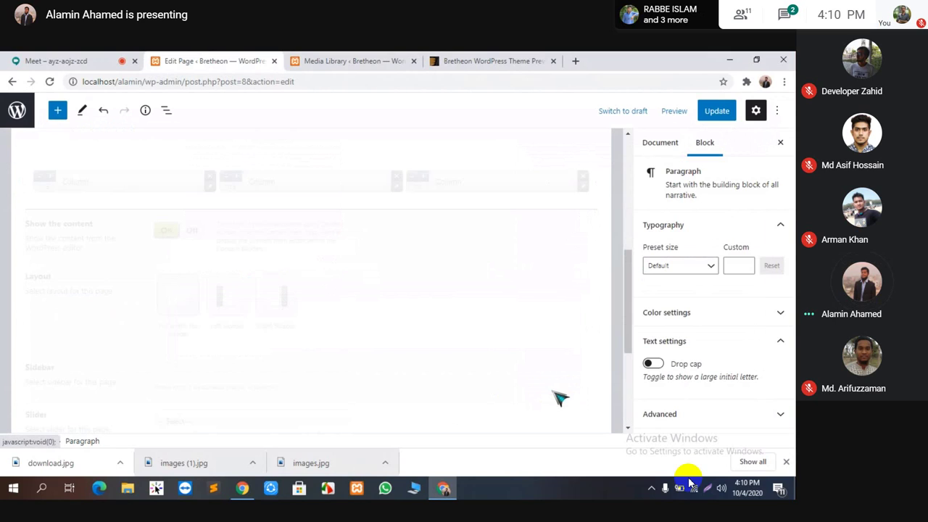
# Update the page, close the Media Library attachment details, and go to the live site.
pyautogui.click(717, 111)
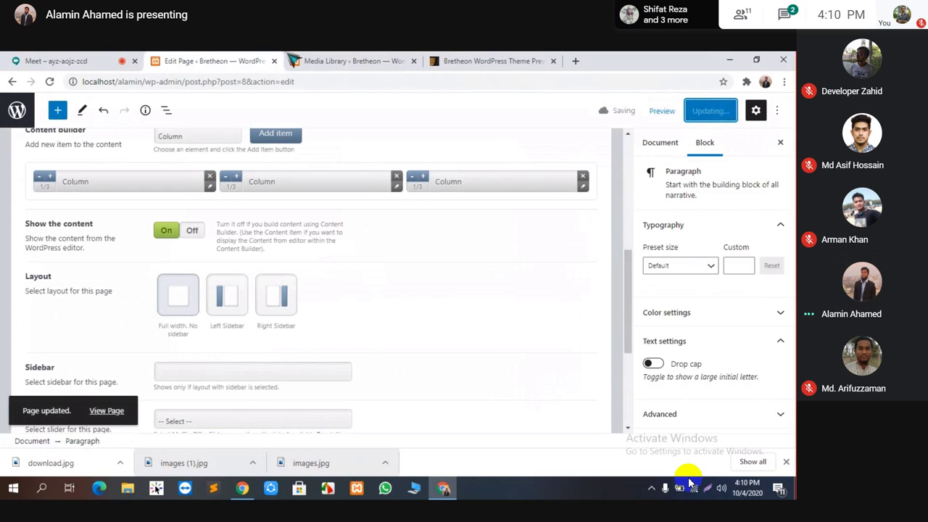
pyautogui.click(306, 62)
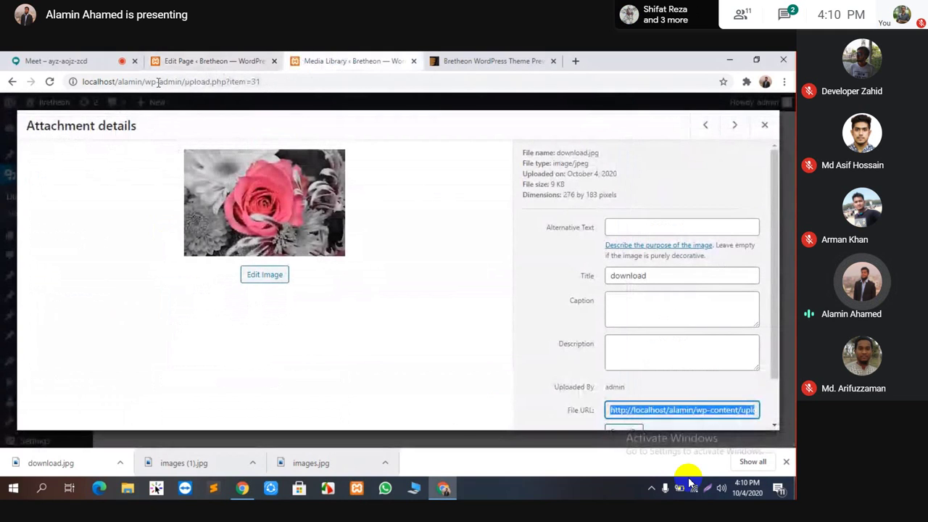
pyautogui.click(762, 125)
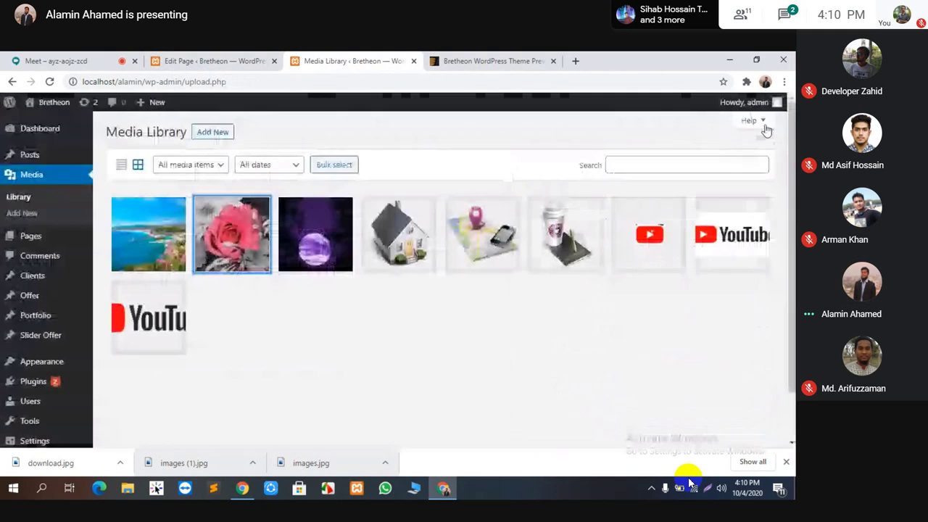
pyautogui.click(40, 102)
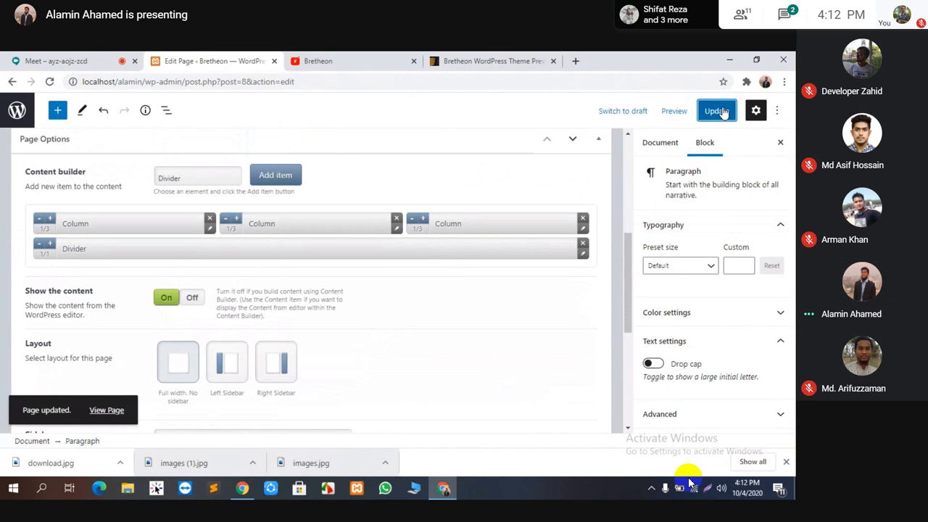
# Reload and scroll the live home page to check the three image columns and divider.
pyautogui.click(327, 61)
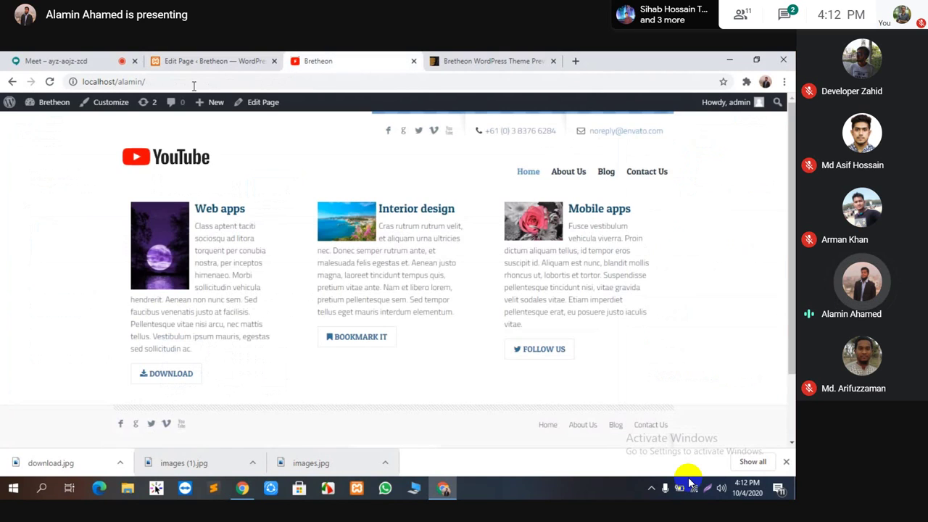
pyautogui.click(49, 81)
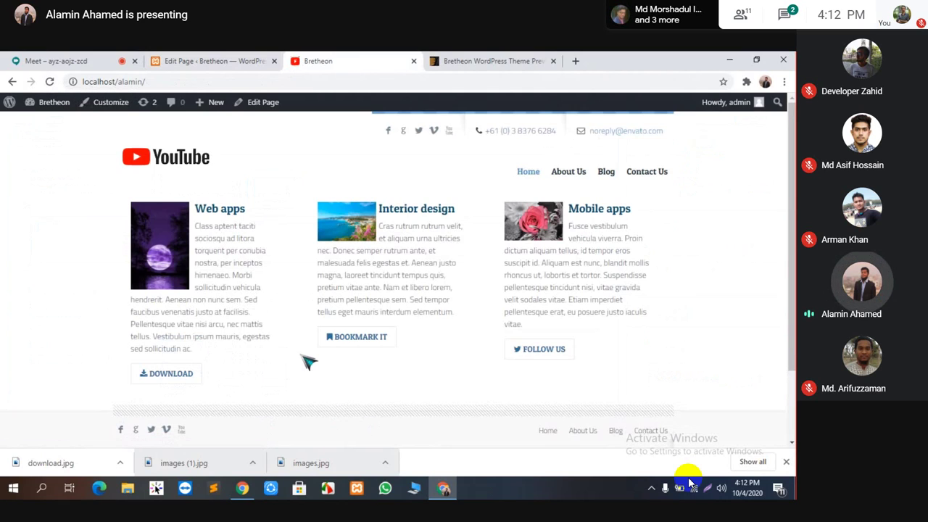
pyautogui.scroll(-1, 304, 353)
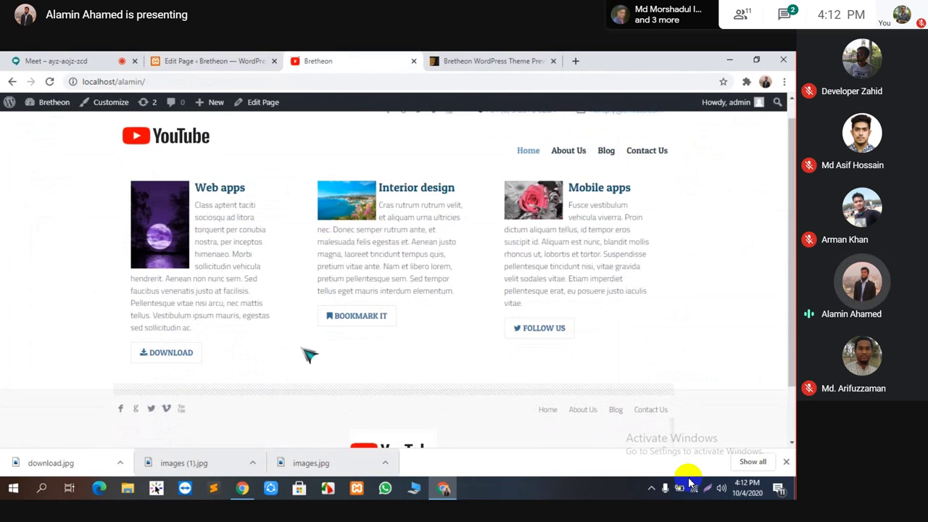
pyautogui.scroll(-2, 309, 354)
pyautogui.hotkey('ctrl', 'Tab')
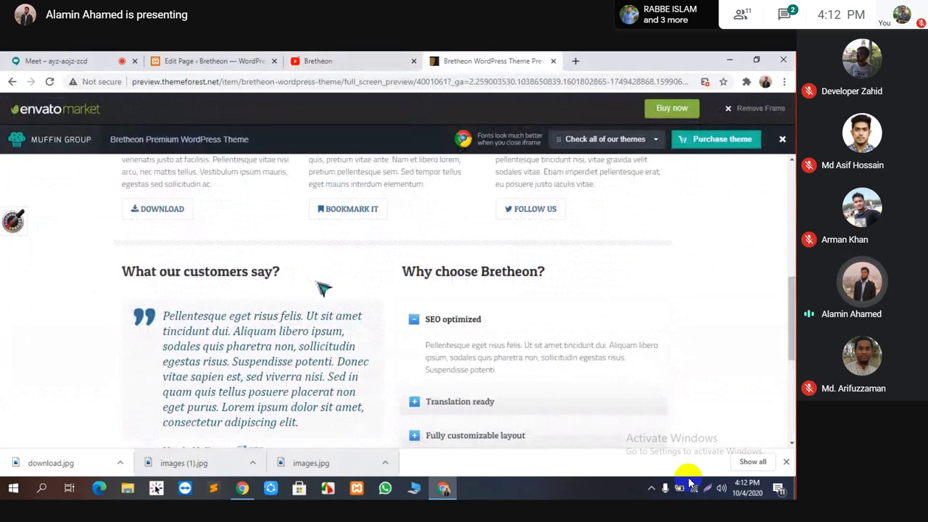
pyautogui.click(211, 61)
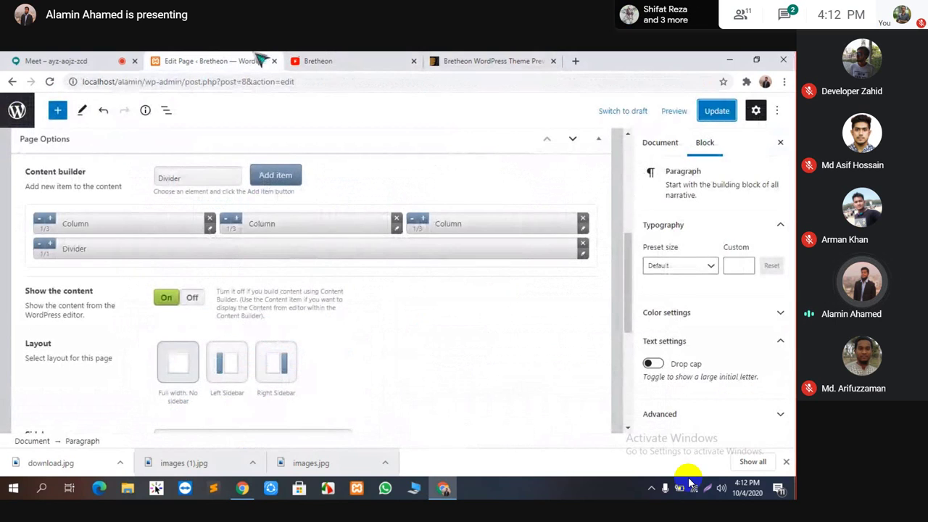
pyautogui.click(319, 61)
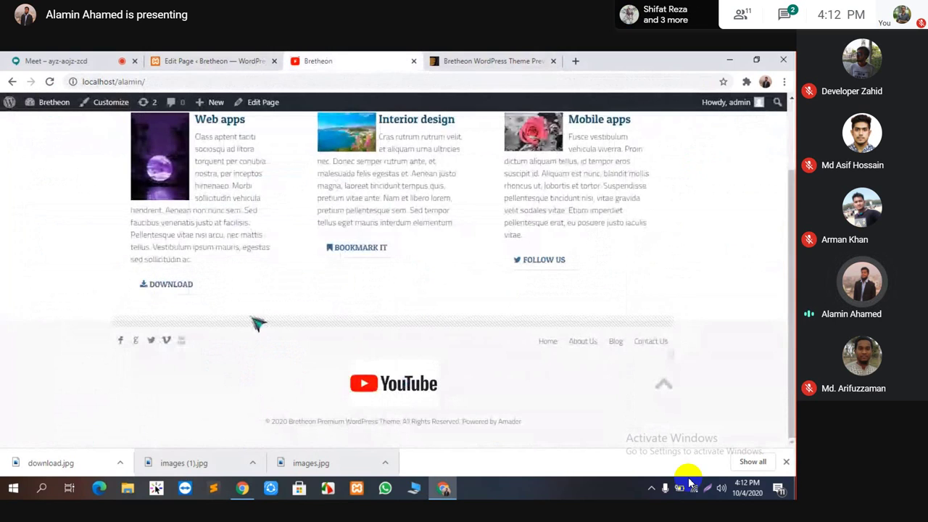
pyautogui.click(515, 60)
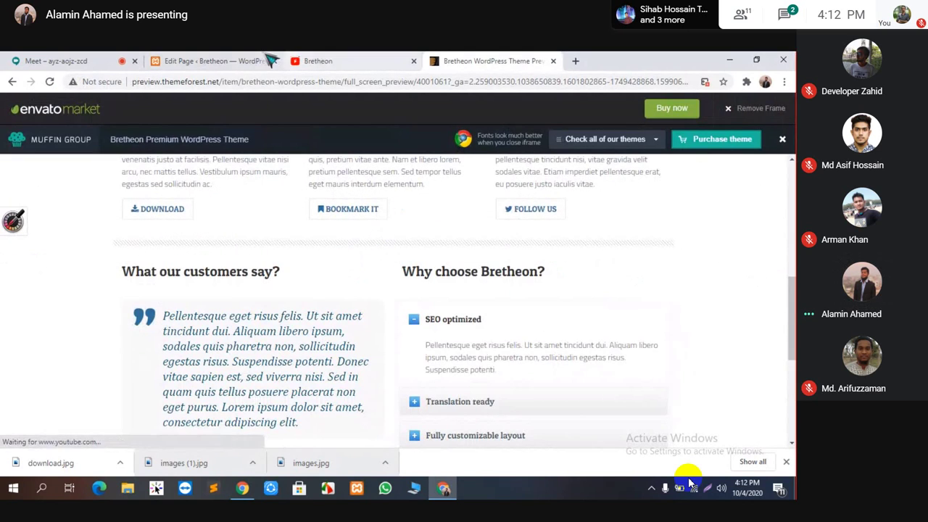
pyautogui.click(210, 61)
# Add two new Column items below the divider and make each 1/2 width.
pyautogui.click(210, 178)
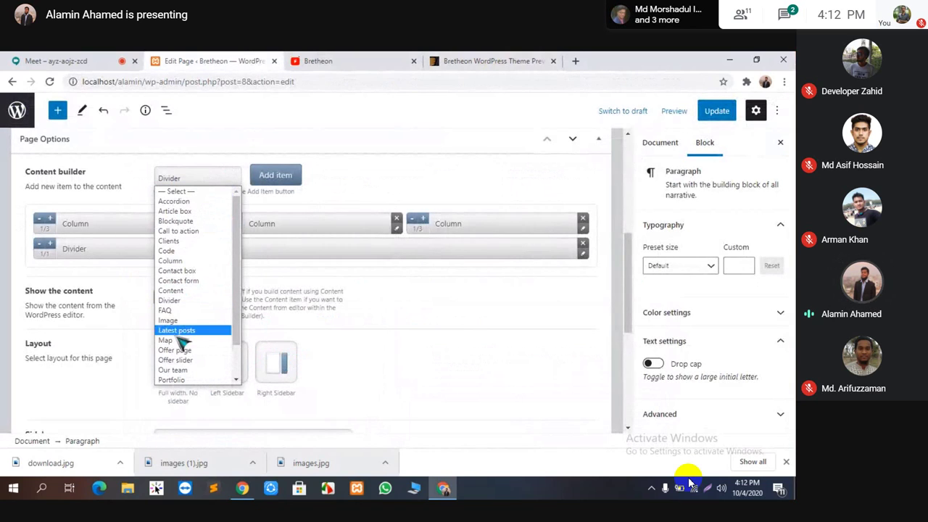
pyautogui.click(174, 261)
pyautogui.click(294, 180)
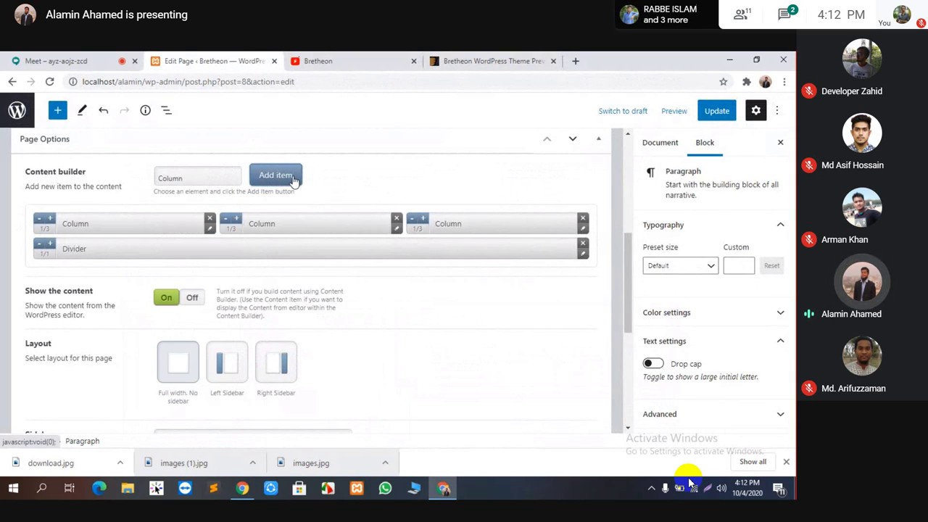
pyautogui.click(294, 180)
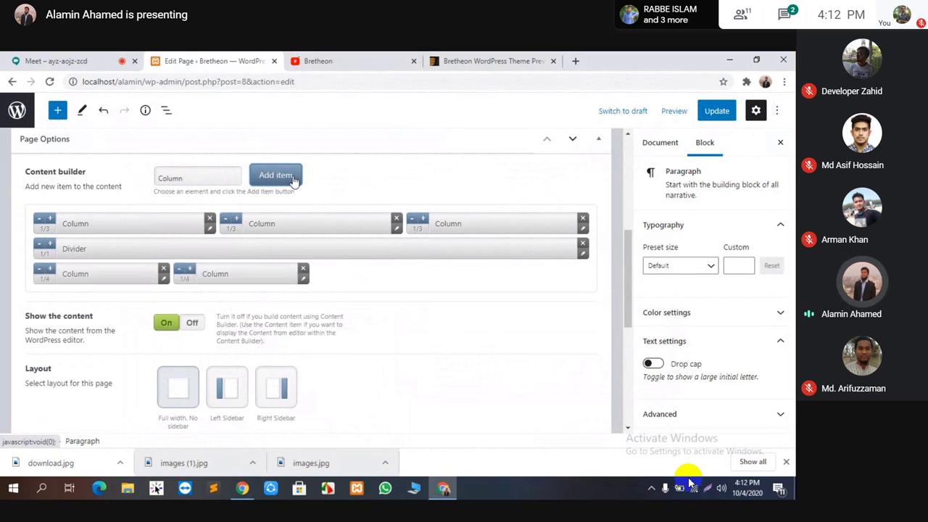
pyautogui.click(192, 269)
pyautogui.click(191, 269)
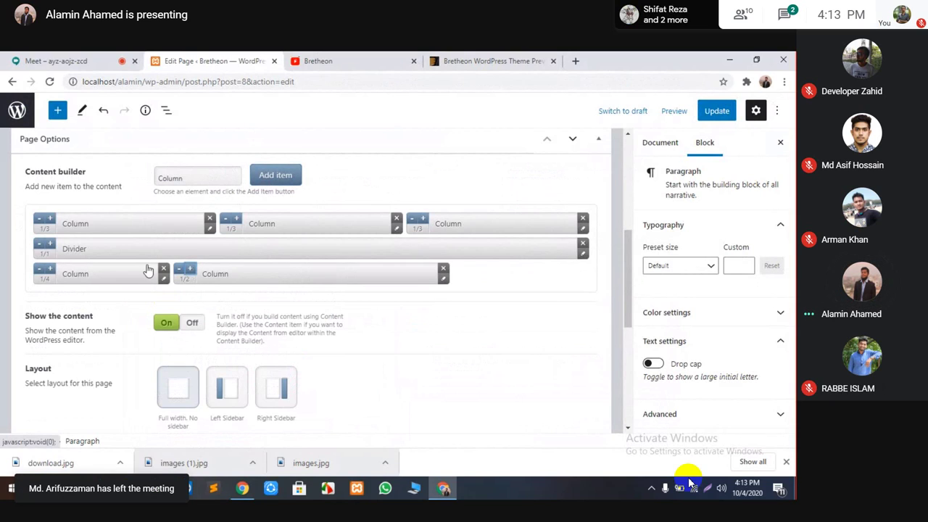
pyautogui.click(48, 270)
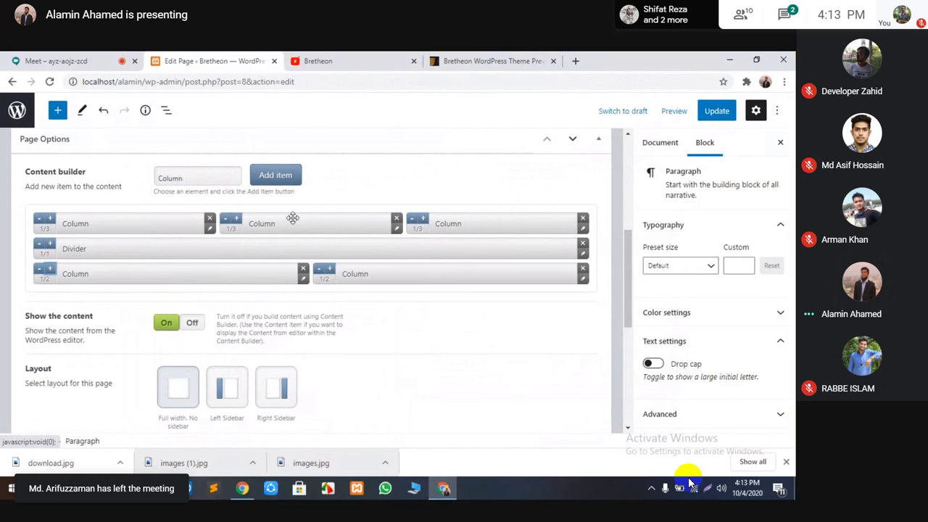
# Copy the demo's 'What our customers say?' heading and open the left half column for editing.
pyautogui.click(477, 58)
pyautogui.tripleClick(239, 273)
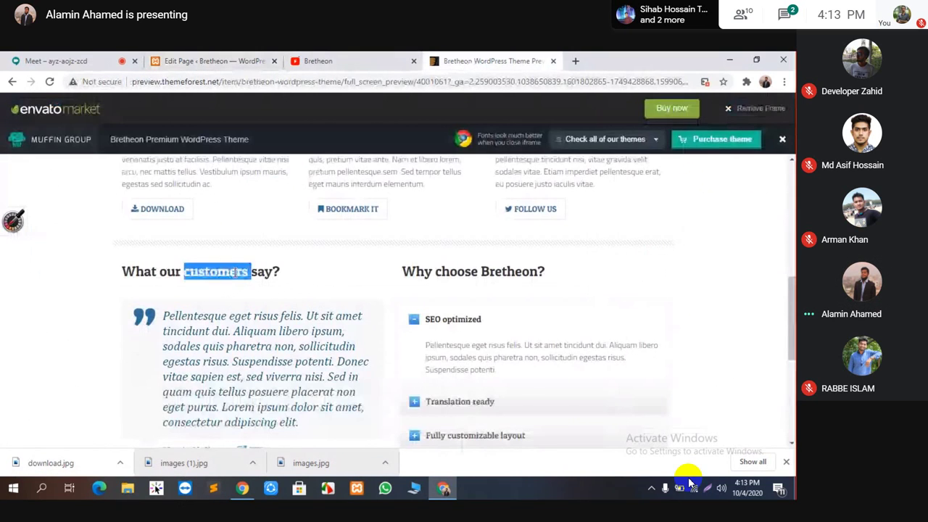
pyautogui.rightClick(243, 277)
pyautogui.click(248, 283)
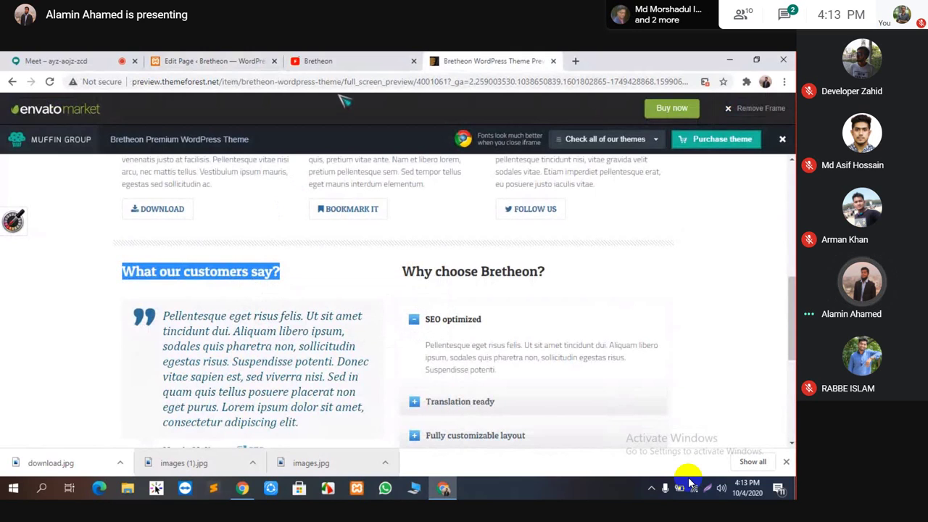
pyautogui.click(323, 63)
pyautogui.click(228, 62)
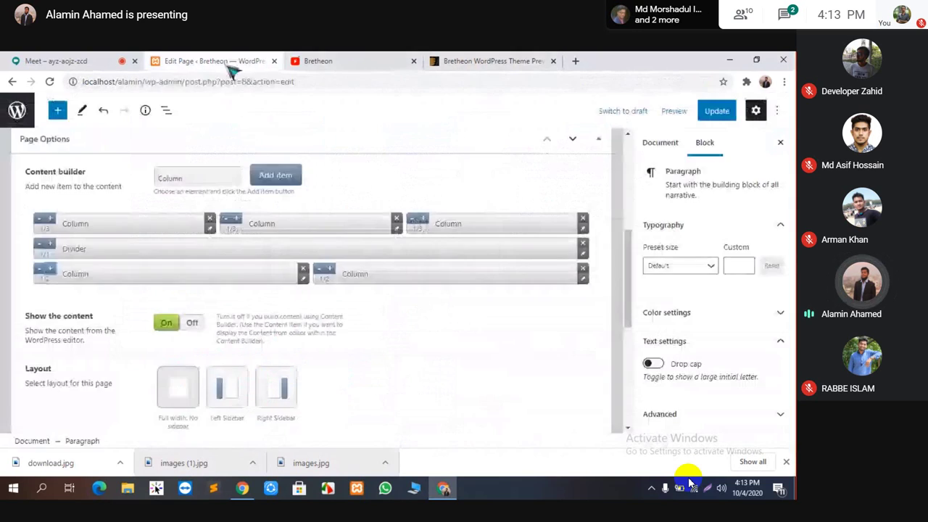
pyautogui.click(303, 279)
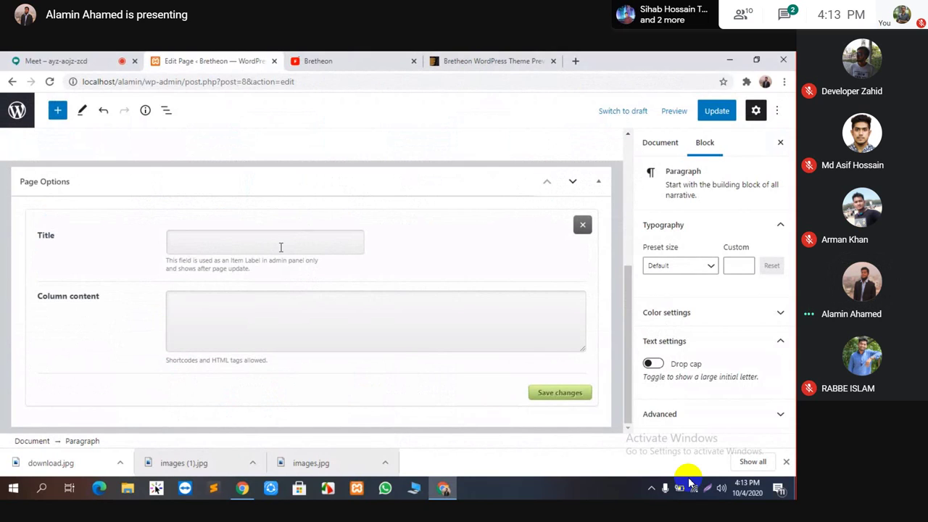
# Paste 'What our customers say?' into the first half column and save it.
pyautogui.rightClick(282, 302)
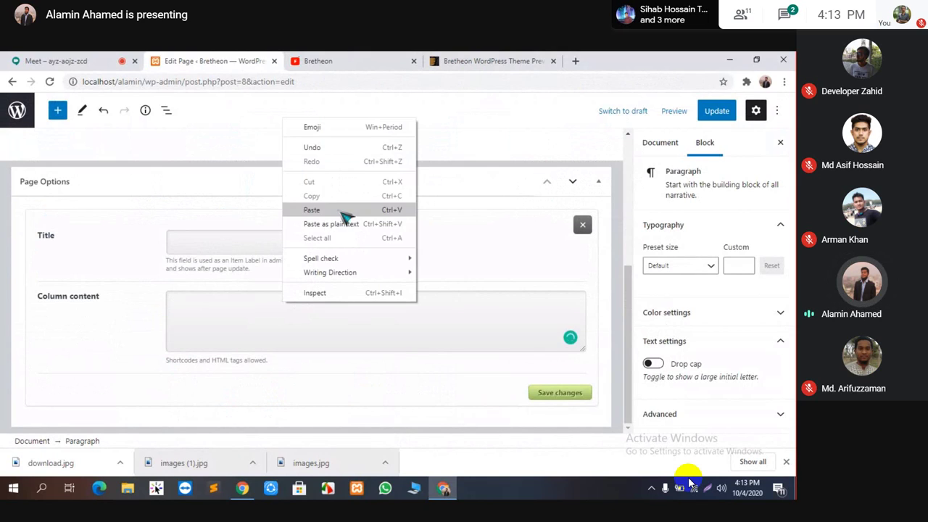
pyautogui.click(341, 210)
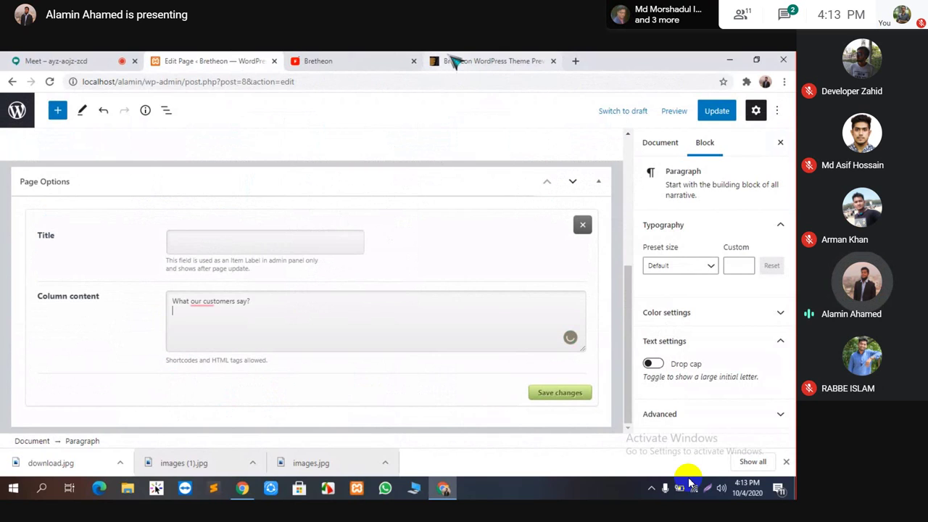
pyautogui.click(511, 62)
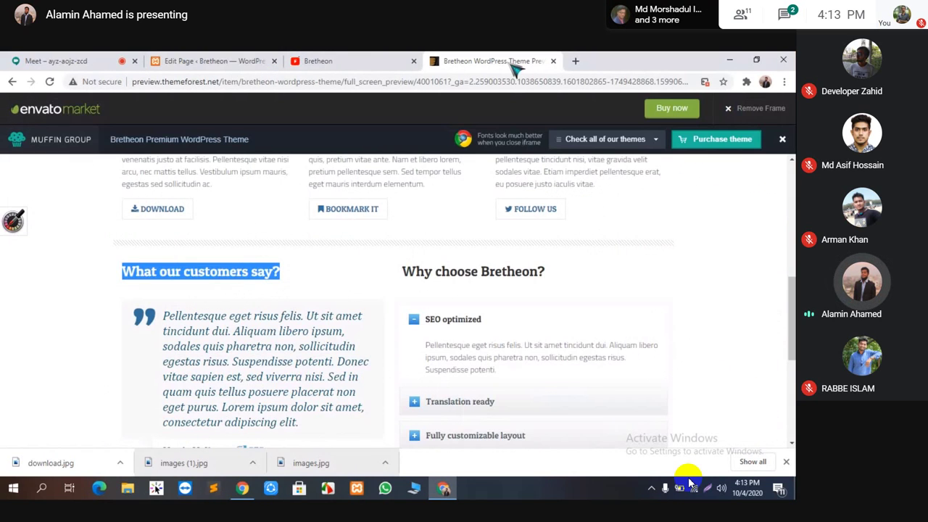
pyautogui.tripleClick(486, 276)
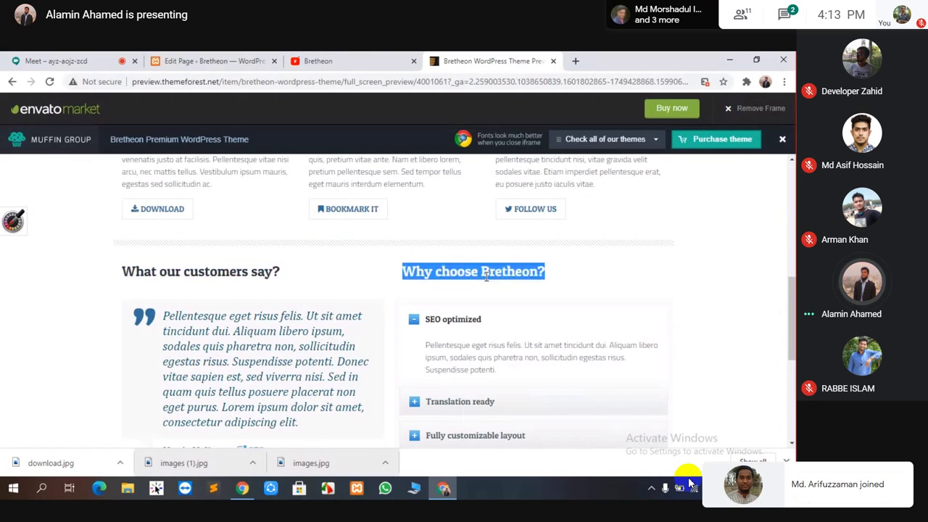
pyautogui.click(254, 60)
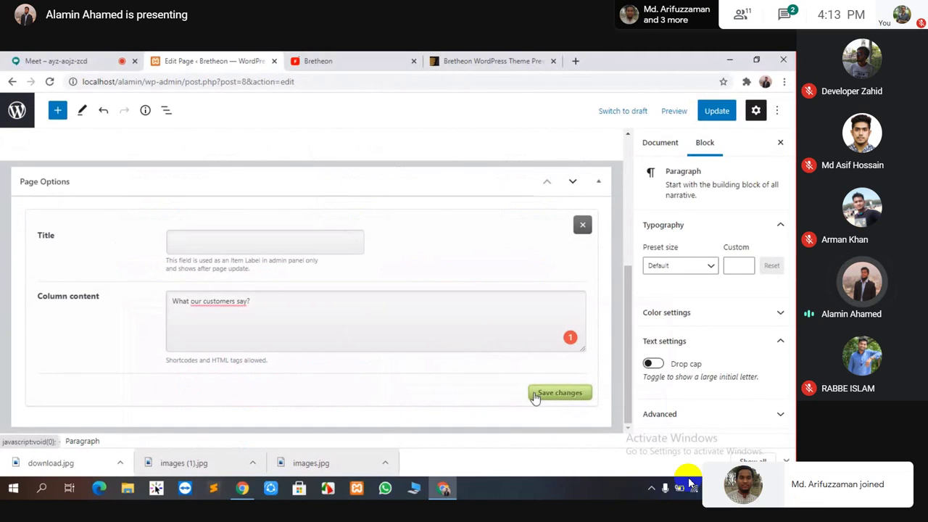
pyautogui.click(558, 393)
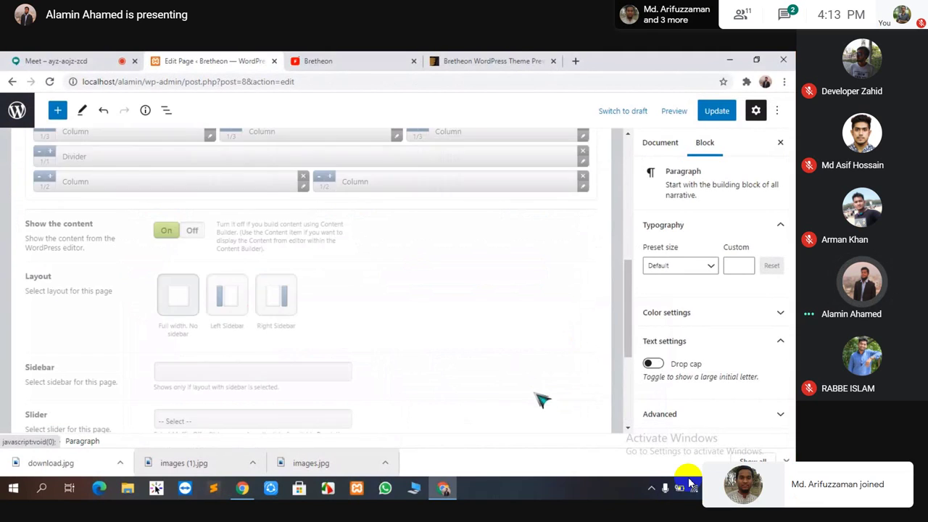
# Paste 'Why choose Bretheon?' into the second half column, save it, and update the page.
pyautogui.click(585, 189)
pyautogui.click(217, 301)
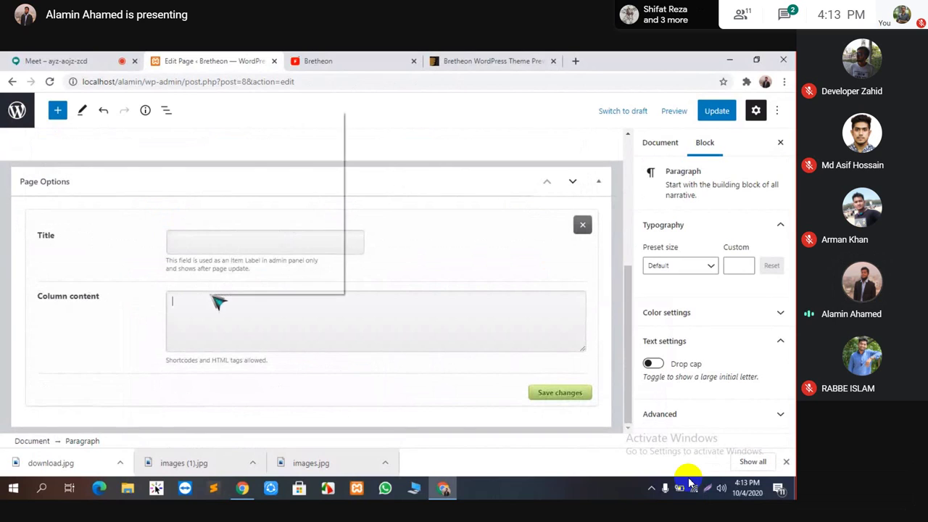
pyautogui.click(296, 209)
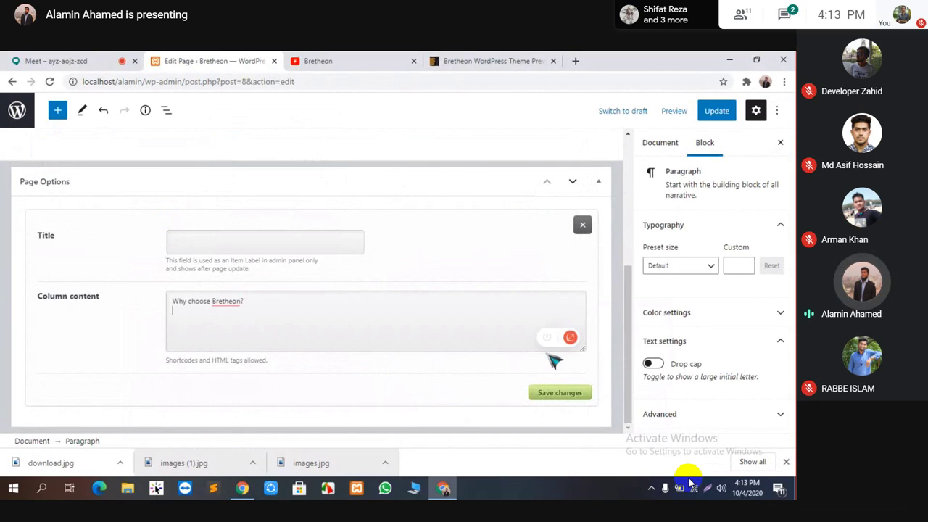
pyautogui.click(554, 394)
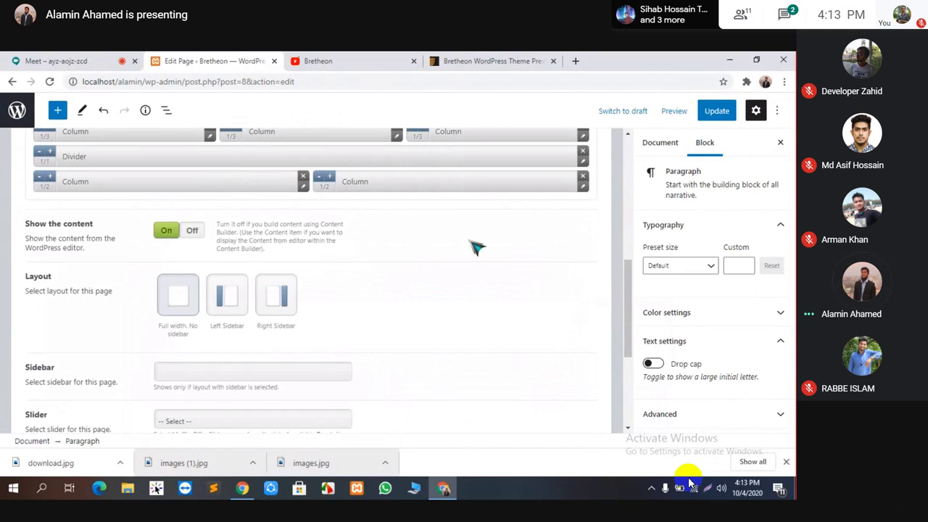
pyautogui.click(713, 110)
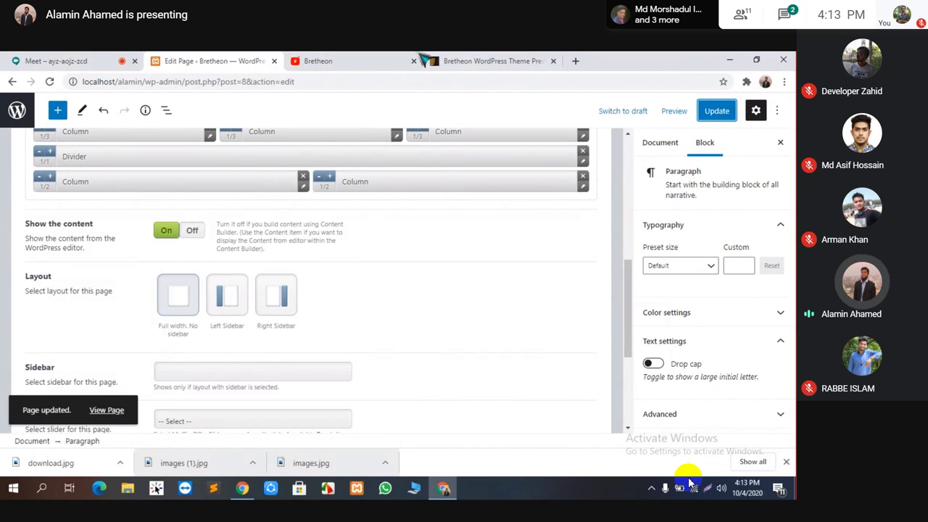
# Reload the live site to check the new half-column headings.
pyautogui.click(373, 61)
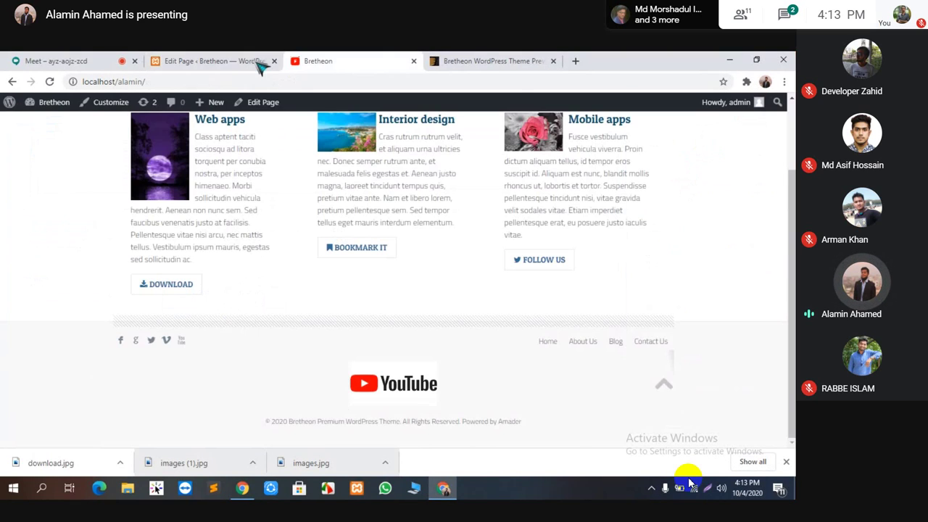
pyautogui.press('F5')
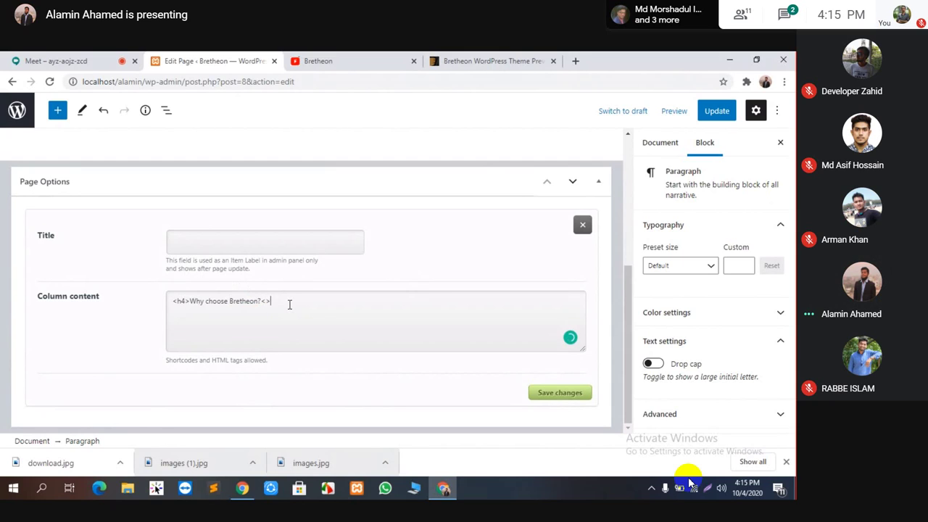
# Close the h4 tag on 'Why choose Bretheon?', save the column and update the page.
pyautogui.write('/h4')
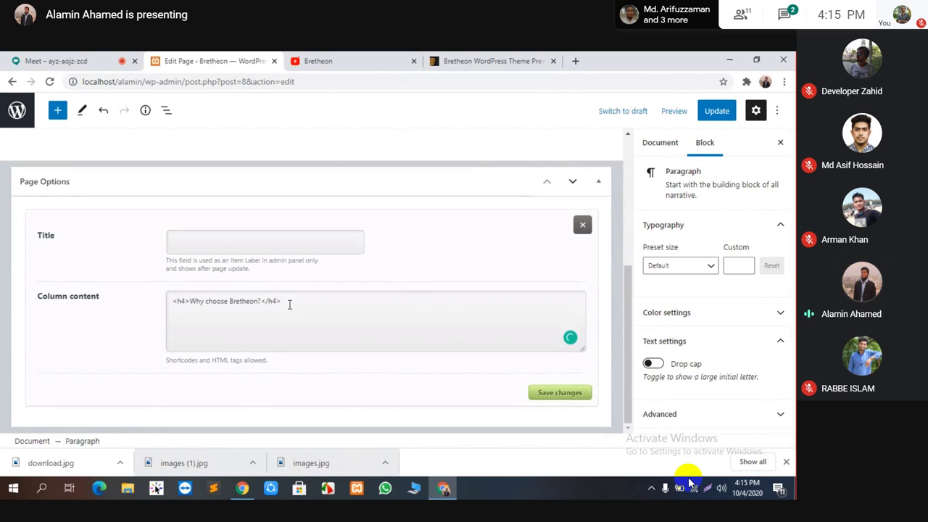
pyautogui.click(541, 398)
pyautogui.click(723, 110)
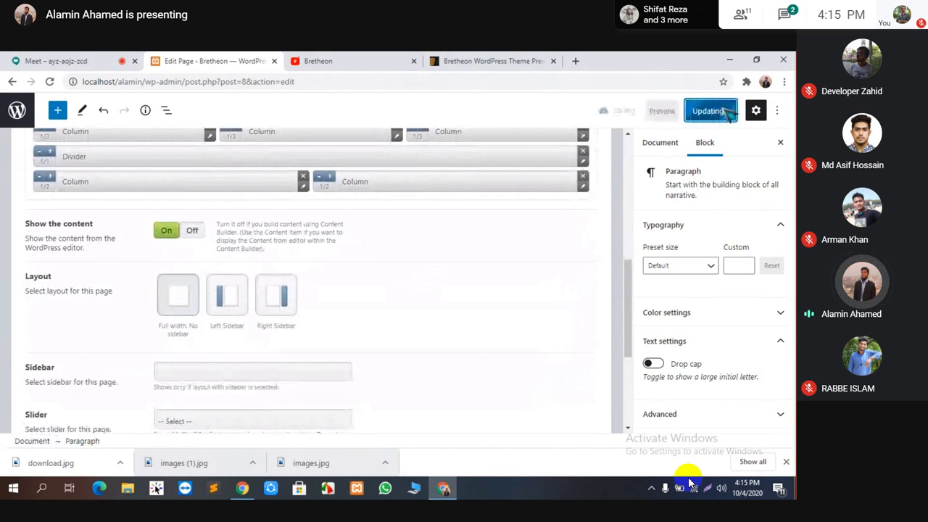
pyautogui.click(352, 60)
pyautogui.press('F5')
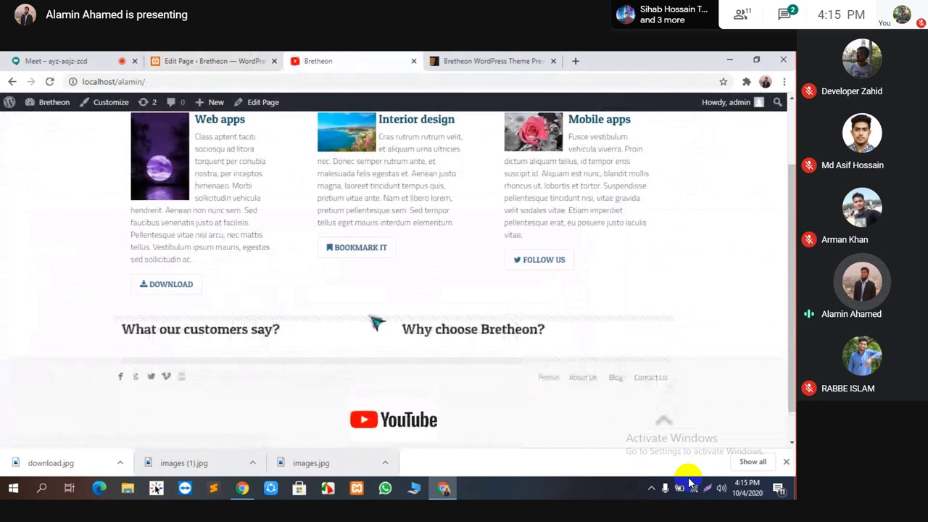
pyautogui.click(445, 60)
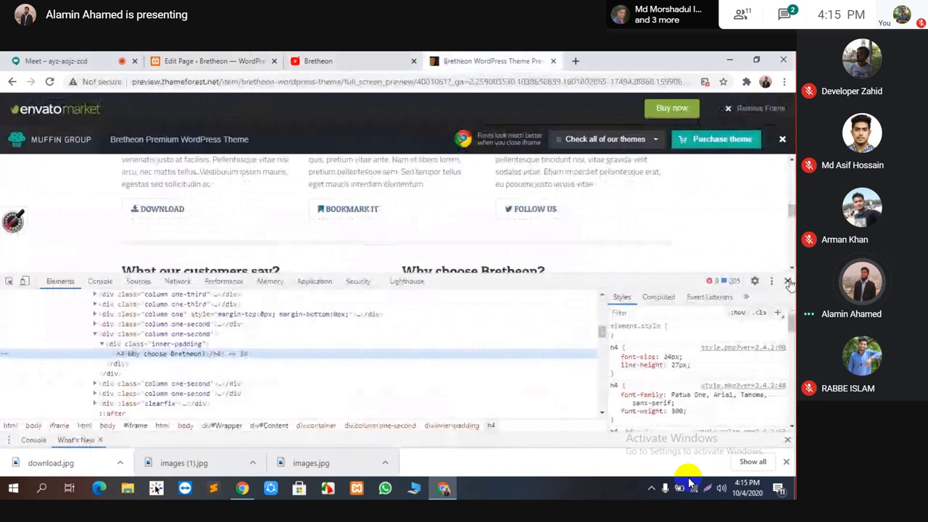
pyautogui.click(788, 281)
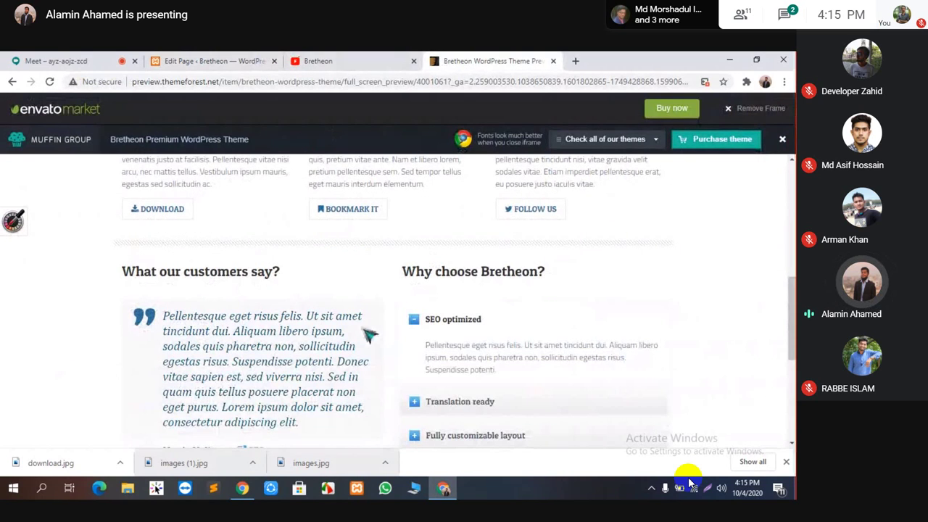
pyautogui.click(377, 62)
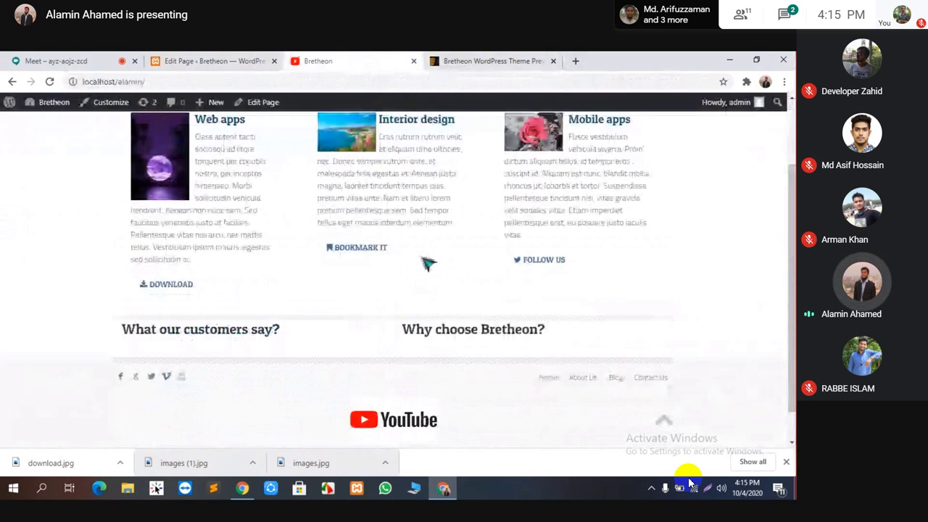
pyautogui.scroll(-1, 428, 263)
pyautogui.click(464, 60)
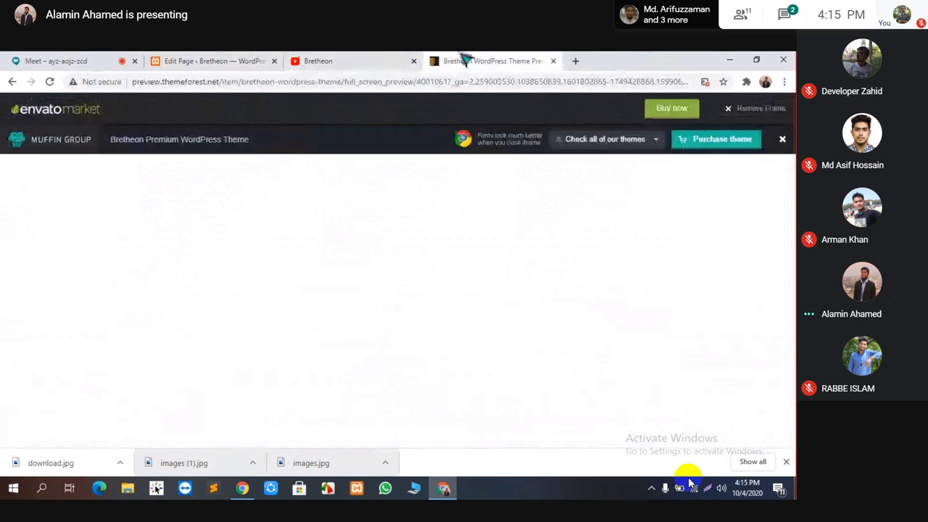
pyautogui.scroll(-2, 239, 333)
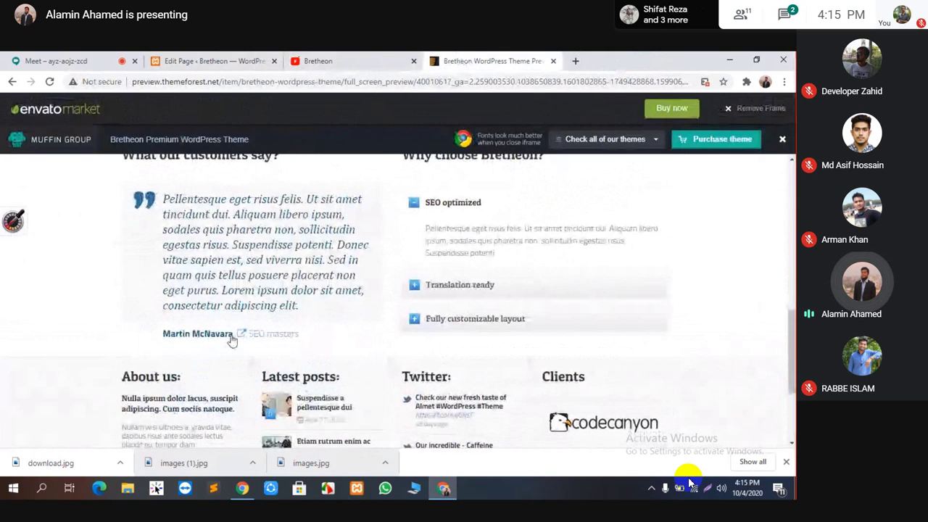
pyautogui.scroll(1, 335, 326)
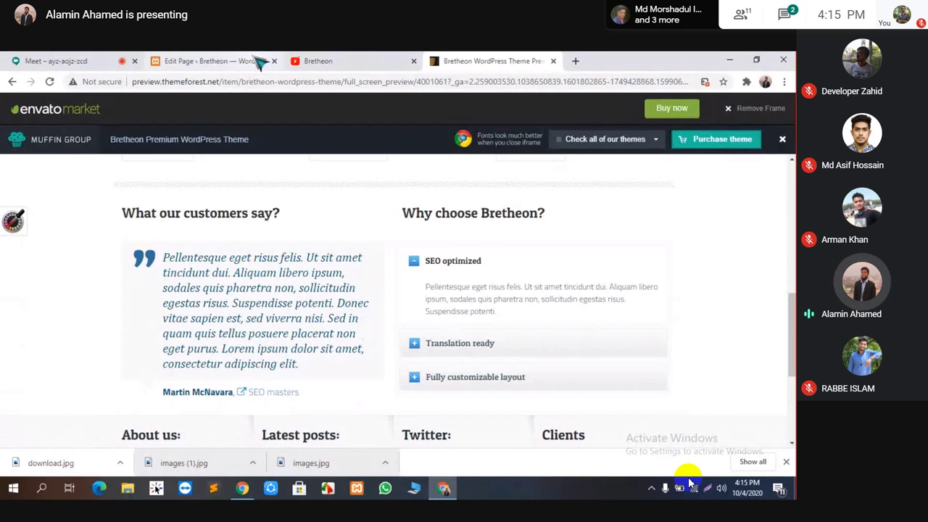
pyautogui.click(210, 61)
pyautogui.scroll(-1, 207, 302)
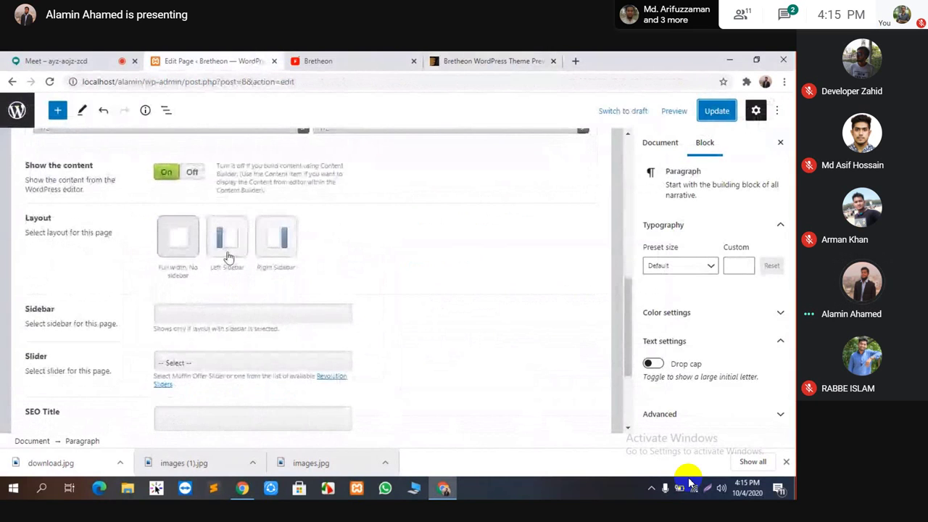
# Browse the element type list and compare the theme demo with the local site.
pyautogui.scroll(3, 227, 258)
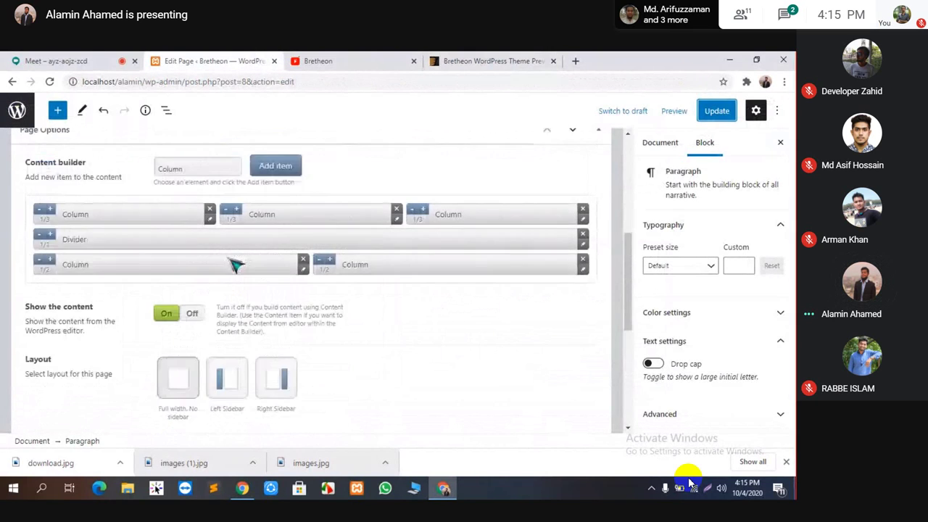
pyautogui.scroll(-2, 236, 265)
pyautogui.scroll(4, 231, 263)
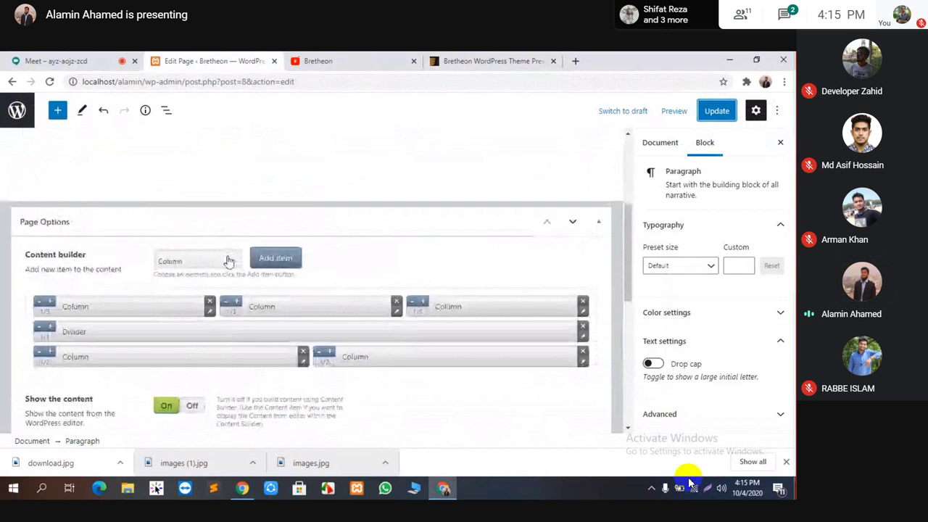
pyautogui.click(228, 262)
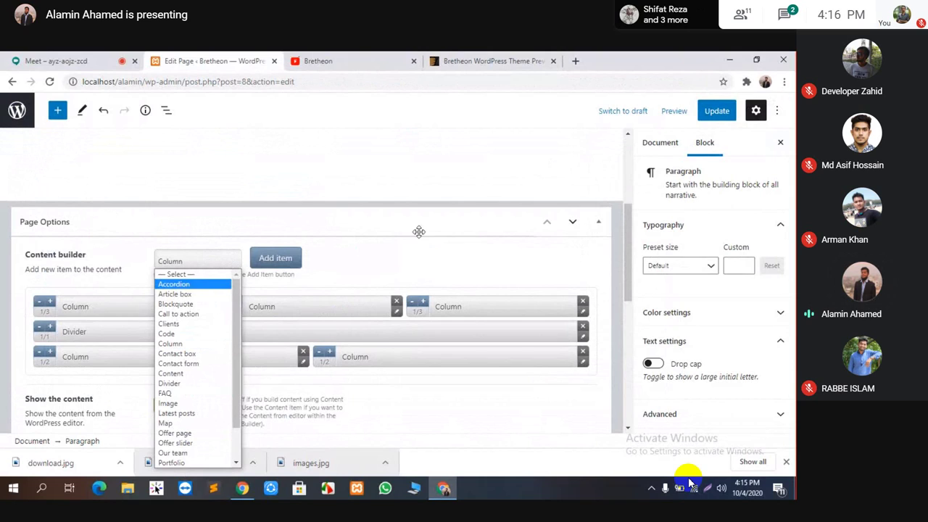
pyautogui.click(396, 267)
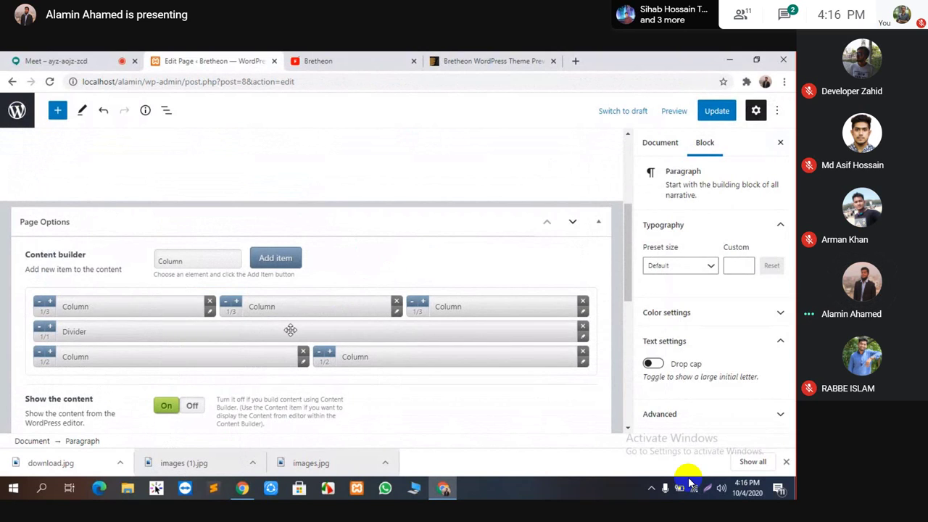
pyautogui.click(471, 63)
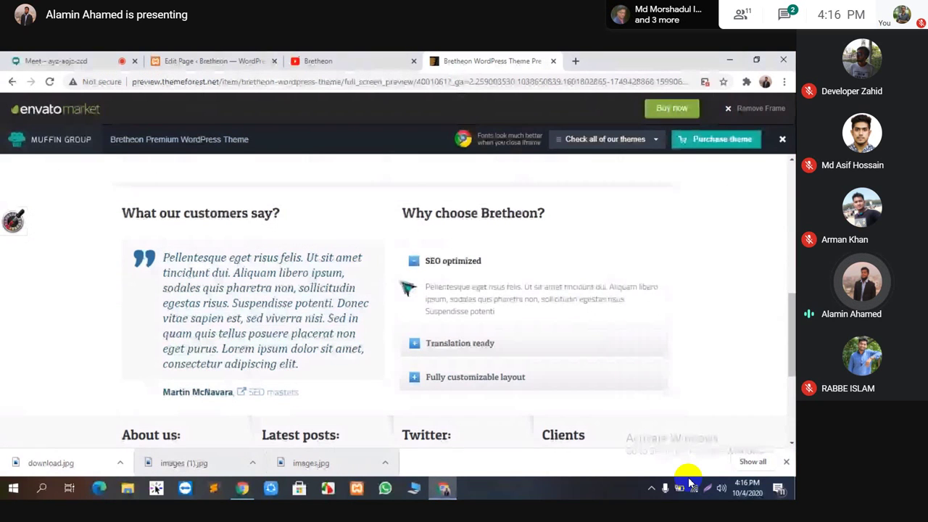
pyautogui.click(320, 61)
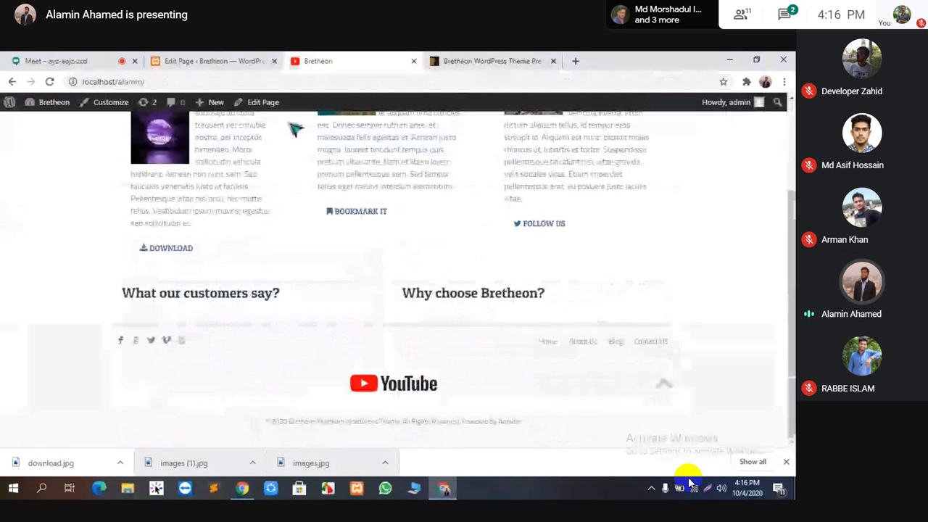
pyautogui.click(253, 61)
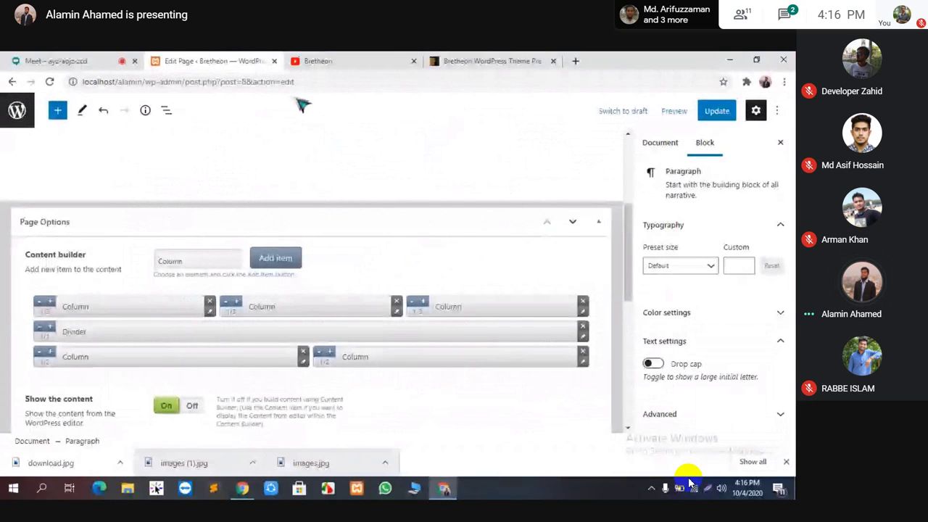
# Add a Blockquote item to the content builder and widen it from 1/4 to 1/3.
pyautogui.click(216, 262)
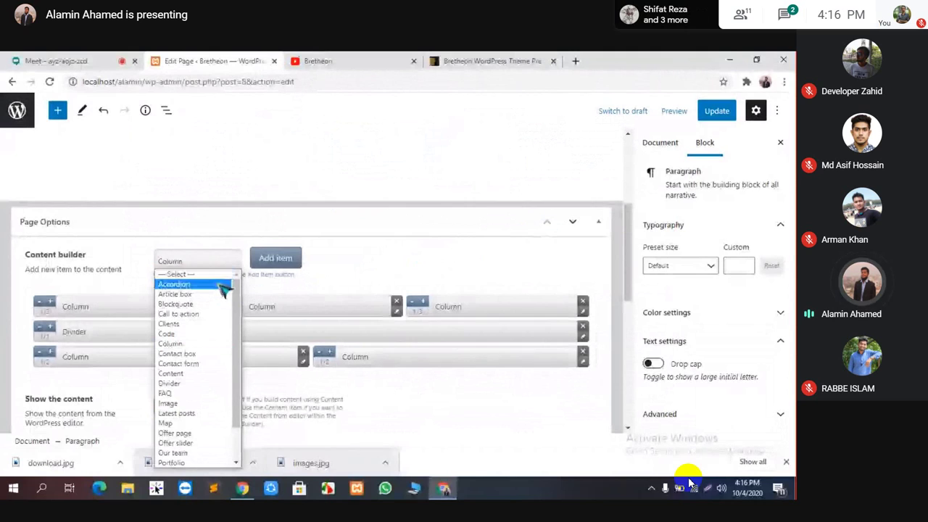
pyautogui.scroll(-1, 206, 335)
pyautogui.scroll(1, 207, 335)
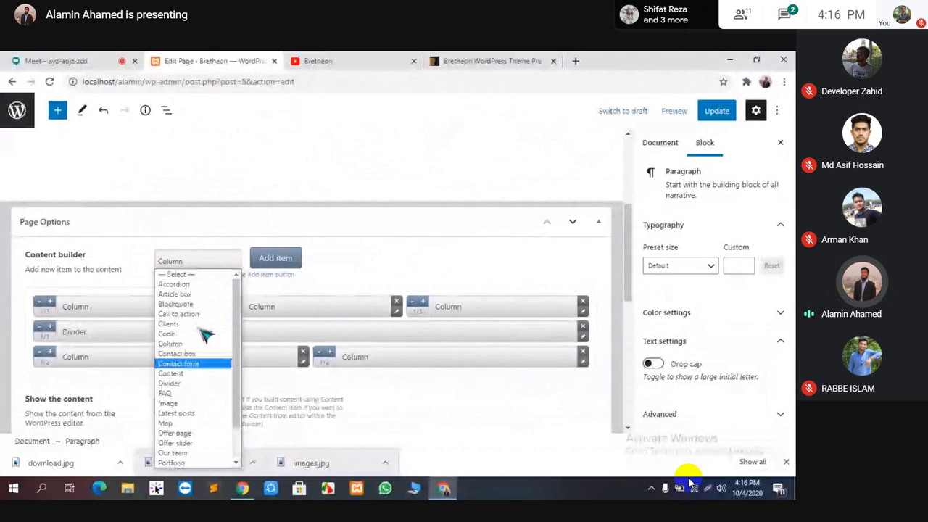
pyautogui.click(185, 300)
pyautogui.click(266, 257)
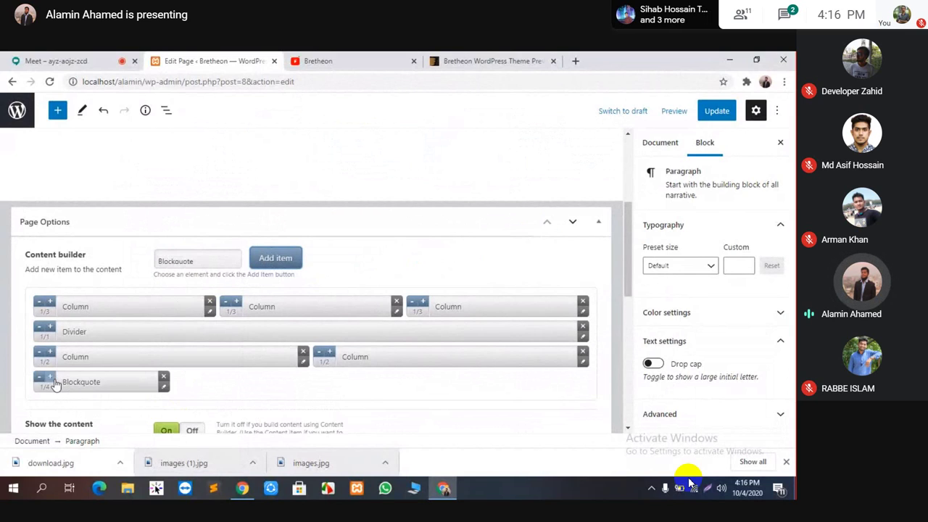
pyautogui.click(50, 378)
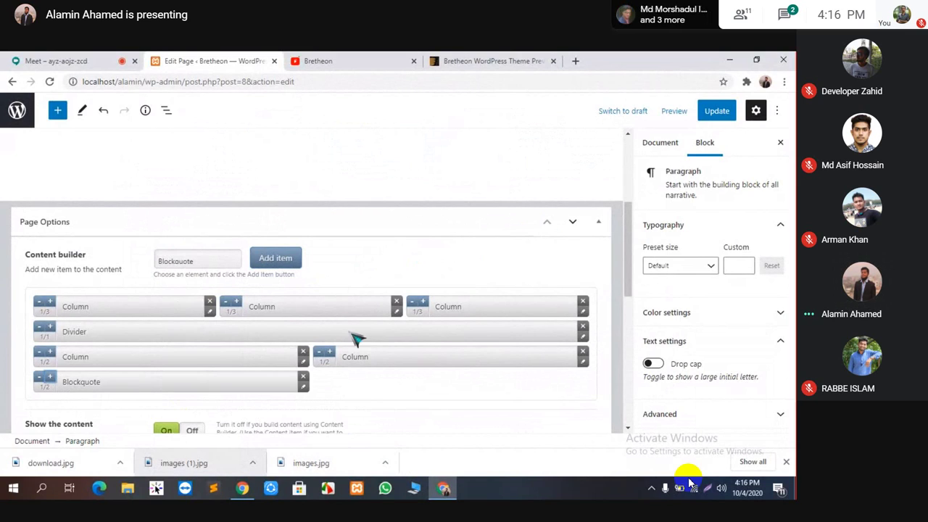
# Add an Accordion item and widen it to half width.
pyautogui.click(214, 260)
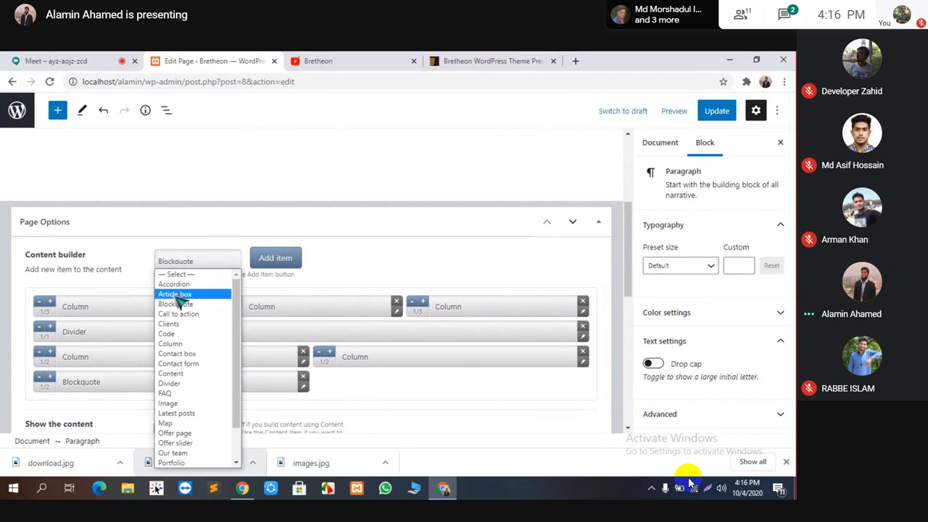
pyautogui.click(195, 285)
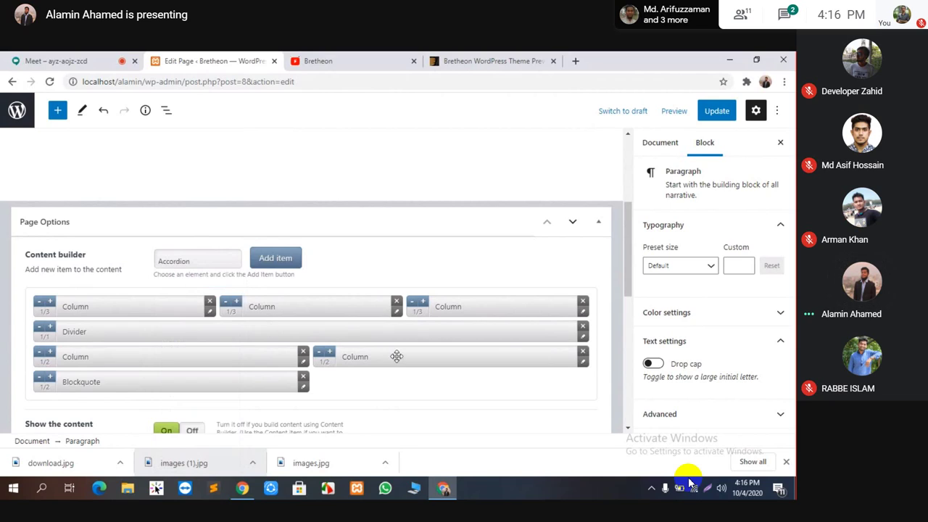
pyautogui.click(265, 259)
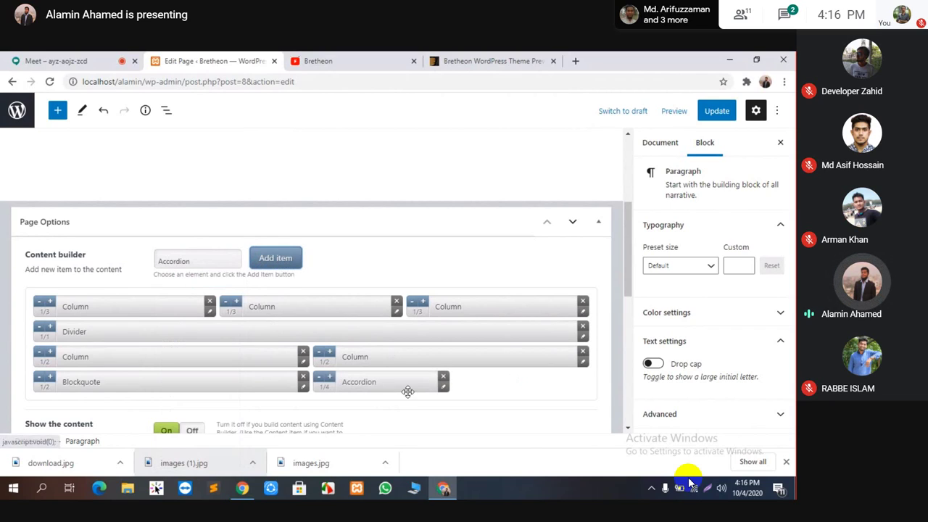
pyautogui.click(330, 379)
pyautogui.click(330, 379)
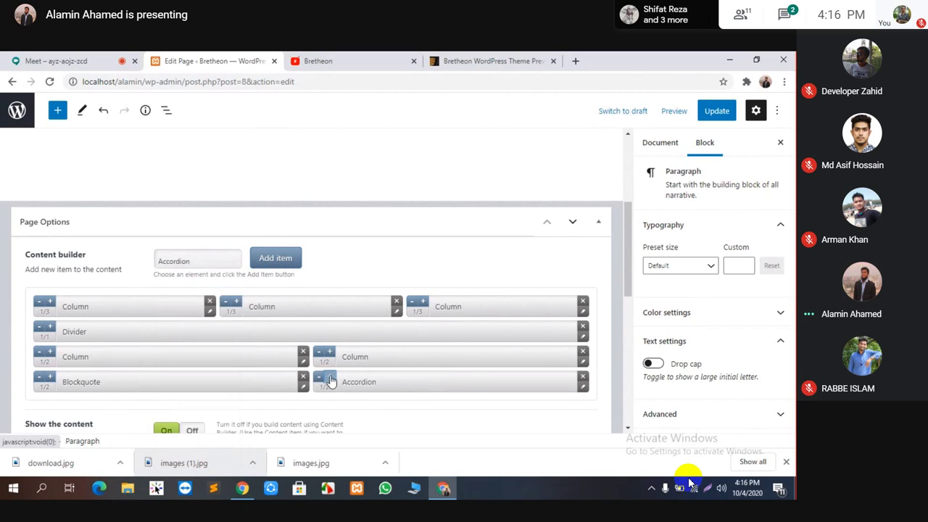
# Check the theme demo for reference, then update the page.
pyautogui.click(490, 60)
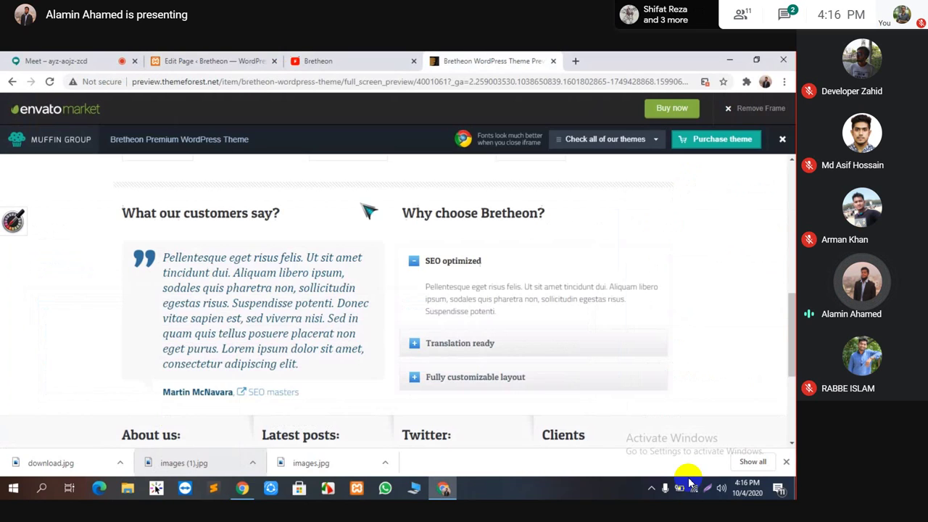
pyautogui.click(210, 61)
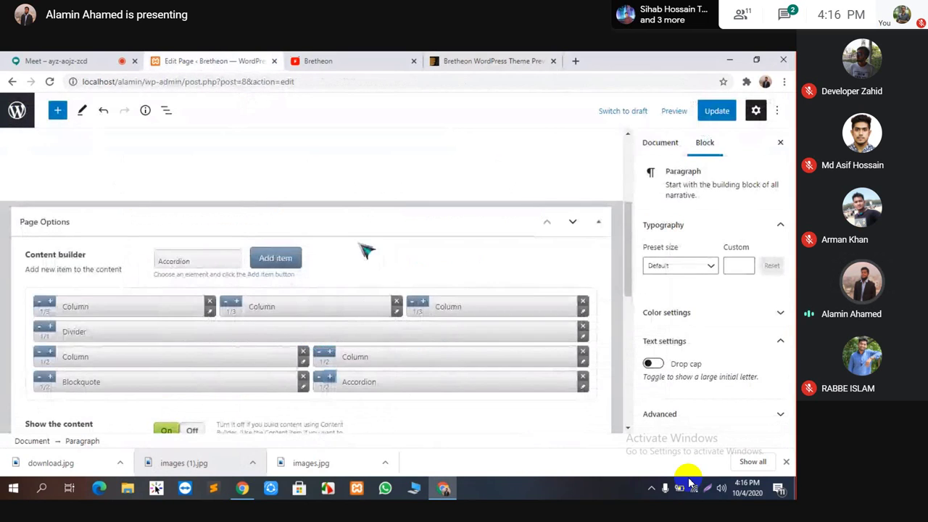
pyautogui.scroll(-1, 335, 348)
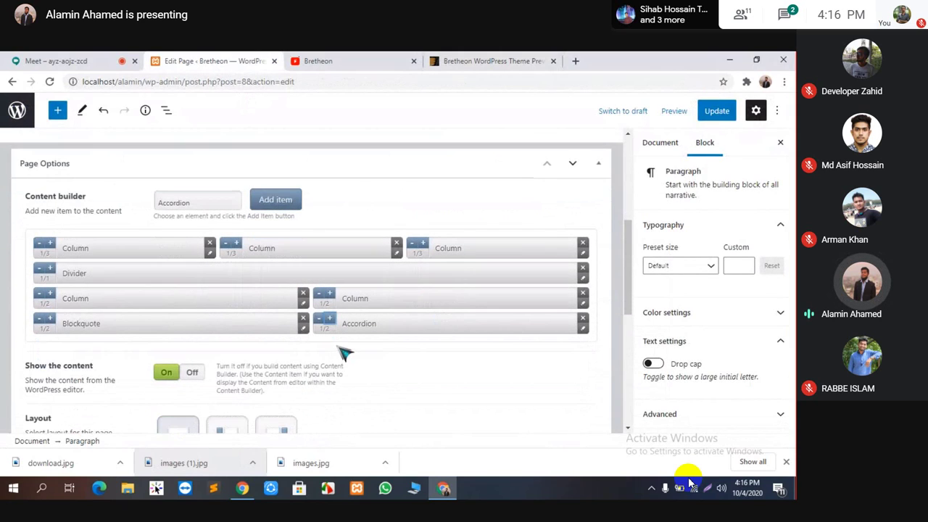
pyautogui.click(716, 113)
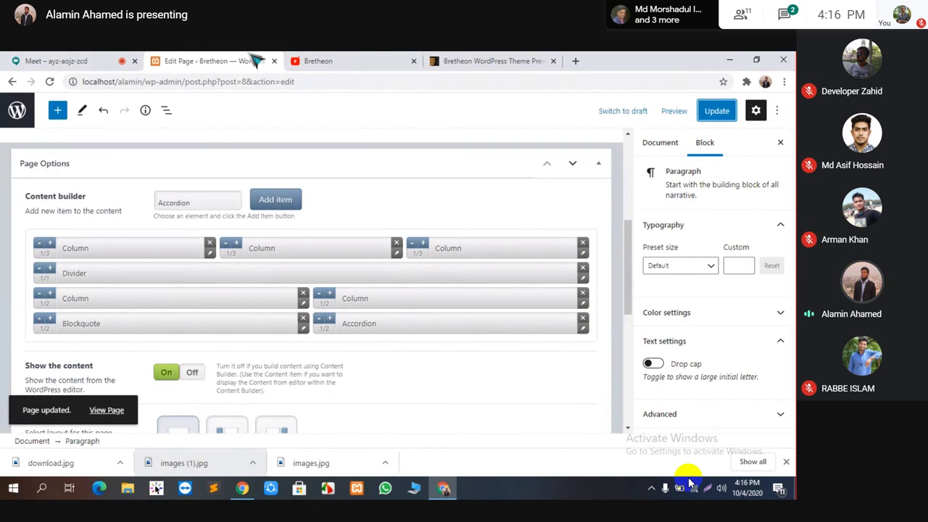
# Reload the live site to check the saved changes.
pyautogui.click(317, 61)
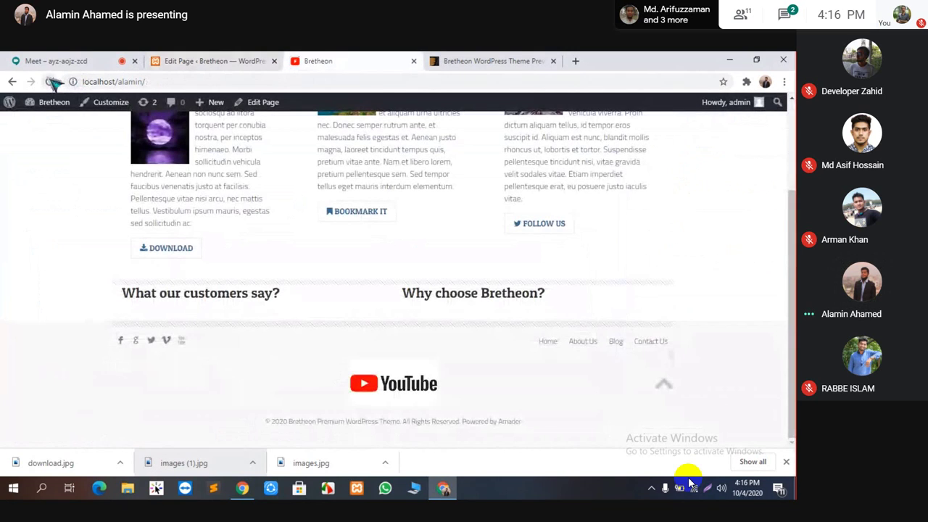
pyautogui.click(51, 82)
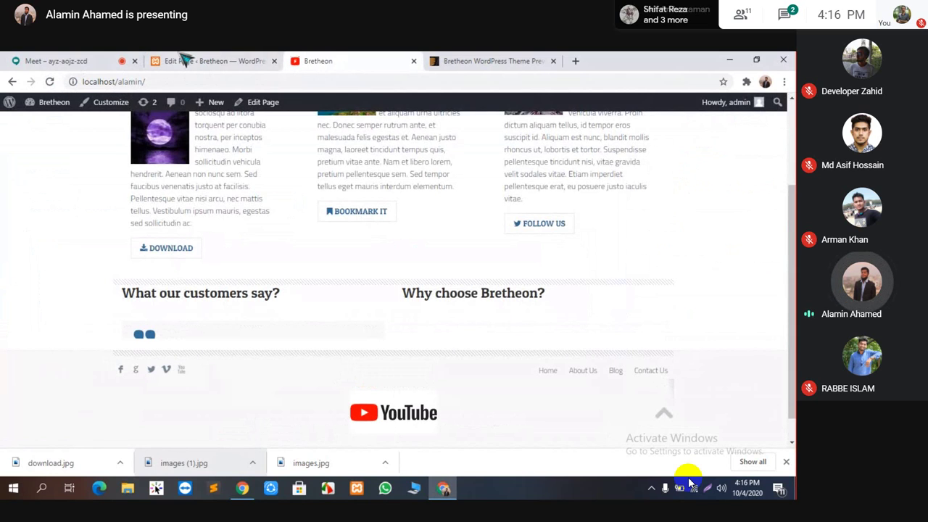
pyautogui.click(261, 61)
# Copy the testimonial paragraph from the Bretheon theme demo preview.
pyautogui.click(511, 61)
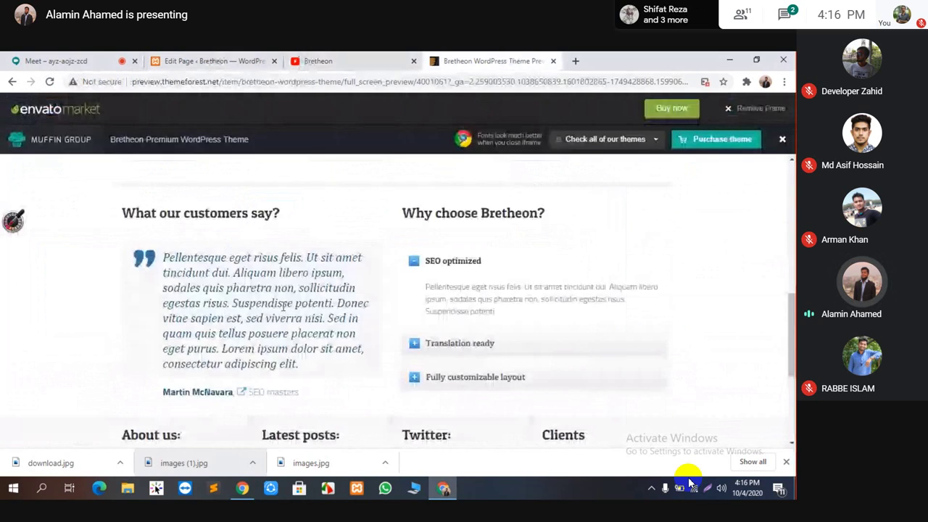
pyautogui.moveTo(165, 257); pyautogui.dragTo(297, 361)
pyautogui.hotkey('ctrl', 'c')
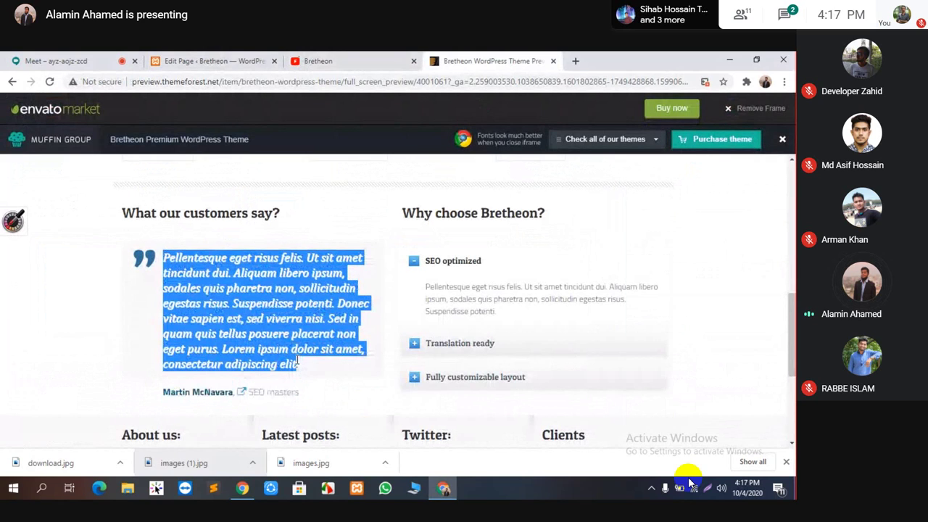
pyautogui.rightClick(245, 282)
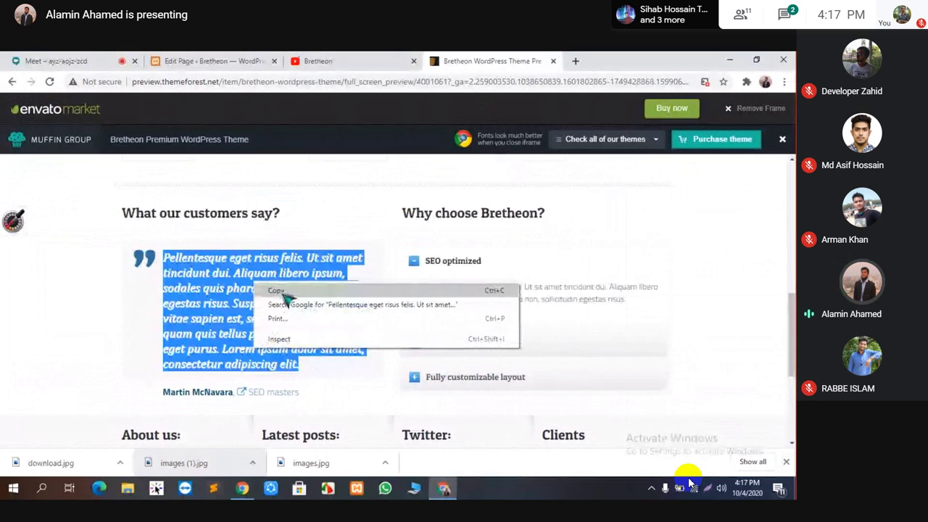
pyautogui.click(265, 292)
pyautogui.click(210, 61)
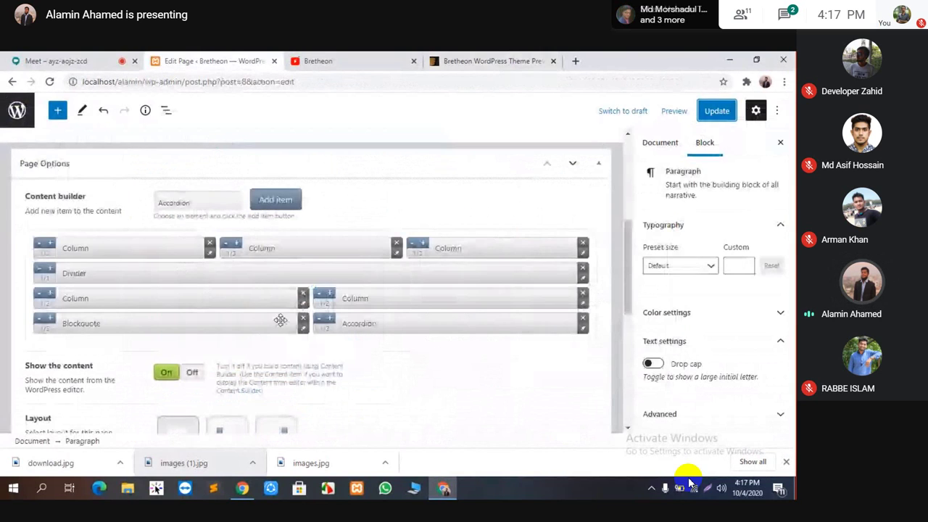
# Paste the copied testimonial into the Blockquote item's Content field.
pyautogui.click(303, 328)
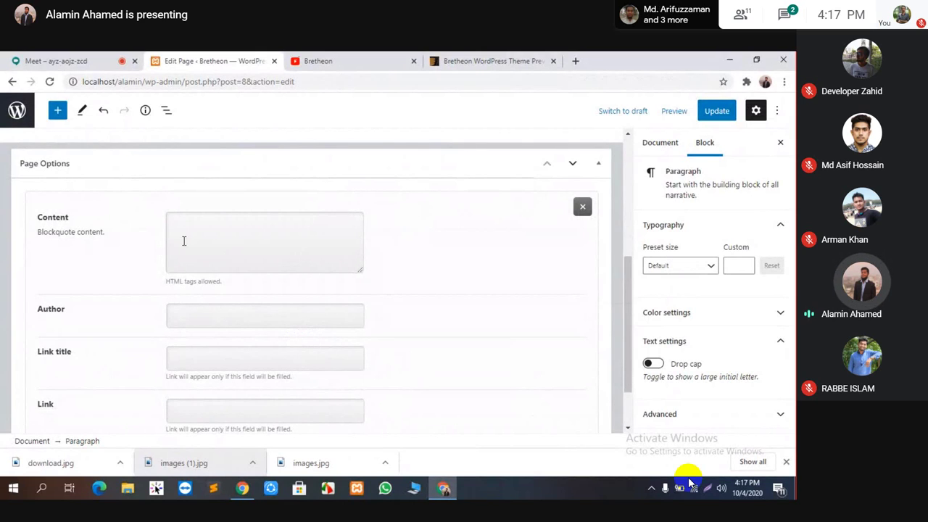
pyautogui.click(241, 231)
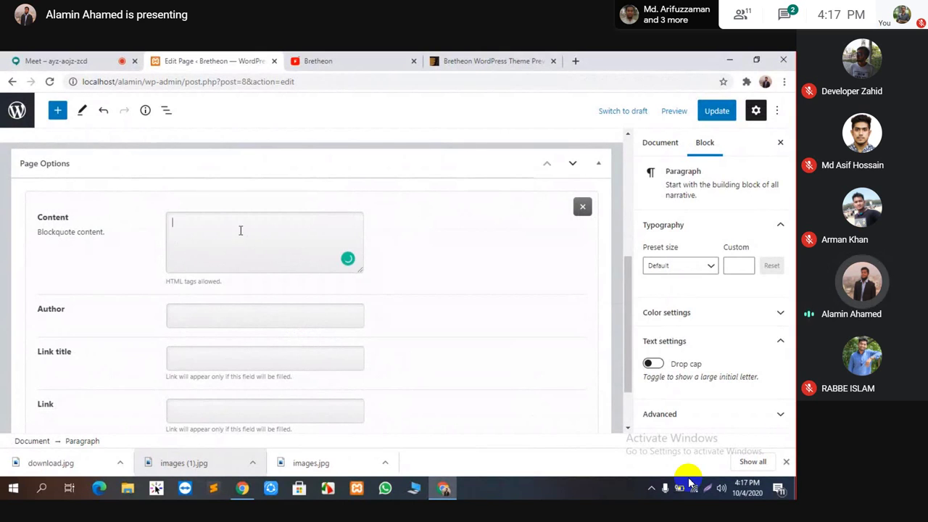
pyautogui.hotkey('ctrl', 'v')
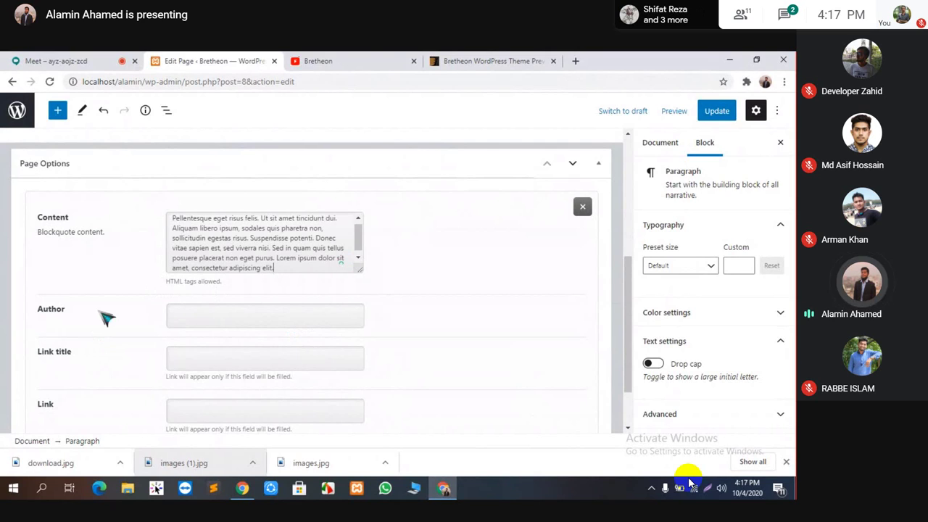
# Copy the testimonial author's name from the demo into the Author field.
pyautogui.click(389, 60)
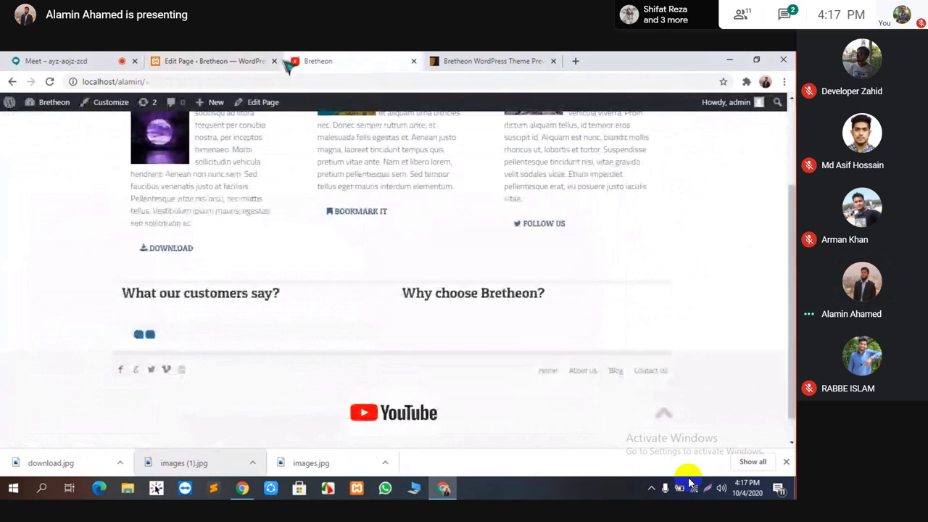
pyautogui.click(496, 62)
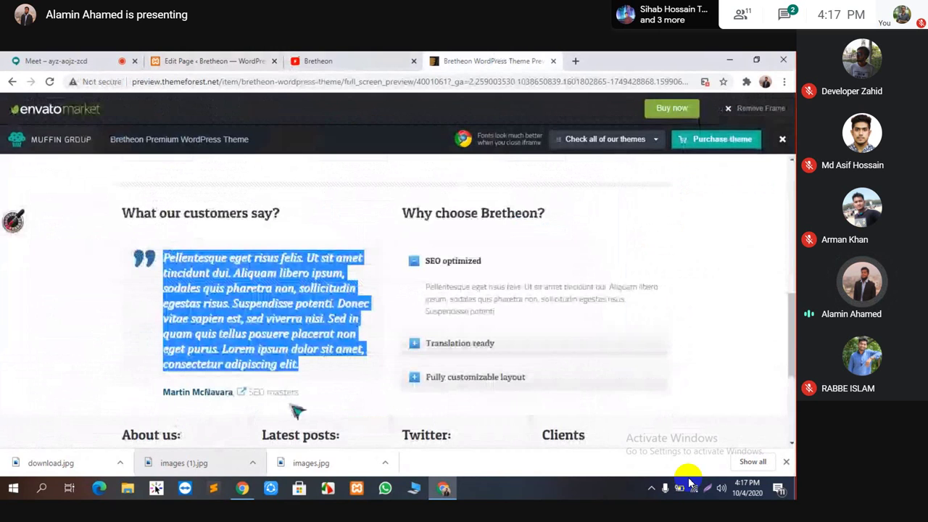
pyautogui.tripleClick(179, 392)
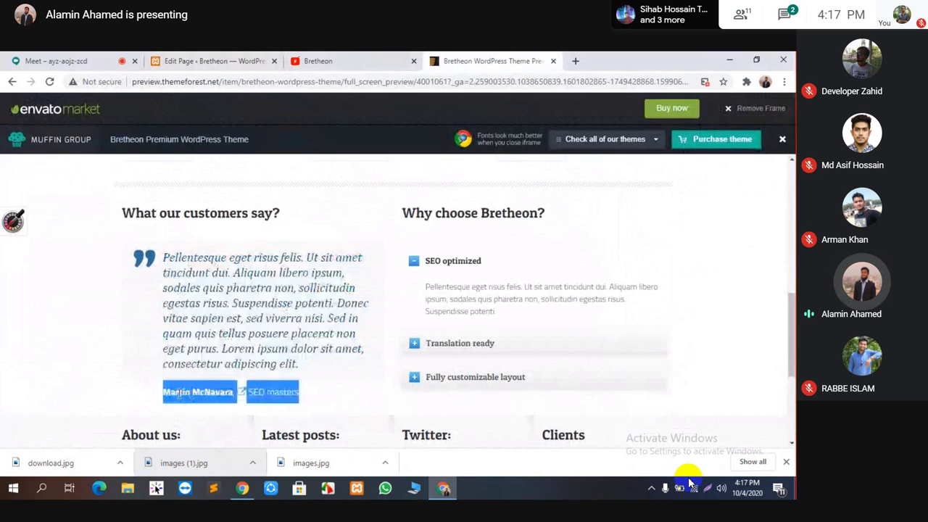
pyautogui.tripleClick(179, 392)
pyautogui.click(180, 393)
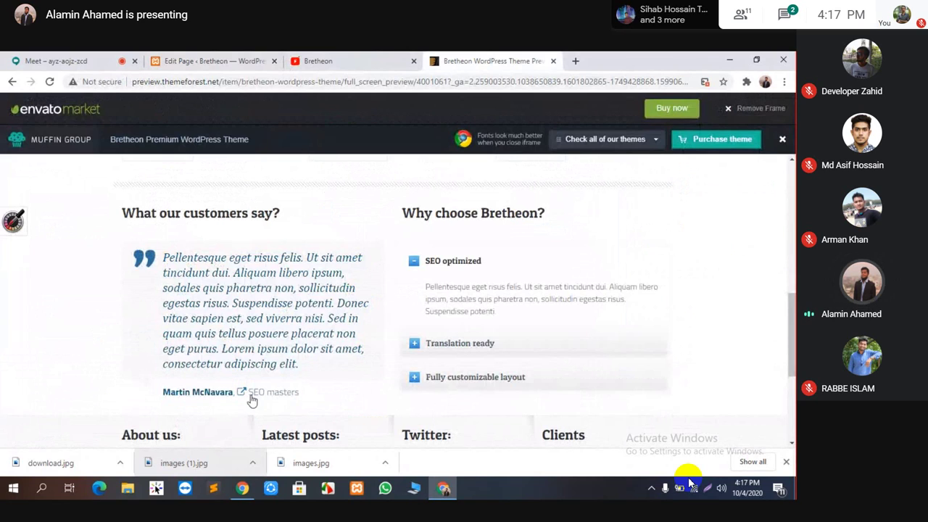
pyautogui.moveTo(233, 393); pyautogui.dragTo(164, 392)
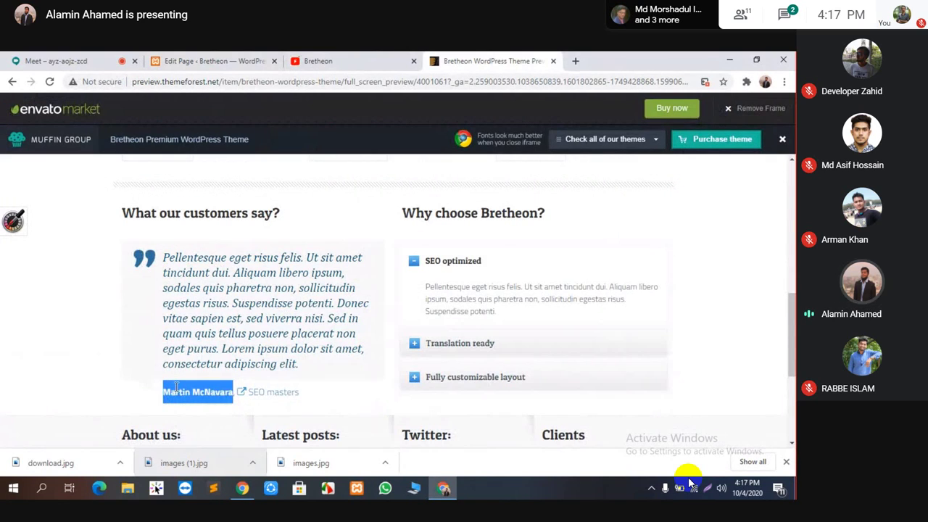
pyautogui.rightClick(175, 389)
pyautogui.click(199, 393)
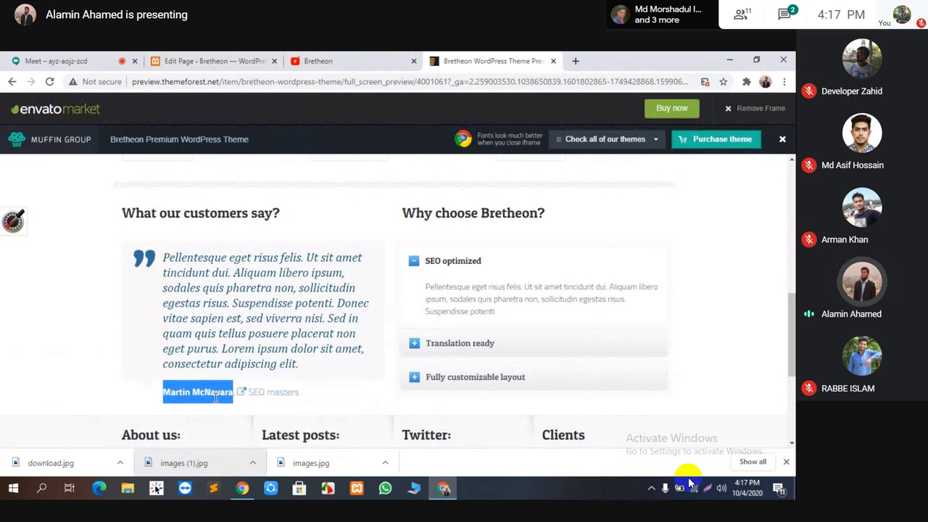
pyautogui.click(236, 59)
pyautogui.click(203, 317)
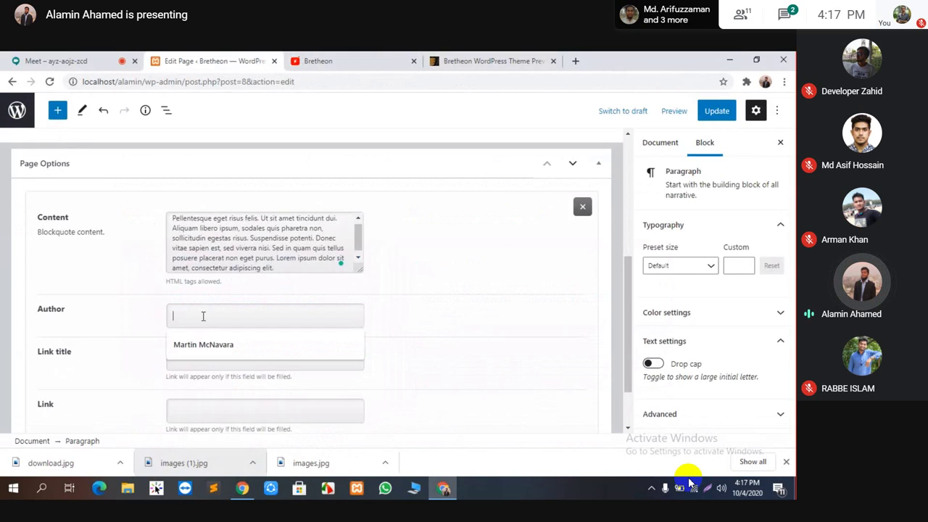
pyautogui.hotkey('ctrl', 'v')
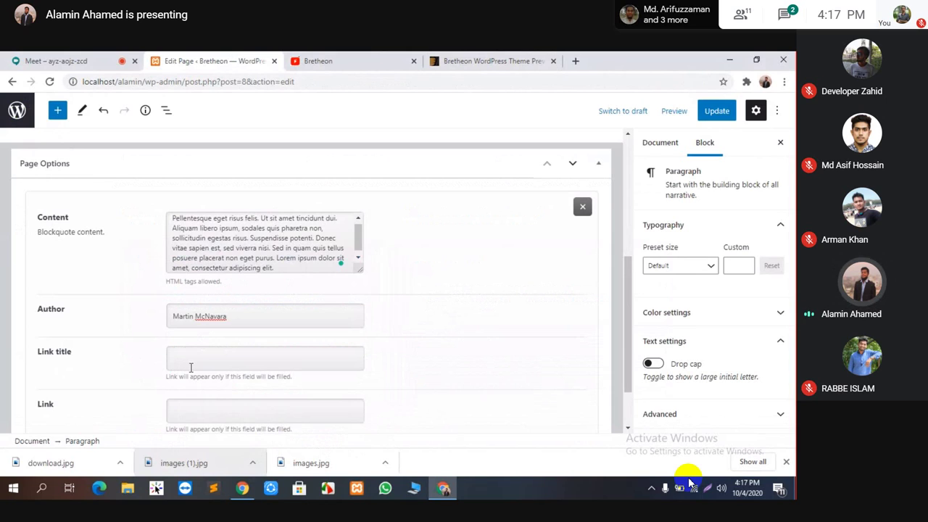
# Set the Blockquote's Link title to 'SEO masters' and its Link to '#'.
pyautogui.click(319, 61)
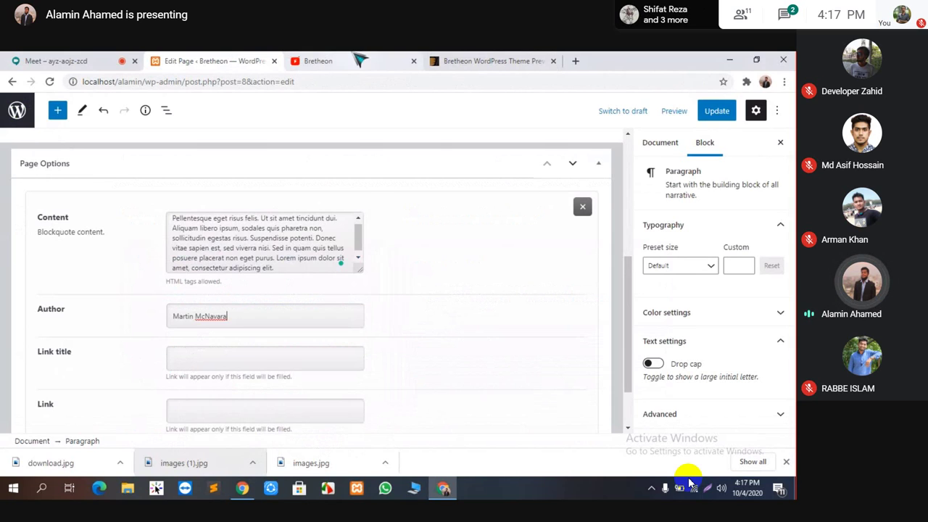
pyautogui.click(205, 61)
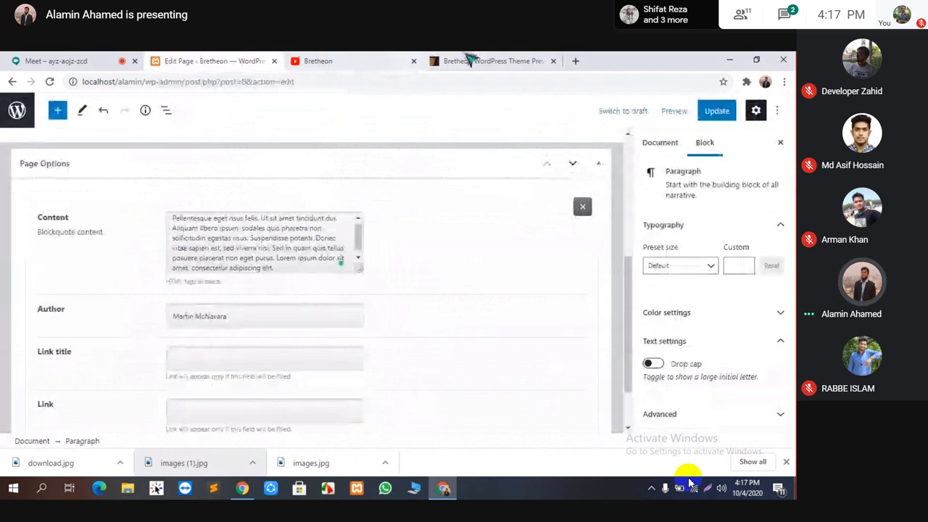
pyautogui.click(469, 61)
pyautogui.click(309, 400)
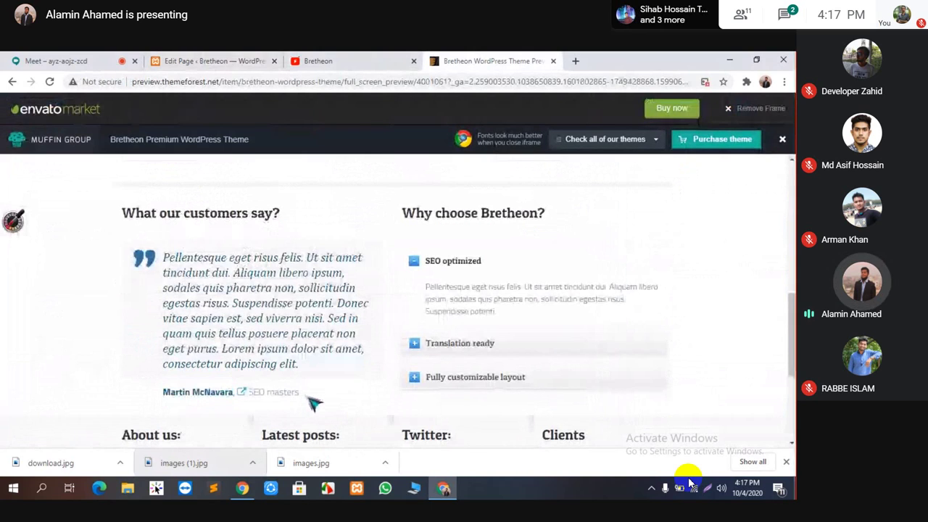
pyautogui.tripleClick(300, 397)
pyautogui.click(291, 395)
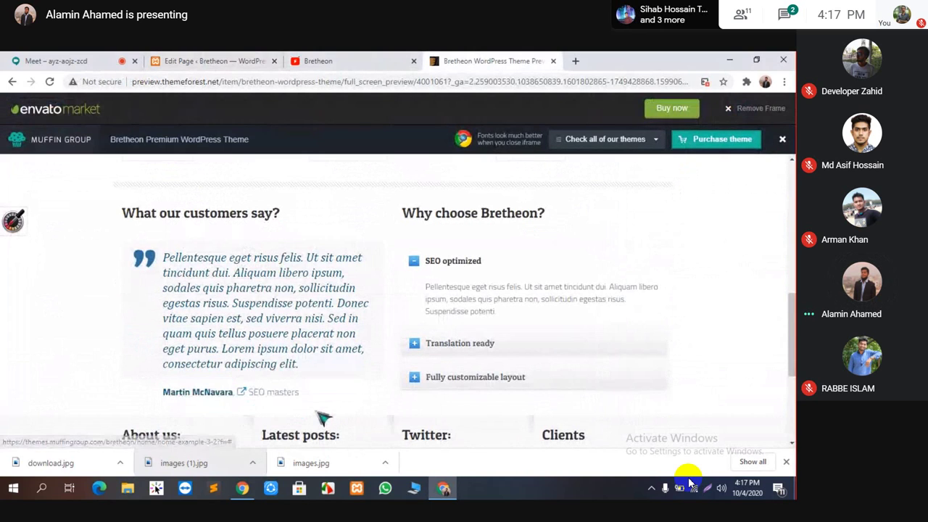
pyautogui.moveTo(301, 393); pyautogui.dragTo(249, 393)
pyautogui.rightClick(261, 398)
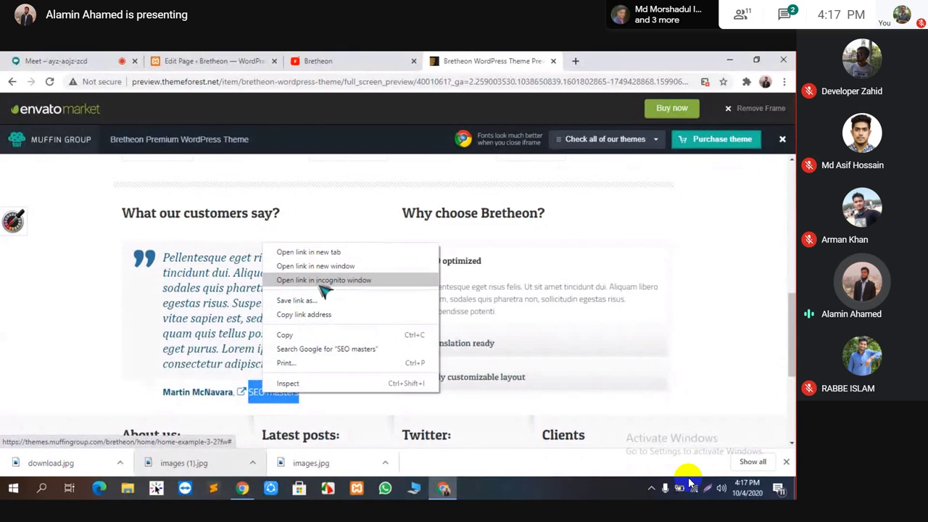
pyautogui.click(327, 337)
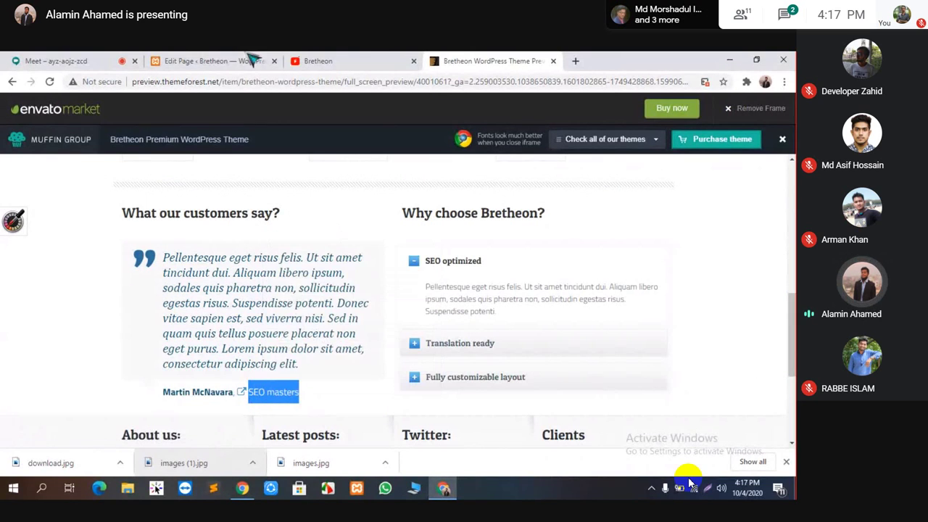
pyautogui.click(210, 61)
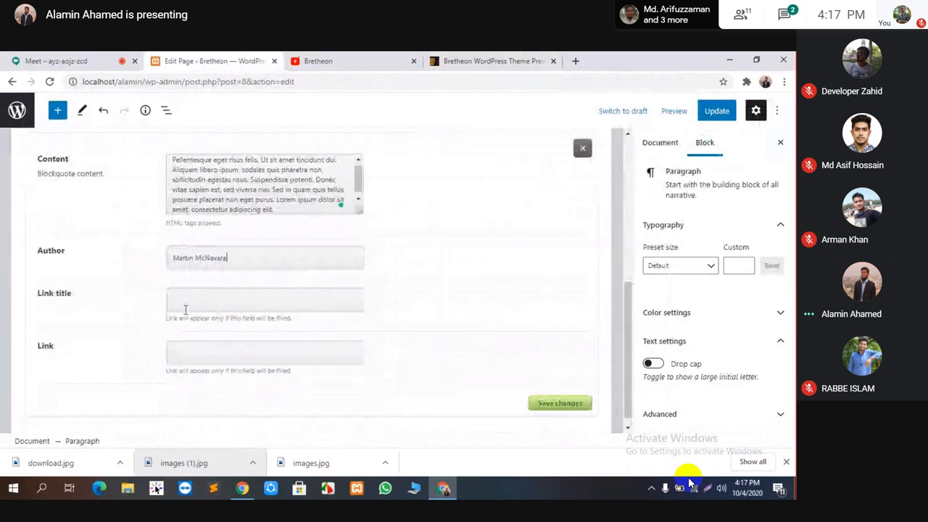
pyautogui.click(183, 303)
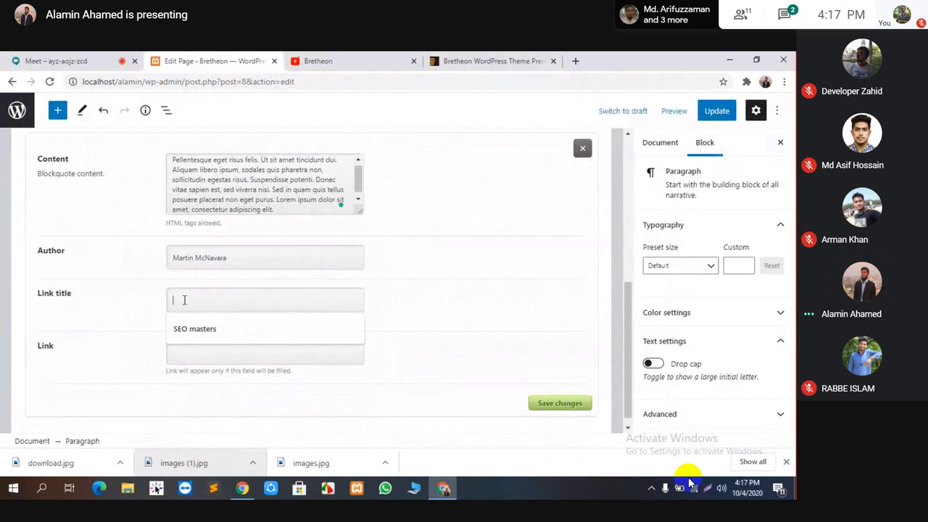
pyautogui.click(187, 325)
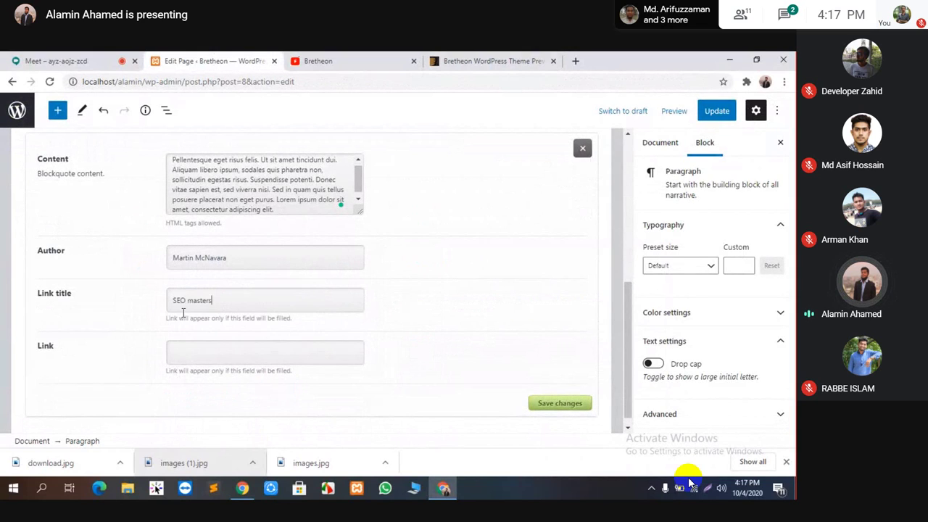
pyautogui.click(201, 353)
pyautogui.write('#')
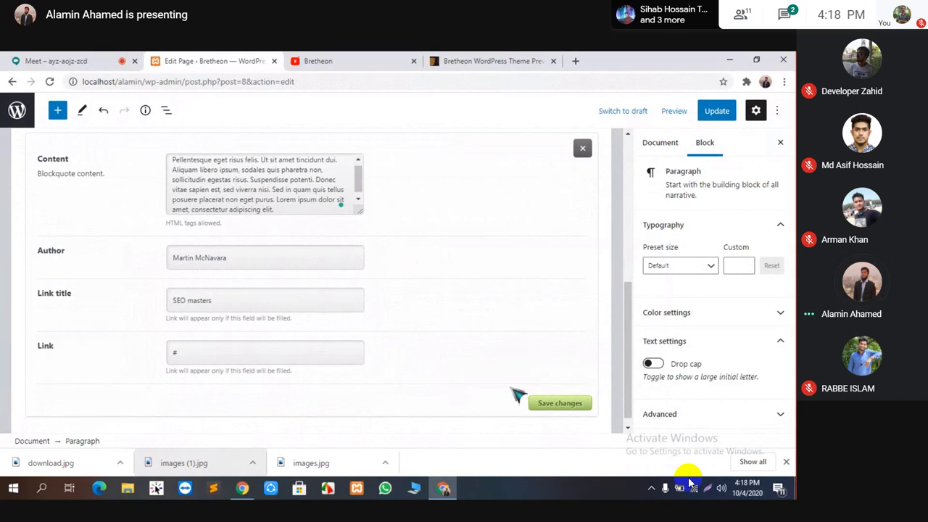
# Save the Blockquote, update the page and reload the front end to see the quote.
pyautogui.click(560, 407)
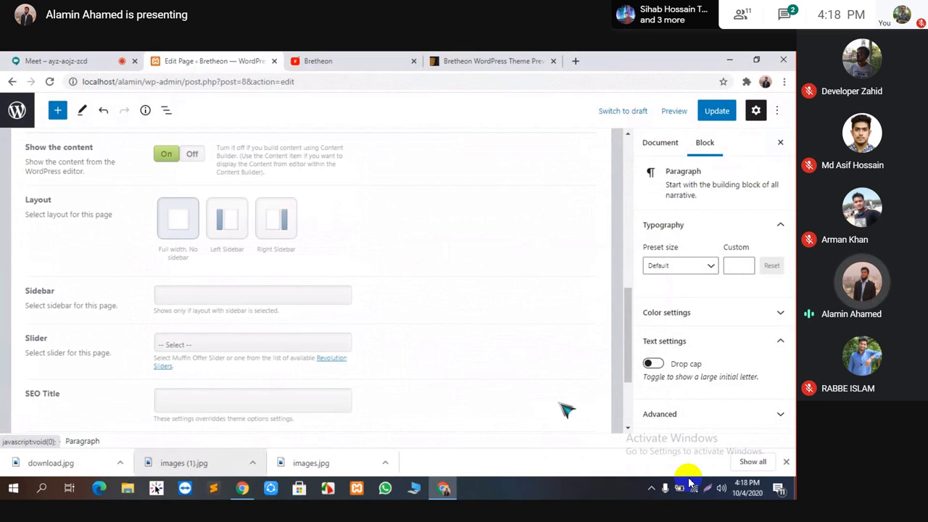
pyautogui.click(319, 61)
pyautogui.click(49, 81)
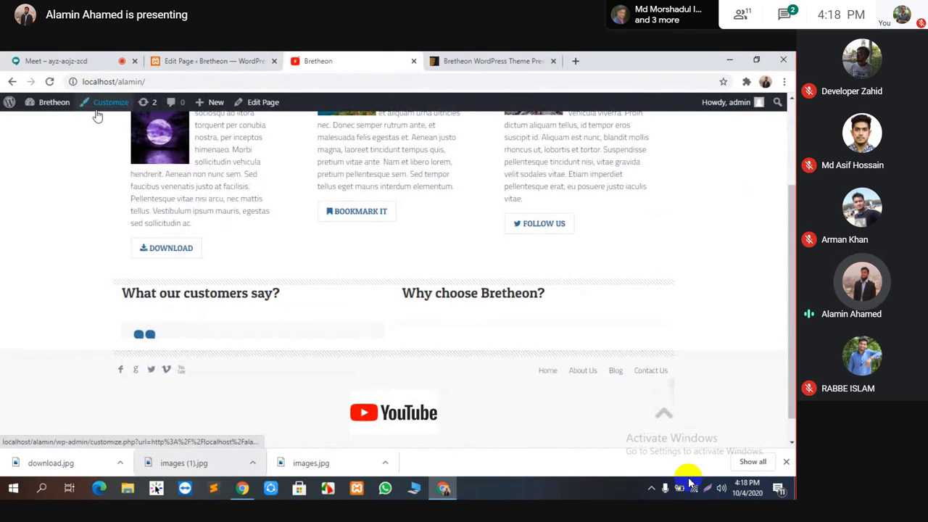
pyautogui.click(211, 61)
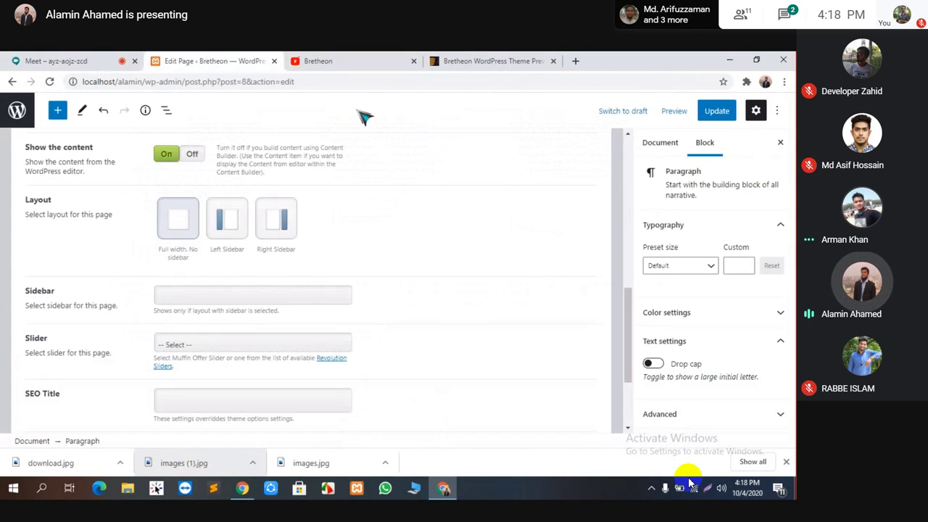
pyautogui.click(719, 115)
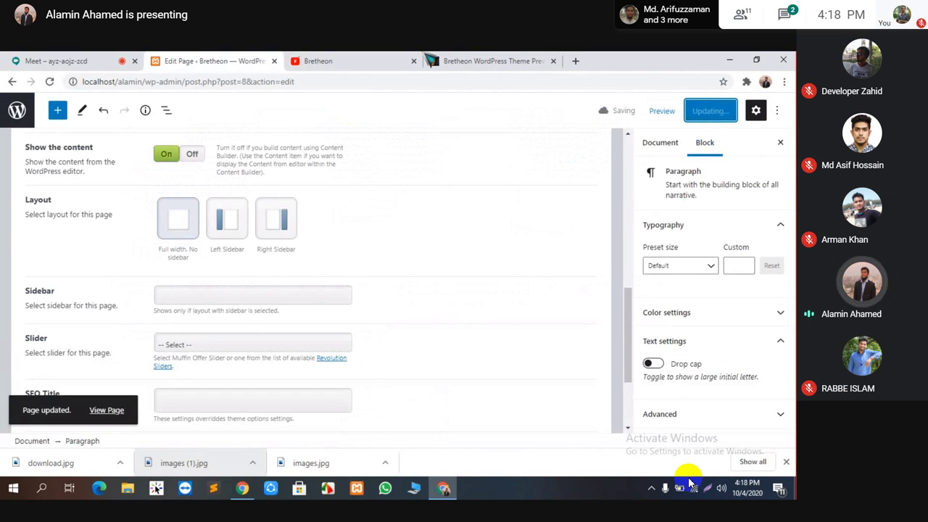
pyautogui.click(317, 61)
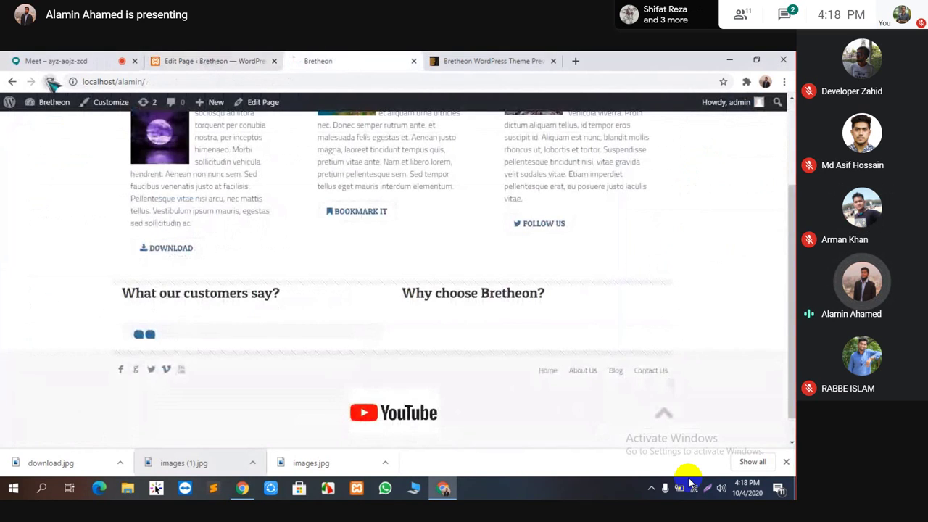
pyautogui.click(49, 81)
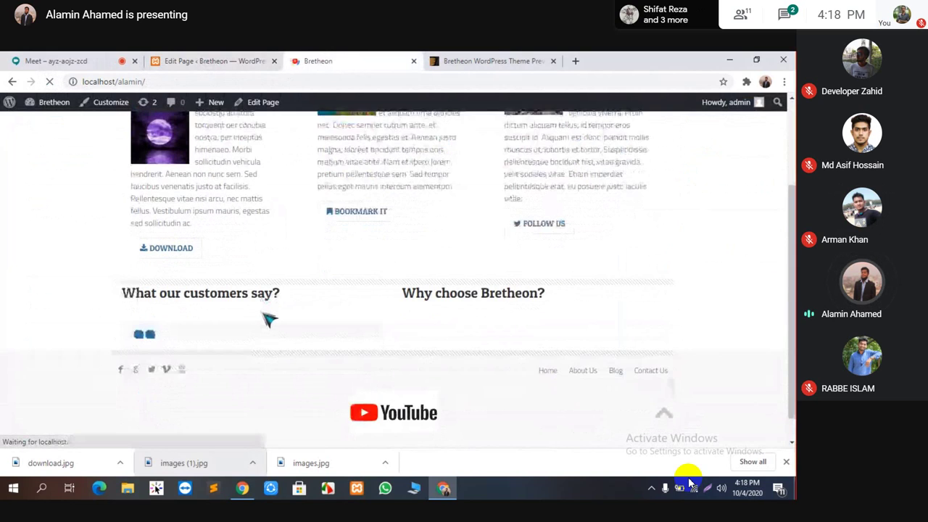
pyautogui.scroll(-2, 472, 326)
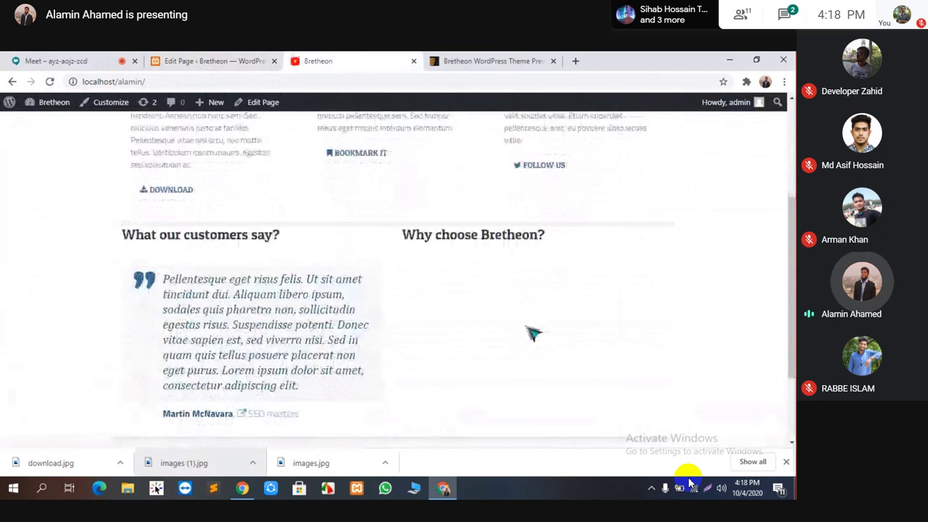
# Compare with the theme demo's SEO optimized accordion item, expanding and collapsing it.
pyautogui.click(551, 61)
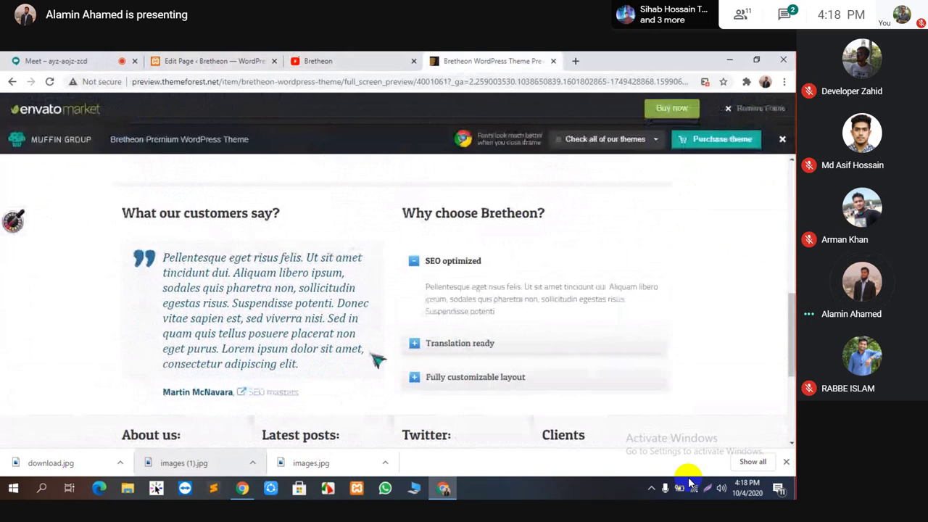
pyautogui.click(413, 261)
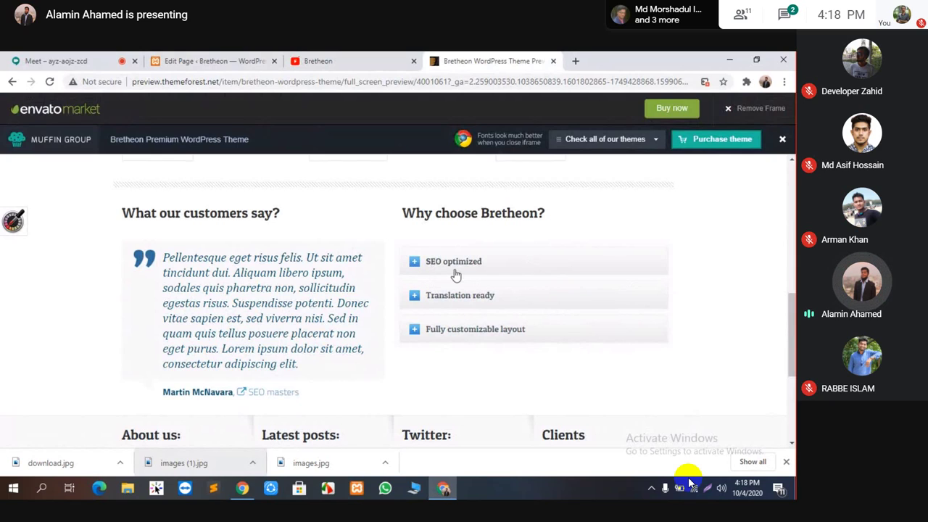
pyautogui.click(418, 265)
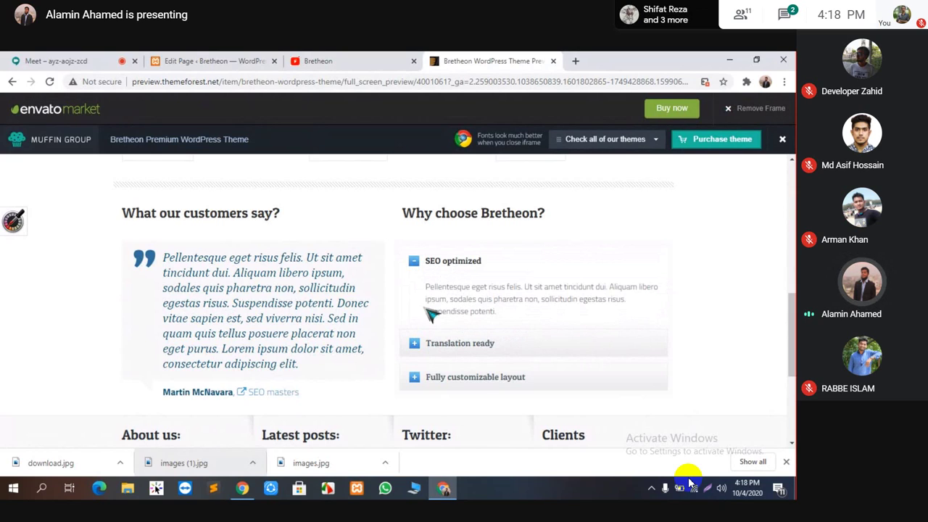
pyautogui.click(412, 266)
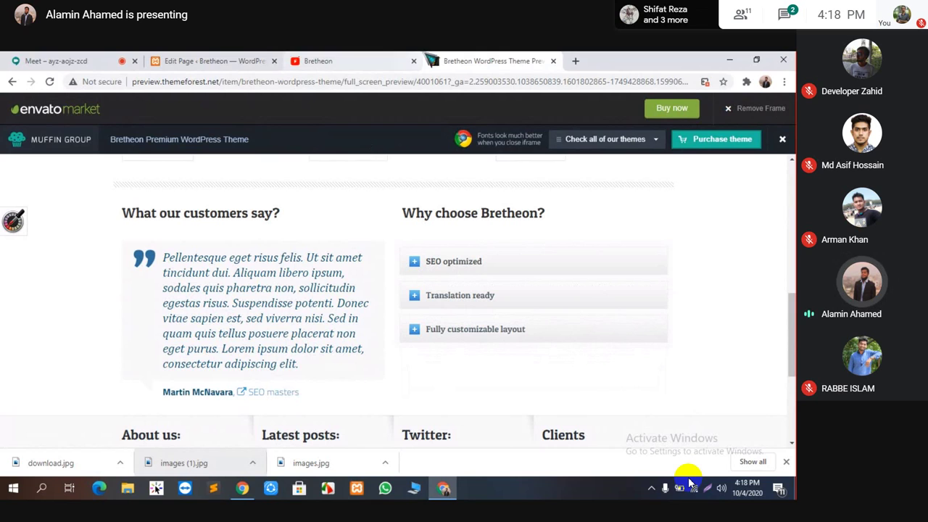
pyautogui.click(250, 61)
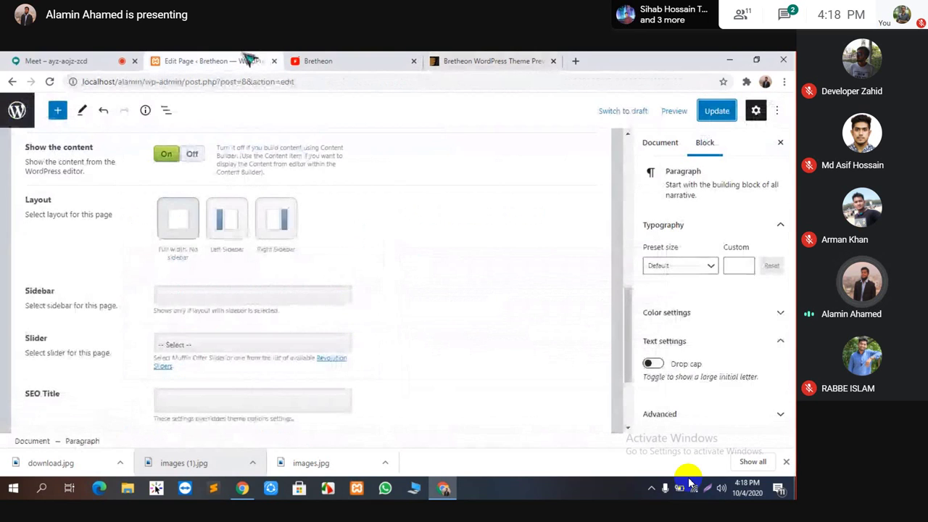
pyautogui.scroll(1, 284, 264)
pyautogui.scroll(3, 284, 264)
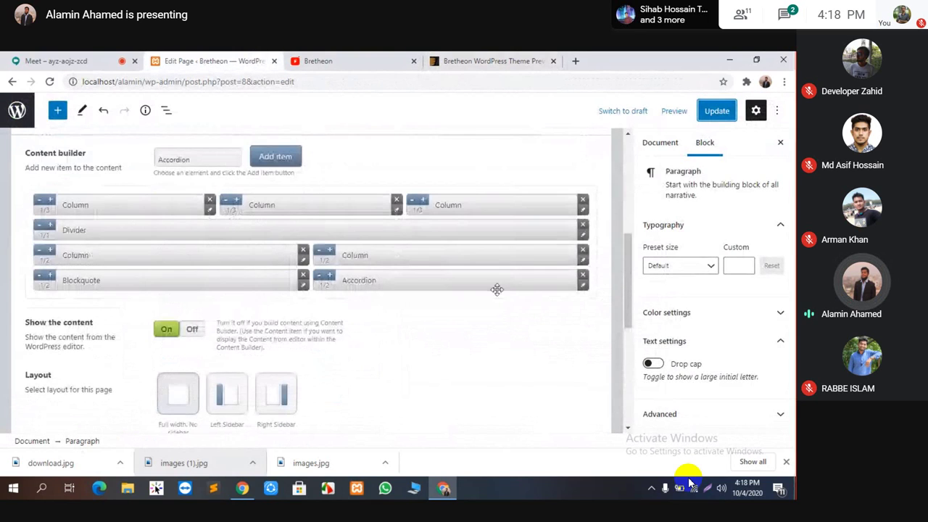
# Open the Accordion item's edit form, then view the Bretheon theme demo.
pyautogui.click(583, 285)
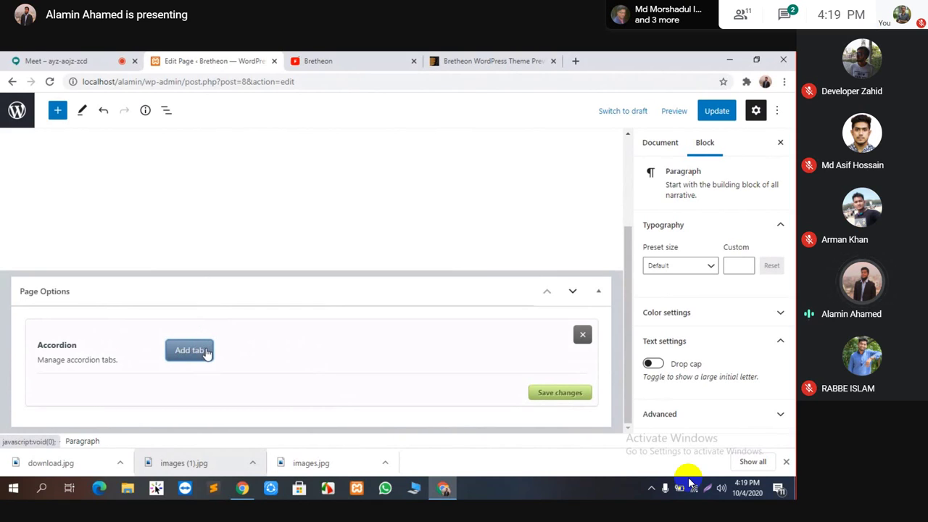
pyautogui.click(462, 59)
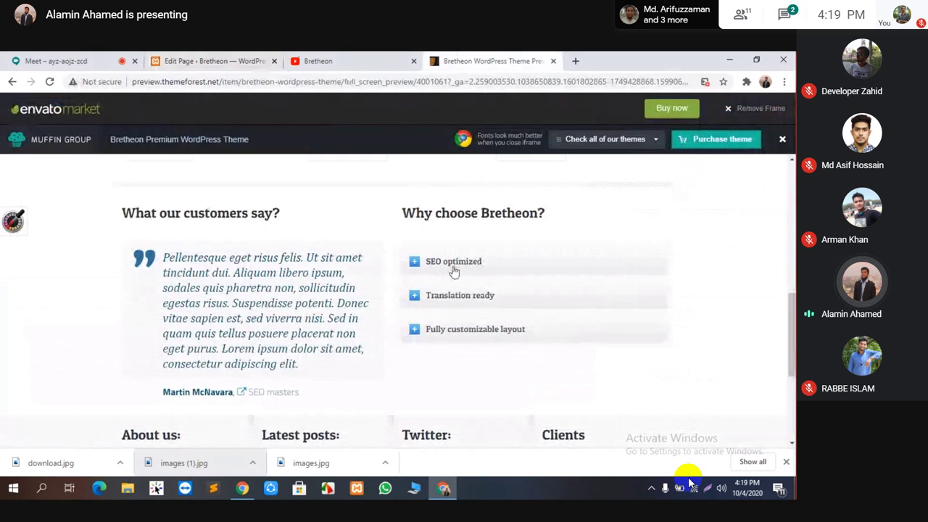
# Exit Google Meet's full-screen mode from More options.
pyautogui.click(319, 61)
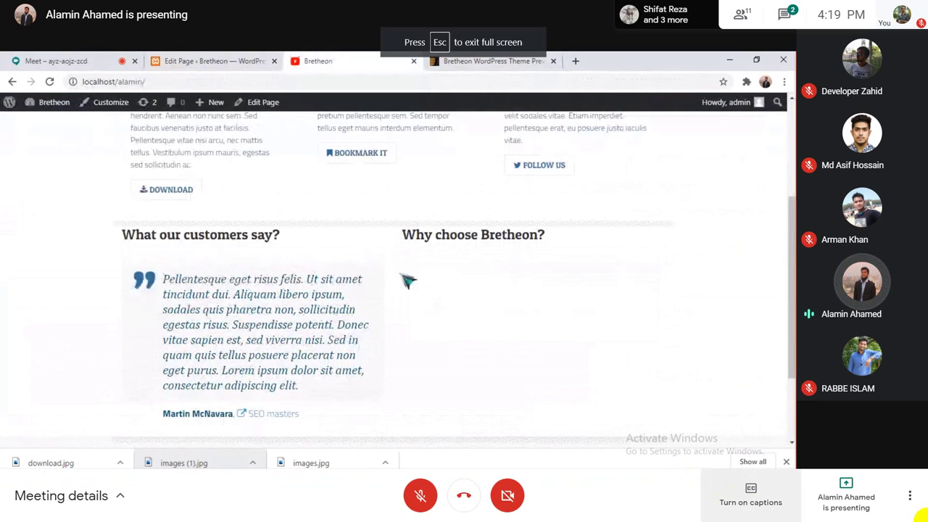
pyautogui.click(911, 495)
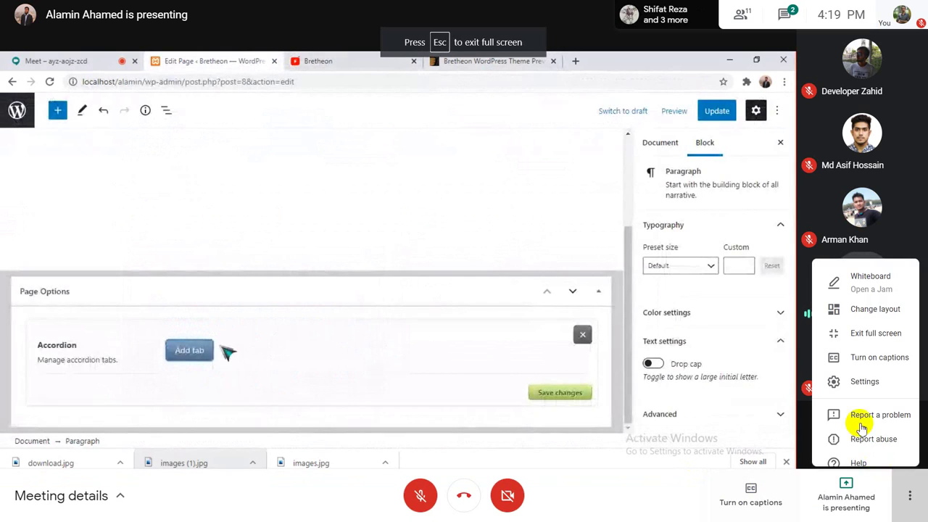
pyautogui.click(878, 308)
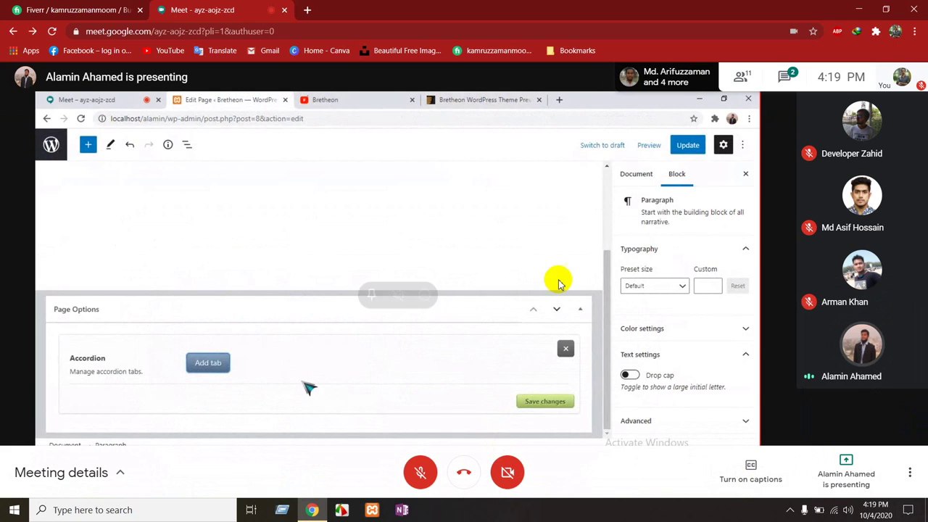
# Open the meeting chat panel beside the presented screen.
pyautogui.click(282, 510)
pyautogui.click(88, 472)
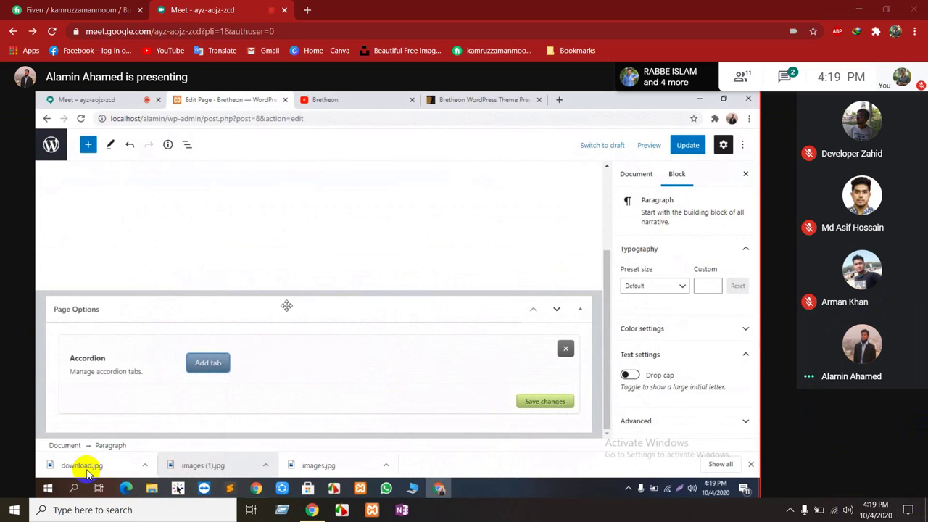
pyautogui.click(282, 510)
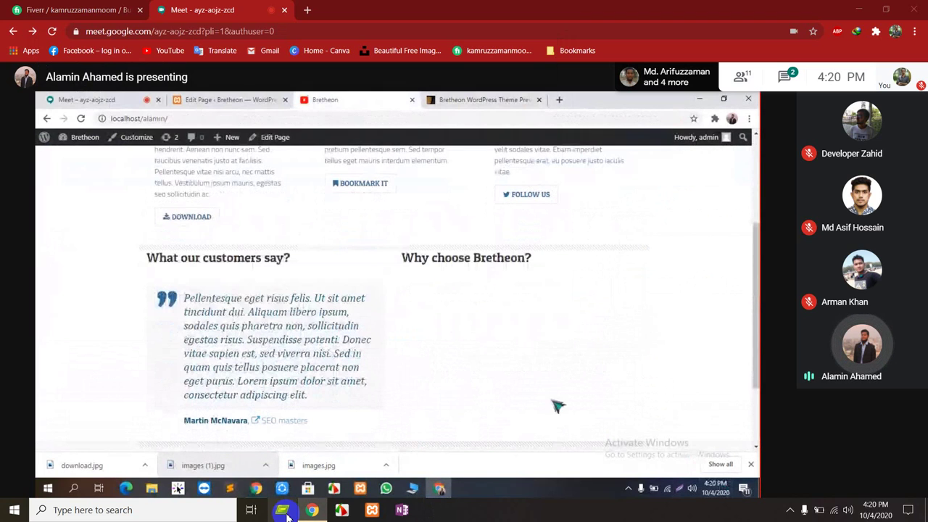
pyautogui.click(286, 510)
pyautogui.click(87, 471)
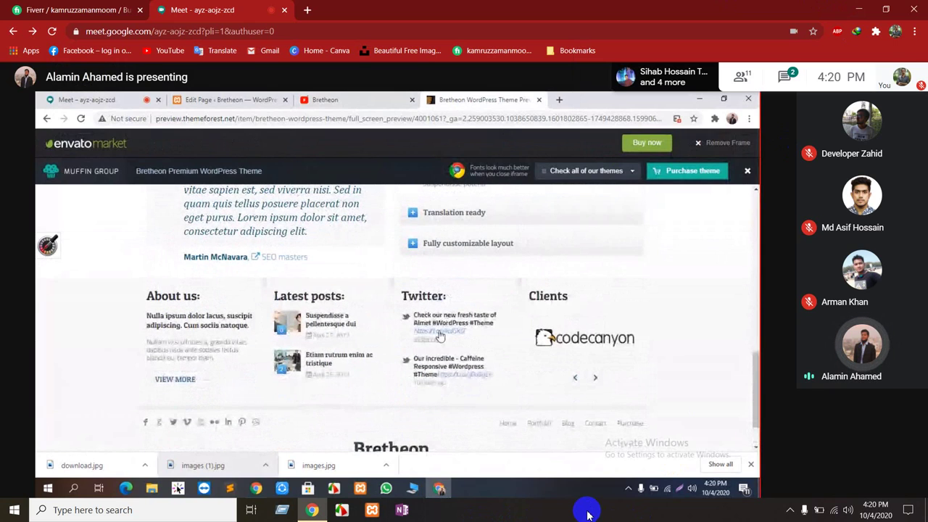
pyautogui.click(786, 78)
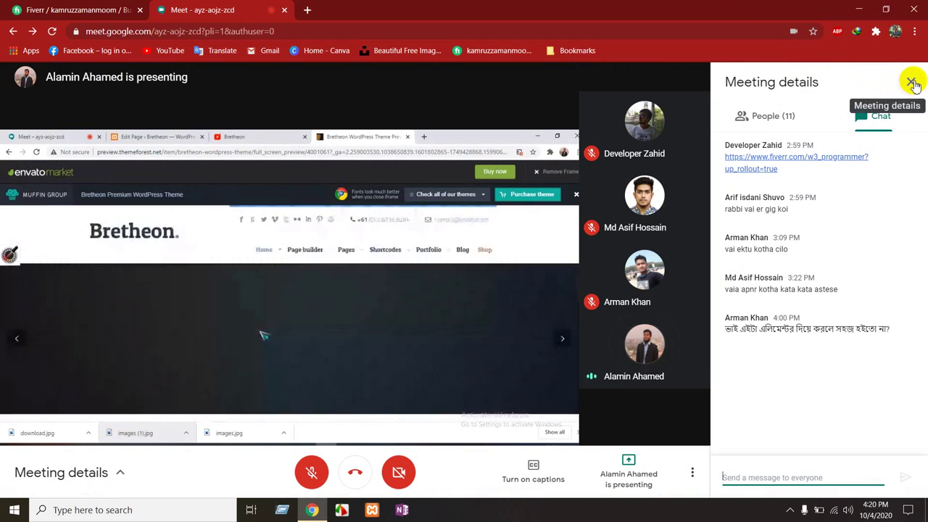
# Close the Meeting details chat panel.
pyautogui.click(914, 82)
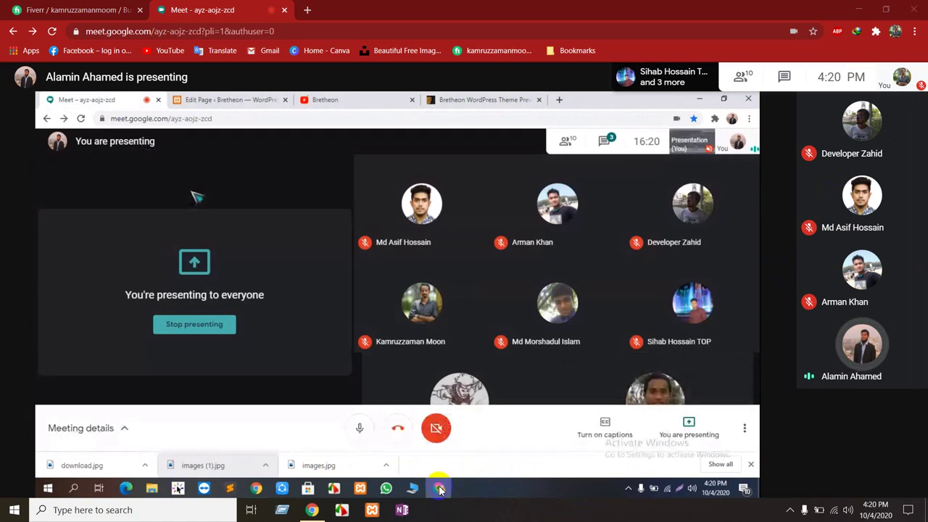
pyautogui.moveTo(414, 468)
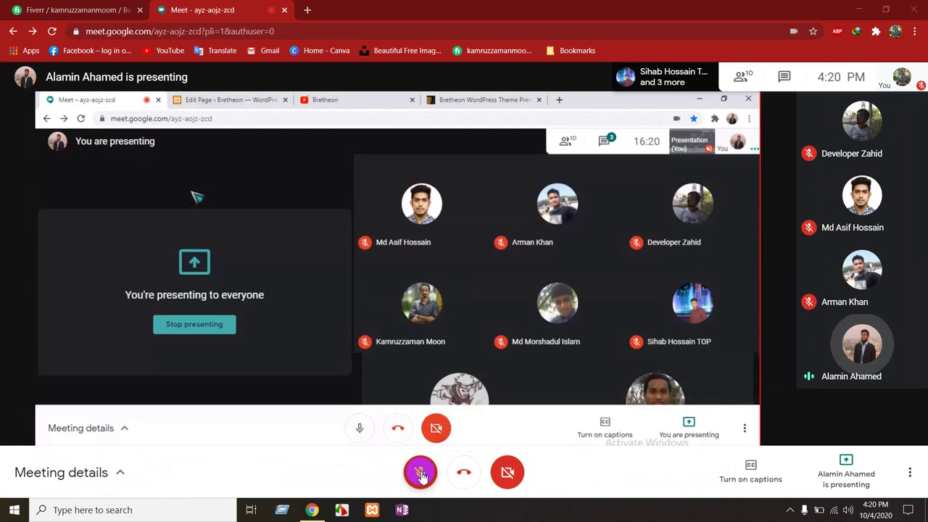
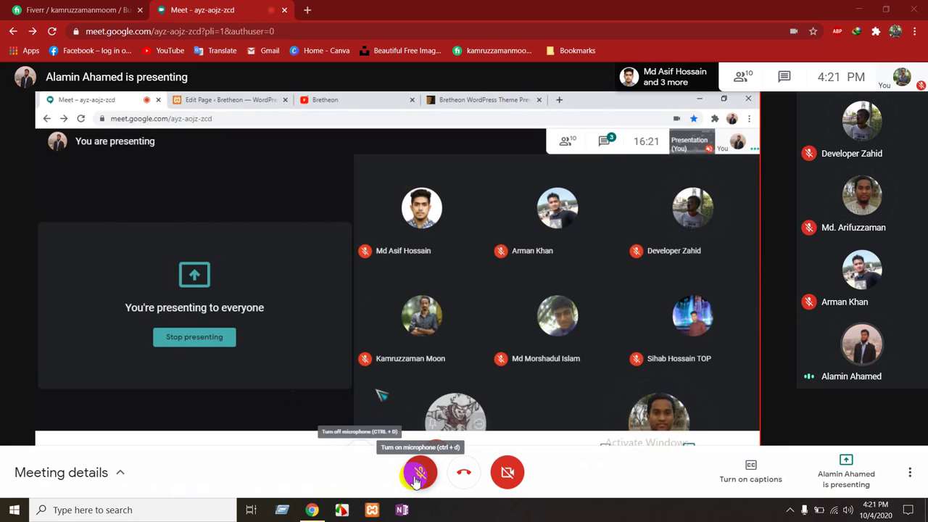
# Turn the microphone on, check the hidden tray icons, and minimize the meeting window.
pyautogui.click(418, 475)
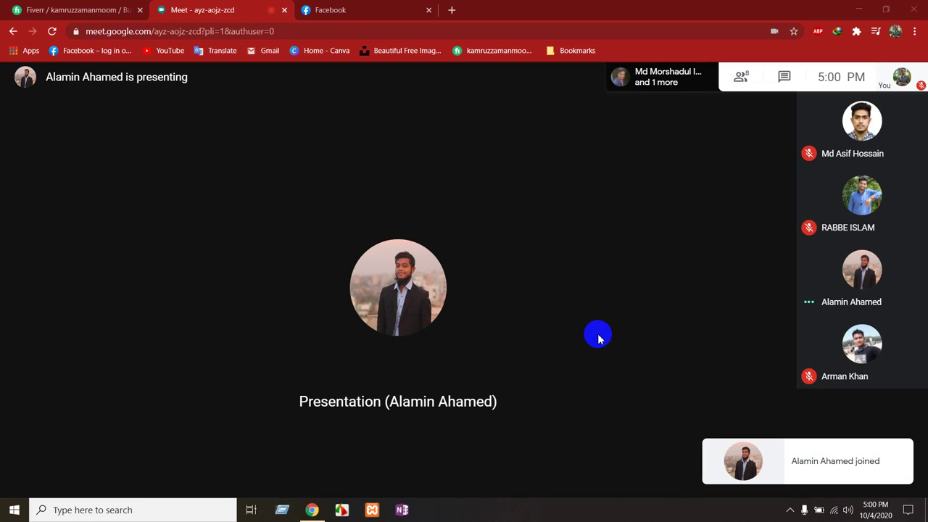
pyautogui.click(790, 510)
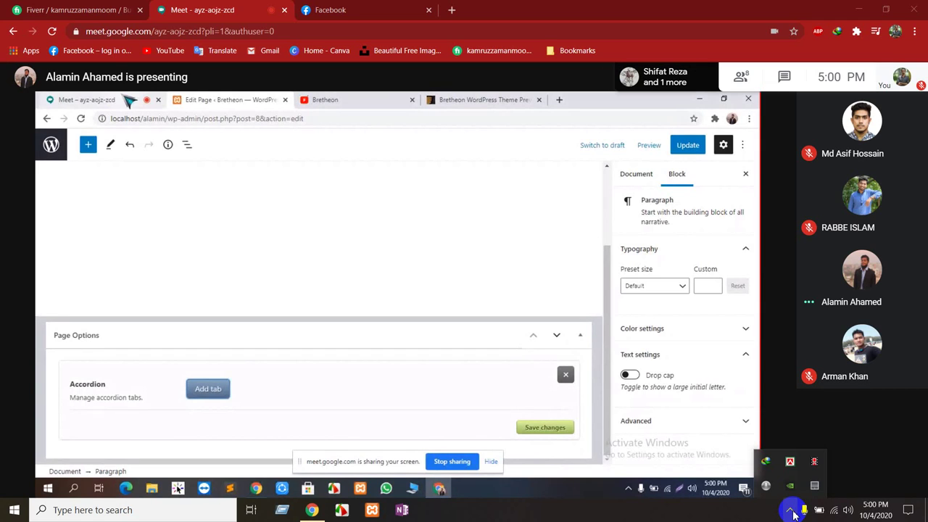
pyautogui.click(792, 511)
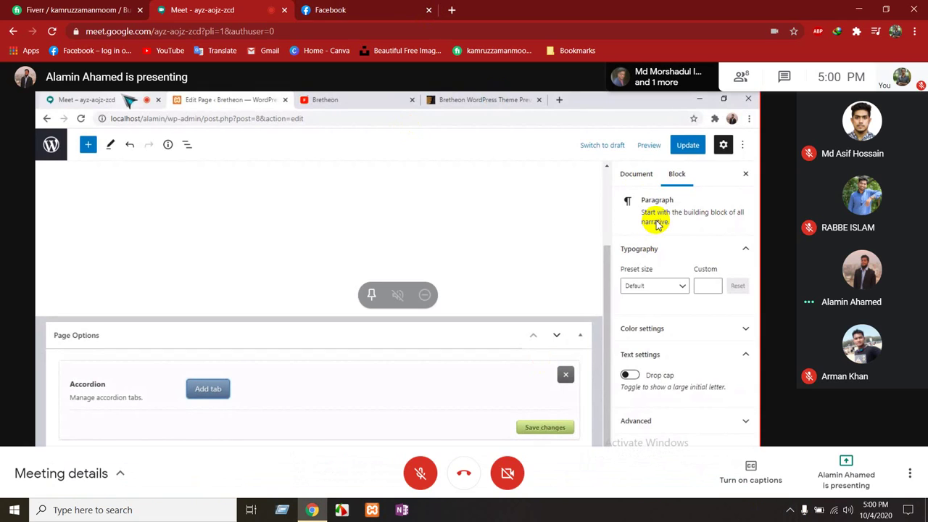
pyautogui.click(428, 9)
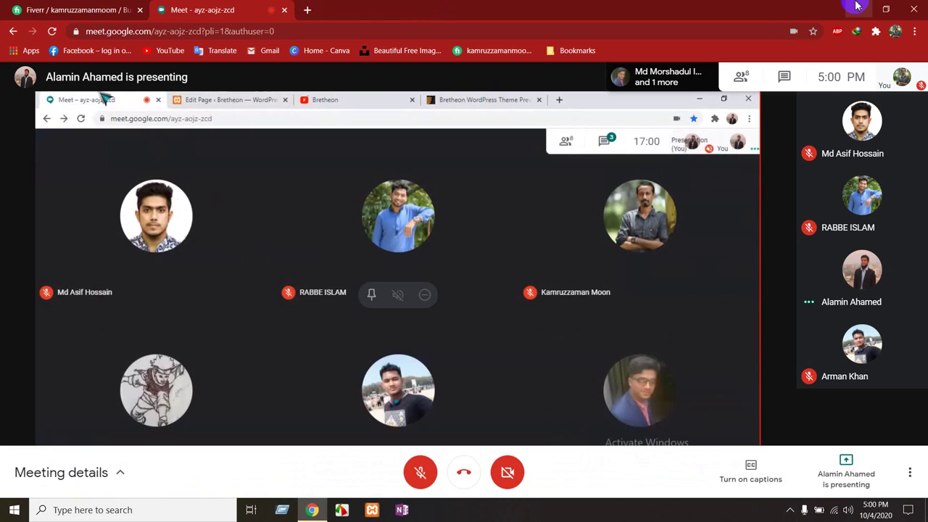
pyautogui.click(856, 9)
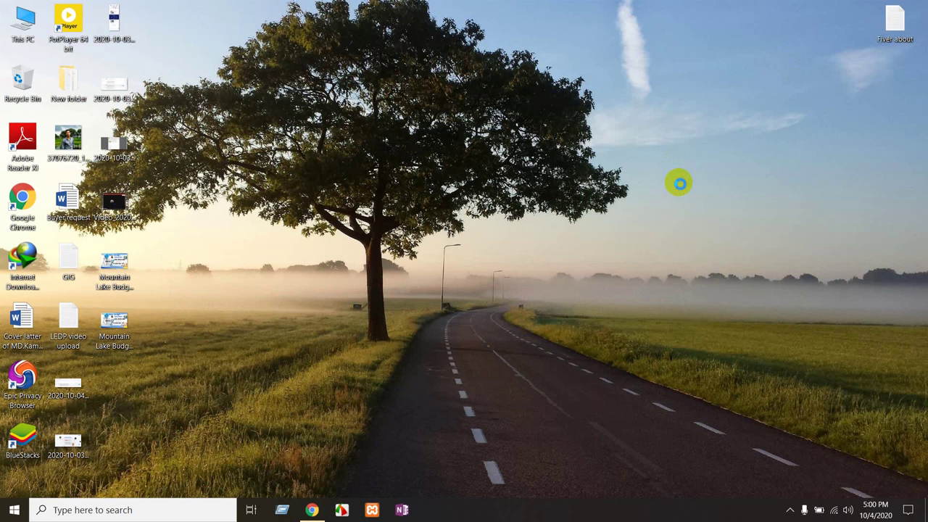
# Refresh the Windows desktop twice, then restore the Chrome meeting window from the taskbar.
pyautogui.rightClick(680, 184)
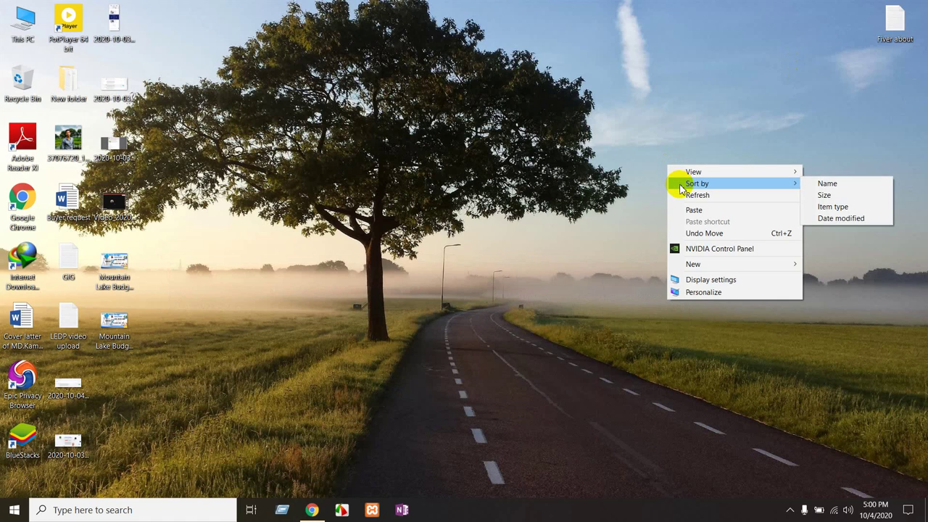
pyautogui.click(679, 194)
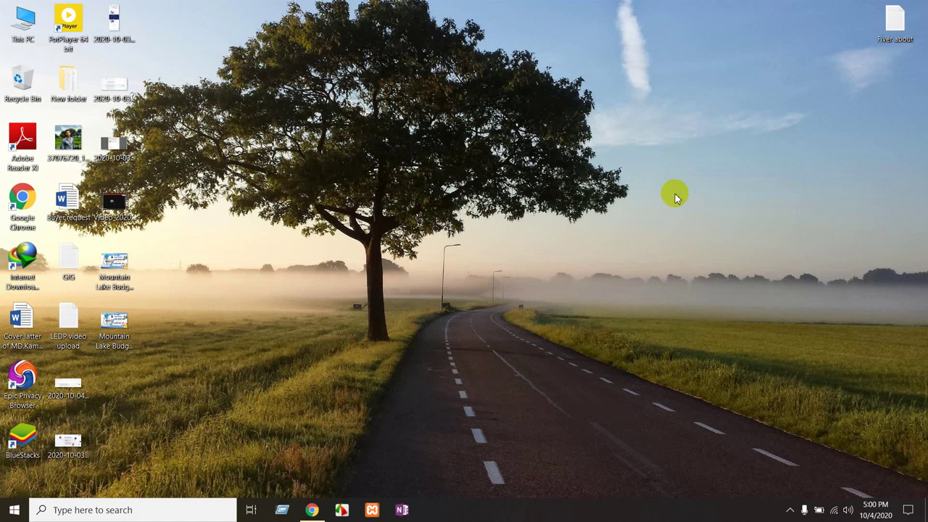
pyautogui.rightClick(680, 207)
pyautogui.click(682, 209)
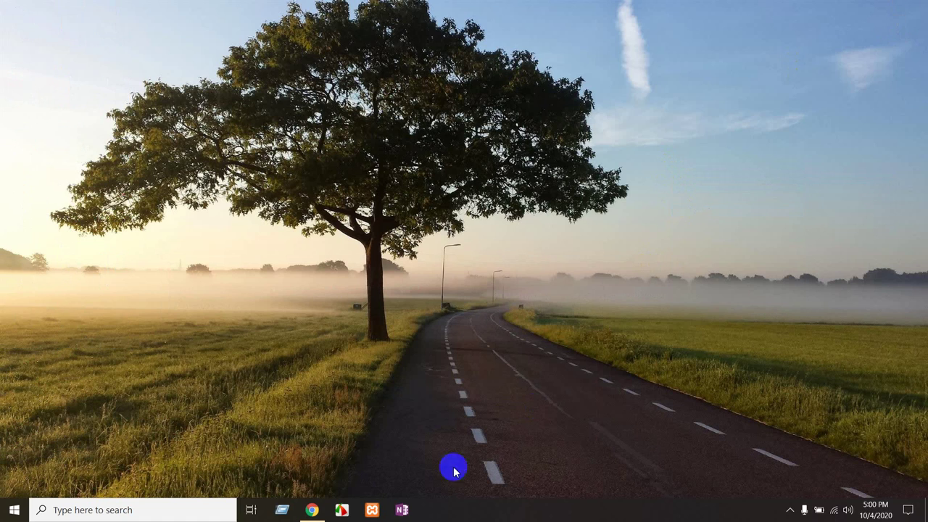
pyautogui.click(312, 510)
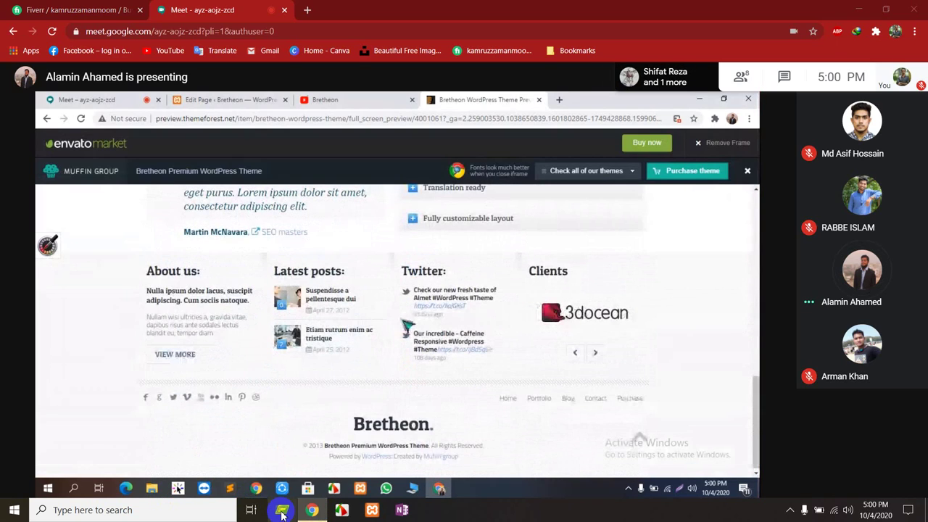
pyautogui.click(281, 509)
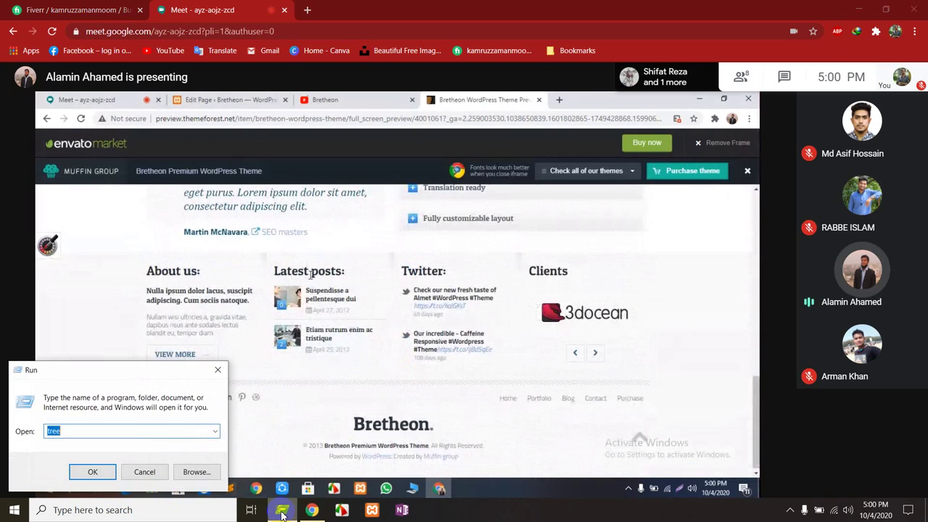
pyautogui.click(104, 472)
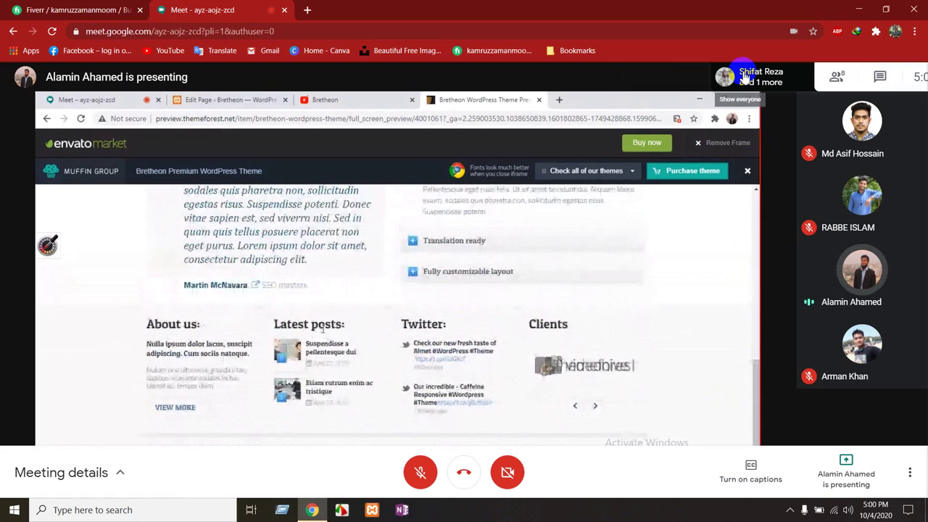
pyautogui.click(834, 76)
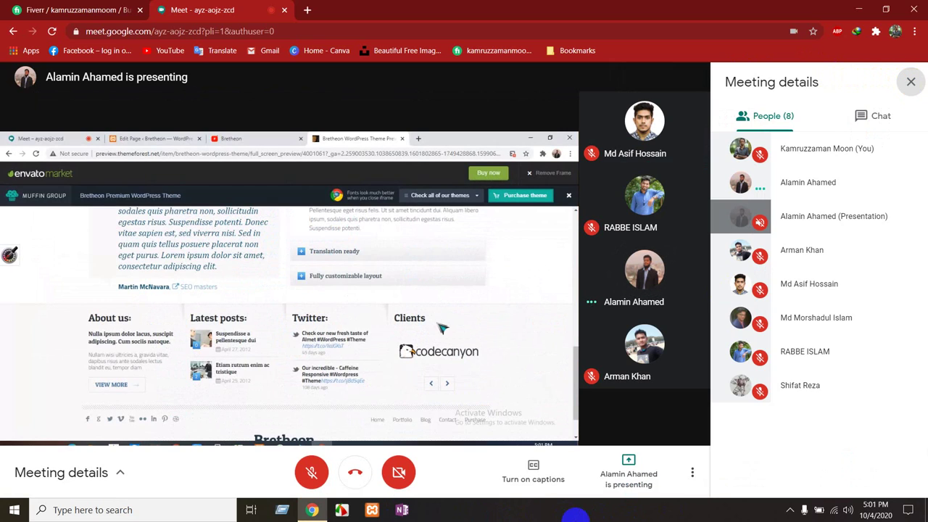
pyautogui.click(911, 81)
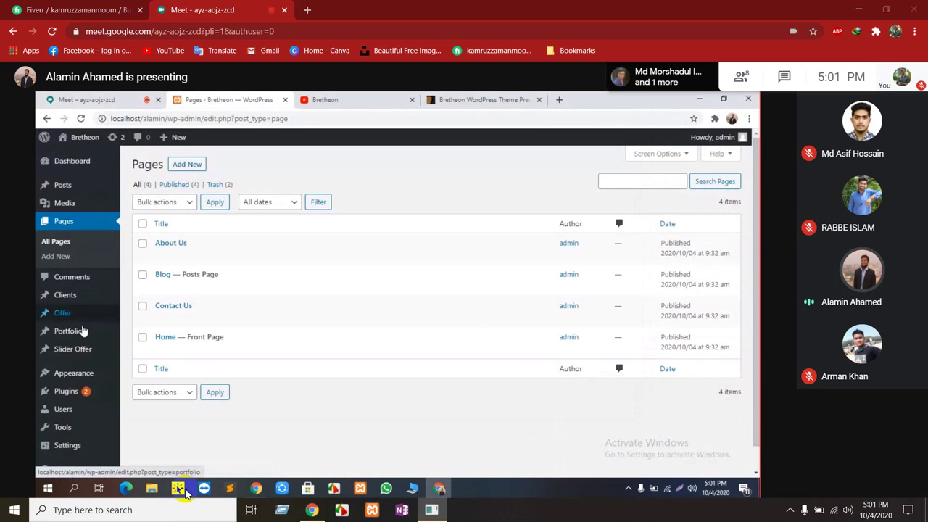
# Open the Run prompt, then switch Google Meet to full screen via More options.
pyautogui.press('super+r')
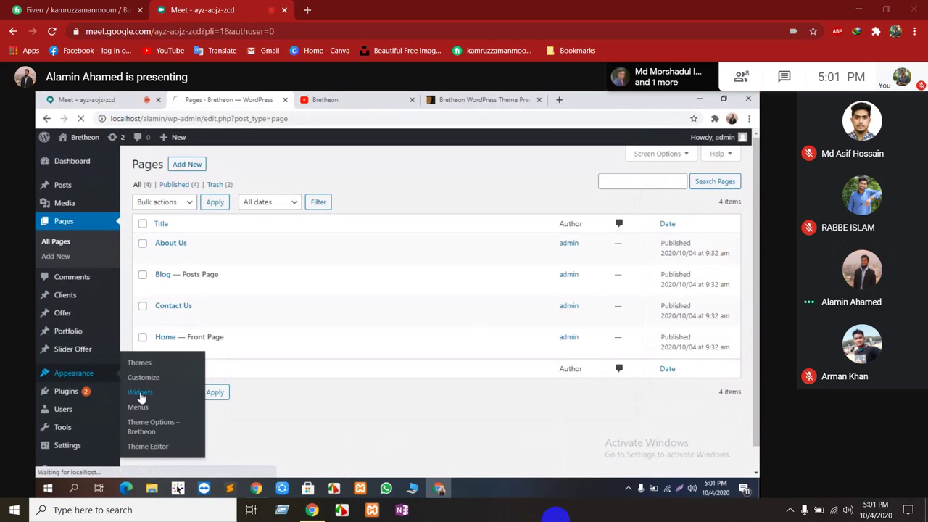
pyautogui.click(141, 395)
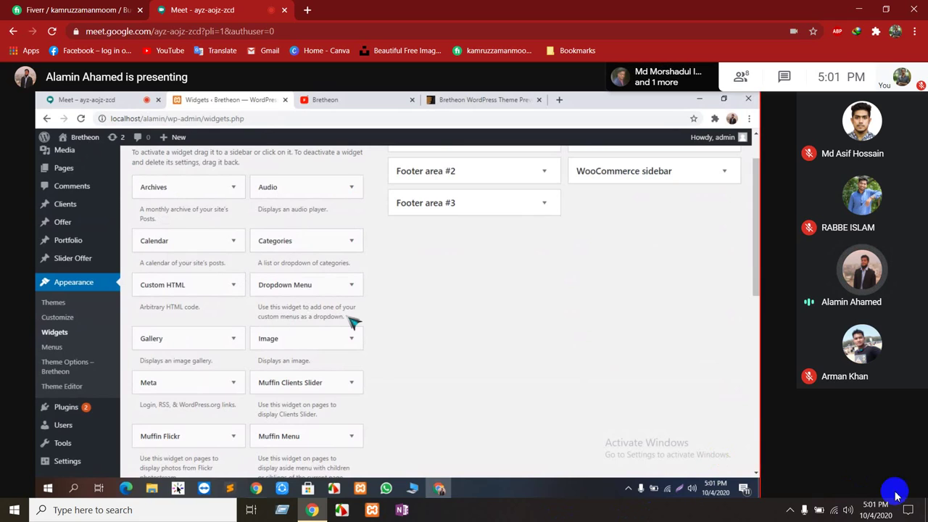
pyautogui.moveTo(899, 507)
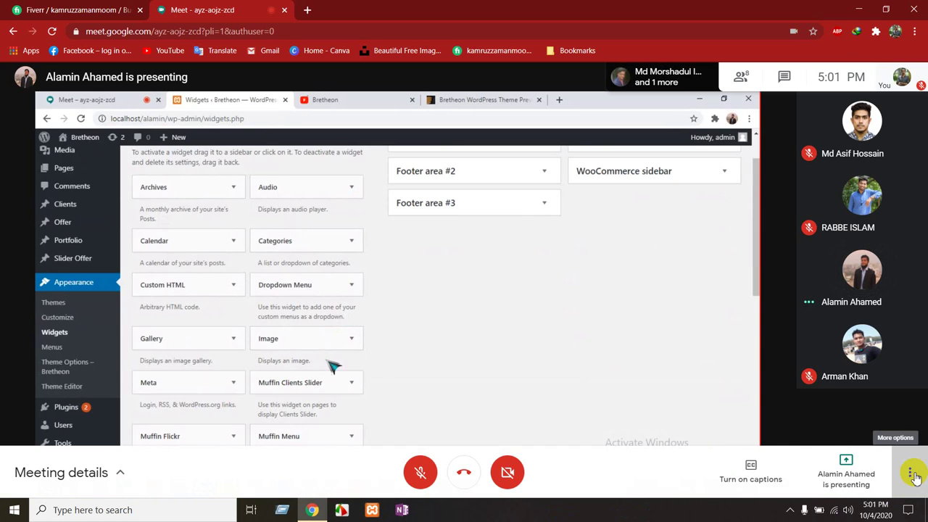
pyautogui.click(912, 475)
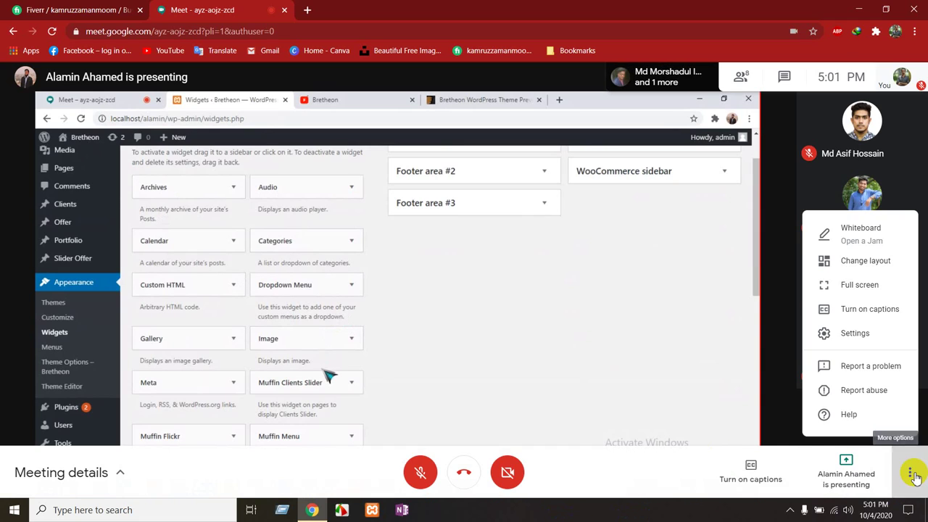
pyautogui.click(880, 285)
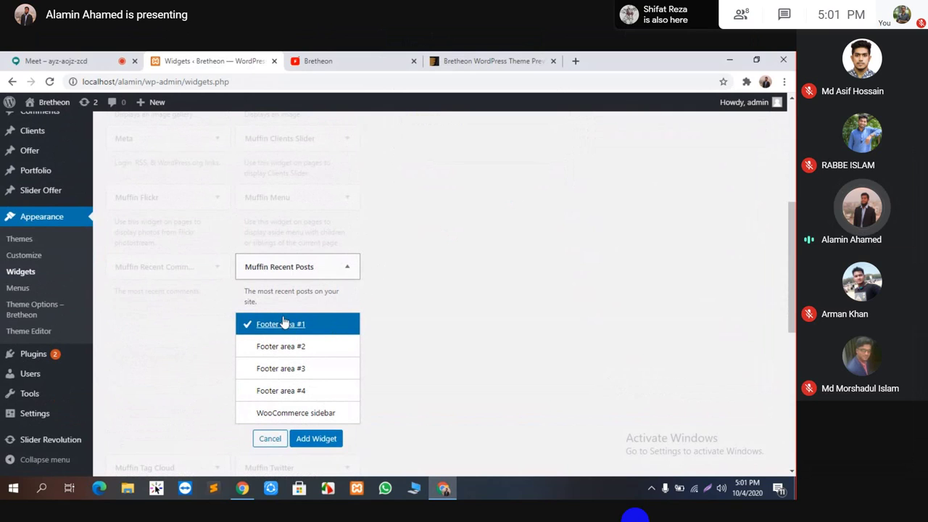
# Title the Footer area #1 Muffin widget 'Recent Porsts', set 2 posts, and save it.
pyautogui.click(316, 439)
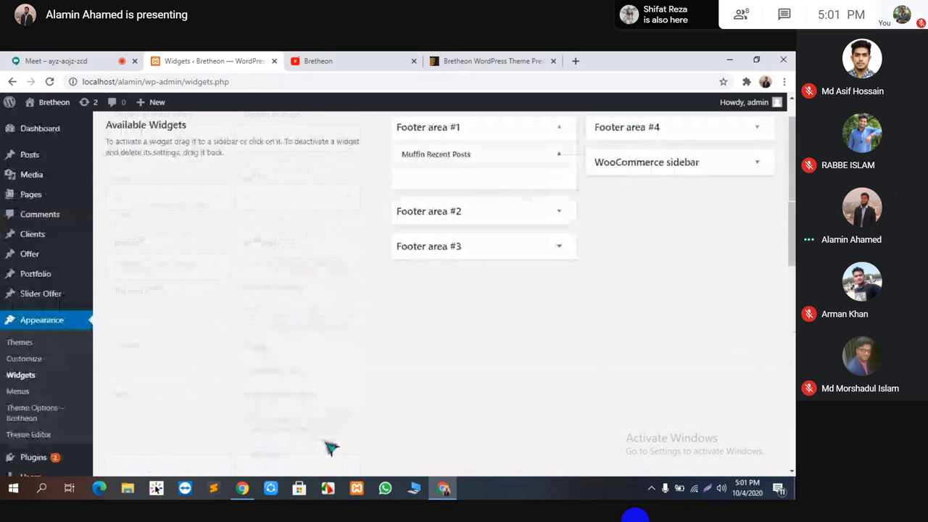
pyautogui.scroll(-3, 325, 394)
pyautogui.scroll(1, 501, 191)
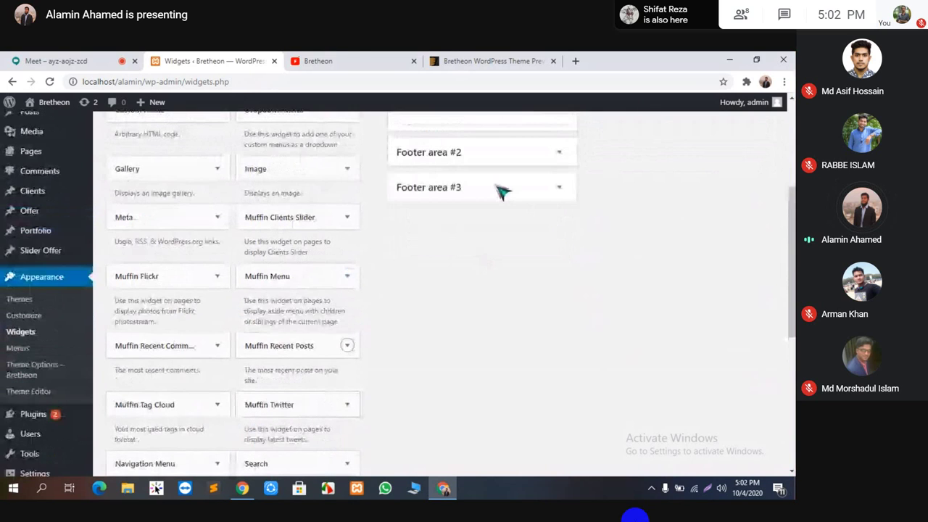
pyautogui.scroll(2, 501, 191)
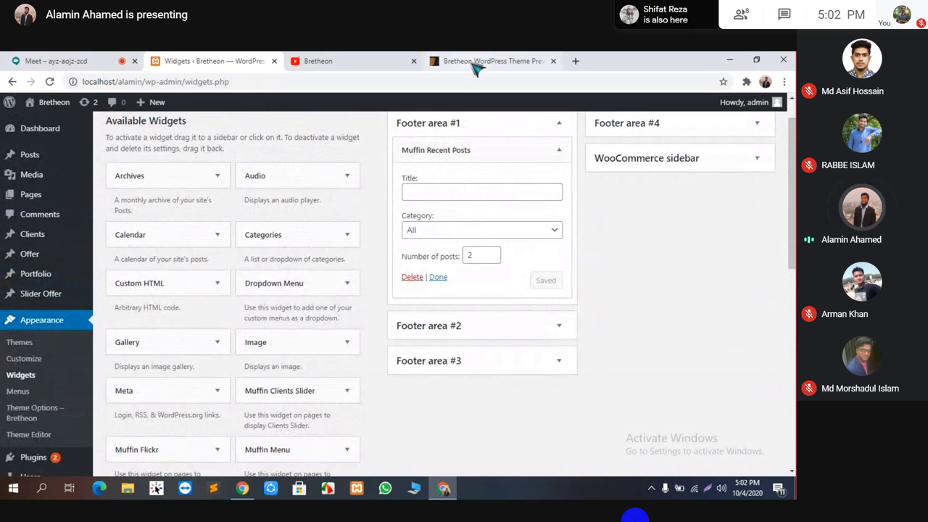
pyautogui.click(455, 193)
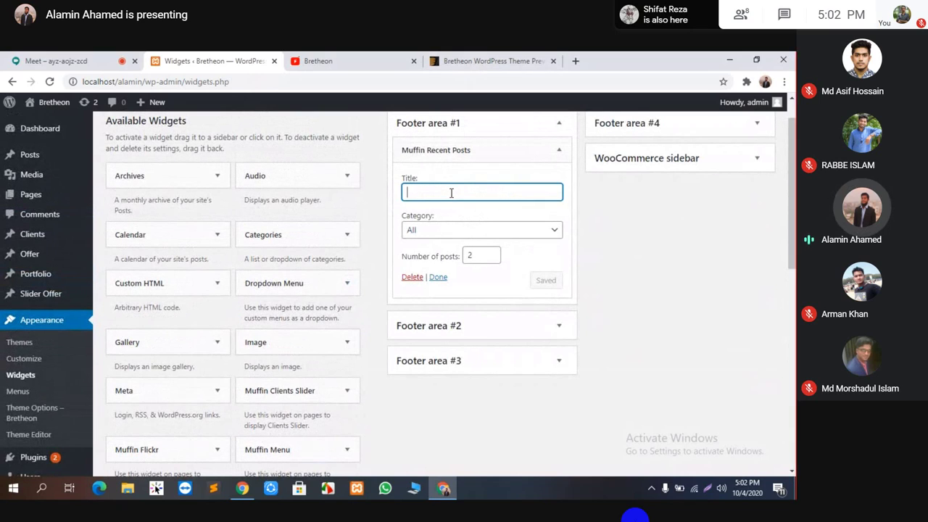
pyautogui.write('R')
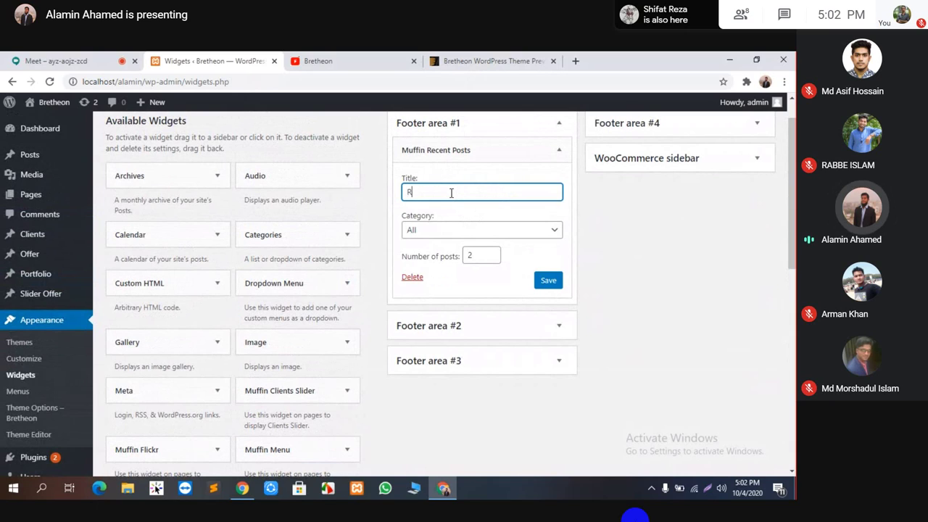
pyautogui.write('ecent')
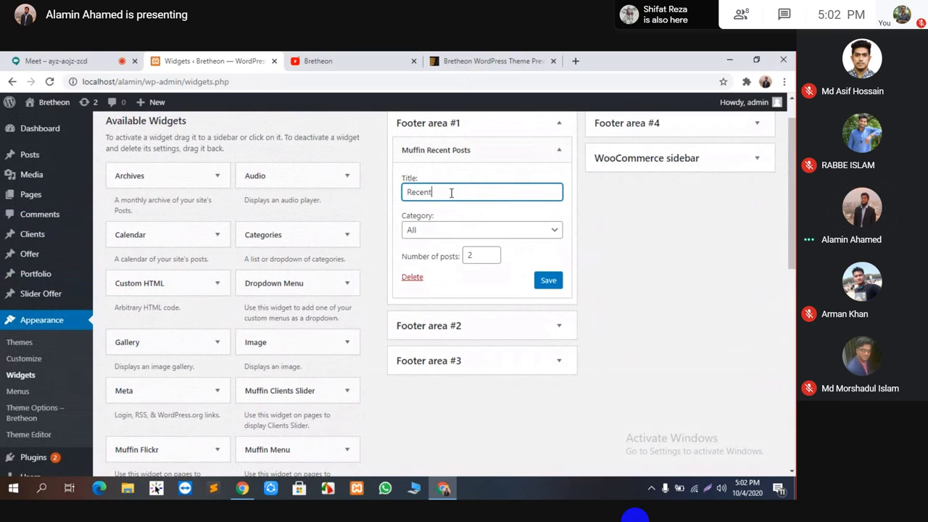
pyautogui.write(' Por')
pyautogui.write('s')
pyautogui.write('ts')
pyautogui.click(484, 257)
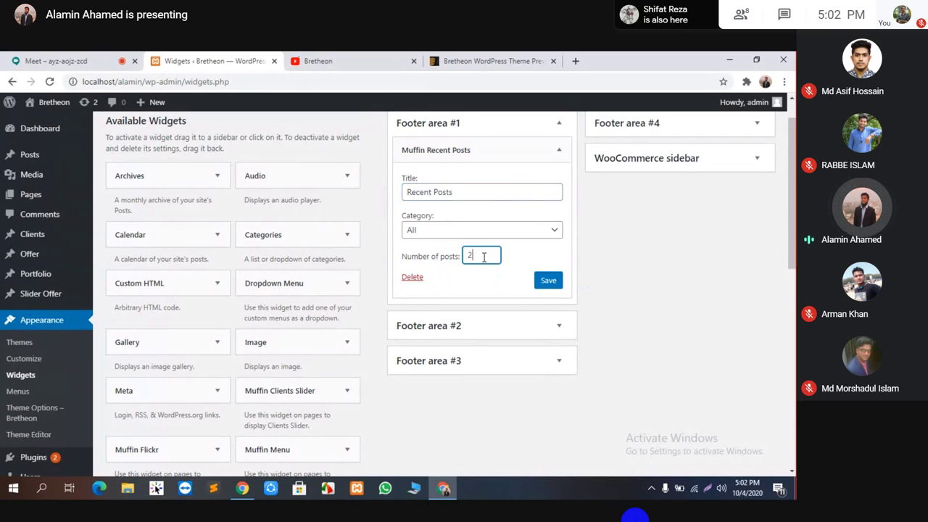
pyautogui.click(457, 60)
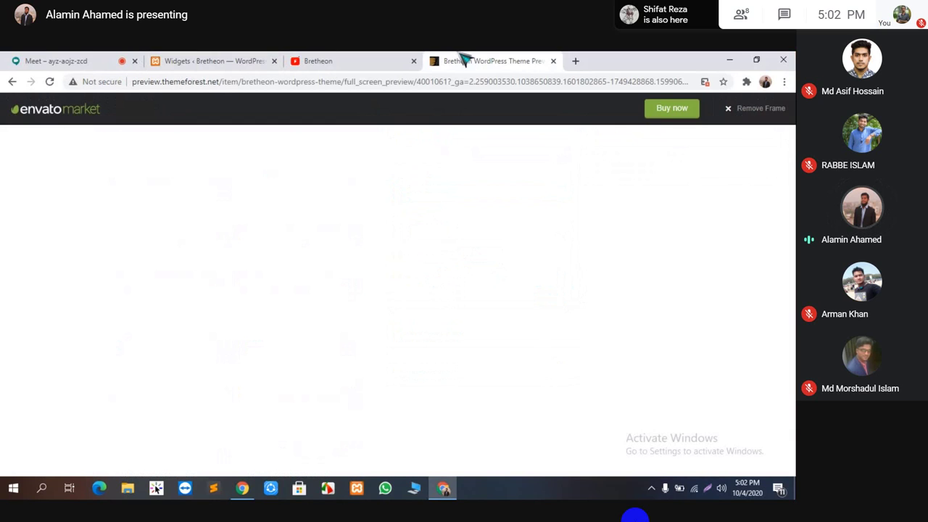
pyautogui.click(224, 61)
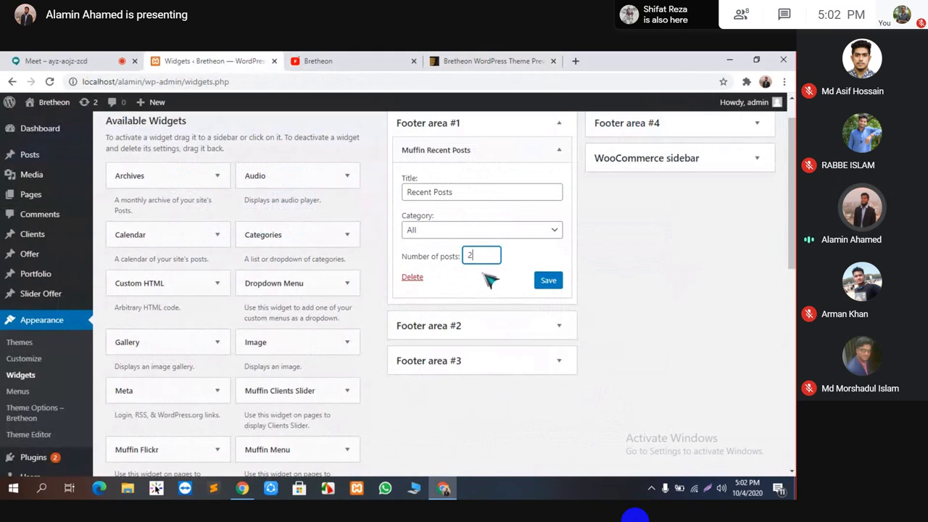
pyautogui.click(547, 281)
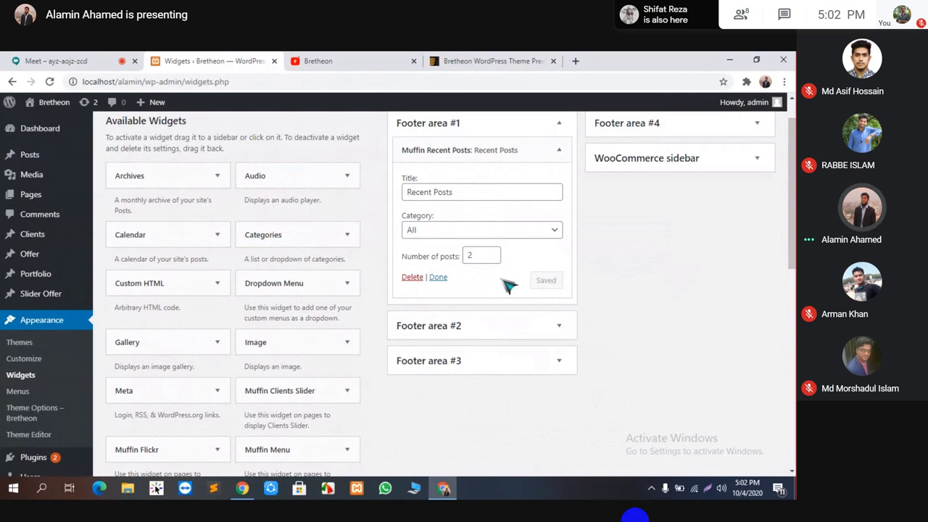
pyautogui.scroll(-1, 502, 198)
pyautogui.click(318, 61)
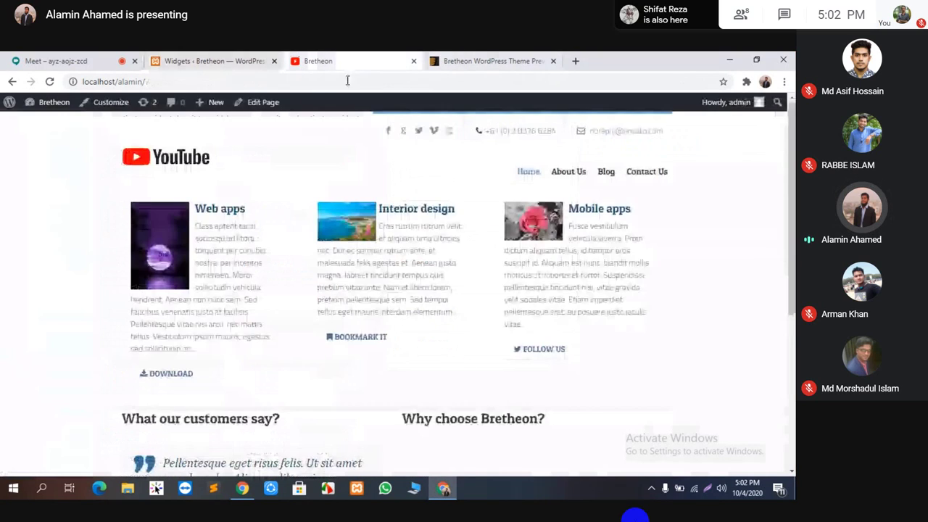
pyautogui.scroll(-3, 444, 370)
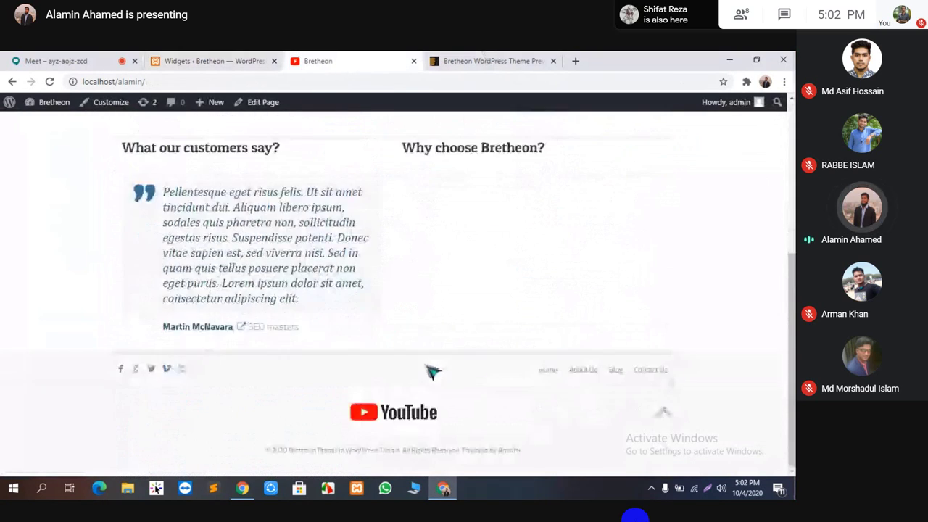
pyautogui.click(48, 81)
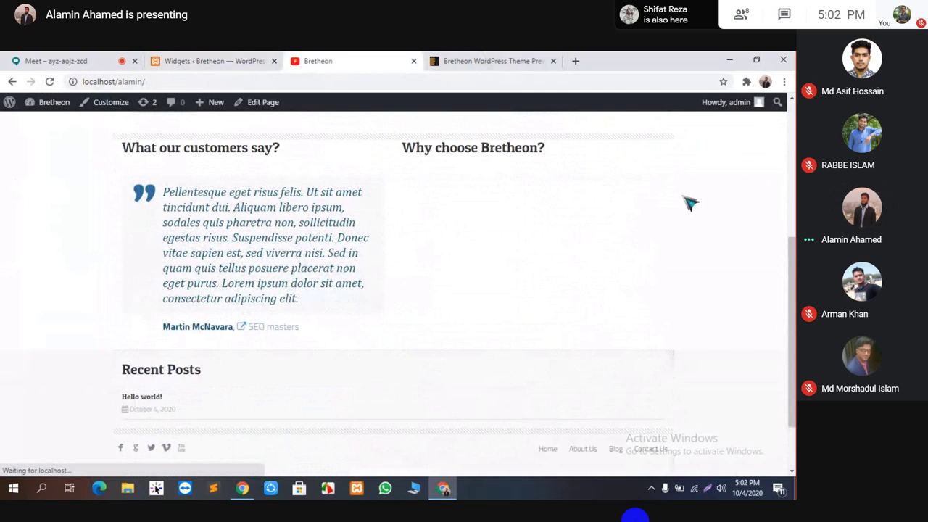
pyautogui.scroll(-1, 323, 320)
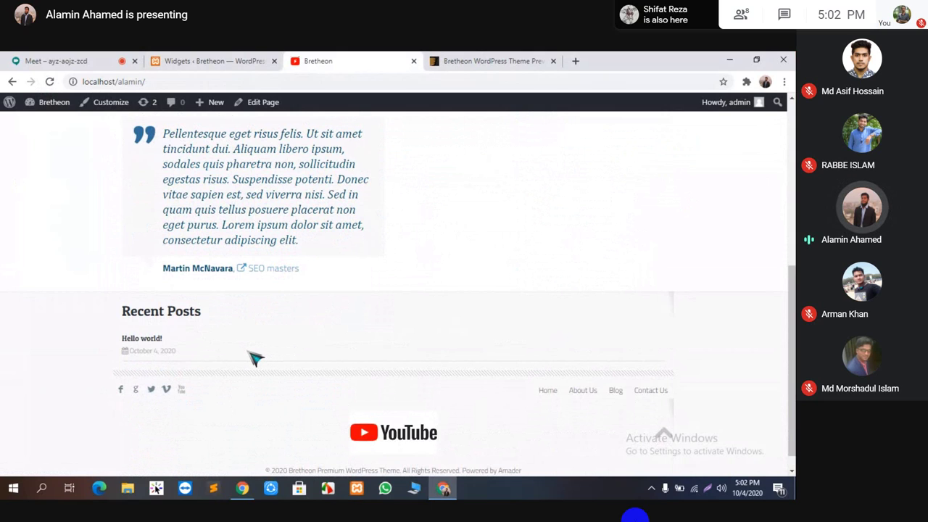
pyautogui.scroll(1, 253, 356)
pyautogui.scroll(-1, 247, 363)
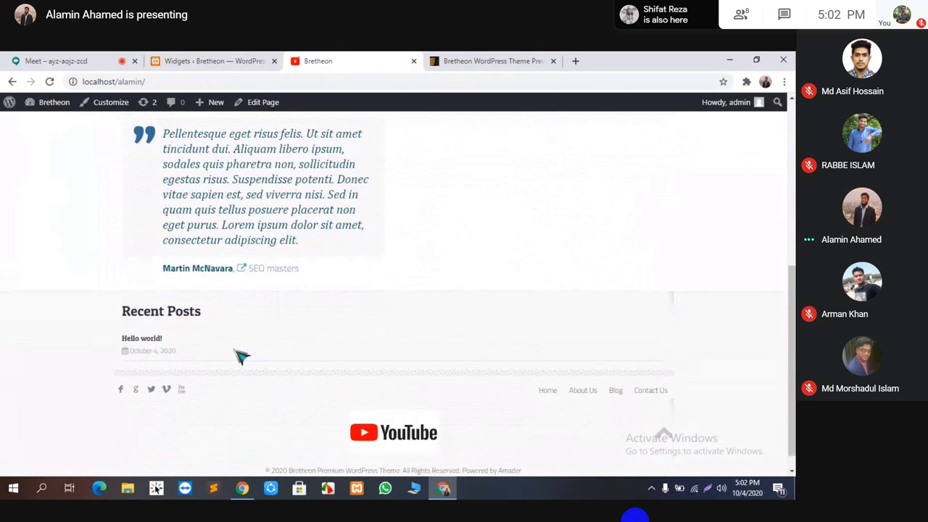
pyautogui.hotkey('ctrl', 'shift', 'Tab')
pyautogui.scroll(3, 348, 211)
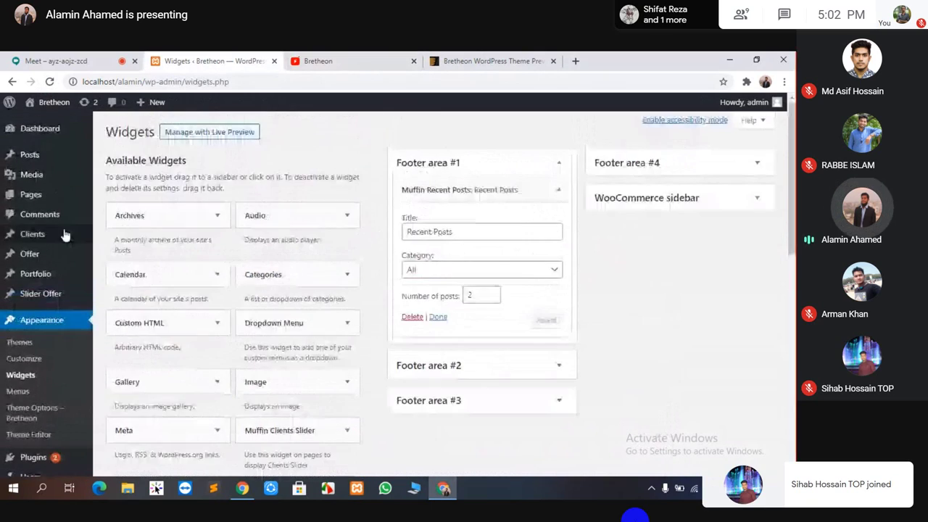
# Create a blank post via Posts > Add New, then view the Bretheon theme demo preview.
pyautogui.click(33, 160)
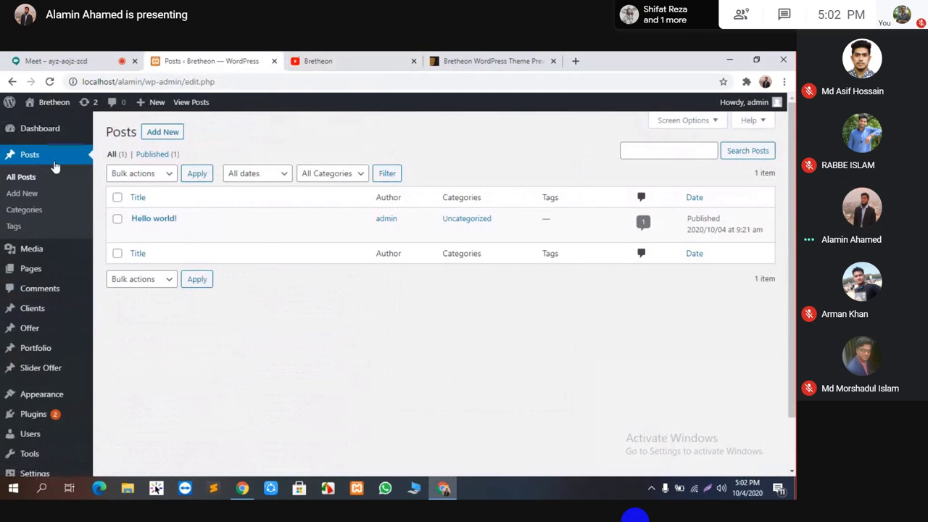
pyautogui.click(172, 136)
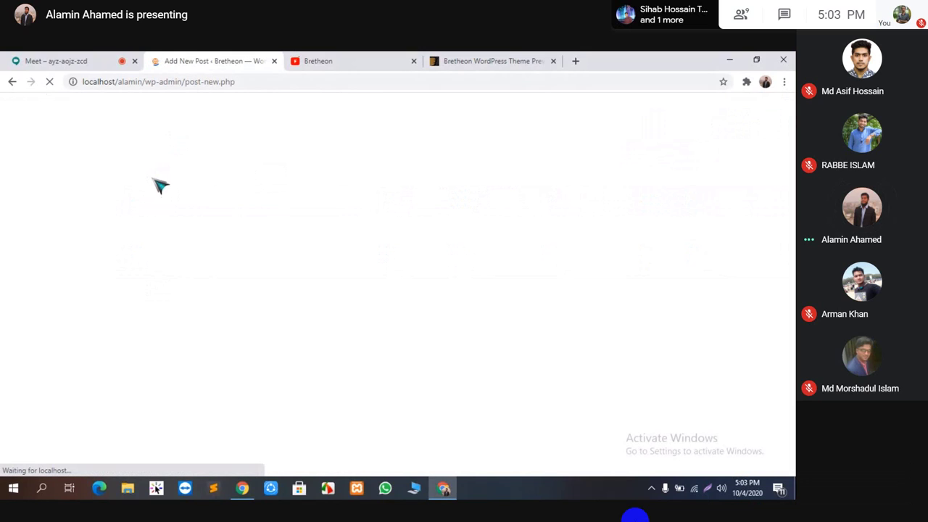
pyautogui.click(32, 62)
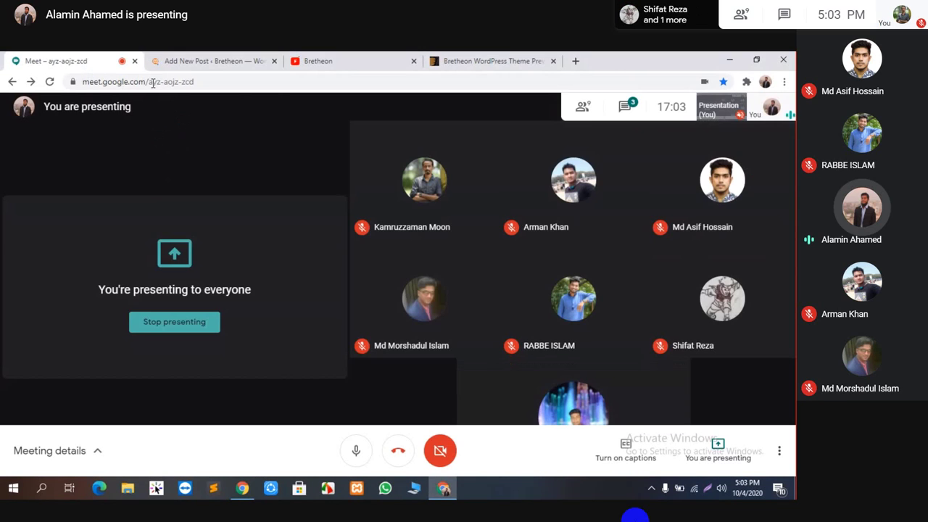
pyautogui.click(190, 61)
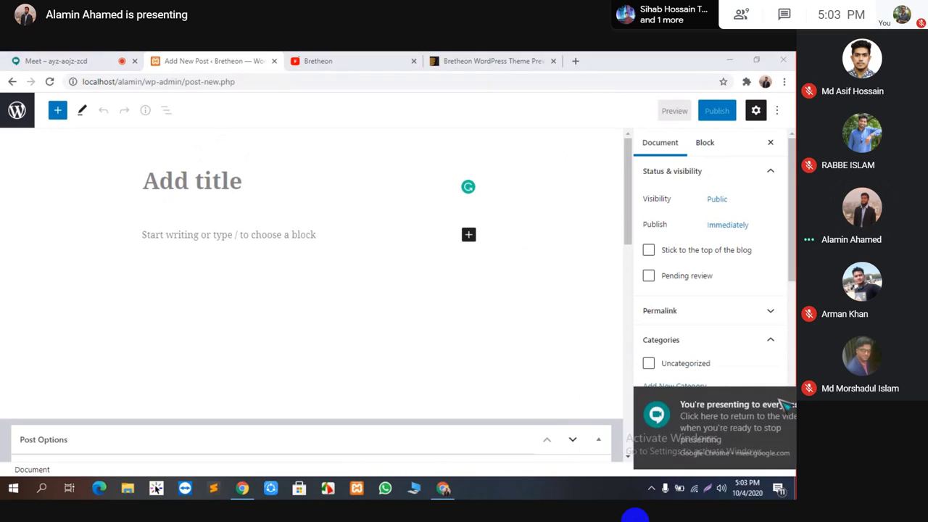
pyautogui.click(493, 61)
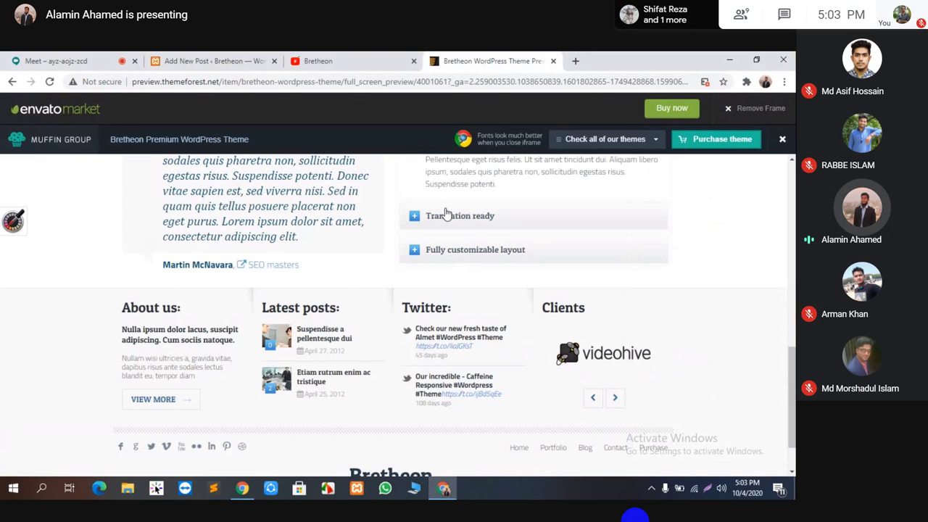
# Copy the demo's 'What our customers say' heading and paste it as the post title.
pyautogui.scroll(4, 446, 217)
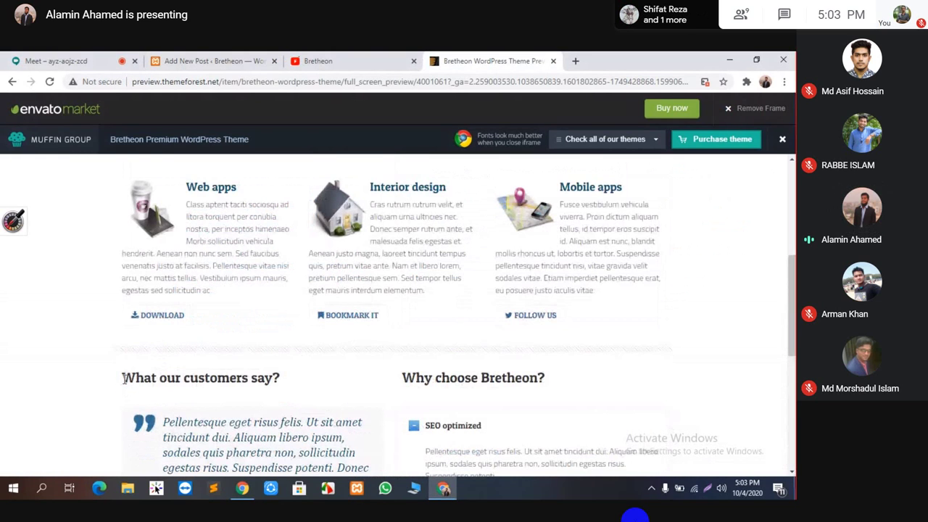
pyautogui.moveTo(124, 382); pyautogui.dragTo(274, 380)
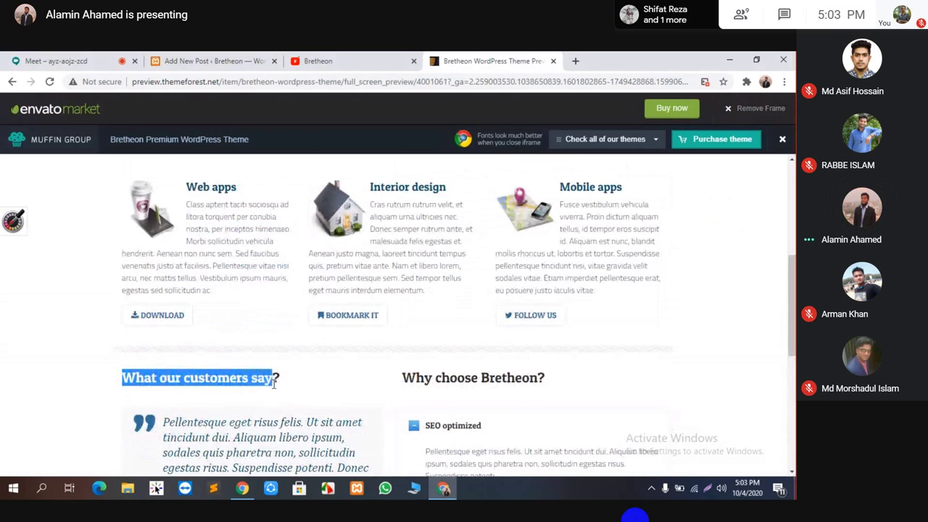
pyautogui.rightClick(244, 377)
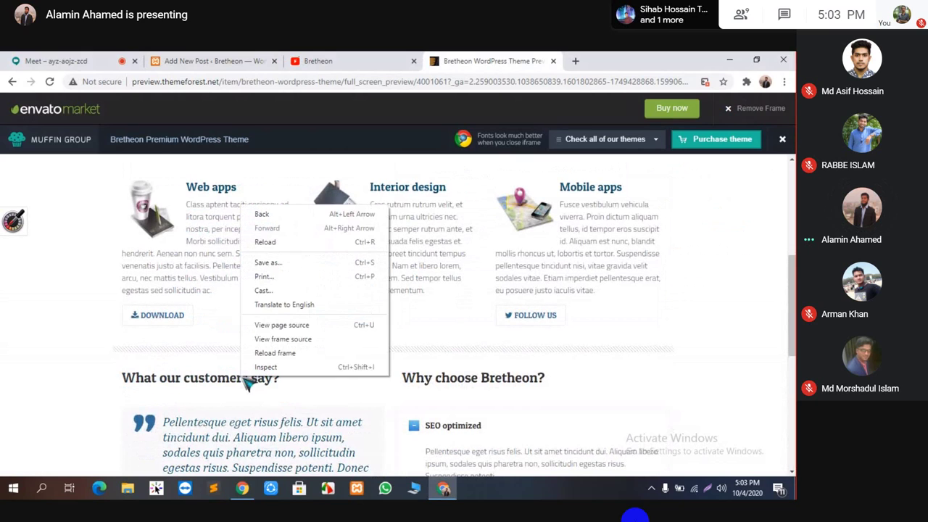
pyautogui.moveTo(121, 379); pyautogui.dragTo(279, 396)
pyautogui.rightClick(247, 377)
pyautogui.click(268, 382)
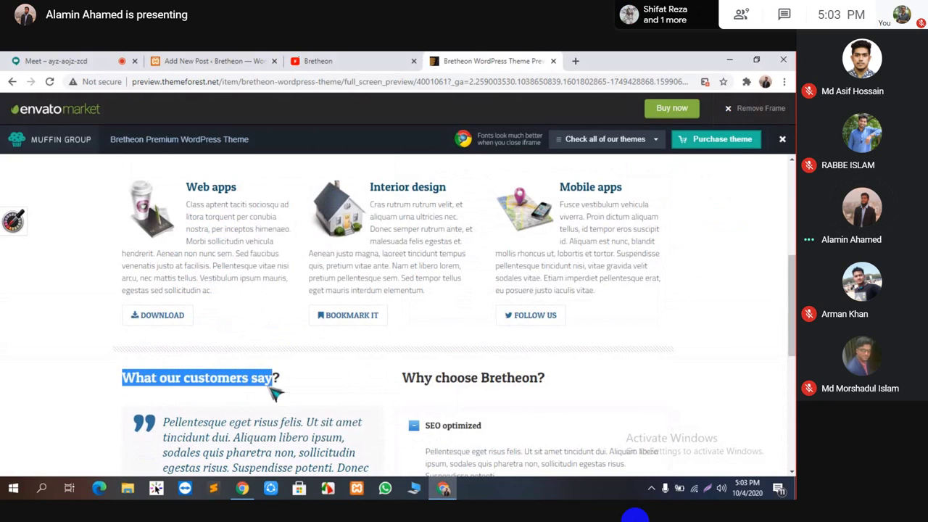
pyautogui.click(218, 61)
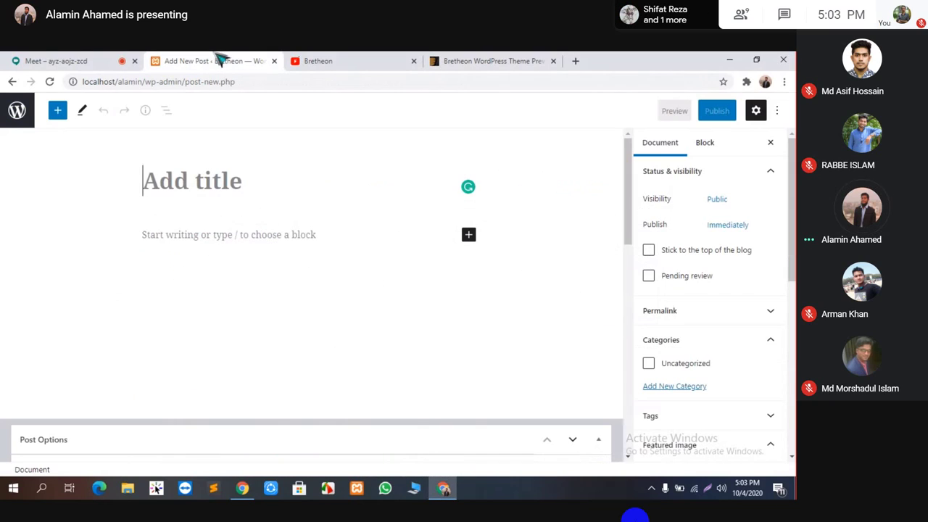
pyautogui.click(227, 170)
pyautogui.hotkey('ctrl', 'v')
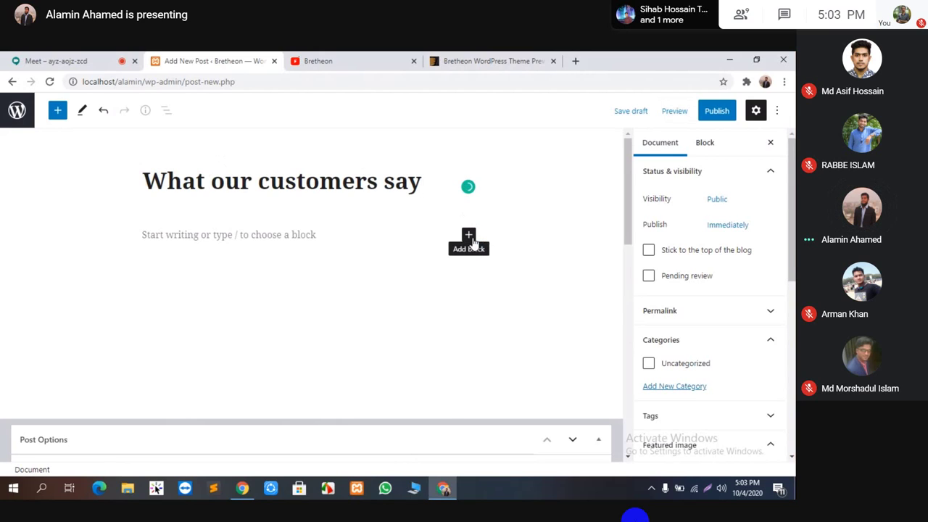
# Add a Paragraph block and paste the demo's testimonial text into it.
pyautogui.click(469, 236)
pyautogui.click(502, 338)
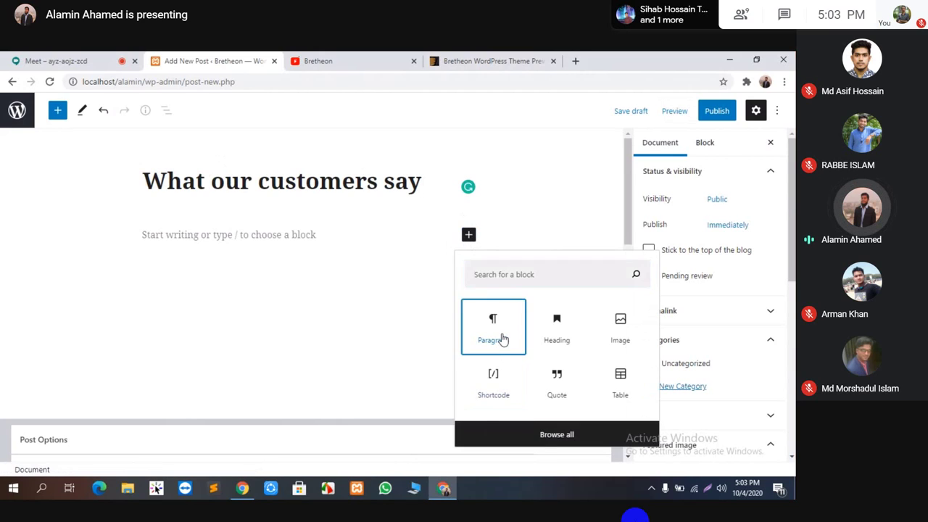
pyautogui.click(484, 61)
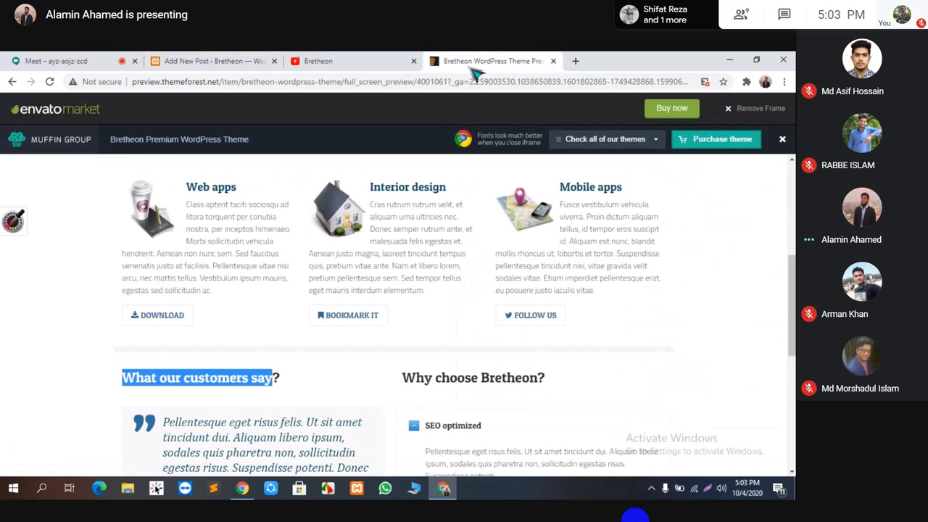
pyautogui.scroll(-2, 290, 304)
pyautogui.click(166, 308)
pyautogui.moveTo(167, 308); pyautogui.dragTo(324, 422)
pyautogui.rightClick(291, 331)
pyautogui.click(319, 338)
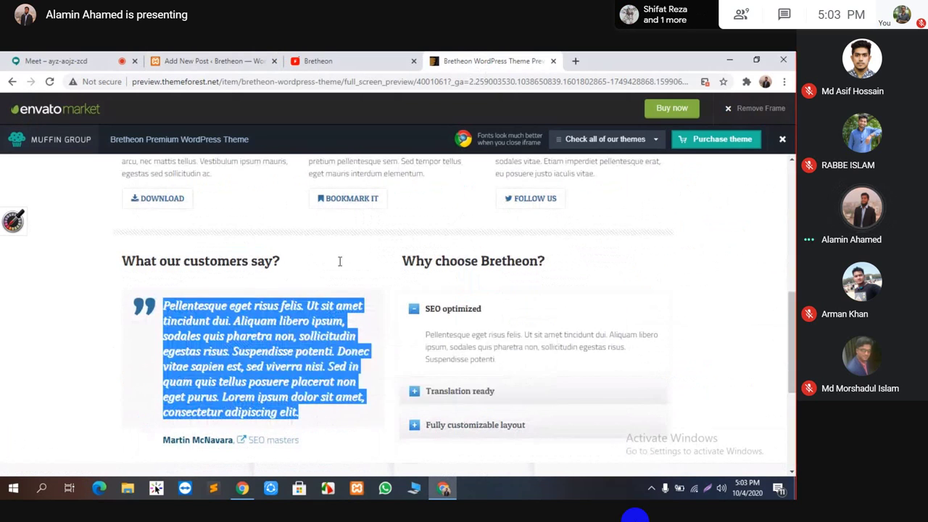
pyautogui.click(318, 61)
pyautogui.click(210, 61)
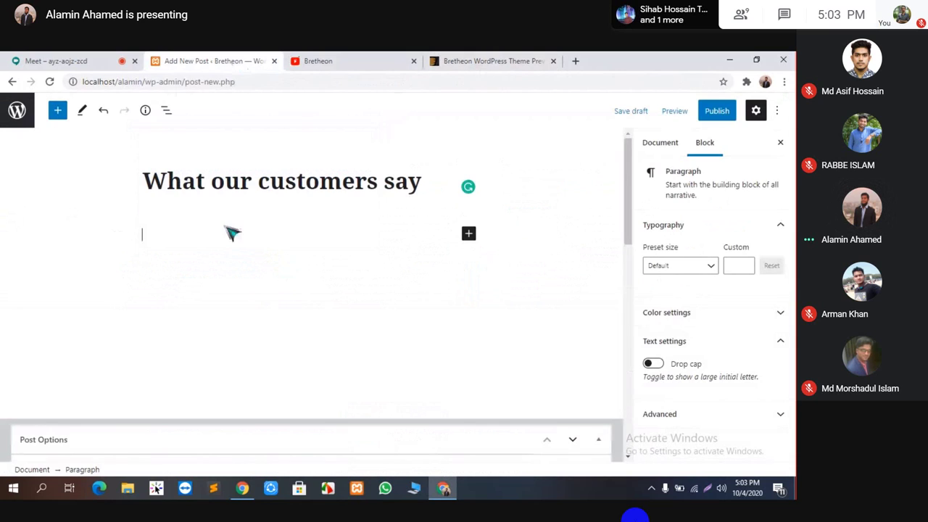
pyautogui.click(270, 231)
pyautogui.hotkey('ctrl', 'v')
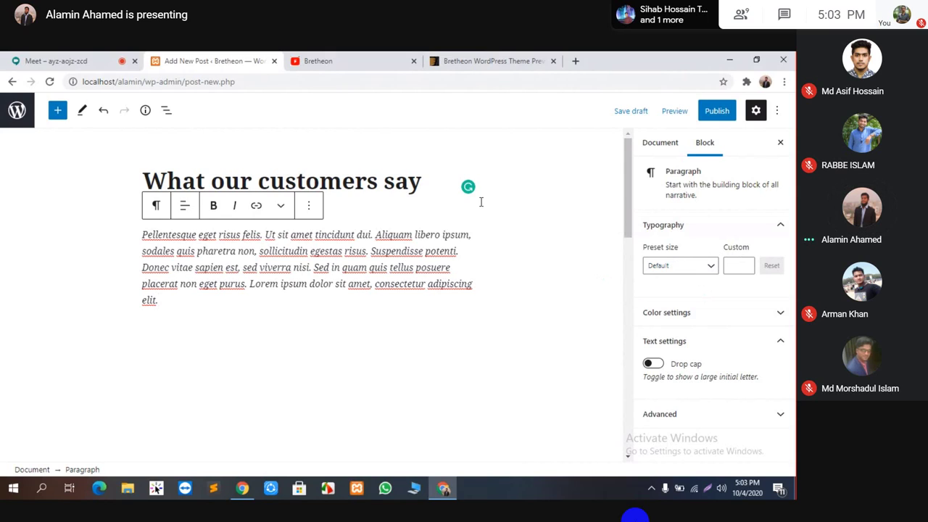
# Set offer_interior.png from the Media Library as the post's featured image.
pyautogui.click(521, 269)
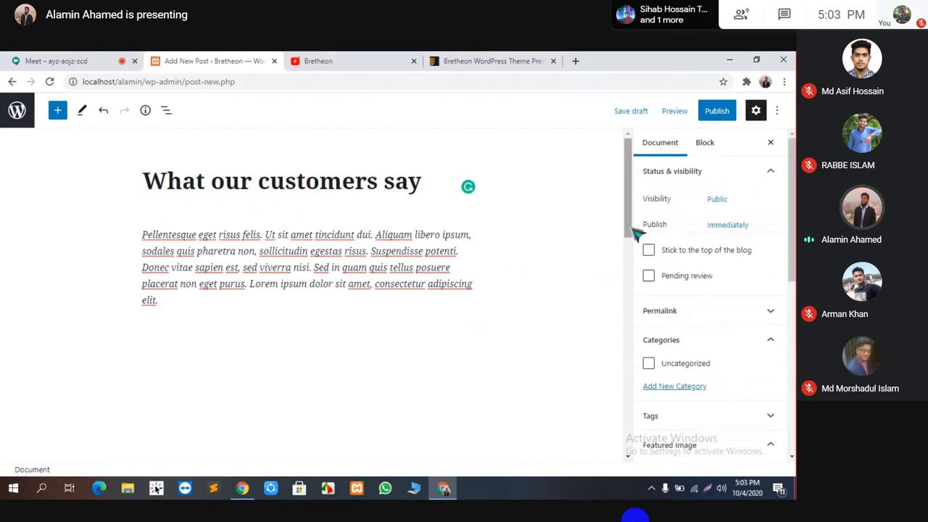
pyautogui.scroll(-1, 660, 452)
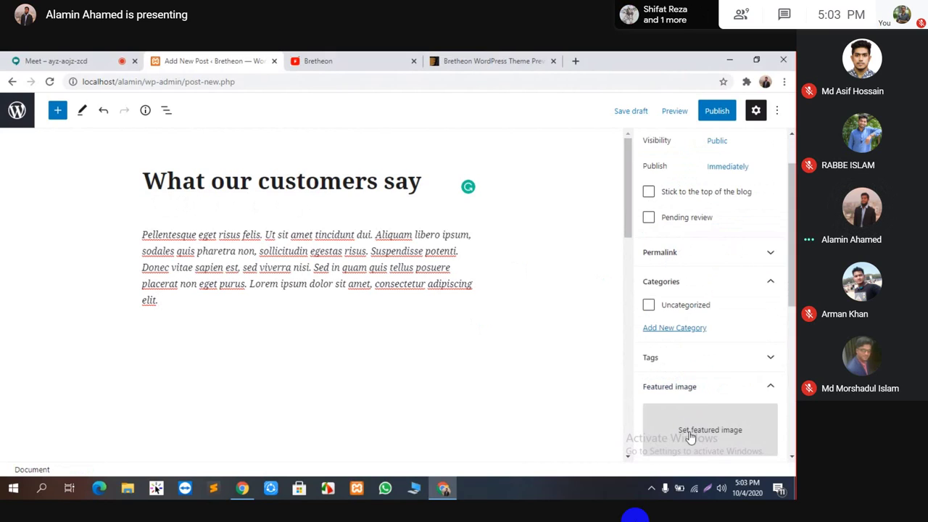
pyautogui.click(690, 438)
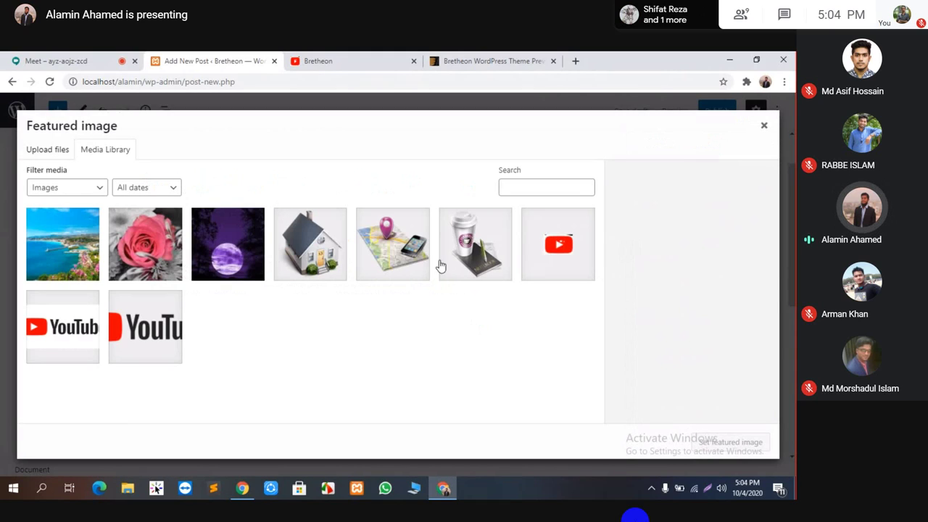
pyautogui.click(312, 246)
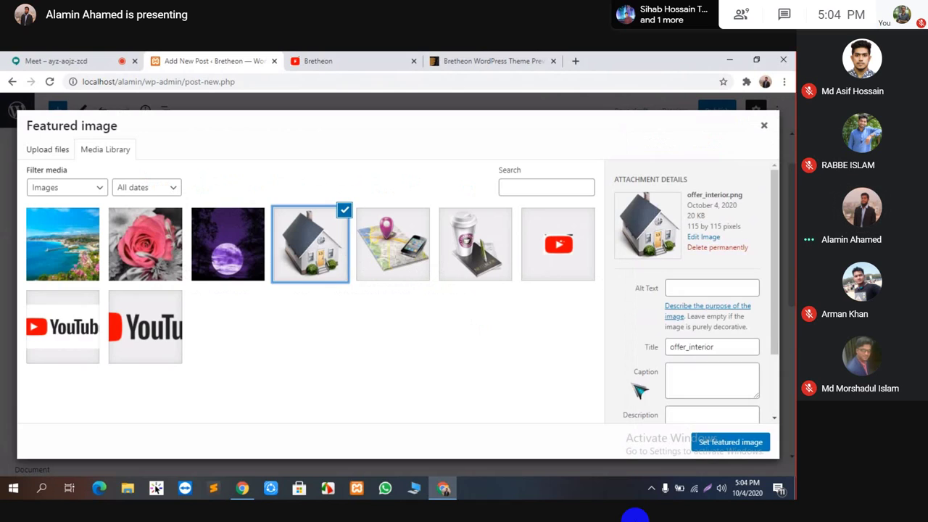
pyautogui.click(714, 443)
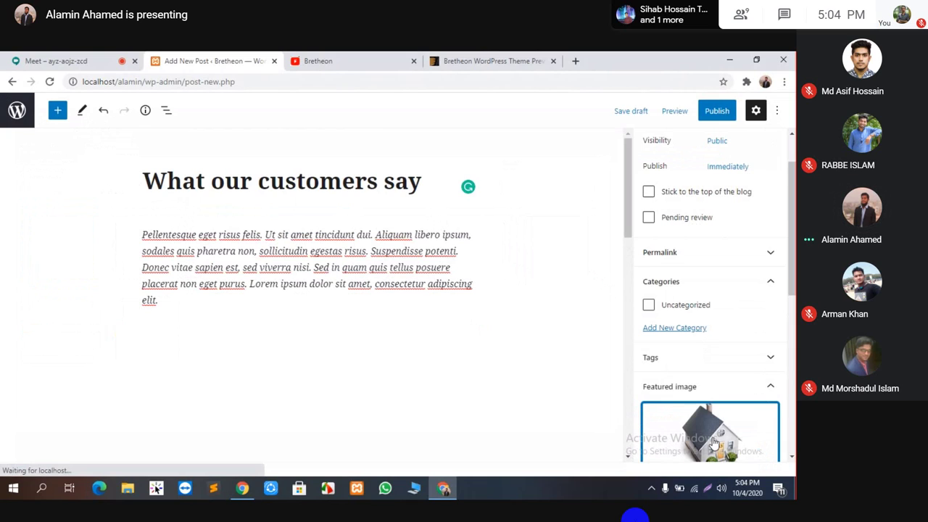
# Publish 'What our customers say' and view the live Bretheon site.
pyautogui.scroll(-1, 718, 240)
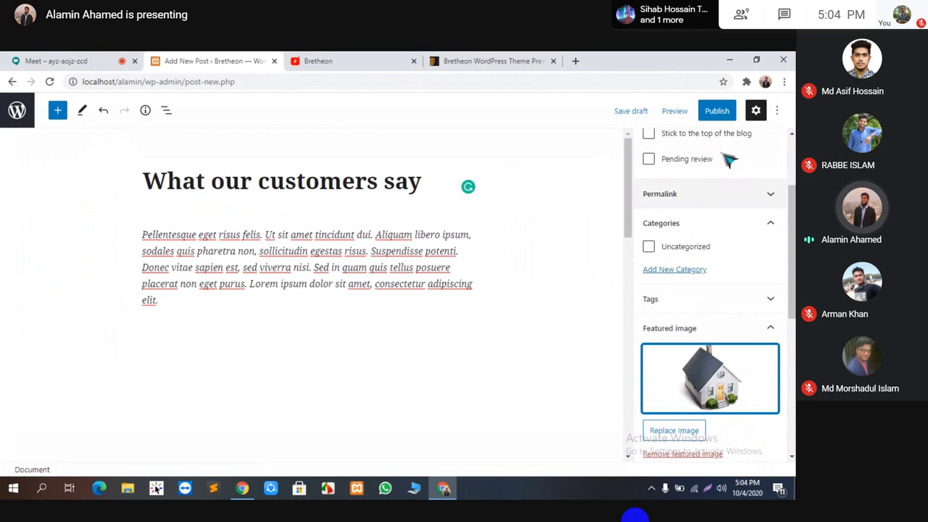
pyautogui.click(719, 111)
pyautogui.click(695, 117)
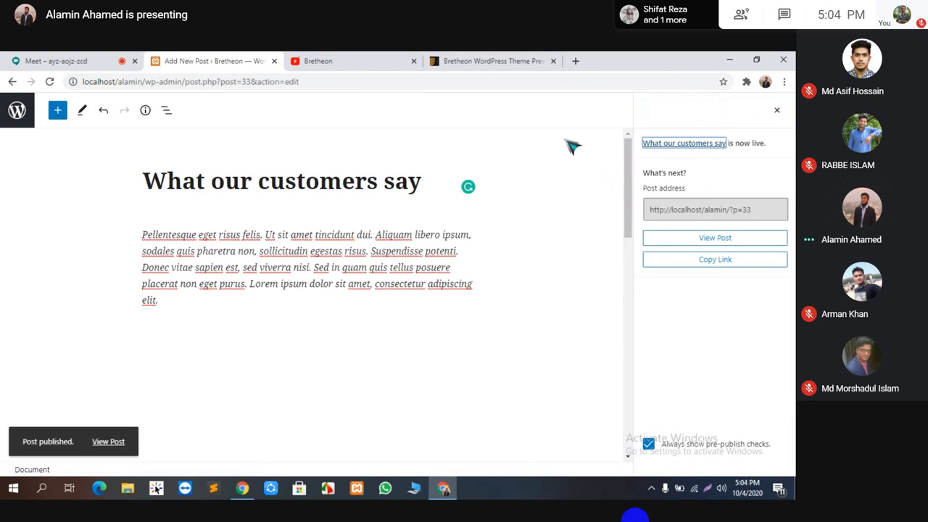
pyautogui.click(401, 60)
# Reload the Bretheon site to see the new post, then go to the All Posts list.
pyautogui.scroll(-1, 315, 311)
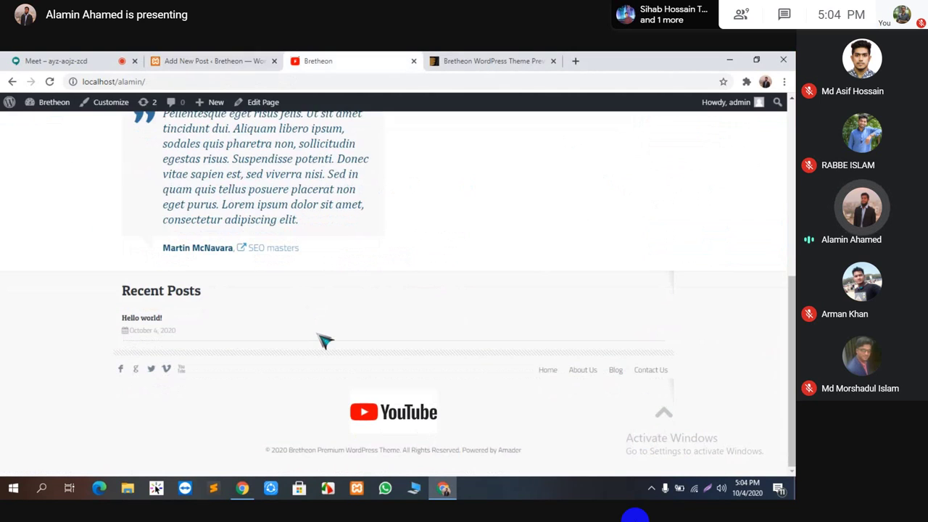
pyautogui.click(49, 81)
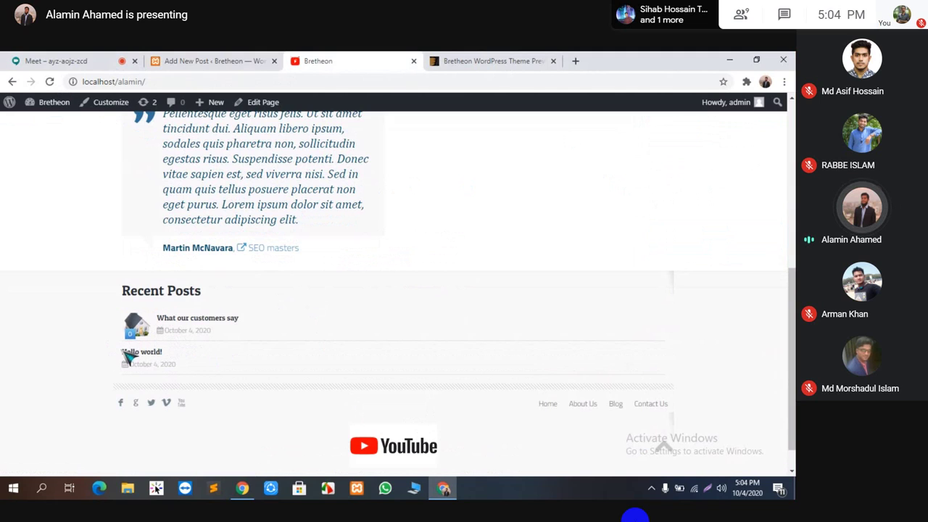
pyautogui.click(184, 62)
pyautogui.click(17, 111)
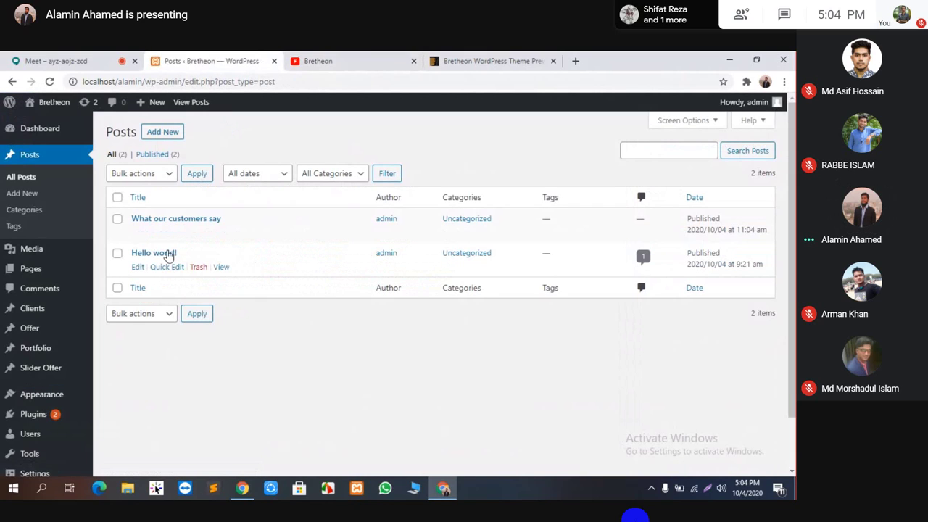
# Open the Hello world! post in the editor and dismiss the screen-sharing notification.
pyautogui.click(159, 254)
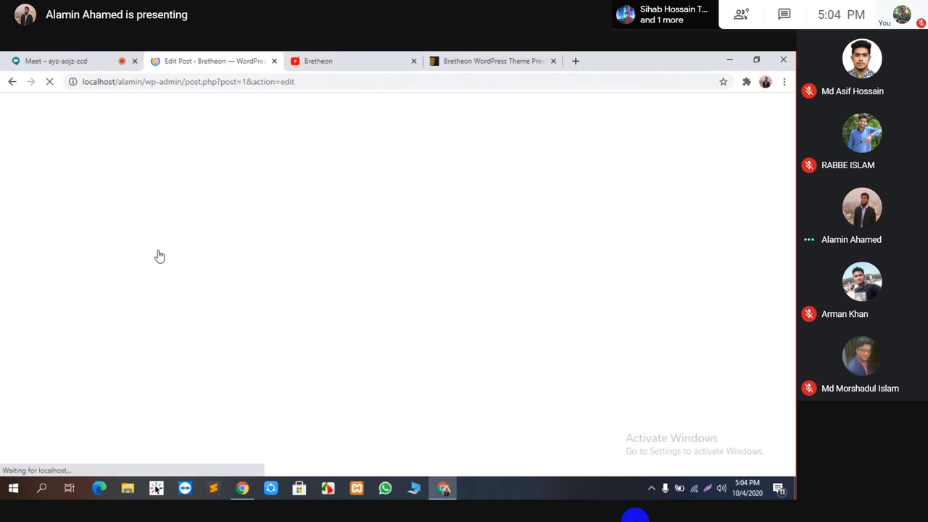
pyautogui.click(39, 60)
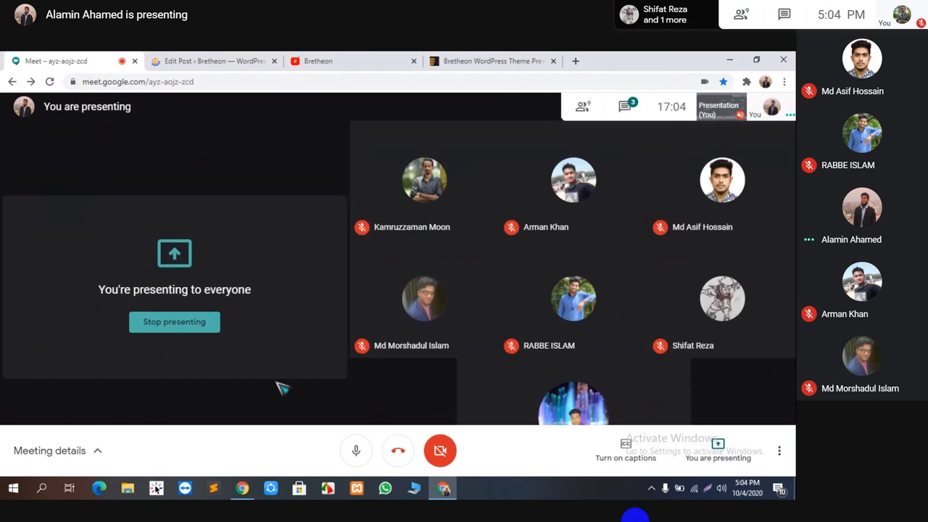
pyautogui.click(203, 61)
pyautogui.hotkey('ctrl', '1')
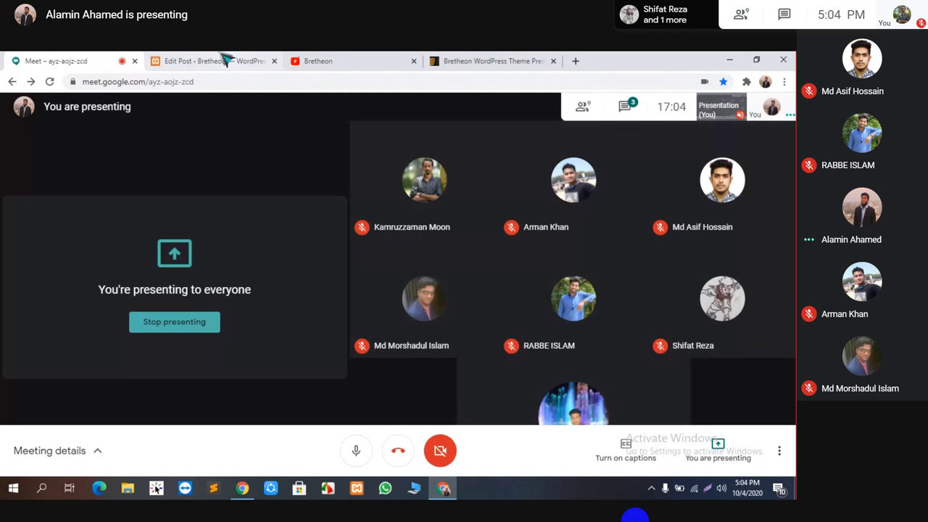
pyautogui.click(203, 61)
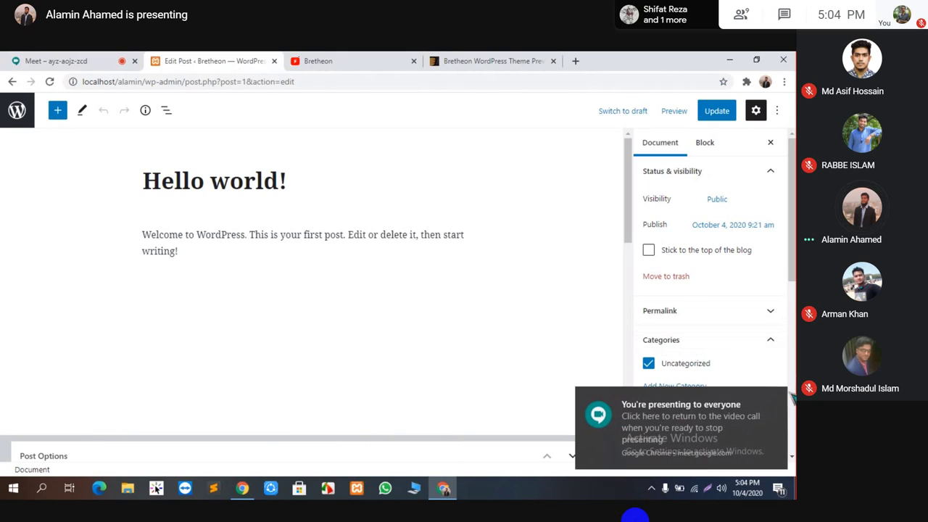
pyautogui.click(780, 398)
# Set the beach photo images.jpg as featured image and update Hello world!
pyautogui.scroll(-3, 696, 399)
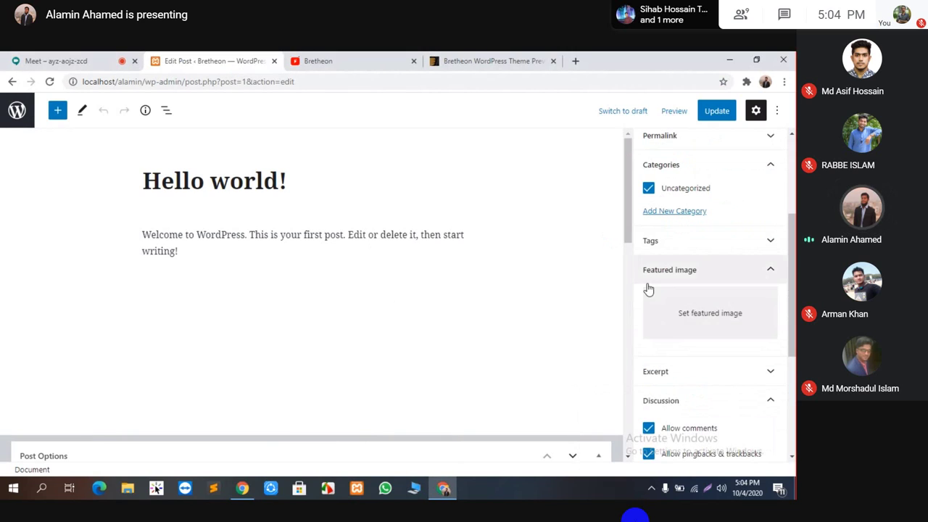
pyautogui.click(698, 304)
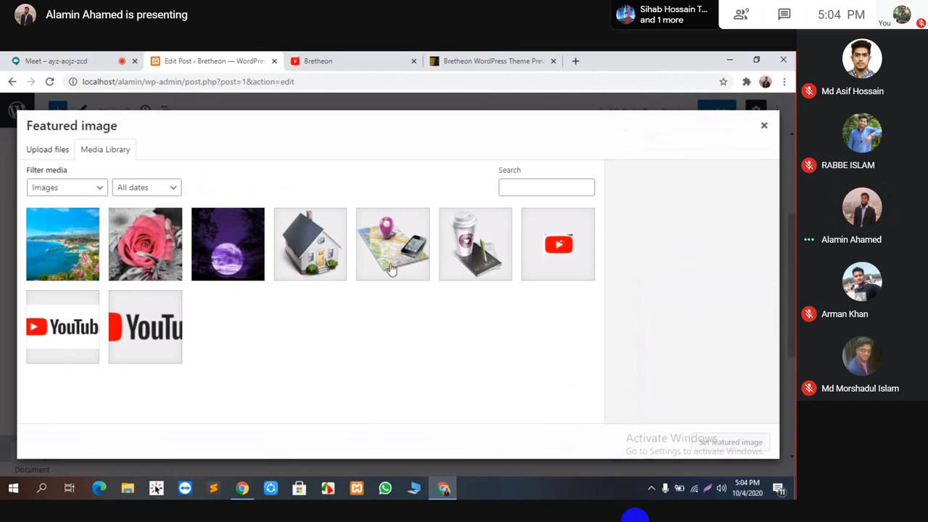
pyautogui.click(65, 241)
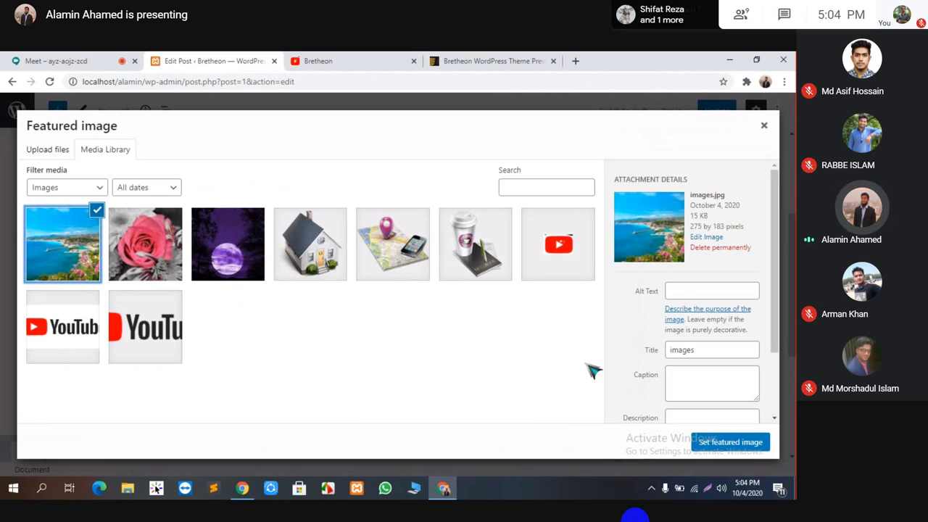
pyautogui.click(708, 441)
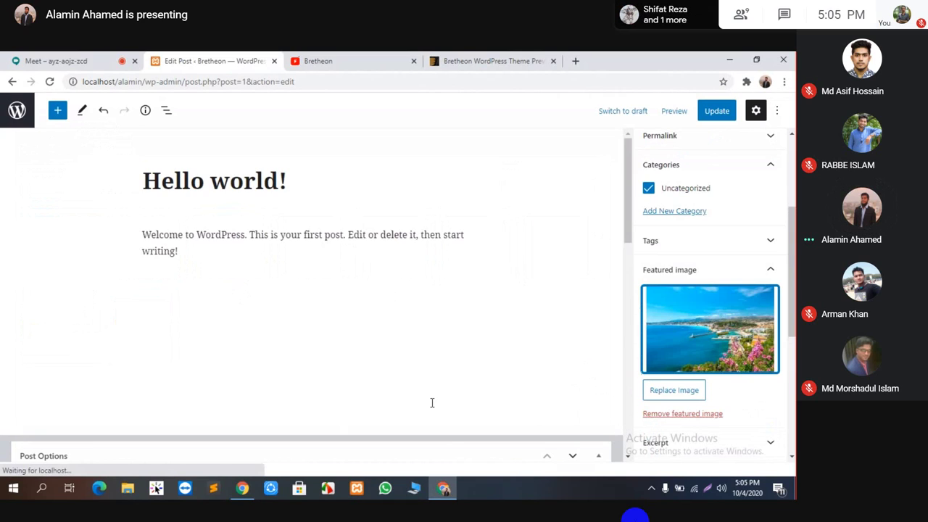
pyautogui.click(716, 111)
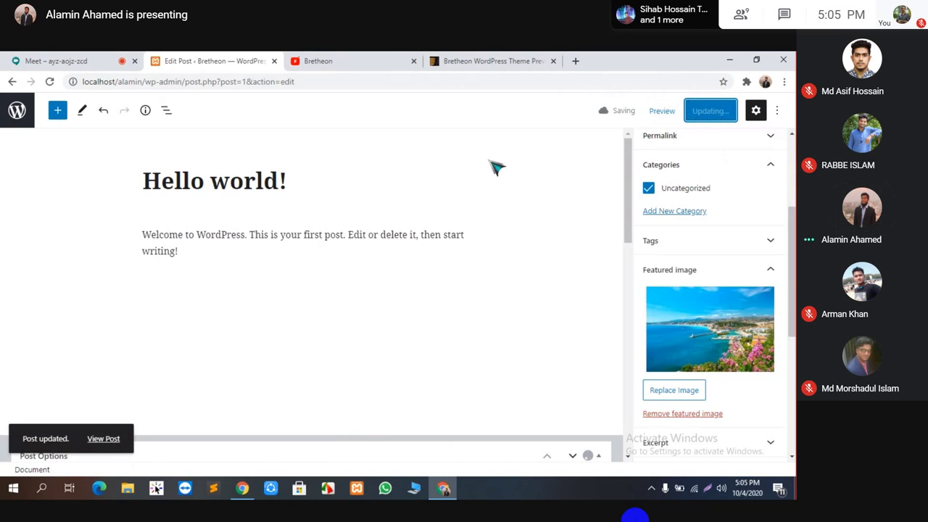
pyautogui.click(368, 61)
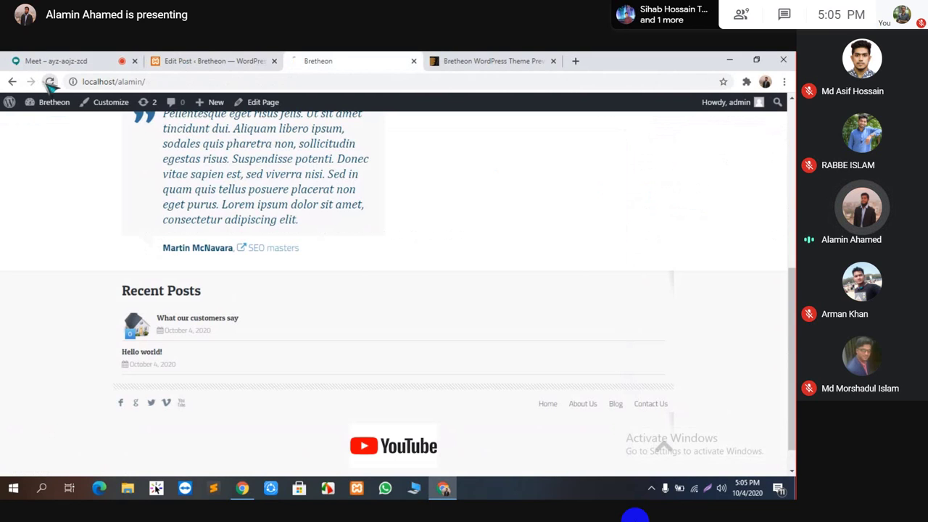
# Reload the Bretheon site to check Hello world!'s beach thumbnail, then return to the Posts list.
pyautogui.click(48, 82)
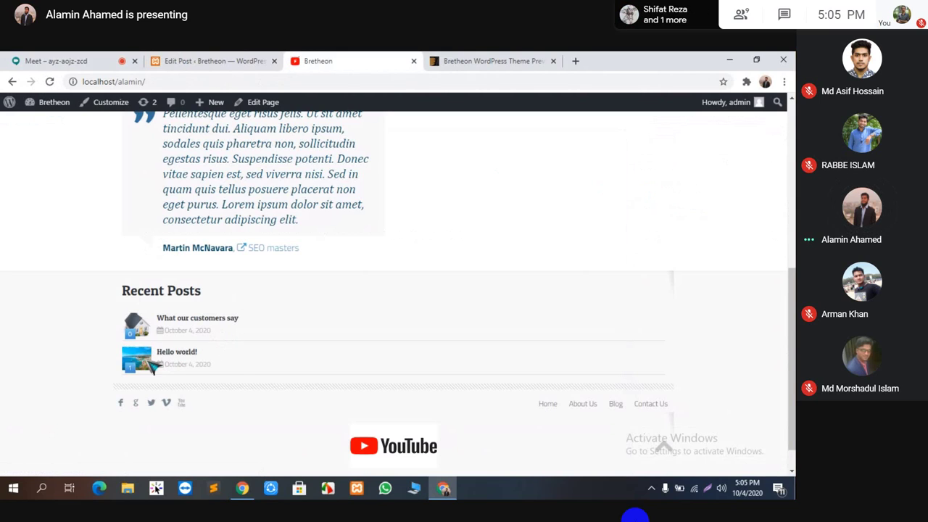
pyautogui.scroll(1, 253, 376)
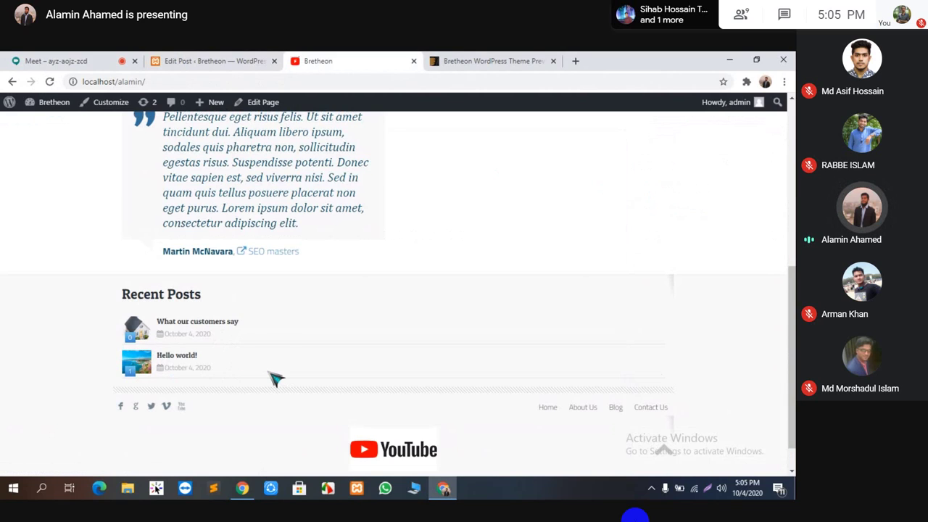
pyautogui.scroll(2, 275, 378)
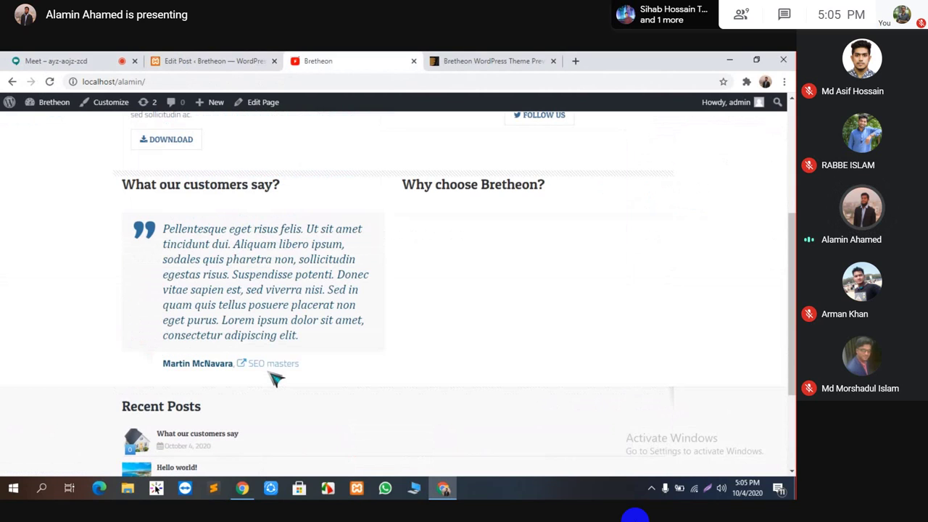
pyautogui.scroll(-2, 276, 379)
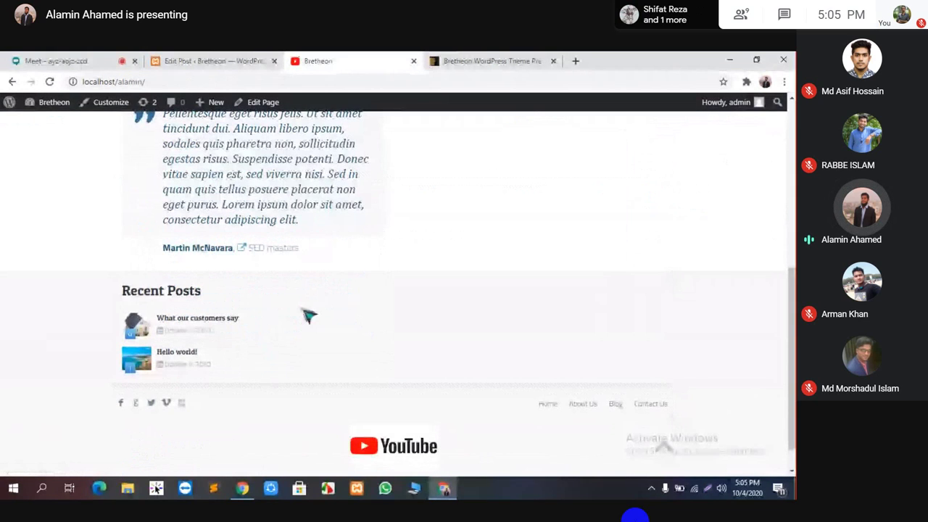
pyautogui.click(209, 60)
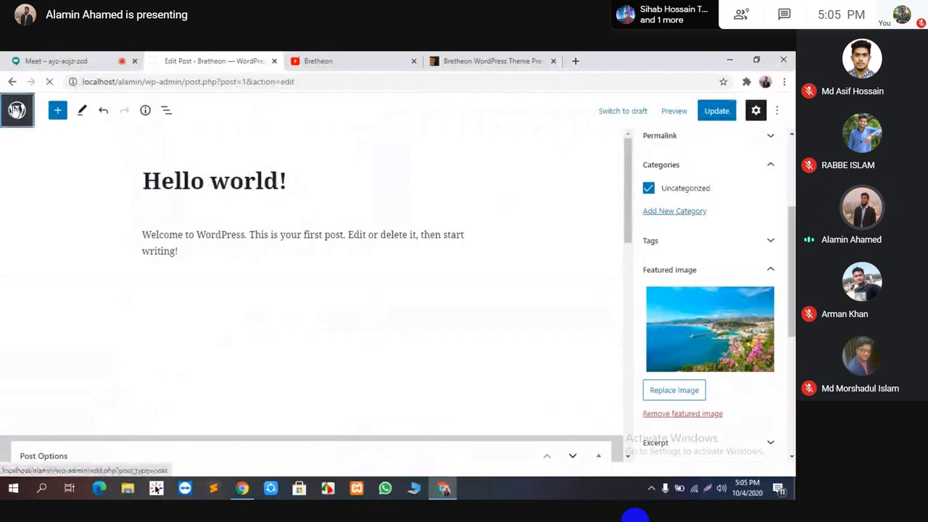
pyautogui.click(16, 110)
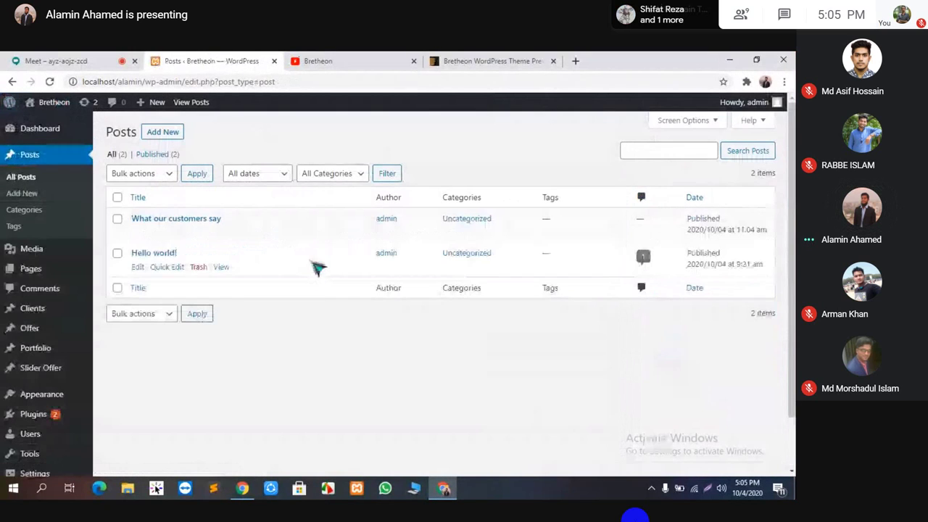
pyautogui.scroll(-1, 21, 417)
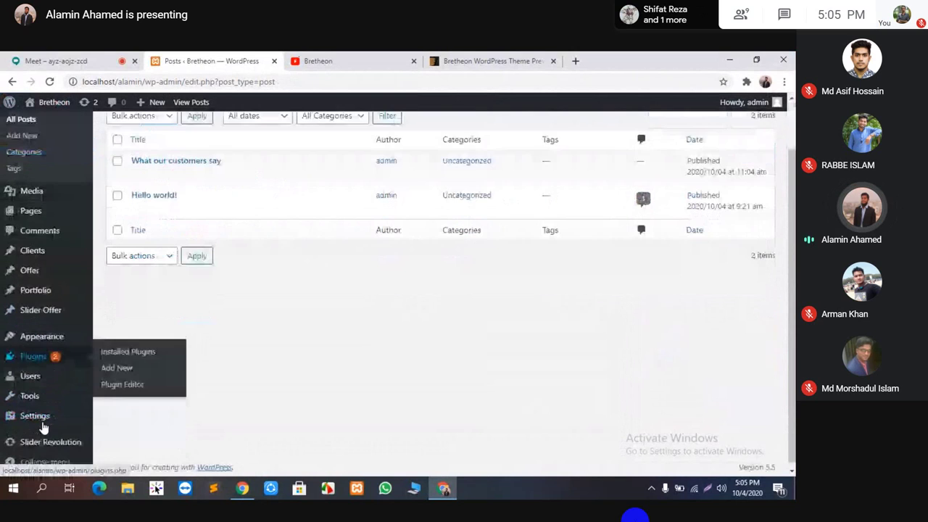
pyautogui.moveTo(32, 374)
pyautogui.moveTo(30, 334)
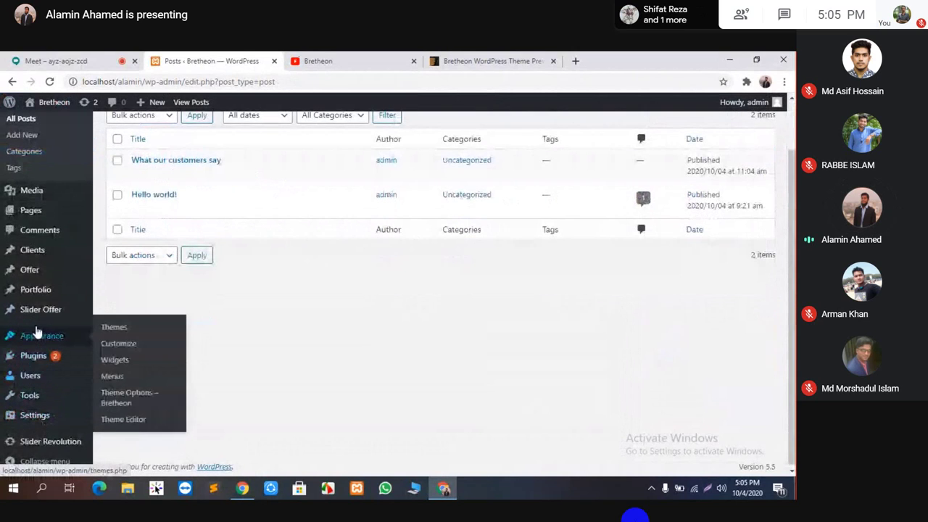
pyautogui.click(113, 360)
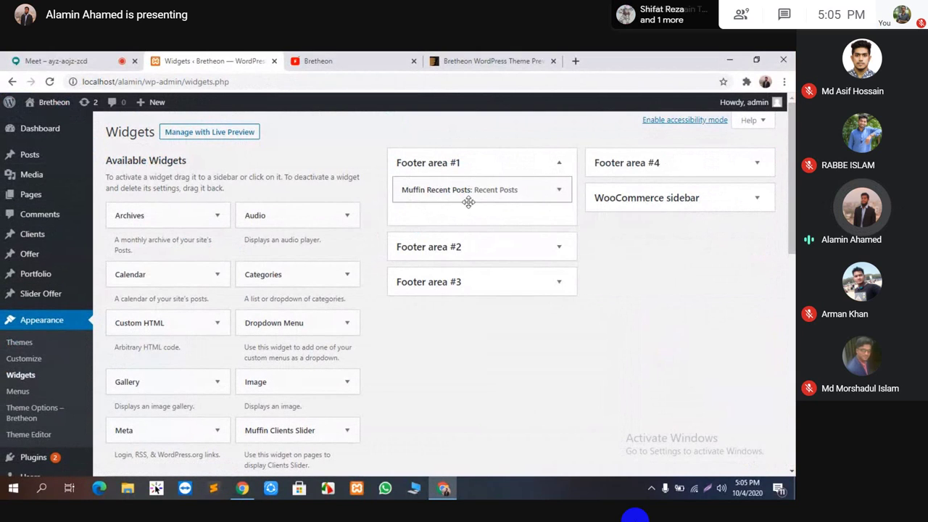
pyautogui.scroll(-1, 281, 303)
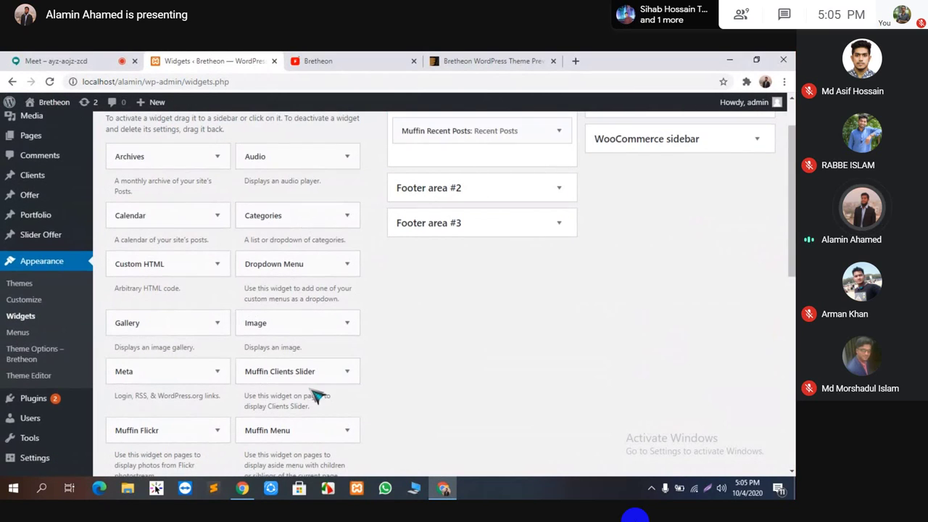
pyautogui.scroll(-1, 315, 396)
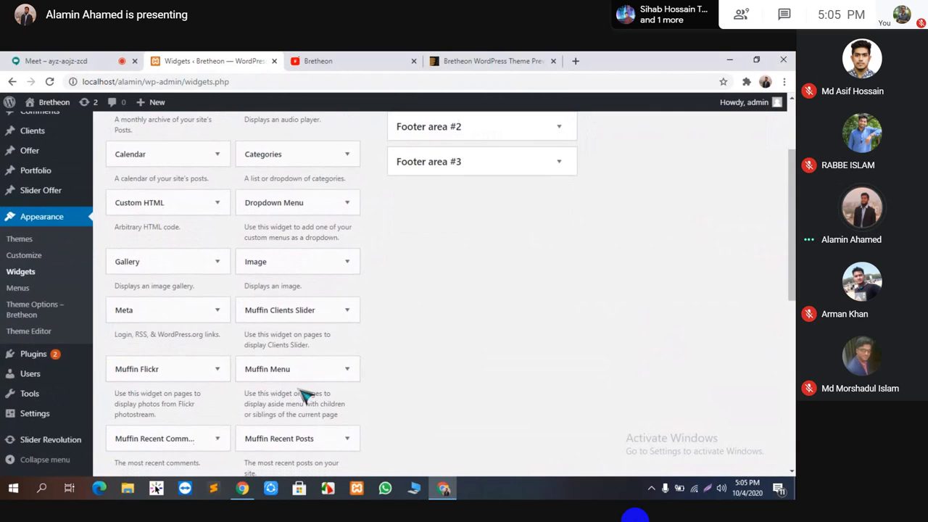
pyautogui.scroll(-1, 303, 396)
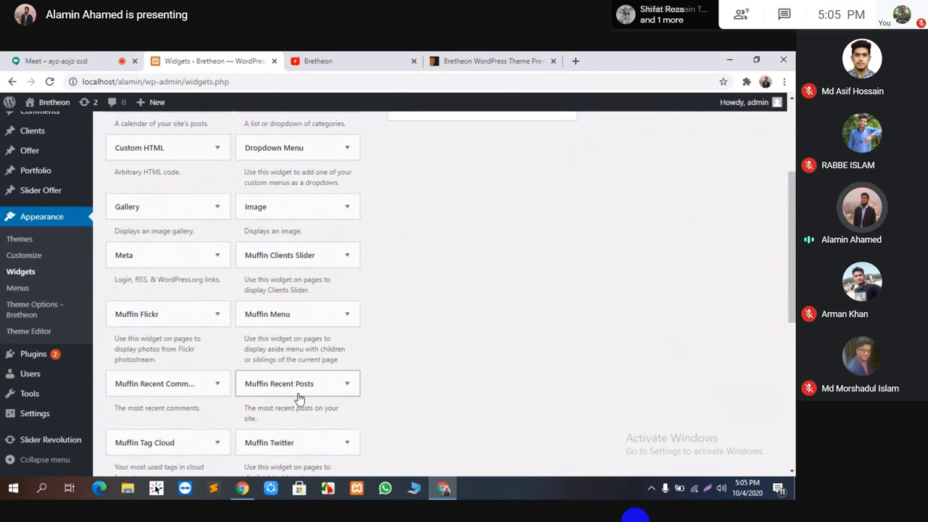
pyautogui.scroll(-1, 296, 400)
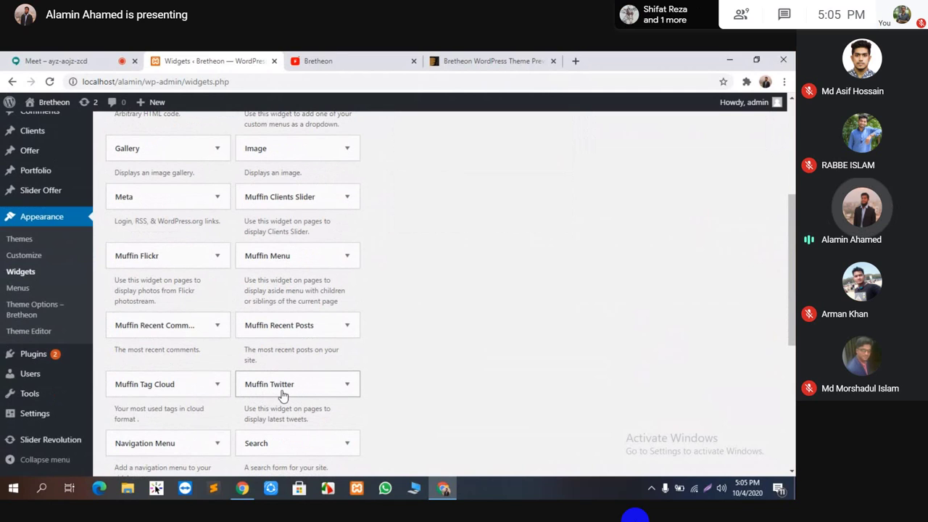
pyautogui.scroll(-1, 156, 386)
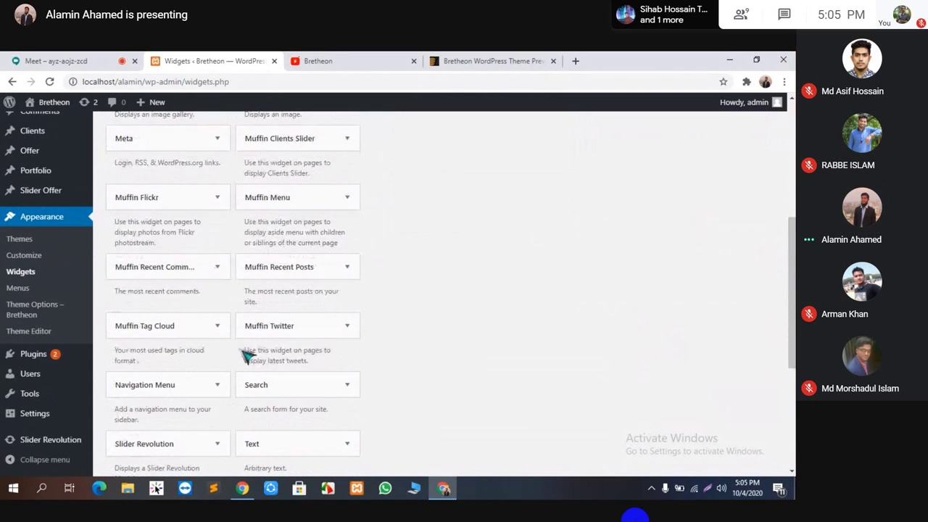
pyautogui.scroll(4, 186, 338)
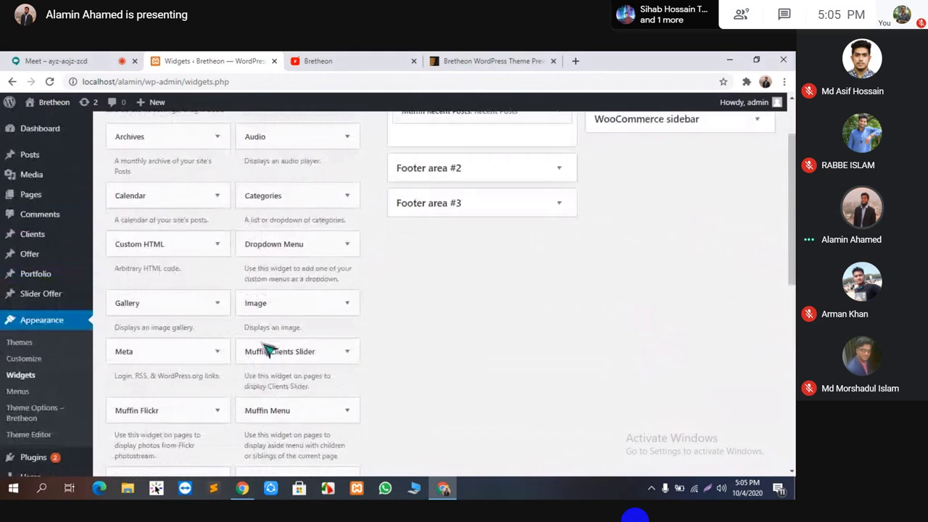
pyautogui.scroll(2, 265, 341)
# Place a Categories widget in Footer area #2, title it 'Categories' and save it.
pyautogui.click(264, 274)
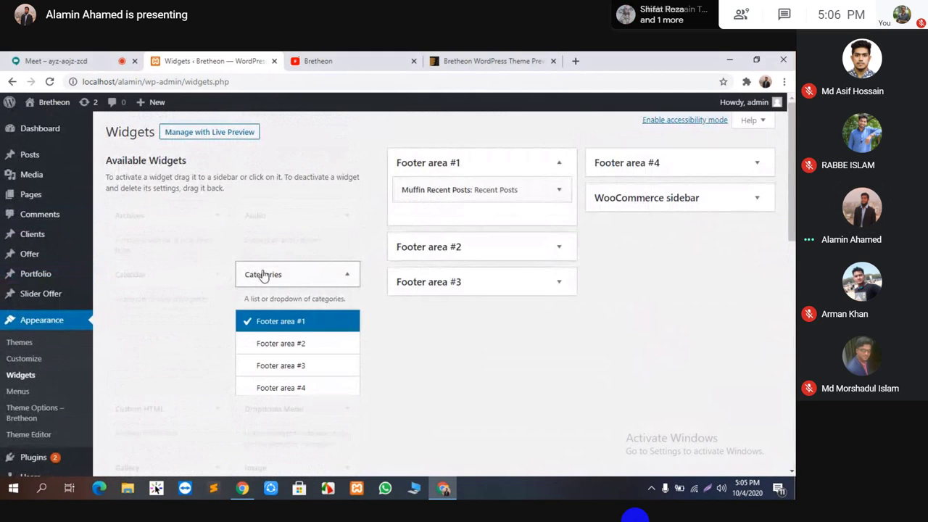
pyautogui.click(303, 345)
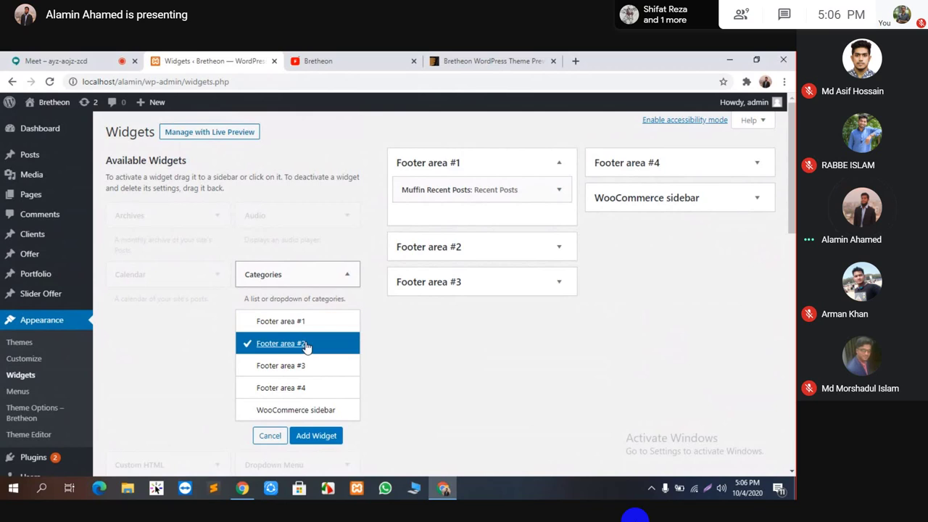
pyautogui.click(308, 439)
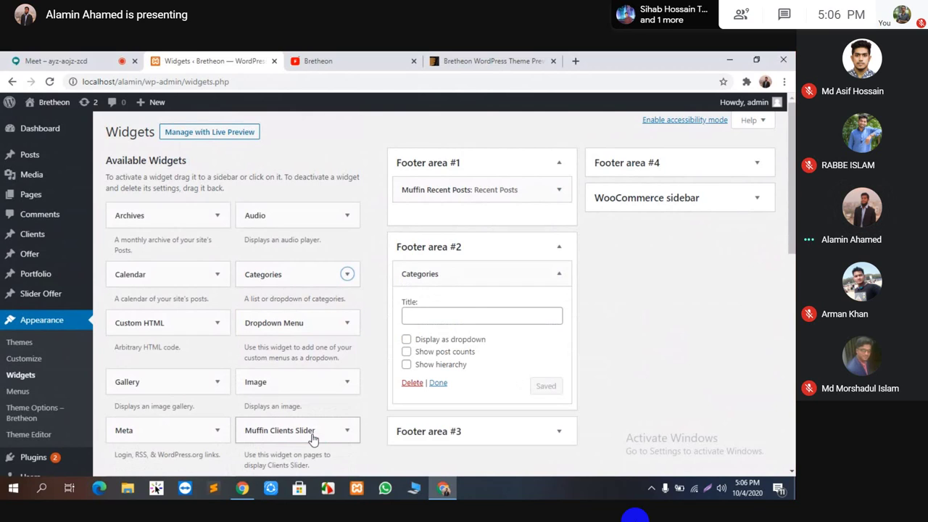
pyautogui.click(460, 313)
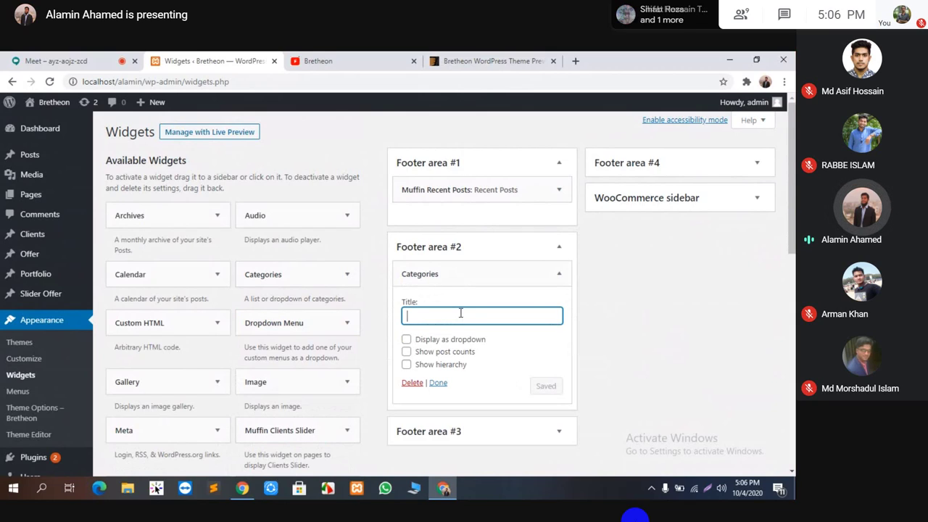
pyautogui.write('C')
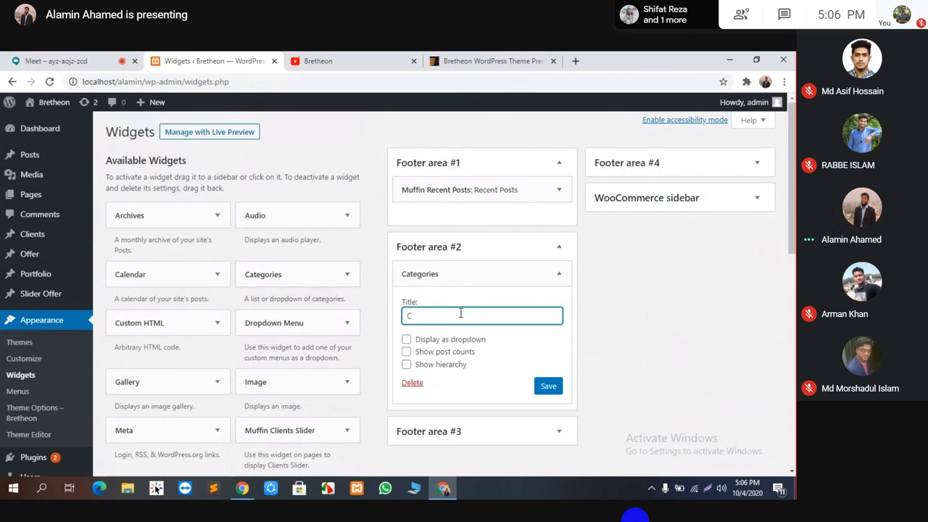
pyautogui.write('ategories')
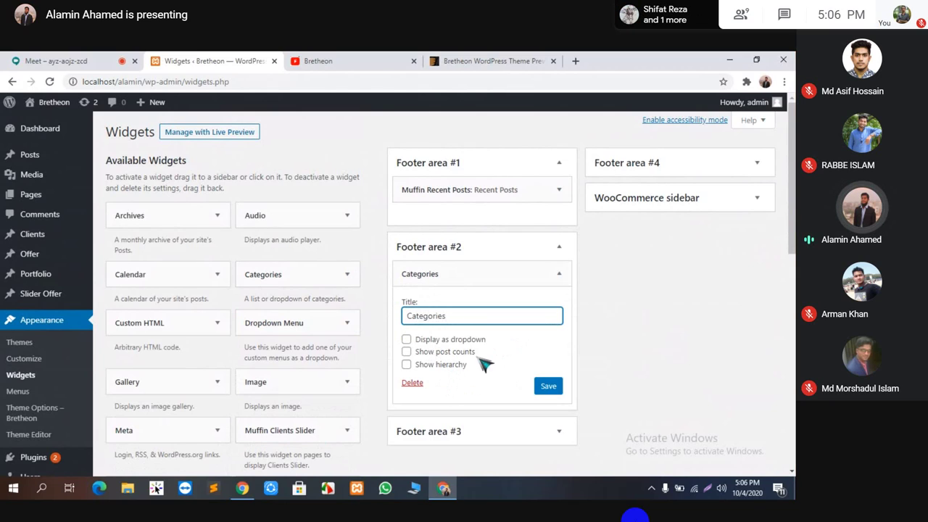
pyautogui.click(544, 386)
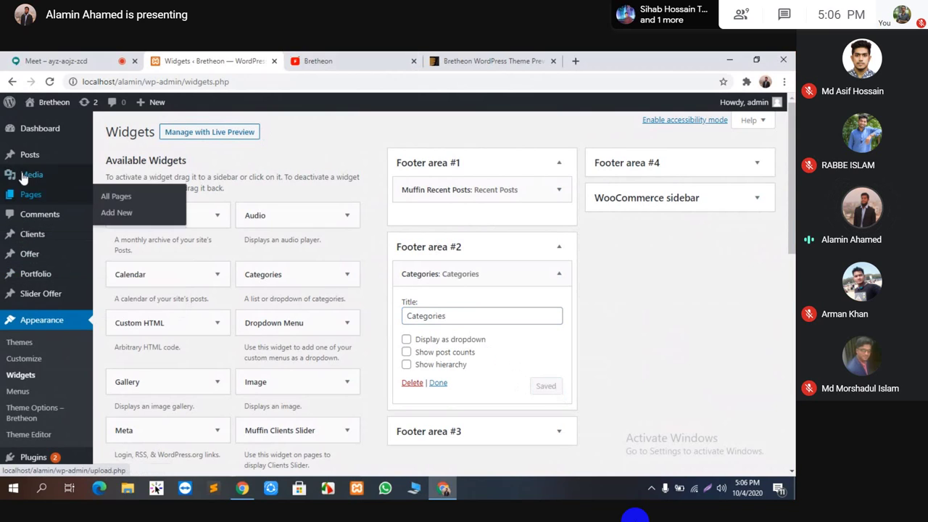
pyautogui.click(399, 62)
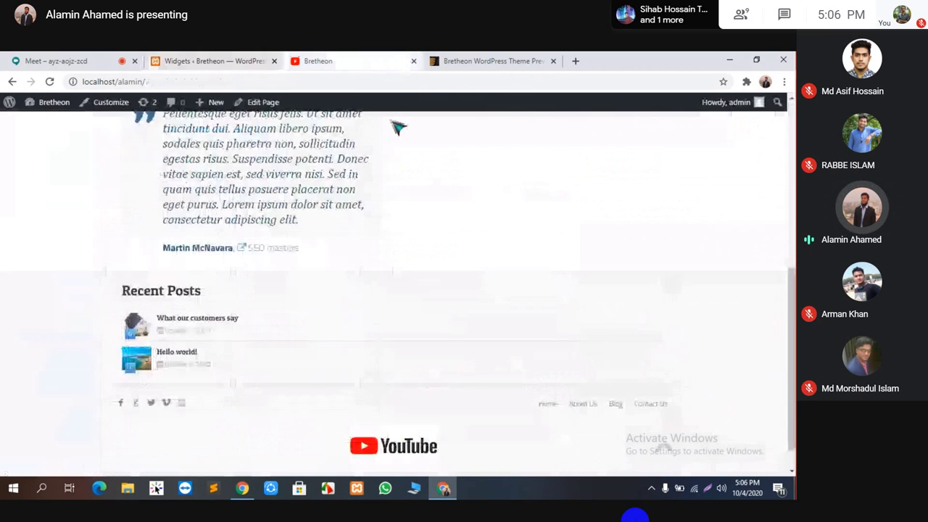
# Reload the Bretheon front page to check the new footer Categories list, then return to Meet.
pyautogui.click(49, 82)
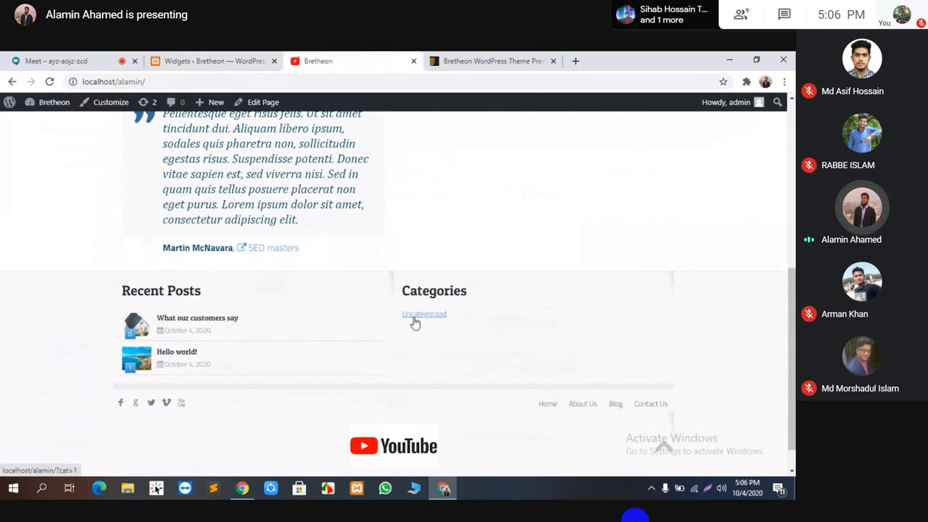
pyautogui.scroll(1, 269, 186)
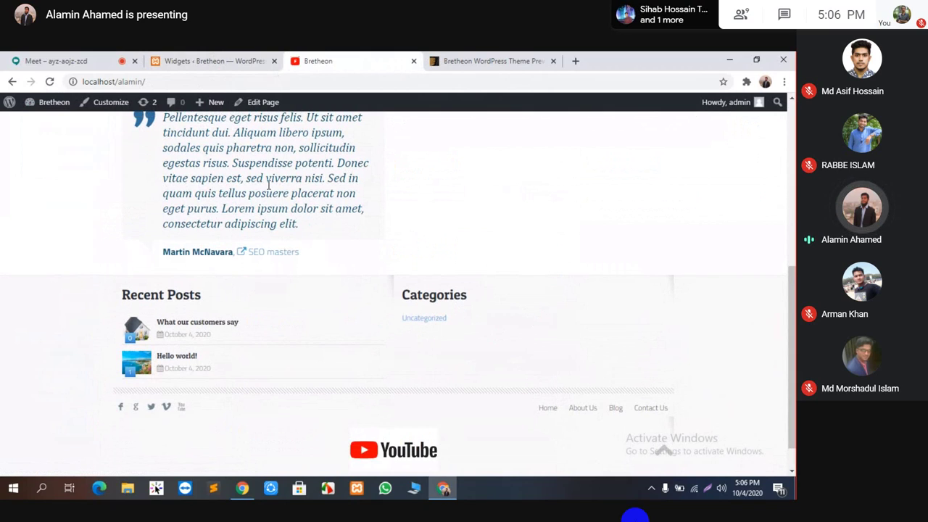
pyautogui.scroll(1, 269, 185)
pyautogui.click(169, 61)
pyautogui.click(56, 61)
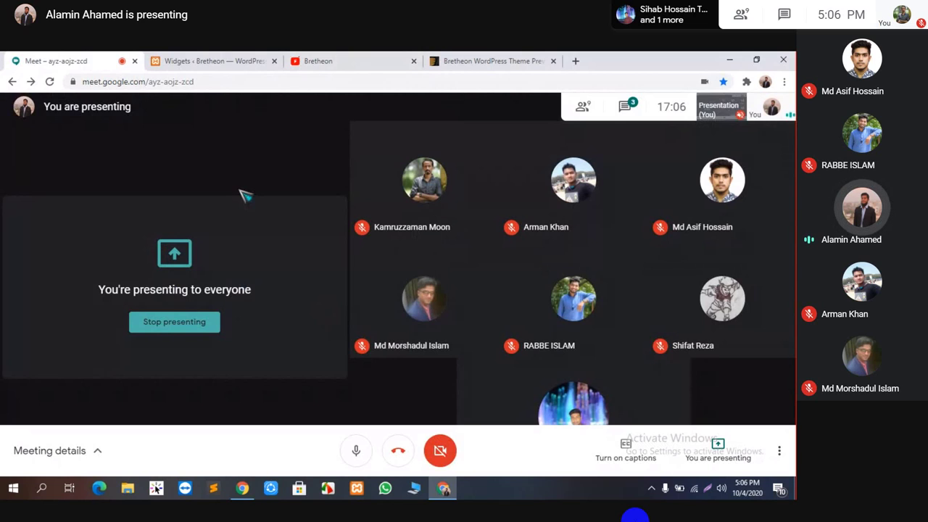
# From the Widgets page, go to All Posts and open Hello world! in the editor.
pyautogui.click(178, 61)
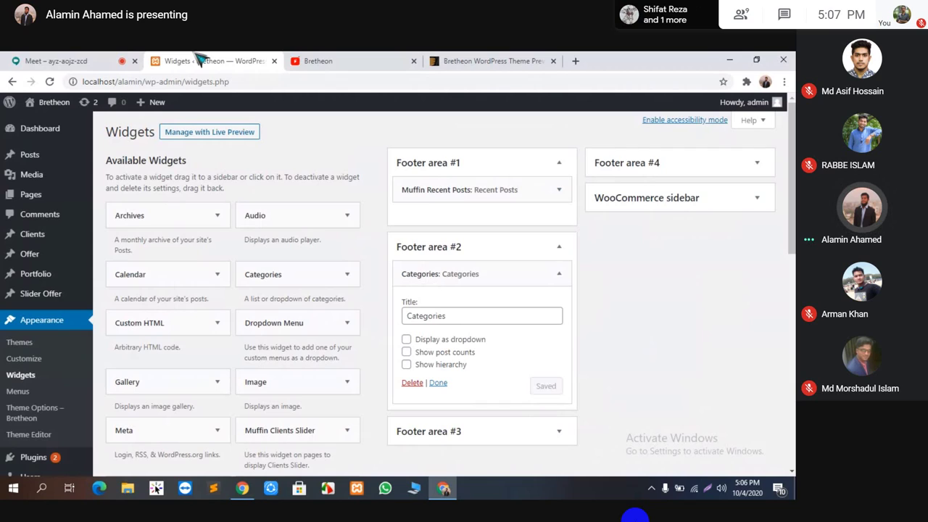
pyautogui.click(47, 164)
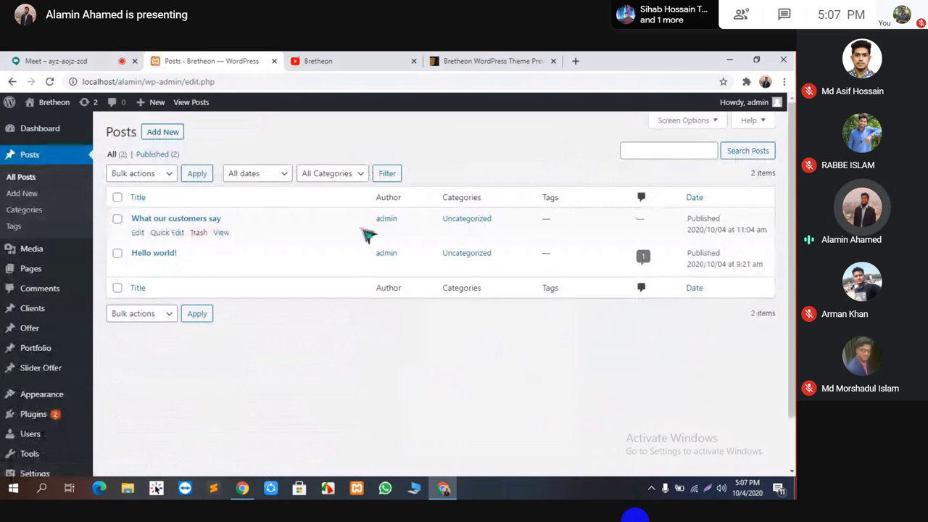
pyautogui.click(156, 255)
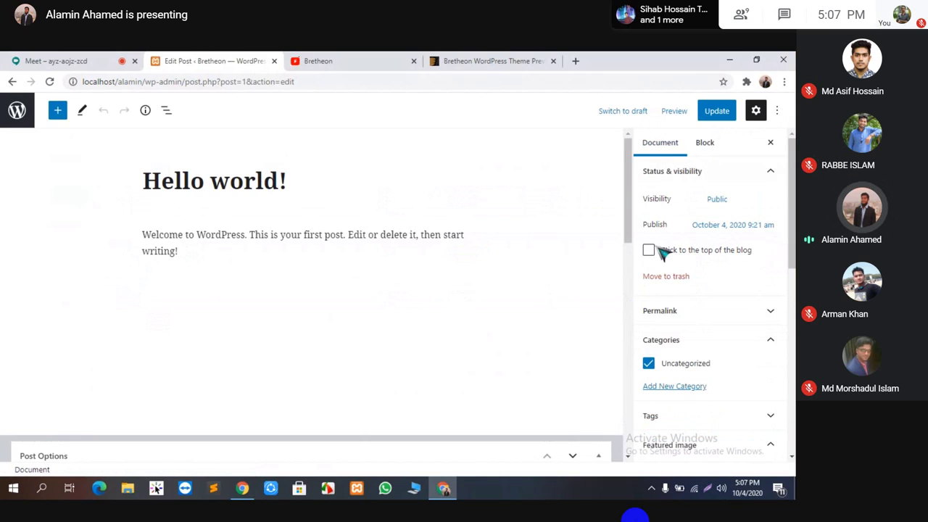
# Create a new category Rajniti and assign it to the Hello world! post.
pyautogui.click(669, 349)
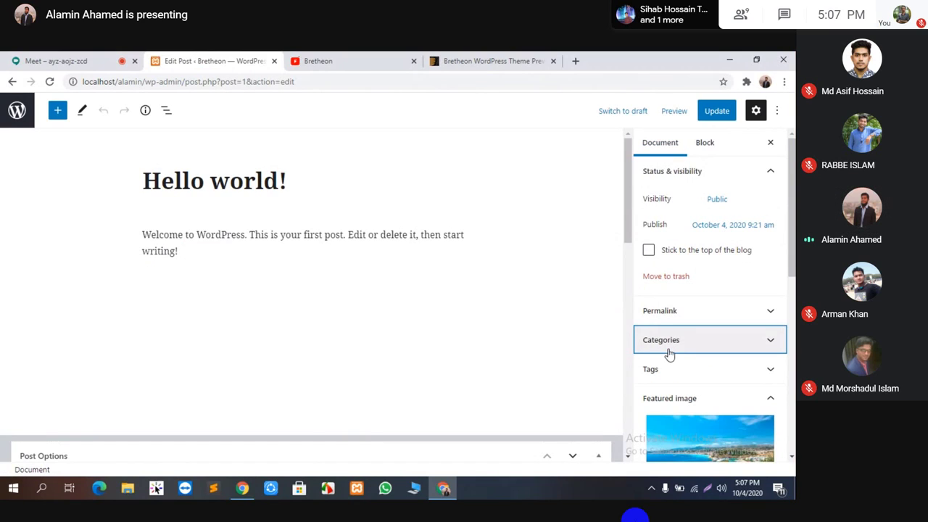
pyautogui.click(670, 349)
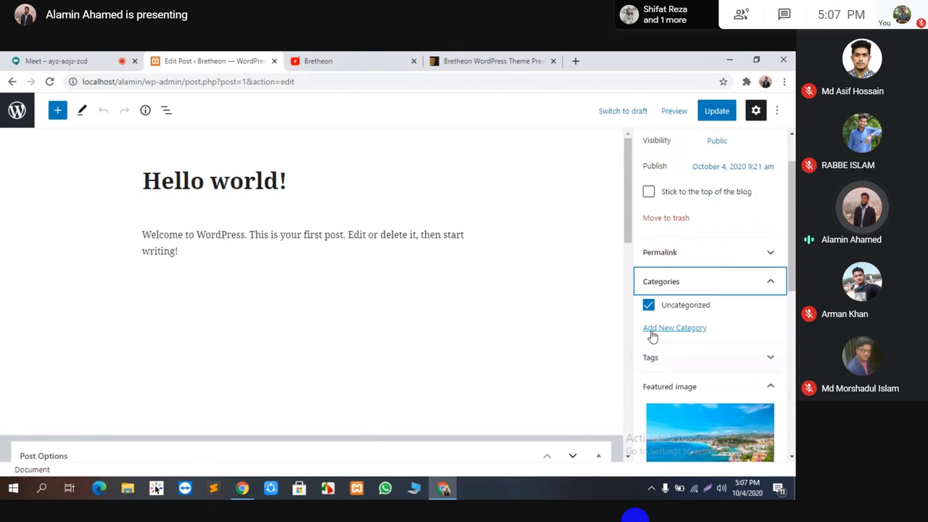
pyautogui.click(652, 331)
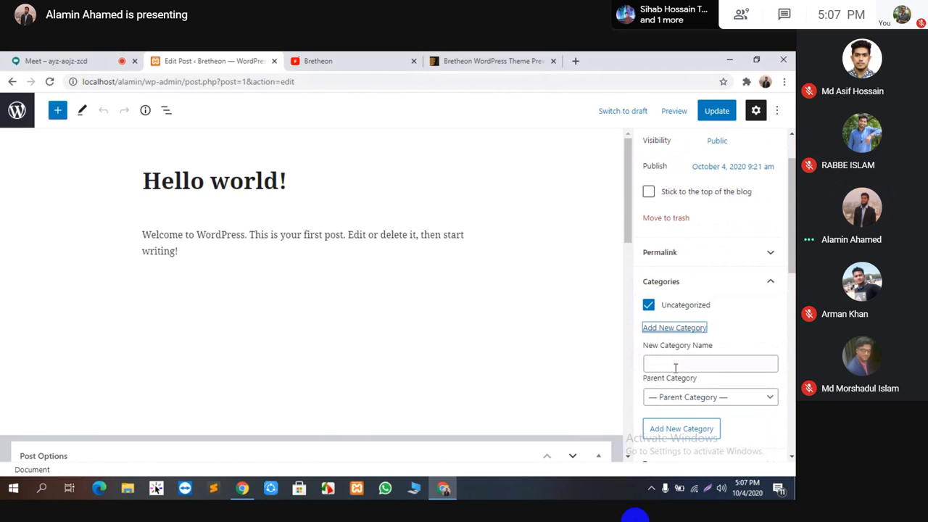
pyautogui.click(669, 365)
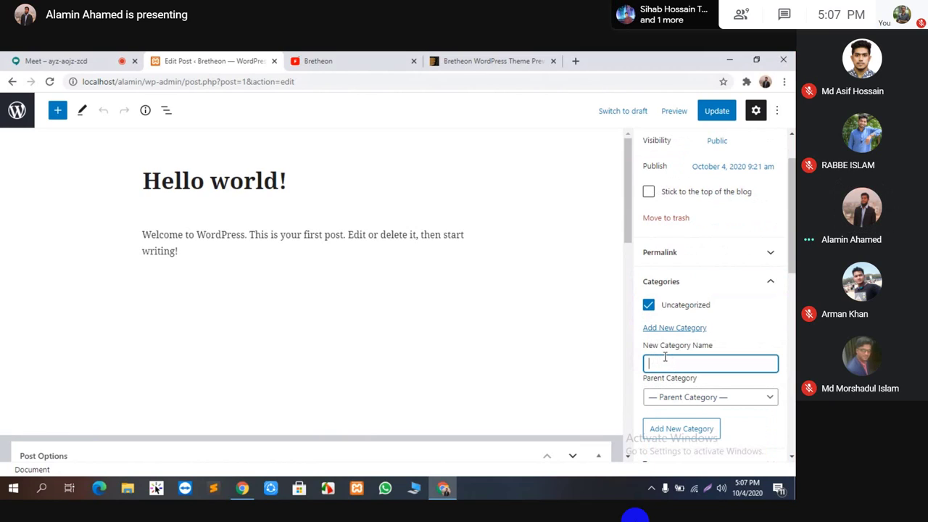
pyautogui.write('N')
pyautogui.press('BackSpace')
pyautogui.write('aj')
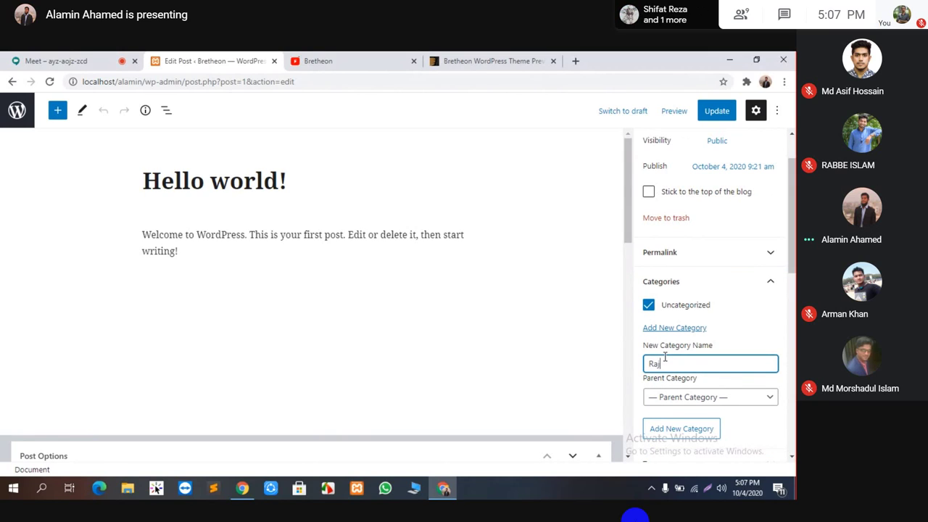
pyautogui.write('niti')
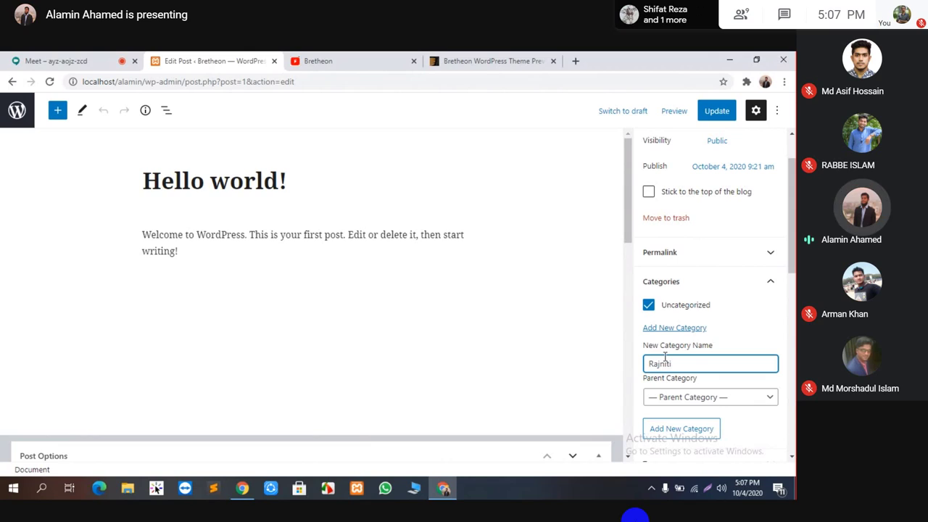
pyautogui.click(682, 429)
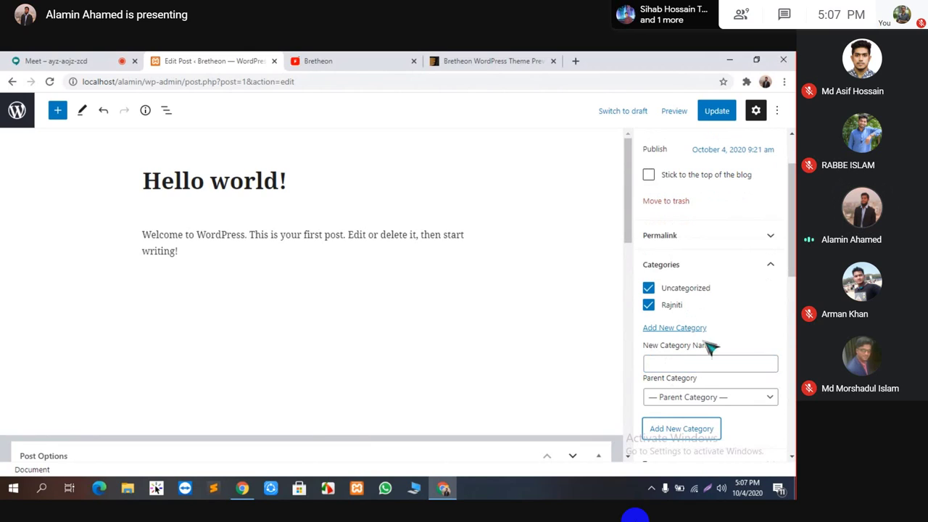
# Add new categories gan and Khela to the post and update it.
pyautogui.click(683, 362)
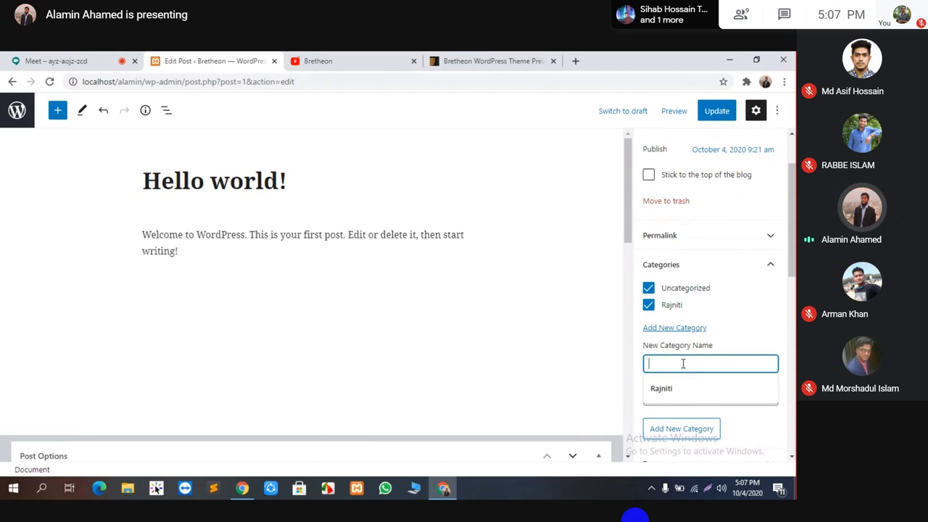
pyautogui.write('gan')
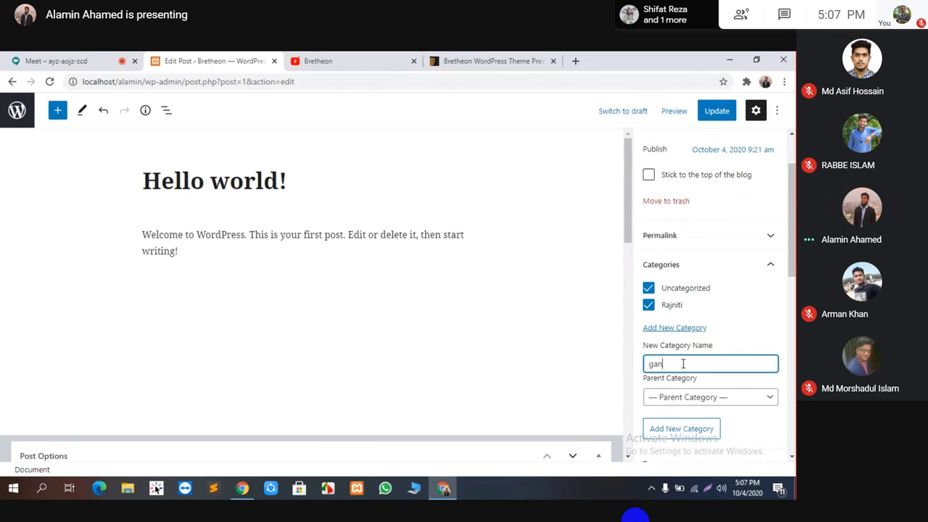
pyautogui.click(671, 430)
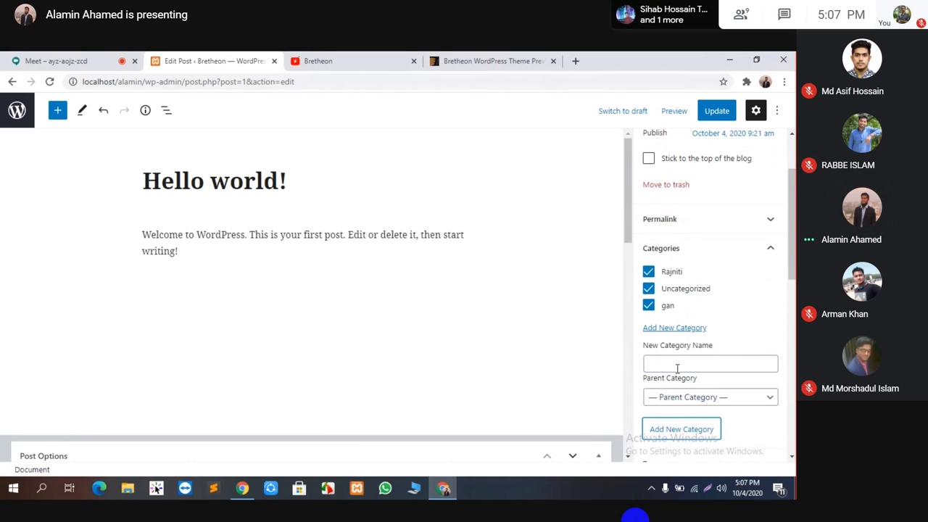
pyautogui.click(677, 368)
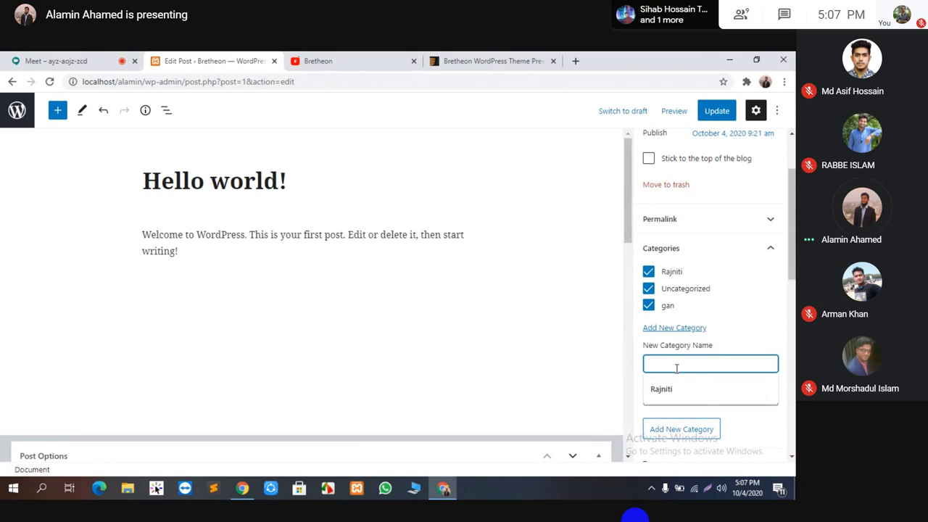
pyautogui.write('K')
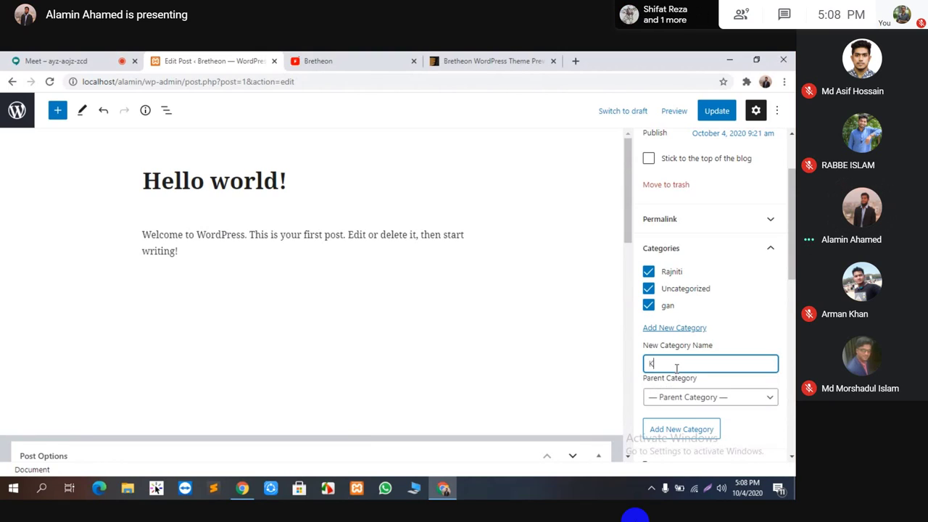
pyautogui.write('hela')
pyautogui.click(671, 435)
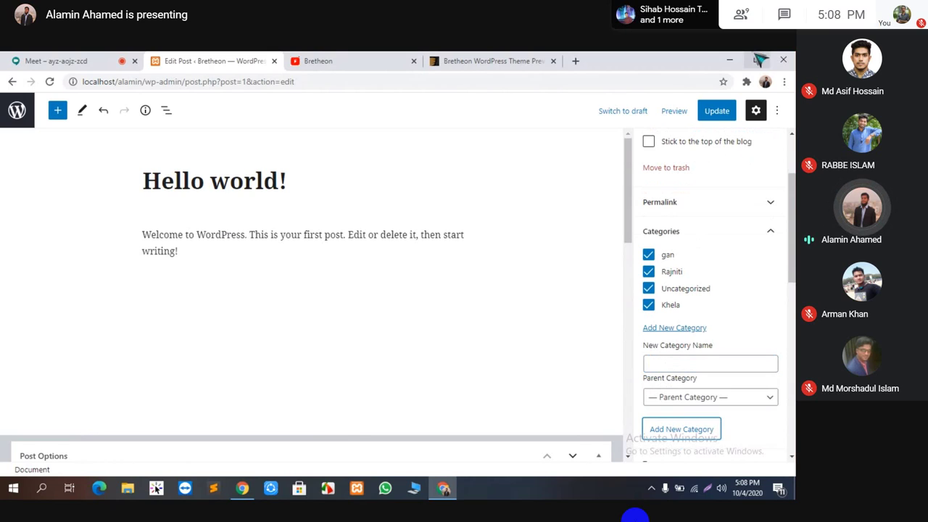
pyautogui.click(714, 115)
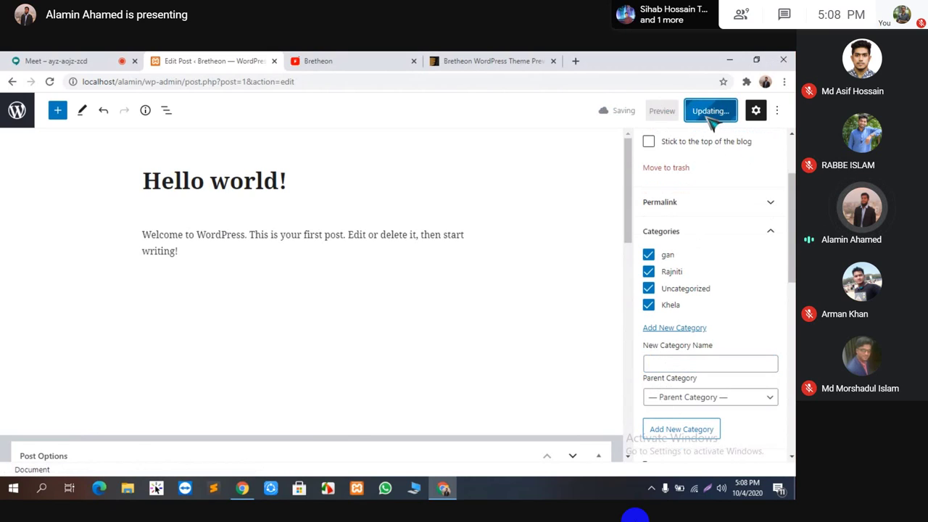
pyautogui.click(392, 58)
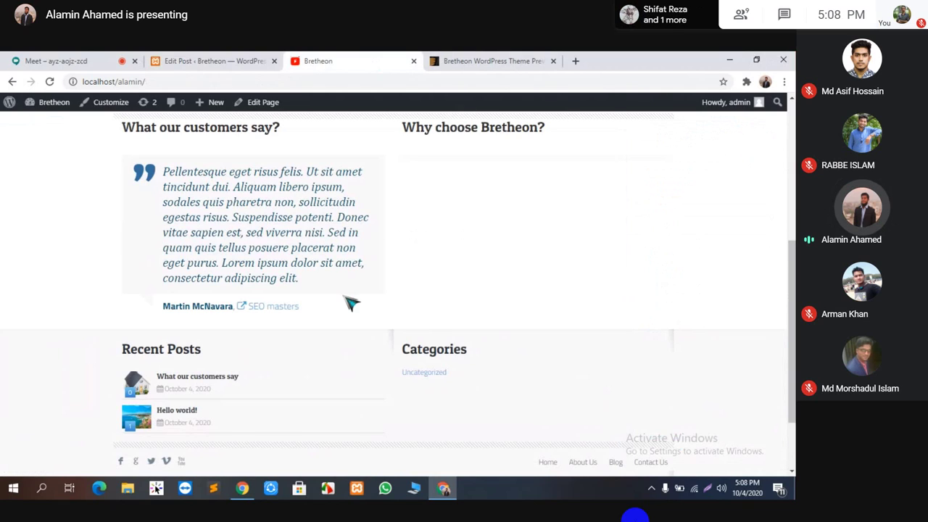
# Reload the Bretheon site so the footer lists gan, Khela, Rajniti and Uncategorized.
pyautogui.click(50, 82)
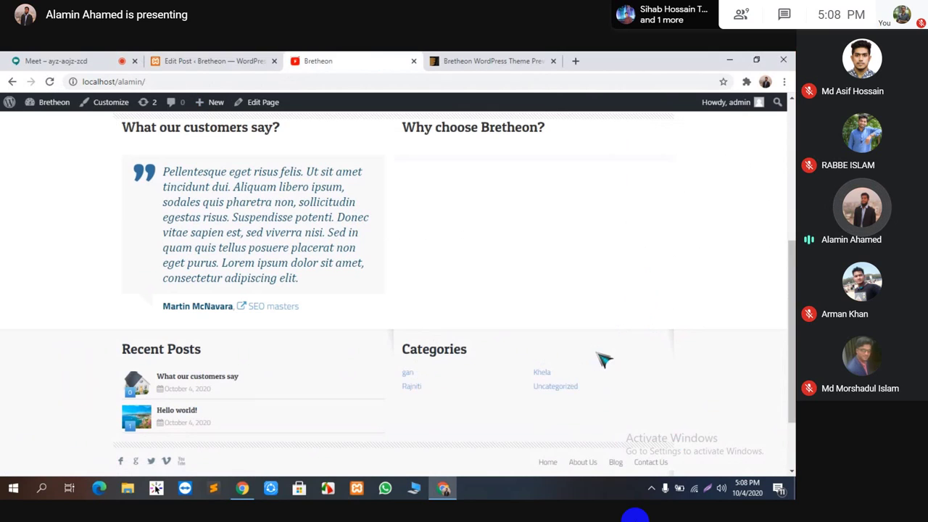
pyautogui.click(493, 61)
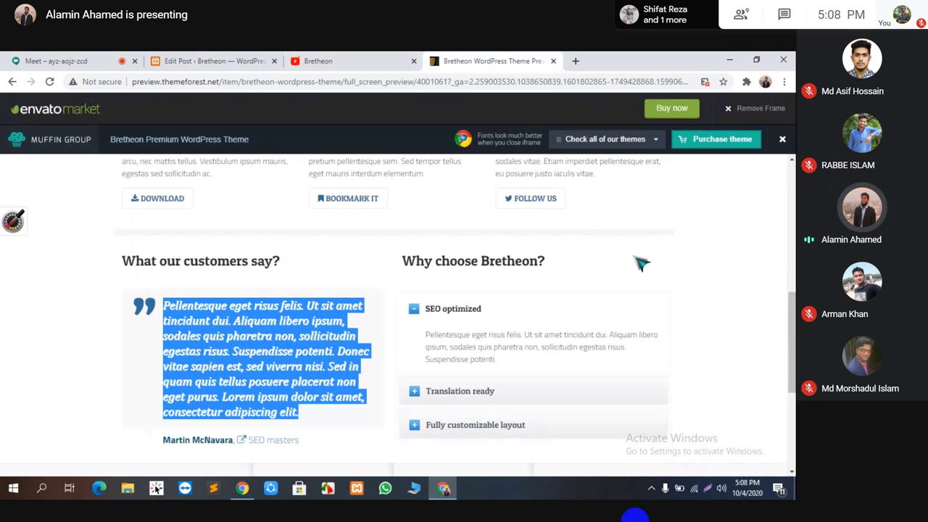
# Leave the Hello world! editor for the posts list, then open Appearance > Widgets.
pyautogui.scroll(2, 641, 262)
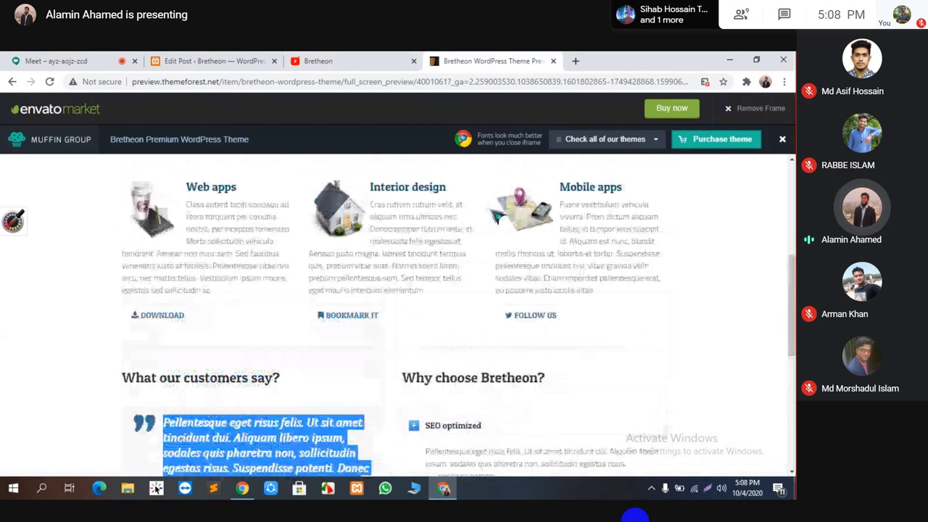
pyautogui.hotkey('ctrl', 'shift', 'Tab')
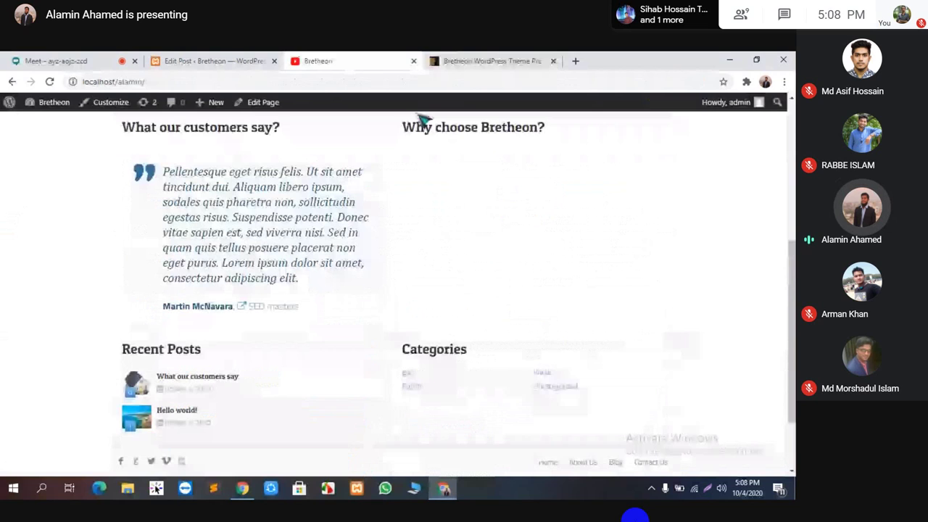
pyautogui.click(231, 62)
pyautogui.click(16, 109)
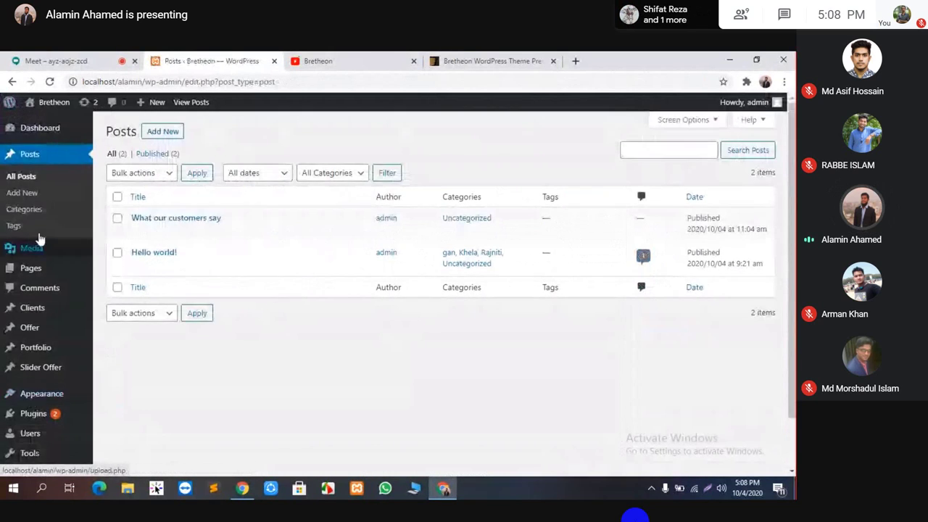
pyautogui.scroll(-1, 41, 290)
pyautogui.moveTo(41, 341)
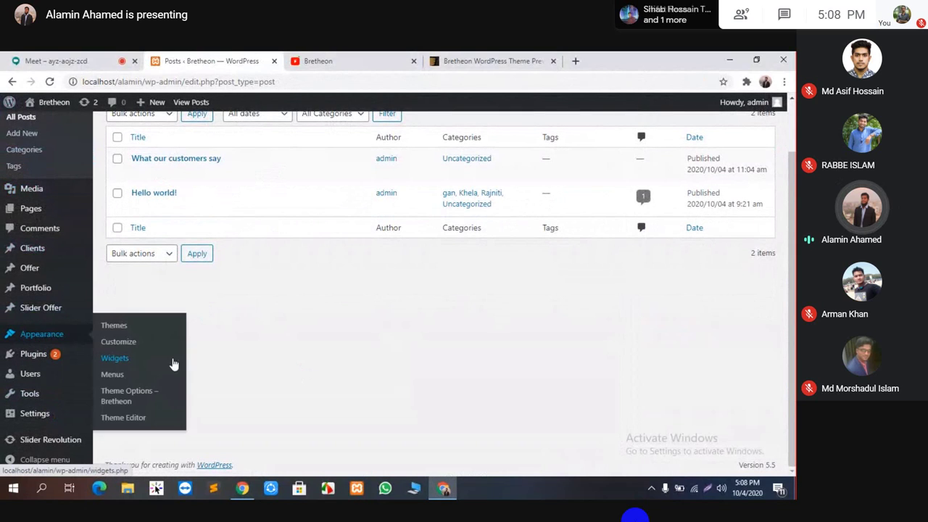
pyautogui.click(117, 359)
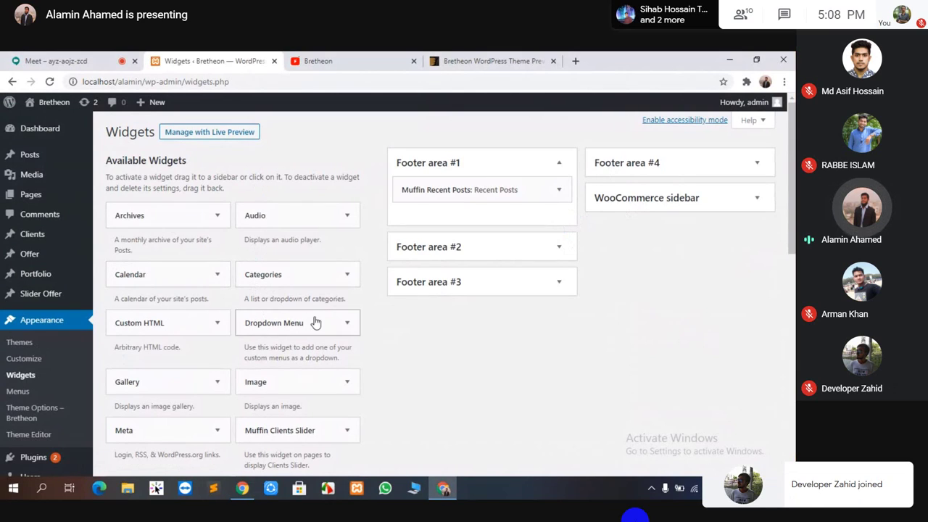
pyautogui.scroll(-1, 293, 332)
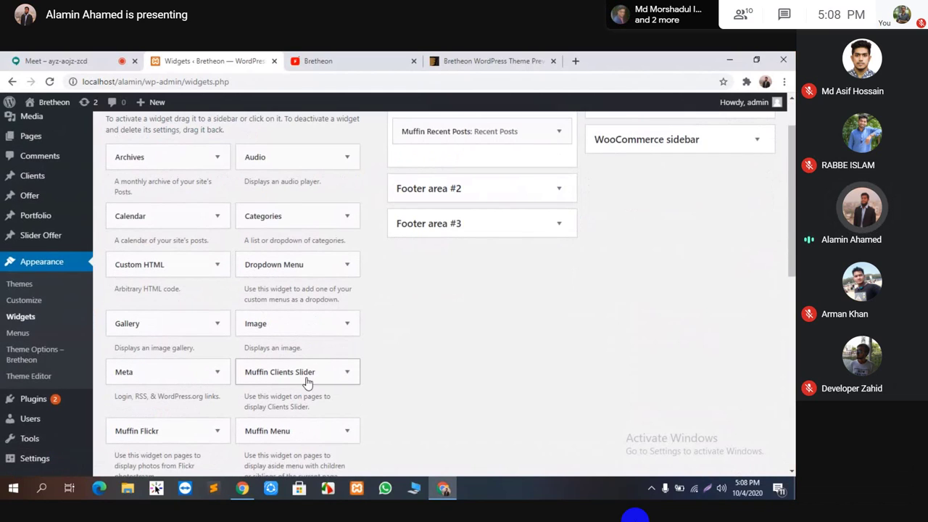
pyautogui.scroll(-2, 307, 336)
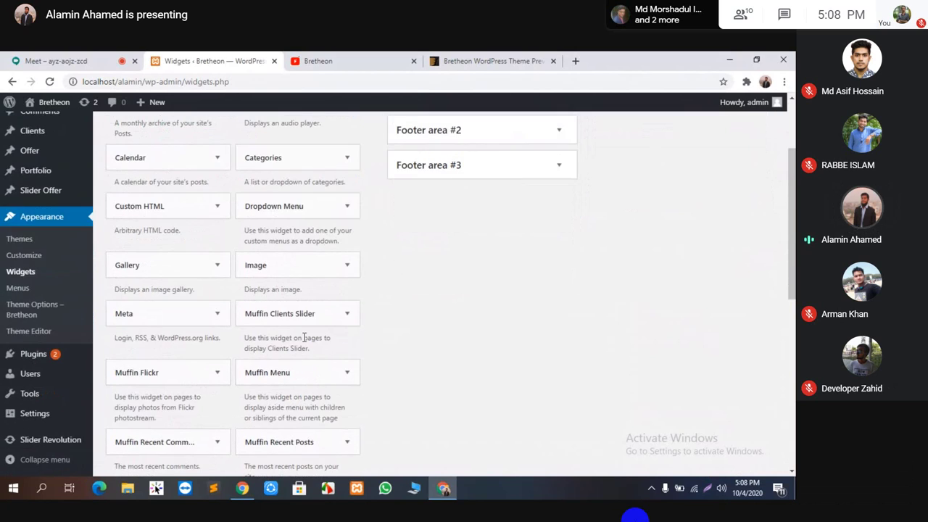
pyautogui.scroll(-3, 288, 281)
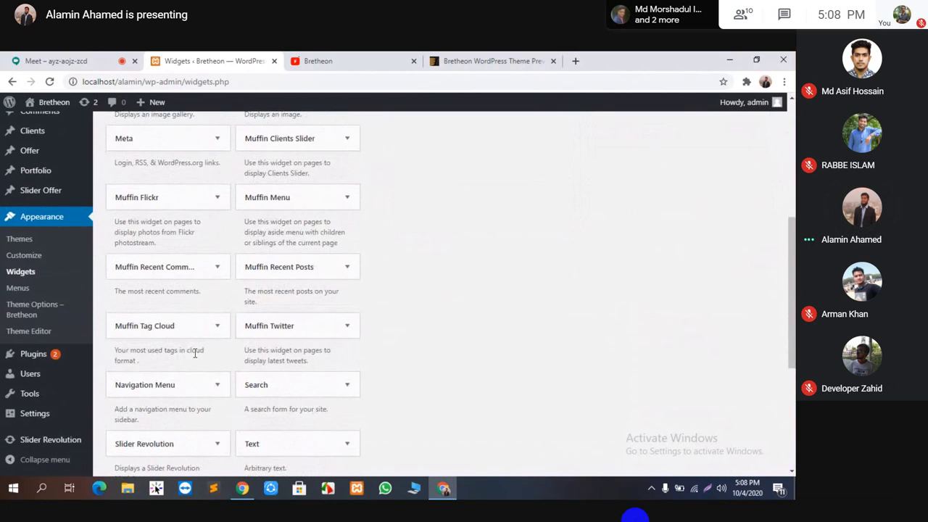
pyautogui.scroll(2, 190, 370)
pyautogui.scroll(-3, 191, 369)
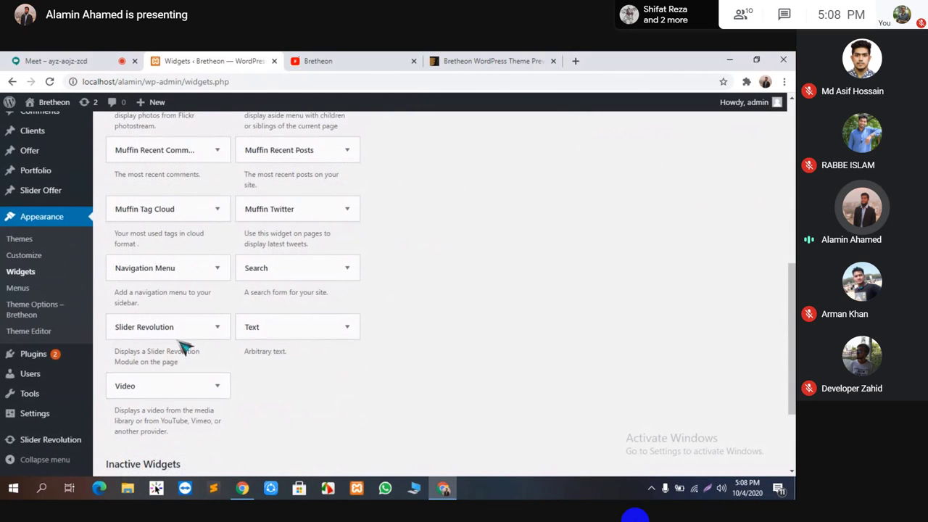
pyautogui.scroll(3, 300, 350)
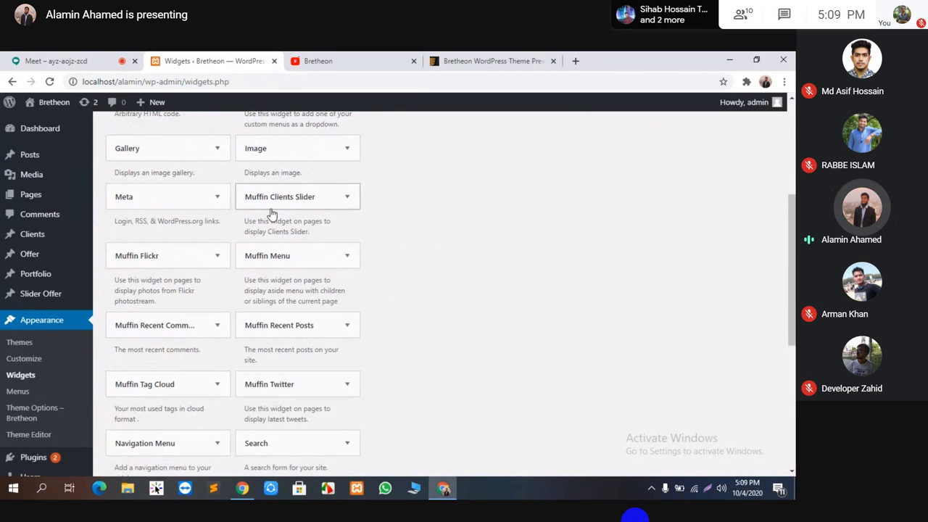
# Add a Muffin Clients Slider widget to Footer area #4, titled 'Clients', and save it.
pyautogui.click(292, 201)
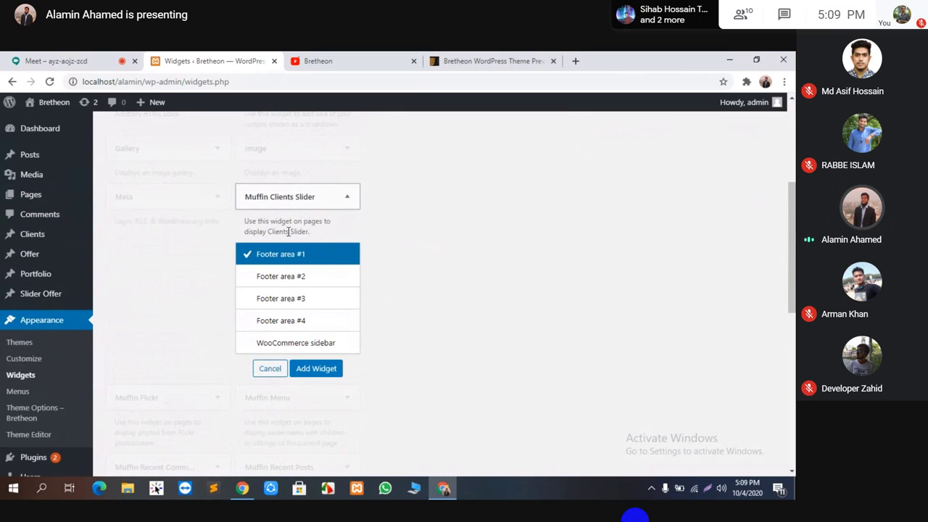
pyautogui.click(285, 327)
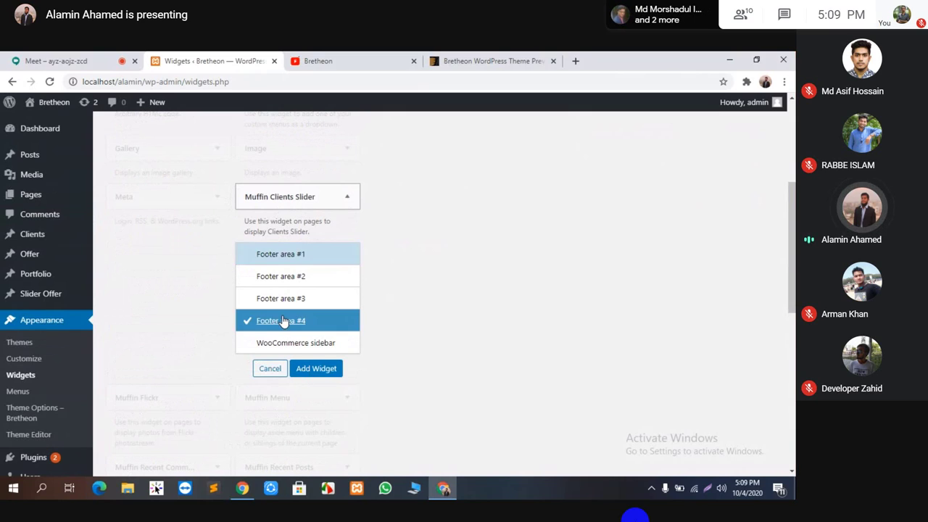
pyautogui.click(314, 368)
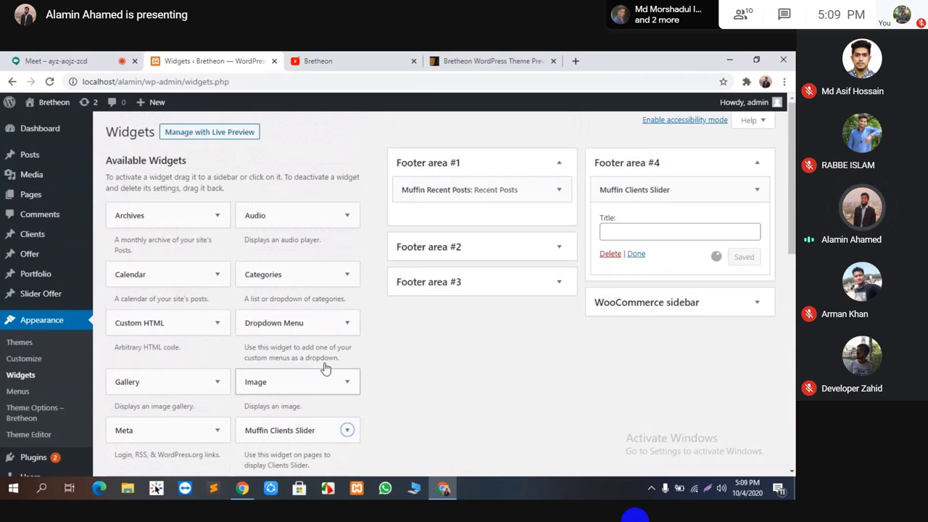
pyautogui.click(645, 232)
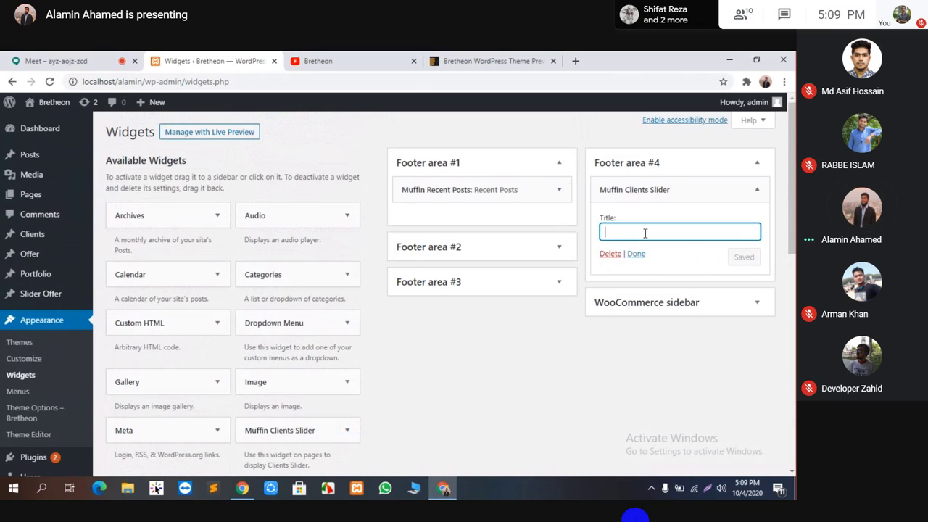
pyautogui.write('Cl')
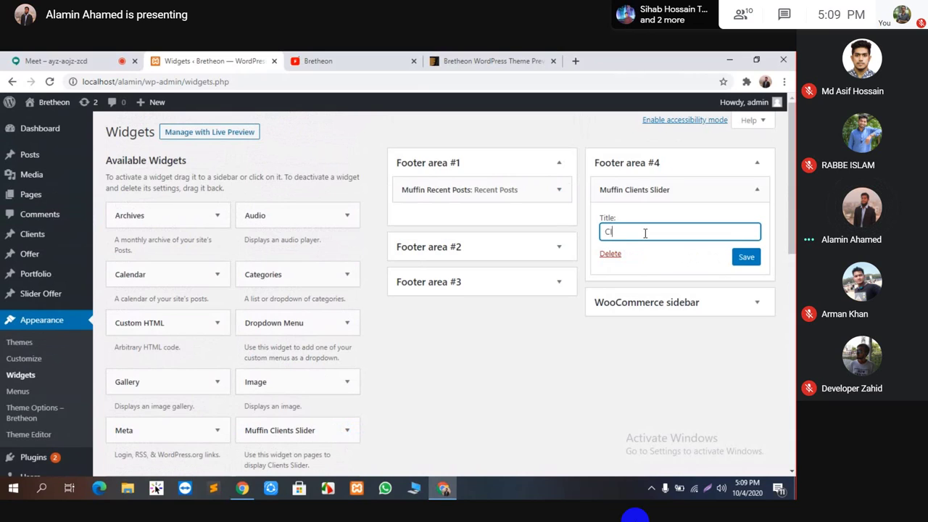
pyautogui.write('ietes')
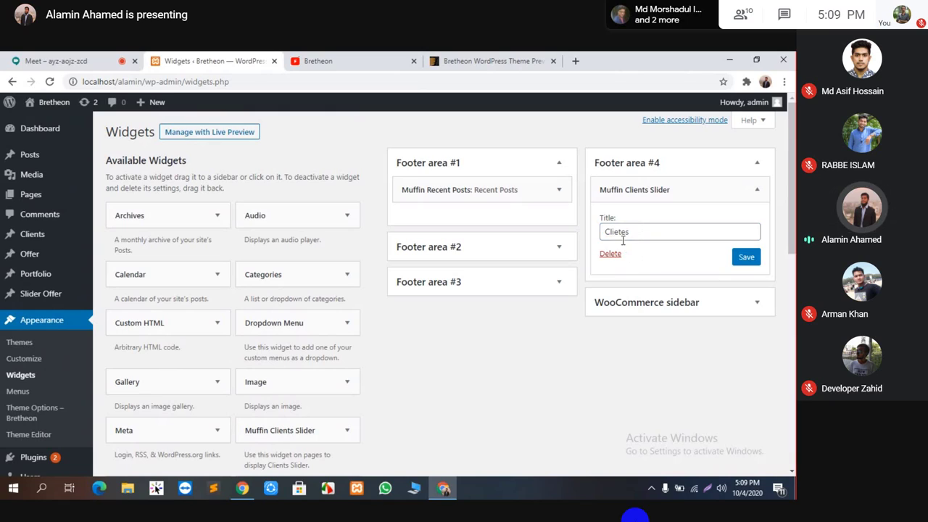
pyautogui.press('BackSpace')
pyautogui.press('BackSpace')
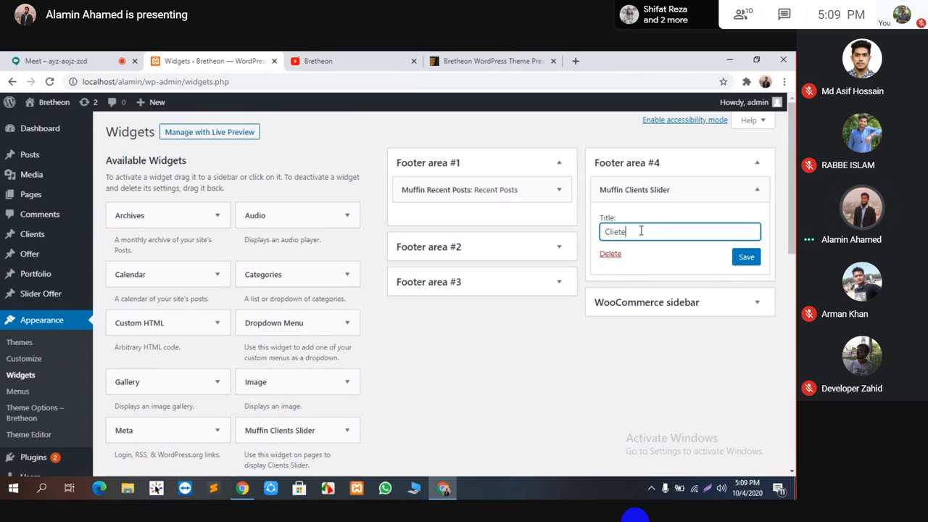
pyautogui.press('BackSpace')
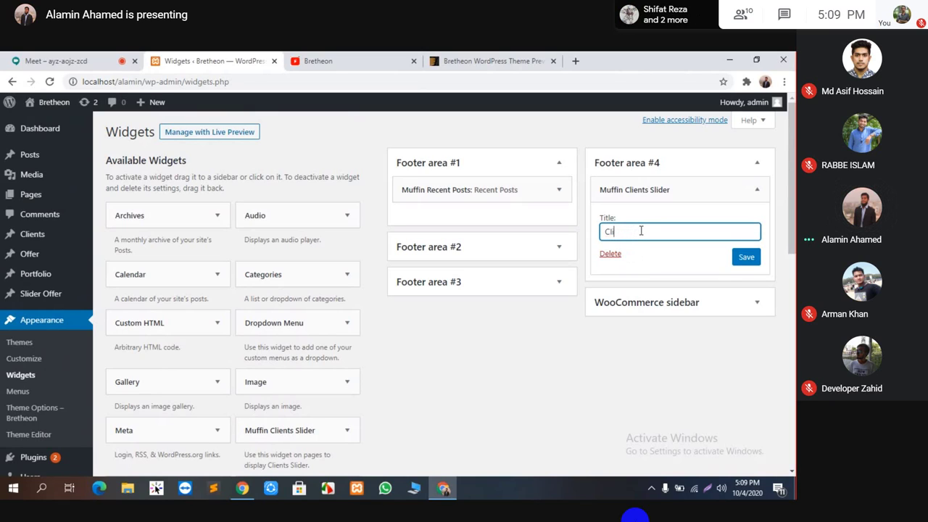
pyautogui.write('ents')
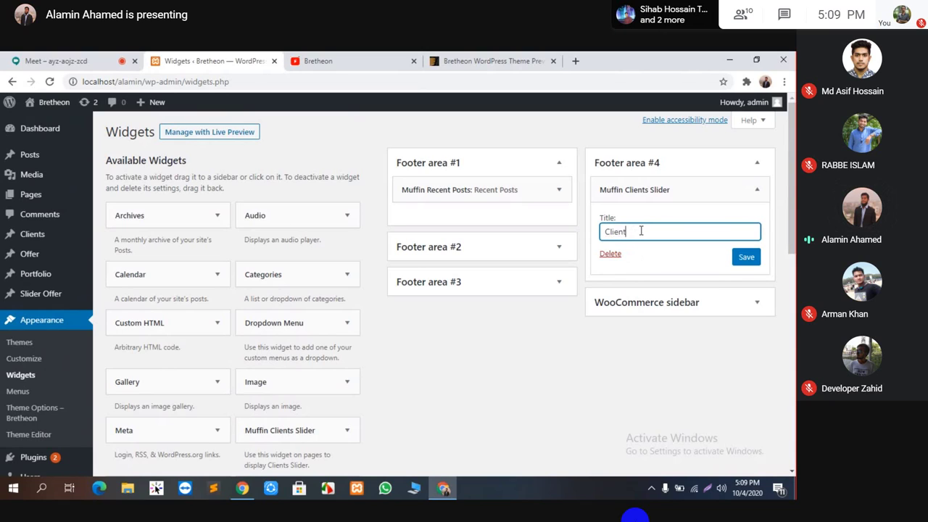
pyautogui.click(746, 258)
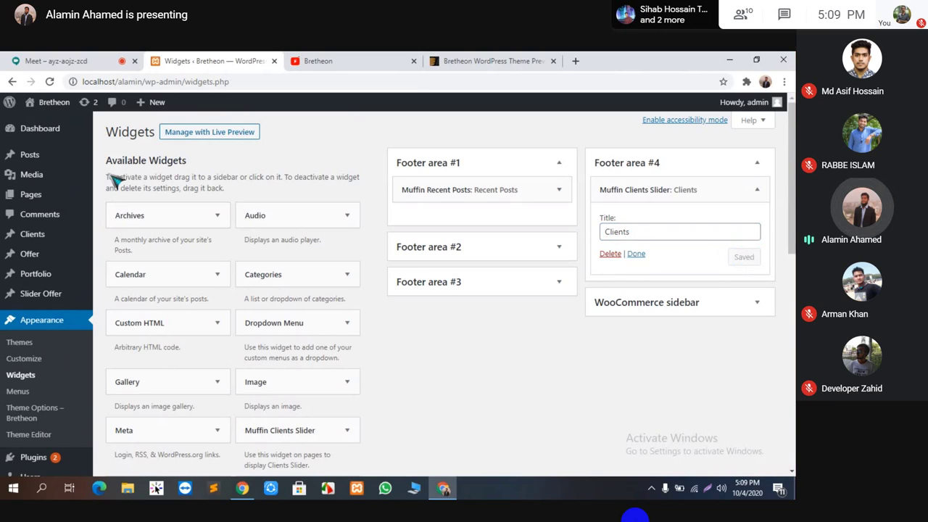
# In the theme demo footer, advance the Clients carousel to the codecanyon logo.
pyautogui.click(56, 62)
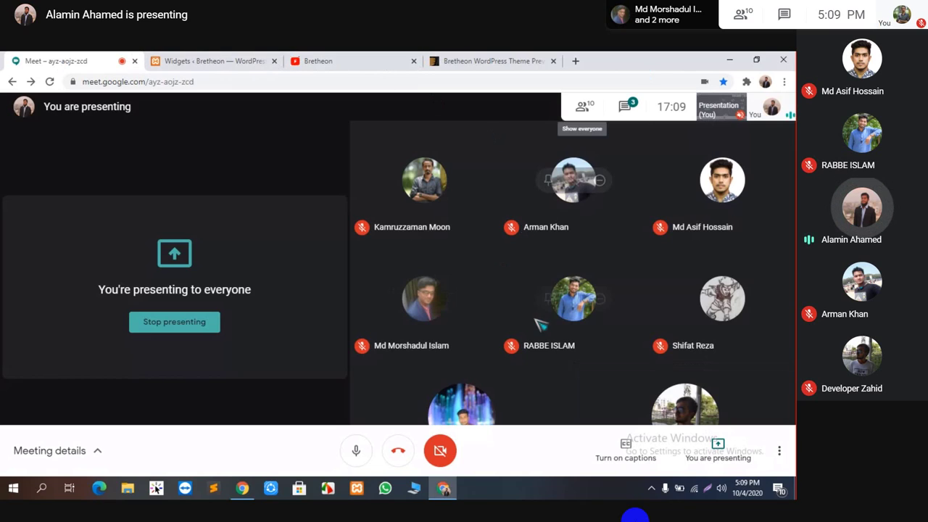
pyautogui.click(459, 60)
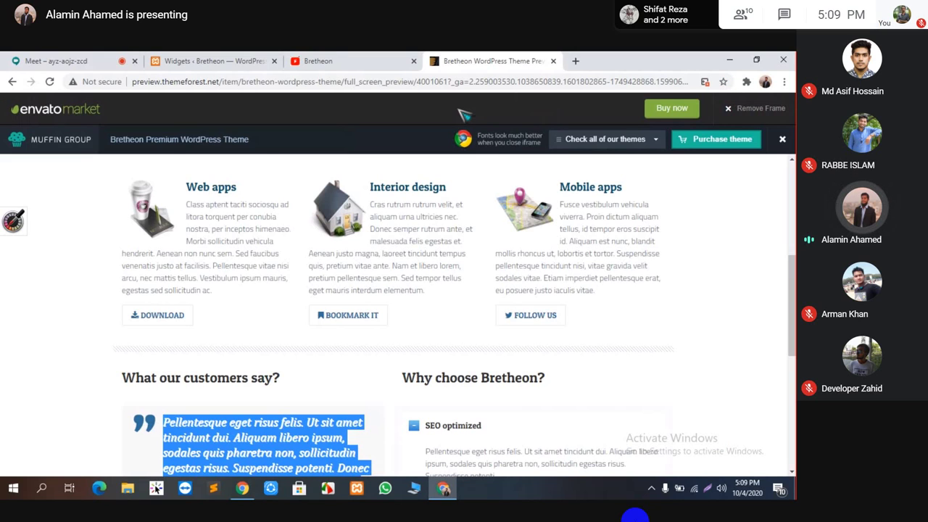
pyautogui.scroll(-5, 534, 352)
pyautogui.scroll(-3, 595, 338)
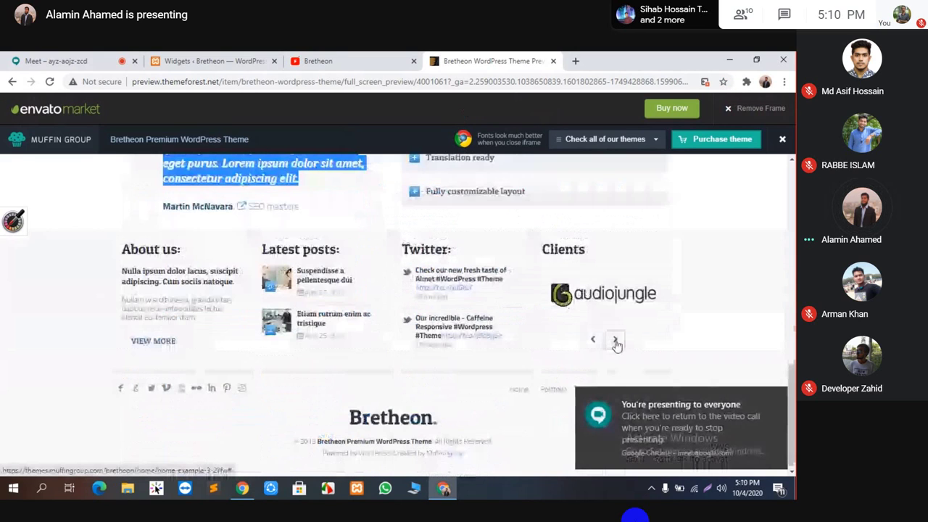
pyautogui.click(615, 341)
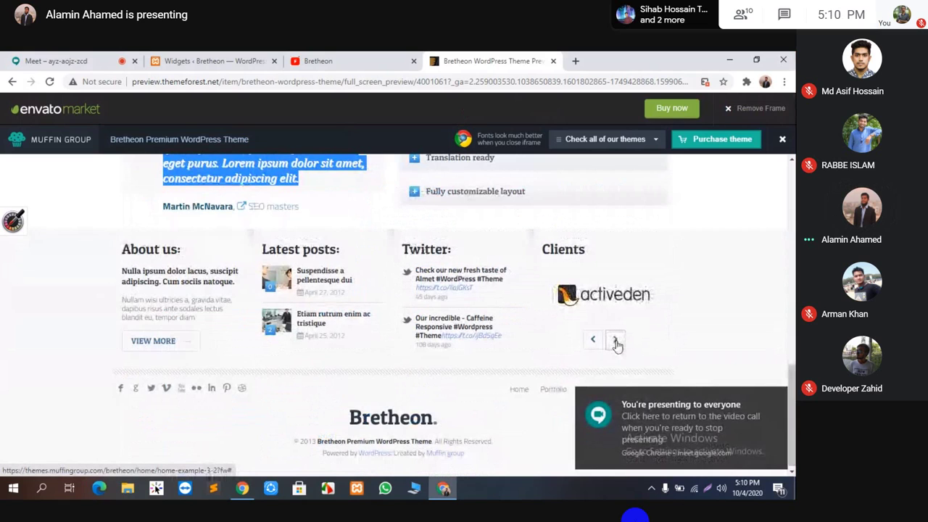
pyautogui.click(615, 340)
pyautogui.click(615, 341)
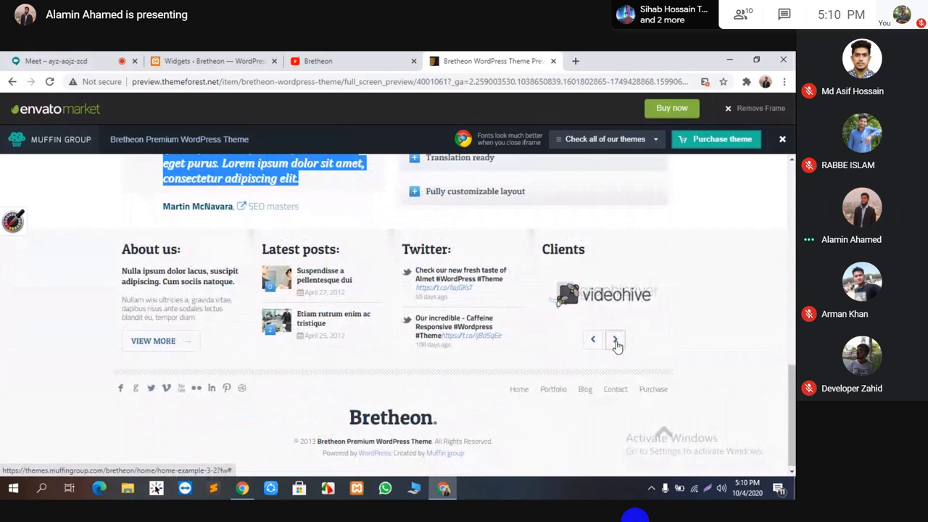
pyautogui.click(615, 341)
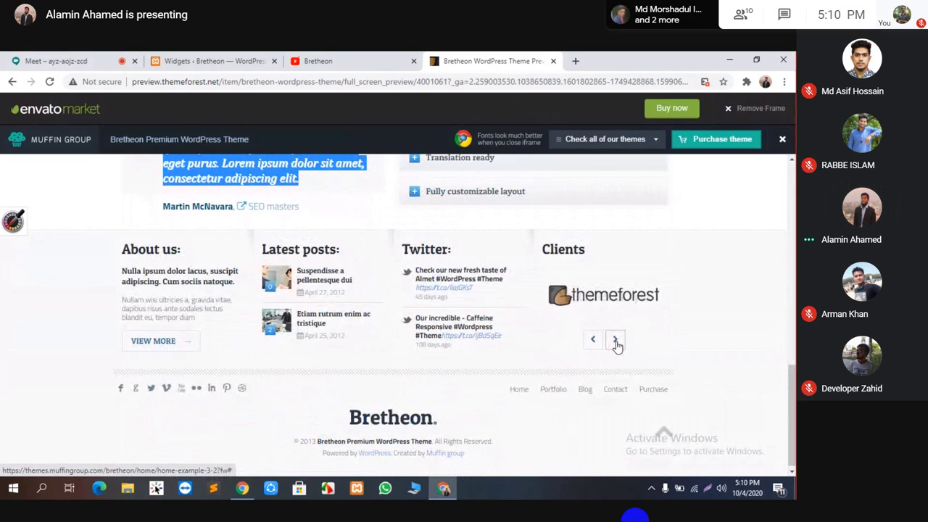
pyautogui.click(615, 341)
# Save the codecanyon logo image to the Desktop as client_codecanyon.png.
pyautogui.rightClick(571, 300)
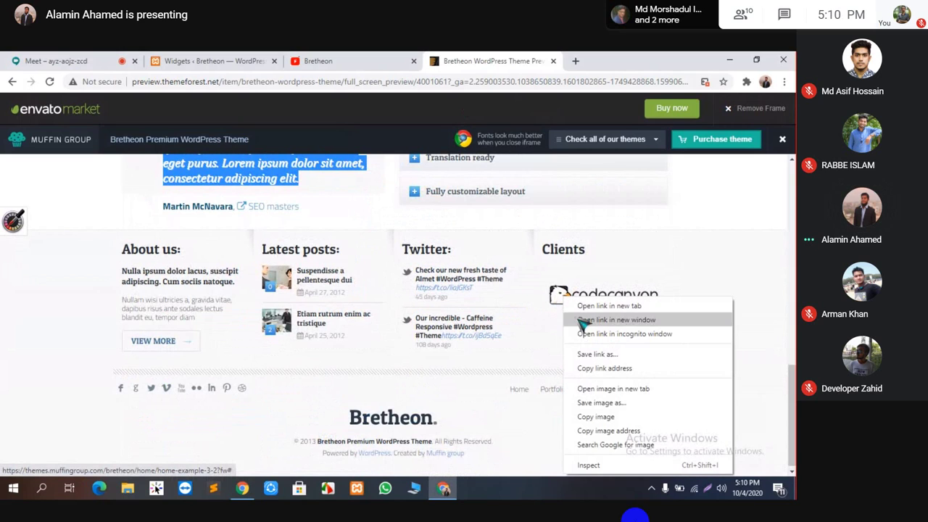
pyautogui.click(596, 410)
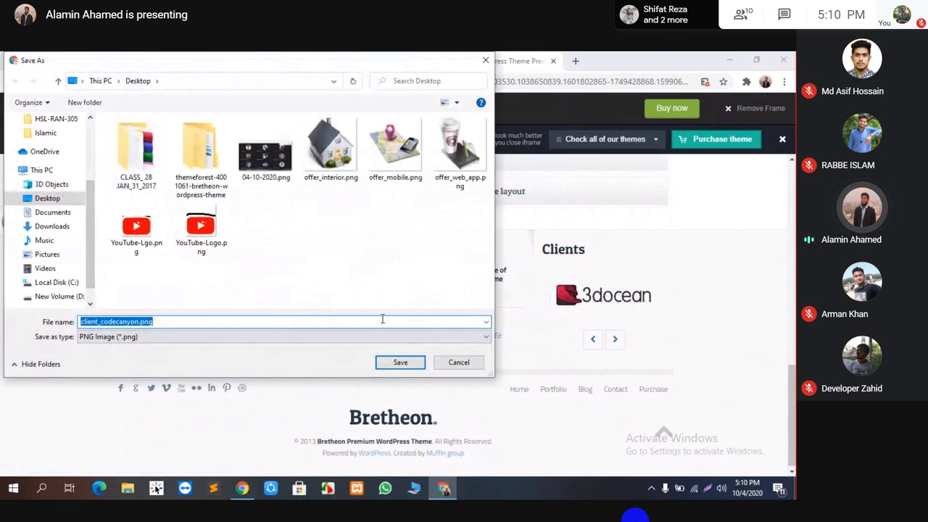
pyautogui.click(400, 364)
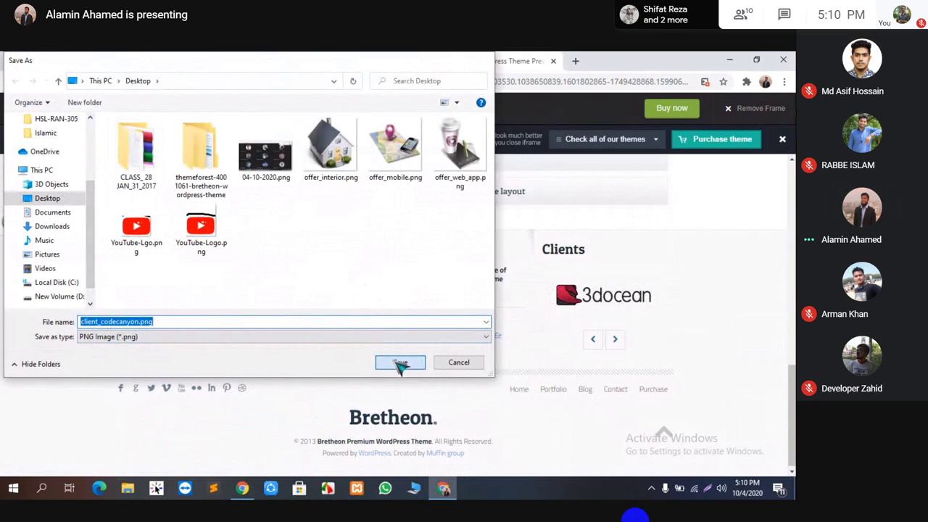
pyautogui.click(786, 461)
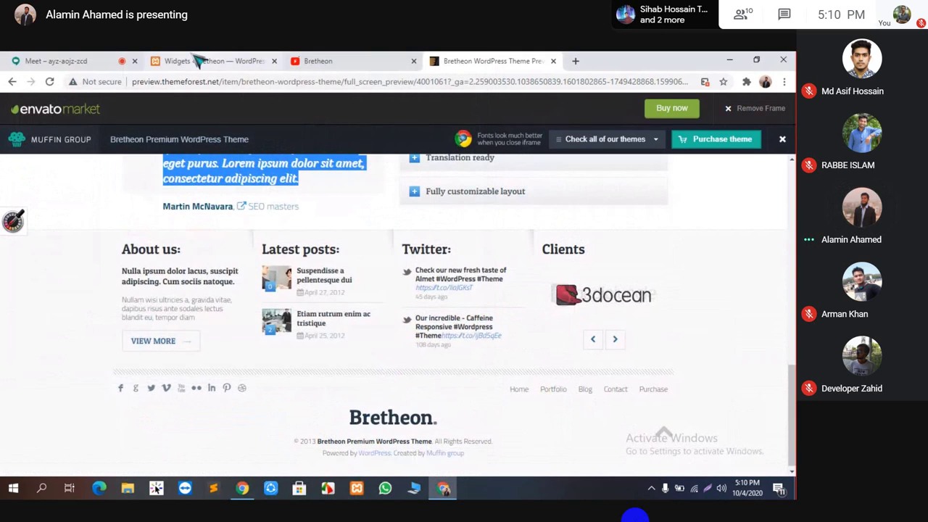
# Go to Clients > Add New and enter the client title C1.
pyautogui.click(210, 61)
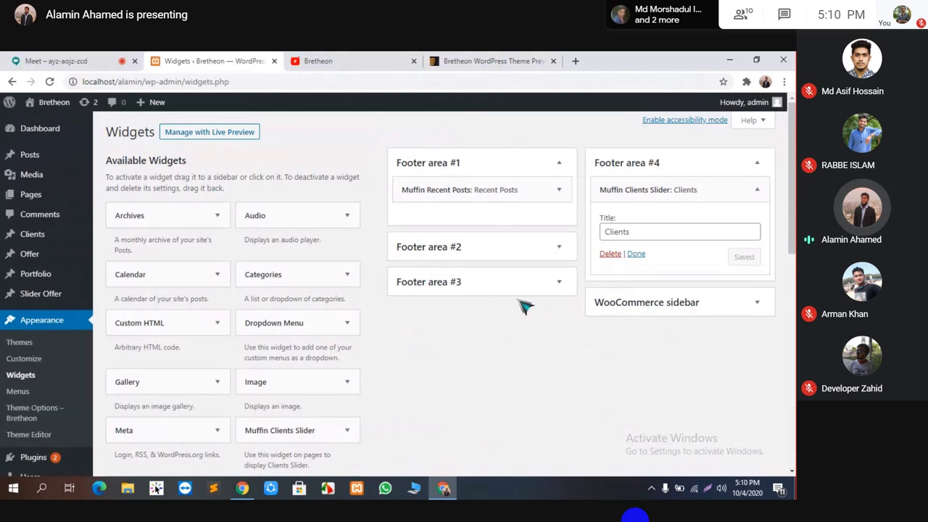
pyautogui.moveTo(24, 245)
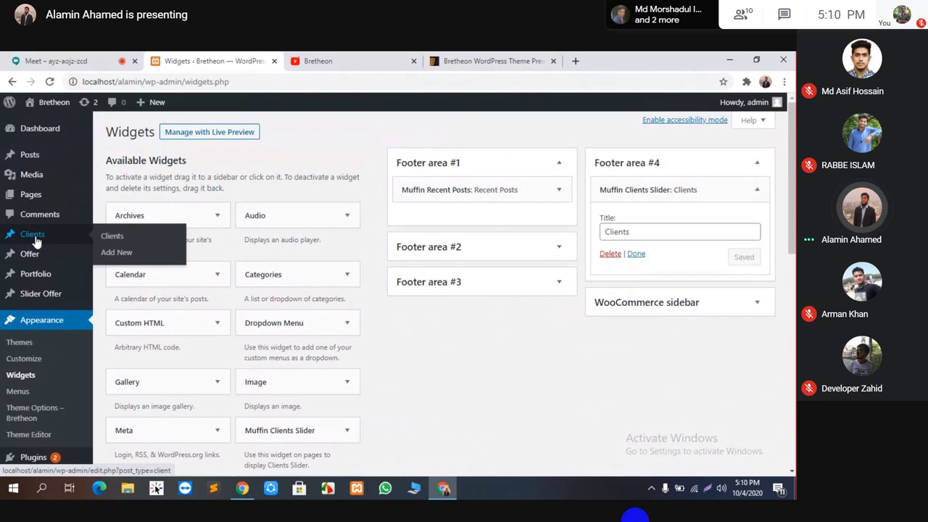
pyautogui.click(34, 241)
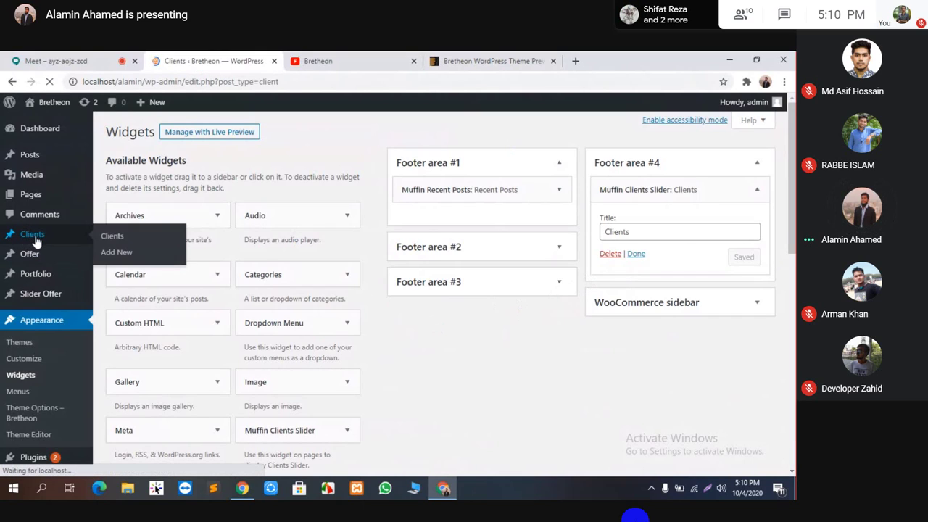
pyautogui.click(172, 134)
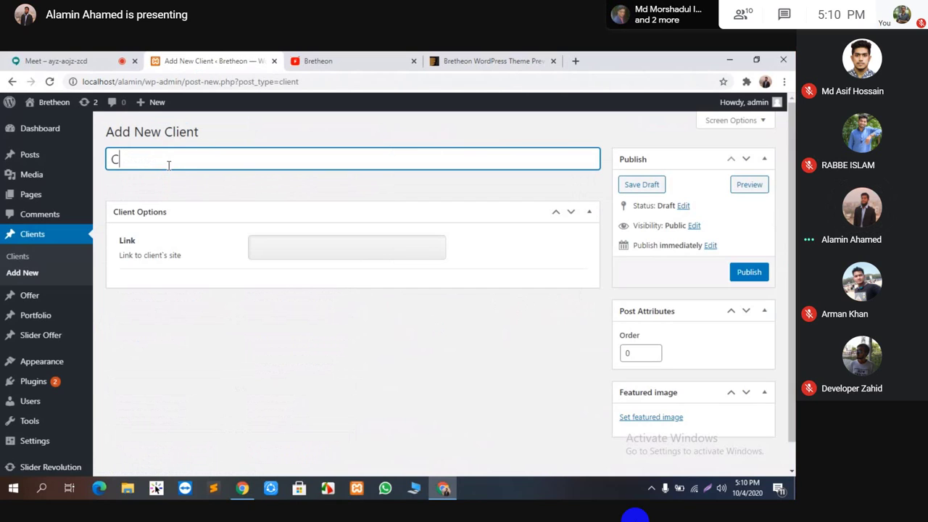
pyautogui.write('1')
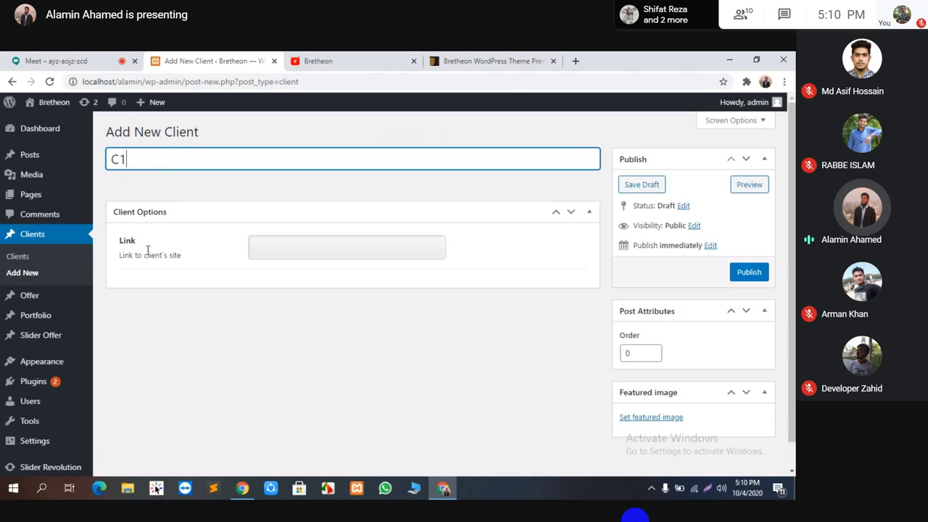
# Set the client's Link to # and bring up the featured image picker.
pyautogui.click(40, 61)
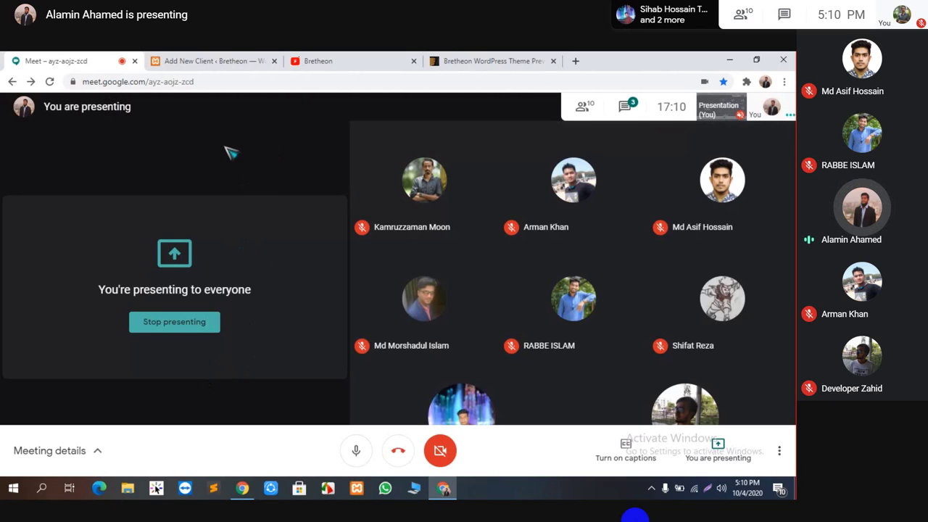
pyautogui.click(245, 61)
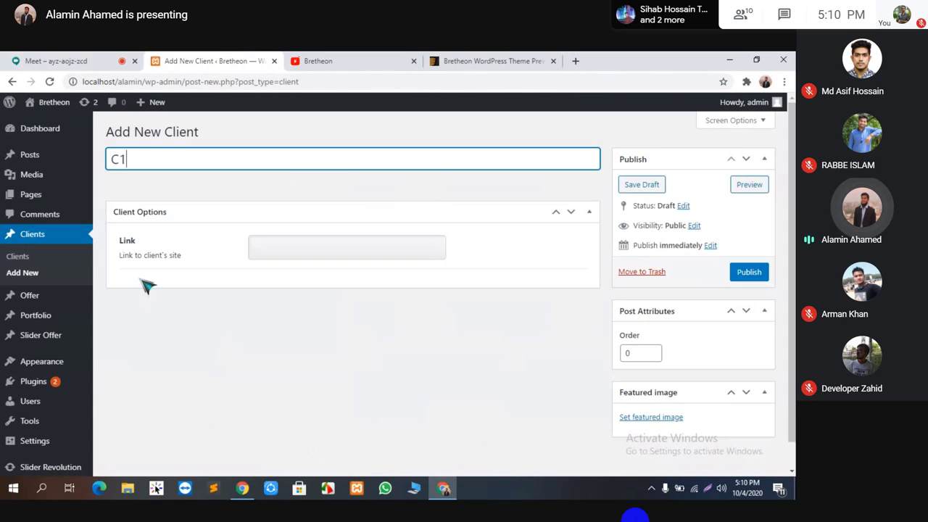
pyautogui.click(318, 251)
pyautogui.click(314, 278)
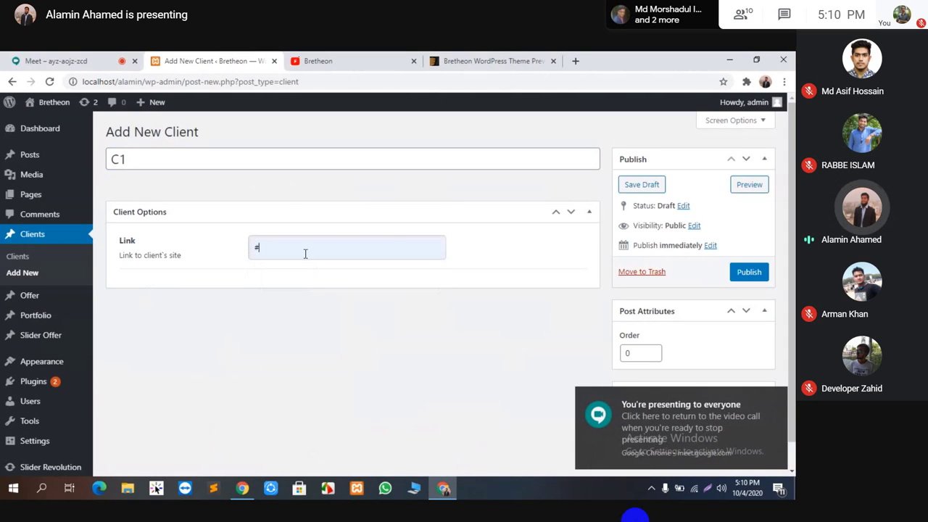
pyautogui.click(779, 399)
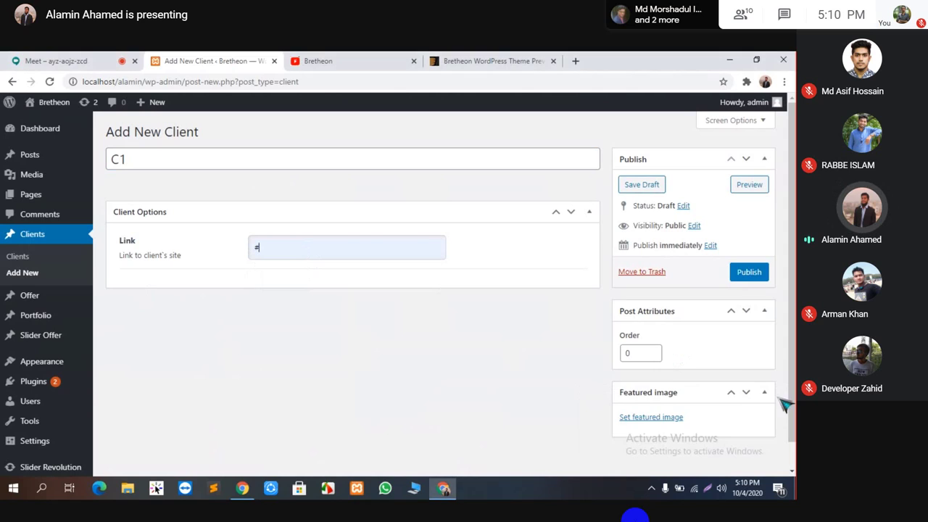
pyautogui.click(626, 421)
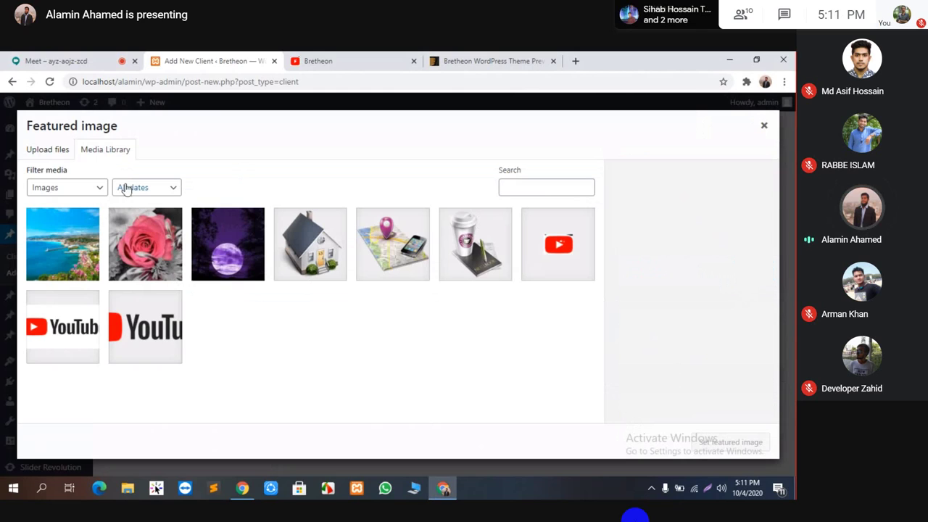
# Try uploading client_codecanyon.png from the Desktop through the file picker.
pyautogui.click(47, 150)
pyautogui.click(392, 300)
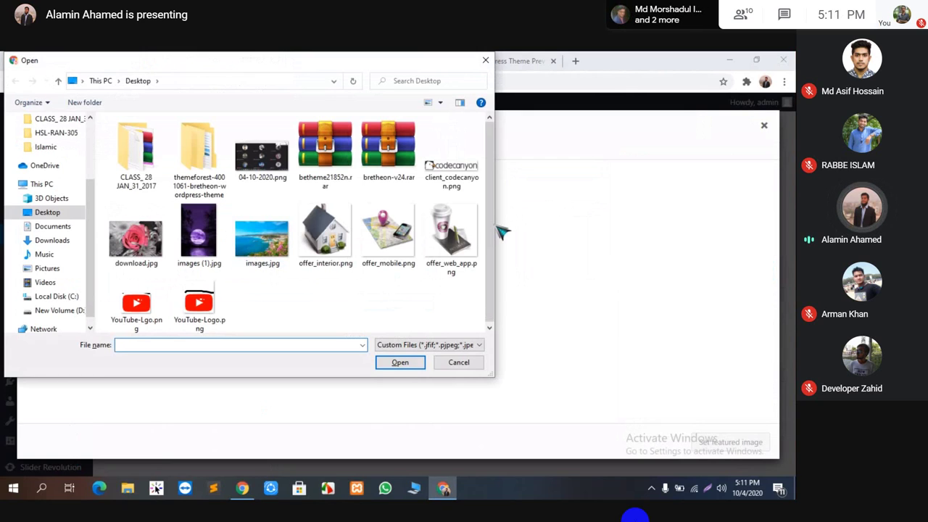
pyautogui.click(451, 159)
pyautogui.click(400, 363)
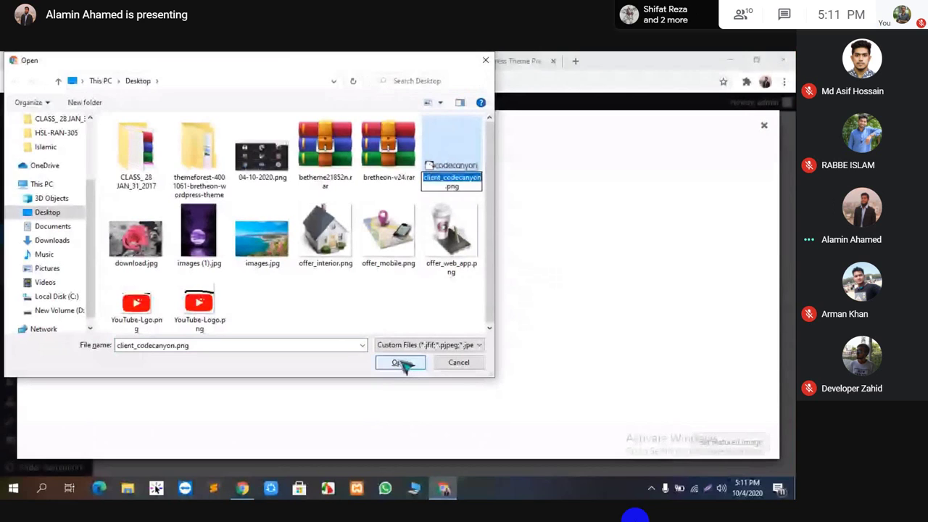
pyautogui.click(463, 187)
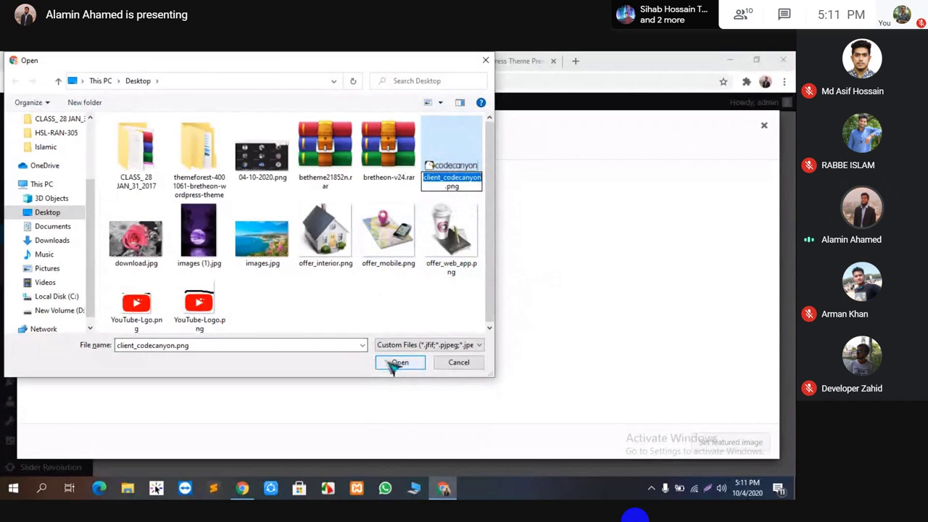
pyautogui.click(386, 256)
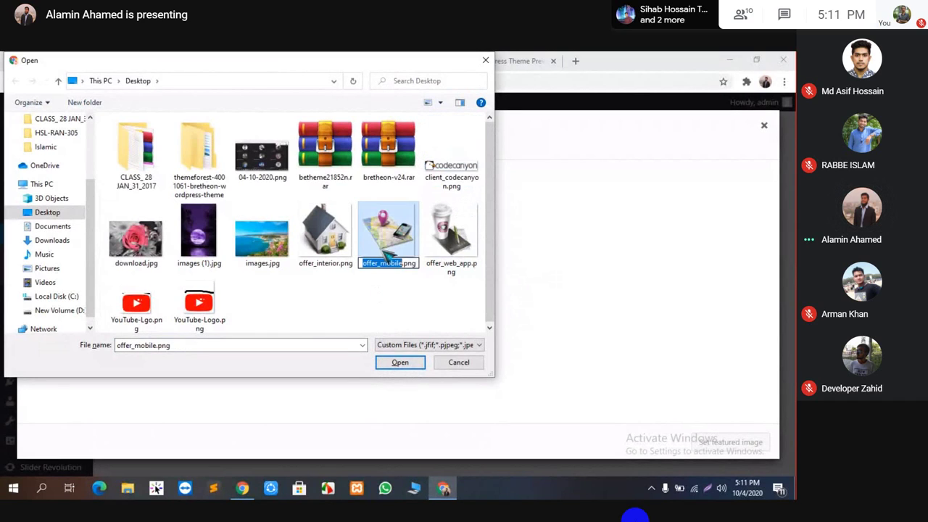
pyautogui.click(447, 163)
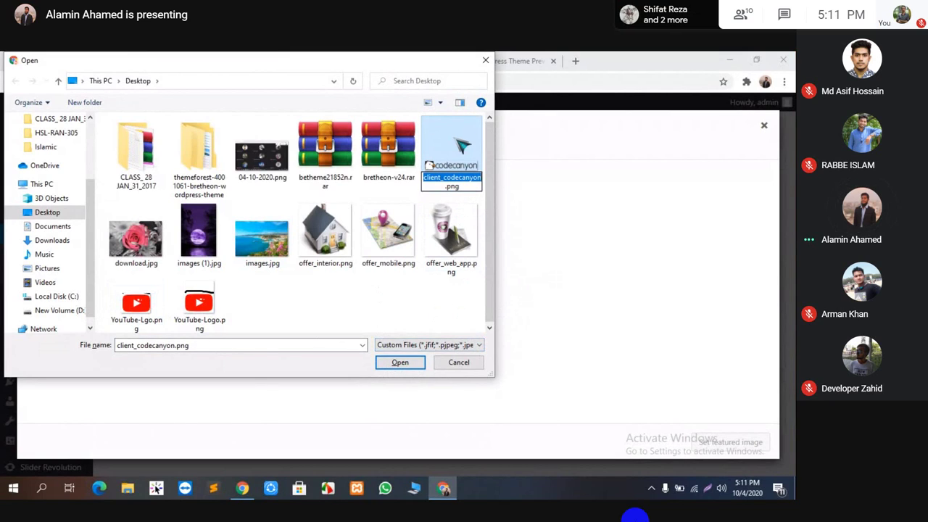
# Set the codecanyon logo as C1's featured image and publish the client.
pyautogui.moveTo(457, 148); pyautogui.dragTo(542, 262)
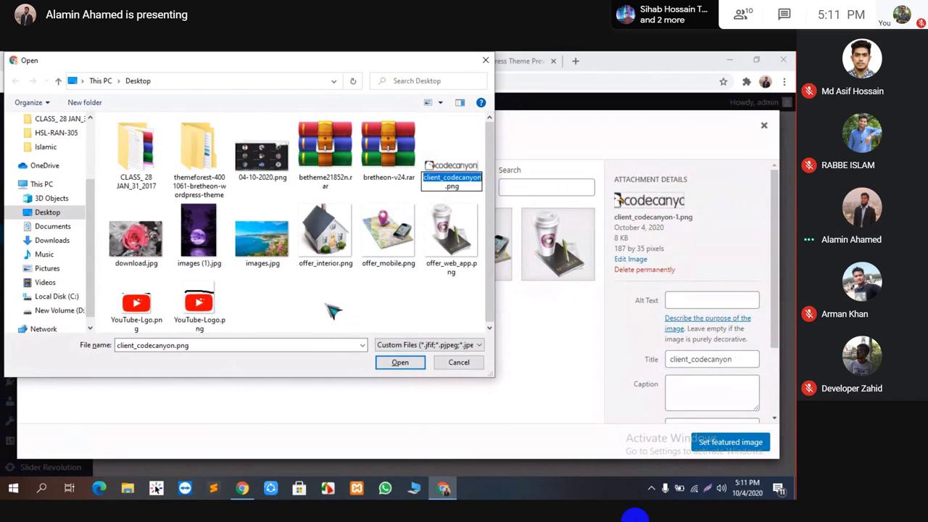
pyautogui.click(290, 346)
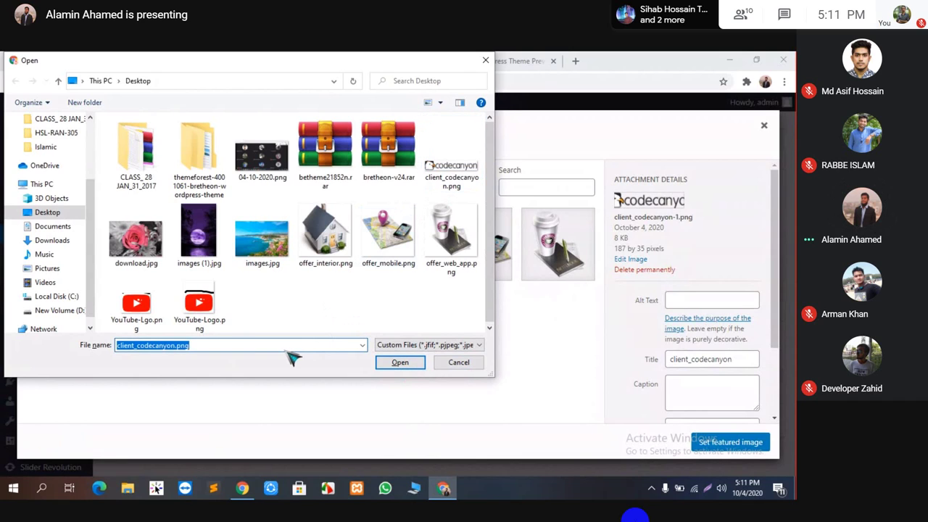
pyautogui.click(470, 363)
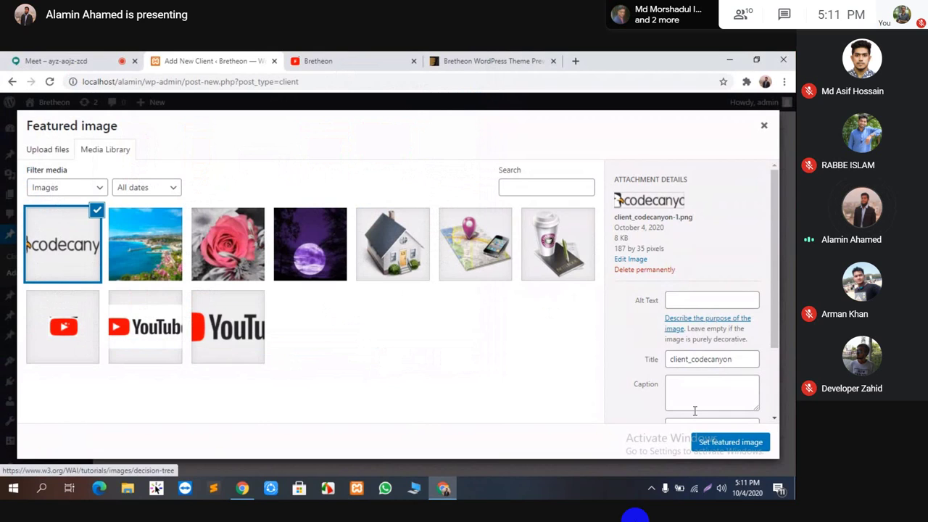
pyautogui.click(711, 446)
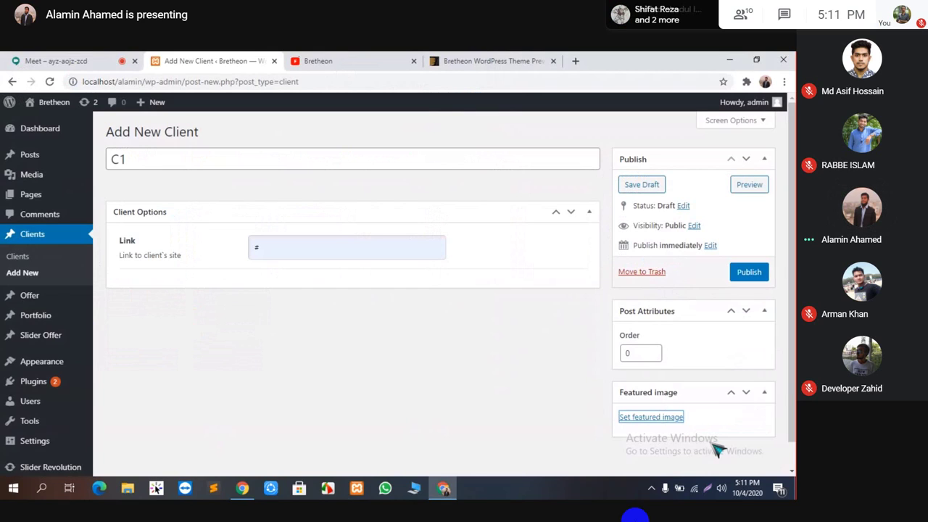
pyautogui.click(751, 273)
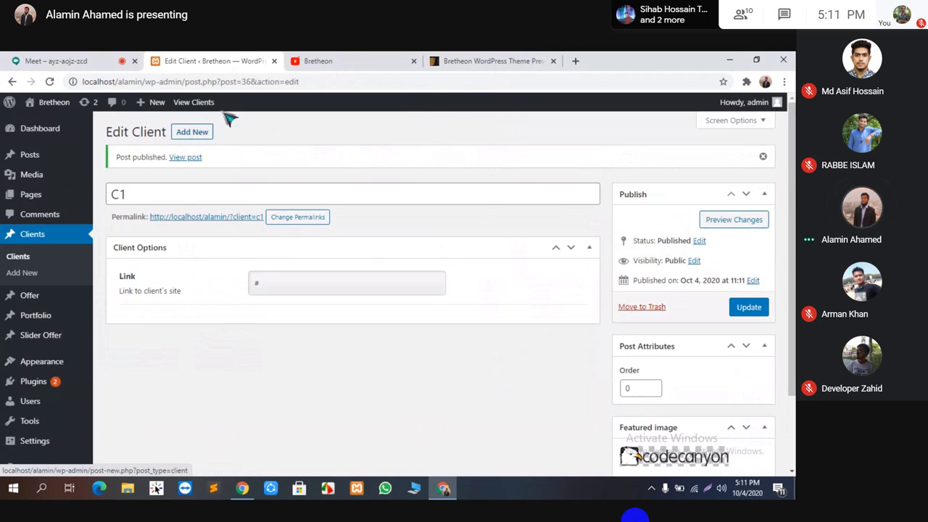
# Compare the local Bretheon site's footer with the theme demo's Clients section.
pyautogui.click(479, 61)
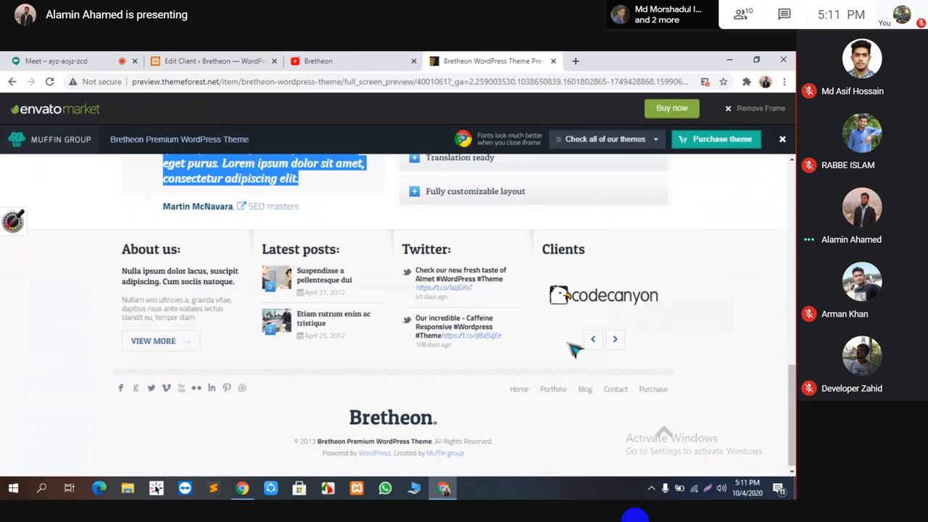
pyautogui.click(326, 61)
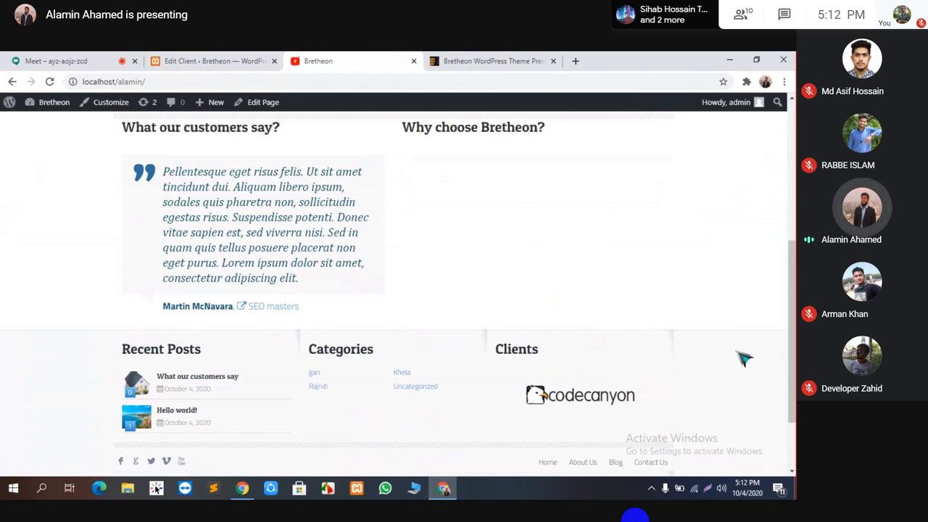
pyautogui.click(535, 61)
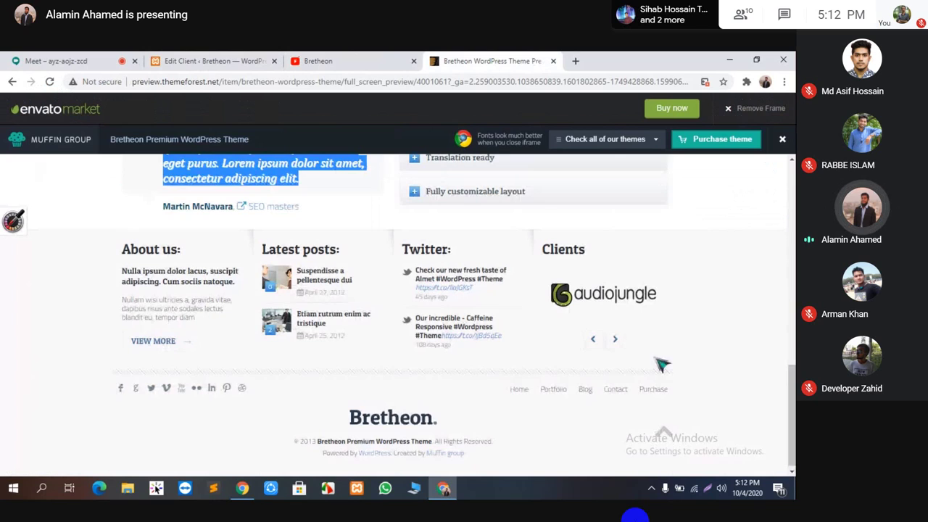
pyautogui.click(355, 61)
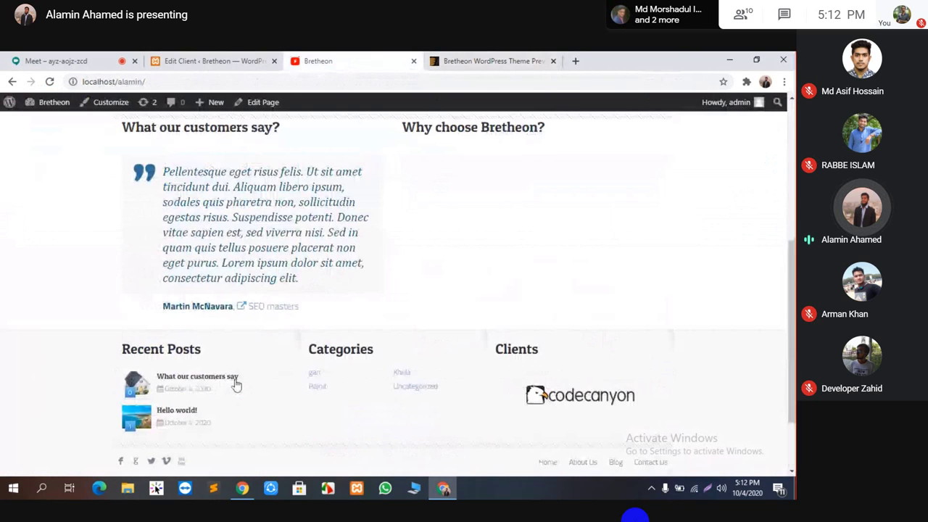
pyautogui.scroll(-2, 472, 388)
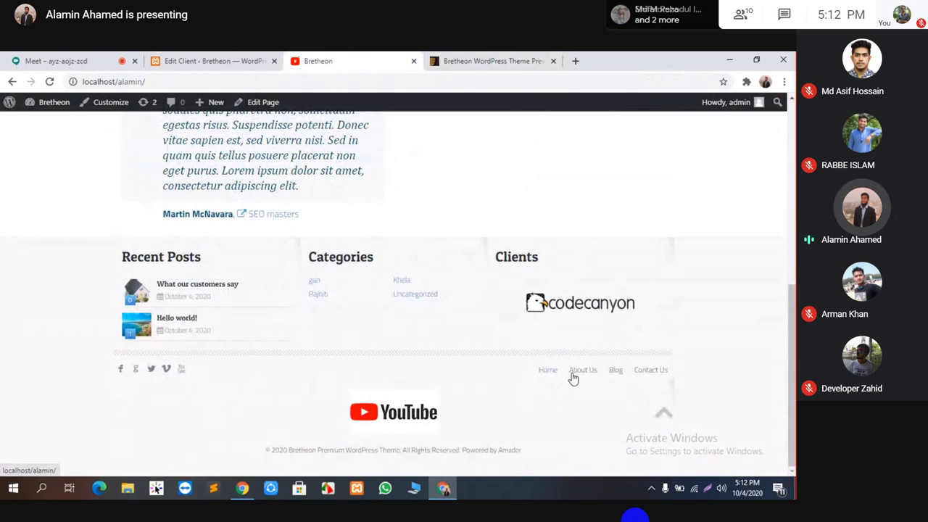
pyautogui.click(519, 59)
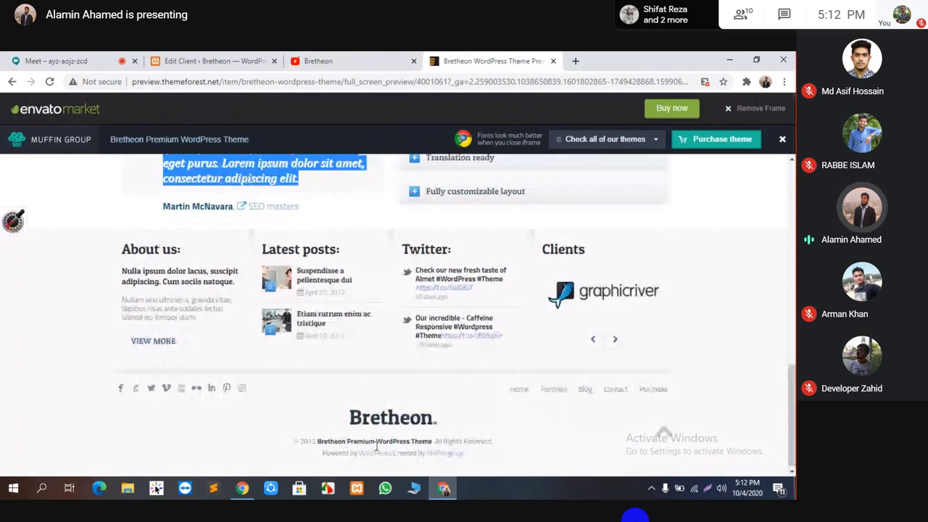
pyautogui.scroll(2, 187, 390)
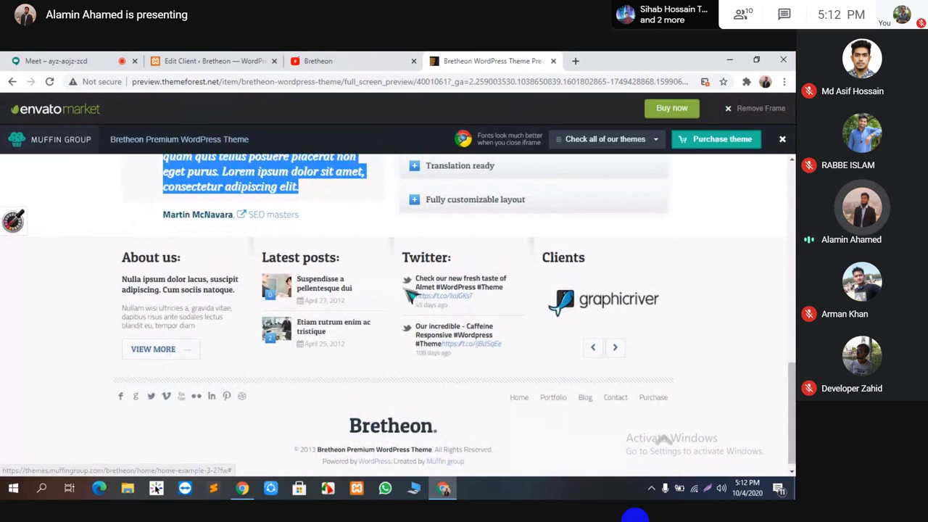
pyautogui.click(310, 60)
pyautogui.scroll(2, 369, 274)
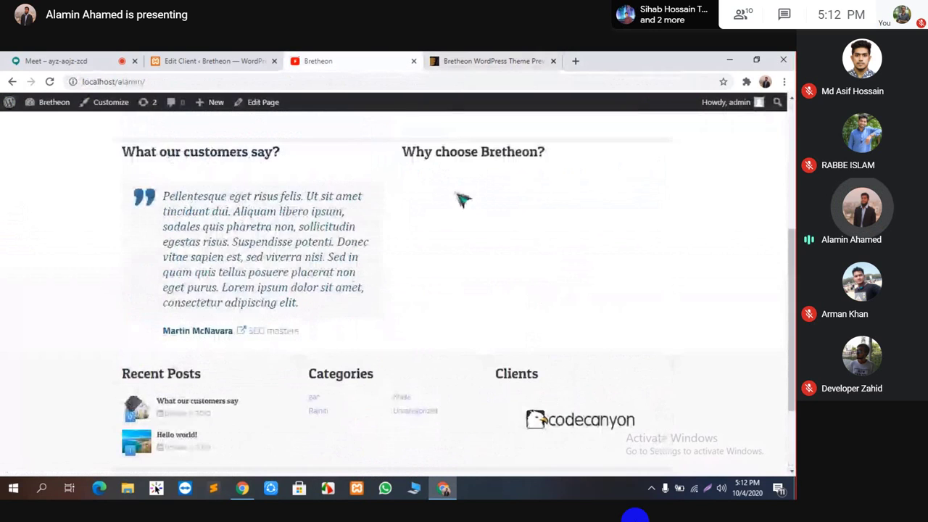
pyautogui.scroll(2, 444, 231)
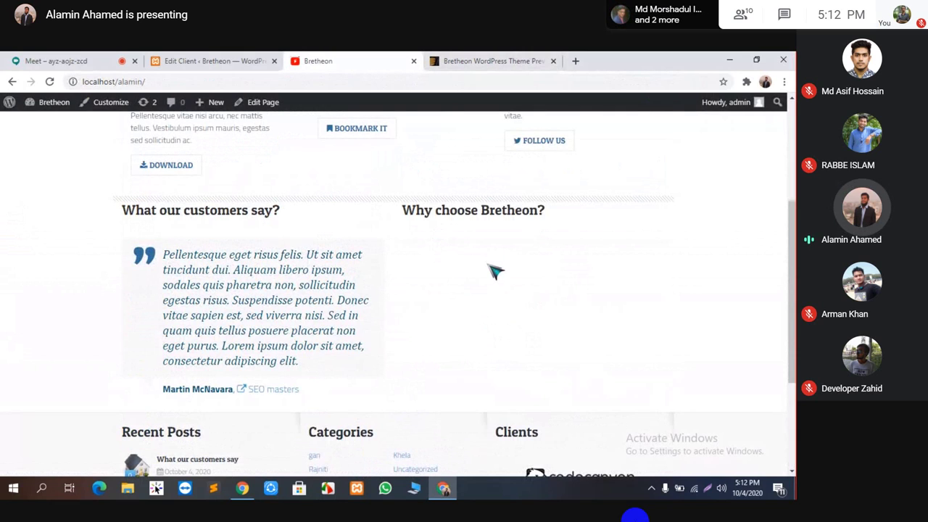
pyautogui.scroll(1, 496, 272)
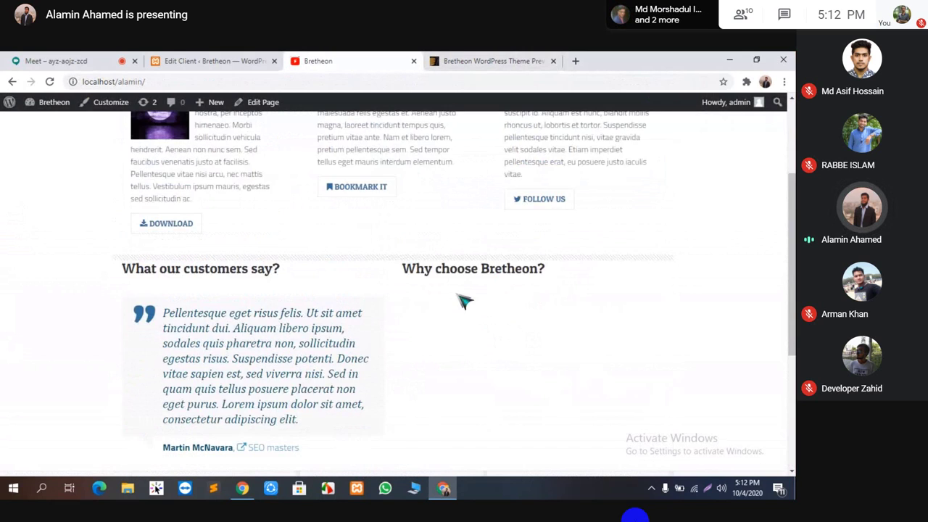
pyautogui.hotkey('ctrl', 'Tab')
pyautogui.scroll(1, 471, 284)
# Expand and collapse the demo's 'SEO optimized' and 'Fully customizable layout' items.
pyautogui.click(414, 193)
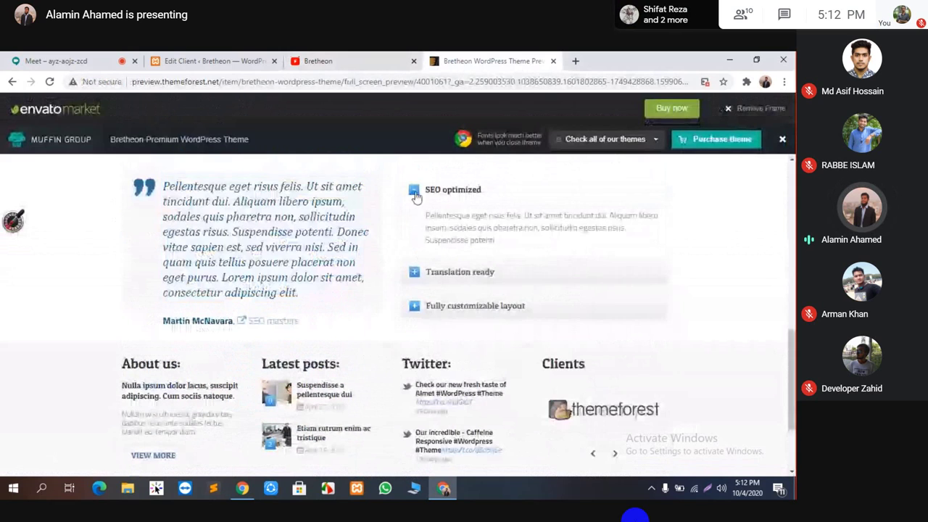
pyautogui.click(415, 195)
pyautogui.click(416, 200)
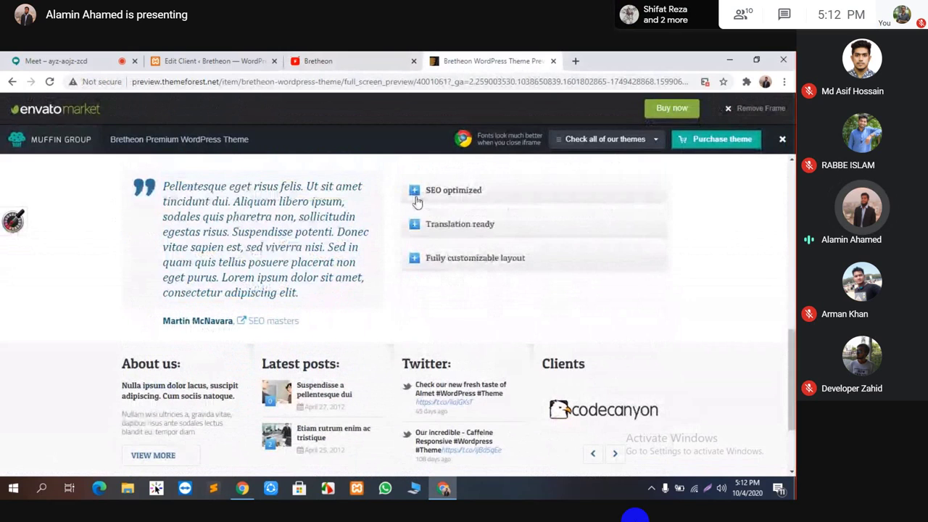
pyautogui.scroll(1, 411, 354)
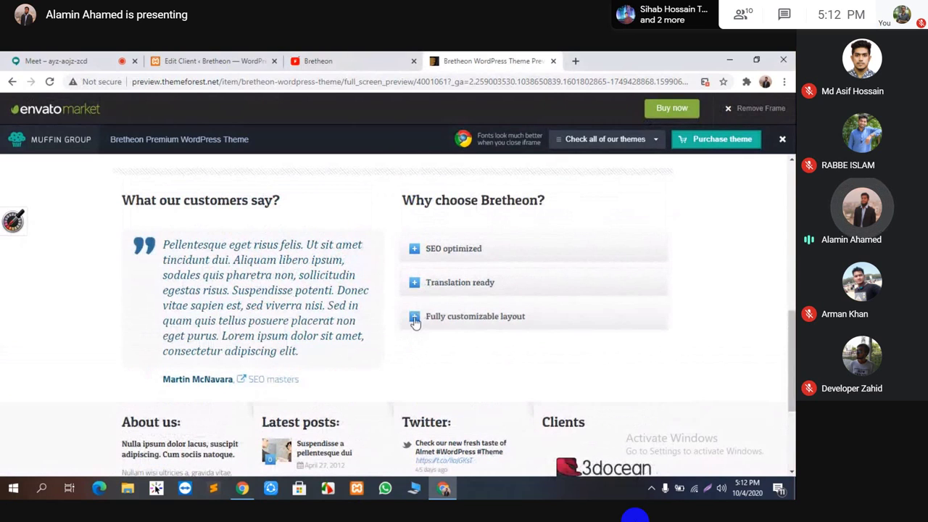
pyautogui.click(415, 320)
pyautogui.click(412, 318)
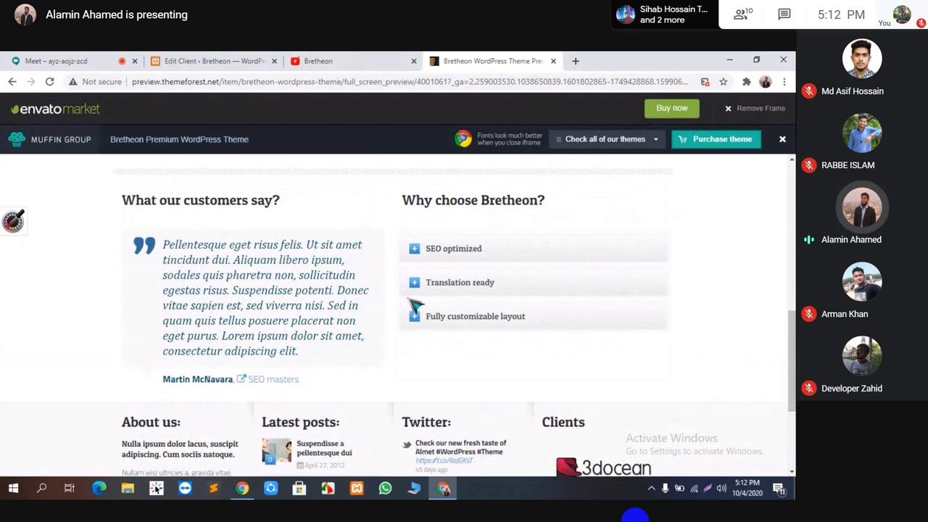
pyautogui.scroll(3, 379, 297)
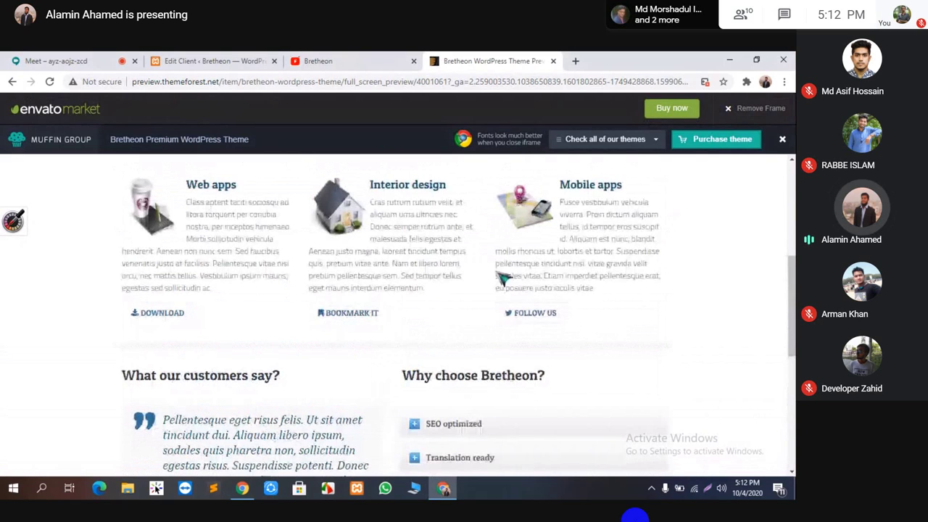
pyautogui.scroll(5, 477, 317)
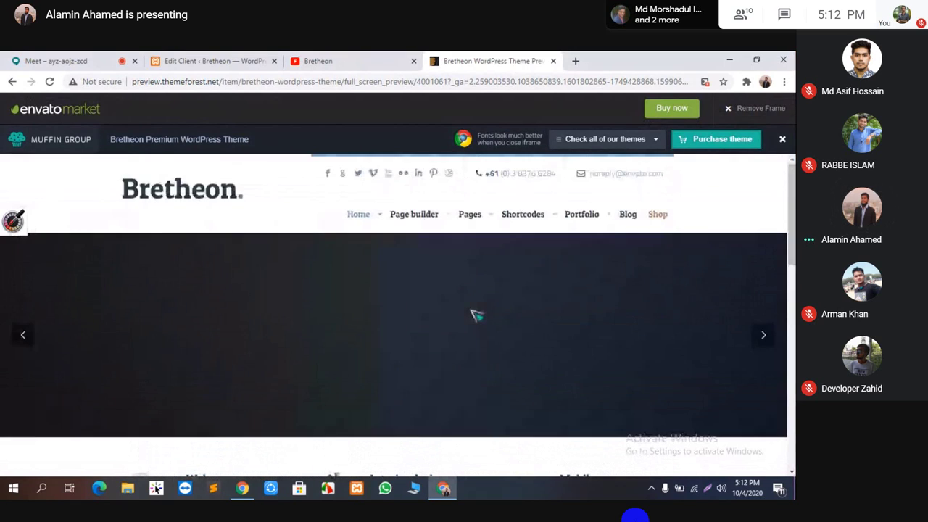
# Compare the theme demo's hero slider with the local site's header area.
pyautogui.click(319, 60)
pyautogui.scroll(2, 416, 286)
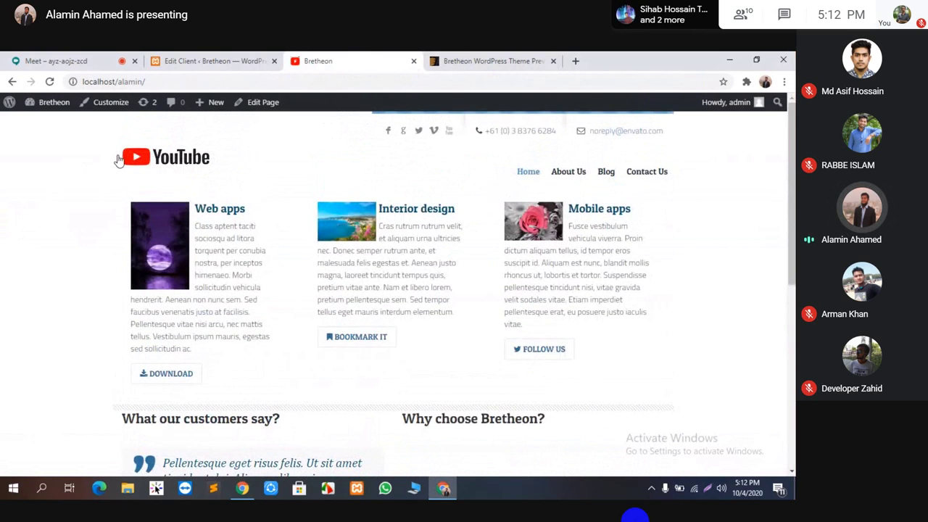
pyautogui.click(508, 61)
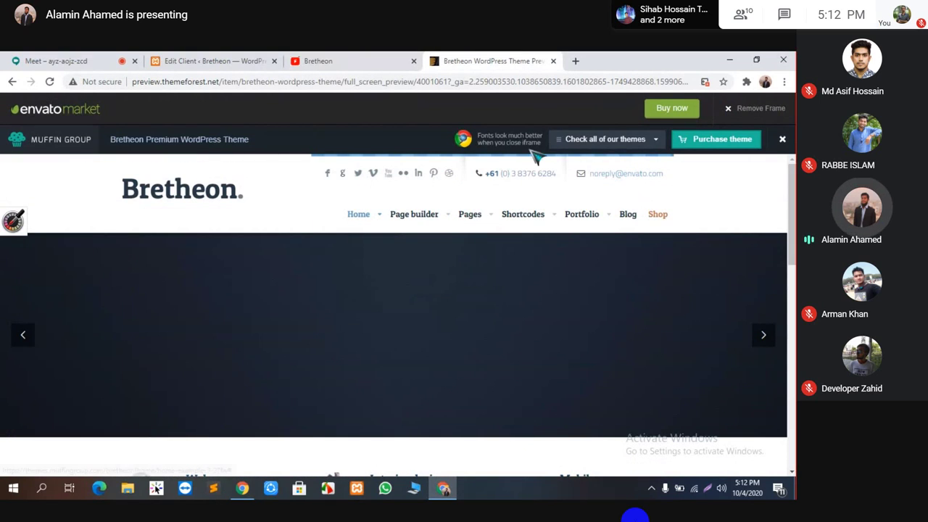
pyautogui.click(405, 60)
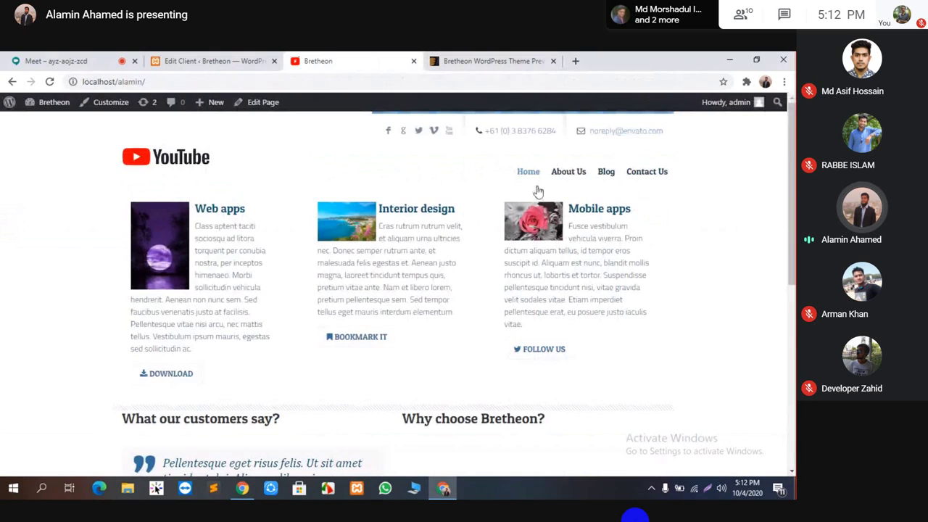
pyautogui.click(471, 61)
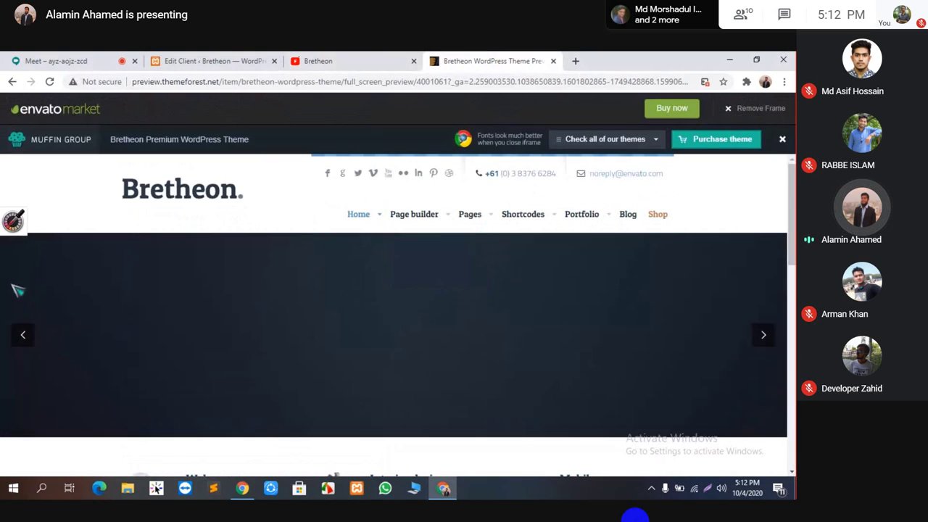
pyautogui.scroll(-1, 362, 323)
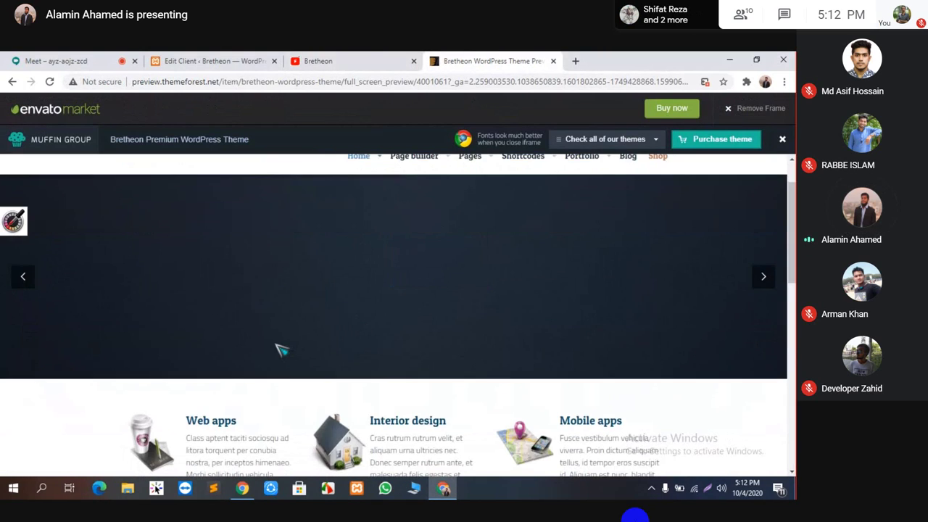
pyautogui.scroll(1, 280, 349)
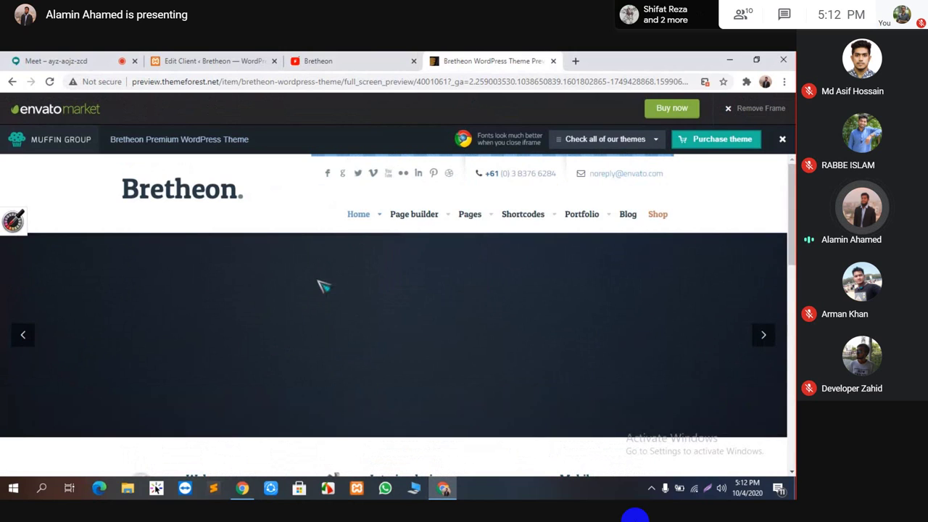
pyautogui.click(242, 60)
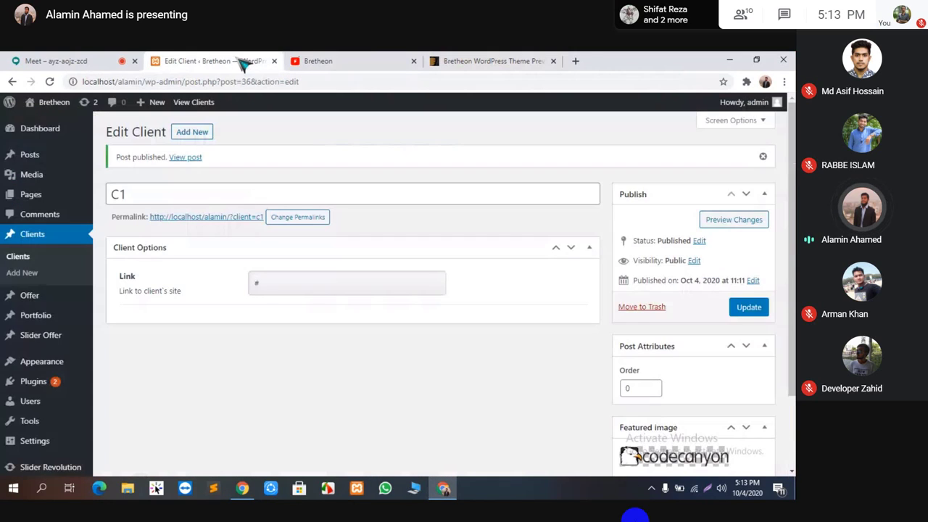
pyautogui.scroll(-2, 109, 326)
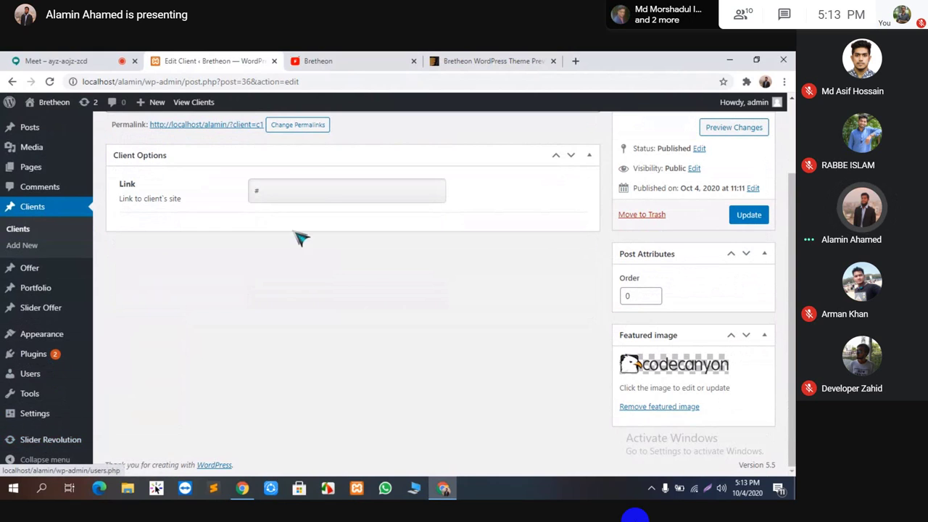
pyautogui.scroll(2, 300, 238)
pyautogui.click(341, 61)
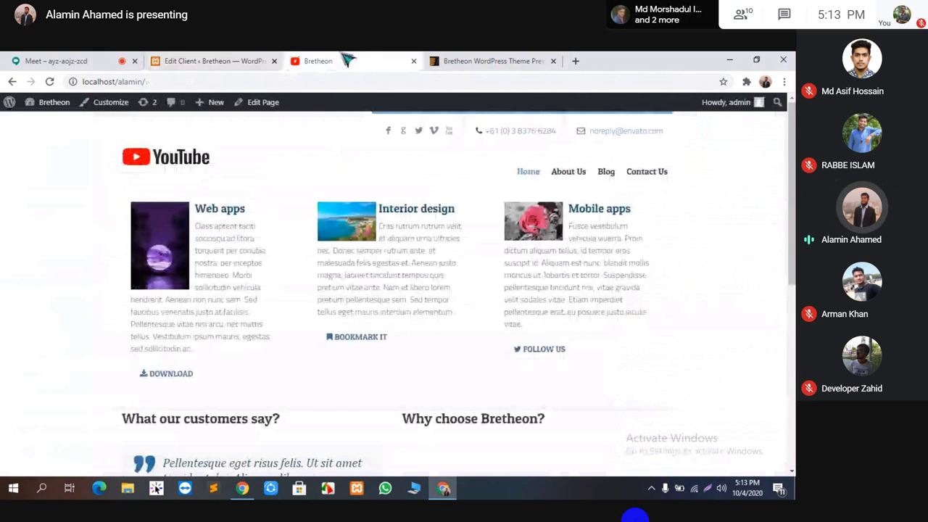
pyautogui.click(49, 81)
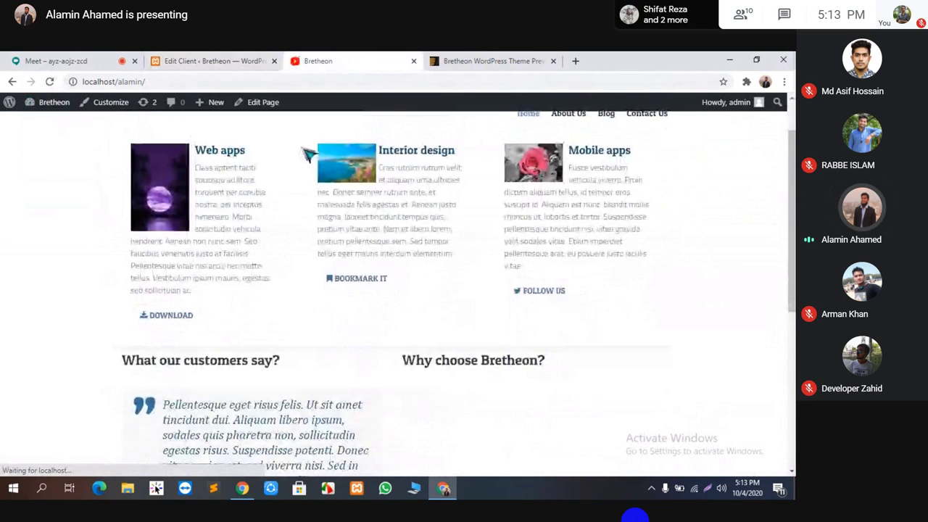
pyautogui.scroll(-5, 308, 155)
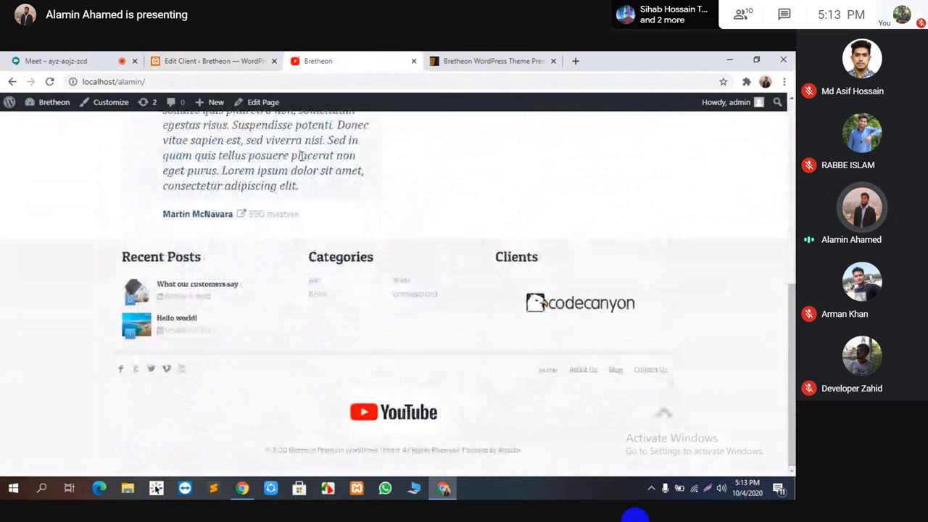
pyautogui.scroll(6, 301, 156)
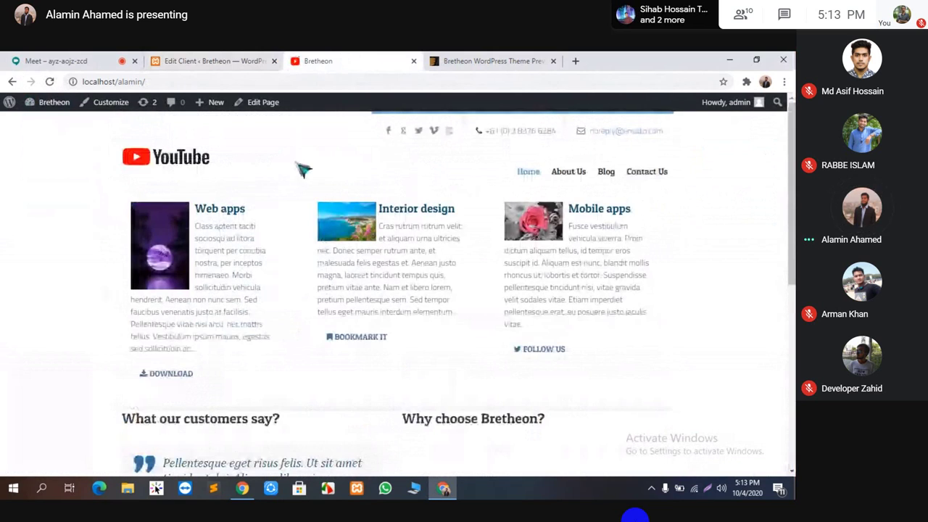
pyautogui.click(210, 61)
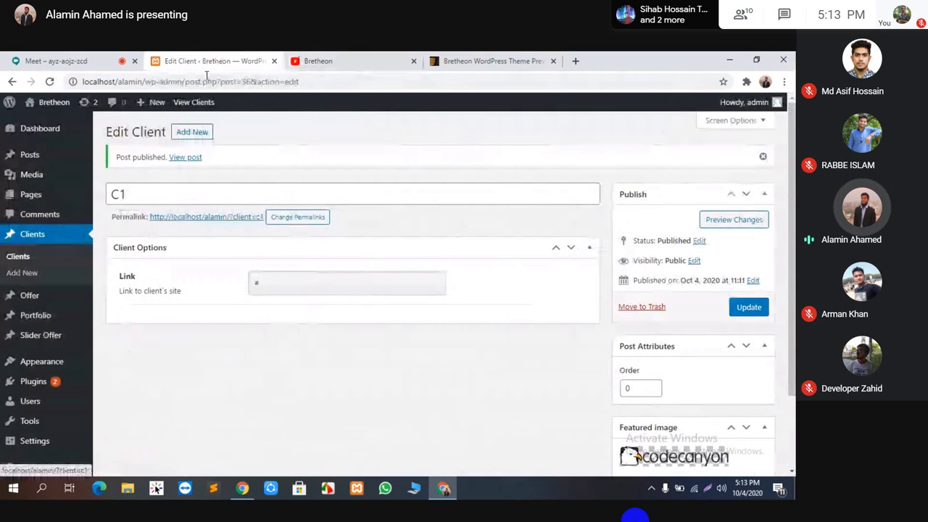
pyautogui.scroll(-2, 32, 435)
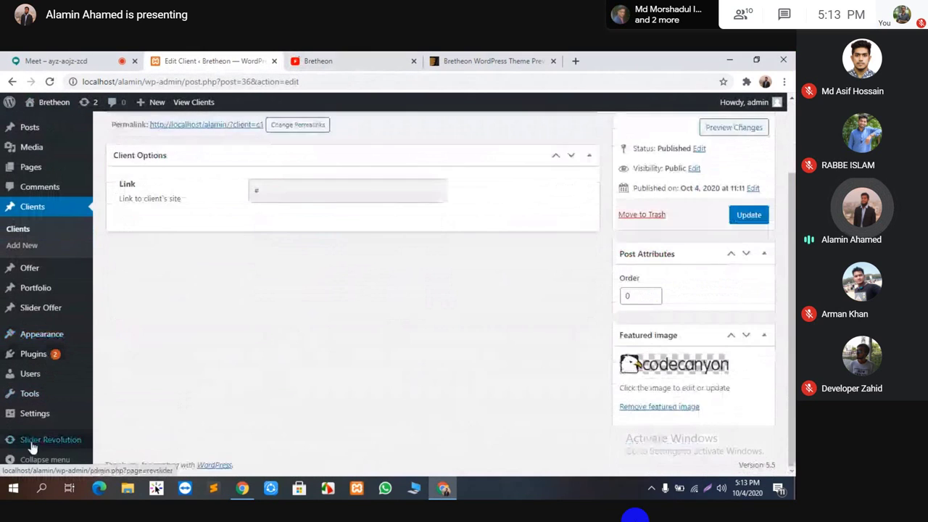
# Open the Slider Revolution dashboard and close the sliderrevolution.com promo page.
pyautogui.click(31, 444)
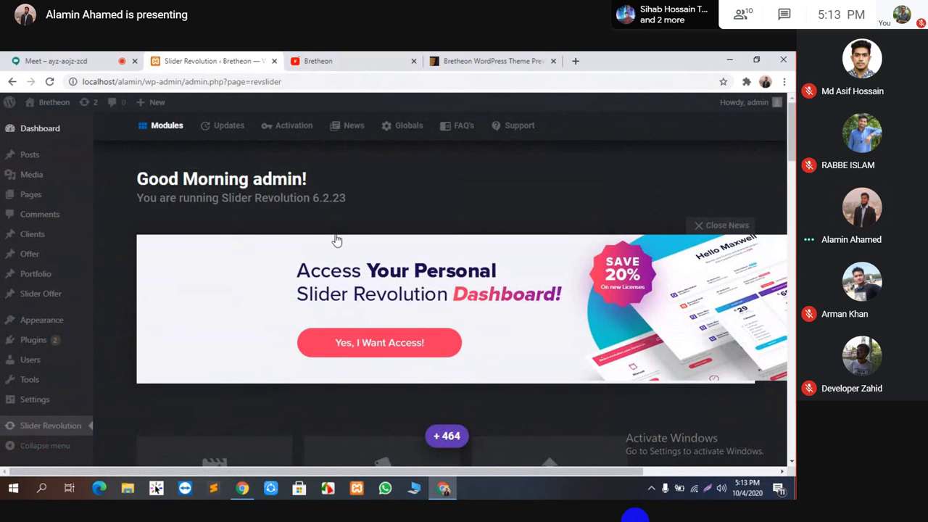
pyautogui.click(359, 341)
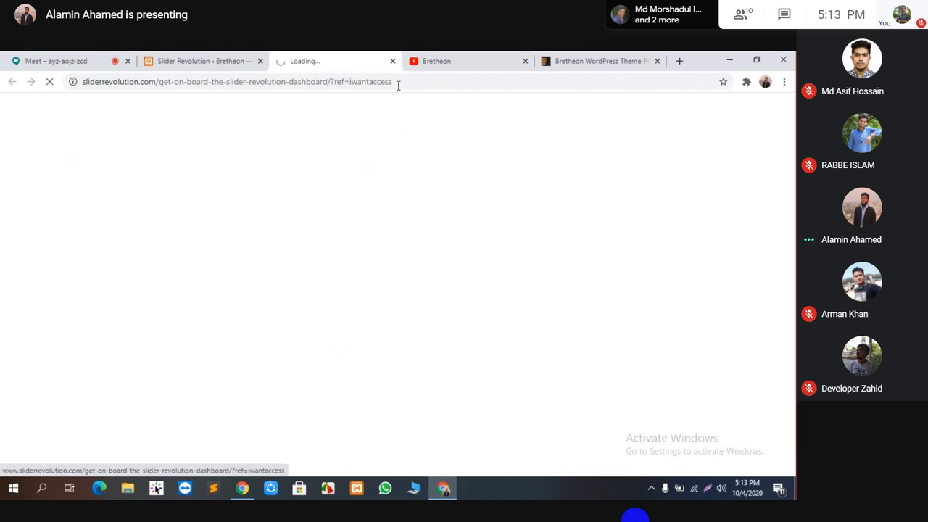
pyautogui.click(393, 61)
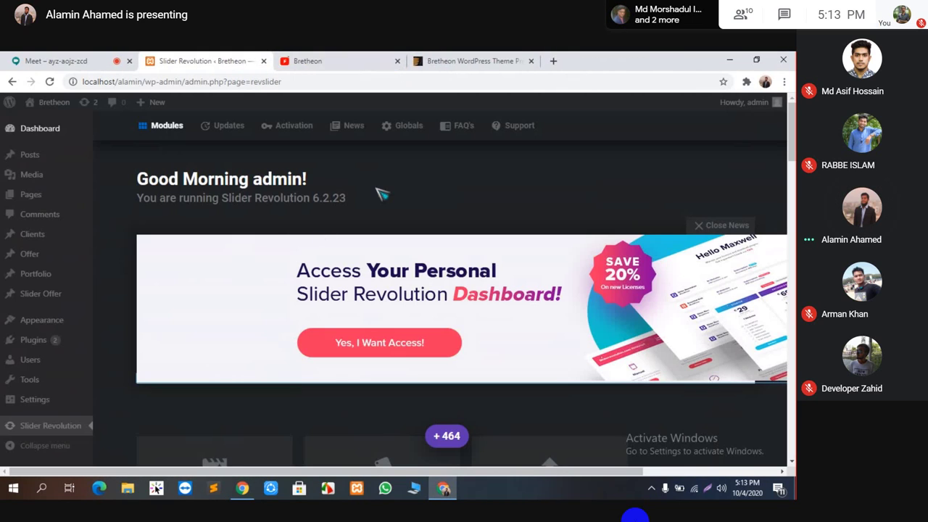
# Scroll down to the new blank, template and import module tiles.
pyautogui.scroll(-4, 275, 245)
pyautogui.scroll(2, 261, 341)
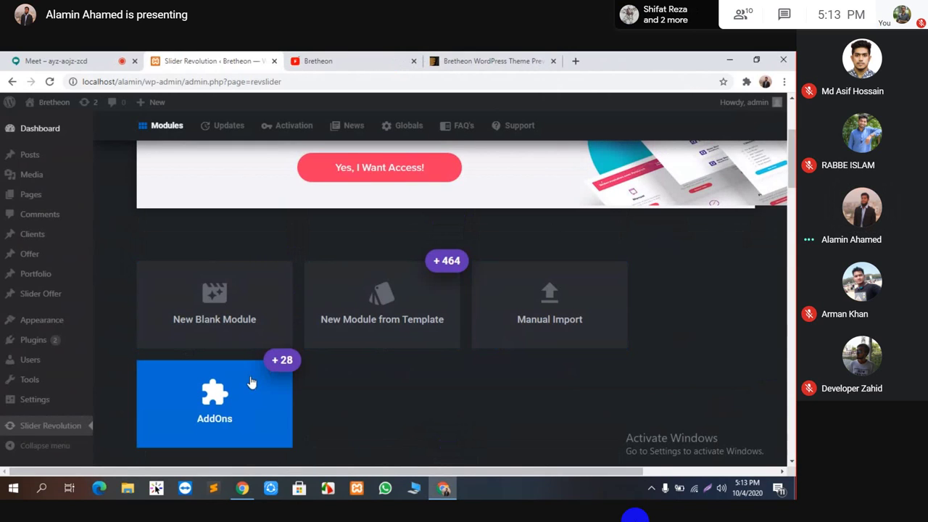
pyautogui.scroll(-1, 240, 390)
pyautogui.scroll(-4, 185, 390)
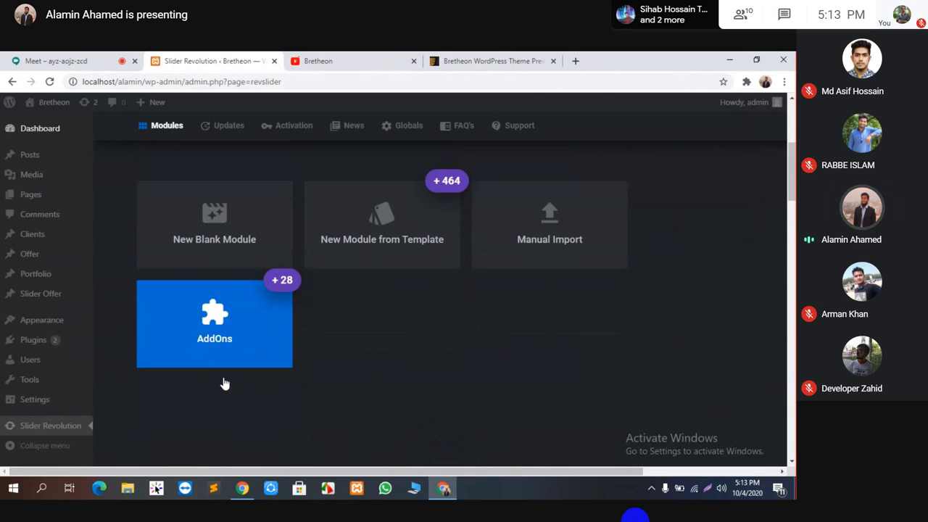
pyautogui.scroll(-8, 228, 382)
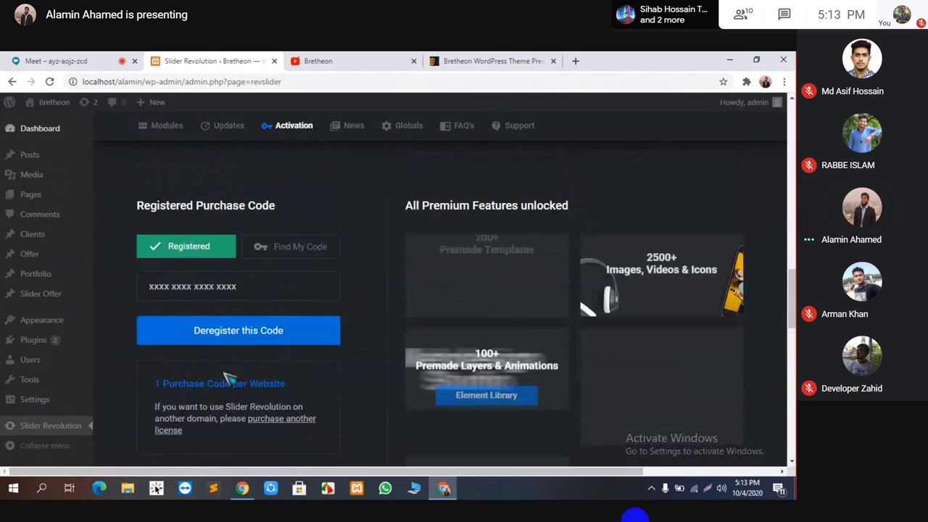
pyautogui.scroll(-1, 229, 378)
pyautogui.scroll(-1, 226, 375)
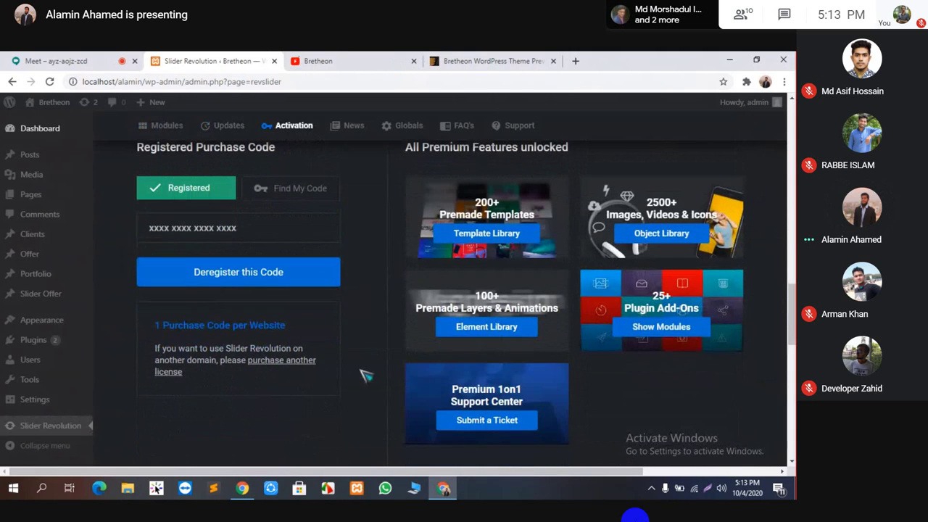
pyautogui.scroll(-10, 366, 373)
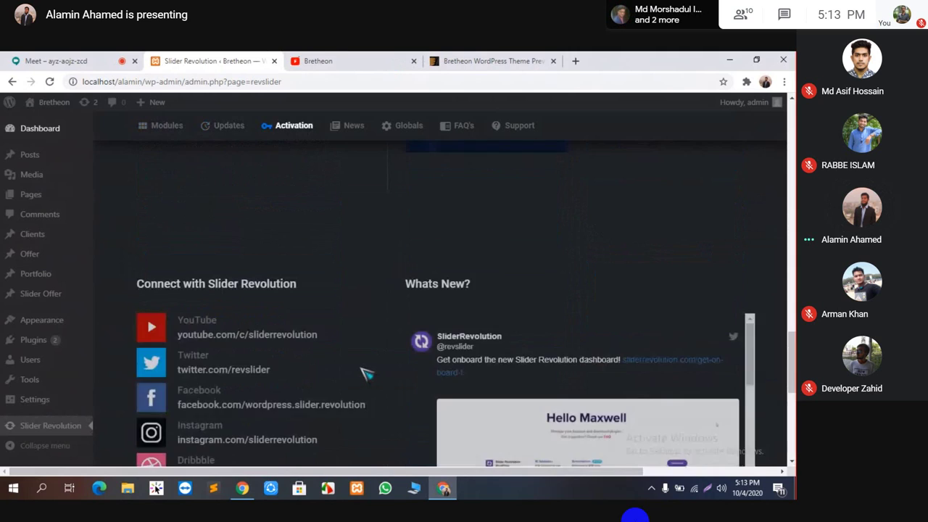
pyautogui.scroll(-2, 366, 375)
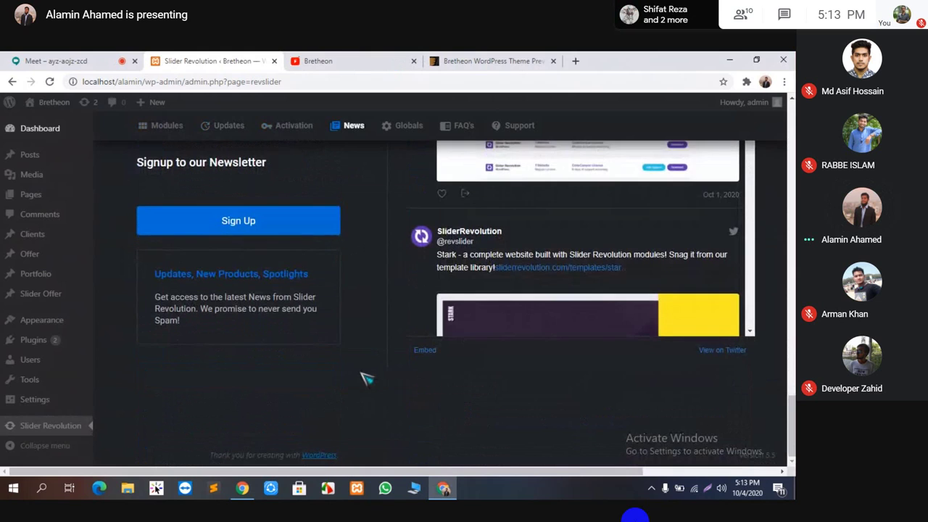
pyautogui.scroll(2, 367, 377)
pyautogui.scroll(1, 367, 378)
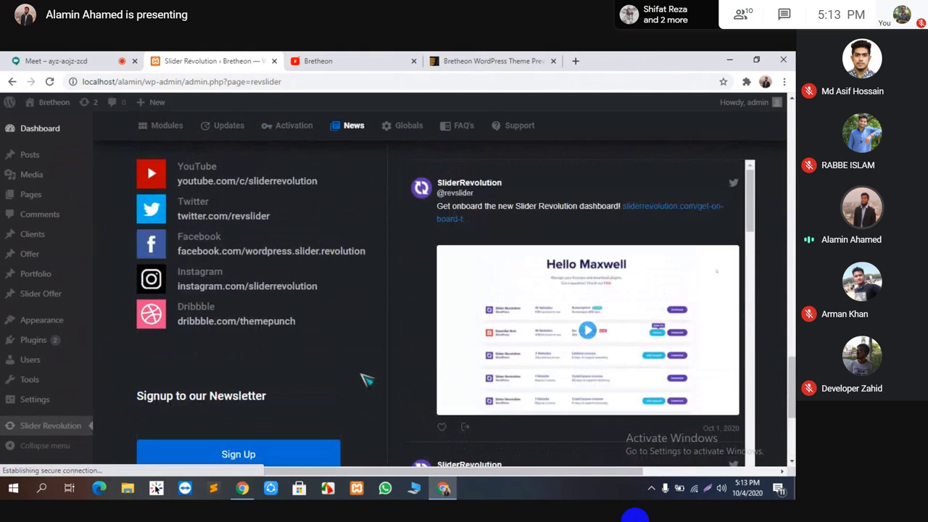
pyautogui.scroll(15, 269, 219)
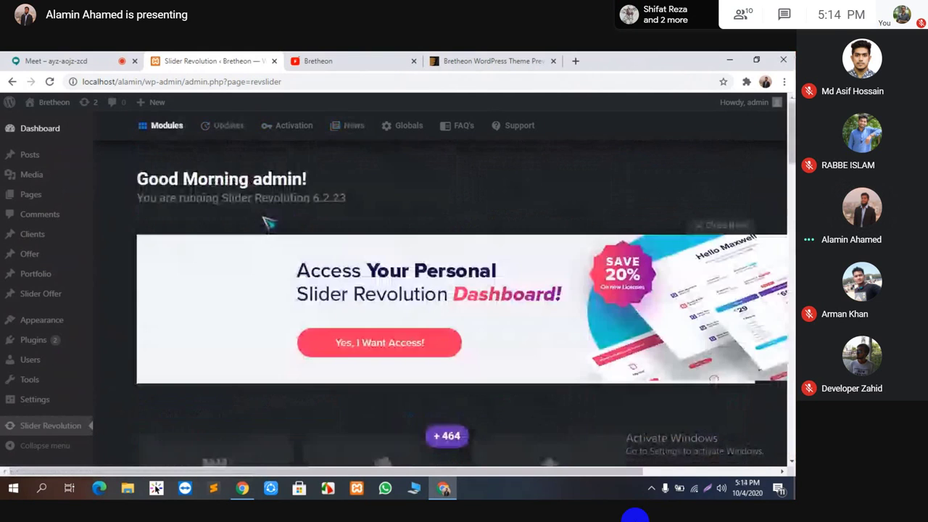
pyautogui.scroll(-3, 269, 219)
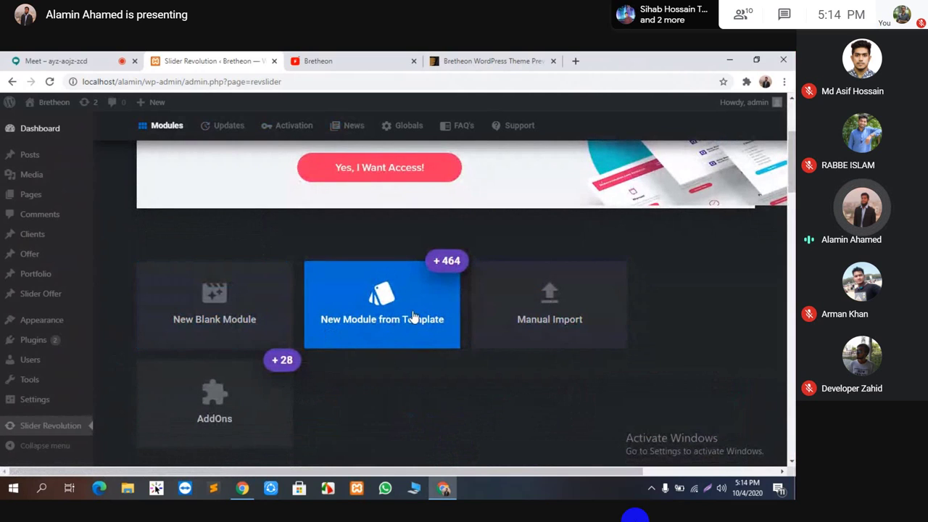
# Start a new blank Slider Revolution module.
pyautogui.click(219, 297)
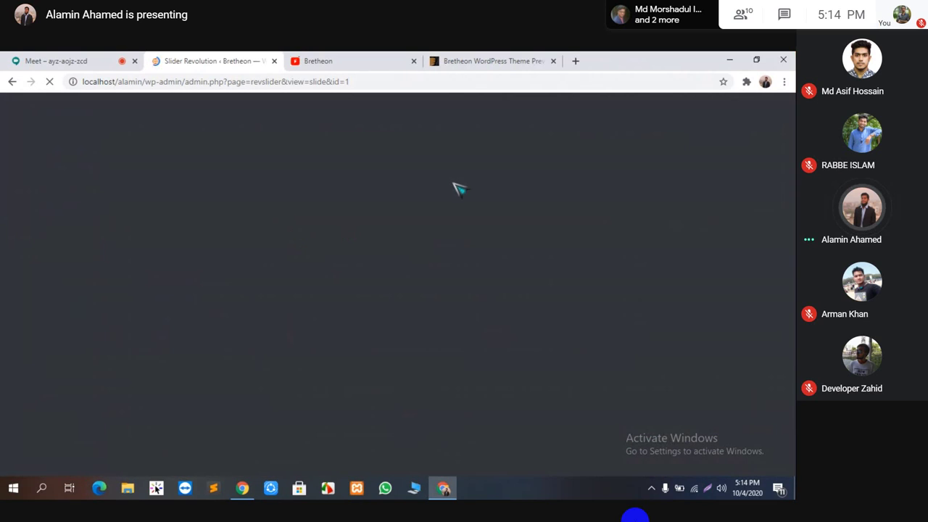
pyautogui.click(121, 61)
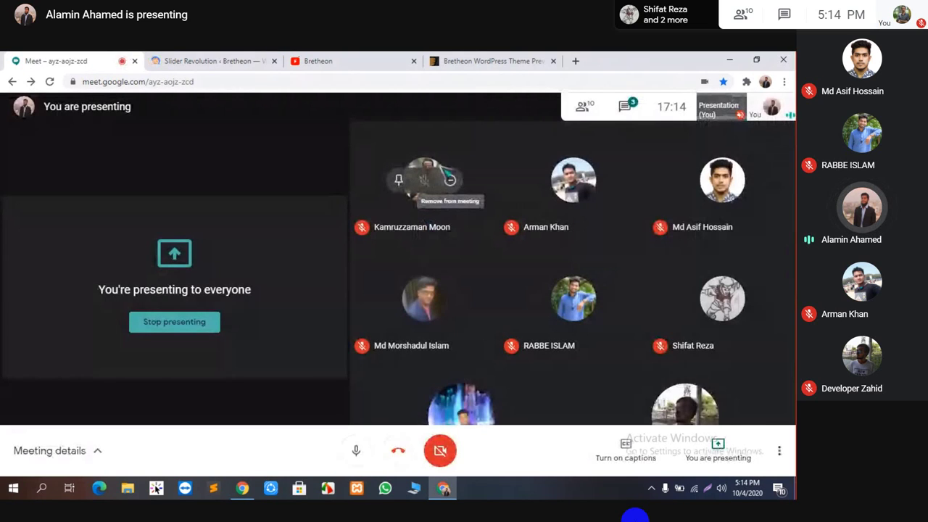
pyautogui.click(218, 61)
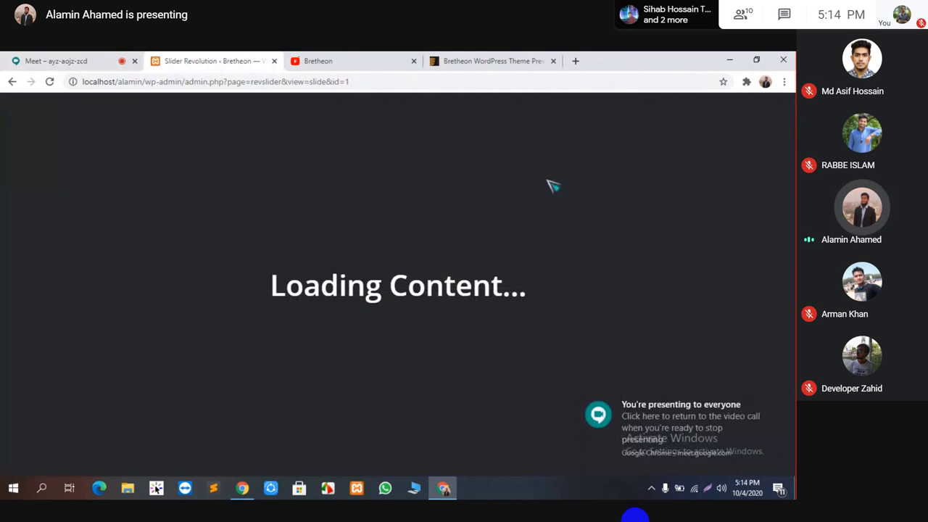
pyautogui.click(778, 401)
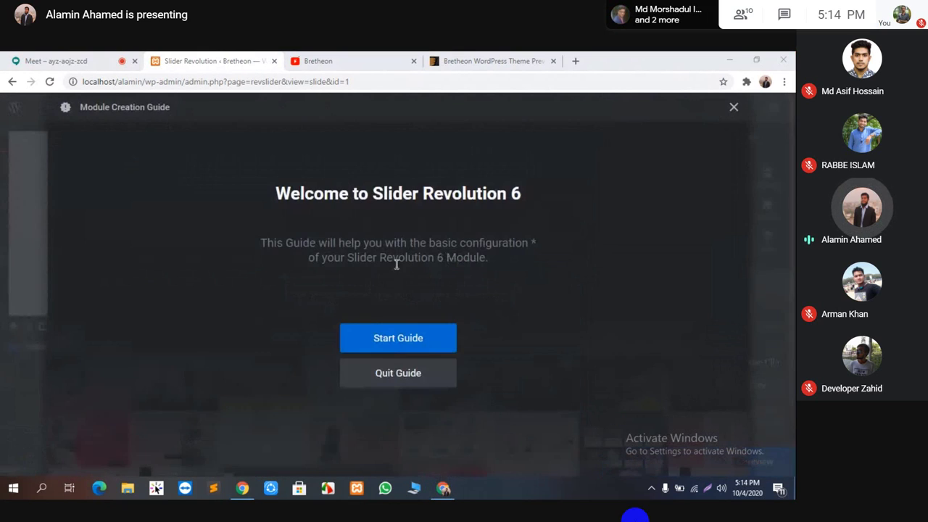
# Run the creation guide with Slider type and full-width size, then open the editor.
pyautogui.click(426, 351)
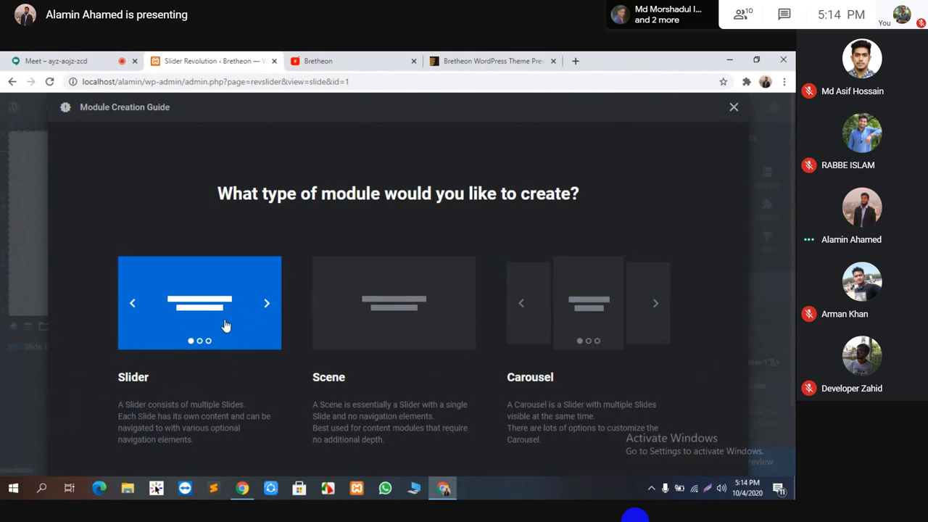
pyautogui.scroll(-1, 549, 356)
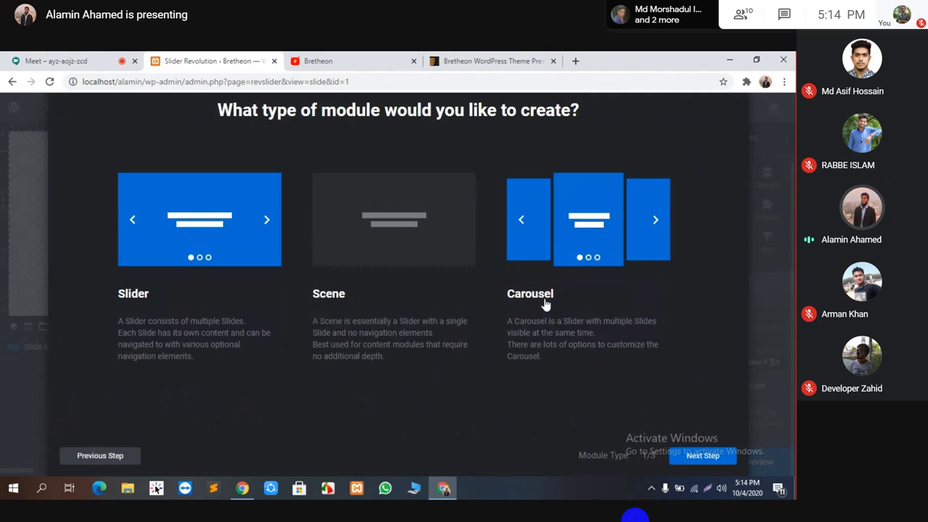
pyautogui.click(711, 456)
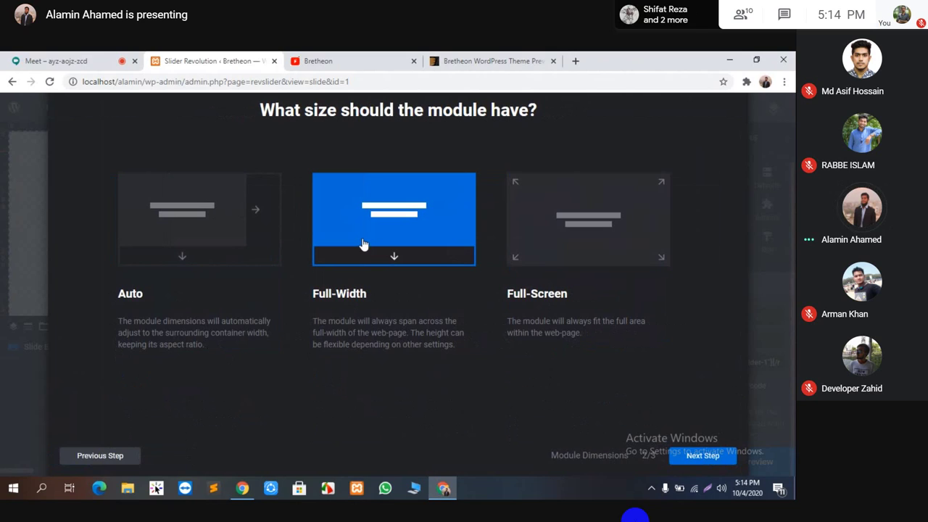
pyautogui.click(702, 456)
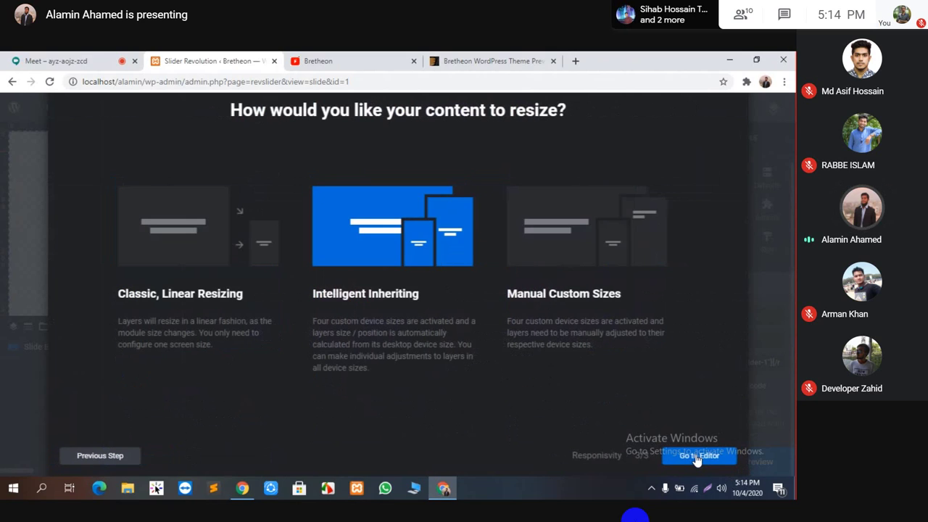
pyautogui.click(697, 457)
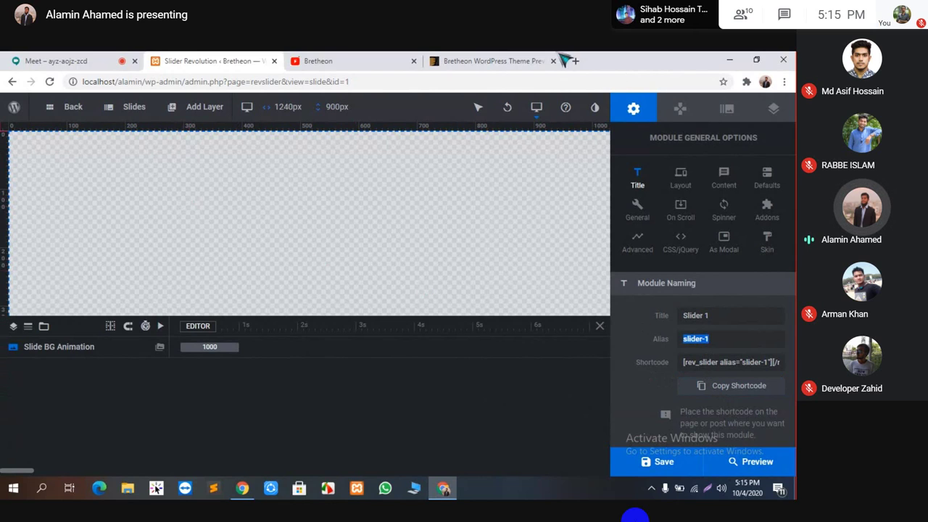
# Advance the demo hero slider and save the slide image to the Desktop as res_slider_1_1.png.
pyautogui.click(468, 61)
pyautogui.scroll(-2, 390, 267)
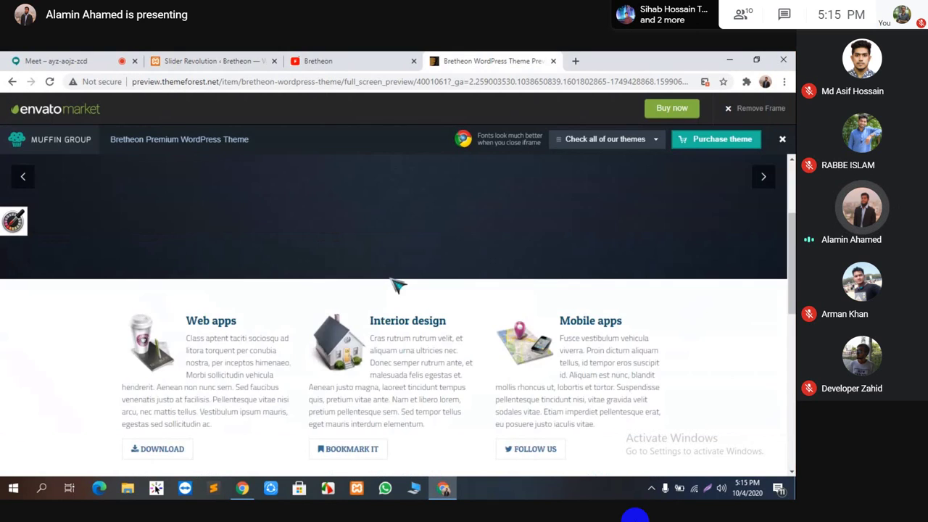
pyautogui.scroll(2, 395, 285)
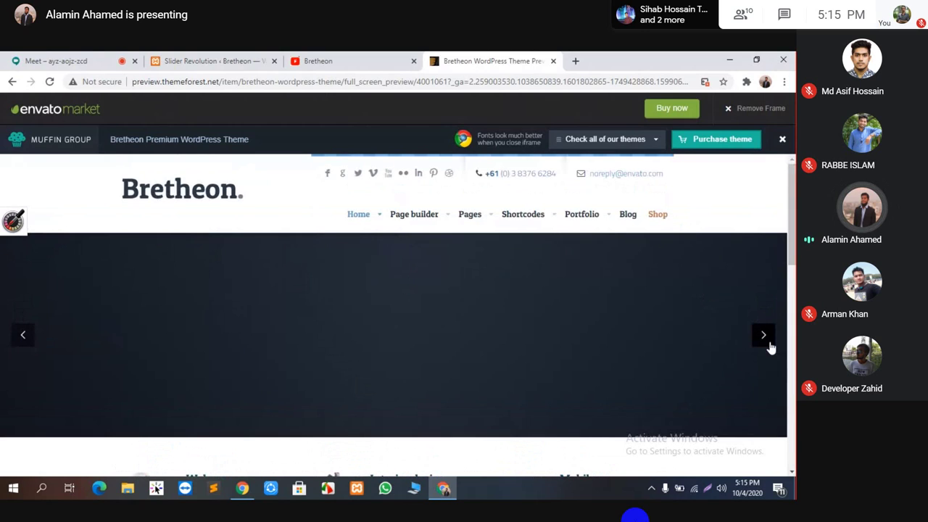
pyautogui.click(763, 341)
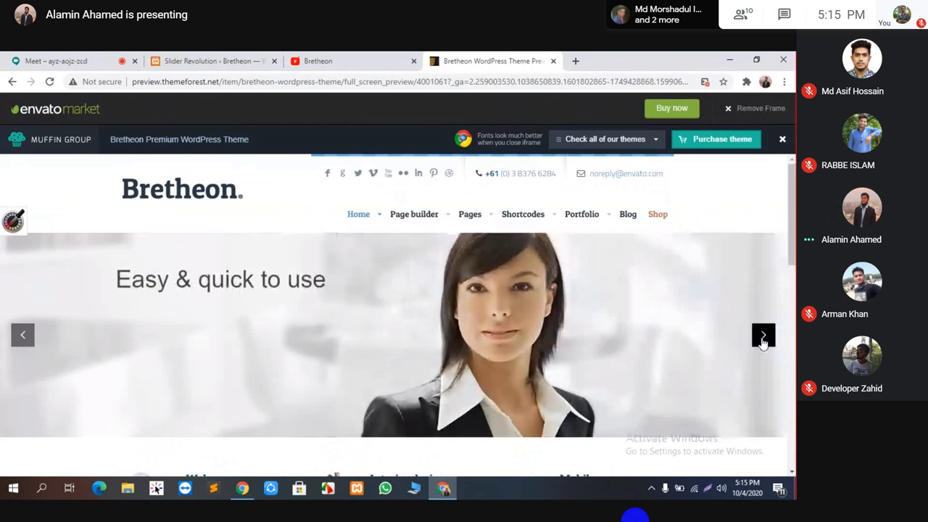
pyautogui.rightClick(545, 327)
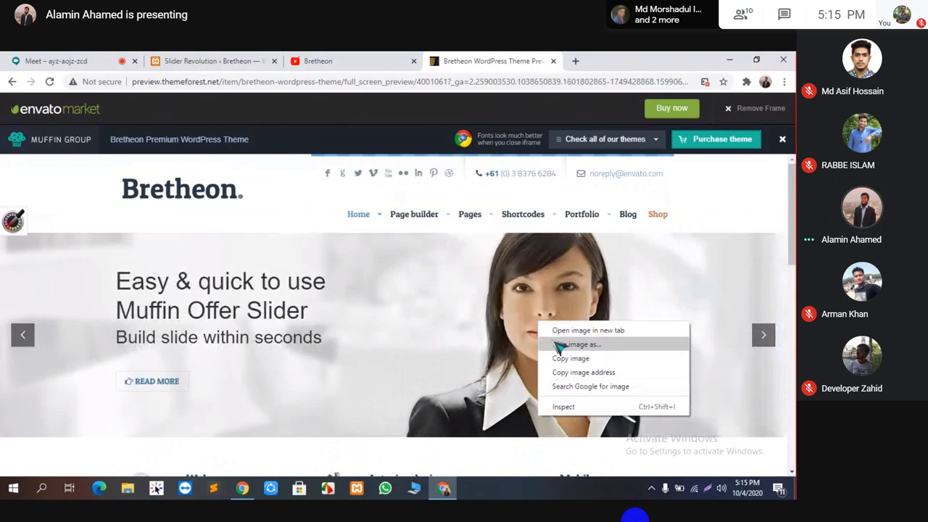
pyautogui.click(560, 346)
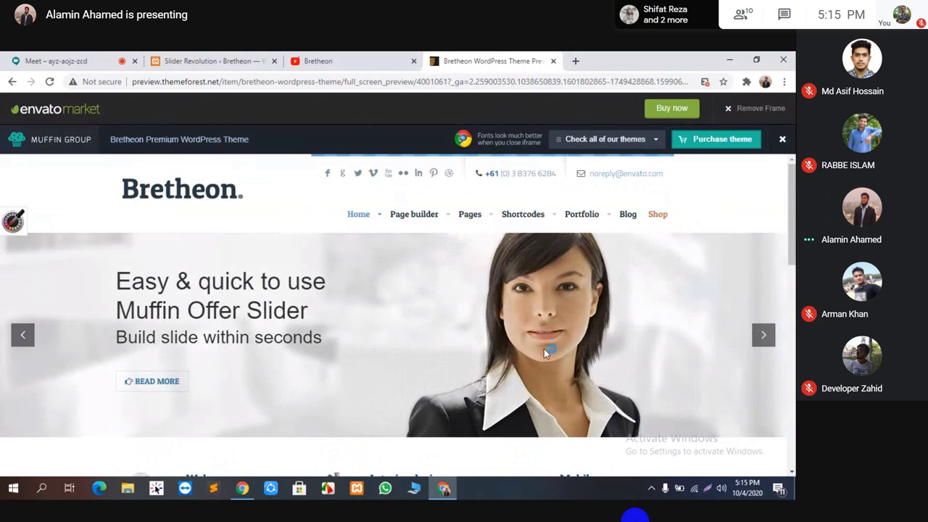
pyautogui.click(412, 366)
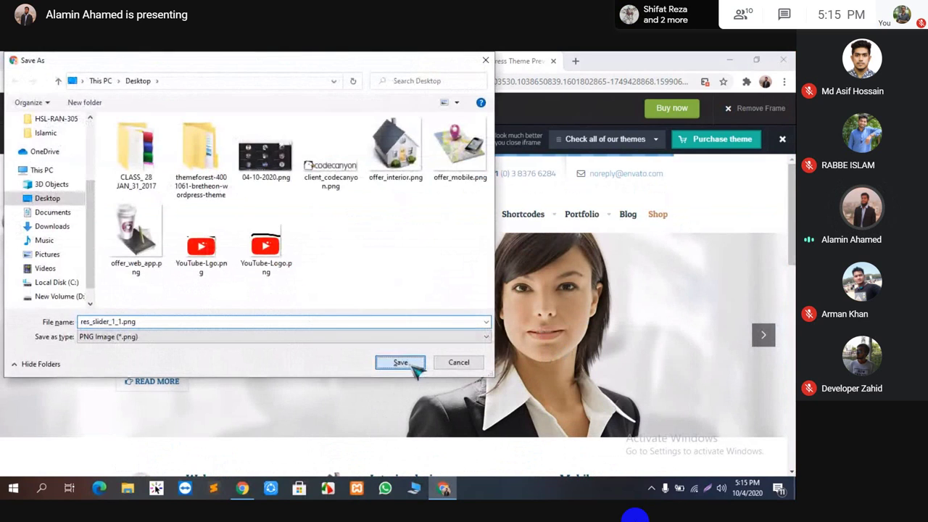
pyautogui.rightClick(365, 301)
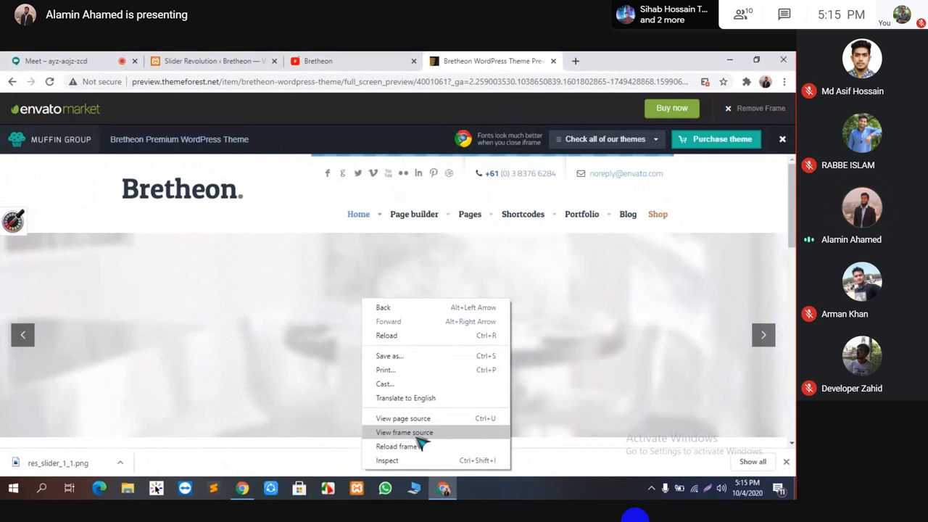
# Inspect the demo slider's code after briefly viewing the frame source.
pyautogui.rightClick(253, 252)
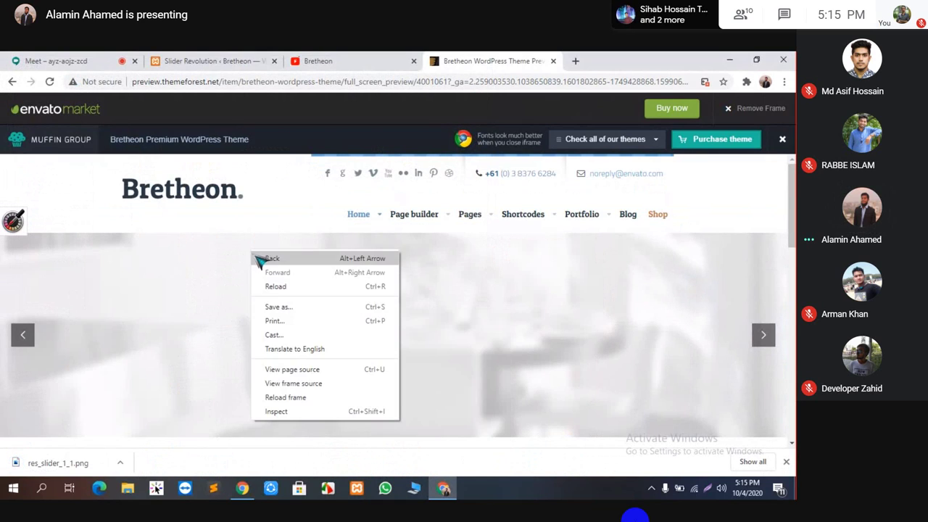
pyautogui.click(291, 385)
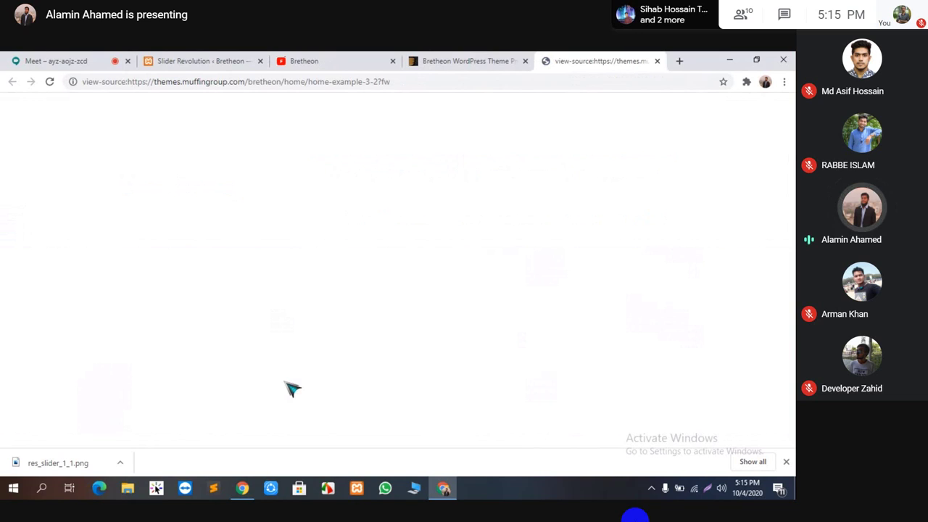
pyautogui.hotkey('ctrl', 'w')
pyautogui.rightClick(324, 310)
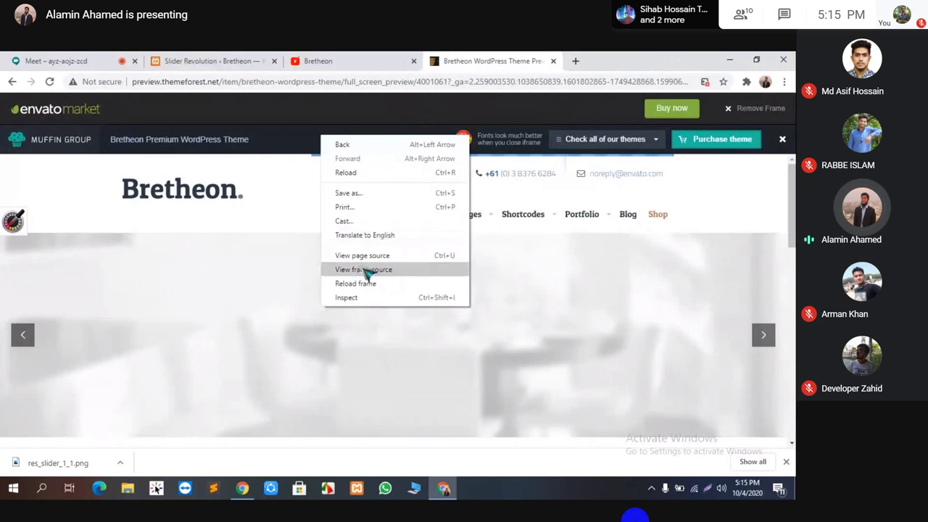
pyautogui.click(347, 298)
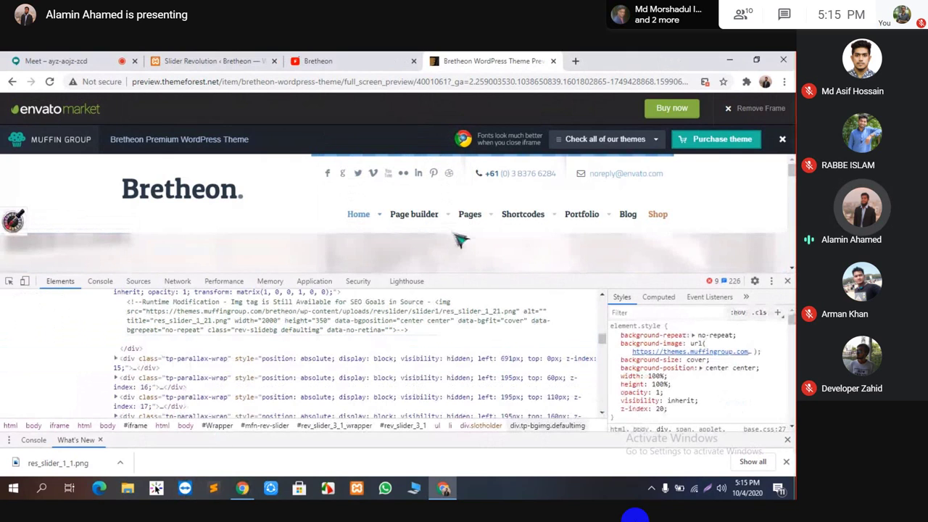
# Copy the slide's background-image URL and paste it into a new tab to check it.
pyautogui.click(675, 348)
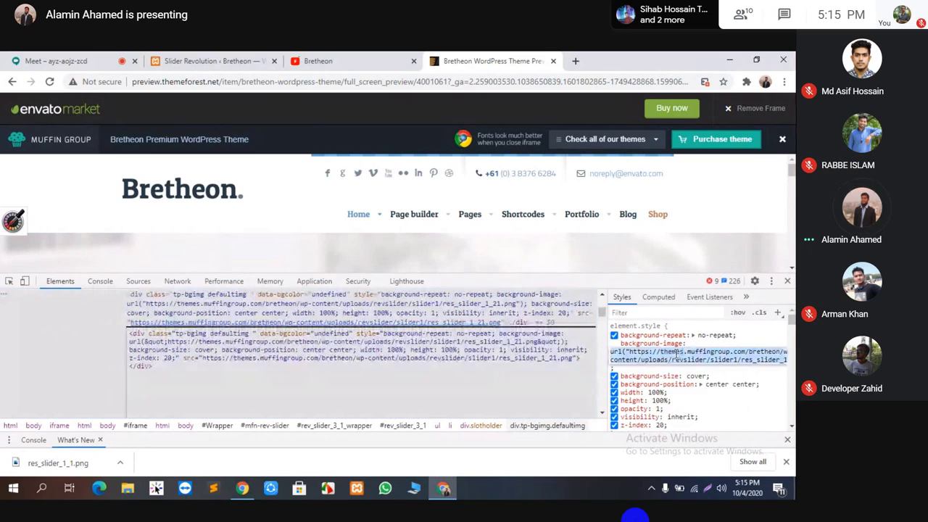
pyautogui.rightClick(676, 355)
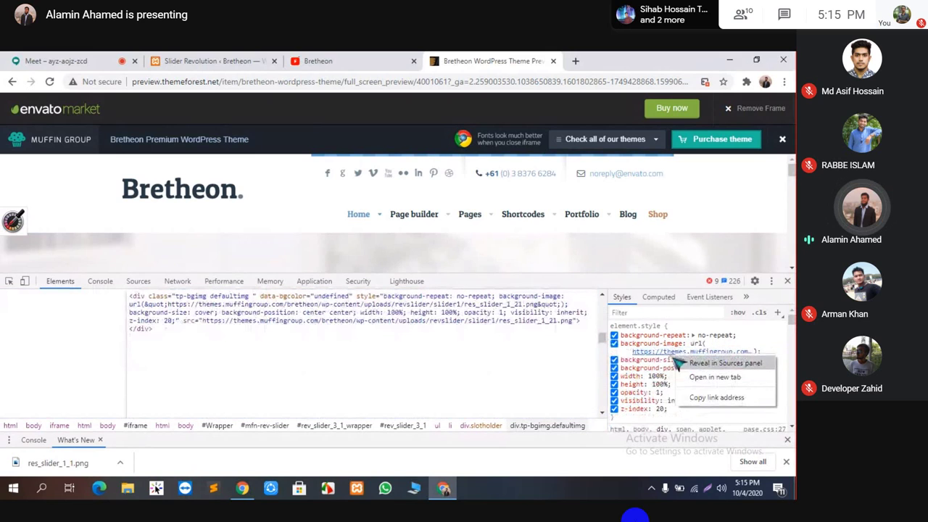
pyautogui.click(671, 355)
pyautogui.click(659, 357)
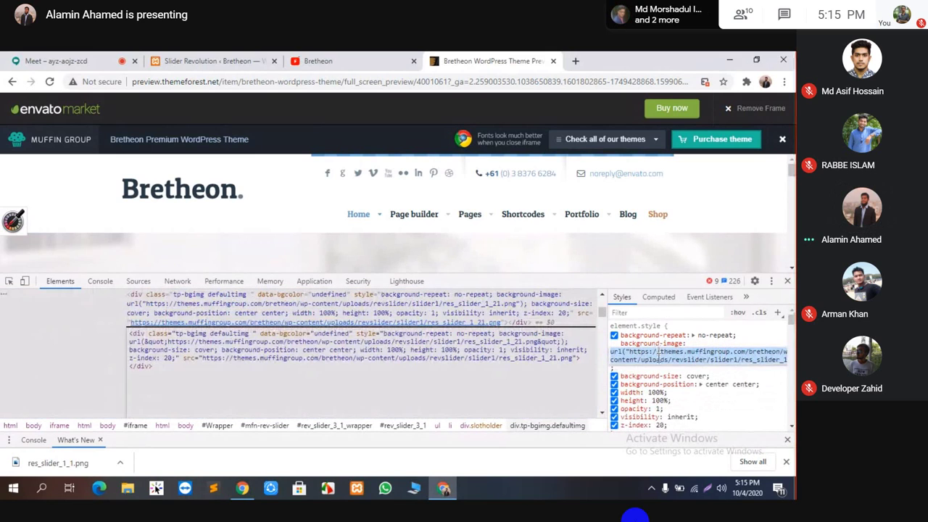
pyautogui.press('Escape')
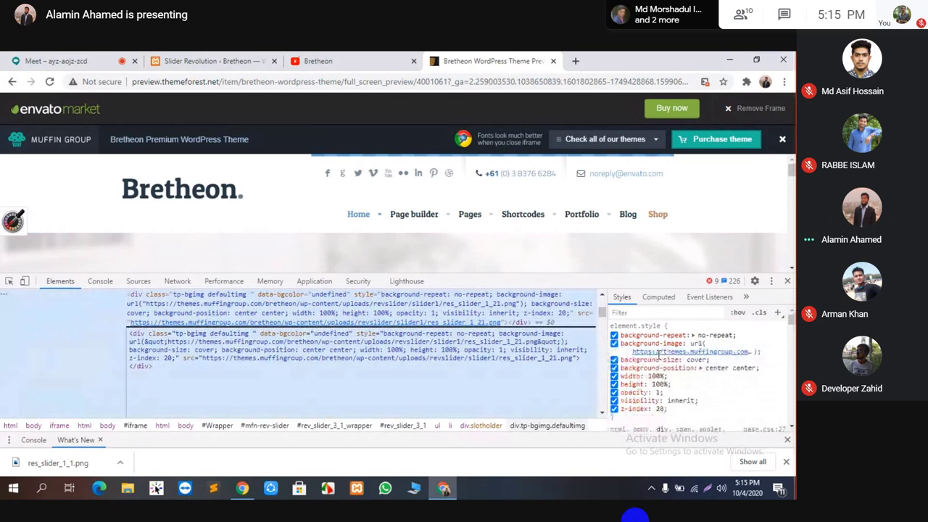
pyautogui.rightClick(664, 357)
pyautogui.press('Escape')
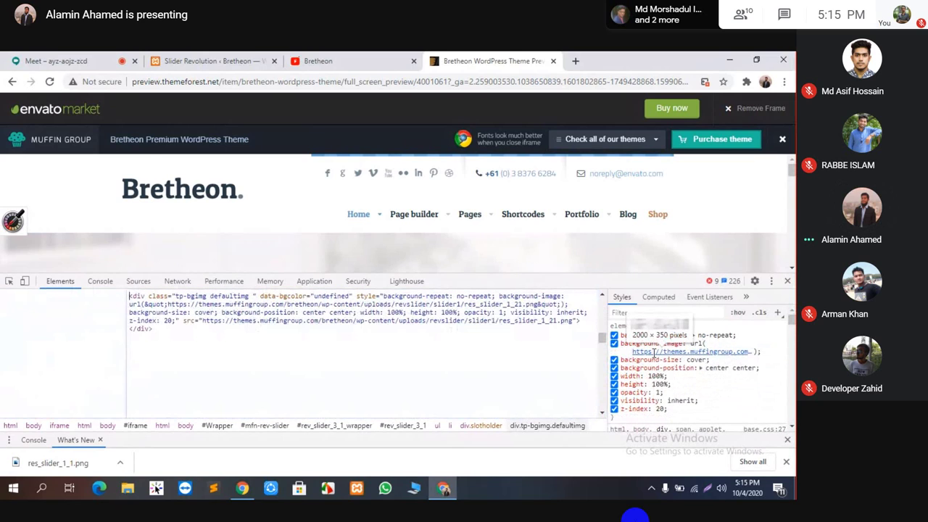
pyautogui.click(654, 353)
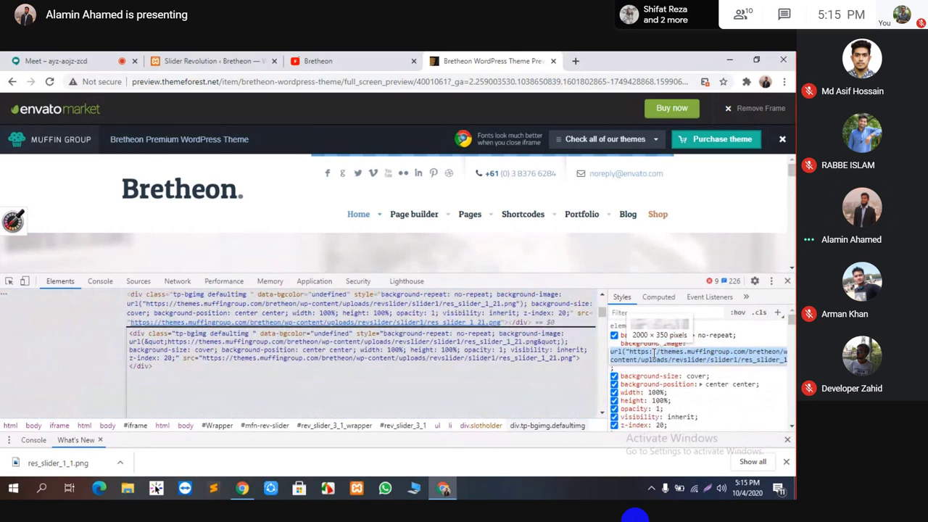
pyautogui.press('Escape')
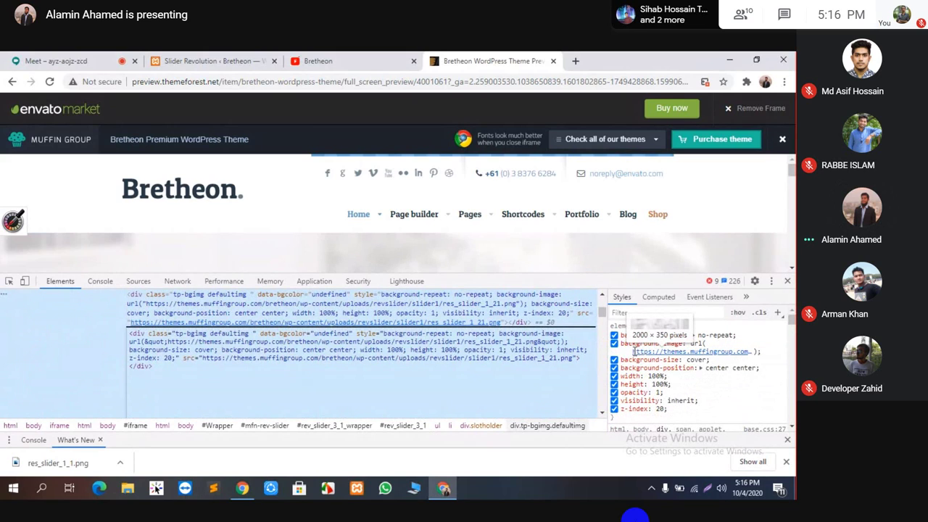
pyautogui.moveTo(634, 353); pyautogui.dragTo(673, 353)
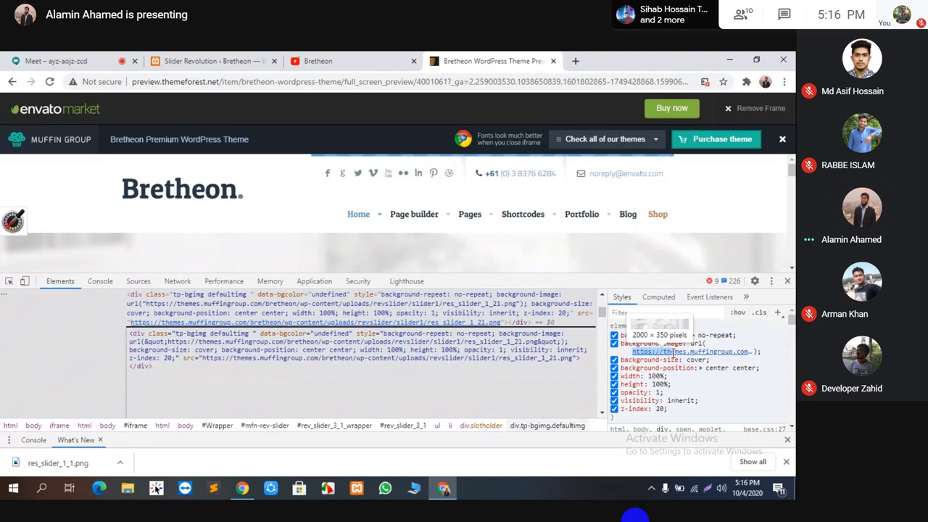
pyautogui.click(689, 356)
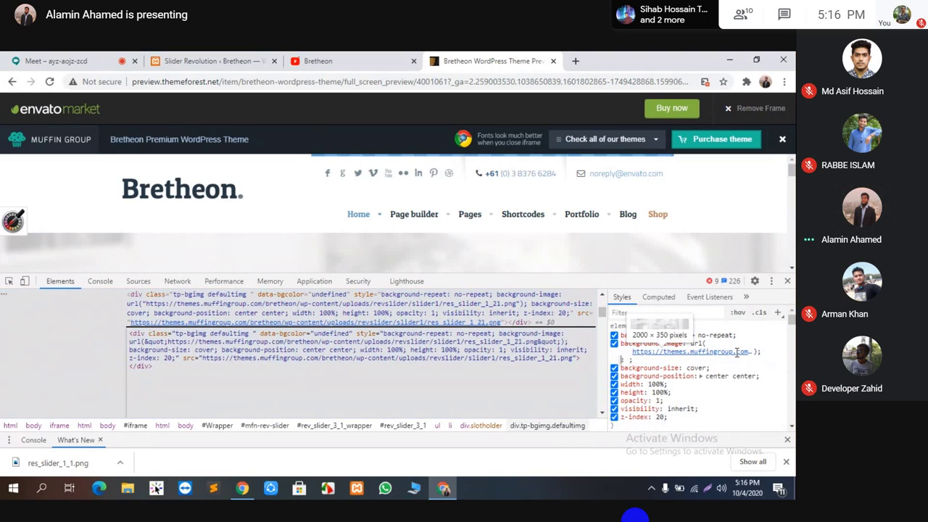
pyautogui.rightClick(743, 355)
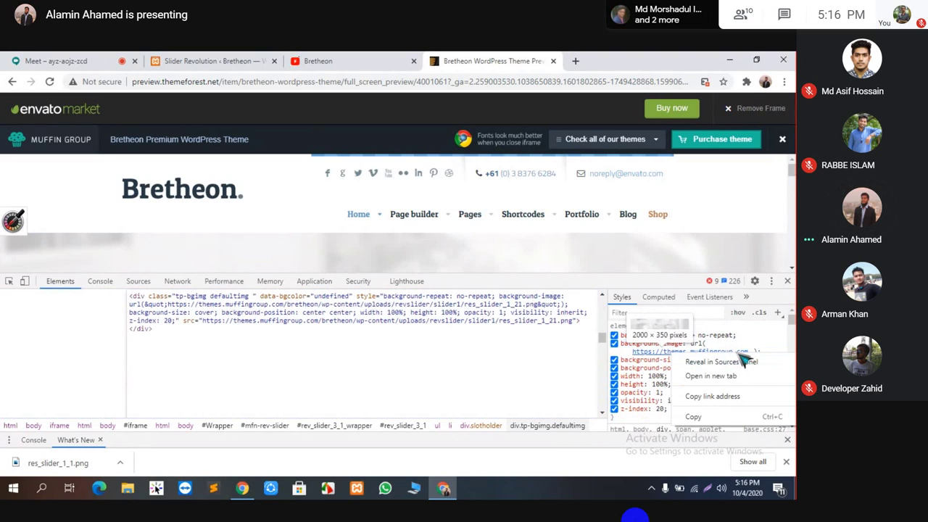
pyautogui.click(694, 417)
pyautogui.click(576, 61)
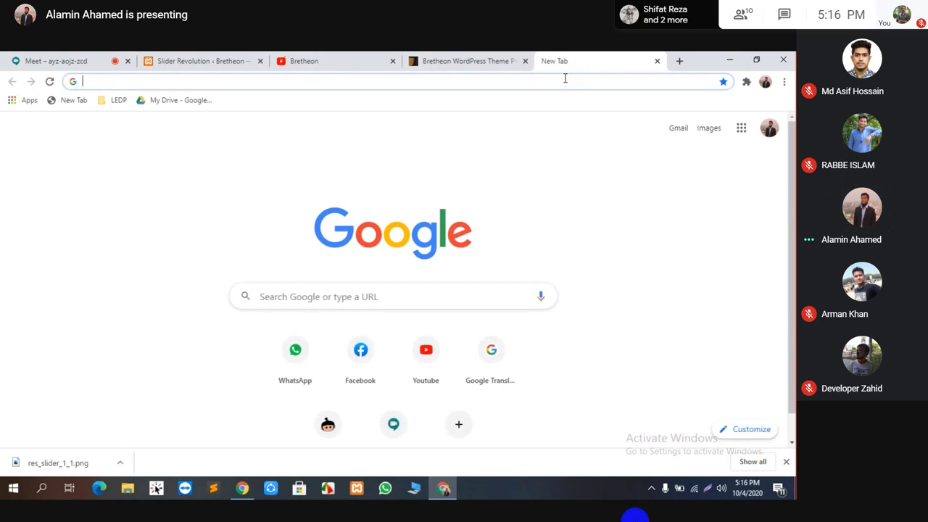
pyautogui.hotkey('ctrl', 'v')
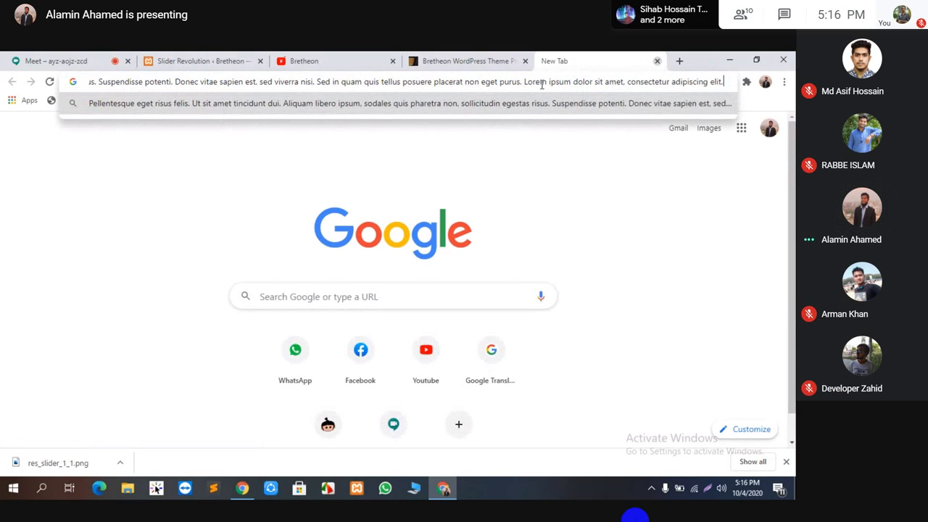
pyautogui.hotkey('ctrl', 'w')
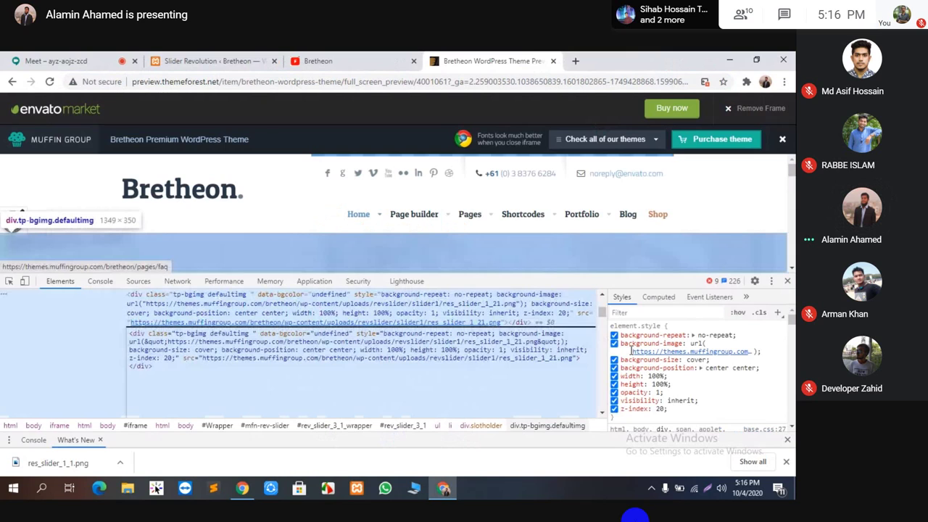
# Edit the background-image value to expose the res_slider_1_21.png URL.
pyautogui.moveTo(631, 351); pyautogui.dragTo(668, 351)
pyautogui.click(702, 345)
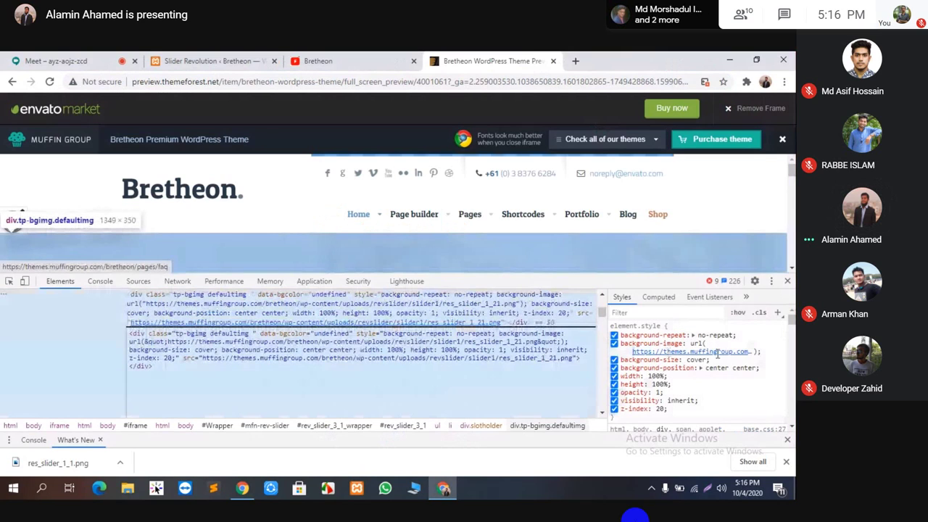
pyautogui.click(697, 343)
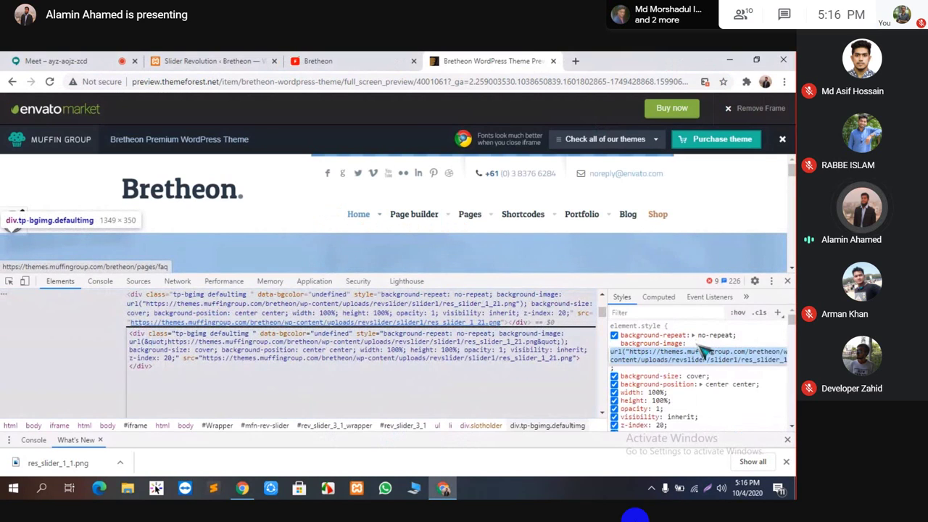
pyautogui.click(700, 346)
pyautogui.click(699, 346)
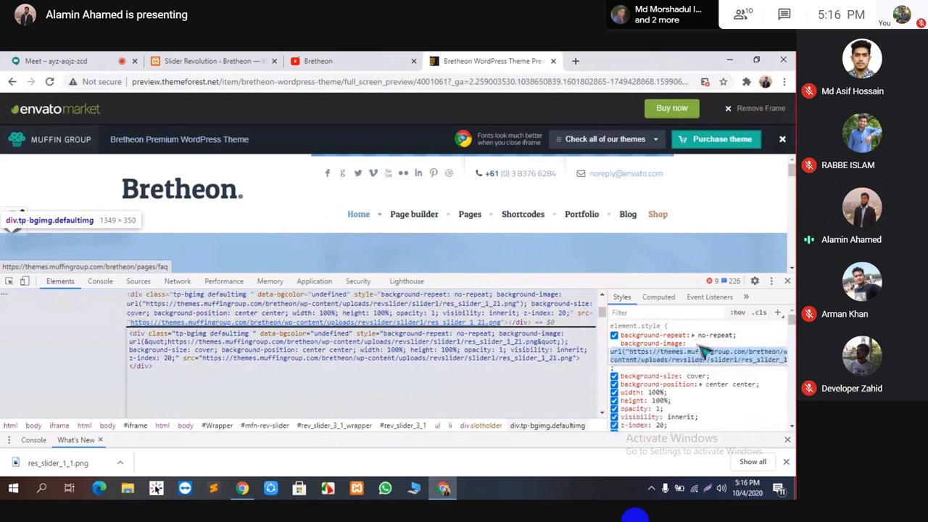
pyautogui.click(698, 345)
pyautogui.click(698, 346)
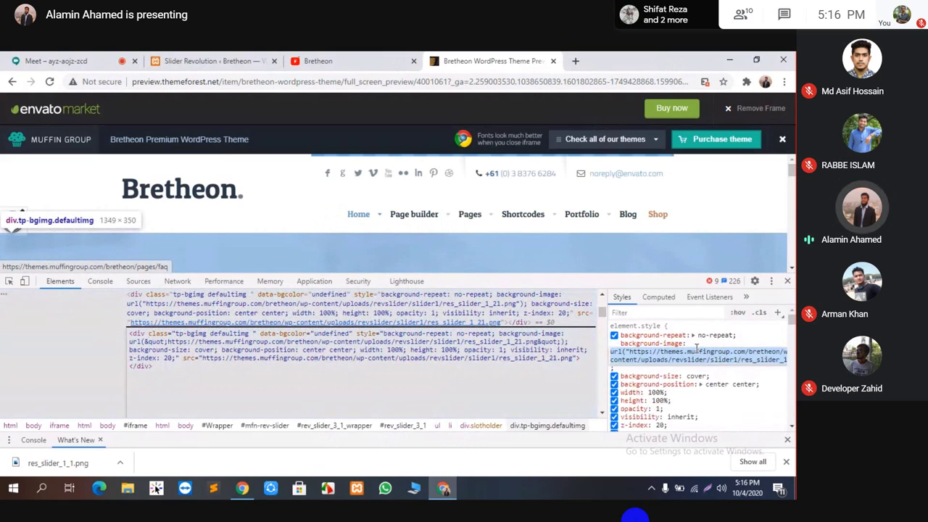
pyautogui.press('Return')
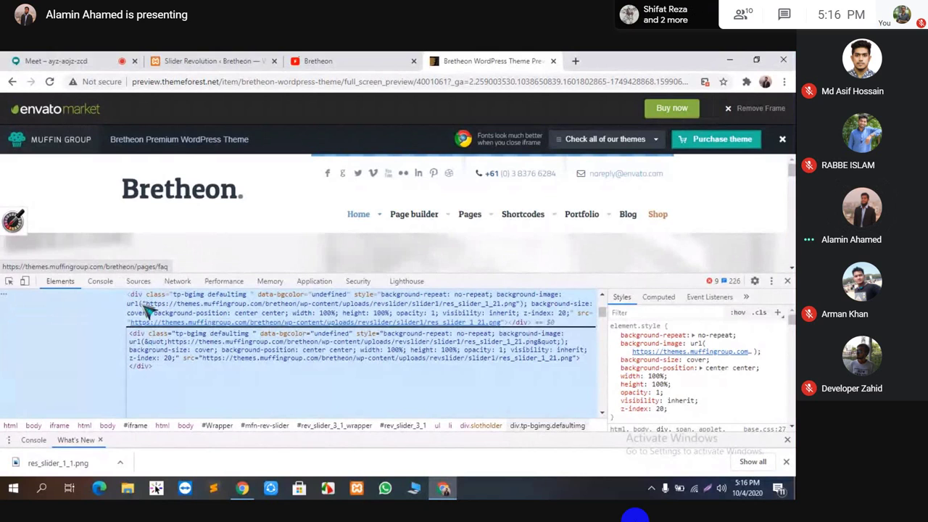
# Close the HTML edit and DevTools to show the full demo page.
pyautogui.click(196, 317)
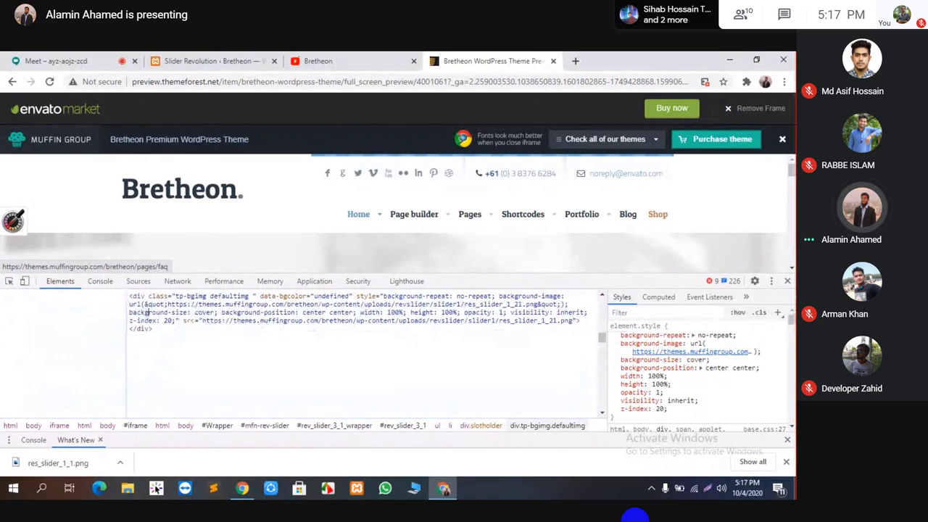
pyautogui.click(789, 282)
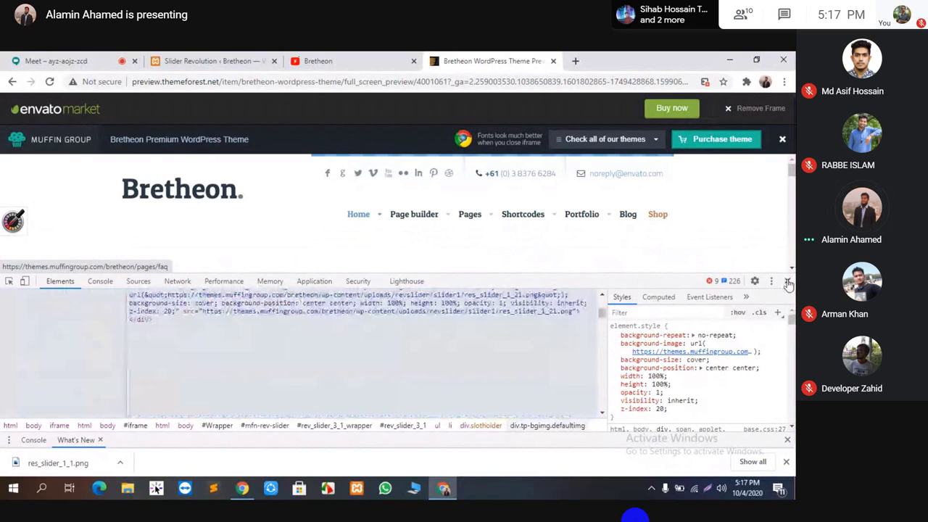
pyautogui.click(790, 282)
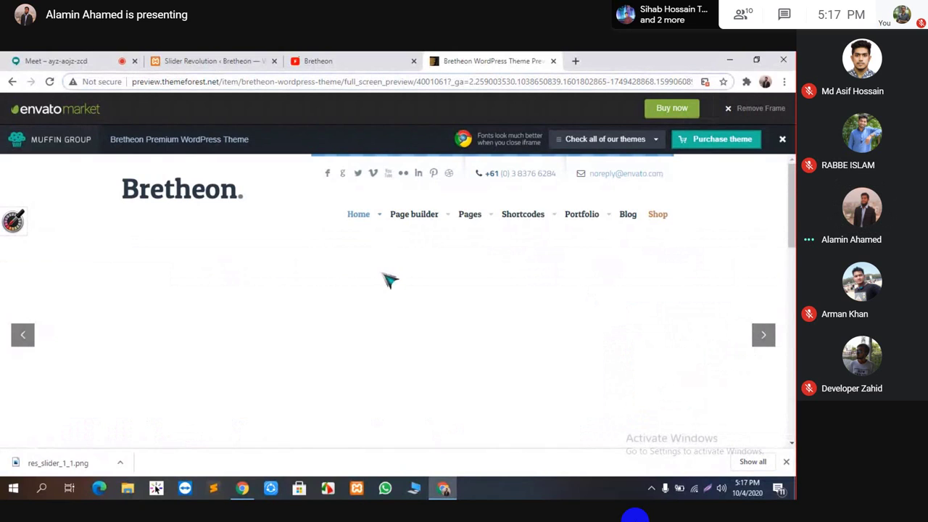
# Step the hero slider to the Play Vimeo & YouTube slide and inspect its res_slider_2_4.png background.
pyautogui.click(18, 336)
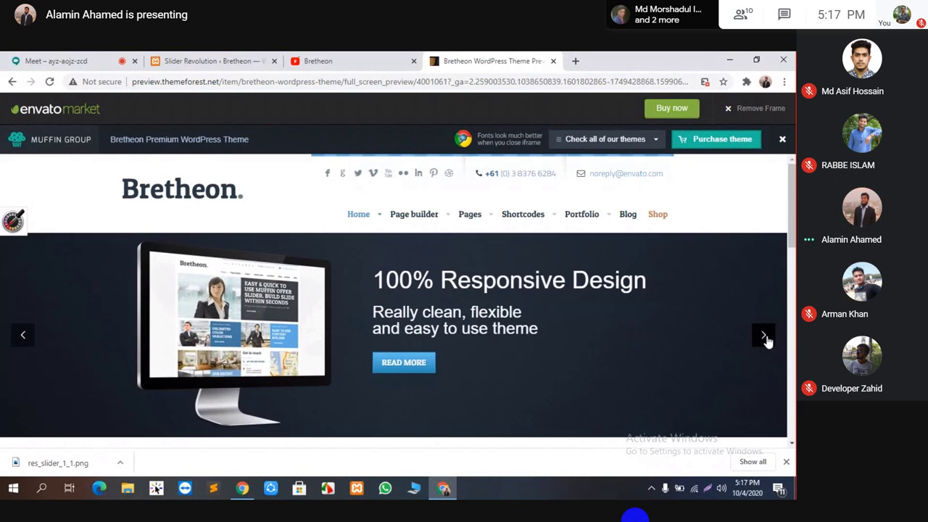
pyautogui.click(766, 337)
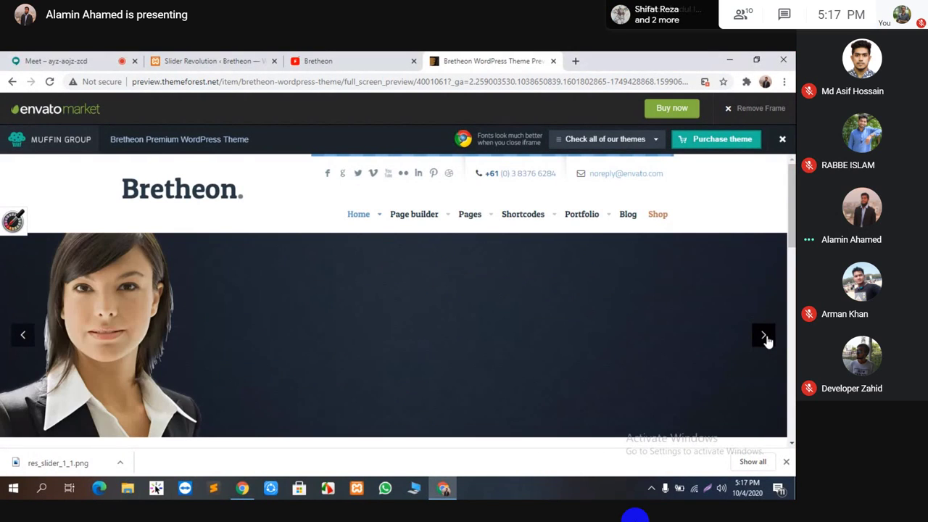
pyautogui.click(766, 338)
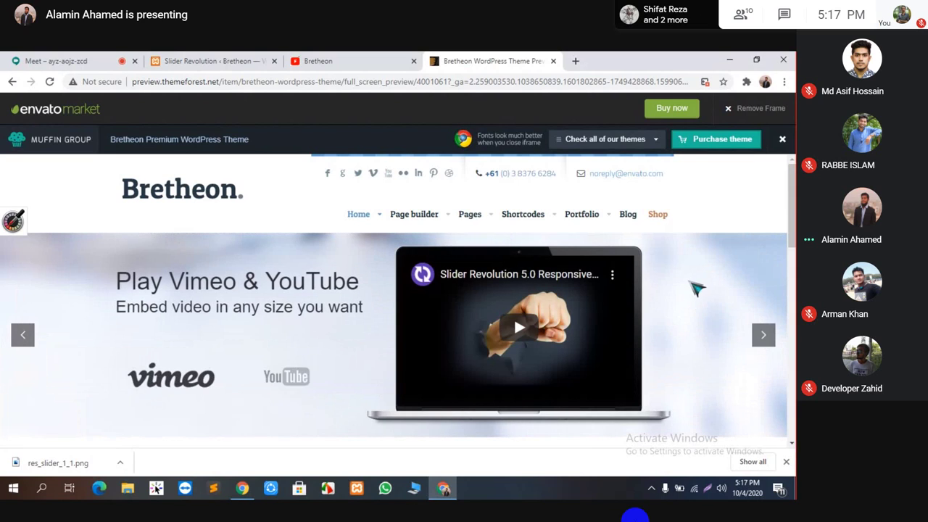
pyautogui.rightClick(698, 290)
pyautogui.click(701, 440)
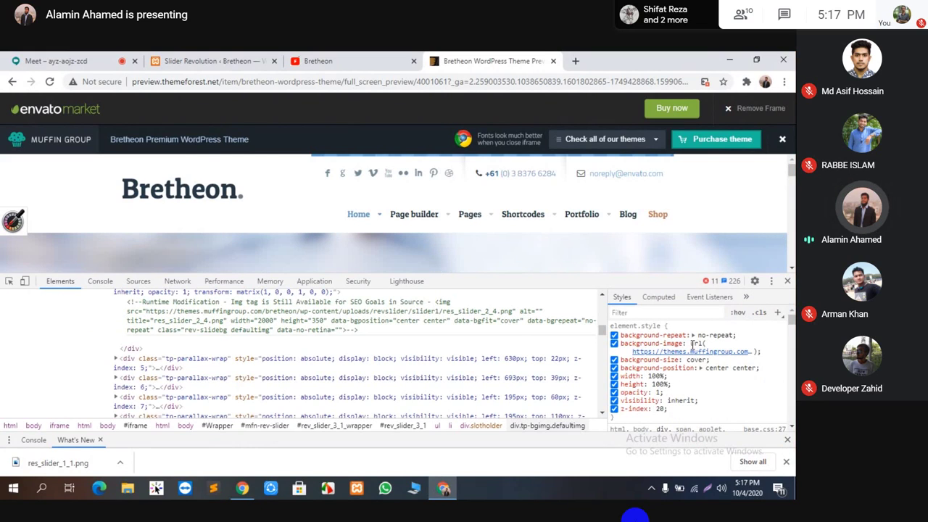
# Toggle the mic on and off, advance through the demo slides, and inspect the current slide.
pyautogui.hotkey('ctrl', 'd')
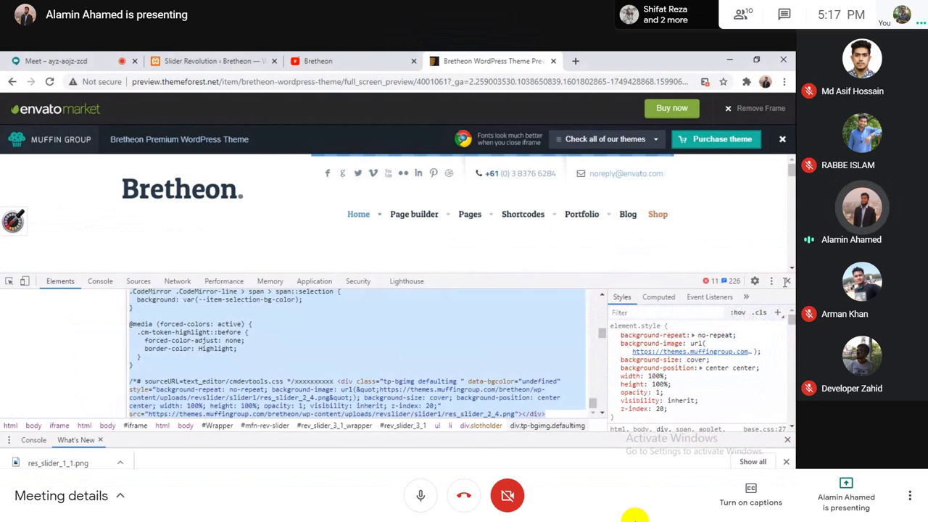
pyautogui.hotkey('ctrl', 'd')
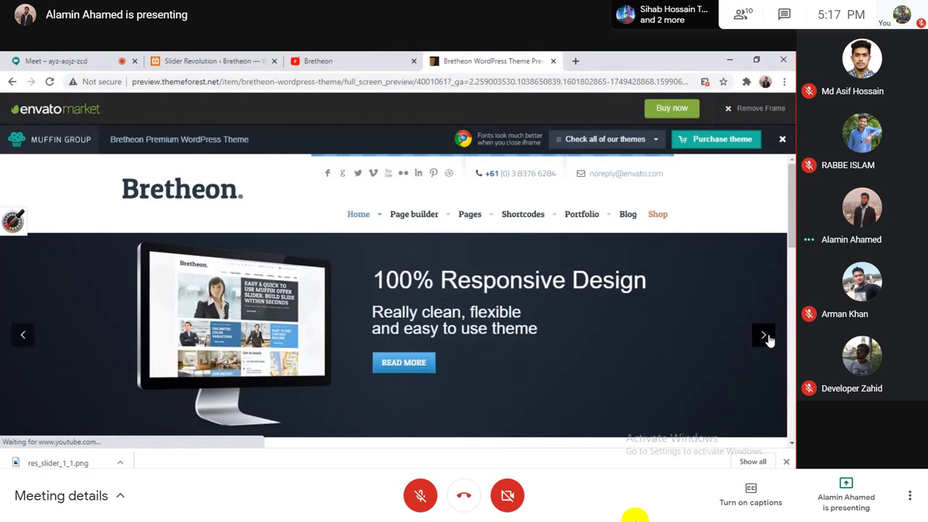
pyautogui.click(765, 336)
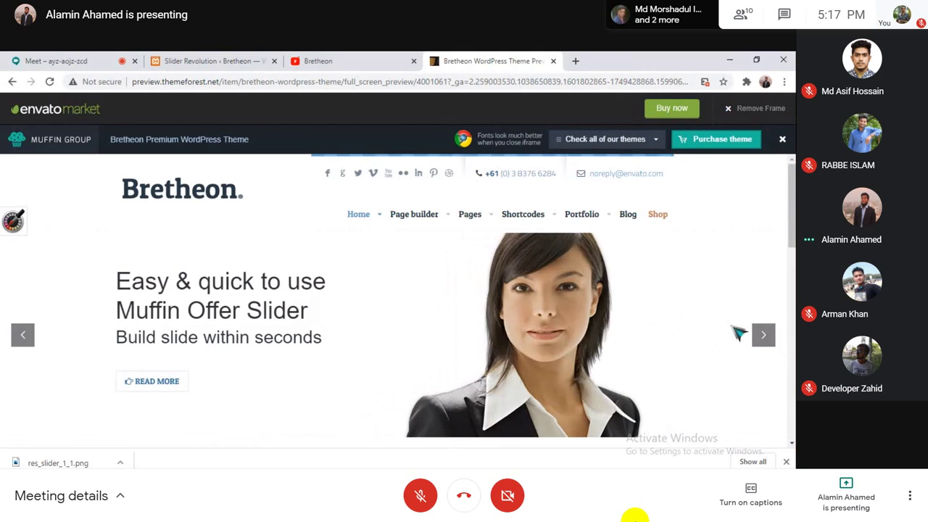
pyautogui.click(762, 346)
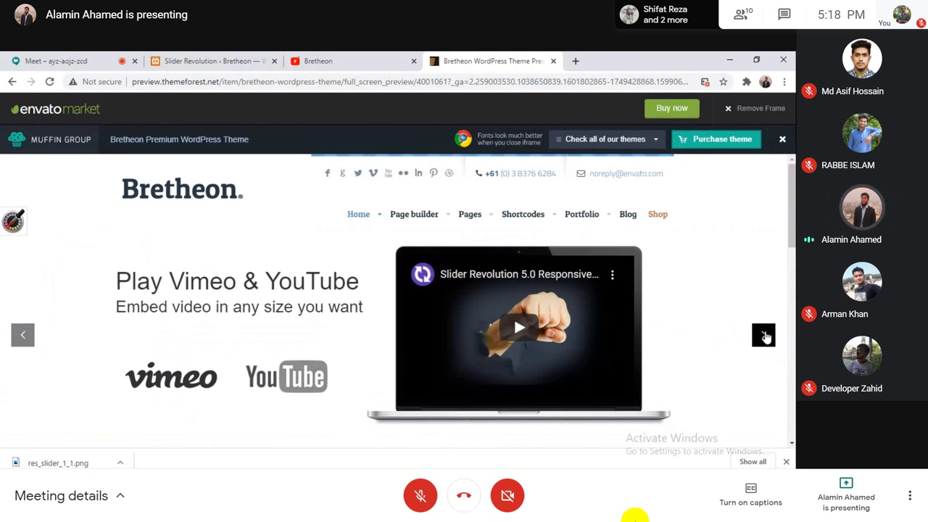
pyautogui.click(763, 337)
pyautogui.rightClick(648, 370)
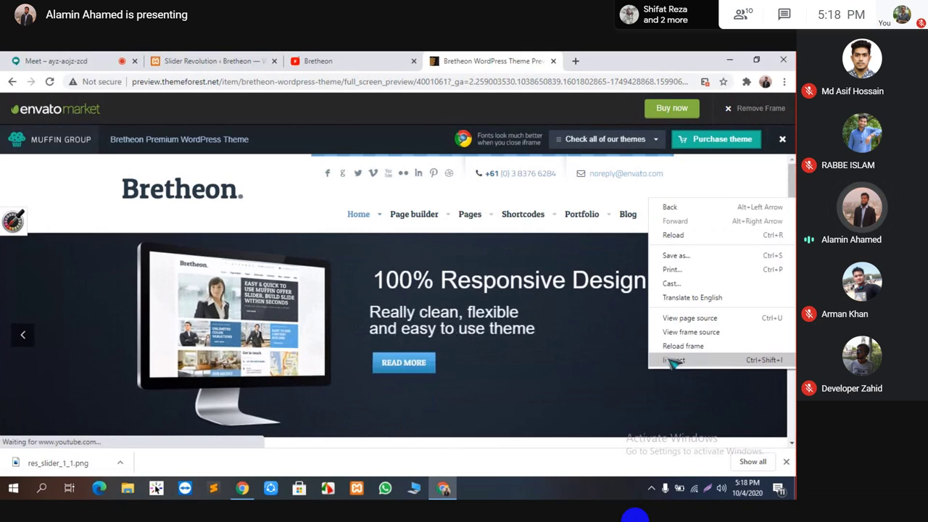
pyautogui.click(673, 370)
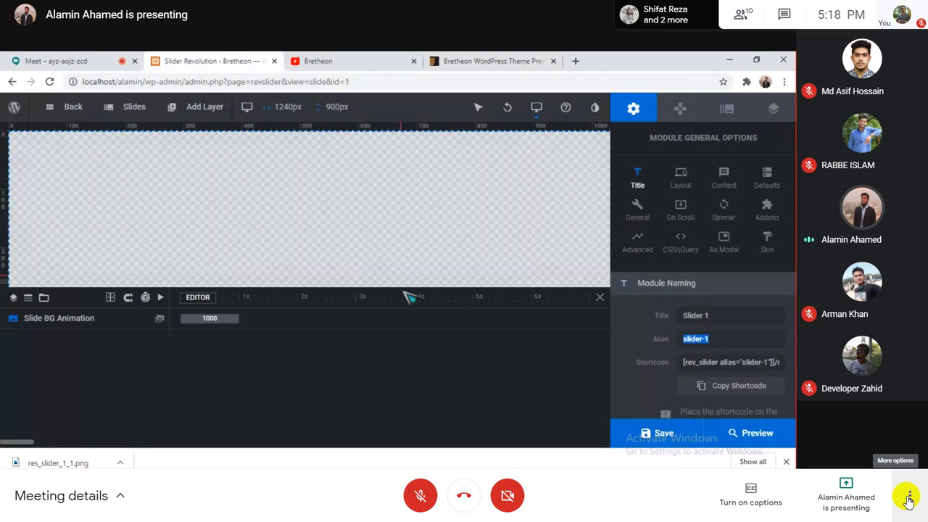
# Exit Meet's full-screen view from the More options menu.
pyautogui.click(909, 499)
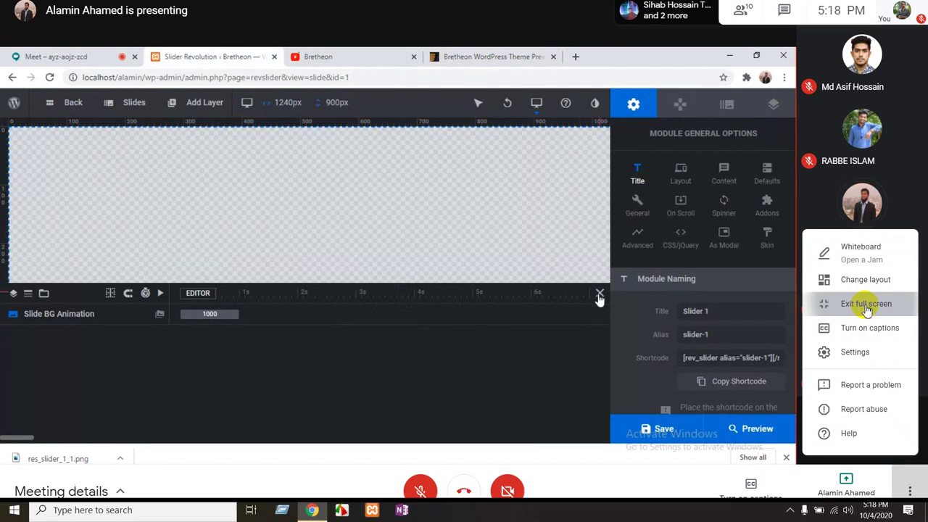
pyautogui.click(849, 308)
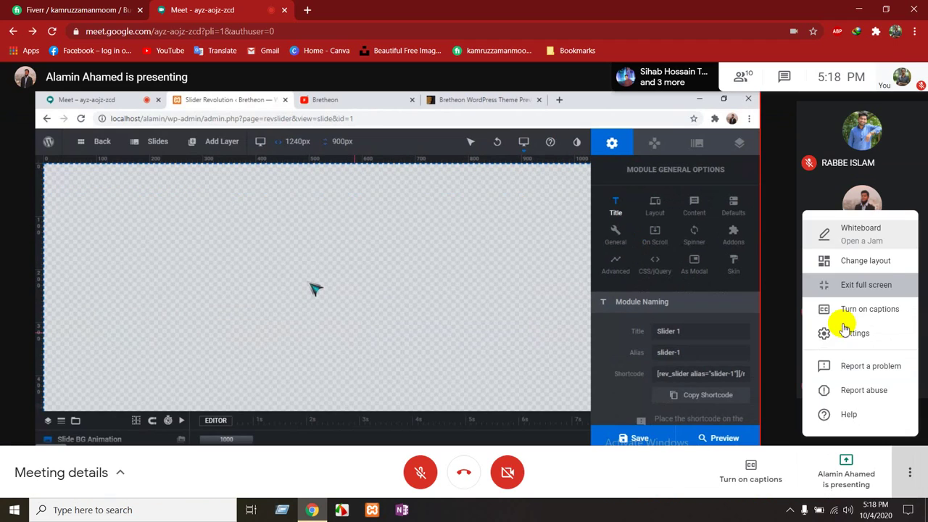
pyautogui.click(889, 327)
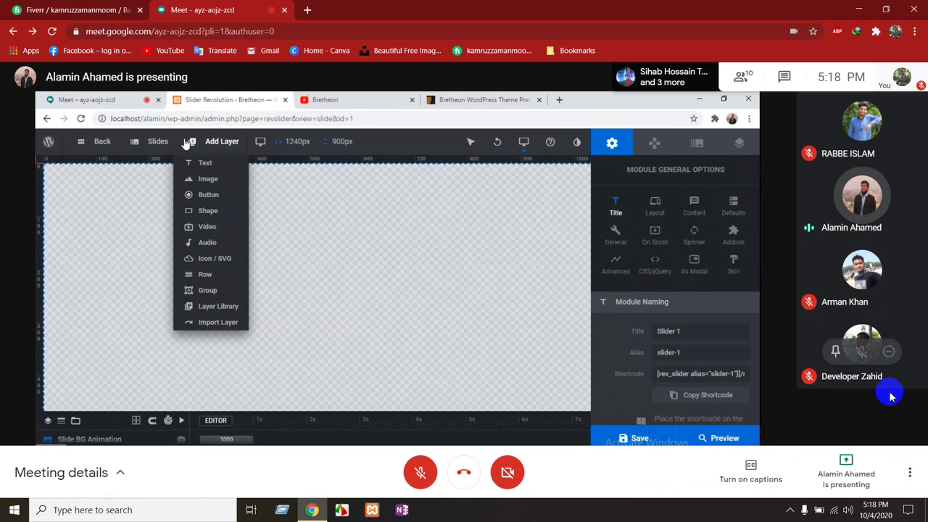
# Reload Fiverr's empty Buyer Requests page, then return to the Google Meet call.
pyautogui.click(113, 13)
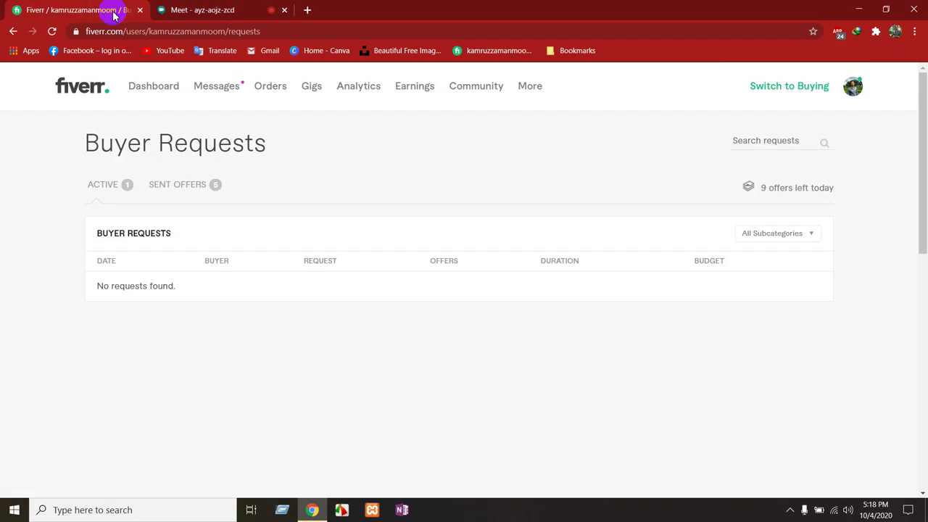
pyautogui.click(54, 31)
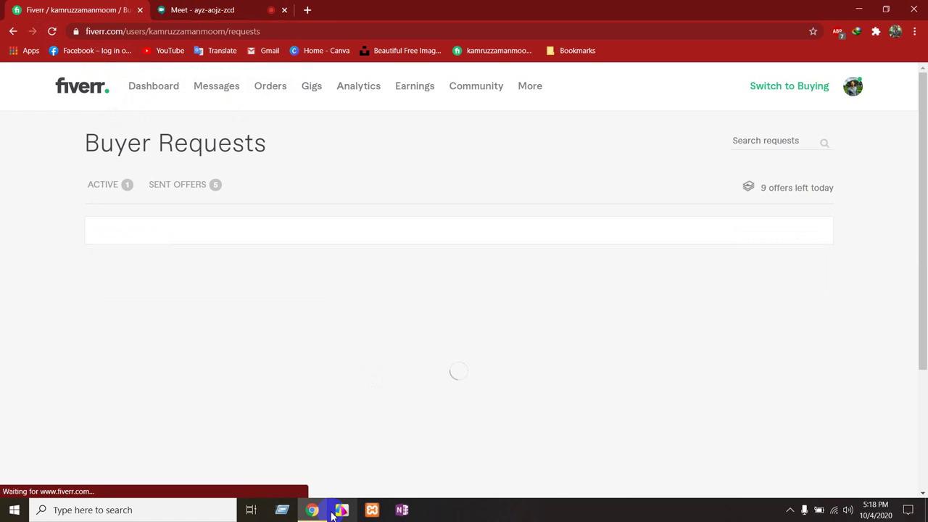
pyautogui.moveTo(314, 511)
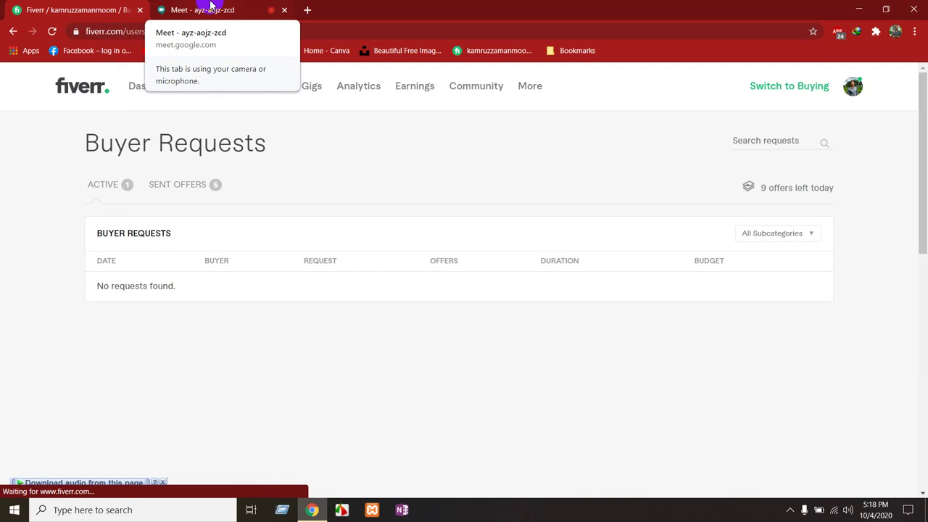
pyautogui.click(204, 12)
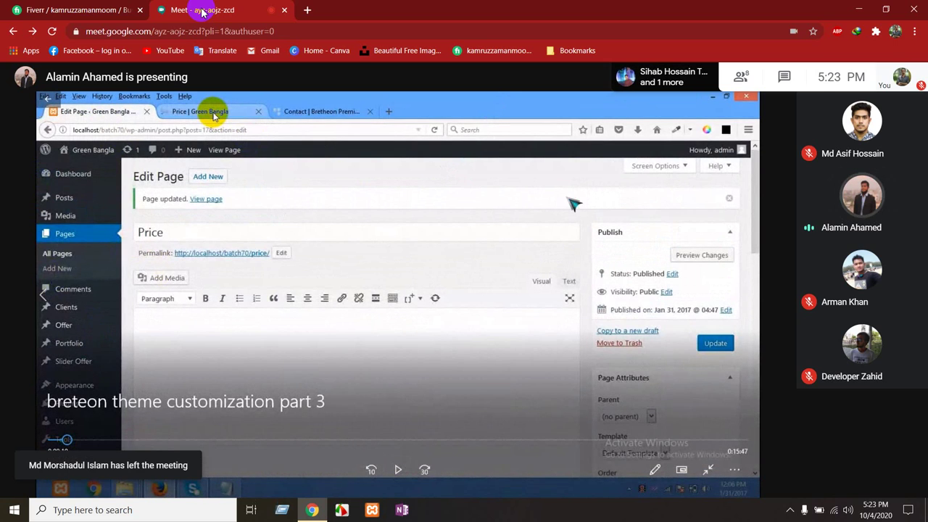
pyautogui.hotkey('ctrl', 'd')
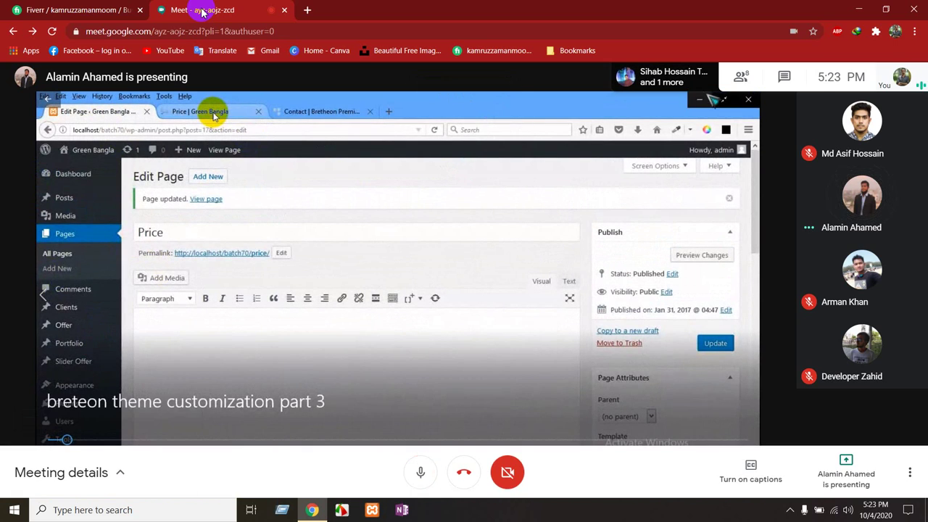
pyautogui.hotkey('ctrl', 'd')
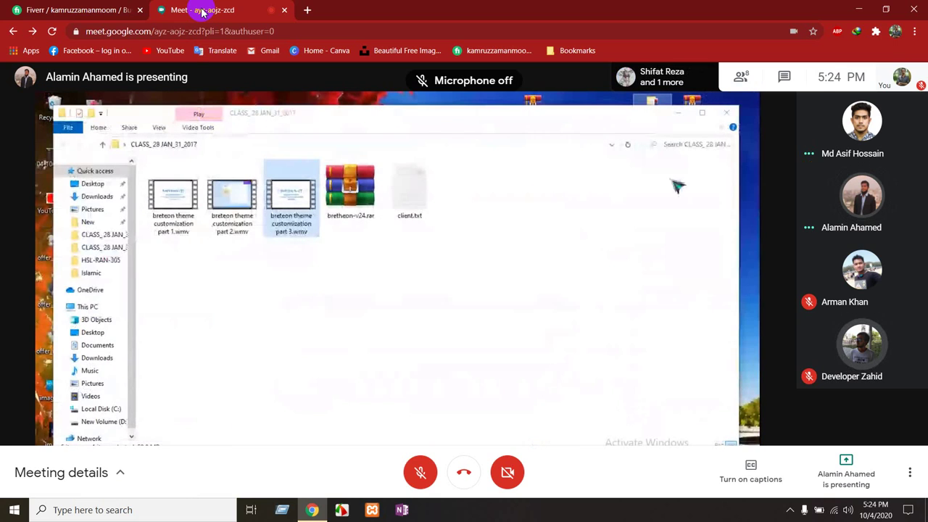
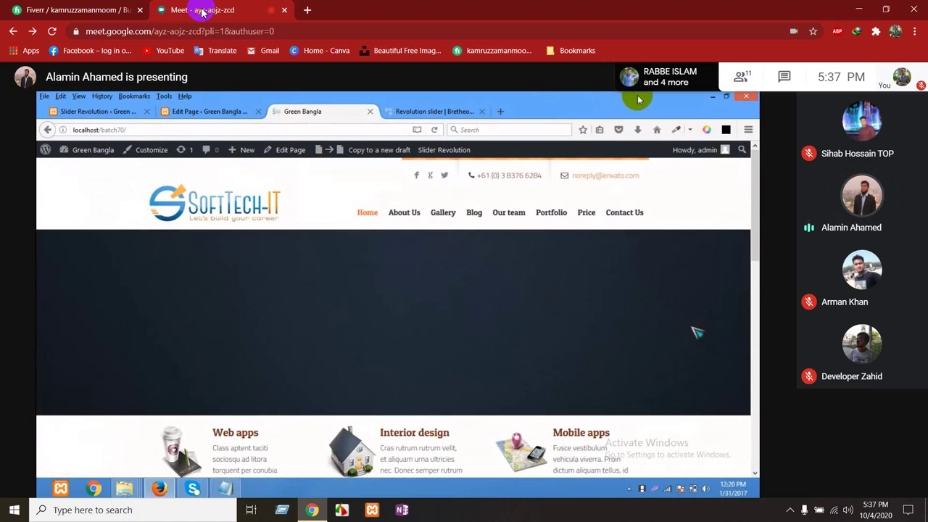
# Present your screen to everyone and show the People list with all 11 participants.
pyautogui.moveTo(298, 296)
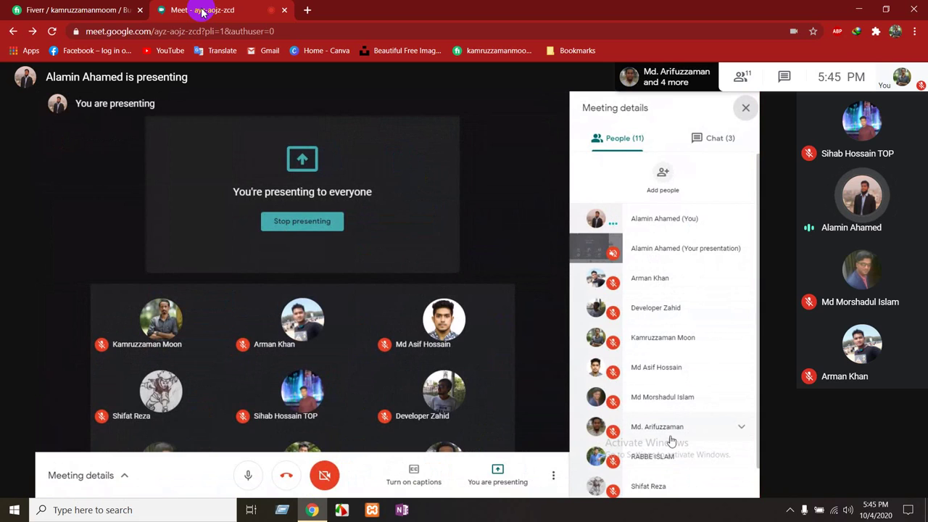
# Hide the participant list, then open the Windows Run prompt with 'tree' as the command.
pyautogui.scroll(-1, 681, 441)
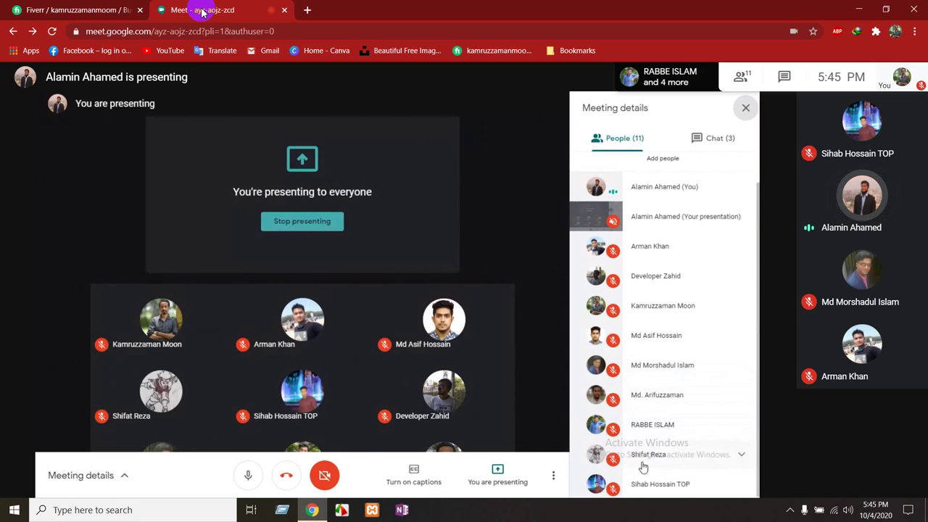
pyautogui.click(744, 107)
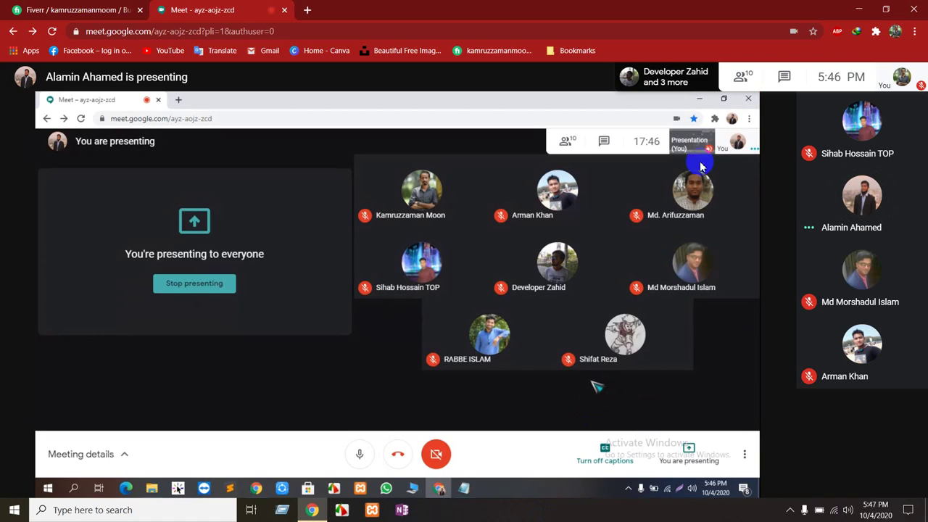
pyautogui.click(910, 475)
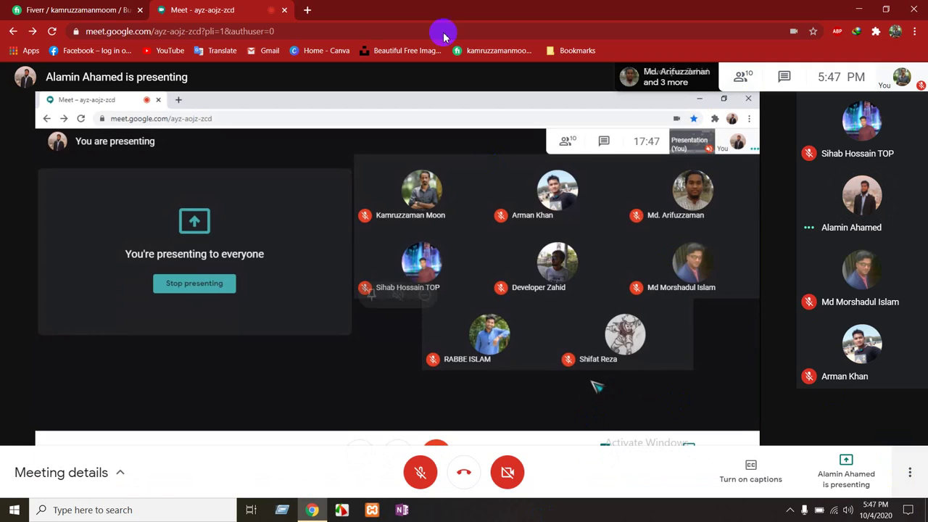
pyautogui.click(282, 510)
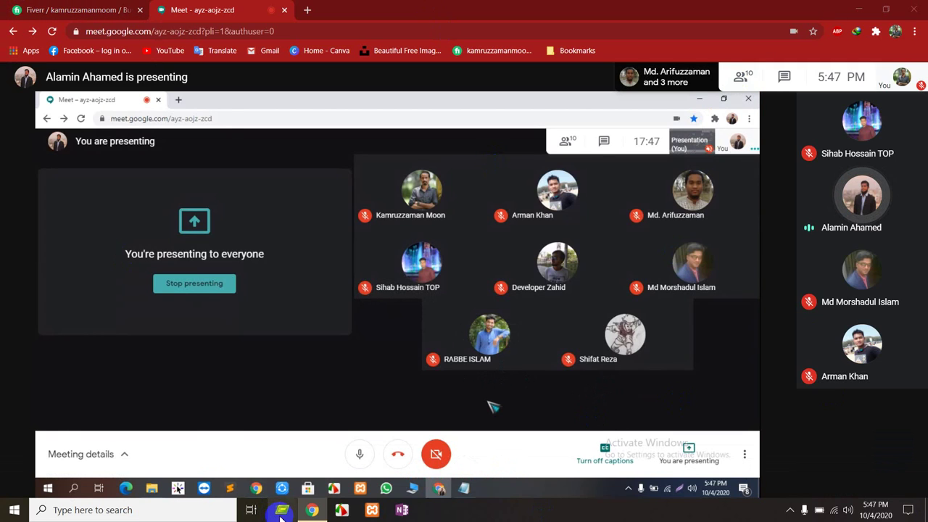
pyautogui.click(76, 466)
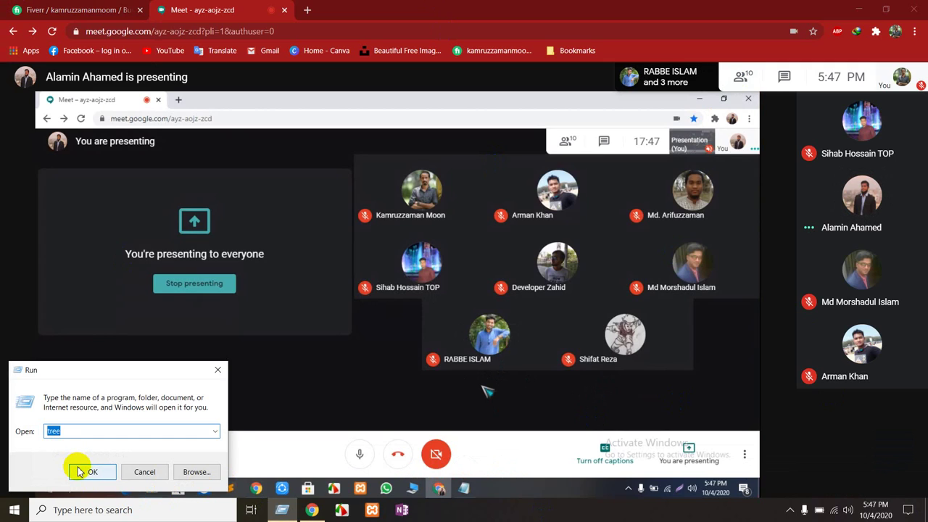